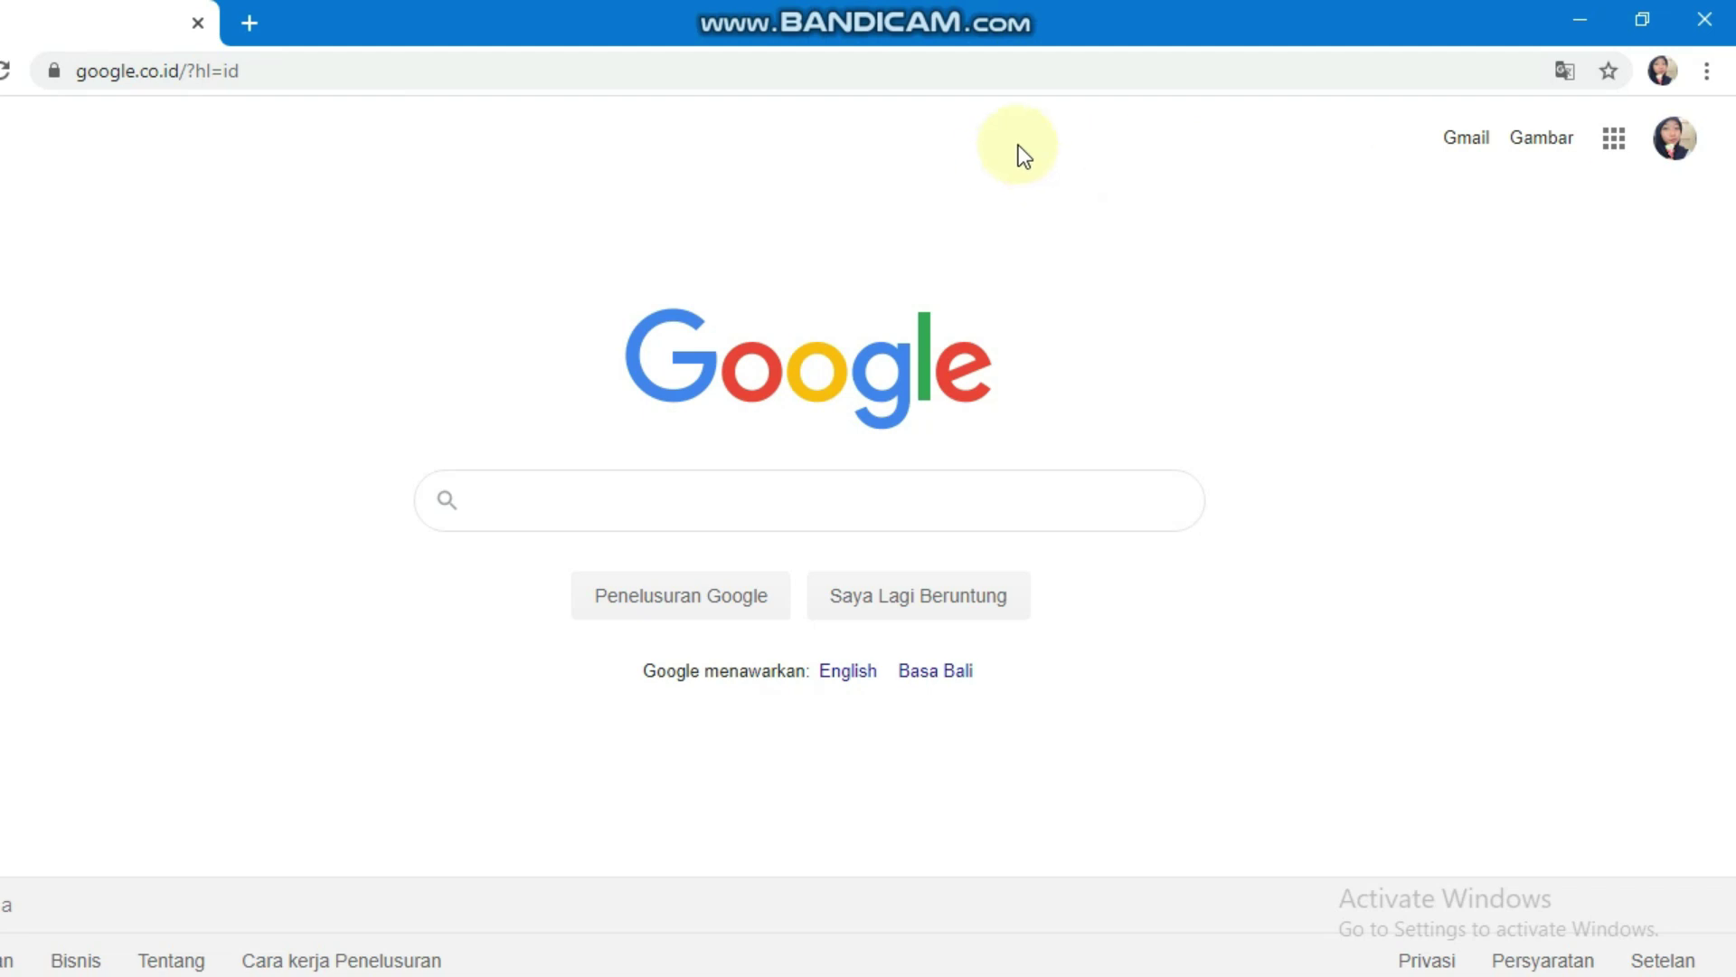
Step: Open Google Drive from the Google apps list on the Search home page
left_click(1614, 143)
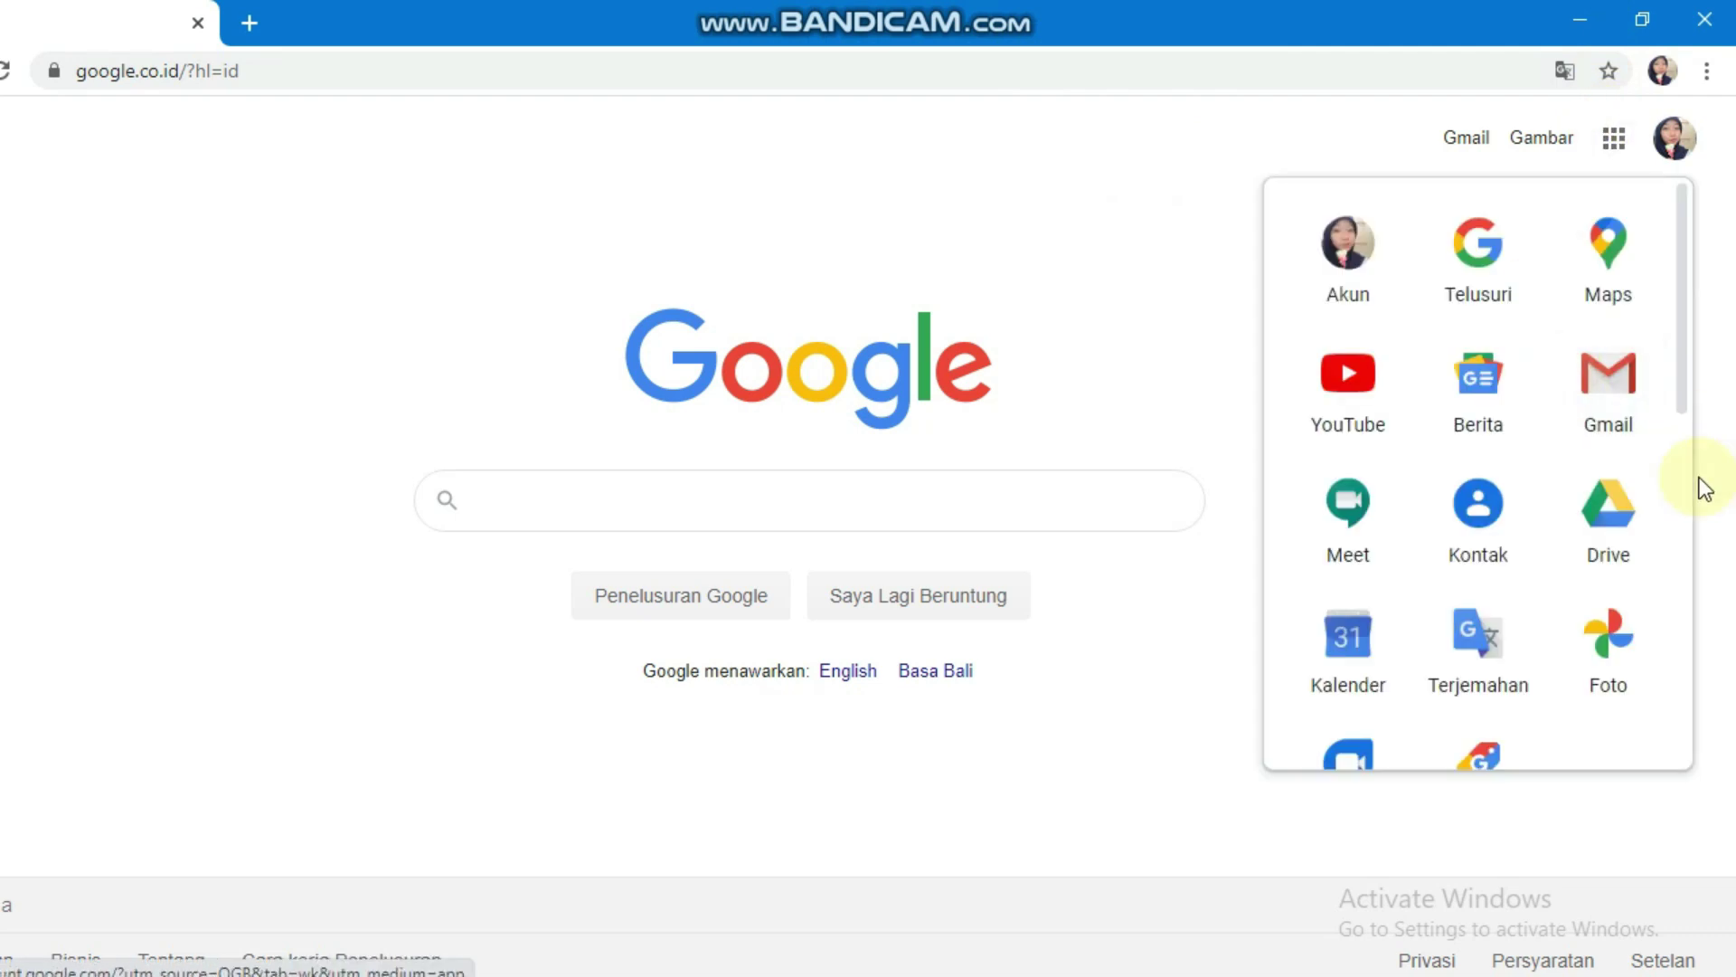
left_click(1636, 525)
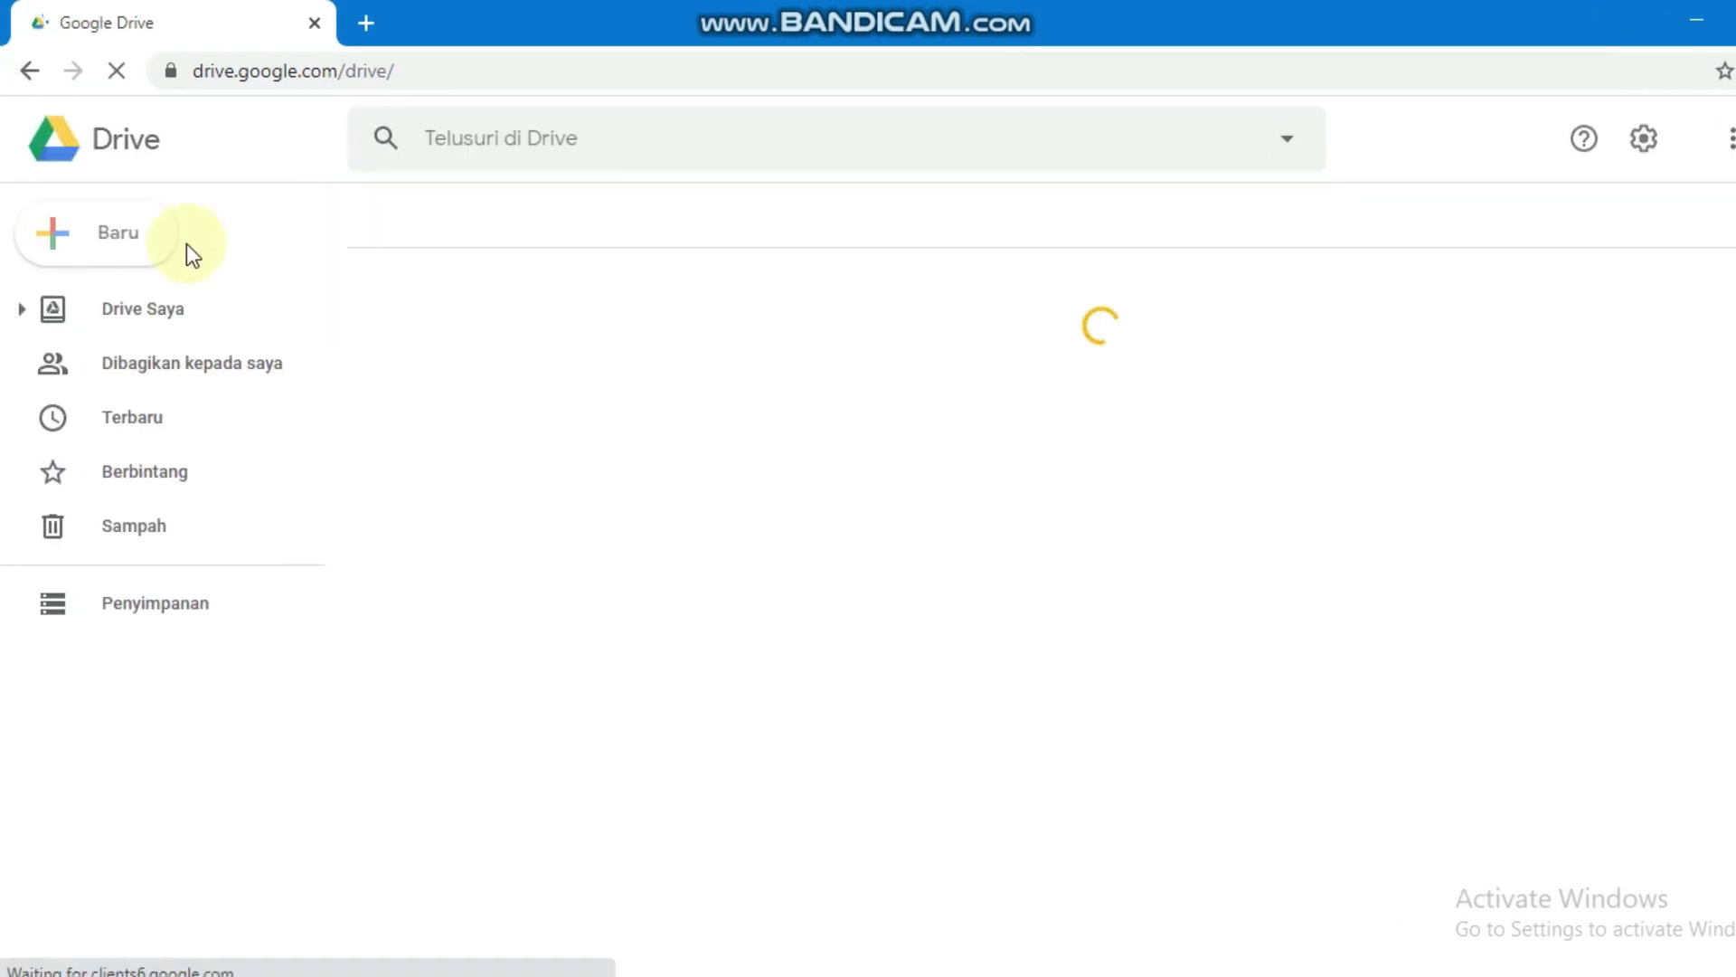
Step: Create a blank Google Form from Drive's New > More menu
left_click(123, 233)
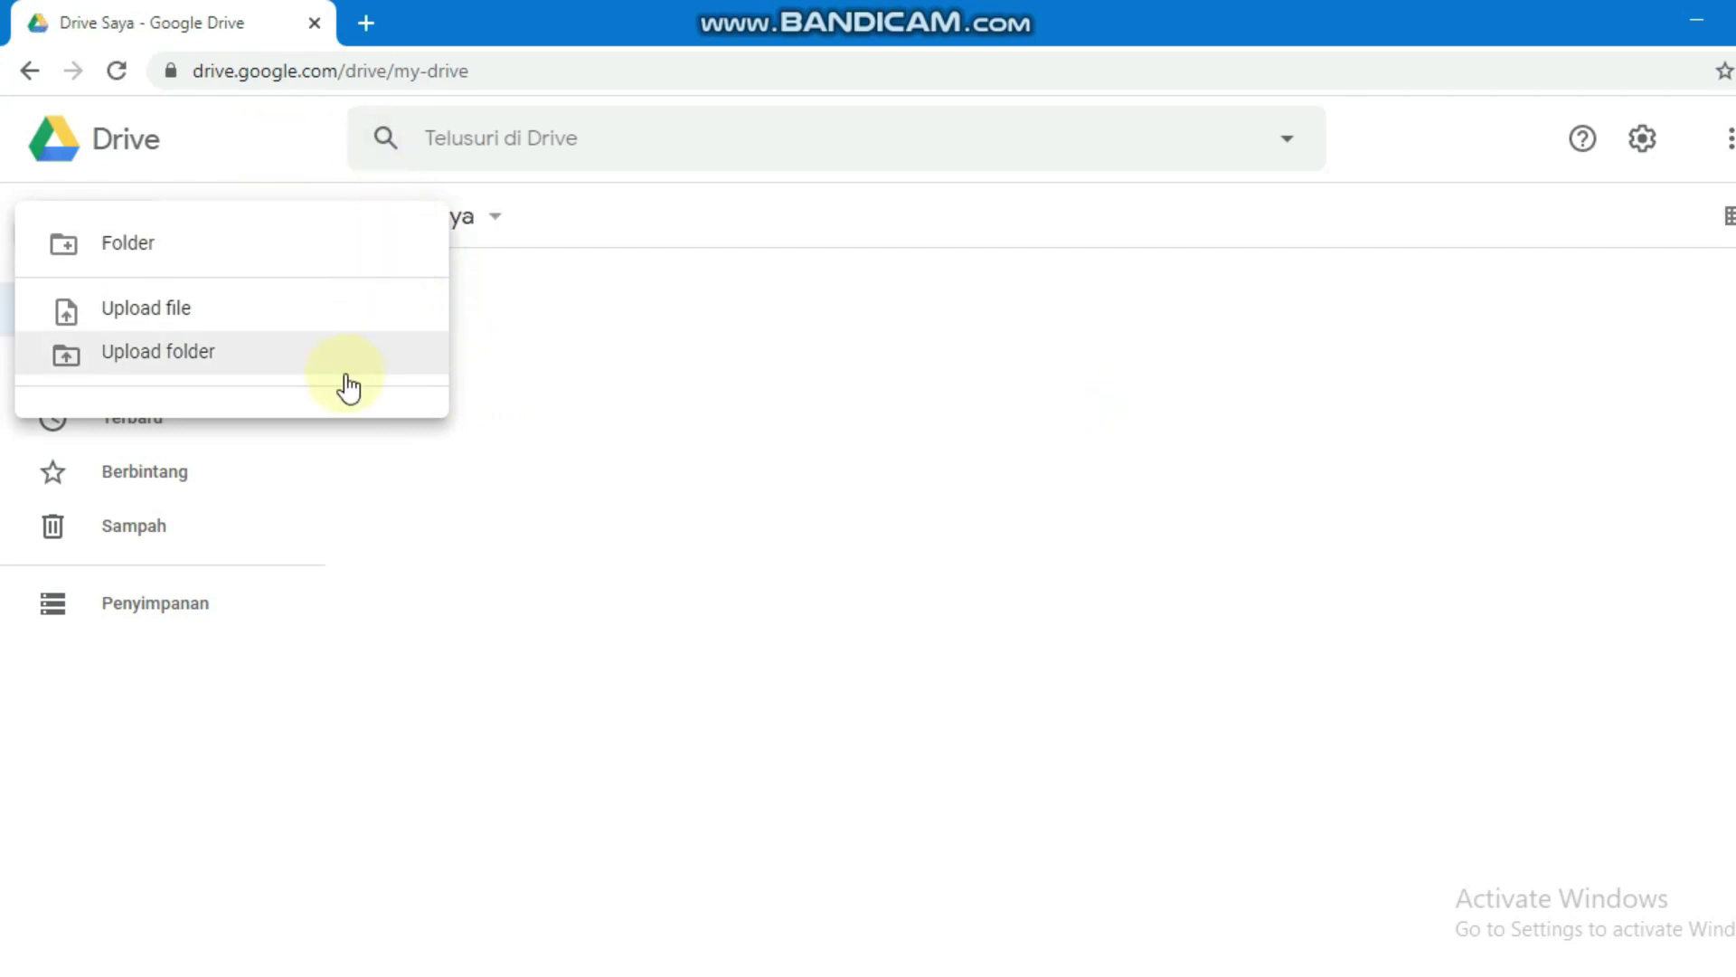
left_click(308, 135)
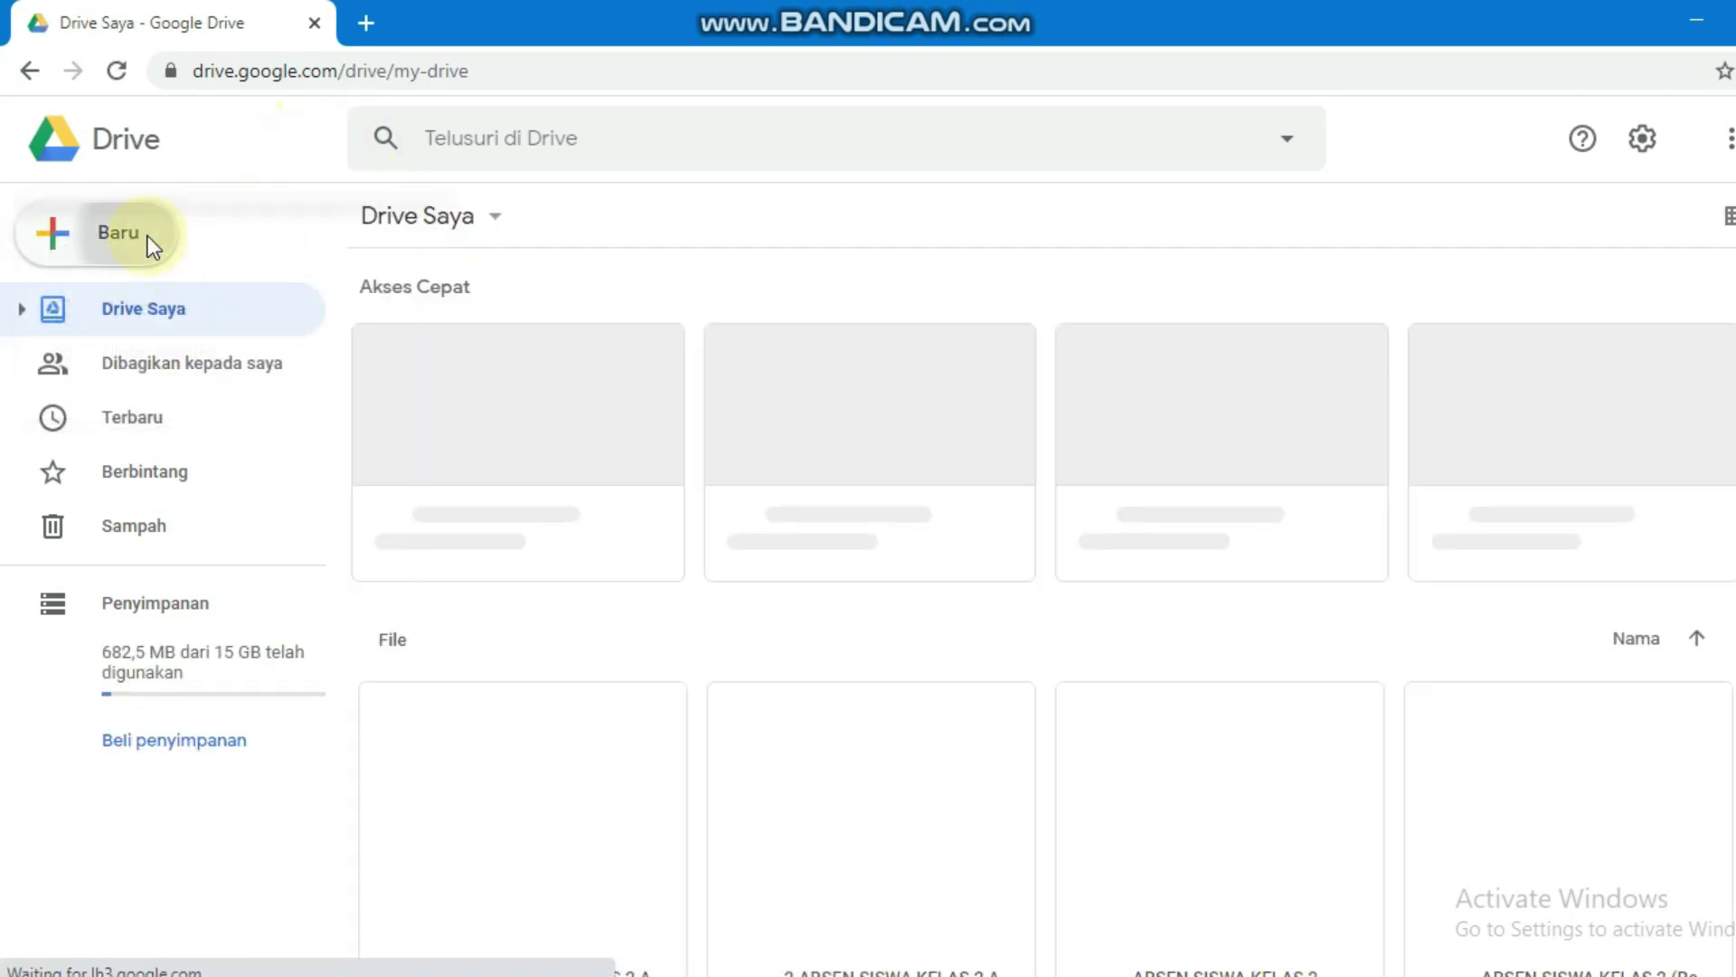
left_click(144, 239)
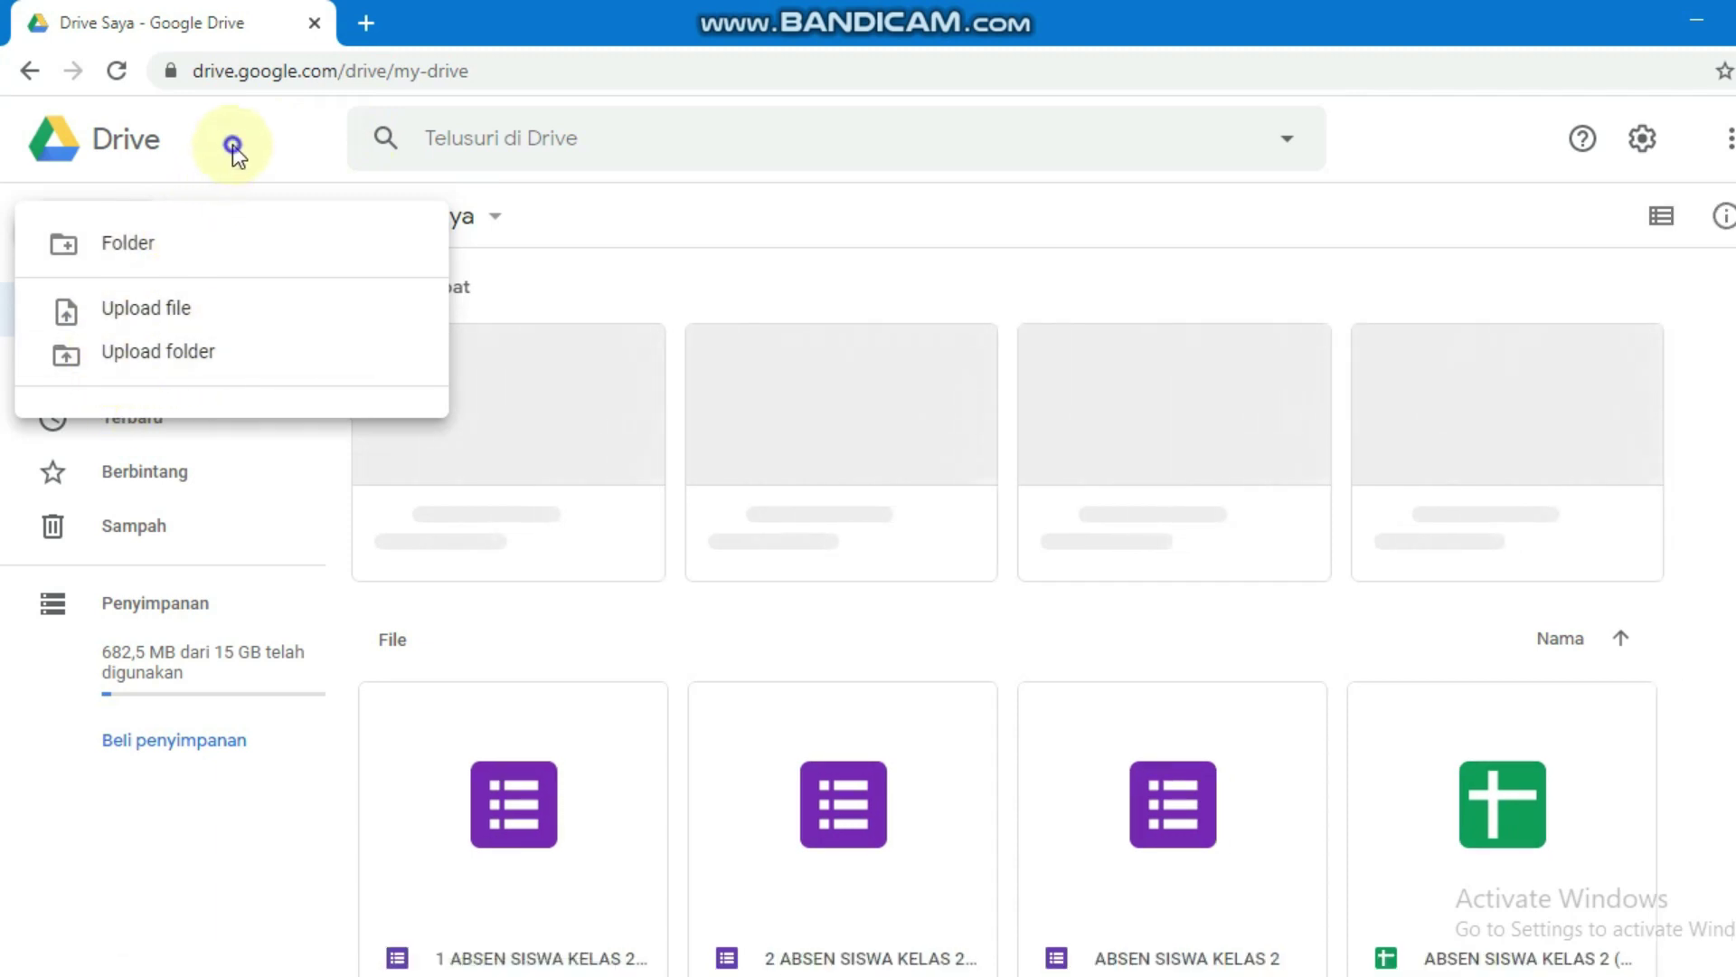
left_click(121, 183)
left_click(56, 244)
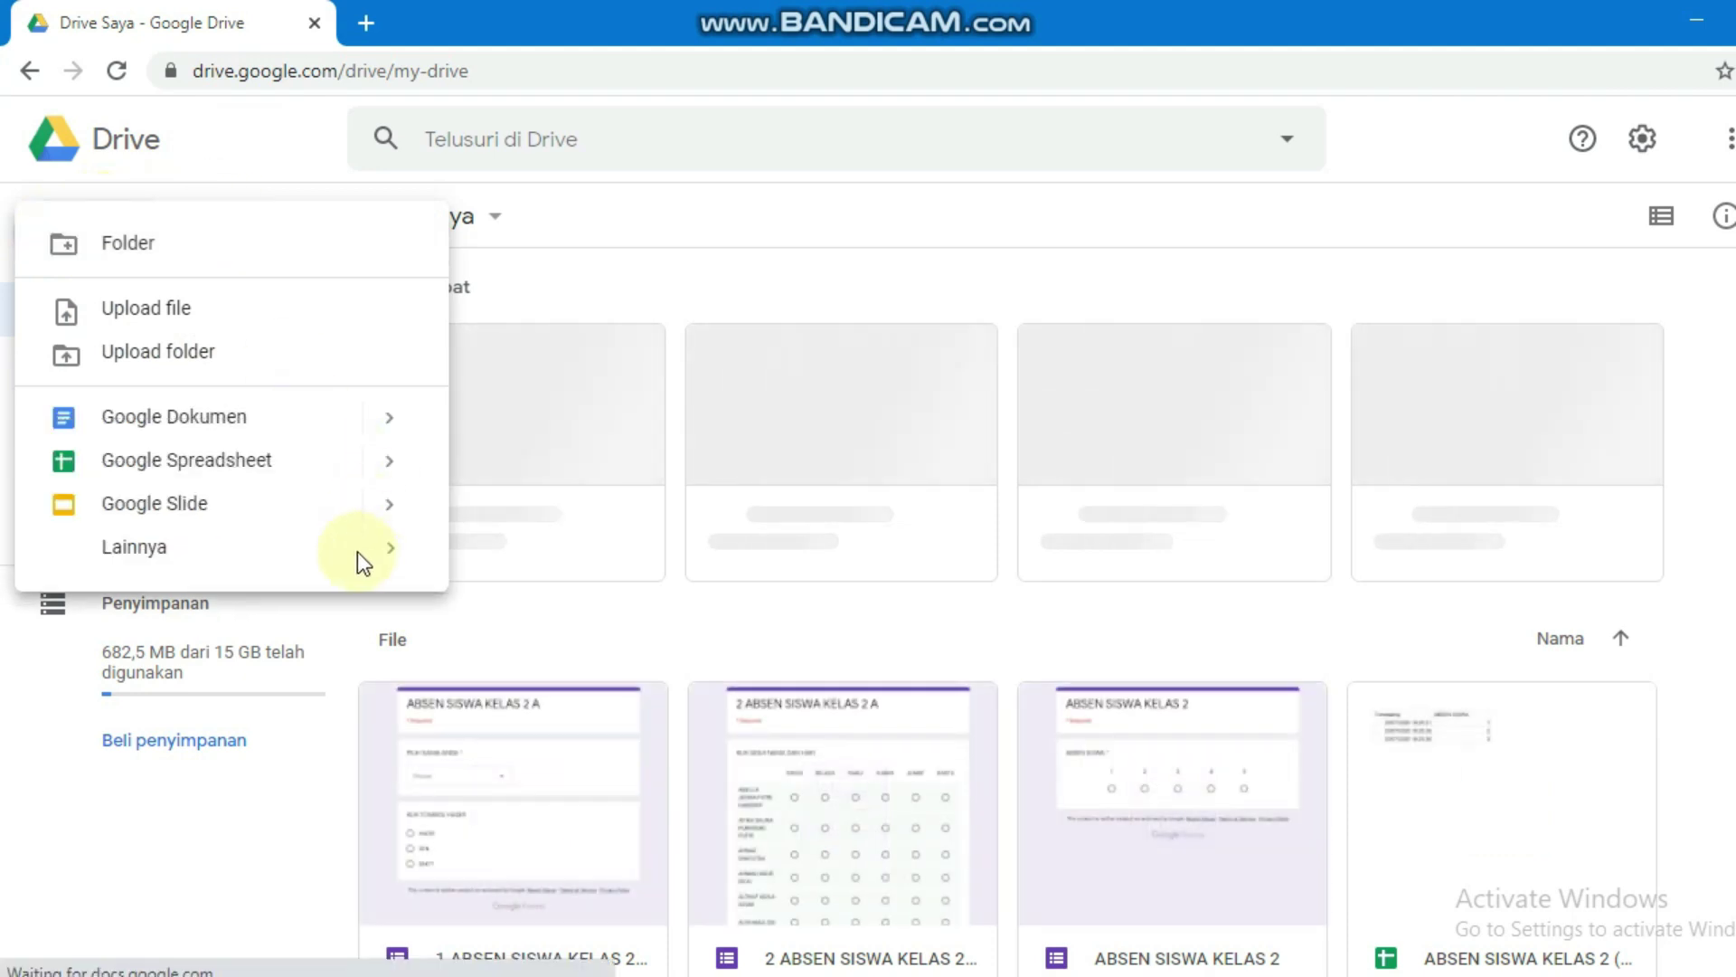
left_click(387, 558)
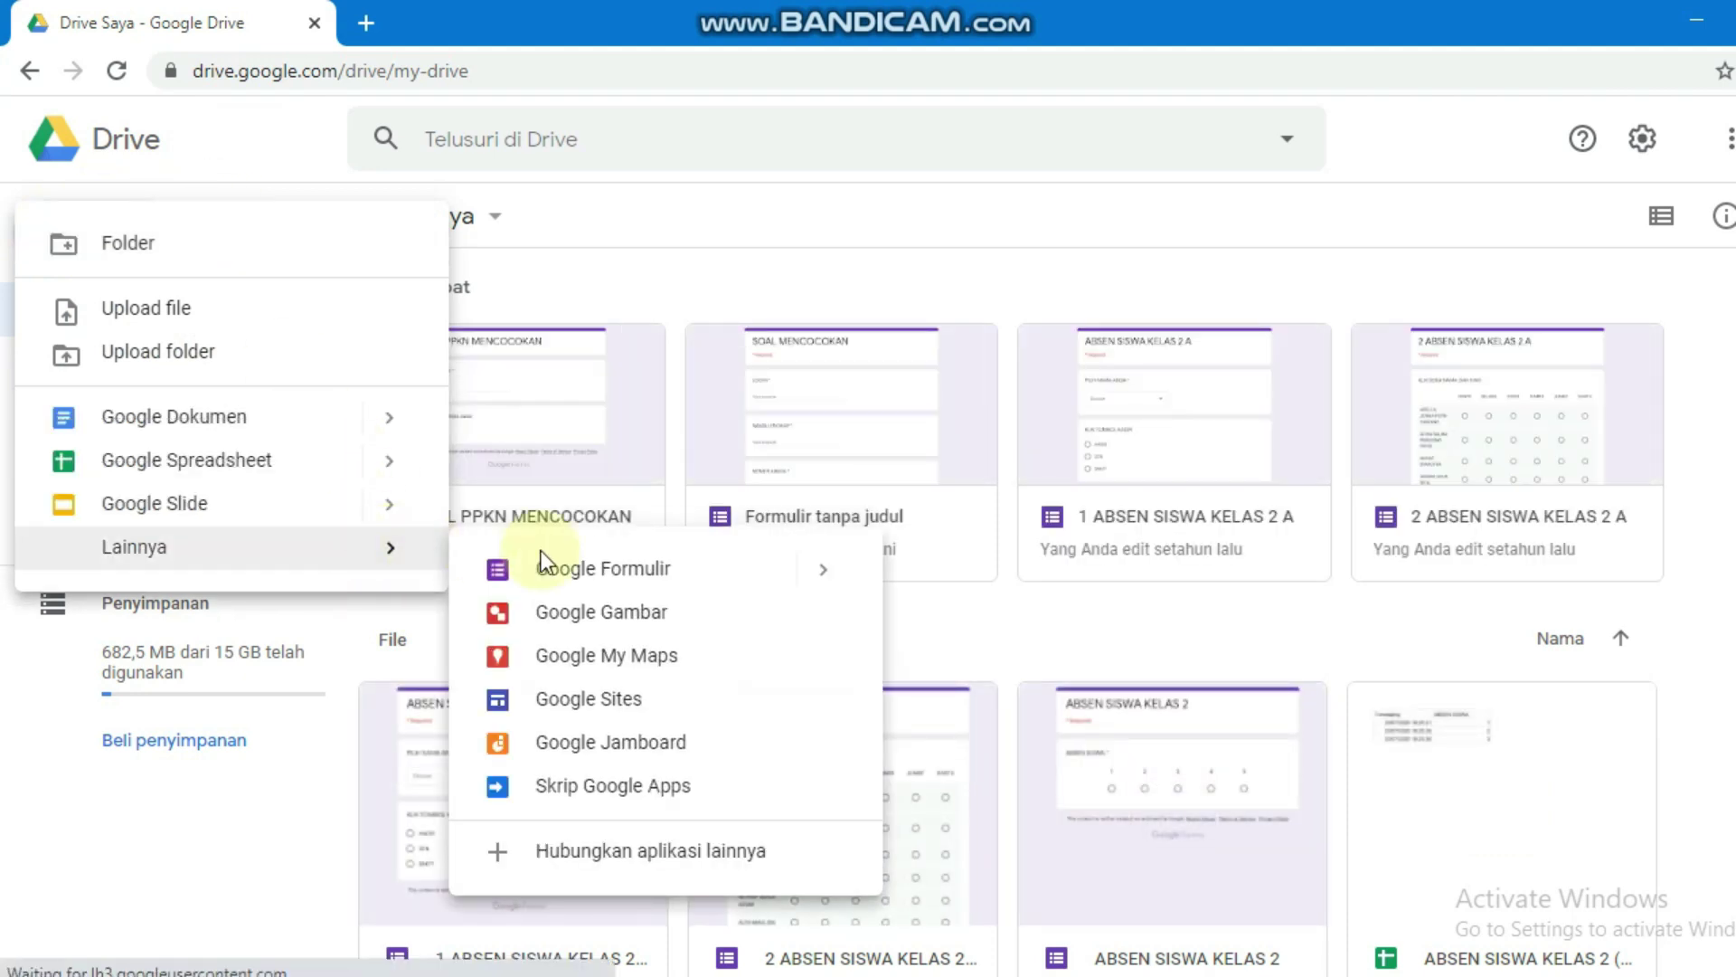
left_click(690, 575)
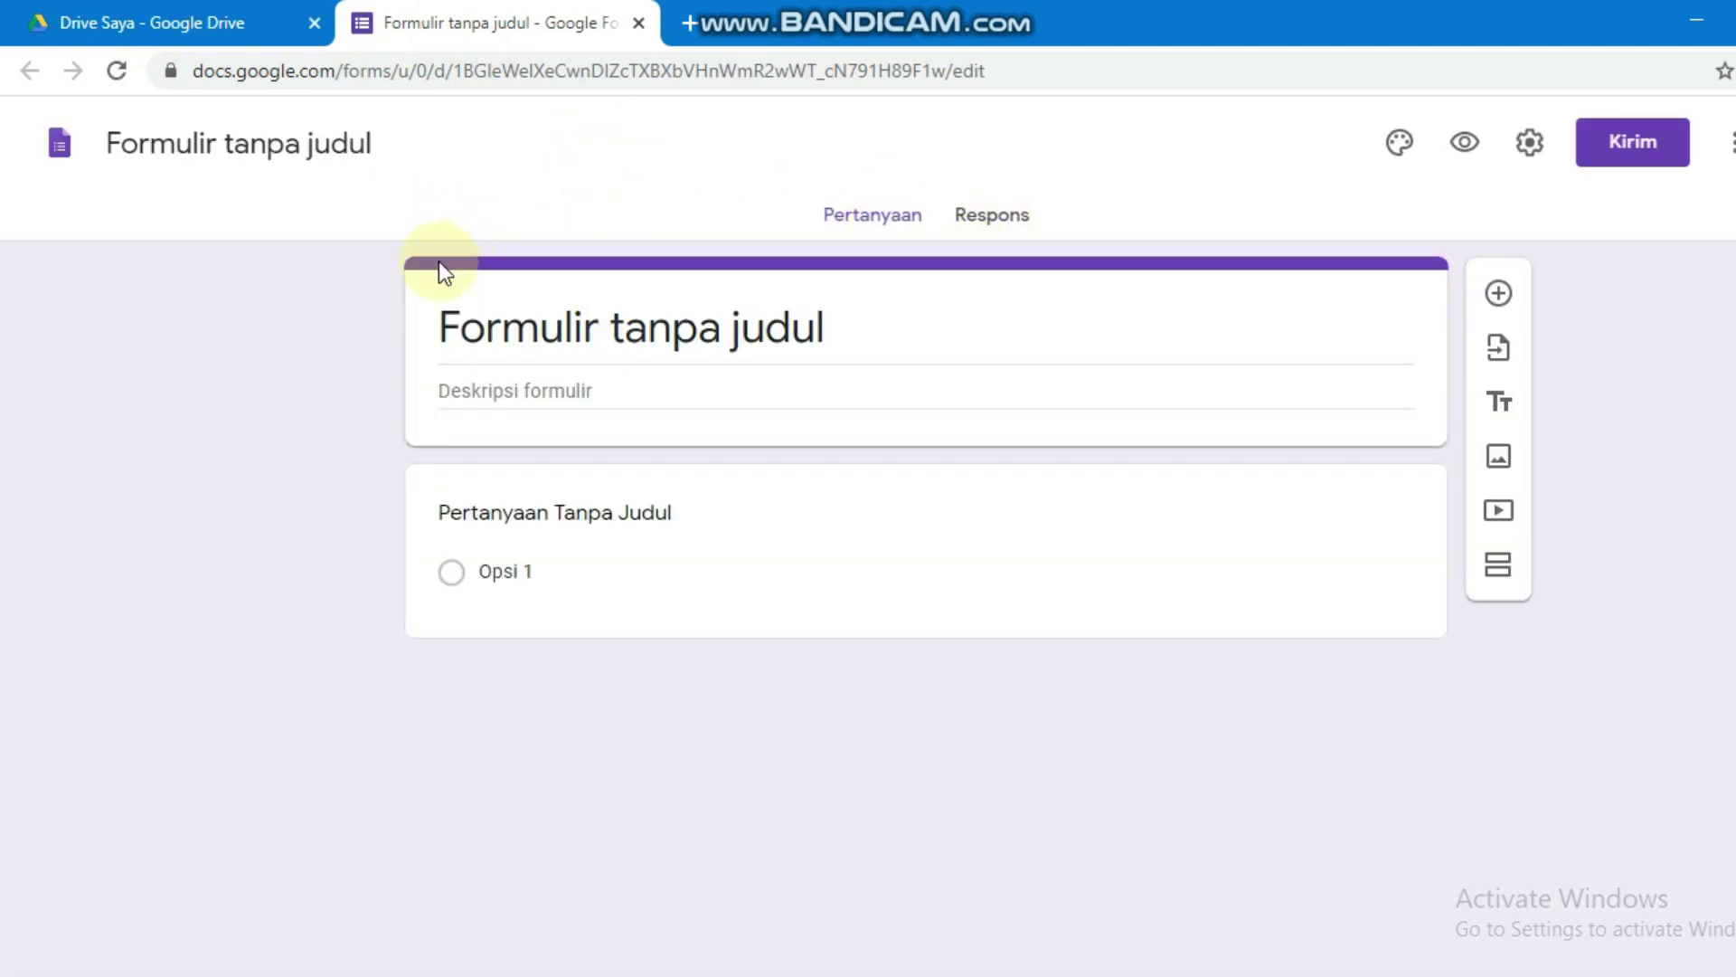
Step: Title the form 'SOAL PPKN MENCOCOKAN'
left_click(542, 329)
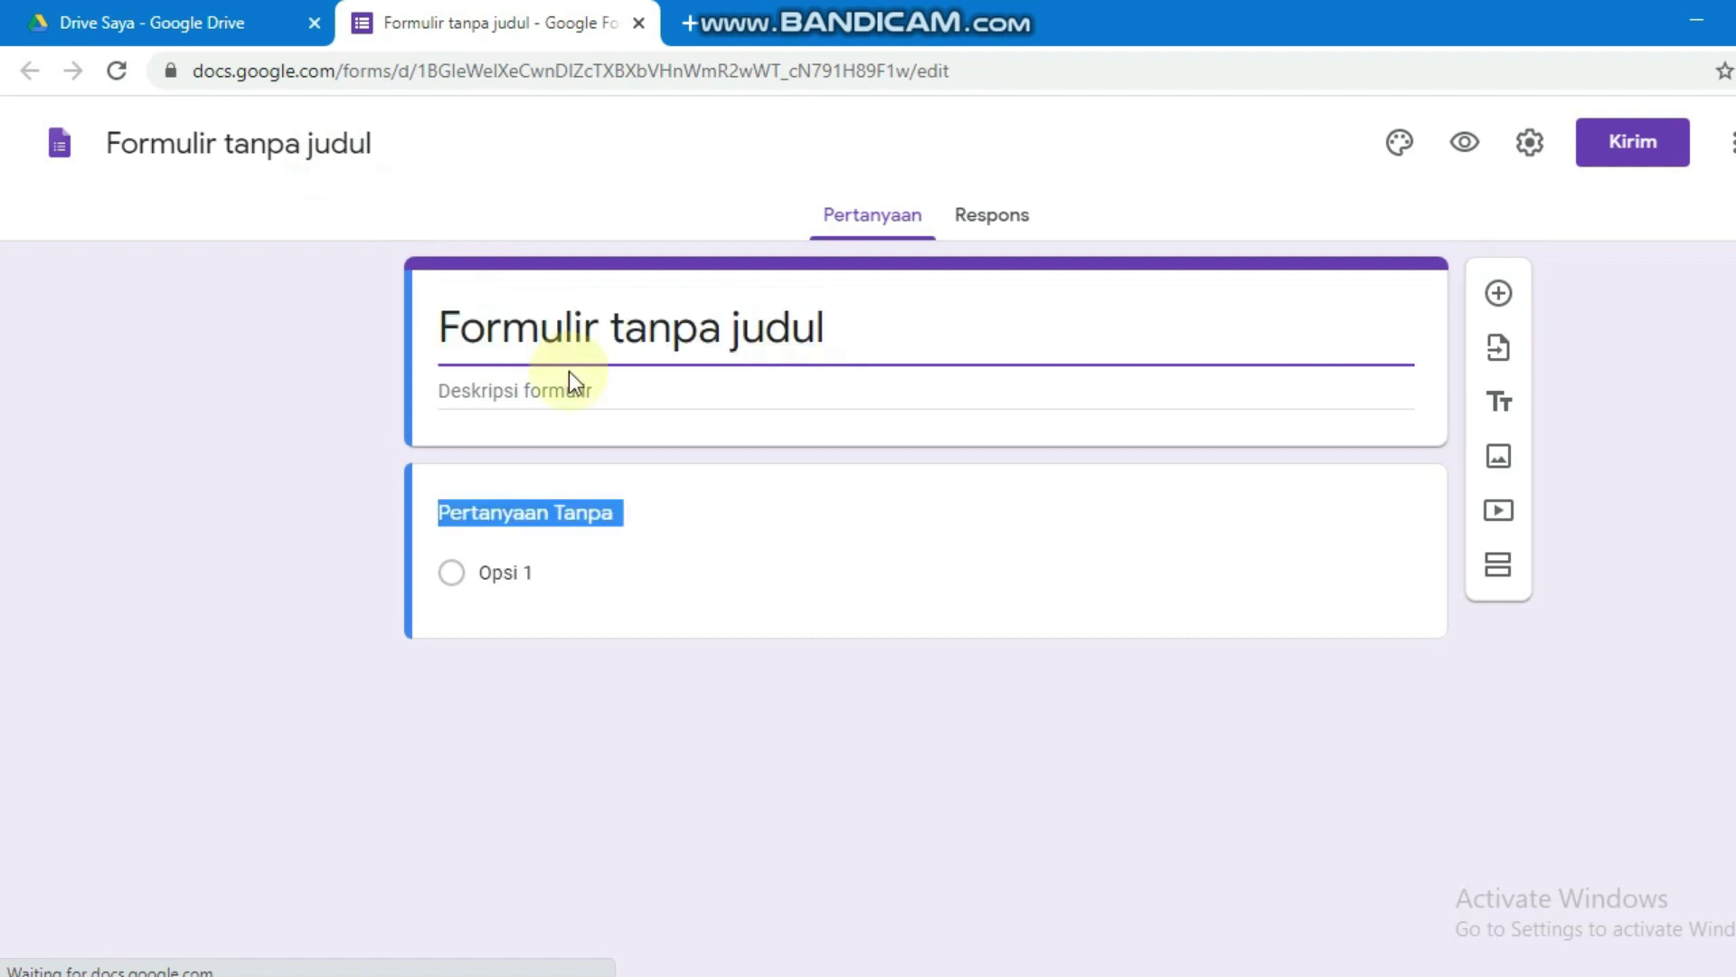
type("S")
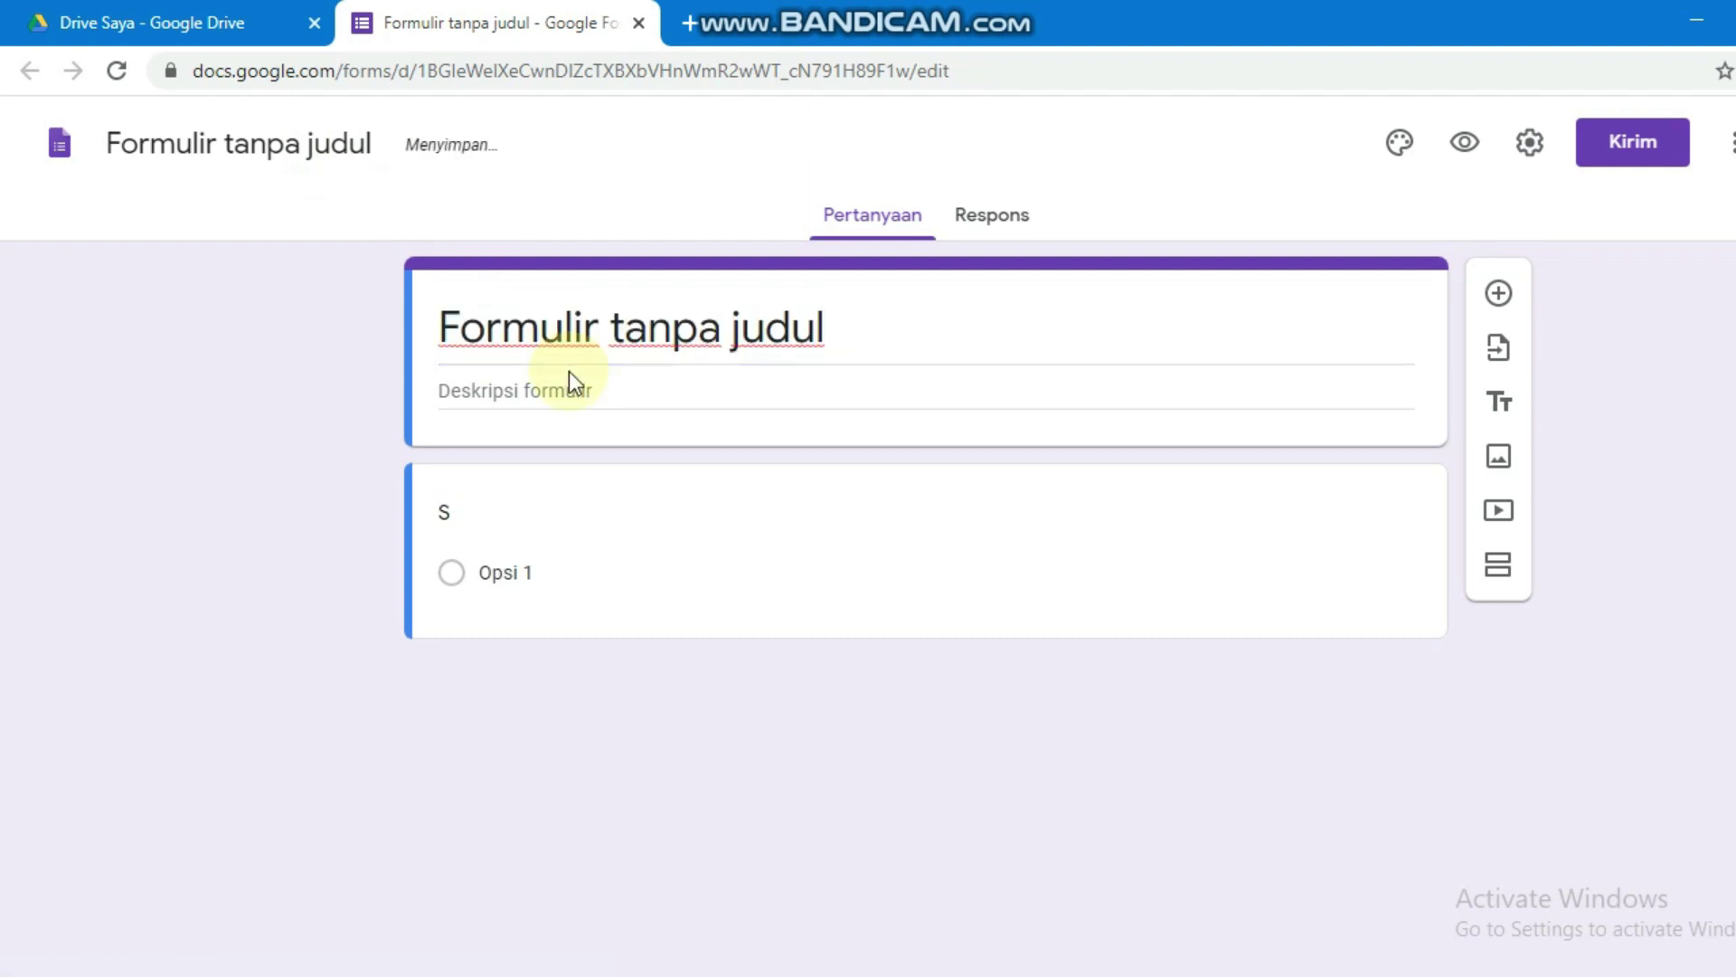
left_click(571, 312)
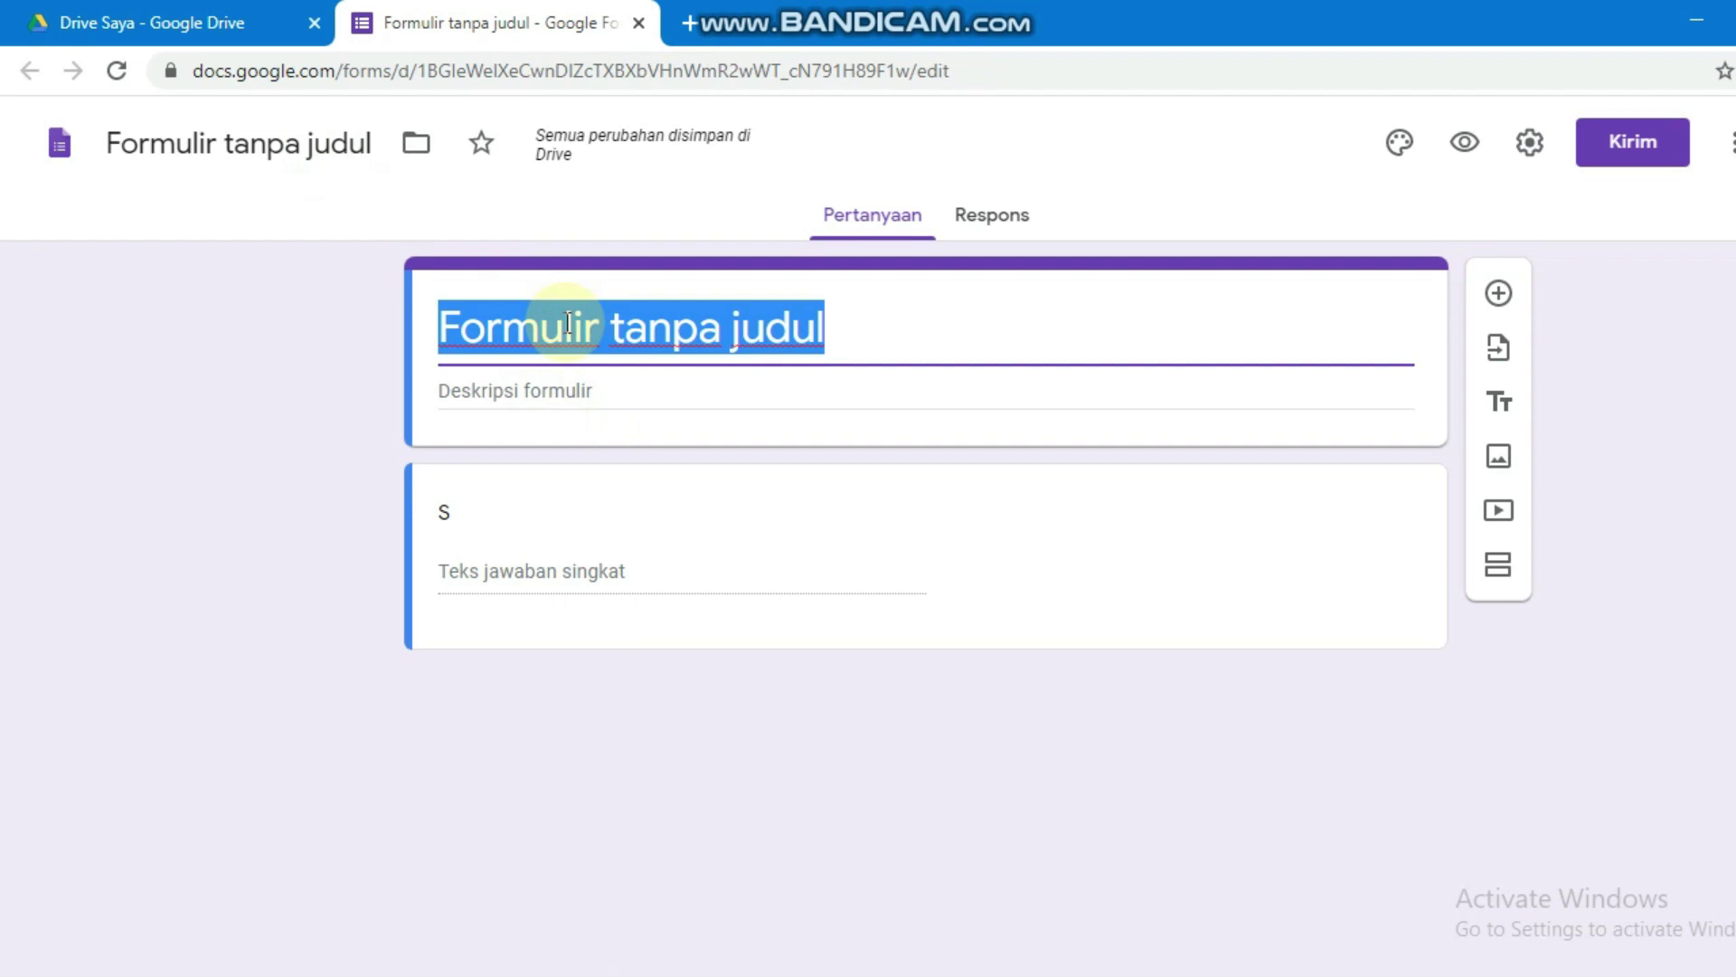
type("SOAL PPKN ")
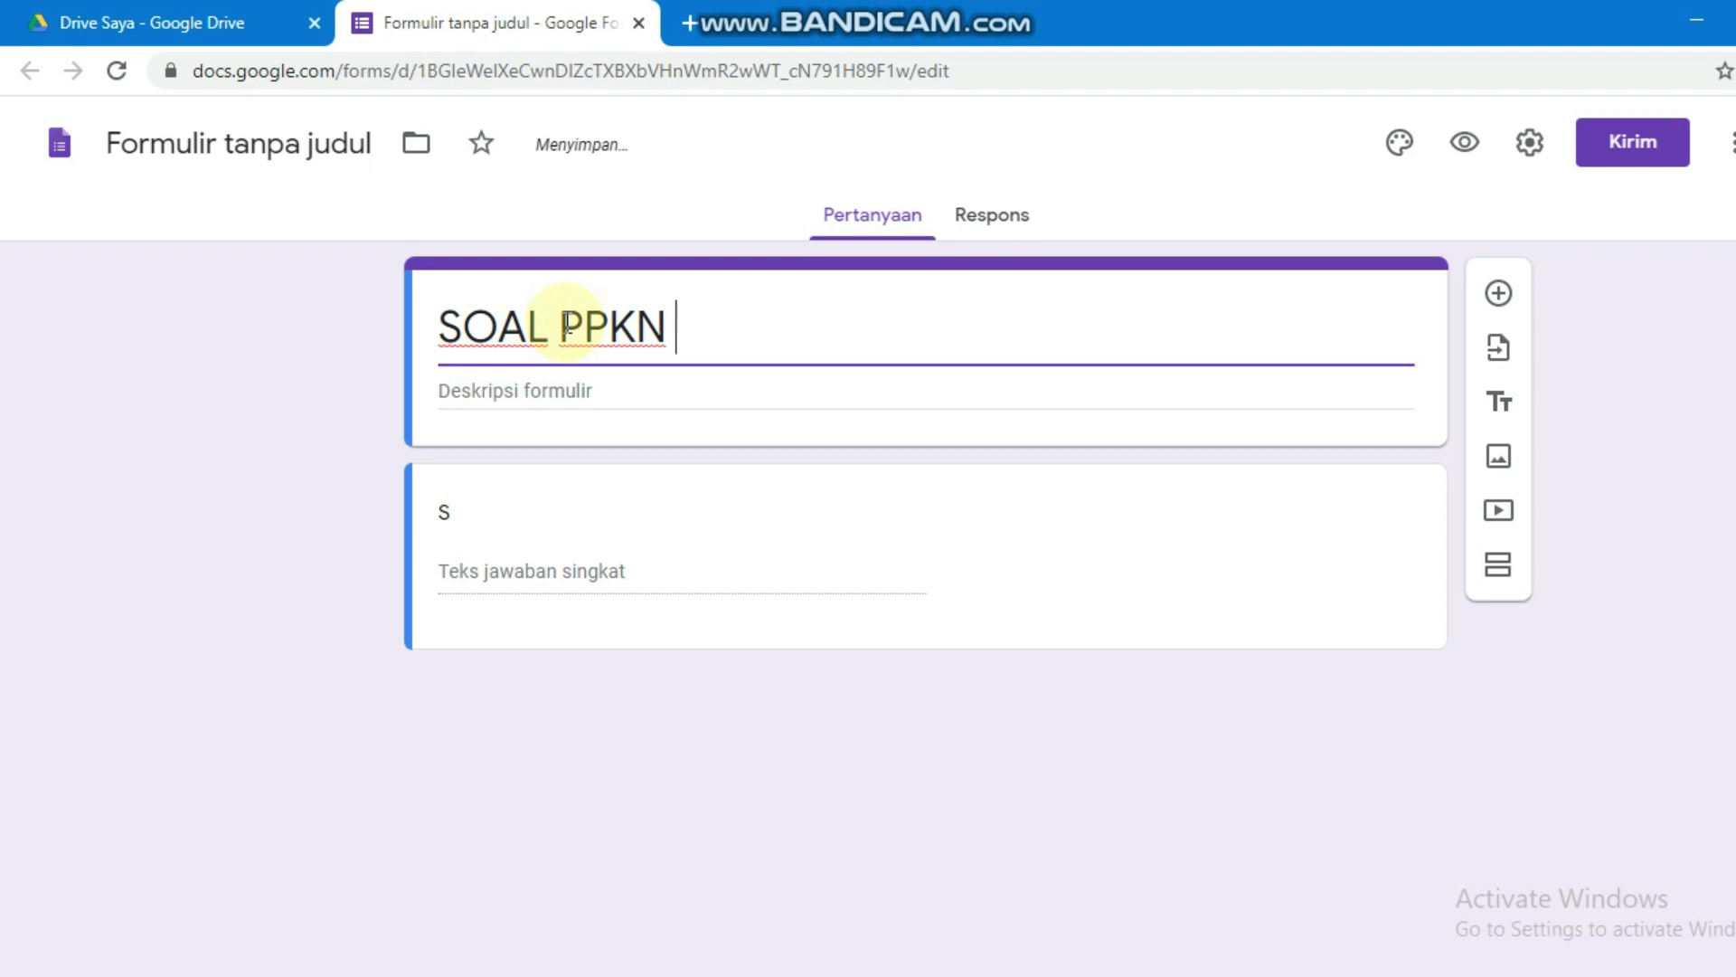
type("MENC")
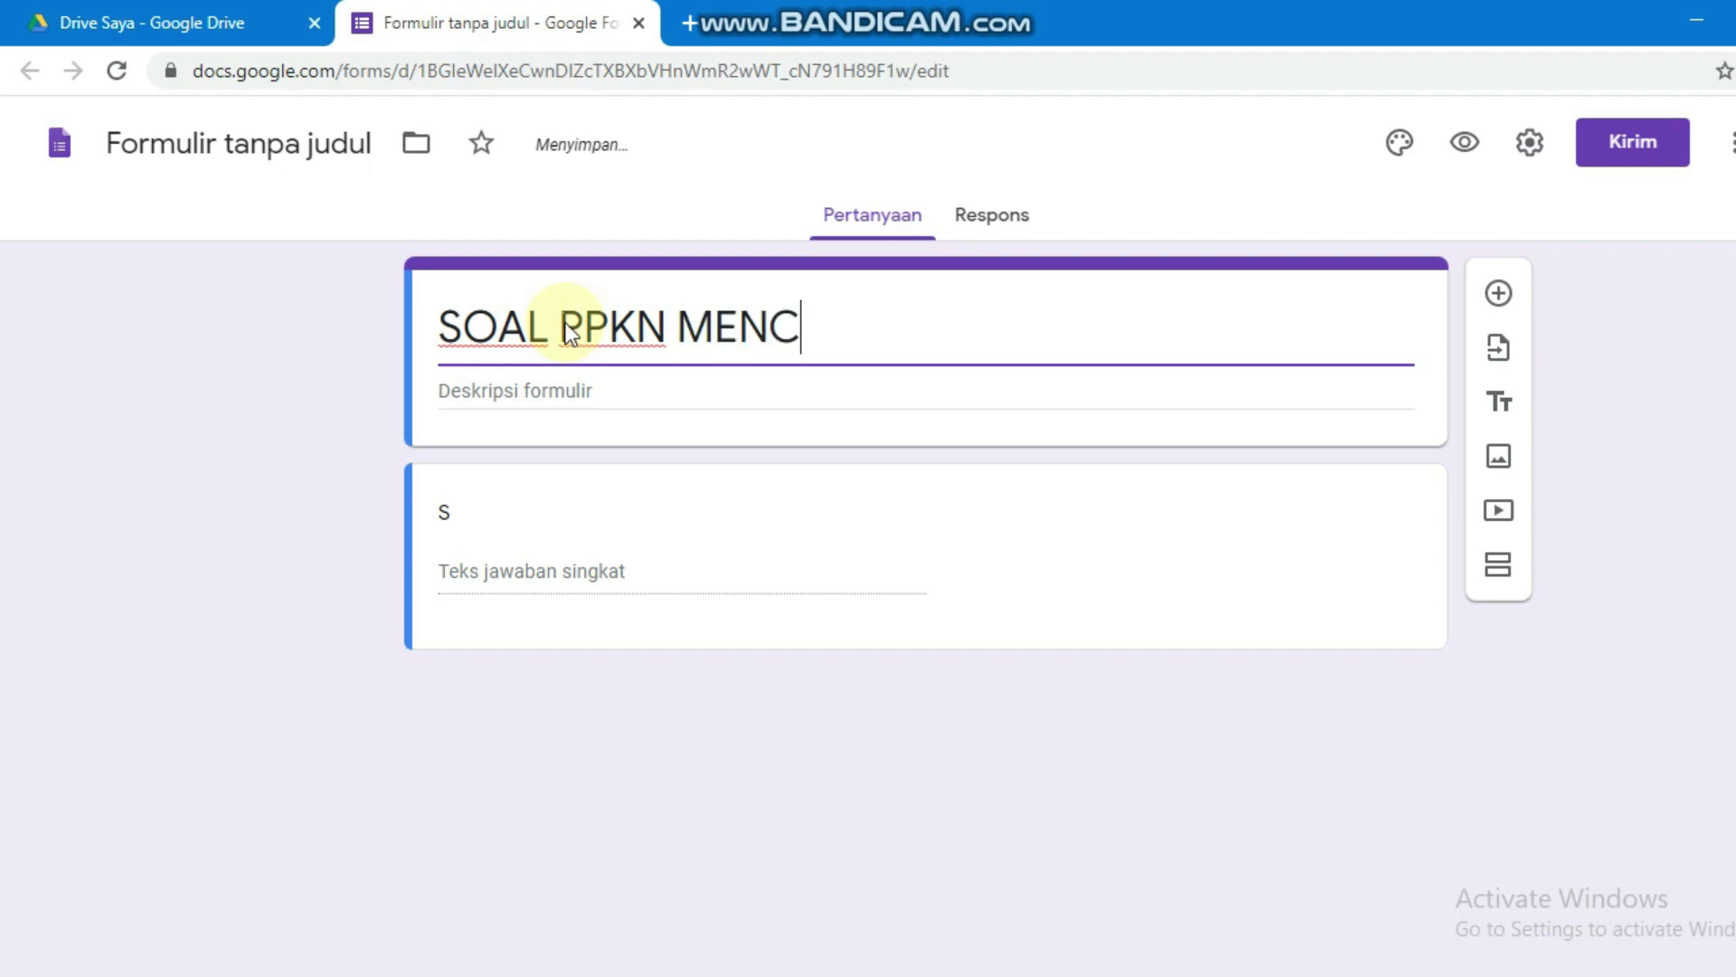
type("OCOKAN")
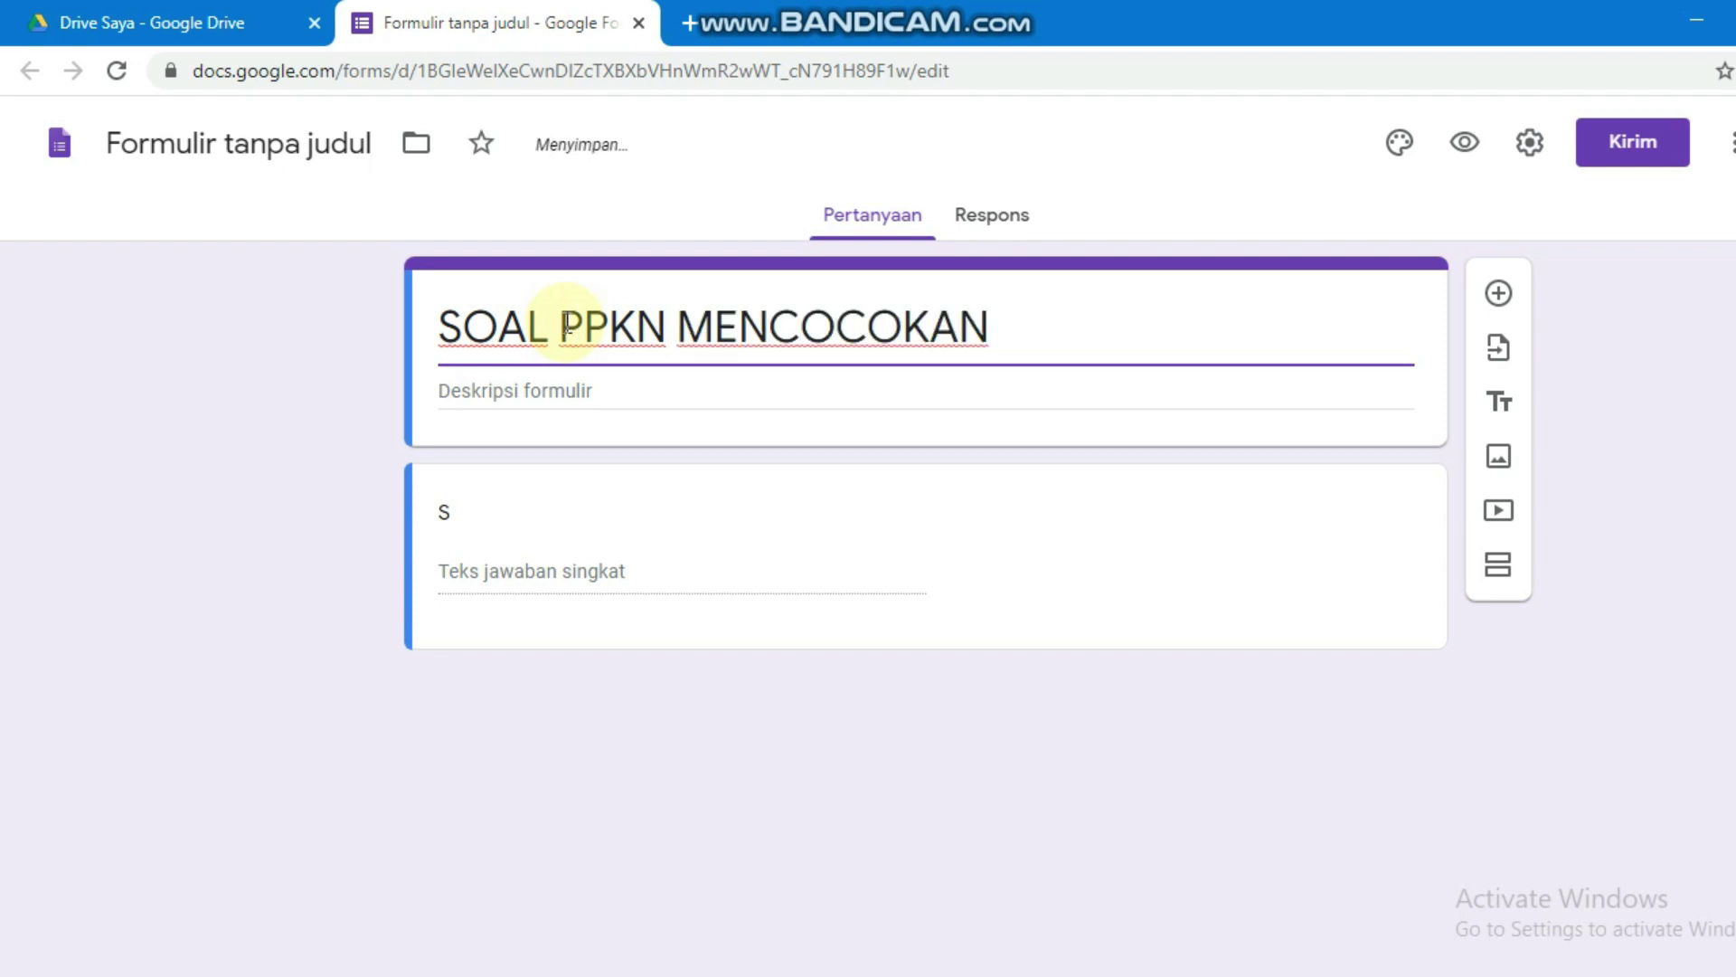
left_click(1584, 264)
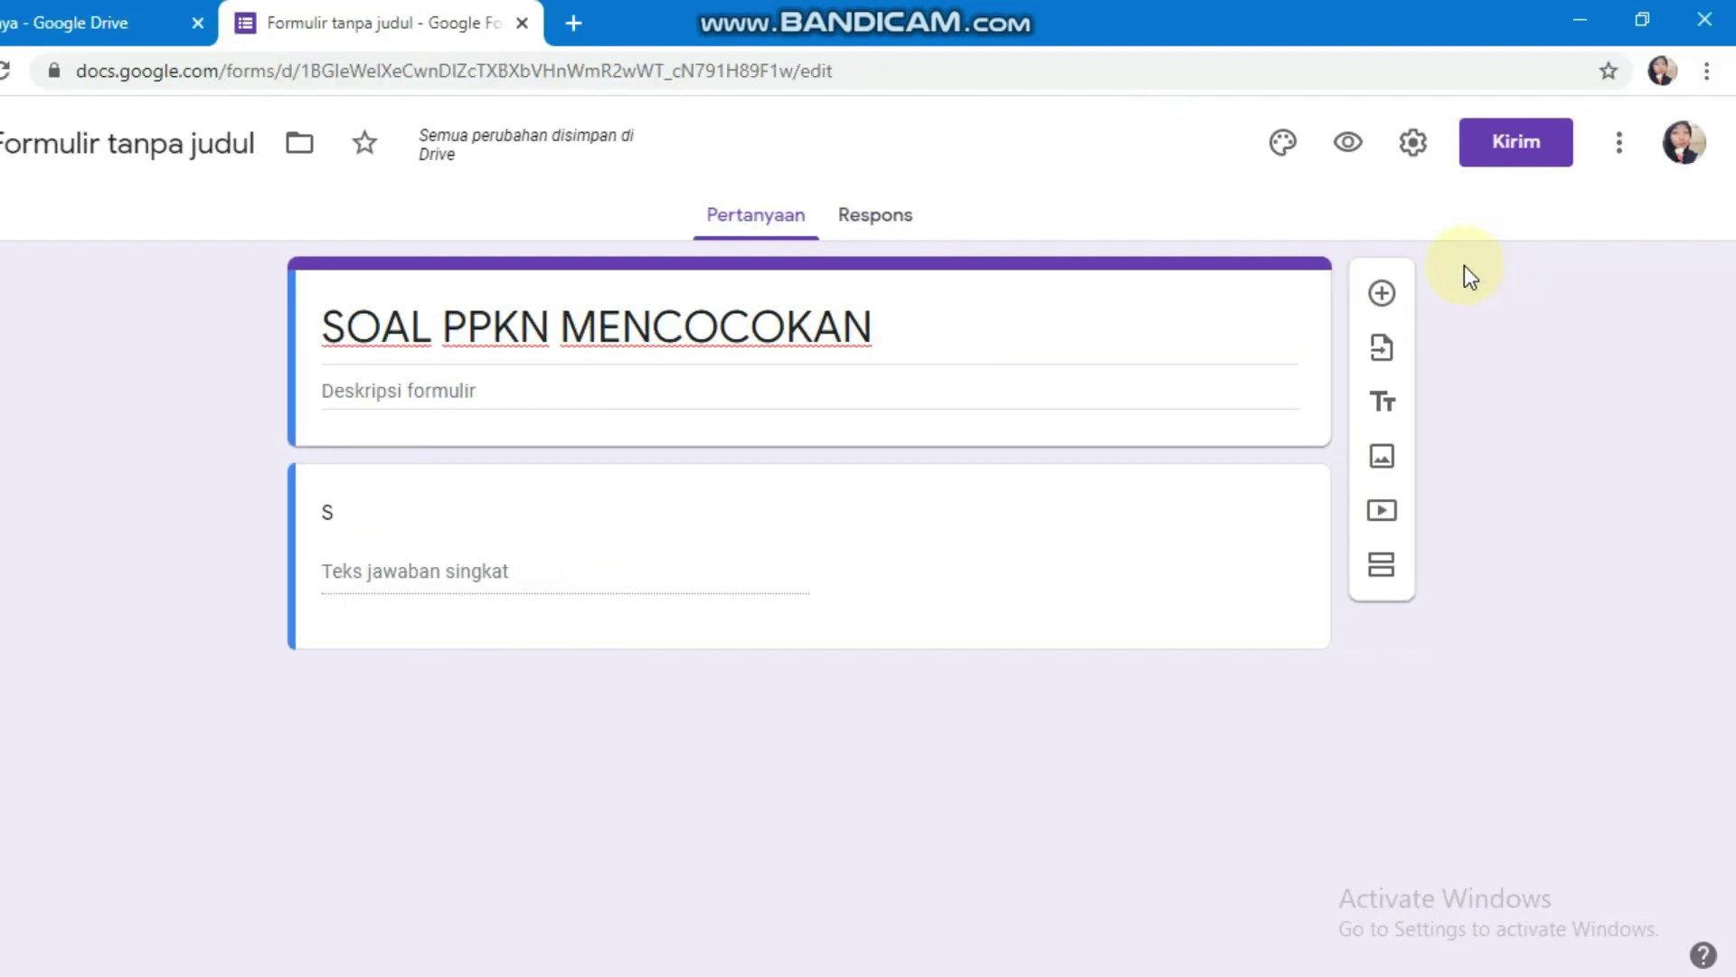
Step: Name the form file SOAL PPKN MENCOCOKAN and bring up the form's settings
left_click(123, 150)
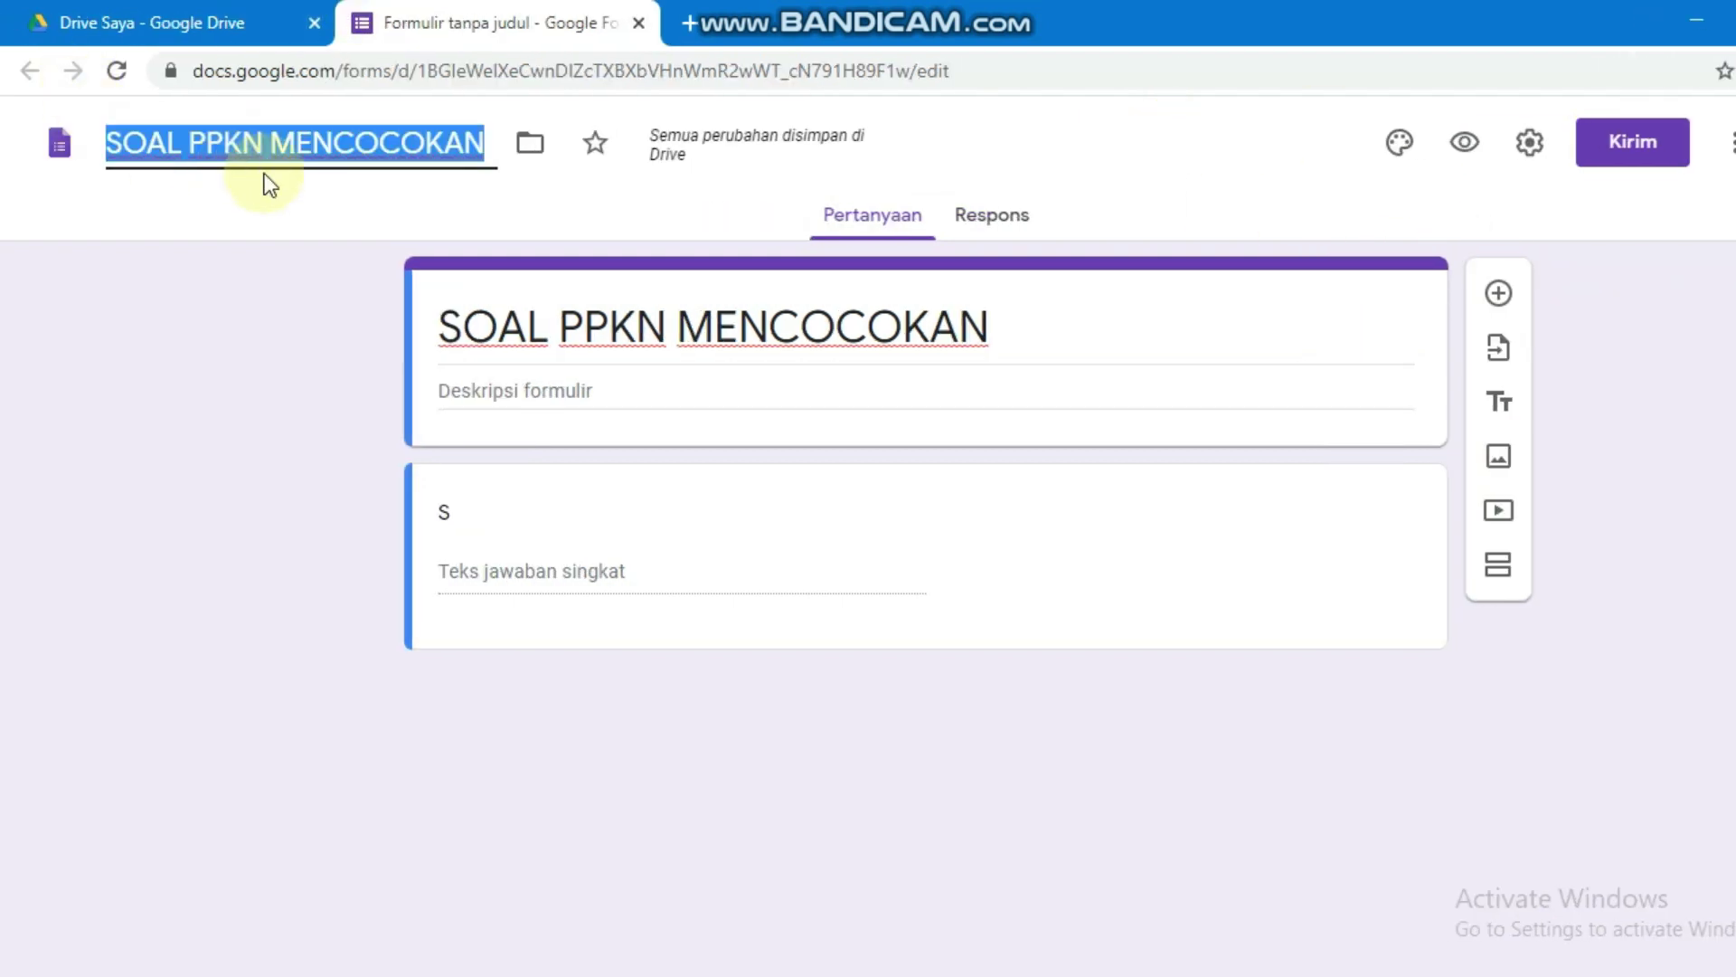
left_click(486, 199)
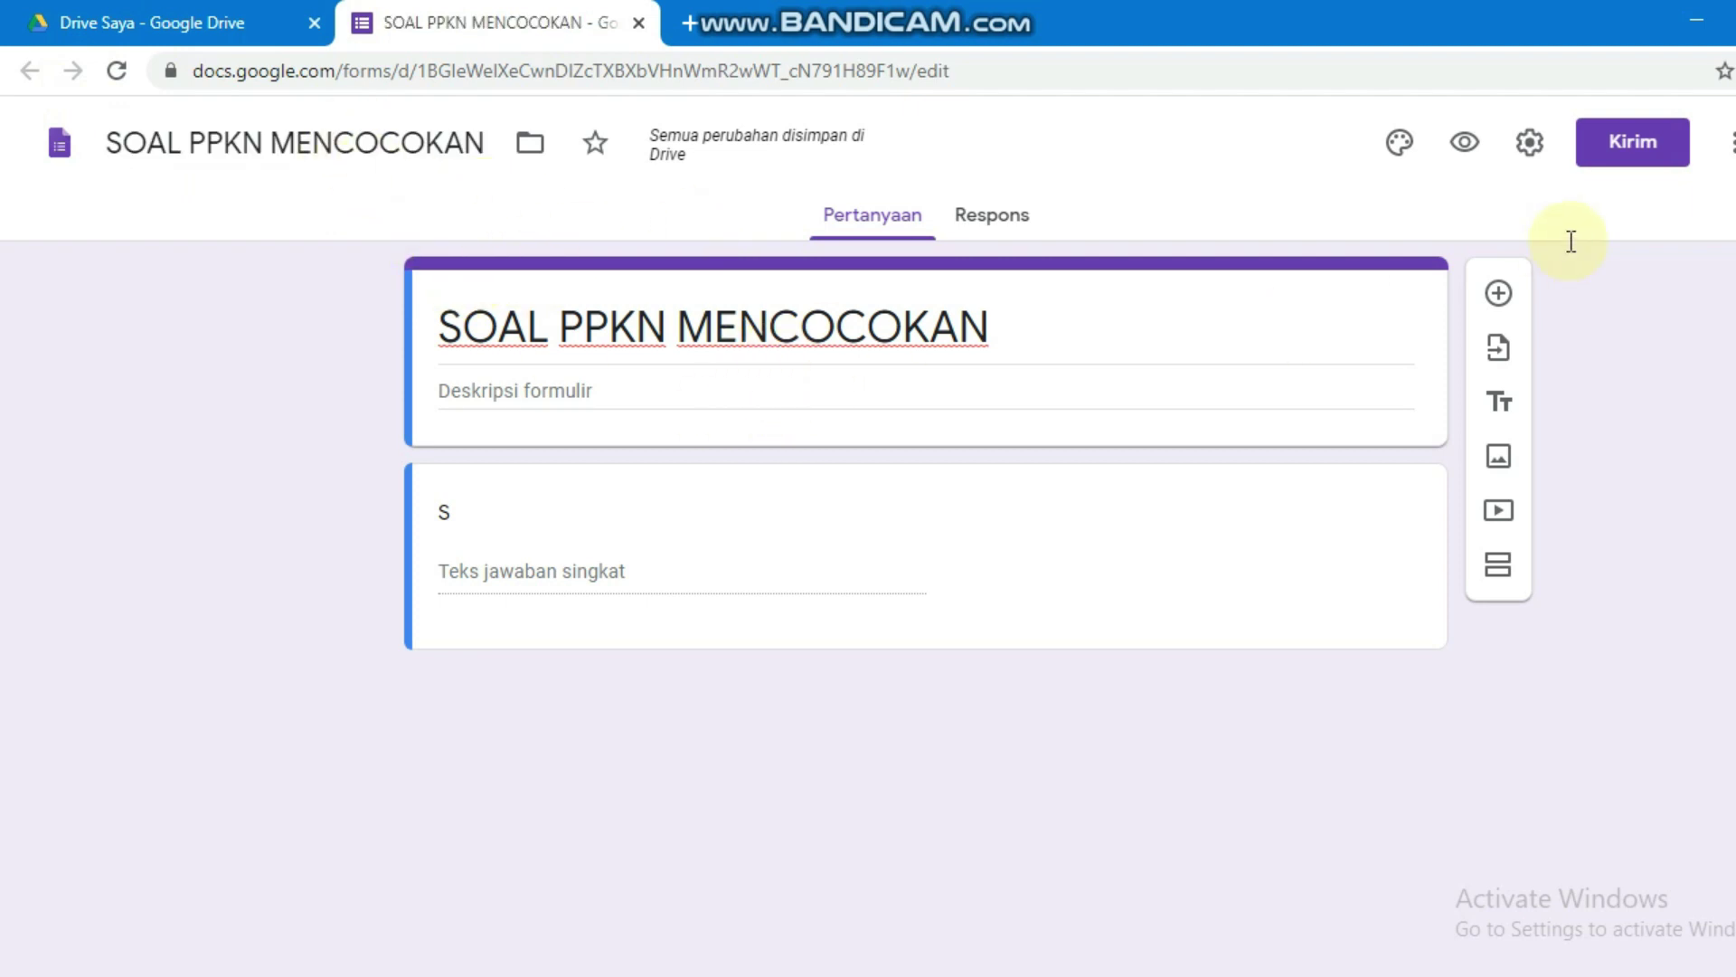
left_click(1530, 143)
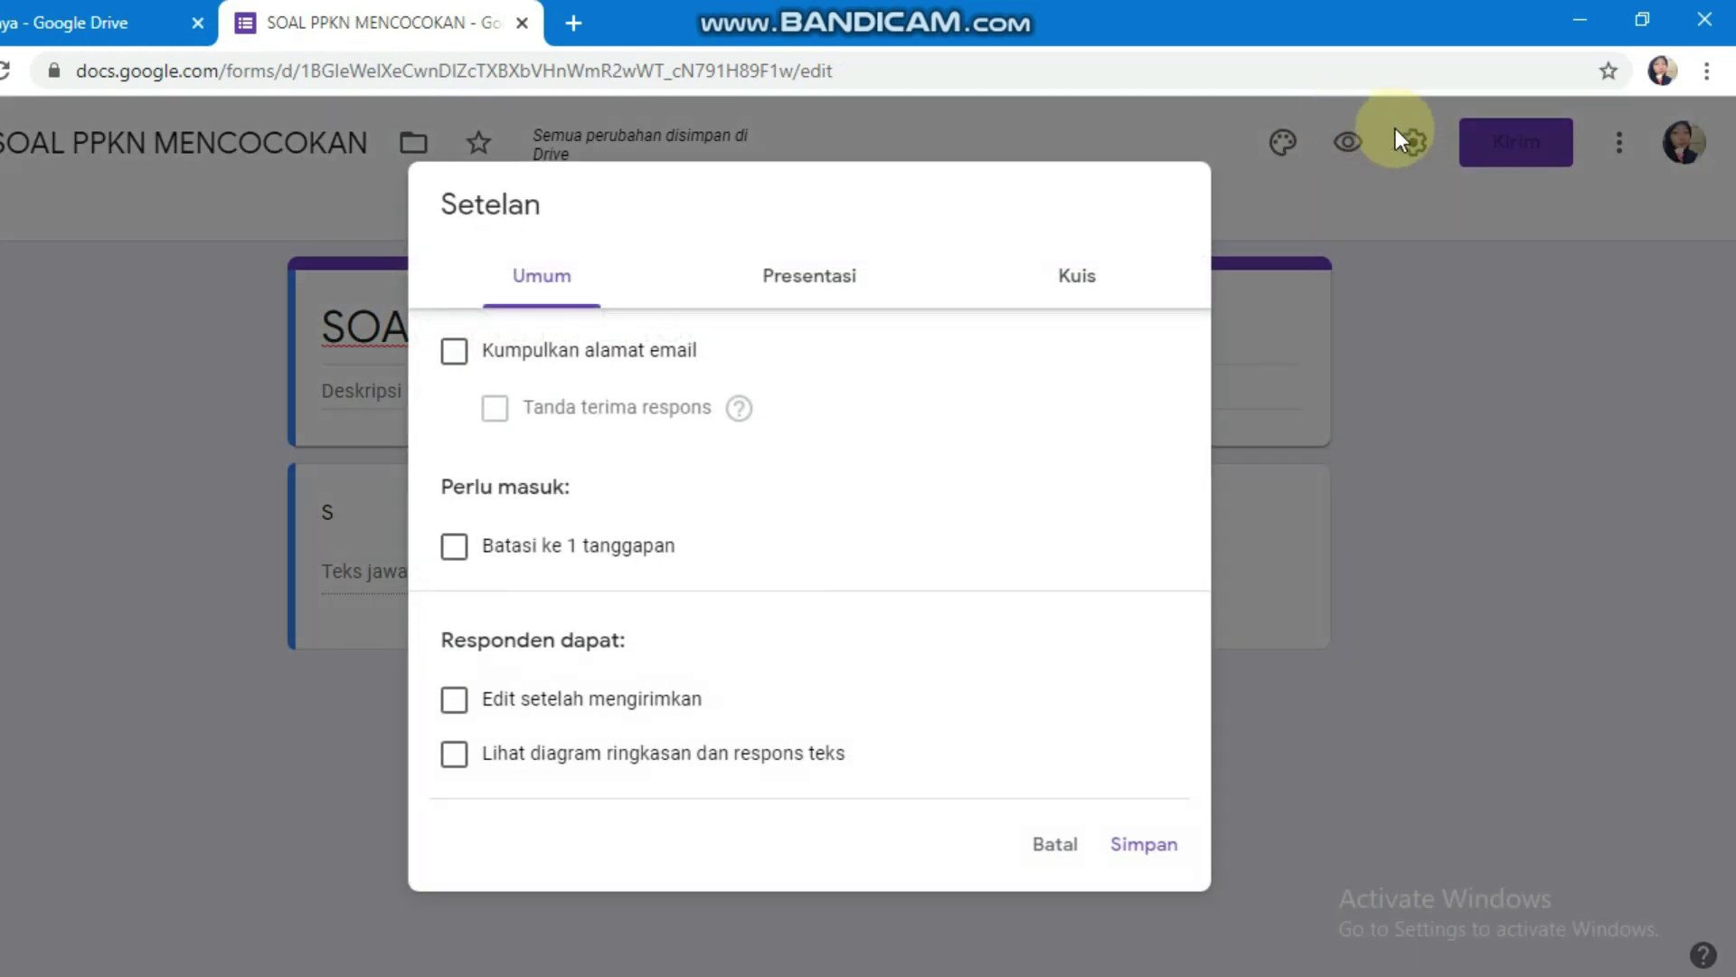
Step: Make the form a quiz with grades released after manual review, and save
left_click(1088, 280)
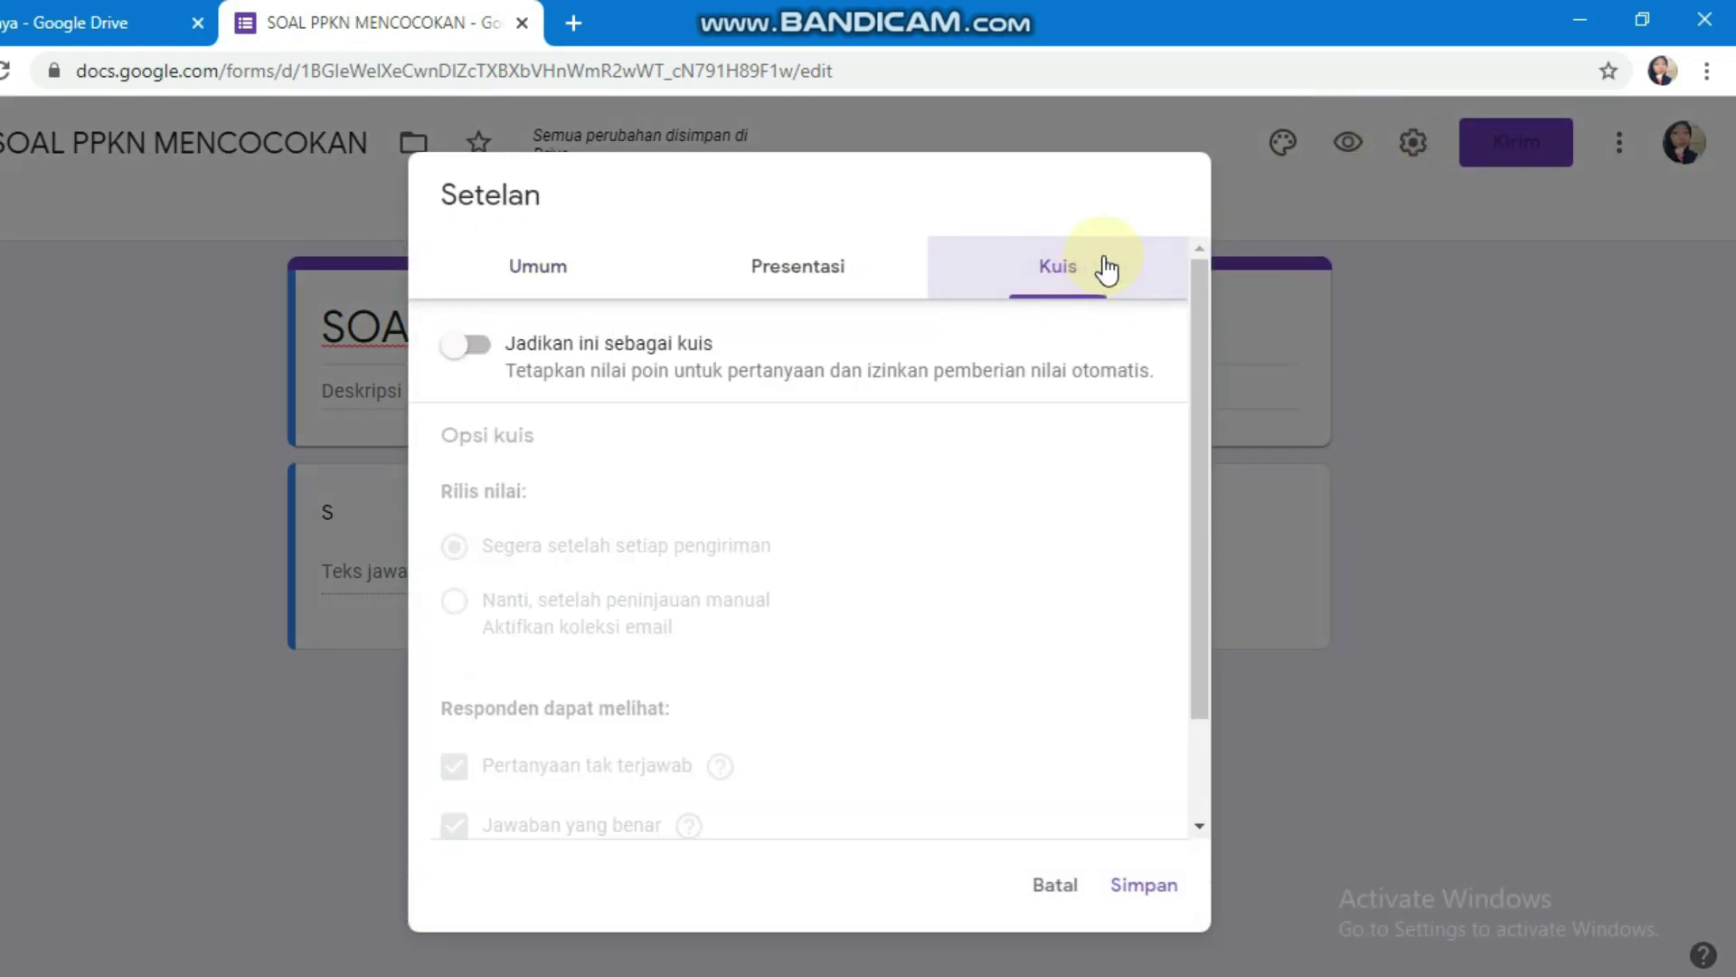
left_click(487, 349)
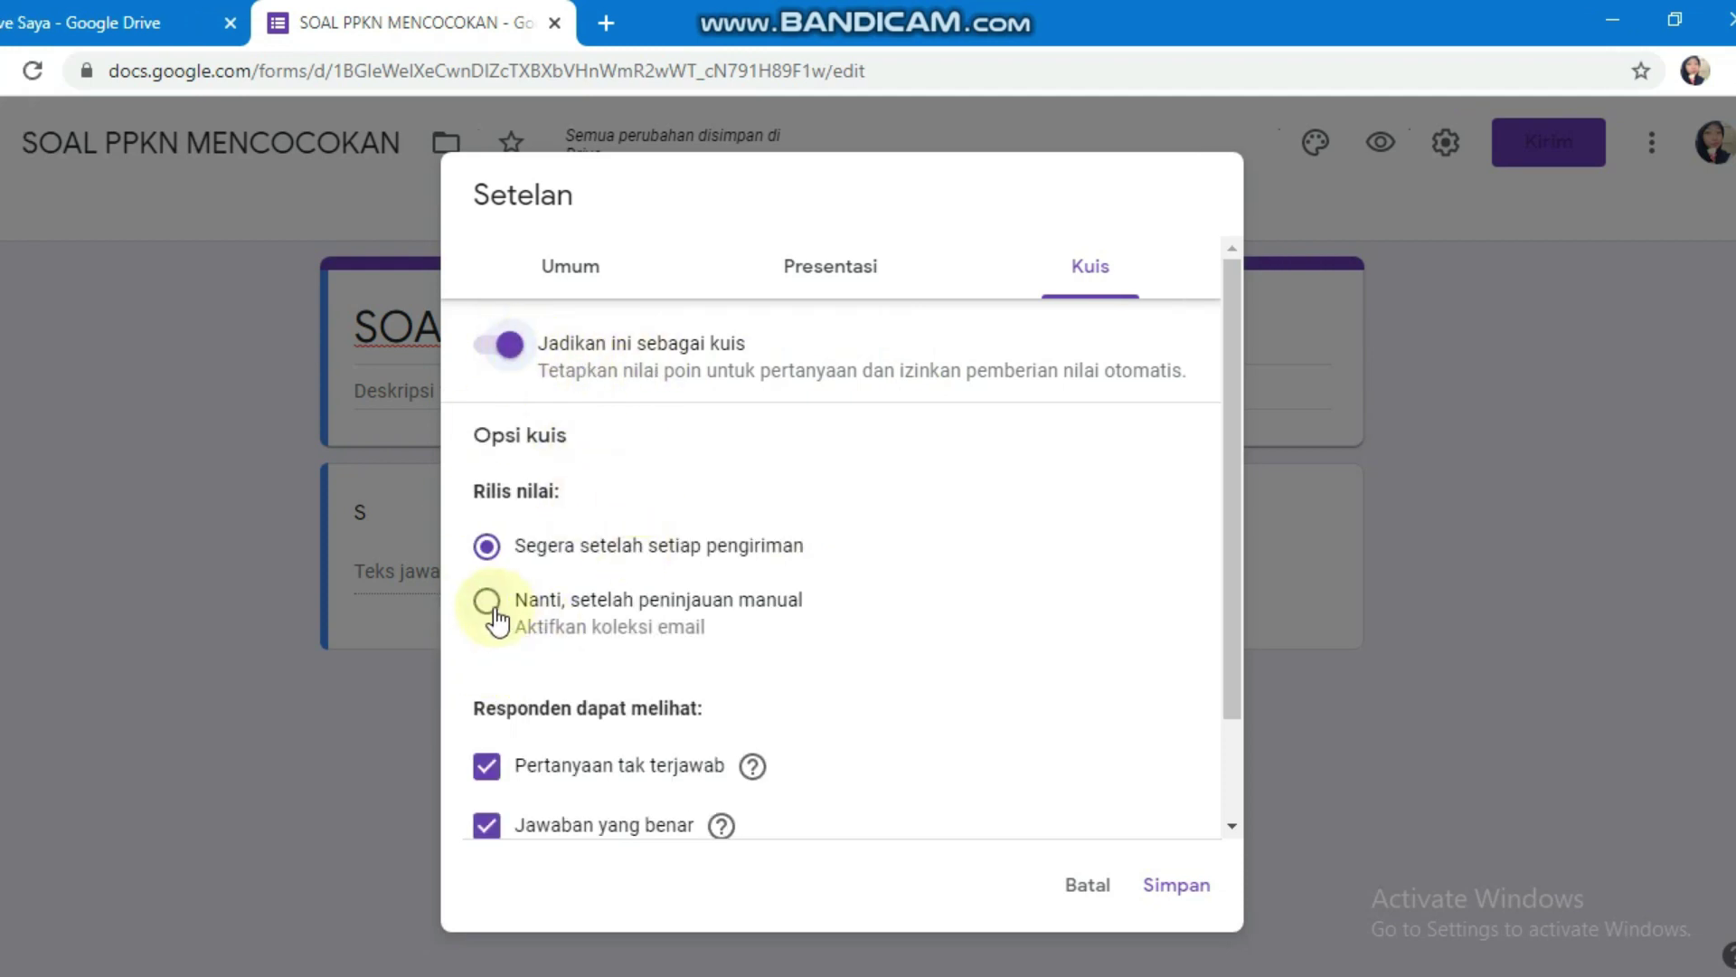
left_click(489, 602)
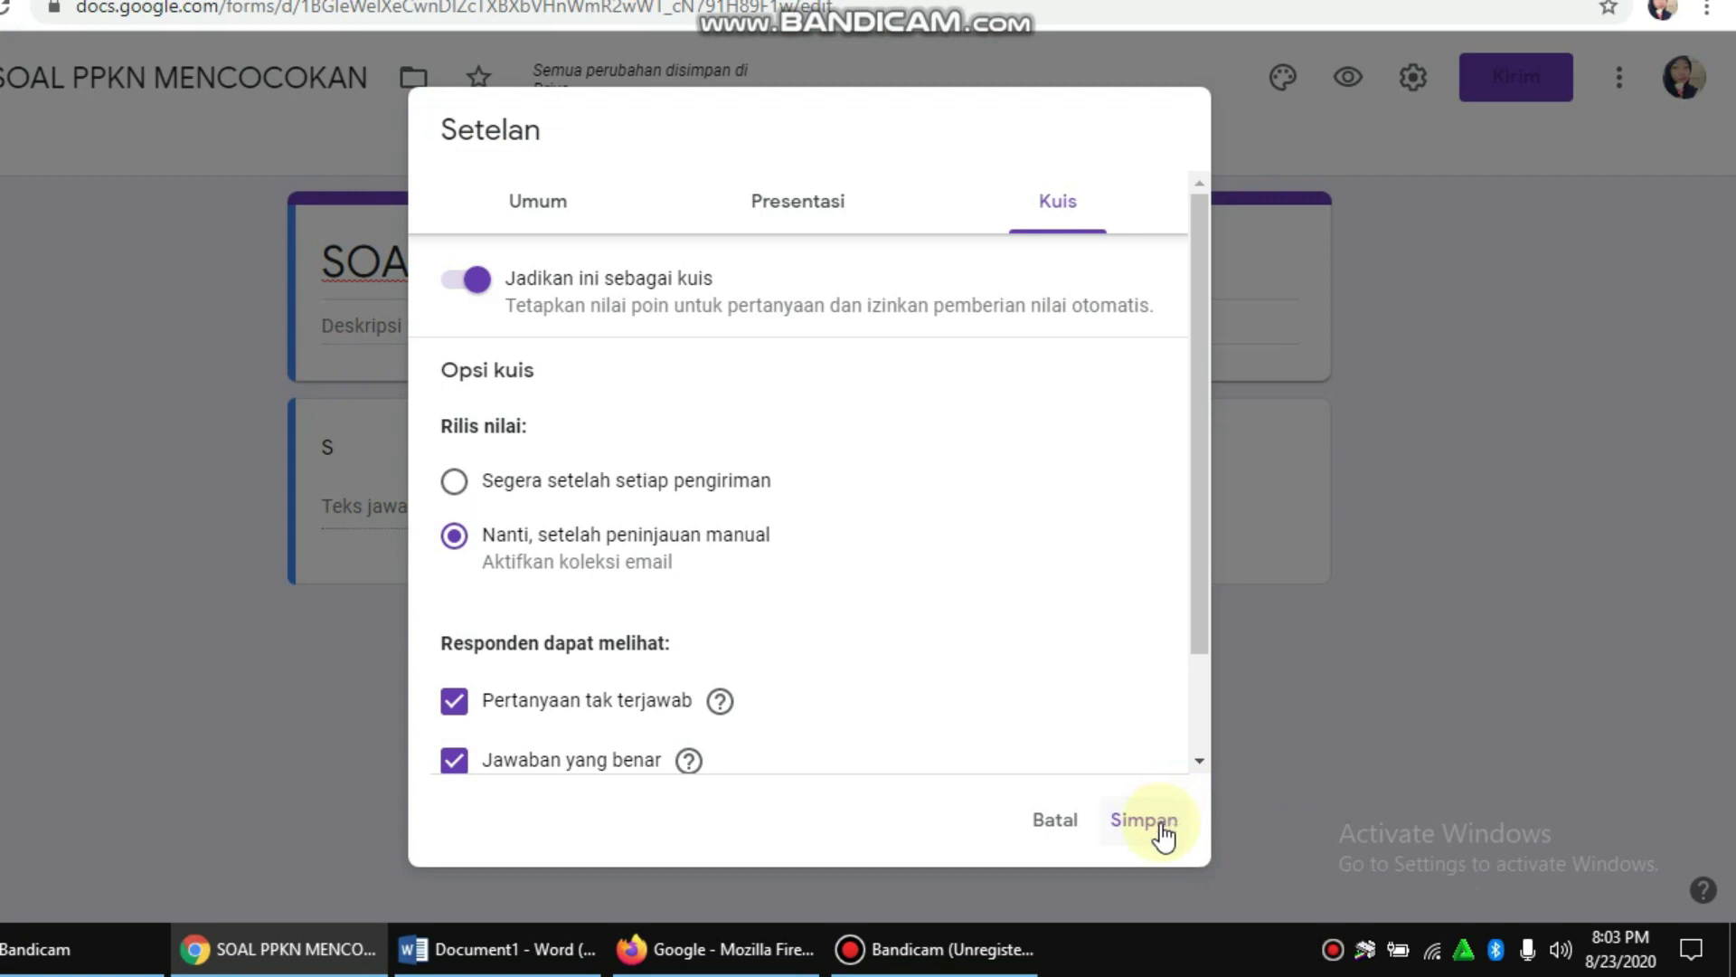
left_click(1144, 820)
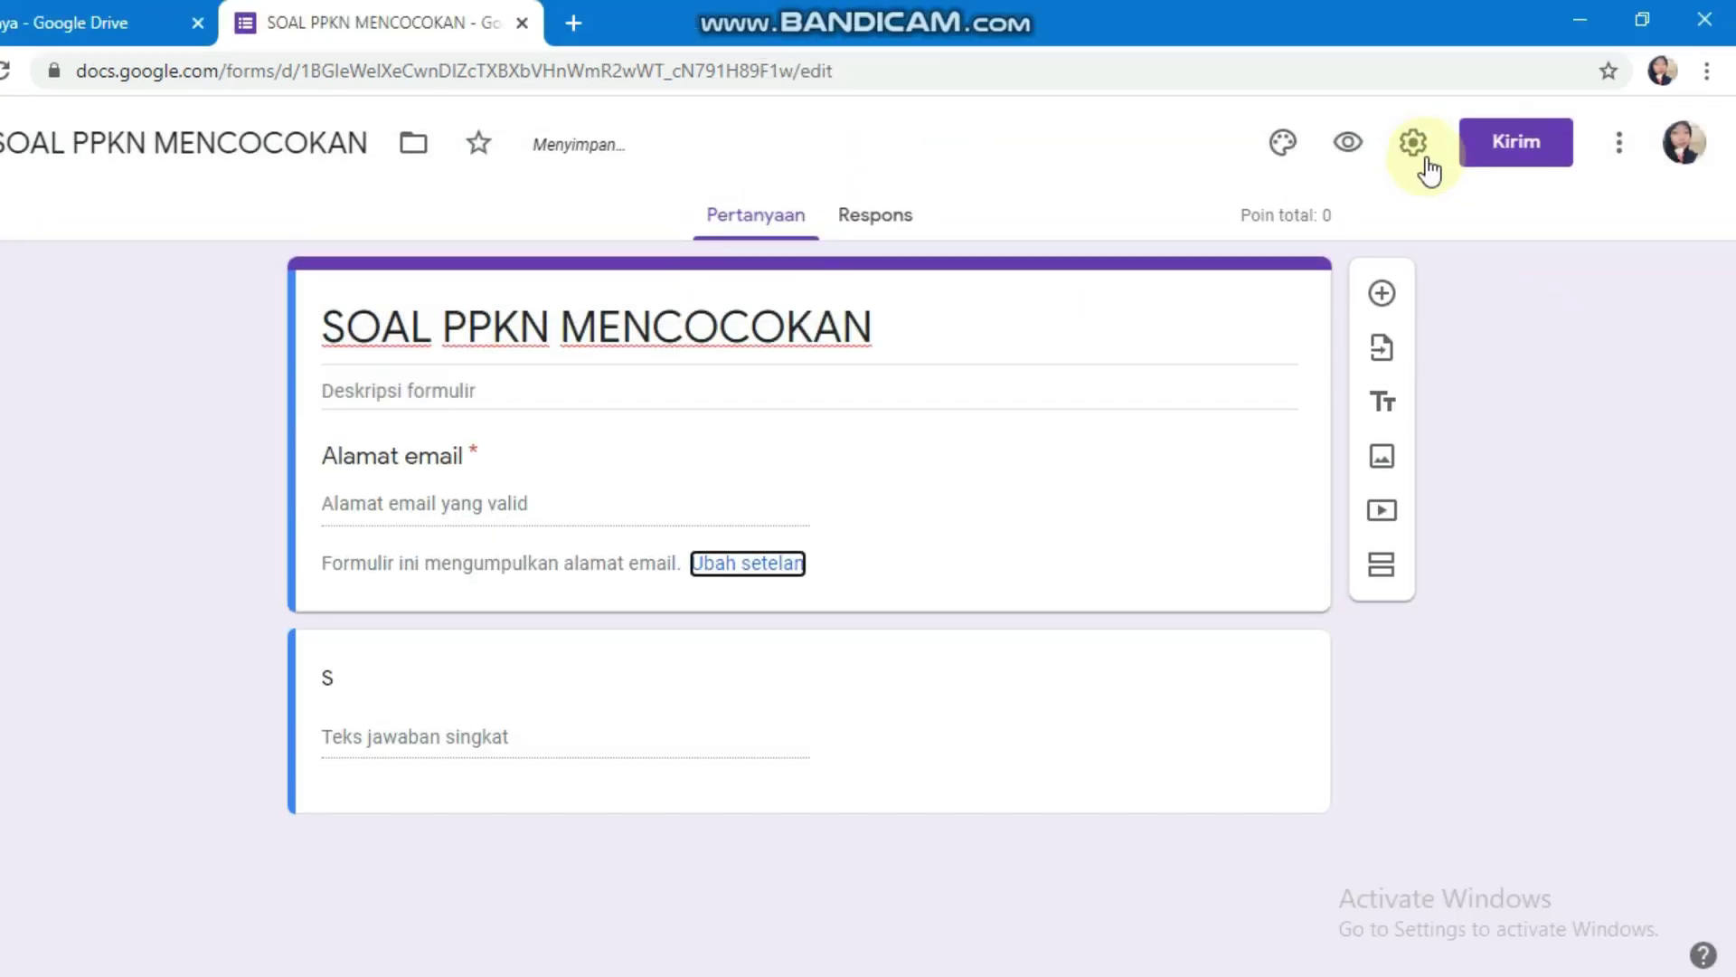
Step: Limit responses to one per person and stop collecting email addresses, then save
left_click(1422, 158)
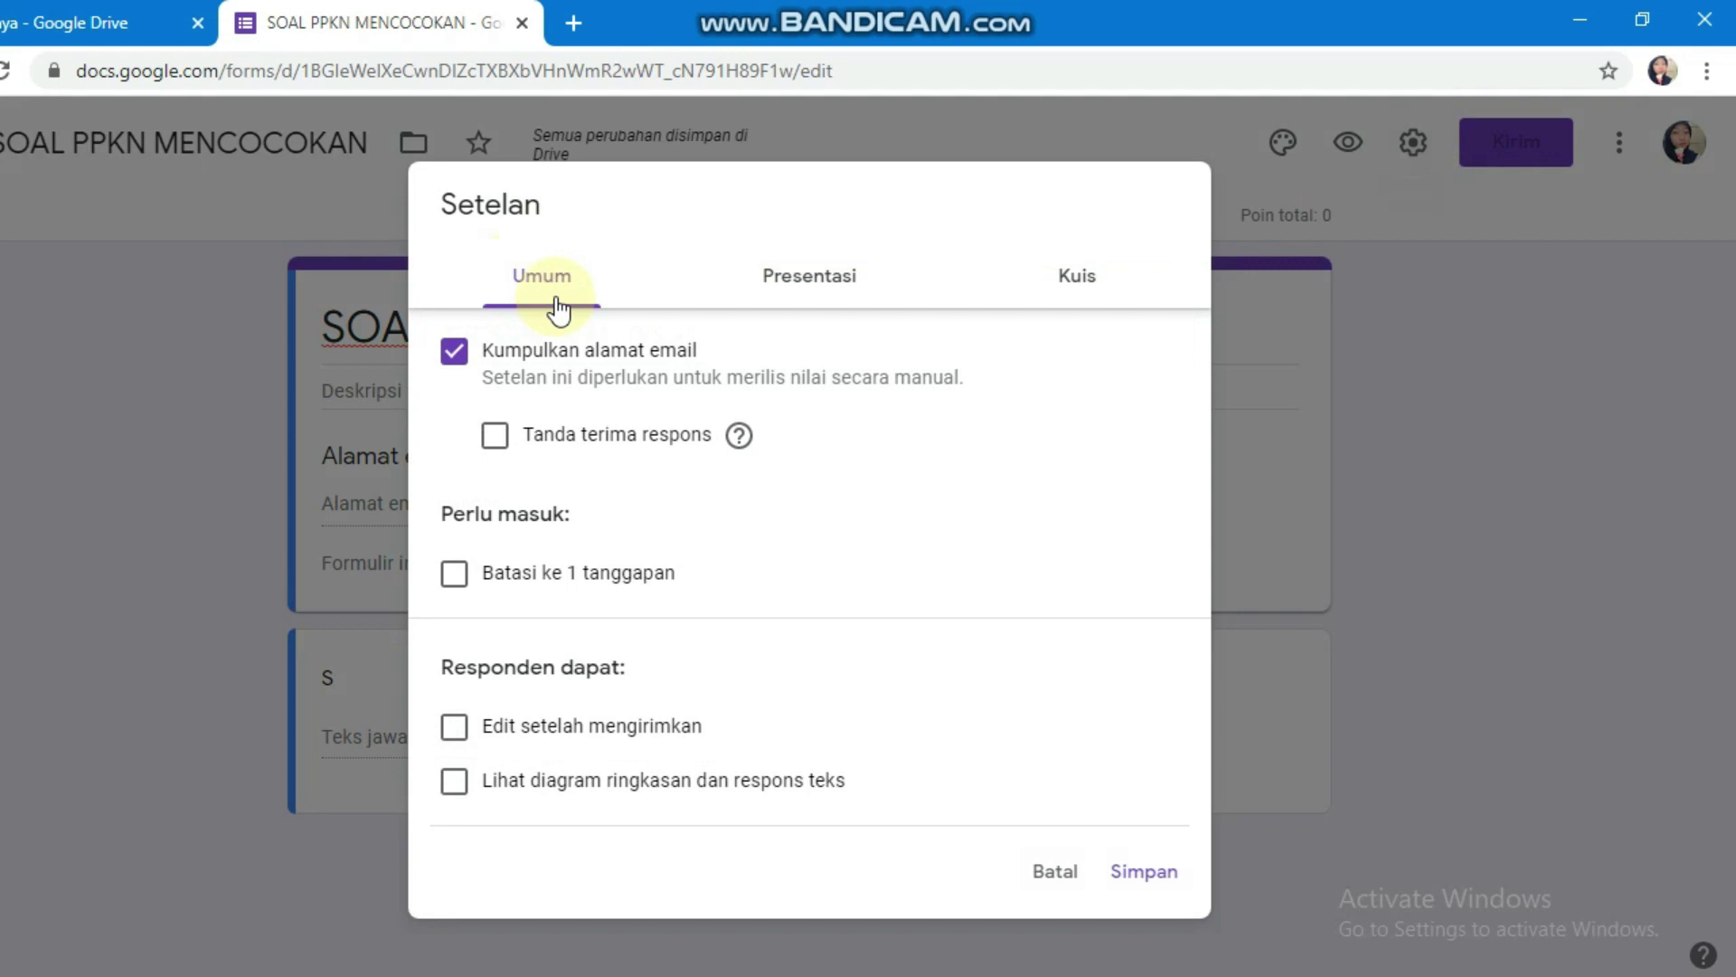
left_click(796, 278)
left_click(1118, 285)
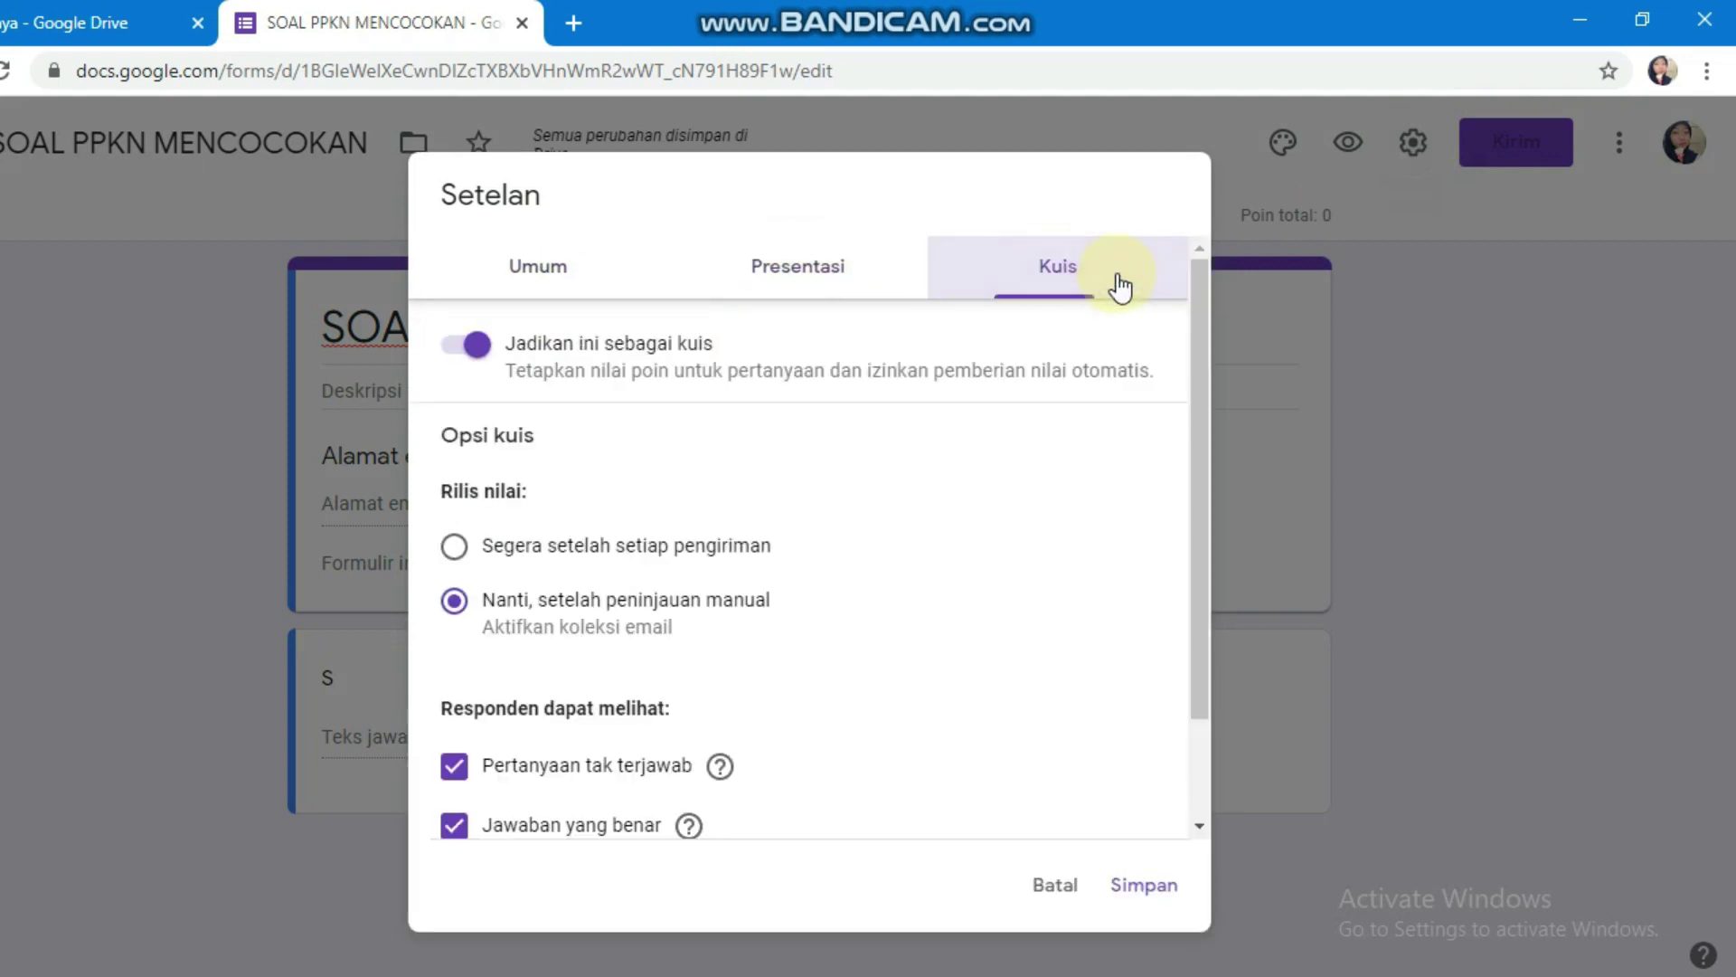
left_click(615, 271)
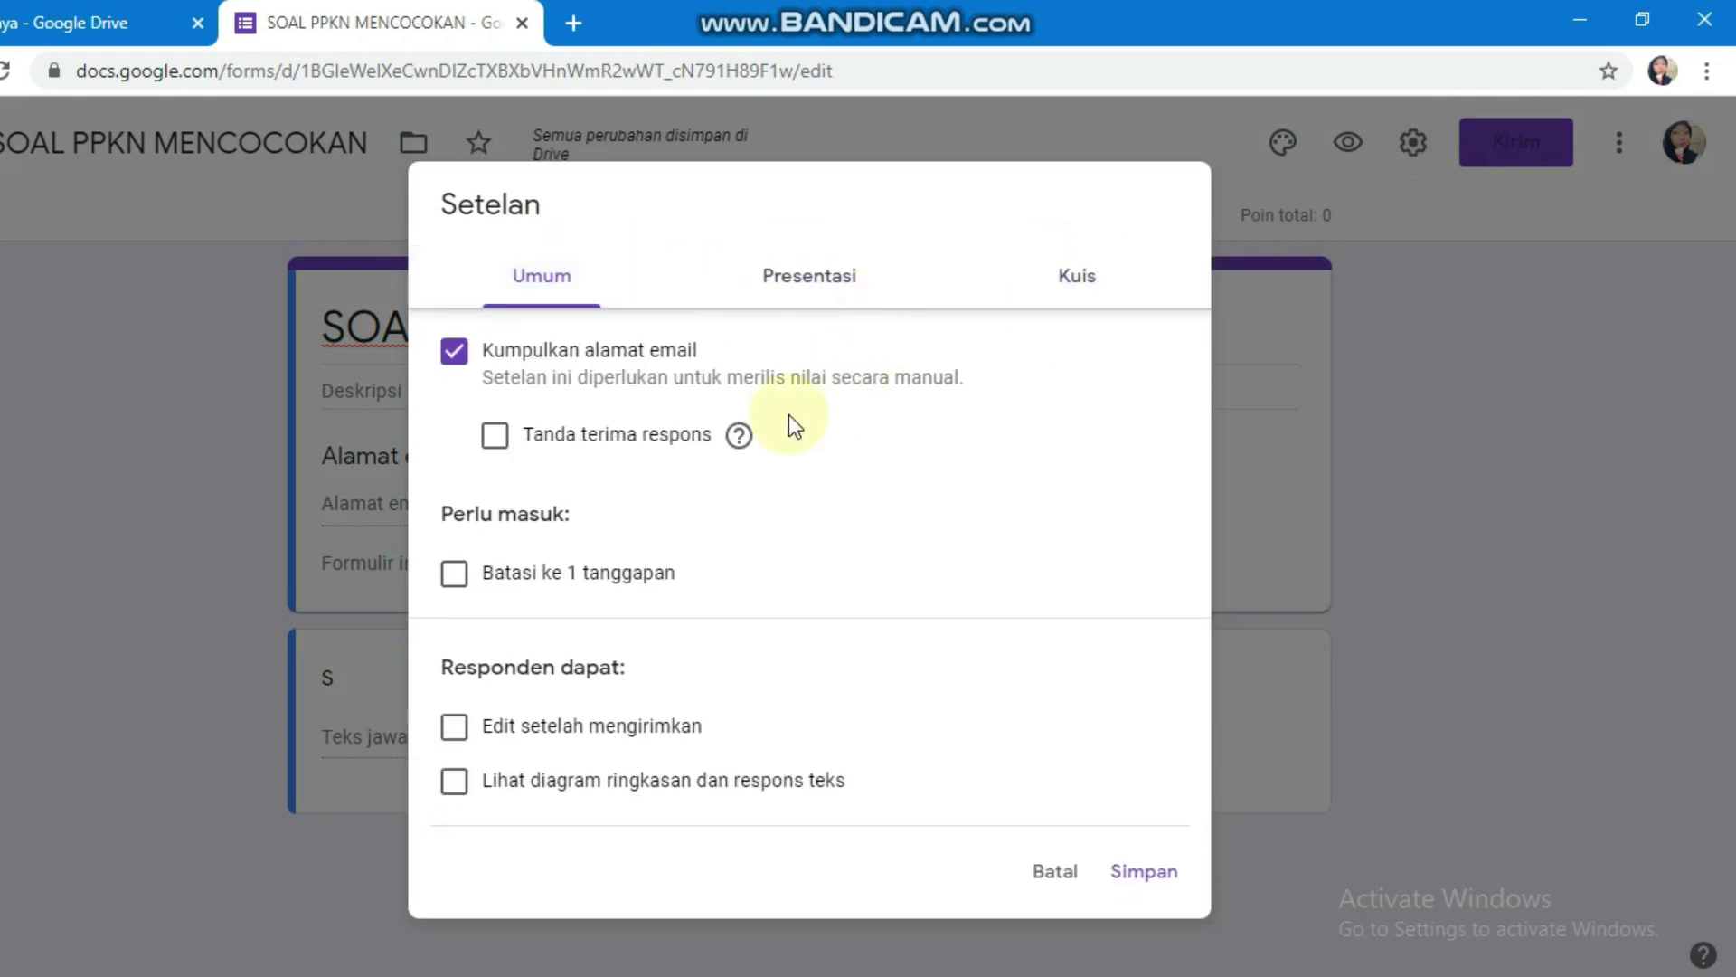
left_click(458, 577)
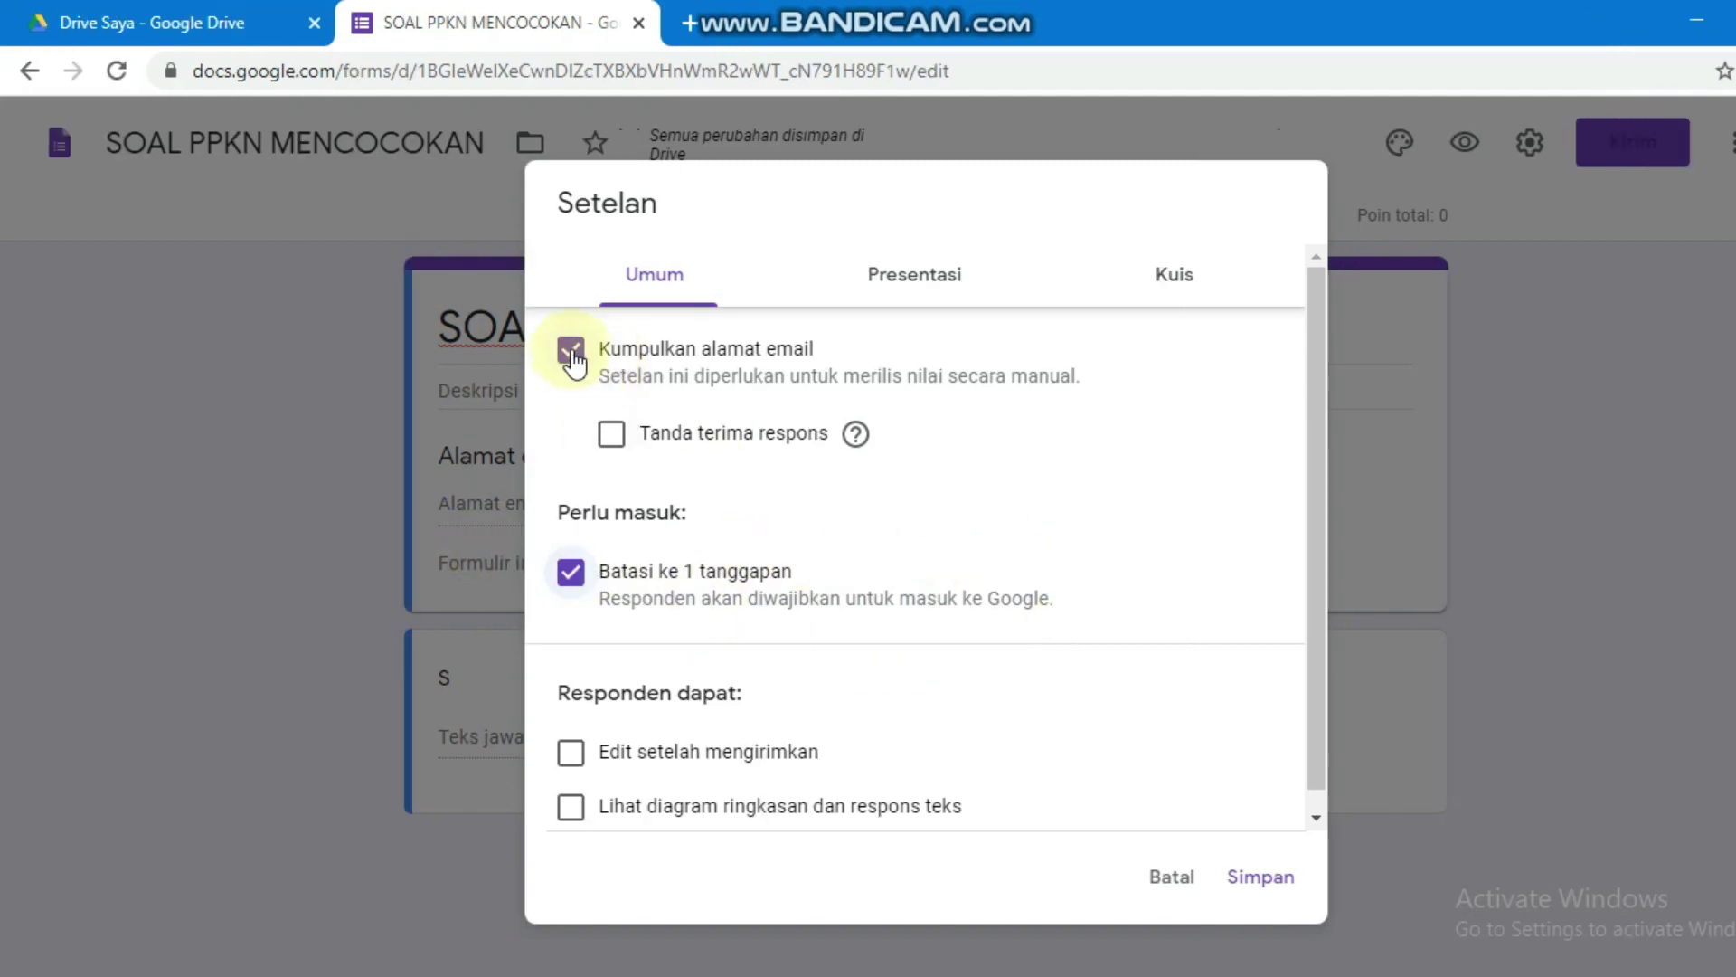
left_click(571, 355)
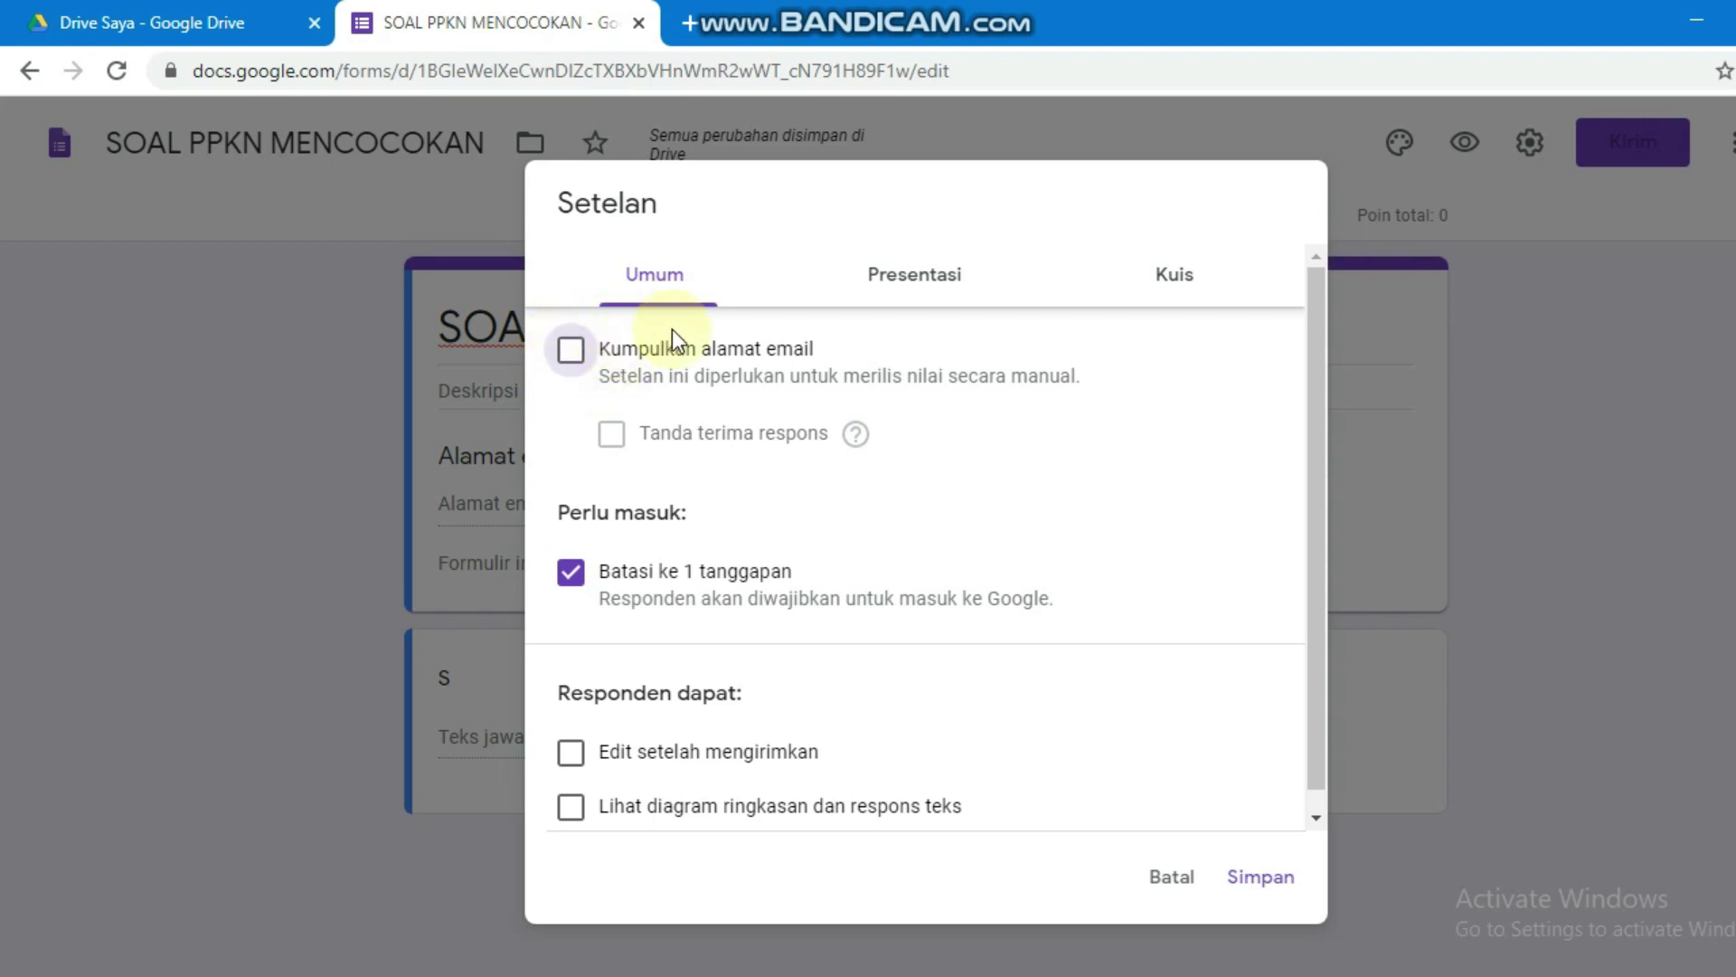
left_click(1260, 876)
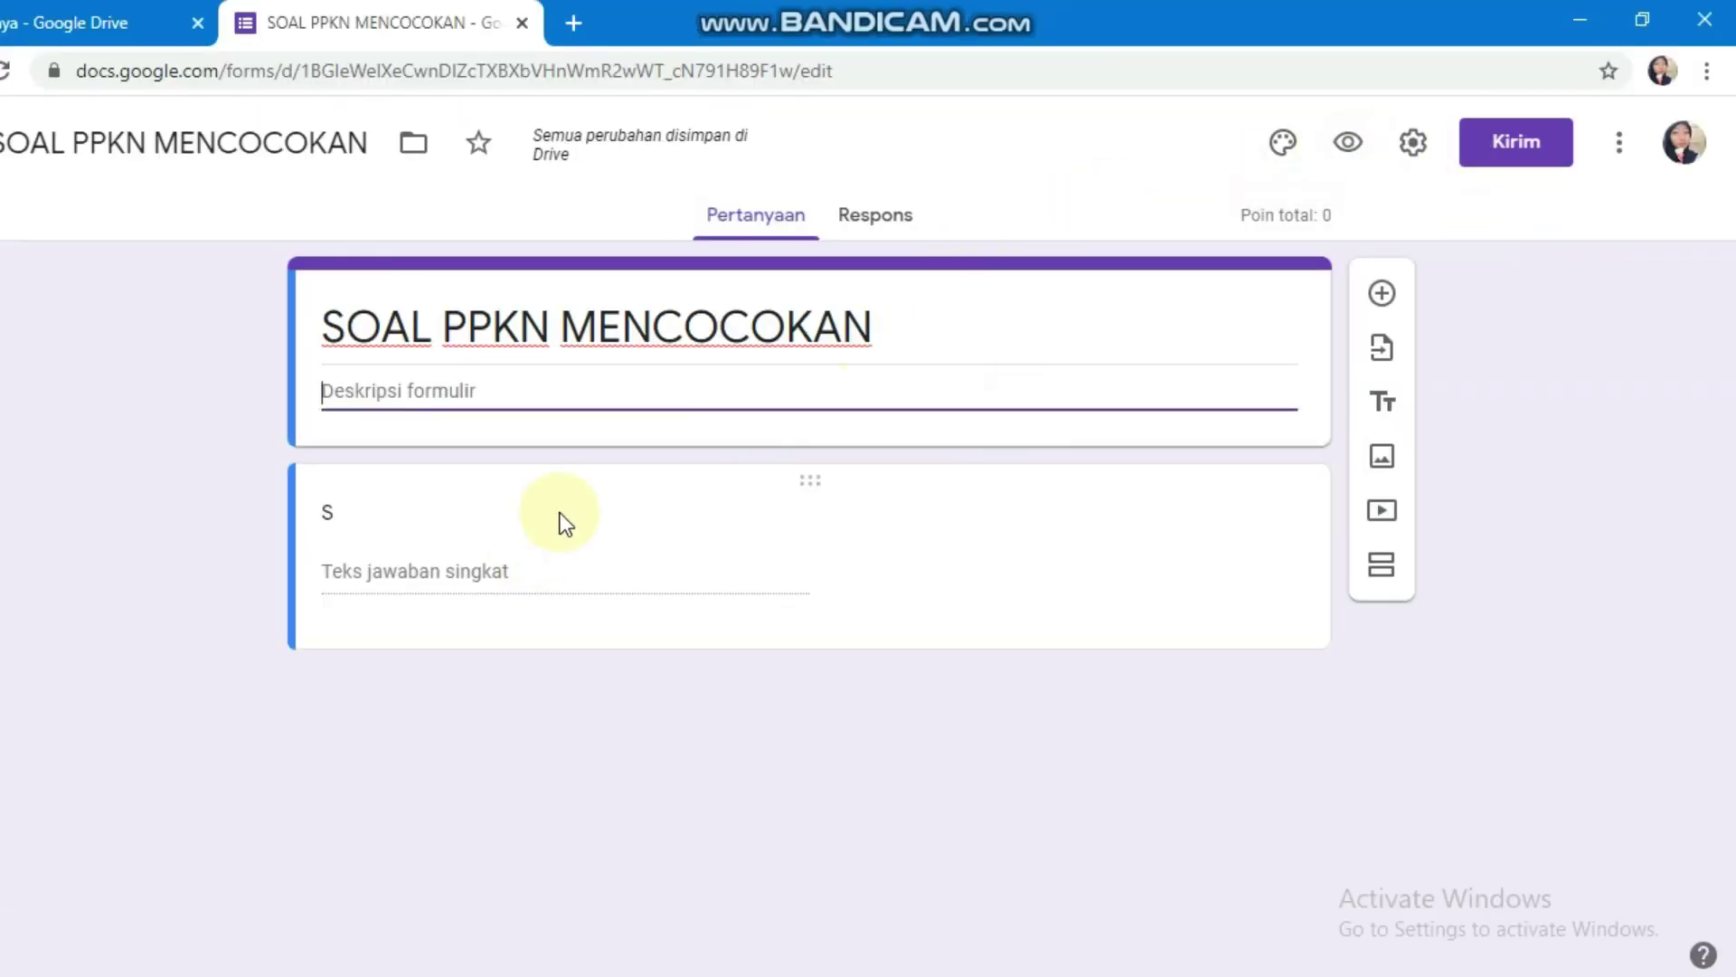
Step: Retitle the first question LOGIN and remove its number-only validation
left_click(779, 562)
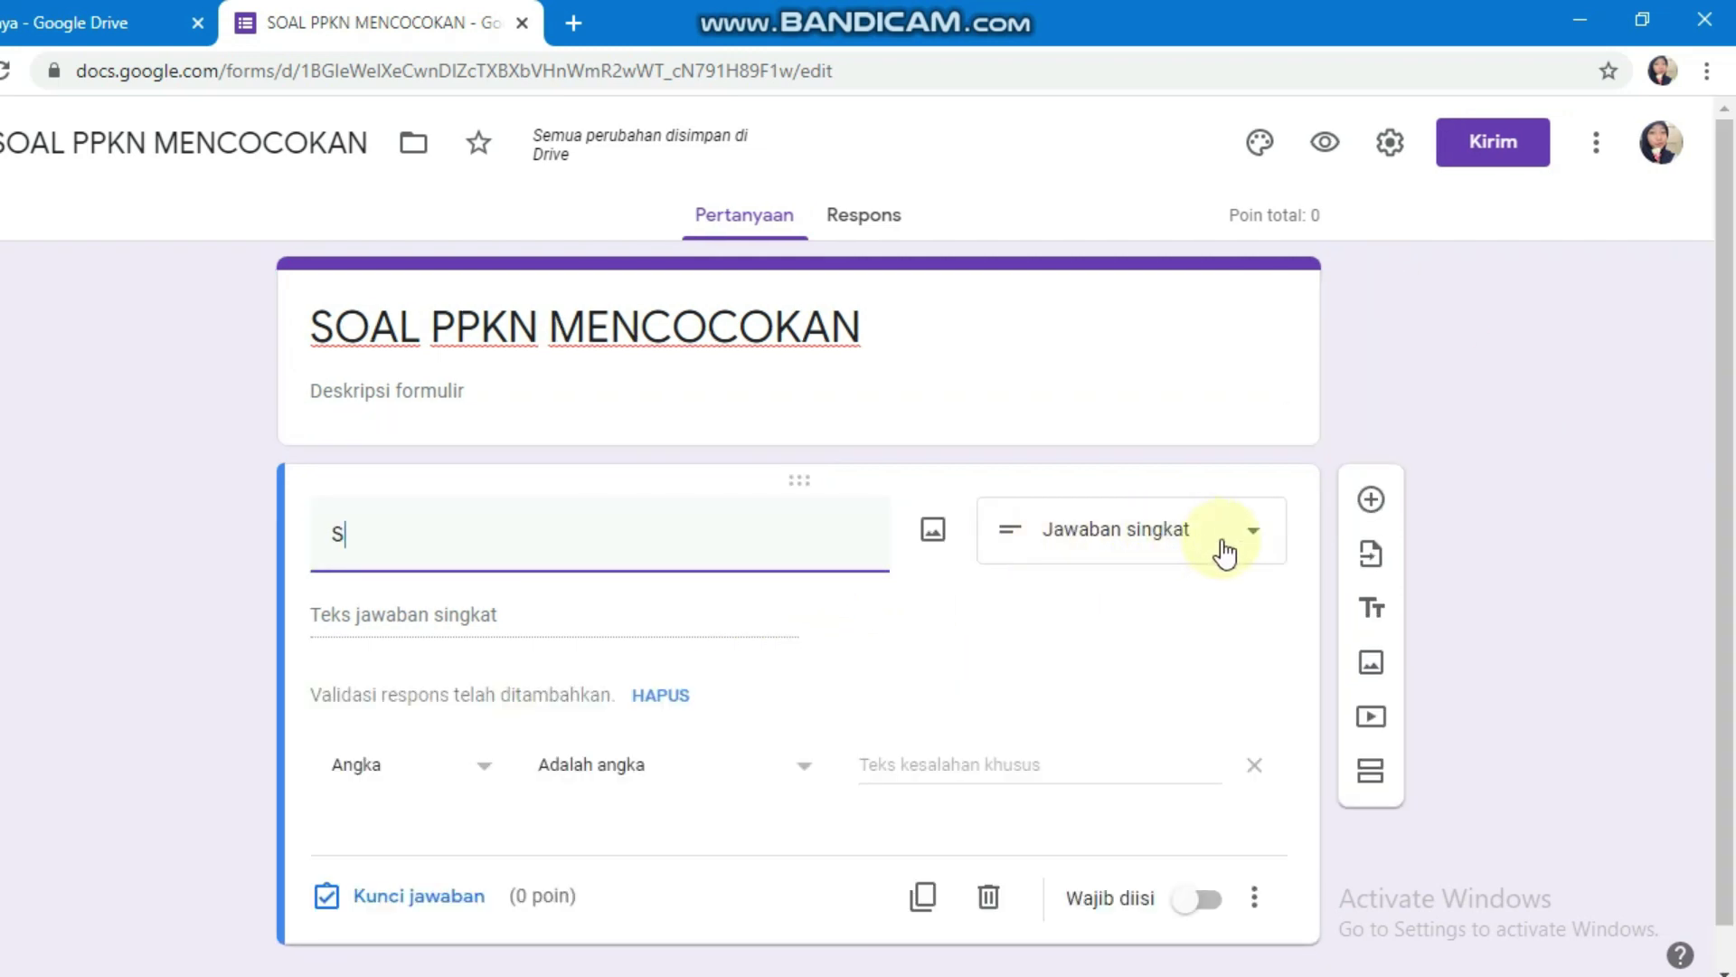
key("BackSpace")
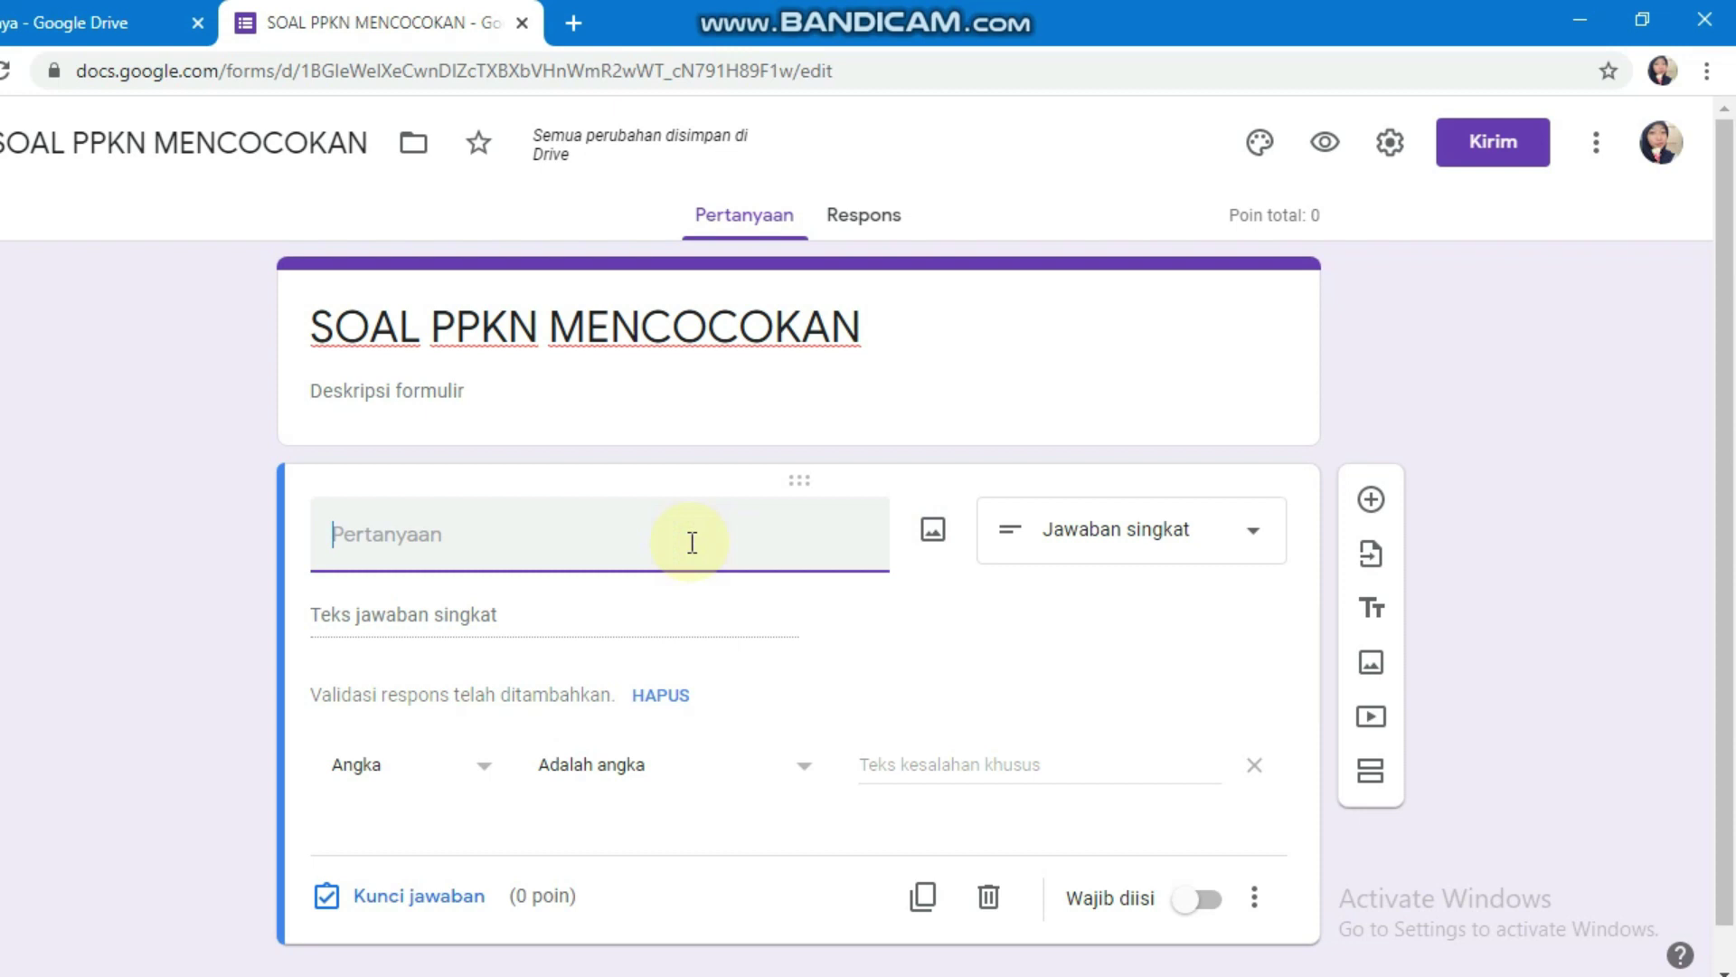
type("LOGIN")
left_click(658, 695)
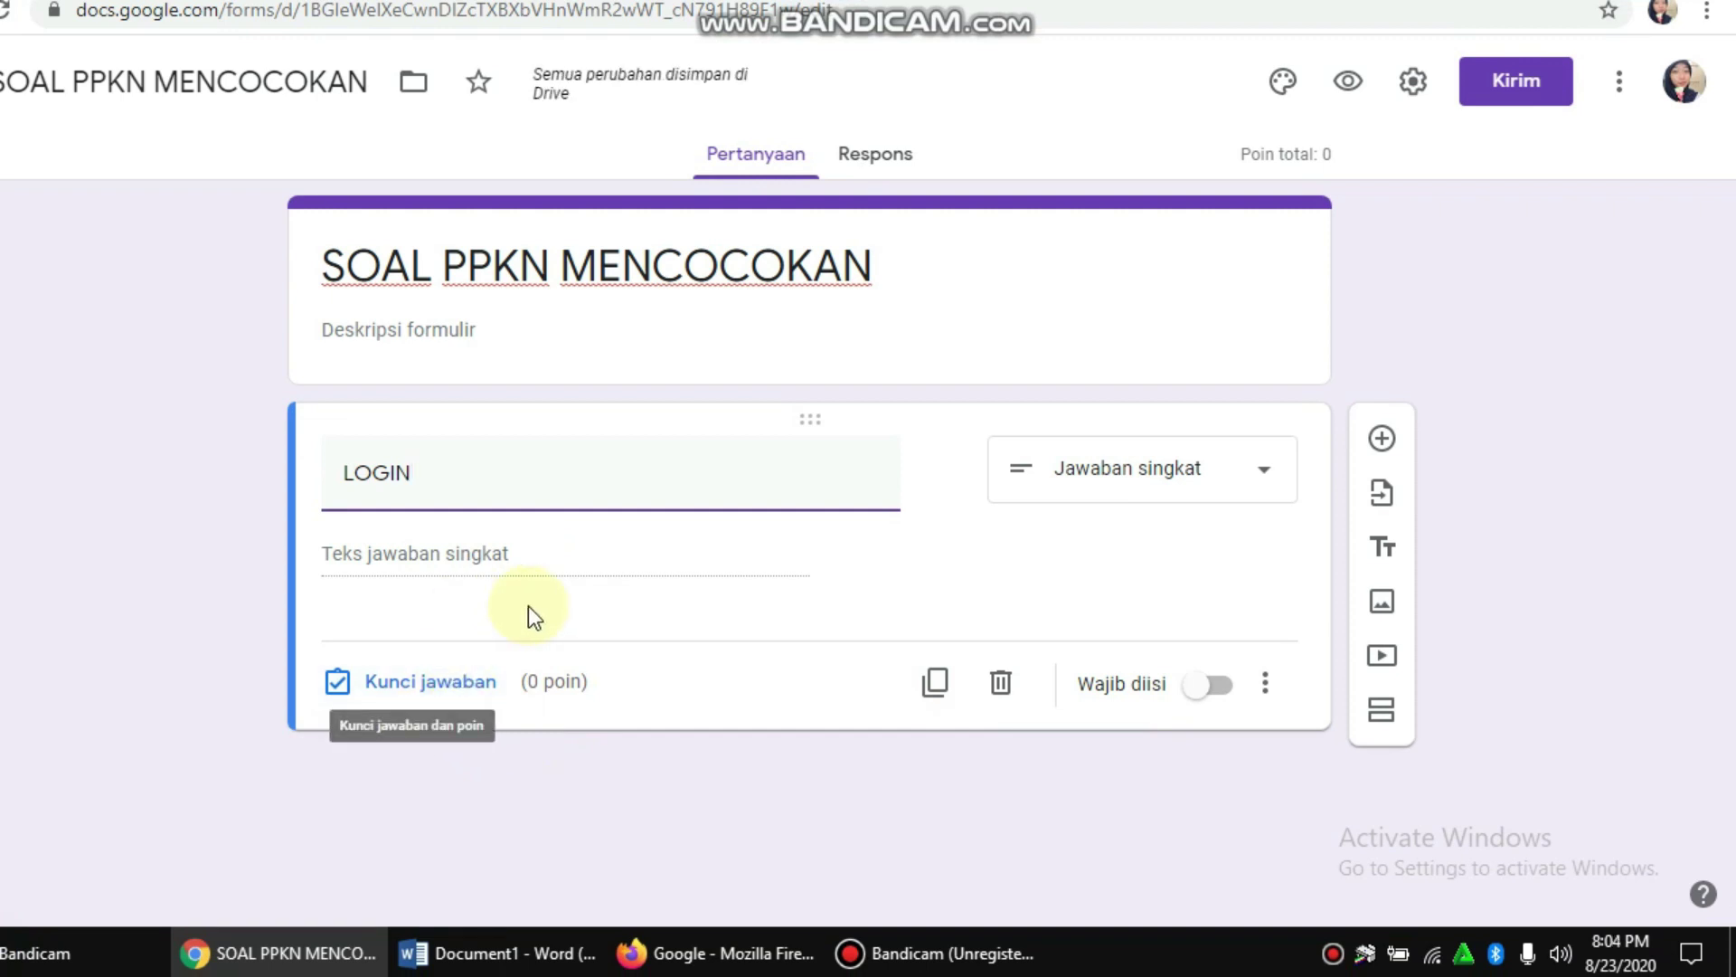
Step: Require LOGIN to contain the password, erroring 'PASSWORD YANG ANDA TULIS SALAH', and make it required
left_click(1265, 684)
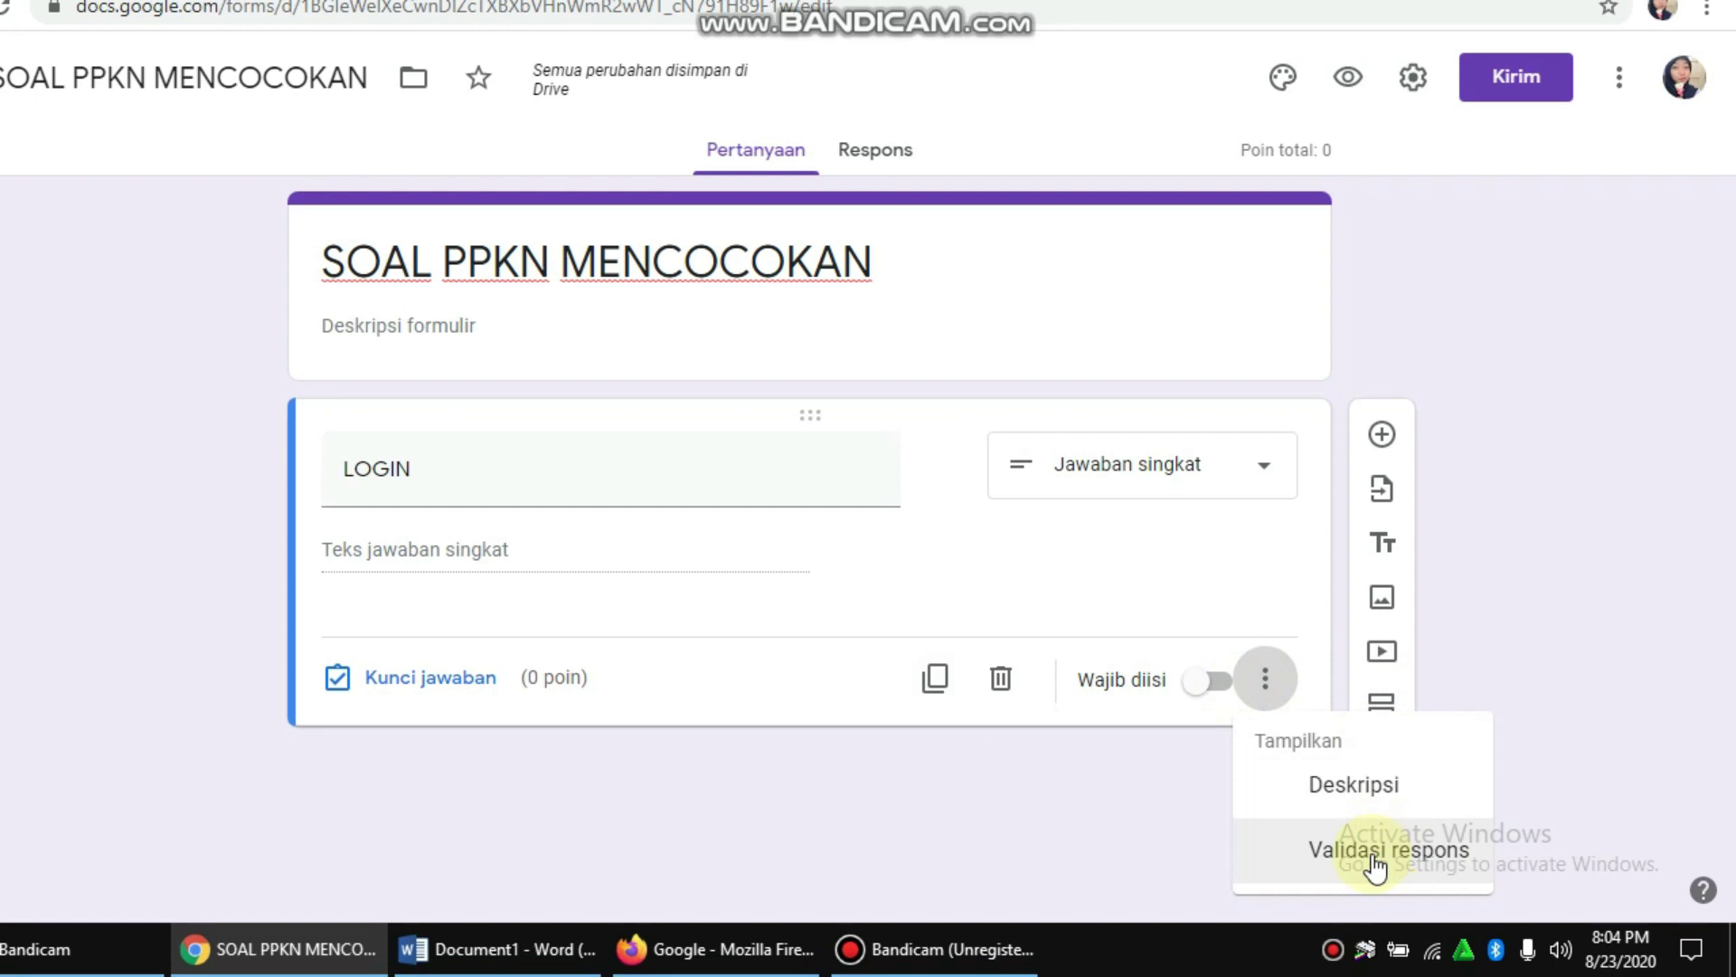
left_click(1374, 859)
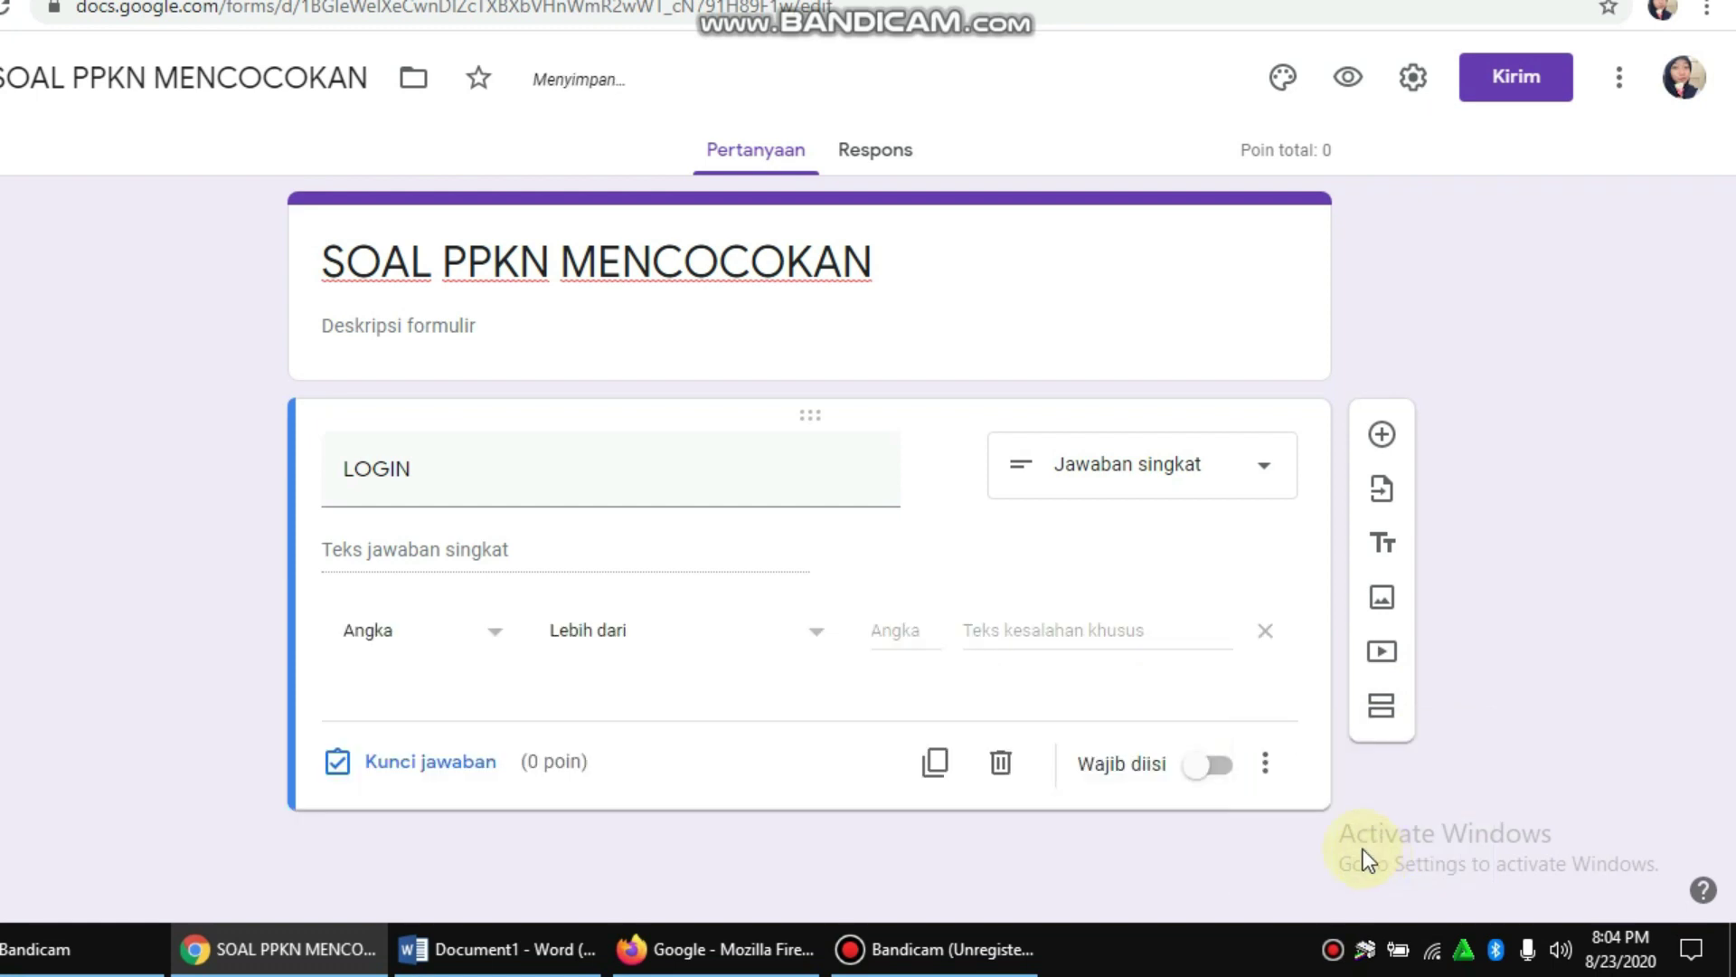
left_click(504, 641)
left_click(446, 699)
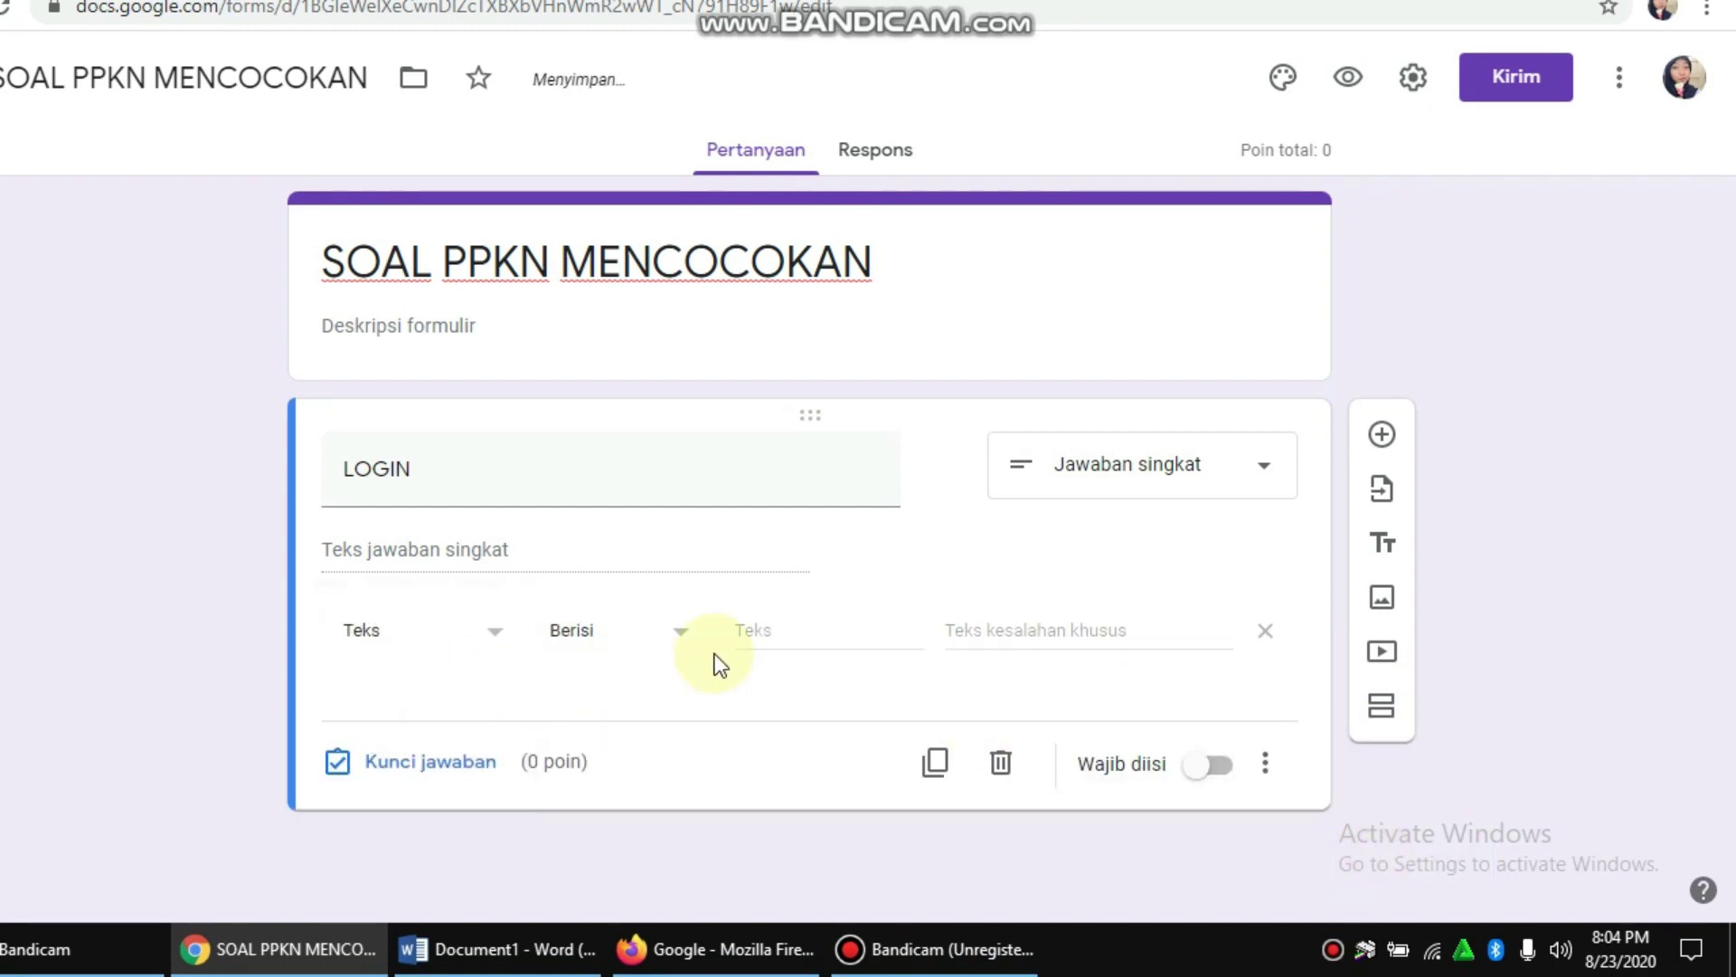
left_click(806, 635)
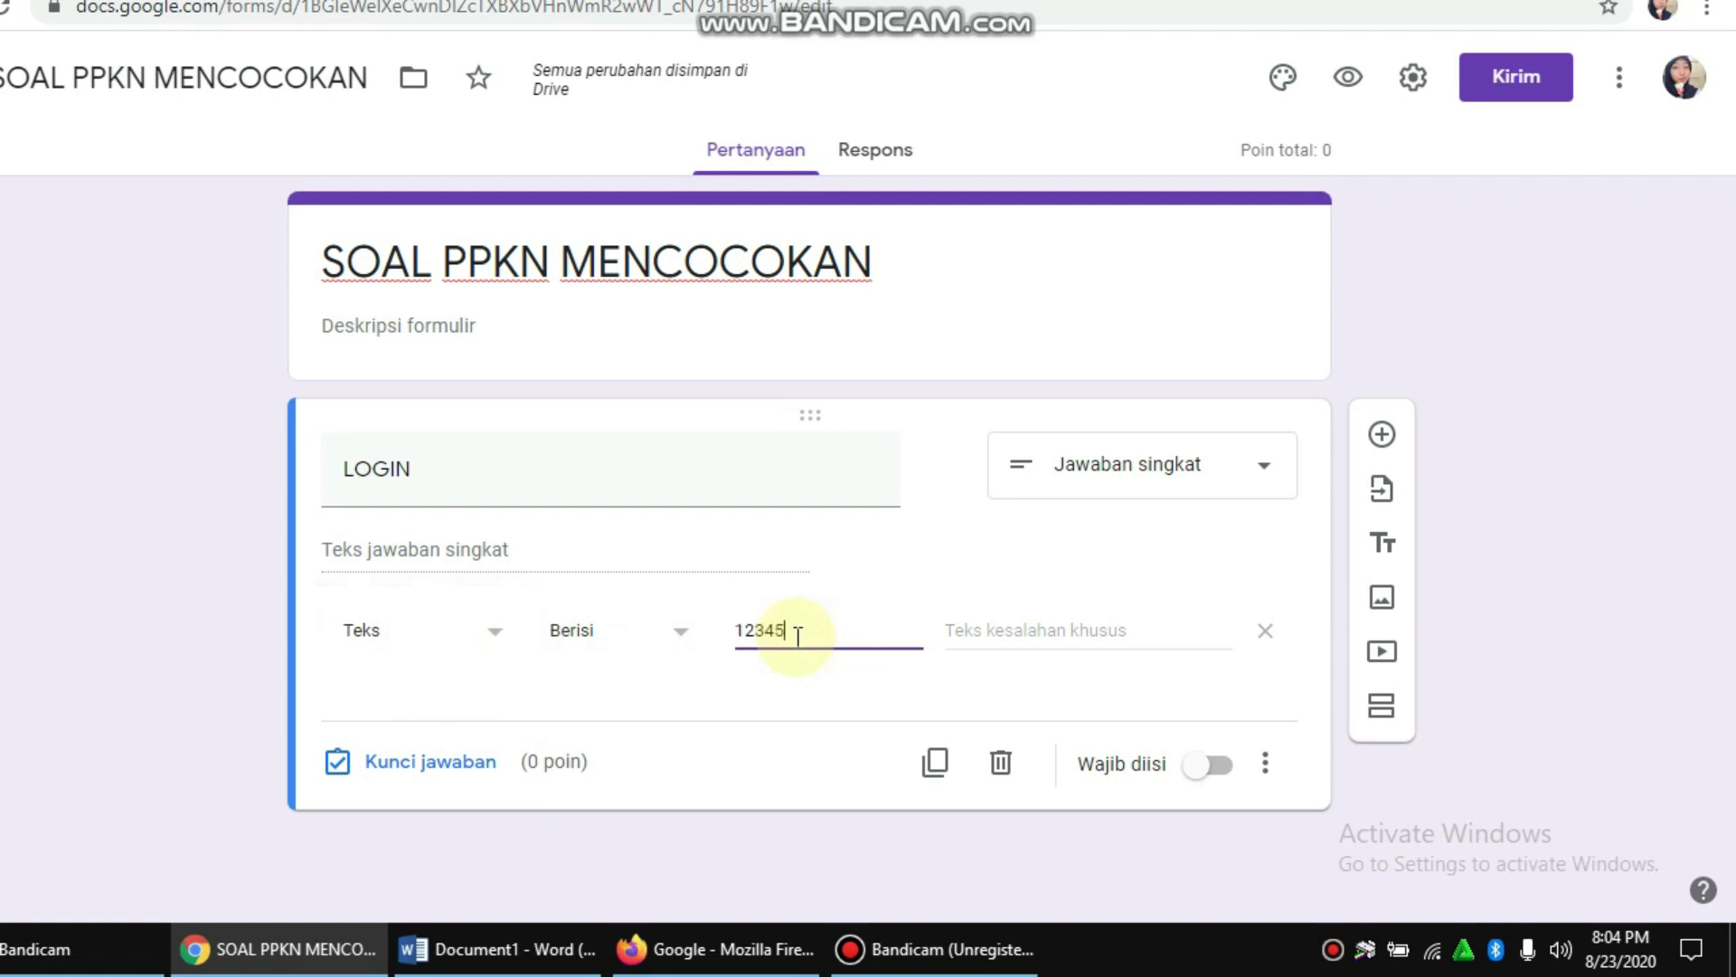
left_click(915, 704)
left_click(998, 635)
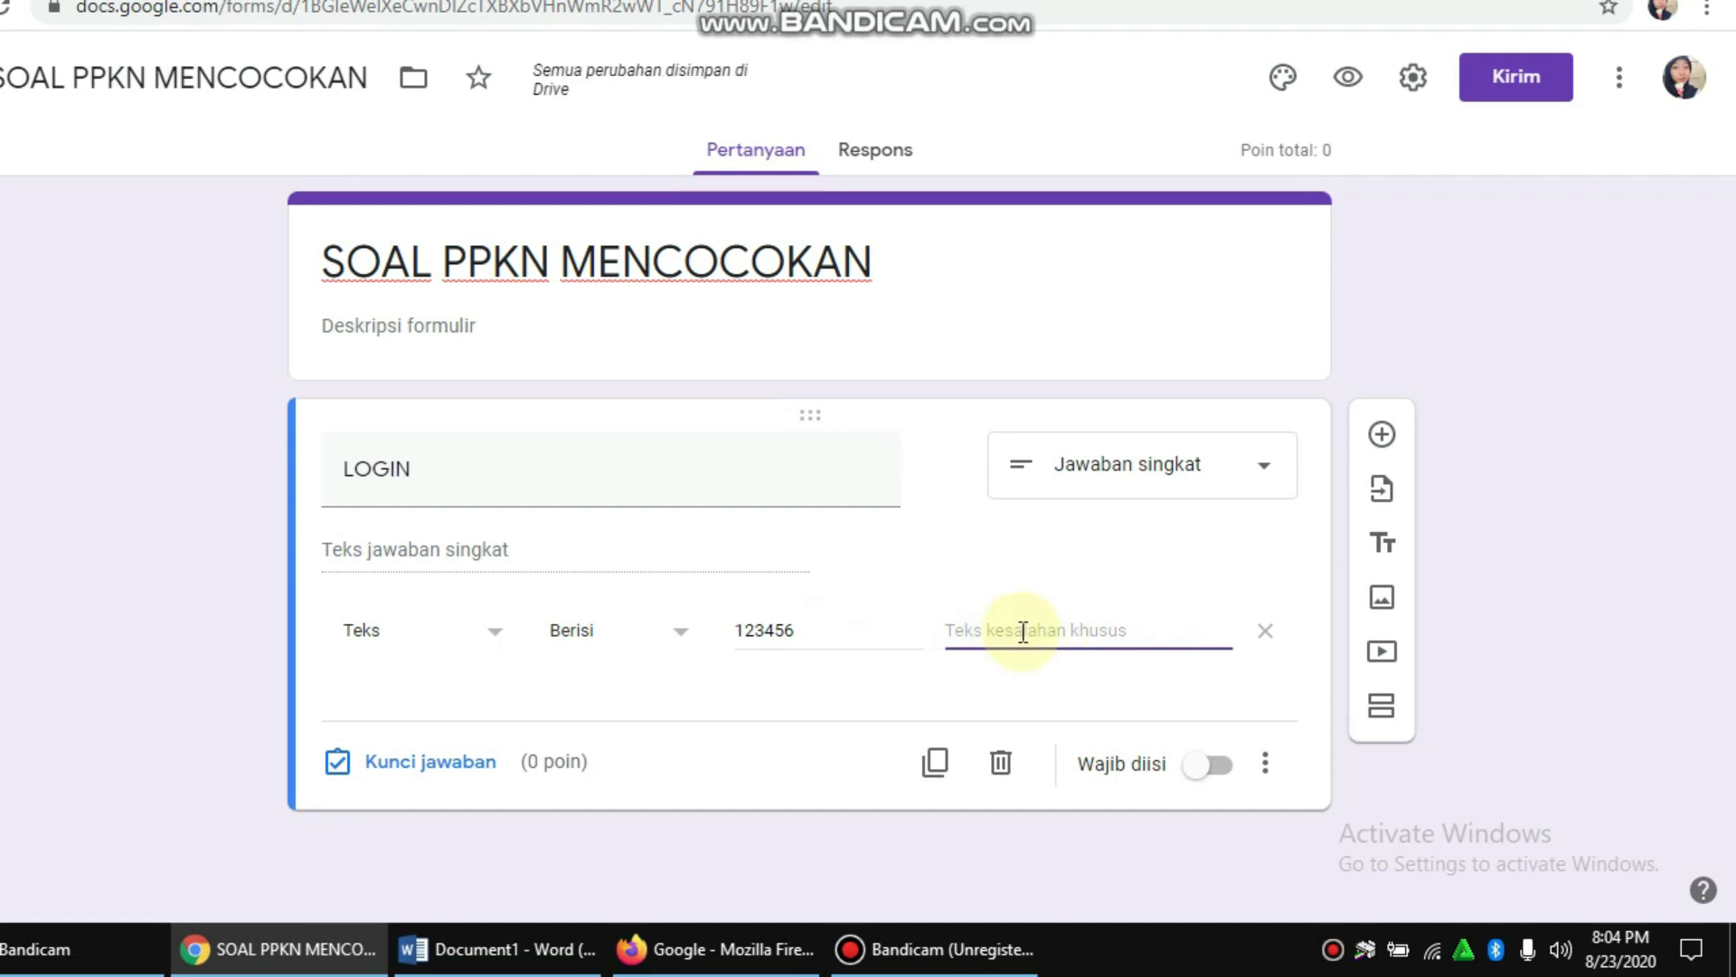
type("PASSWORD YANG")
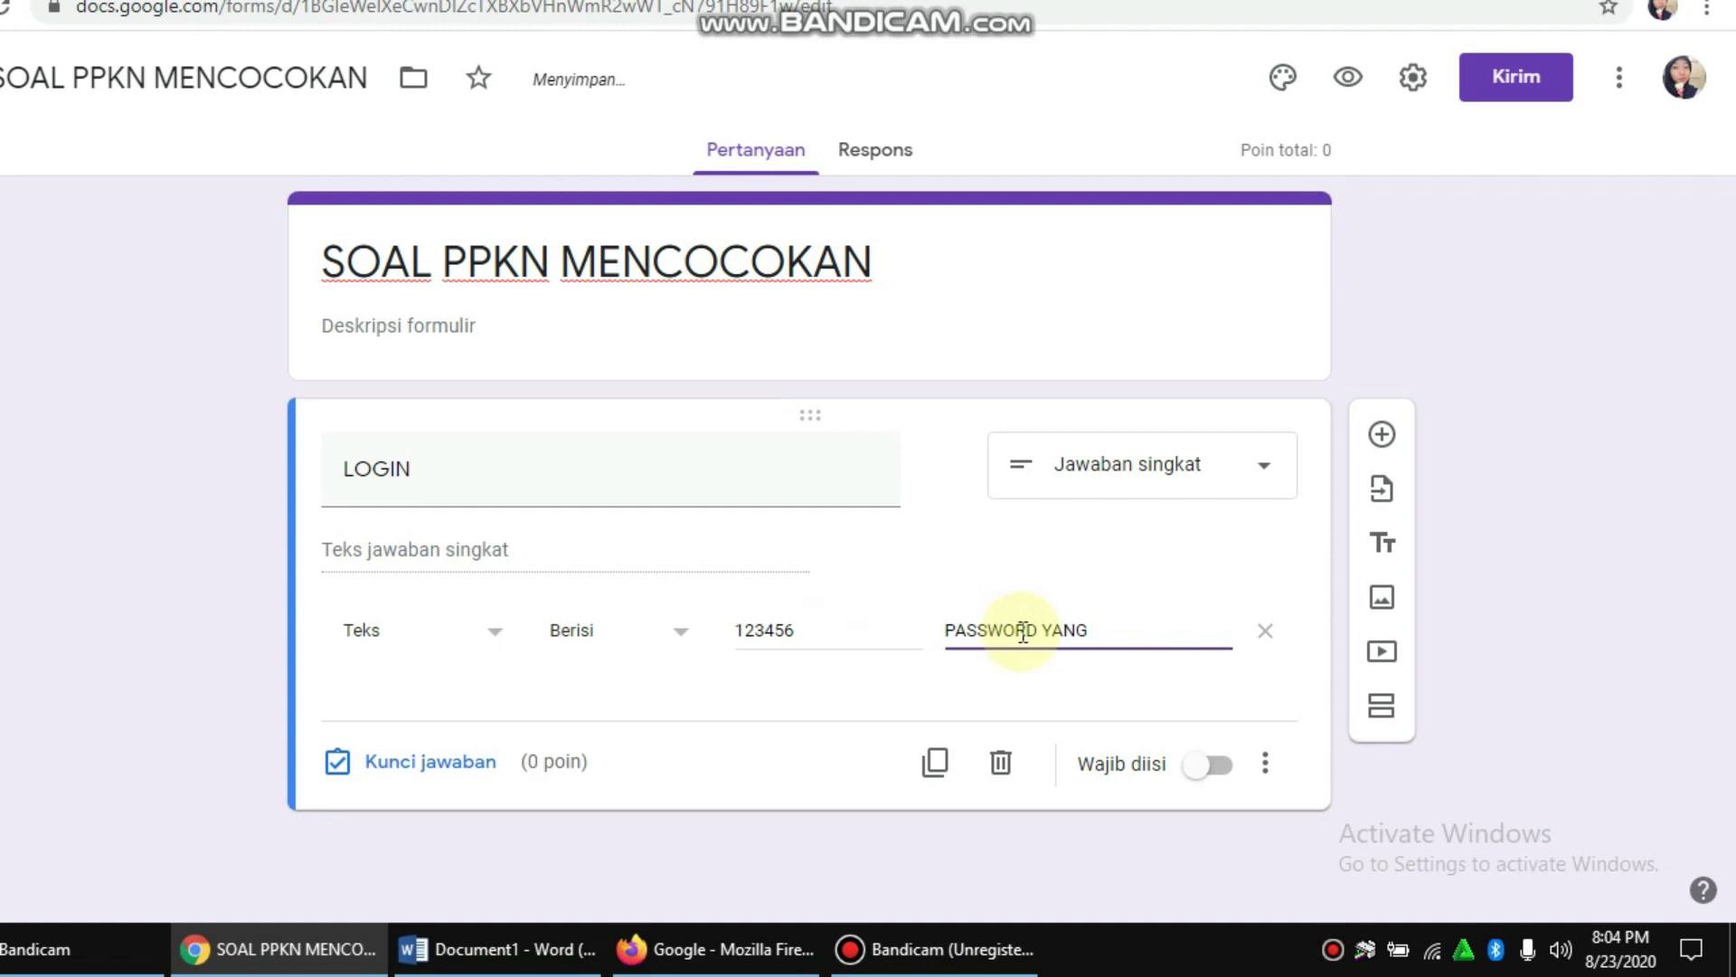
type("LI")
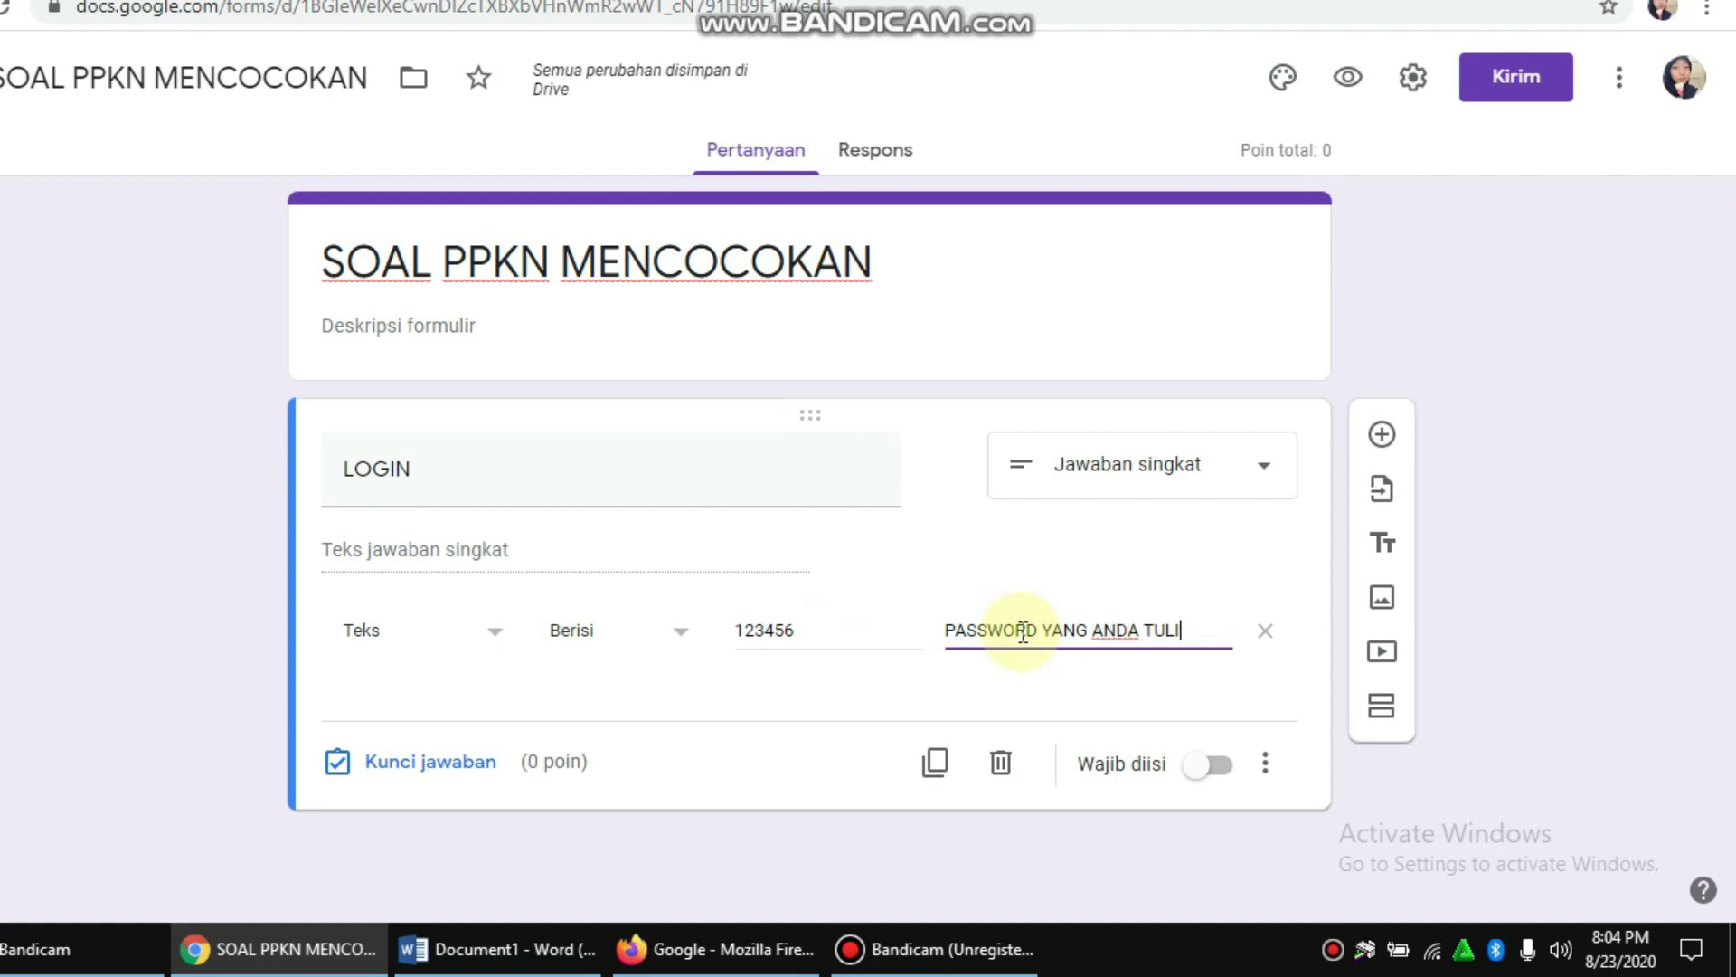
type("S SALAH")
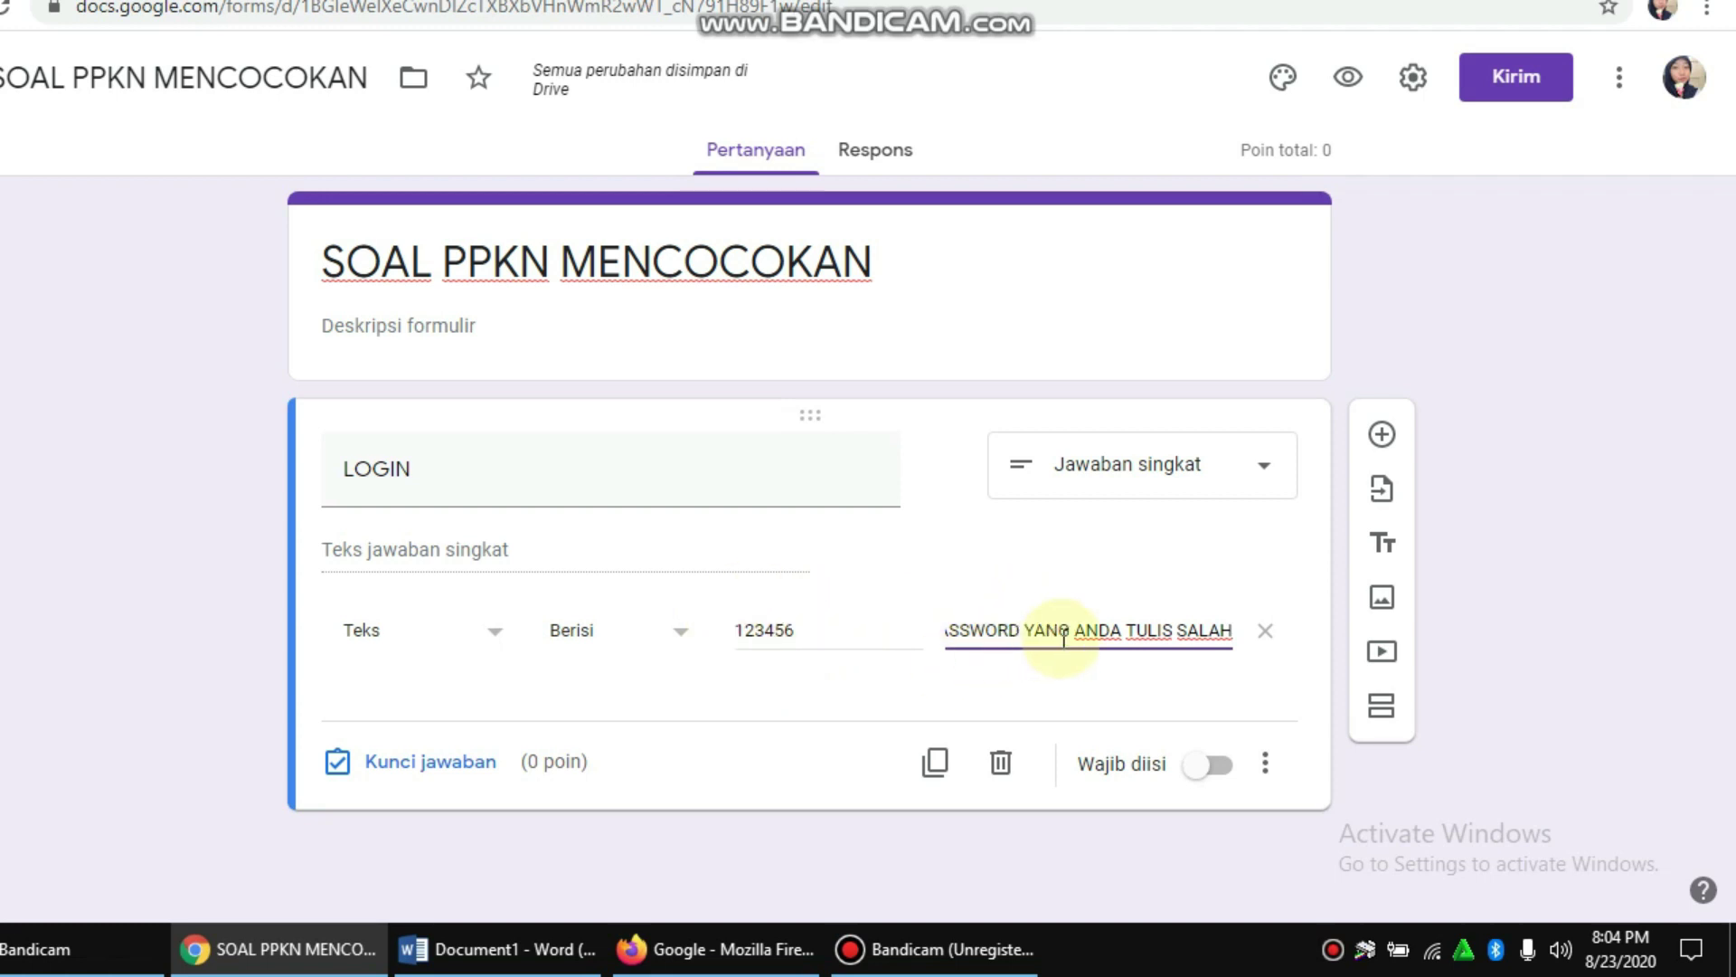
left_click(1221, 769)
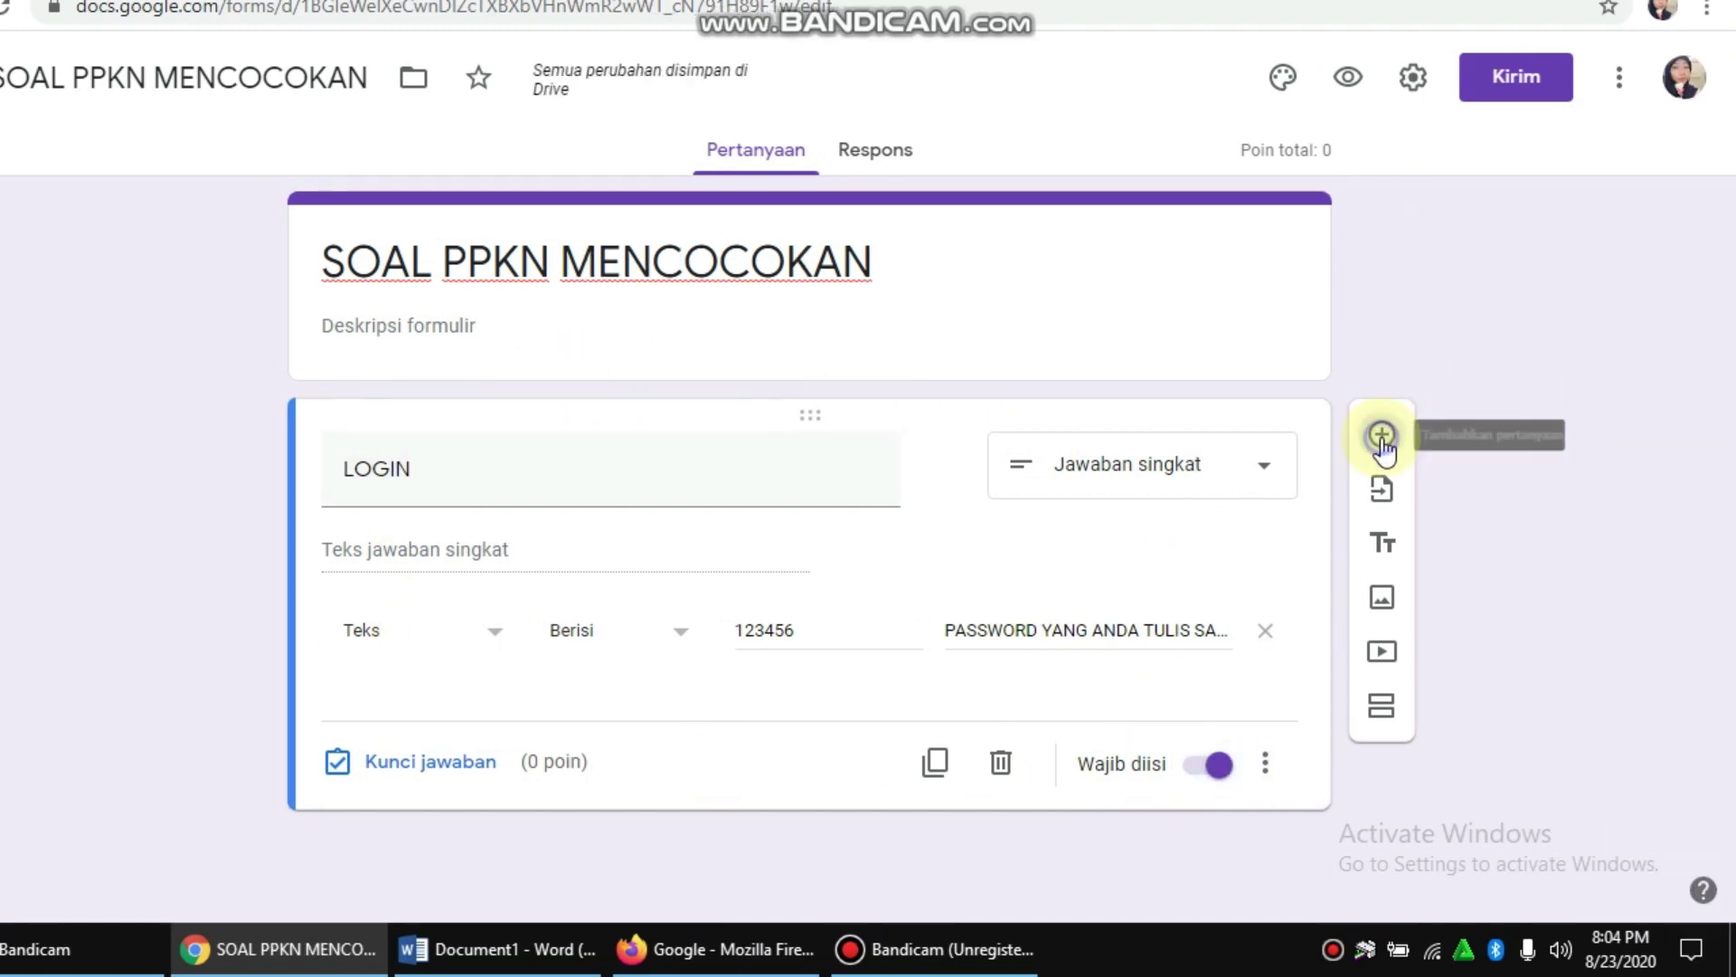
left_click(1386, 443)
Step: Title the new question NAMA LENGKAP and make it required
type("NAMA LENGKAP")
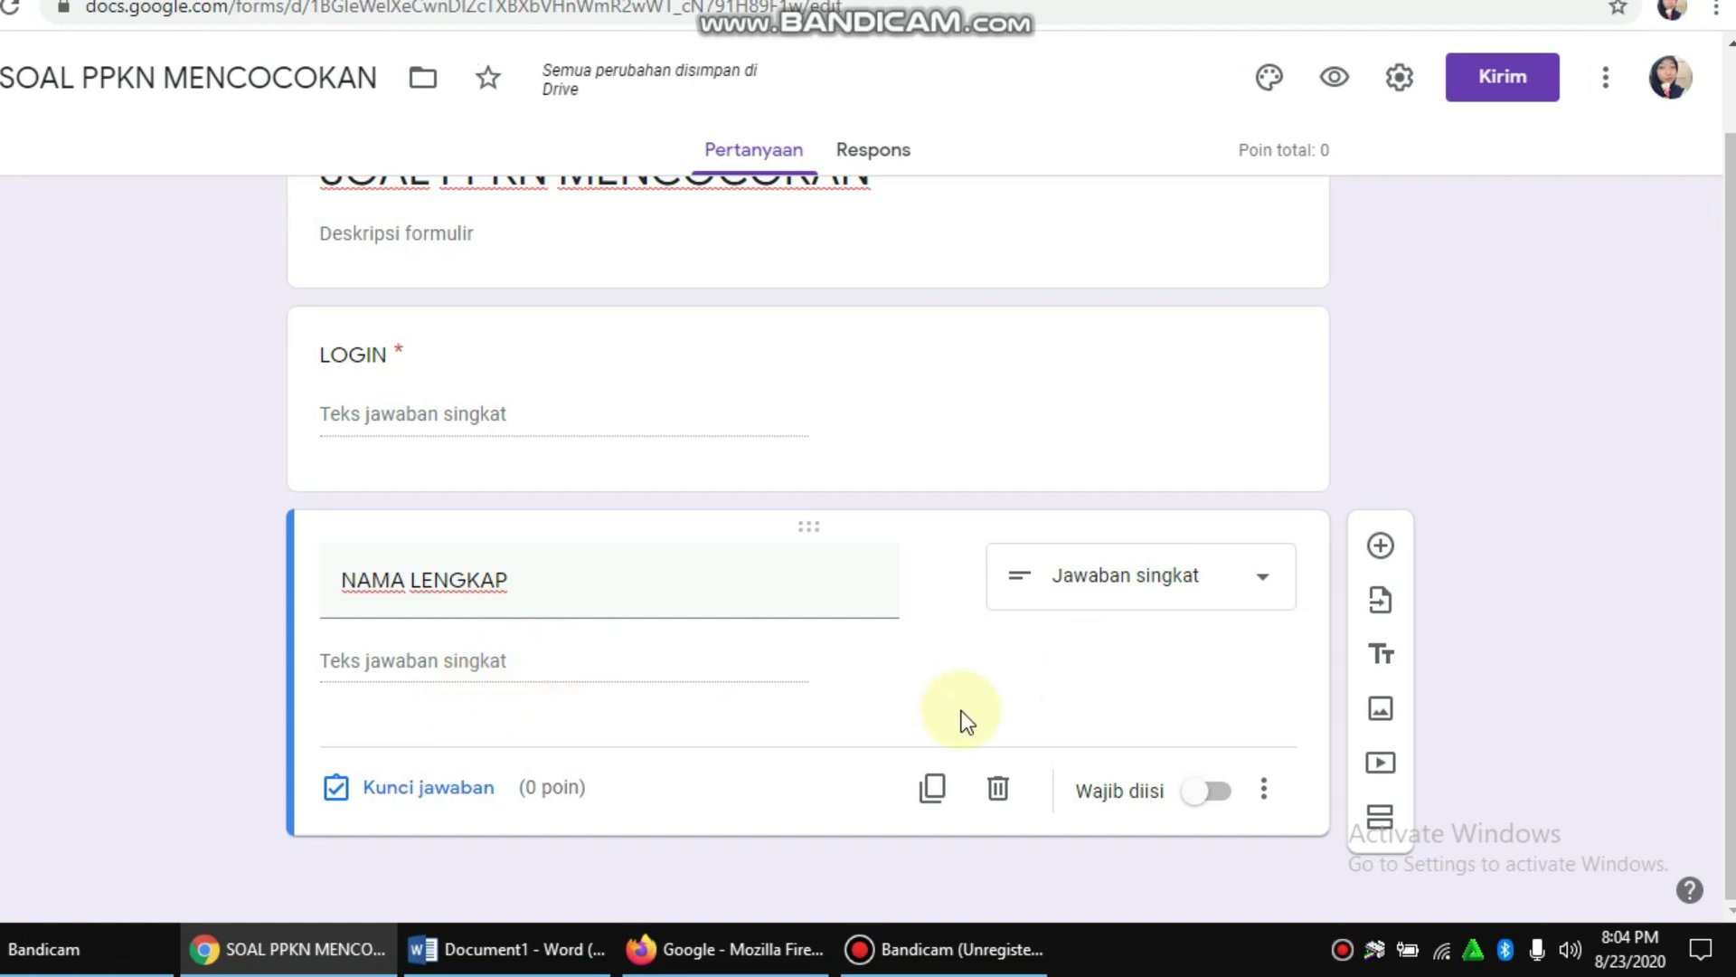
left_click(1205, 792)
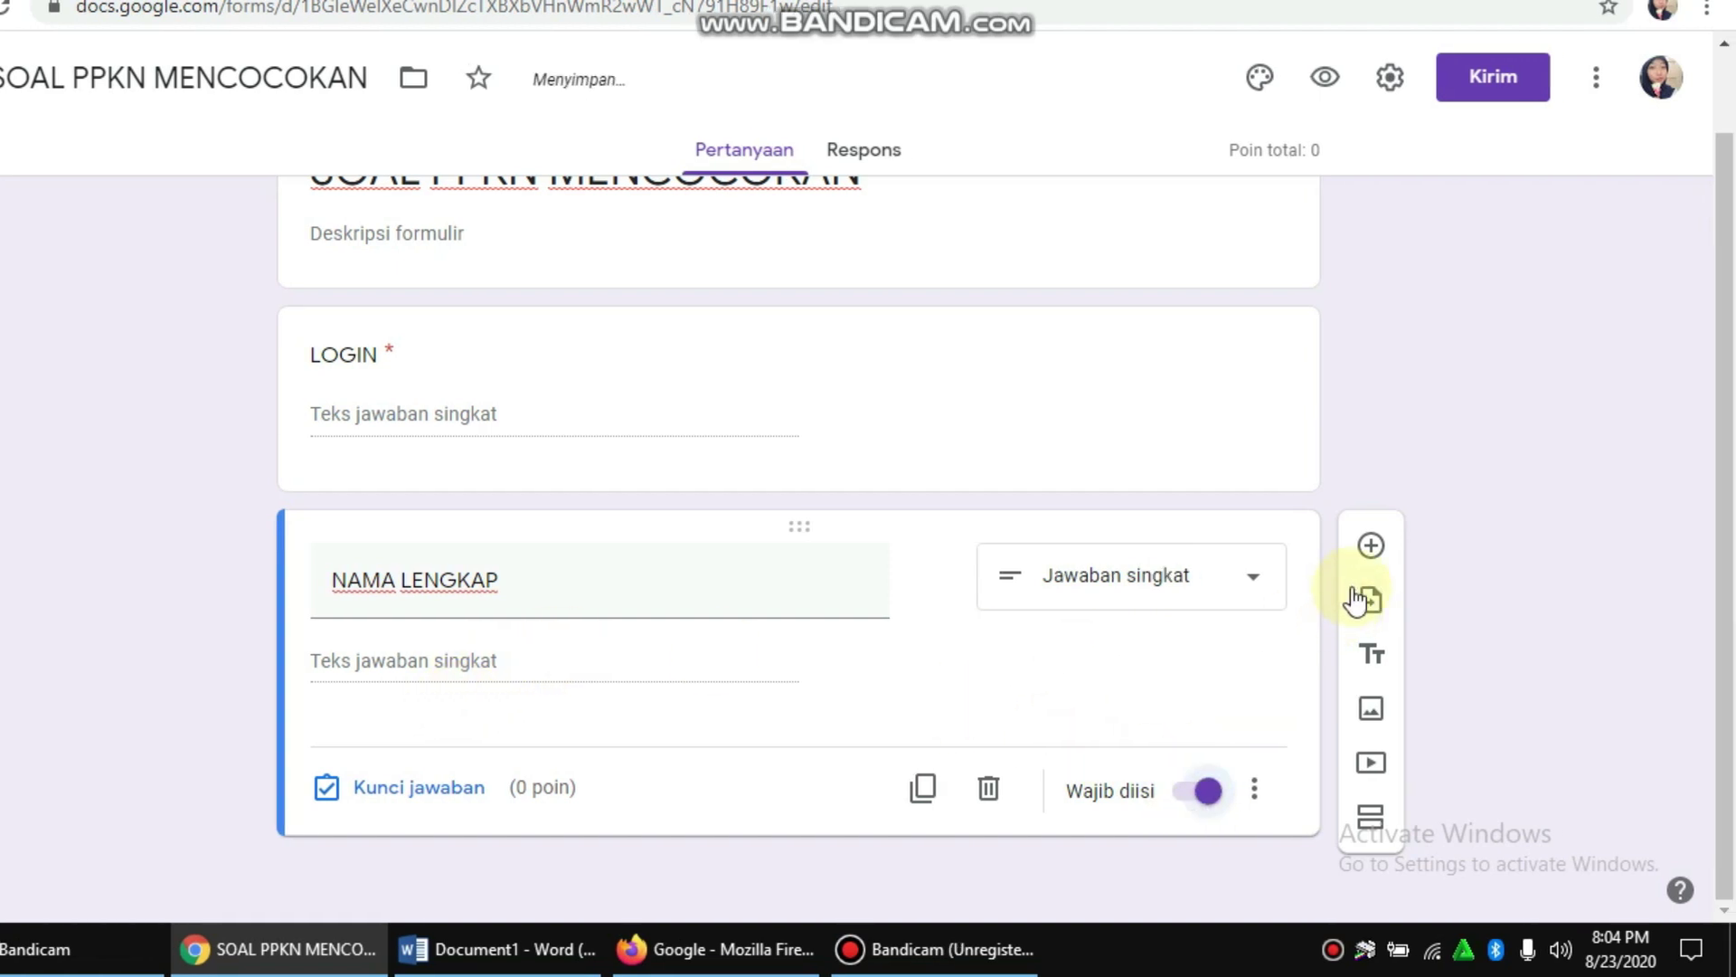
left_click(1323, 561)
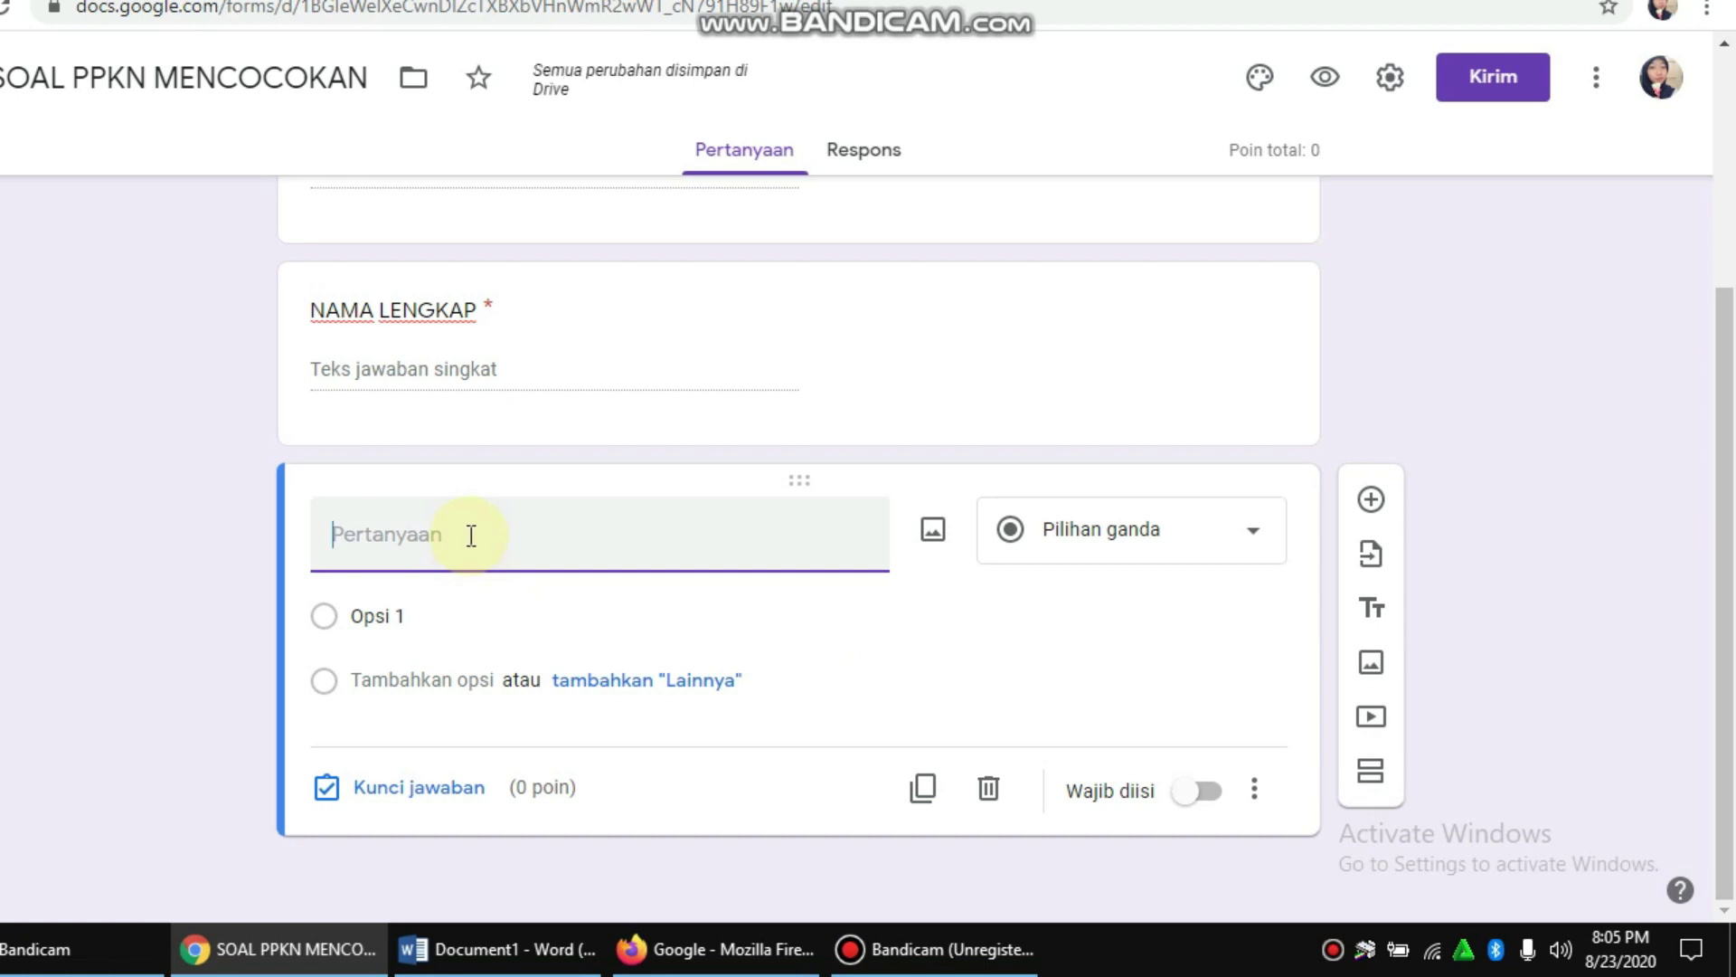
Step: Add a required NO ABSEN SISWA question with number response validation
type("NO ABSEN SISWA")
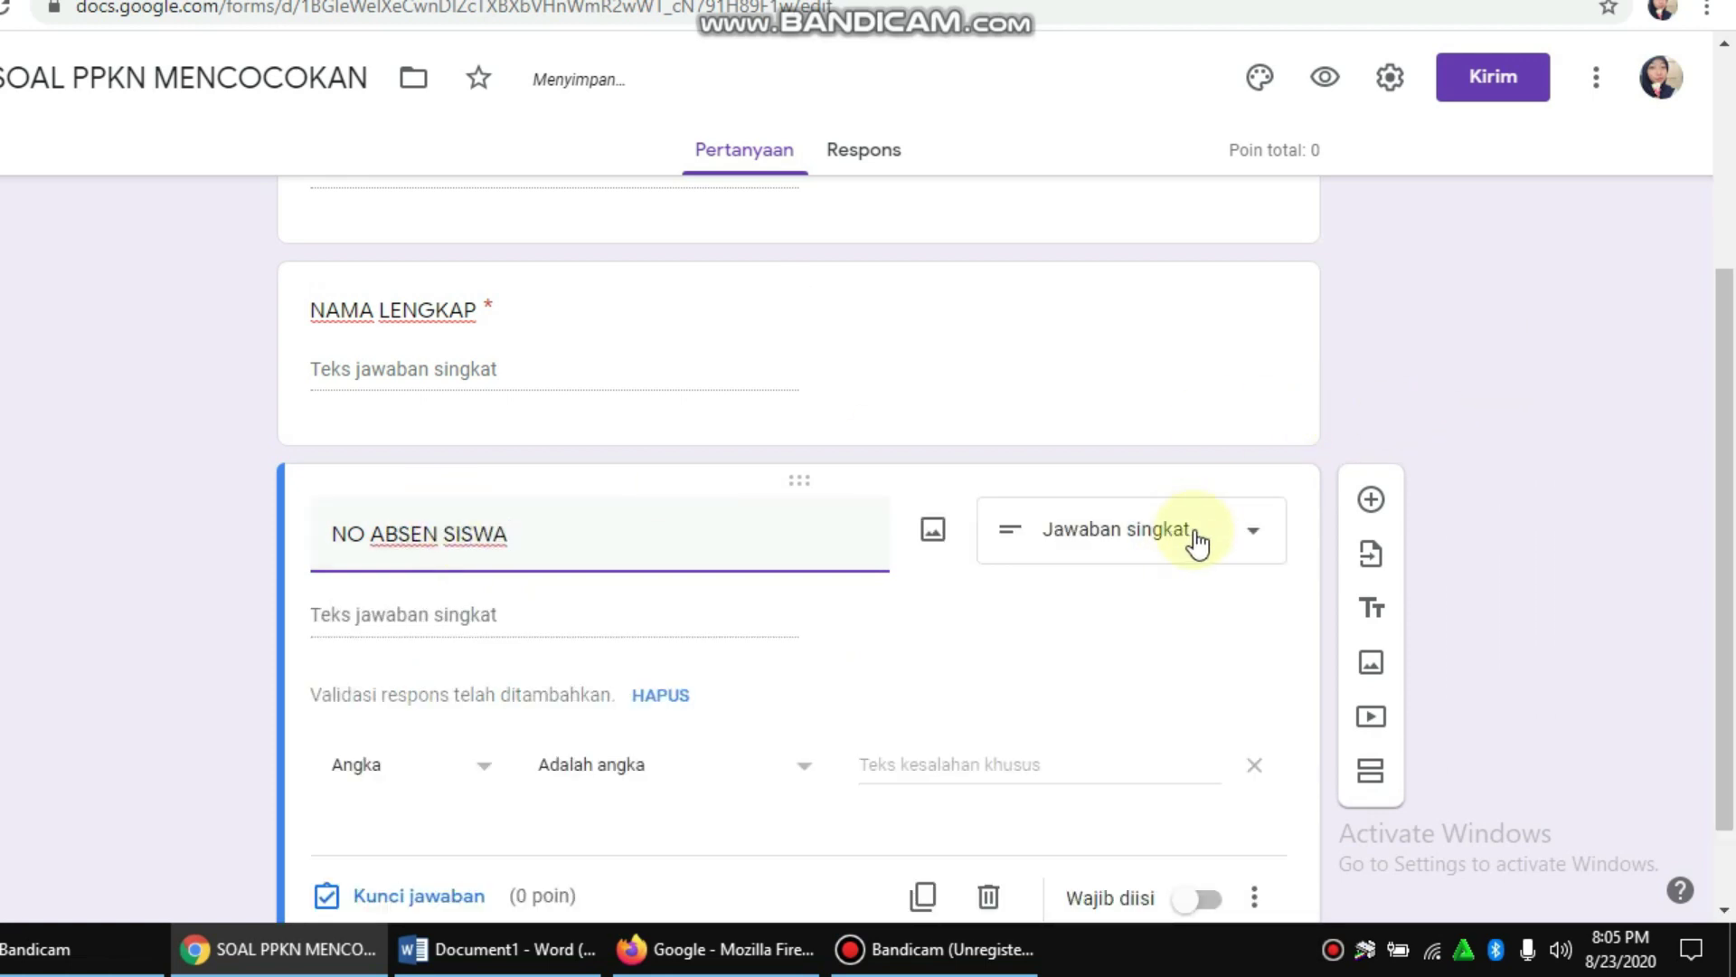
scroll(908, 632, "down", 1)
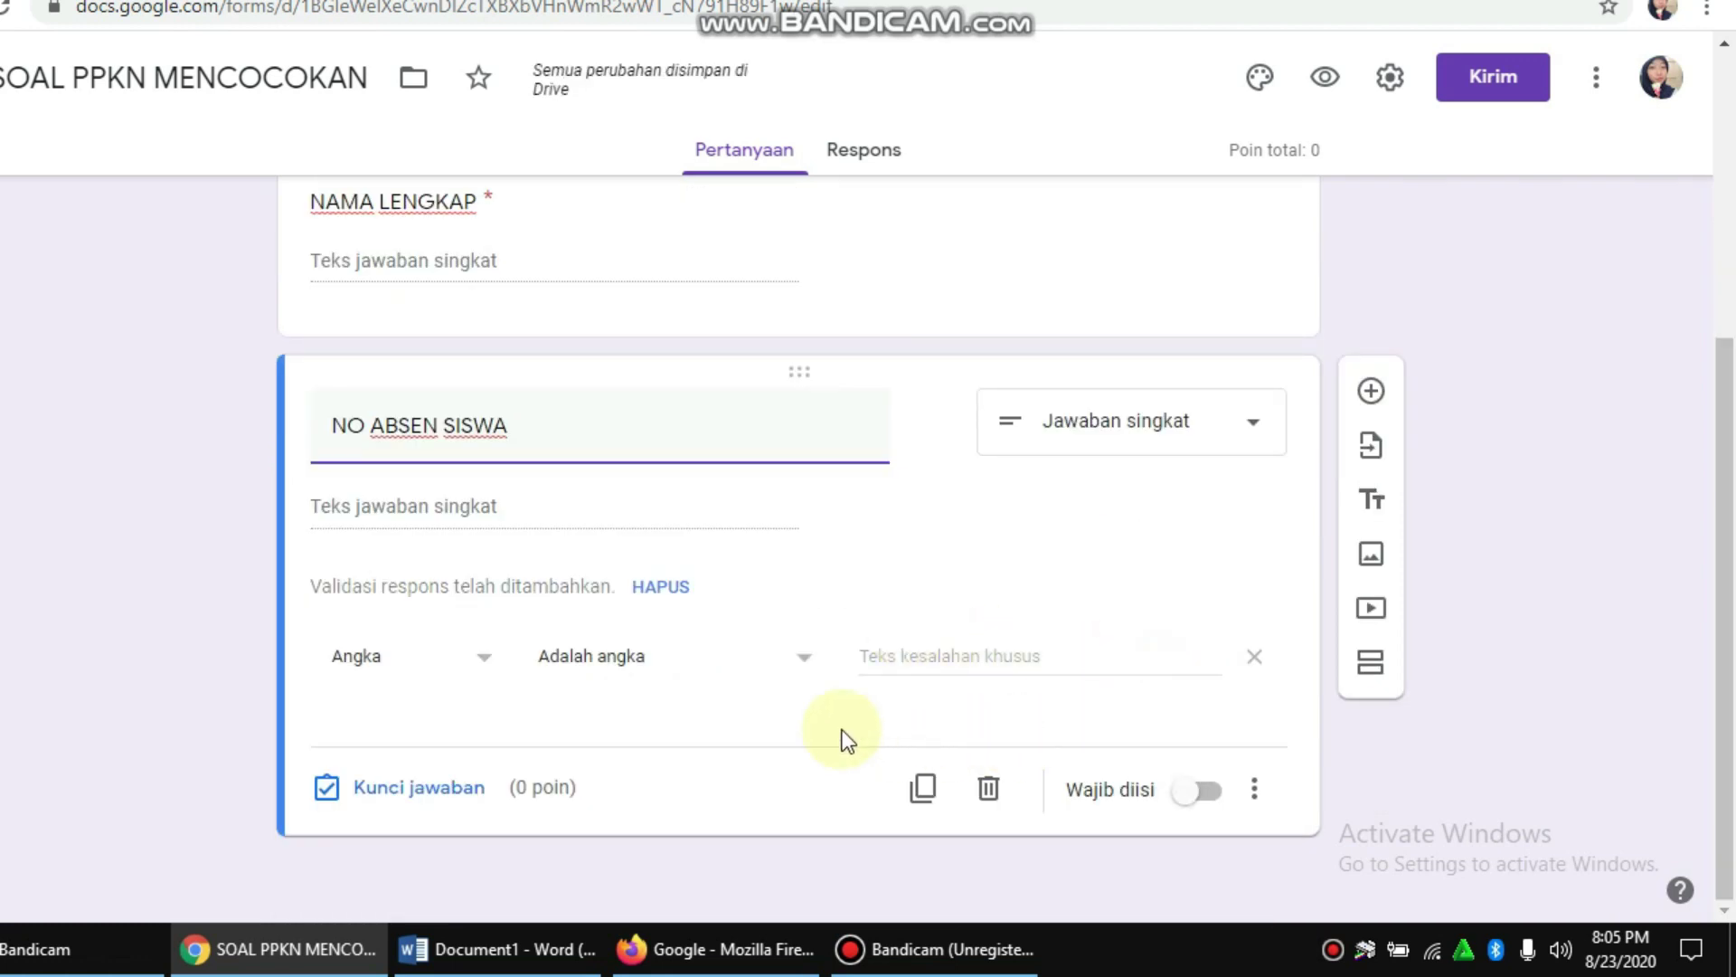
left_click(489, 665)
left_click(418, 751)
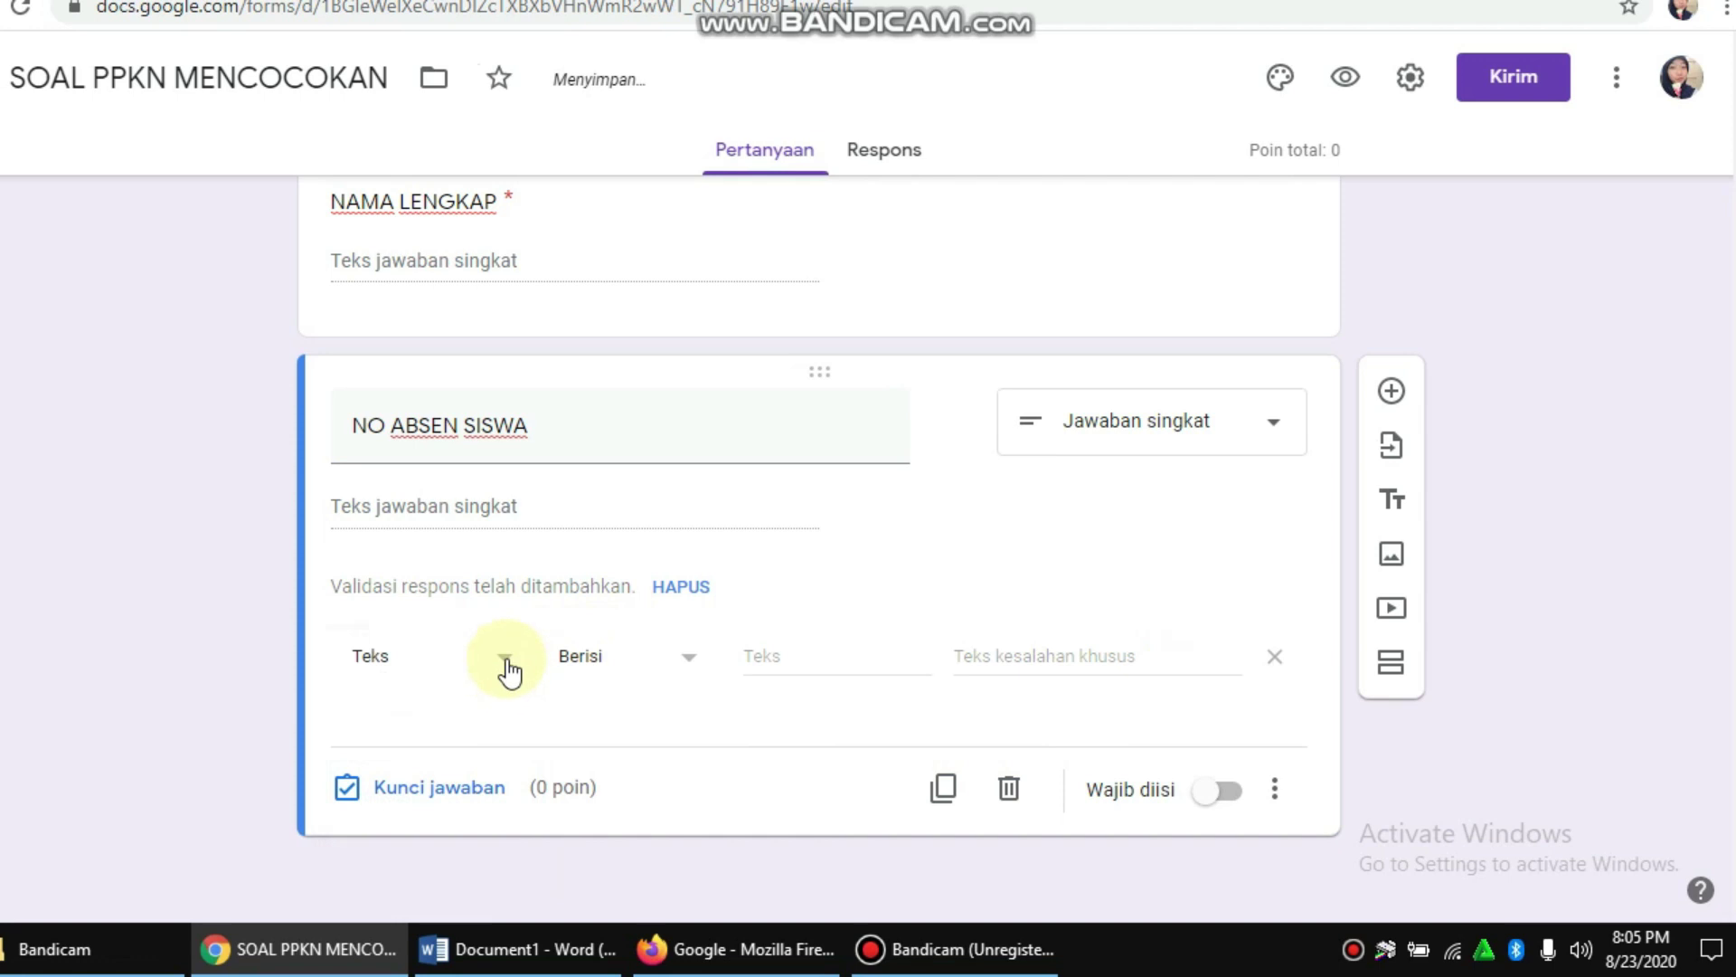
left_click(503, 665)
left_click(446, 599)
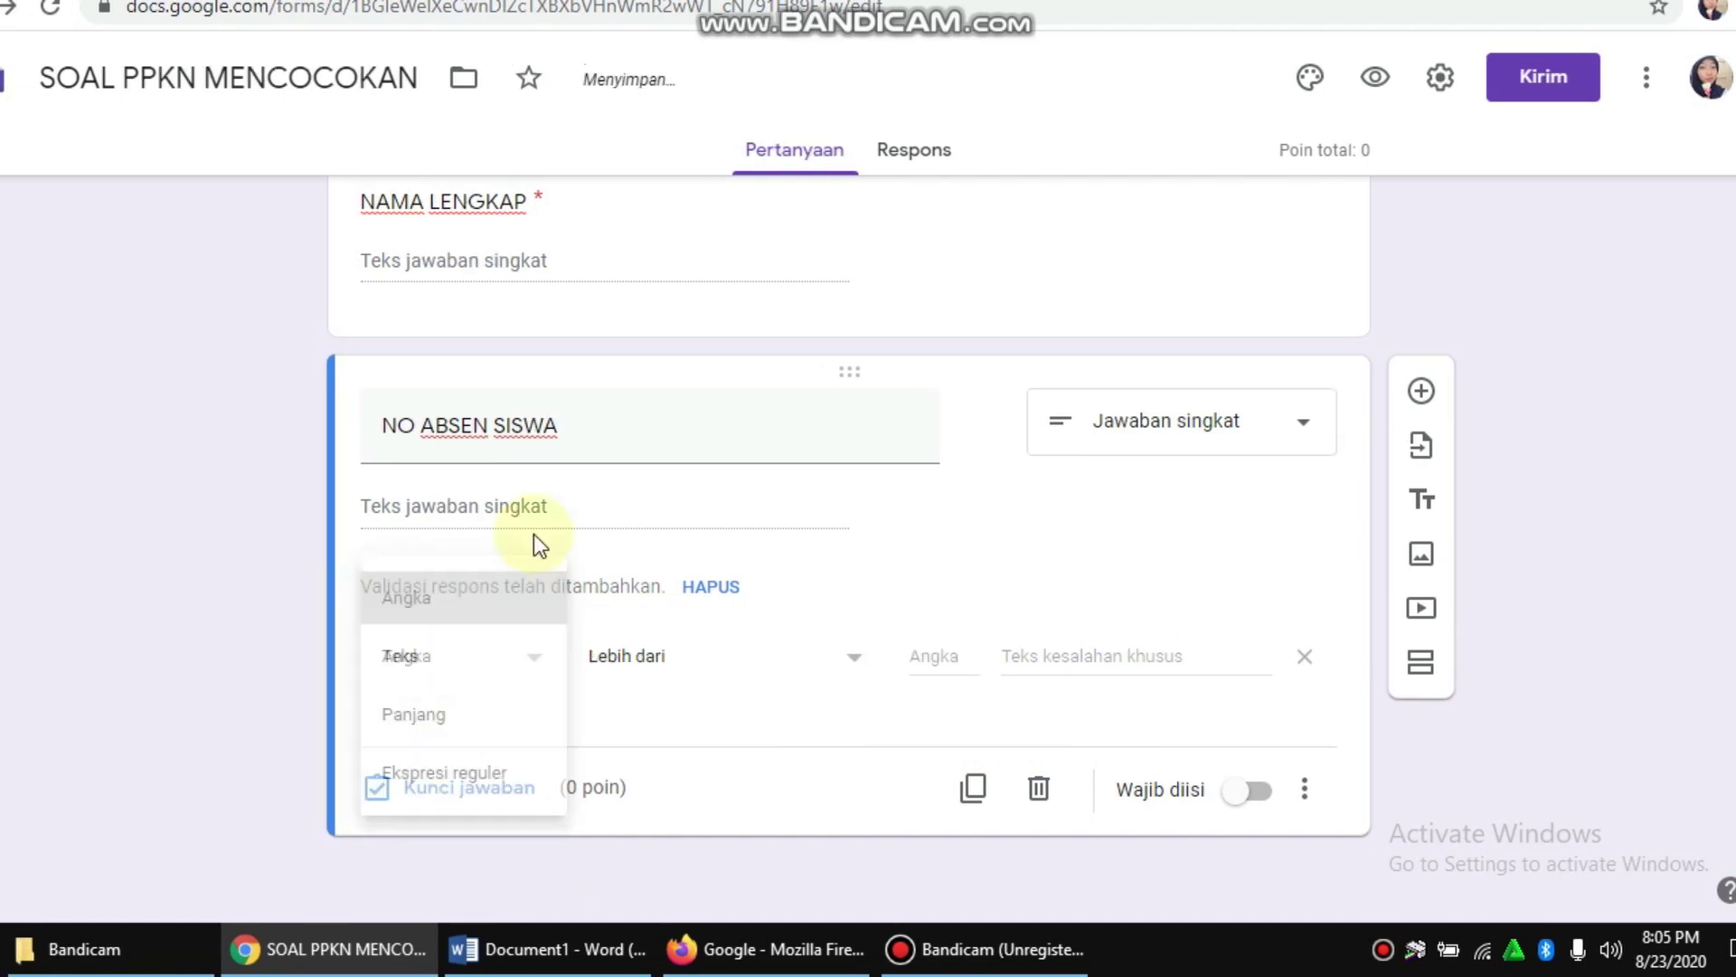
scroll(637, 485, "up", 3)
scroll(698, 530, "down", 3)
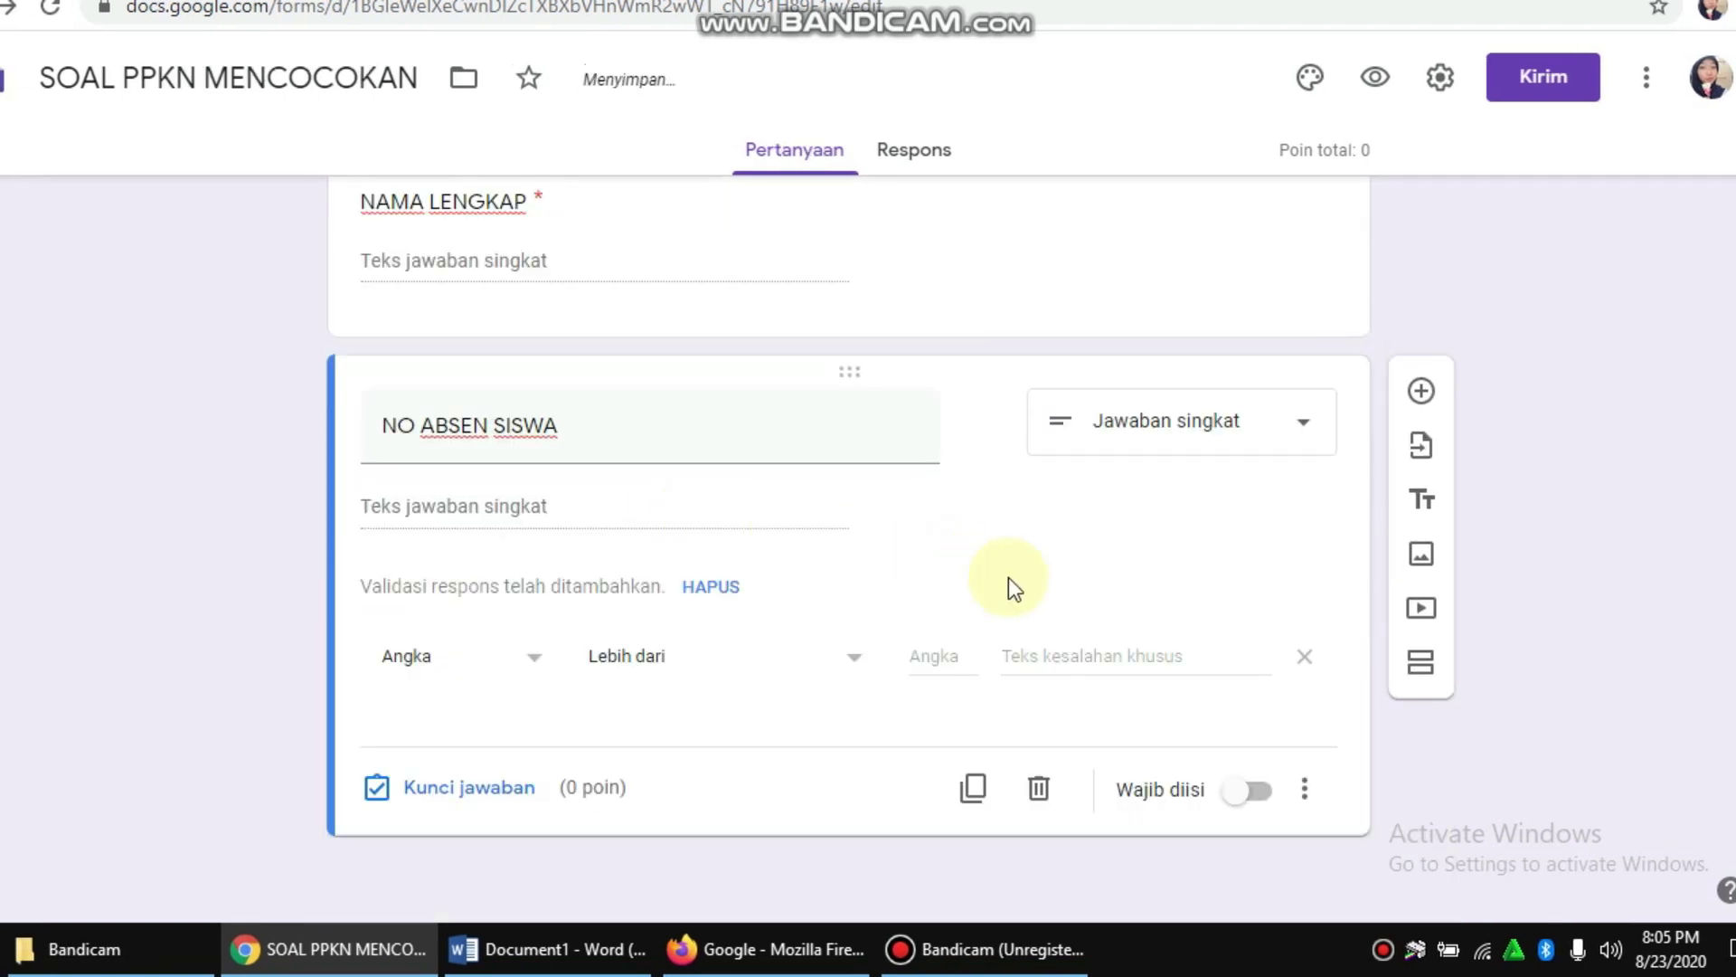
left_click(1246, 794)
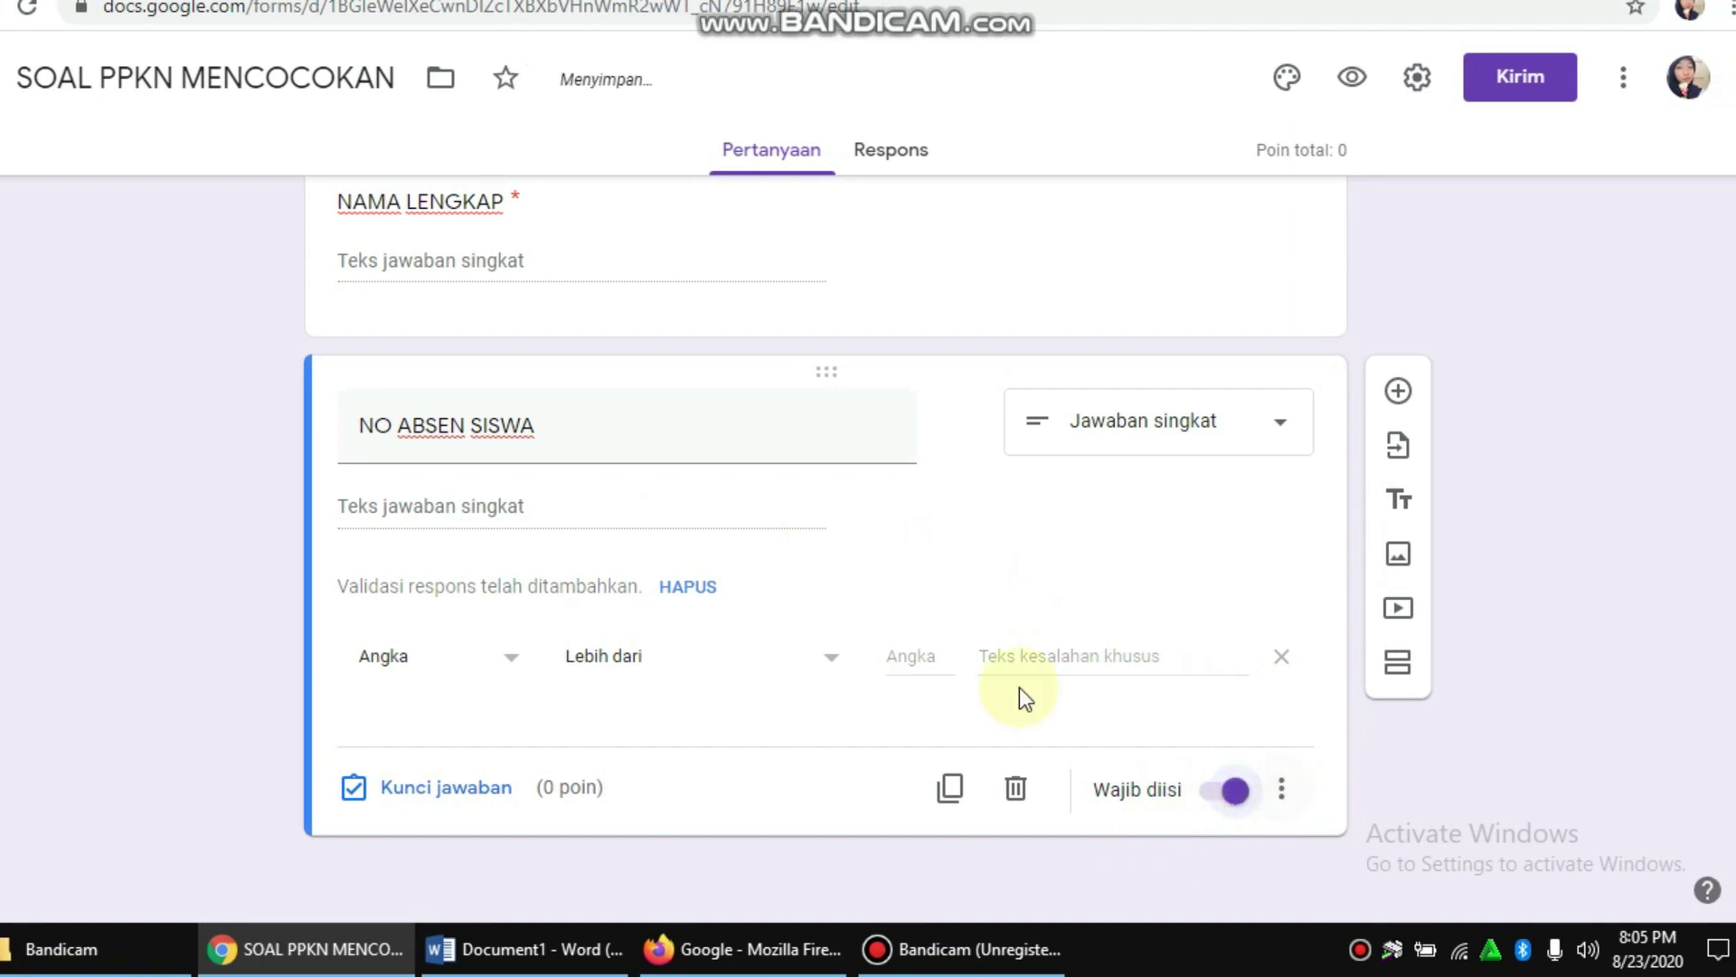
scroll(832, 561, "up", 2)
scroll(786, 531, "up", 3)
scroll(799, 530, "down", 4)
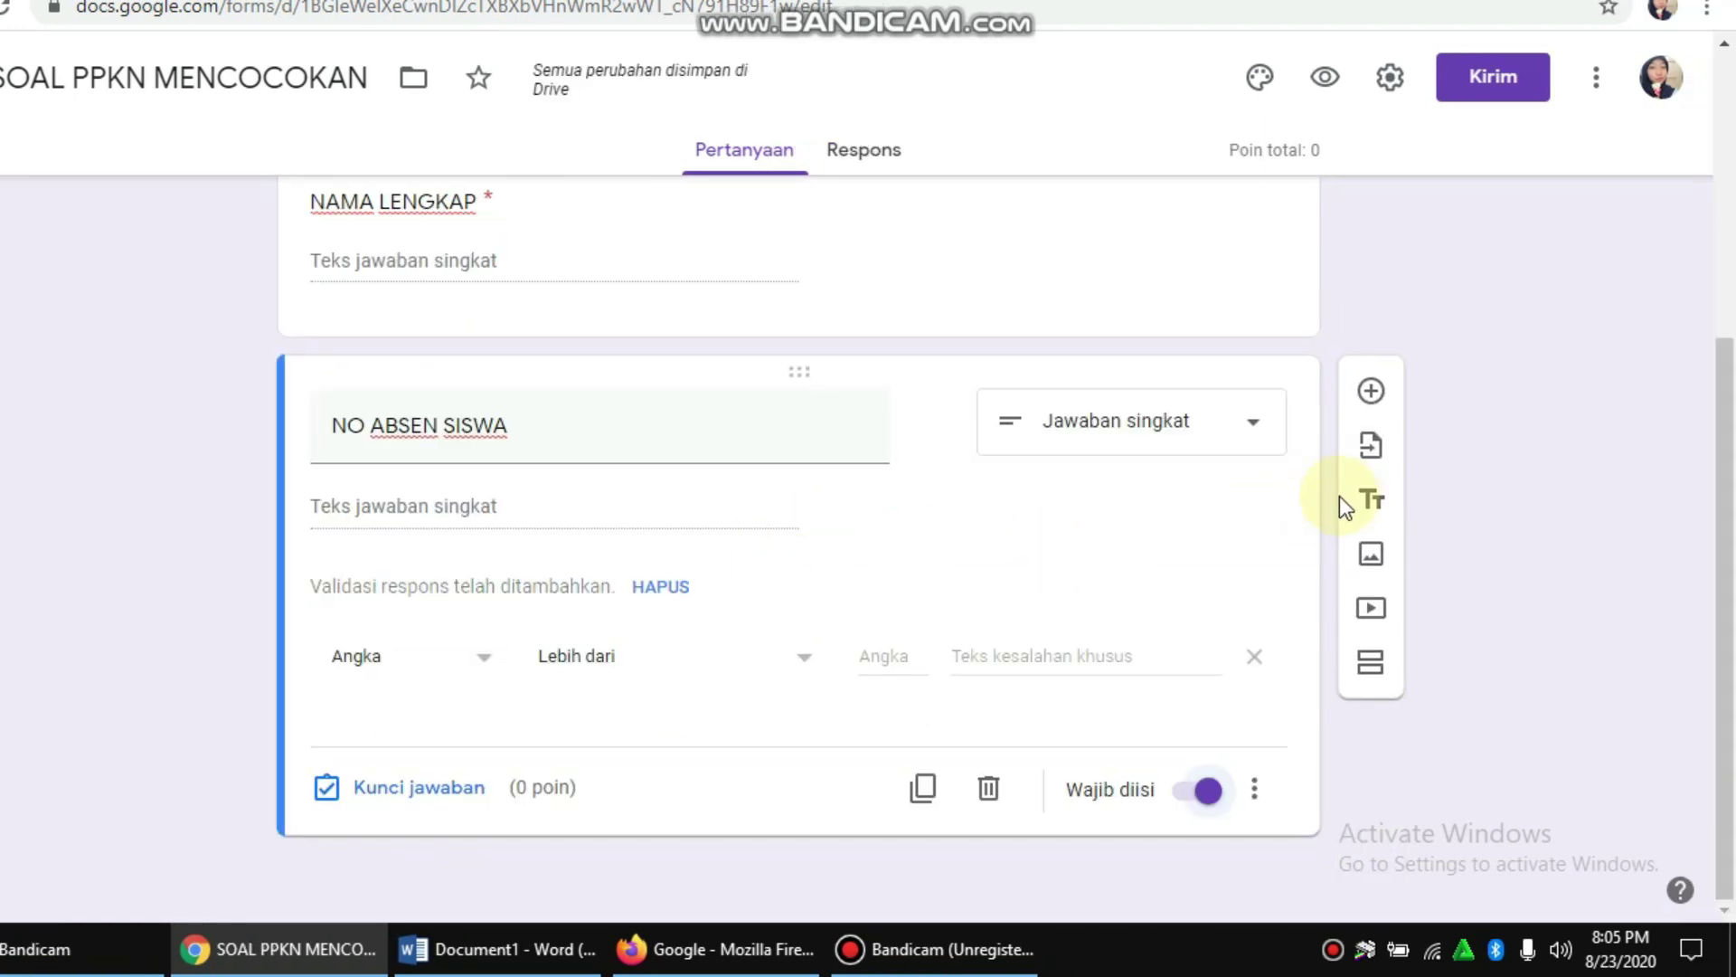
Step: Add a drop-down question titled PILIH KELAS
left_click(1372, 392)
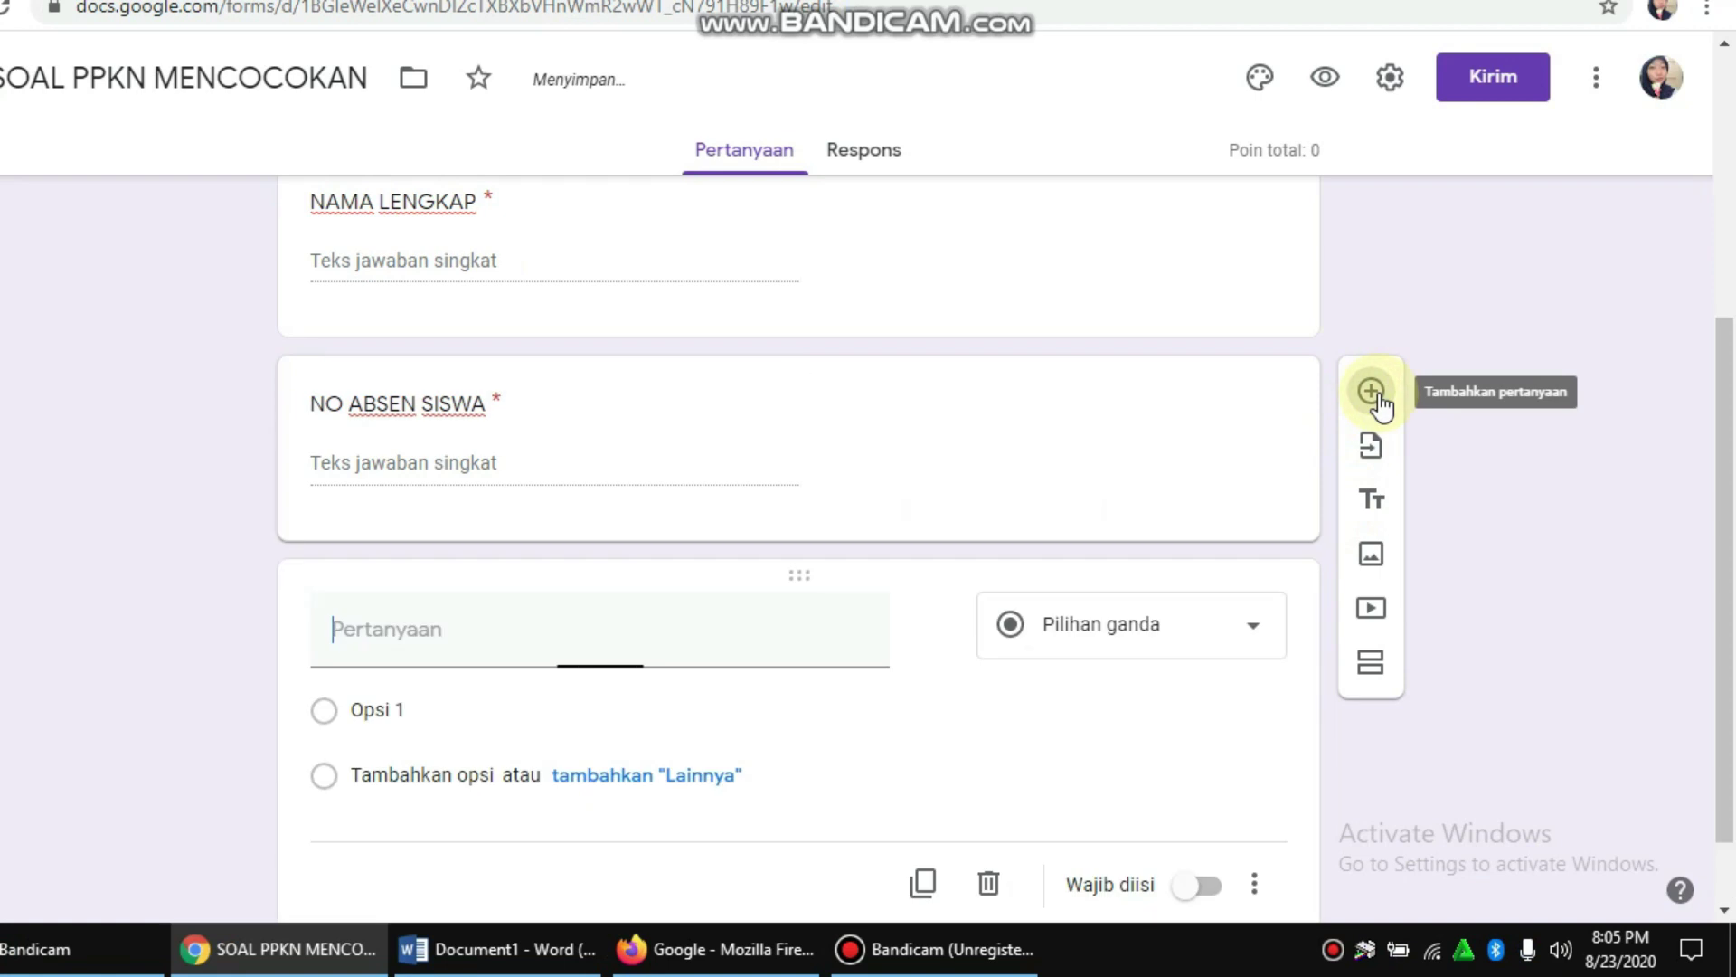
scroll(1312, 411, "up", 3)
scroll(834, 414, "down", 3)
scroll(878, 512, "down", 1)
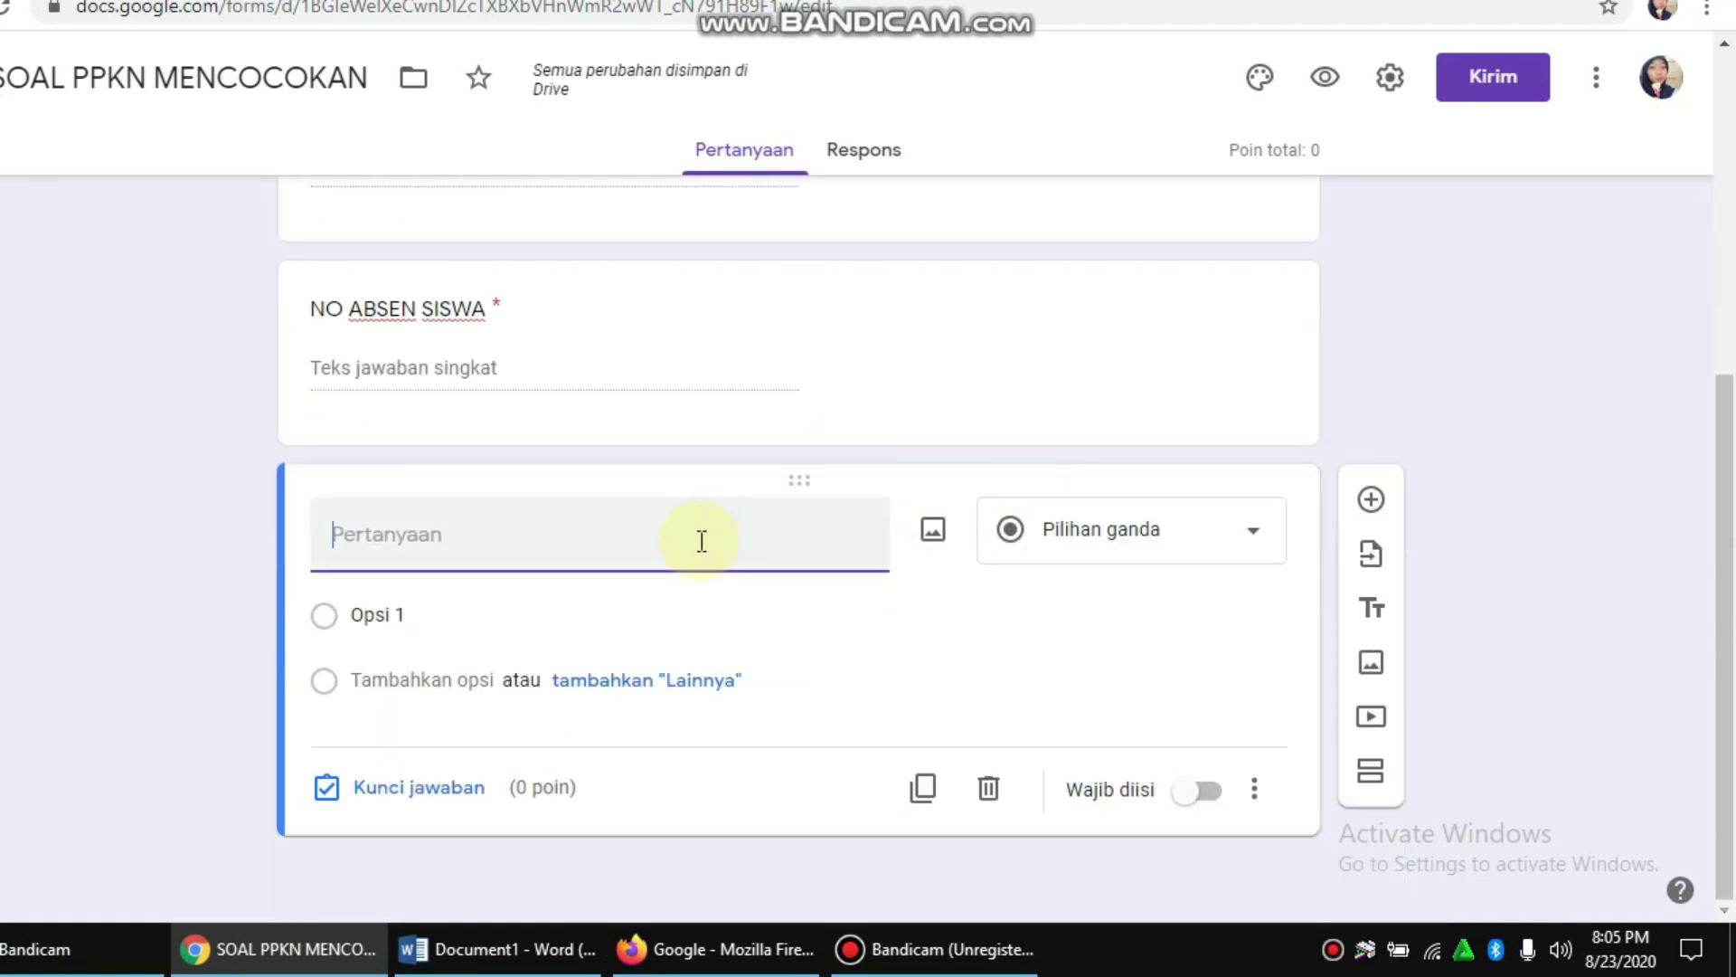
left_click(1163, 525)
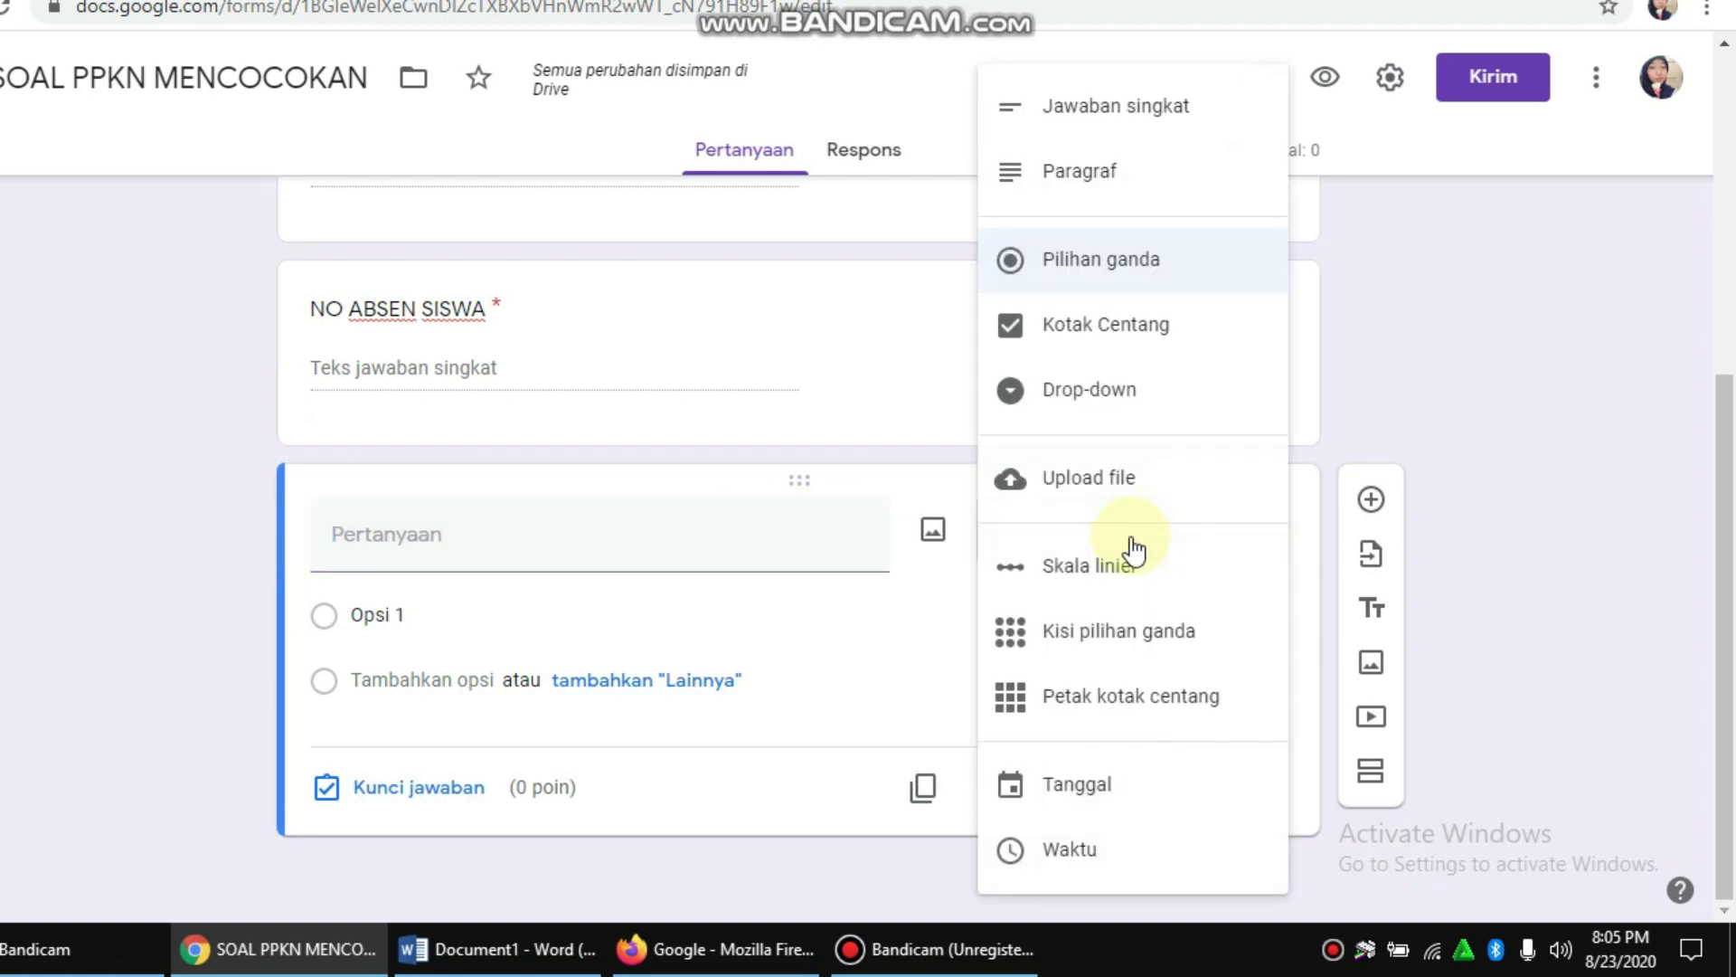
left_click(1150, 398)
left_click(467, 542)
type("PILIH KELAS")
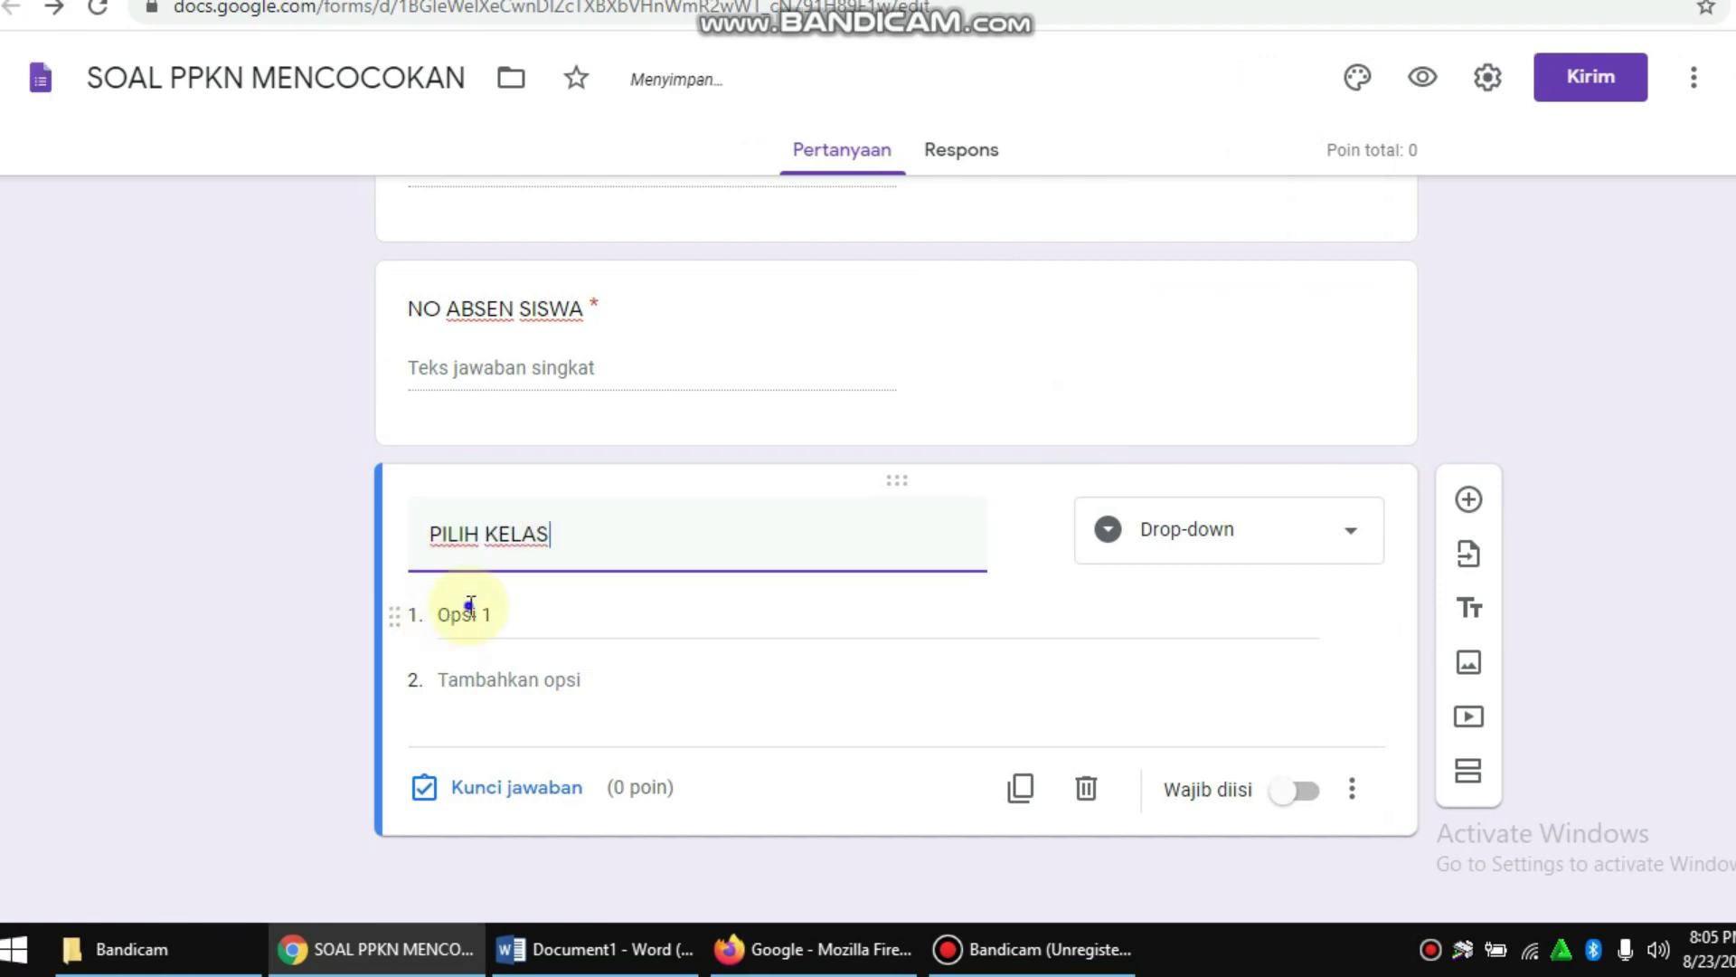
Step: Give PILIH KELAS the options X TITL 1 and X TITL 2 and make it required
left_click(383, 619)
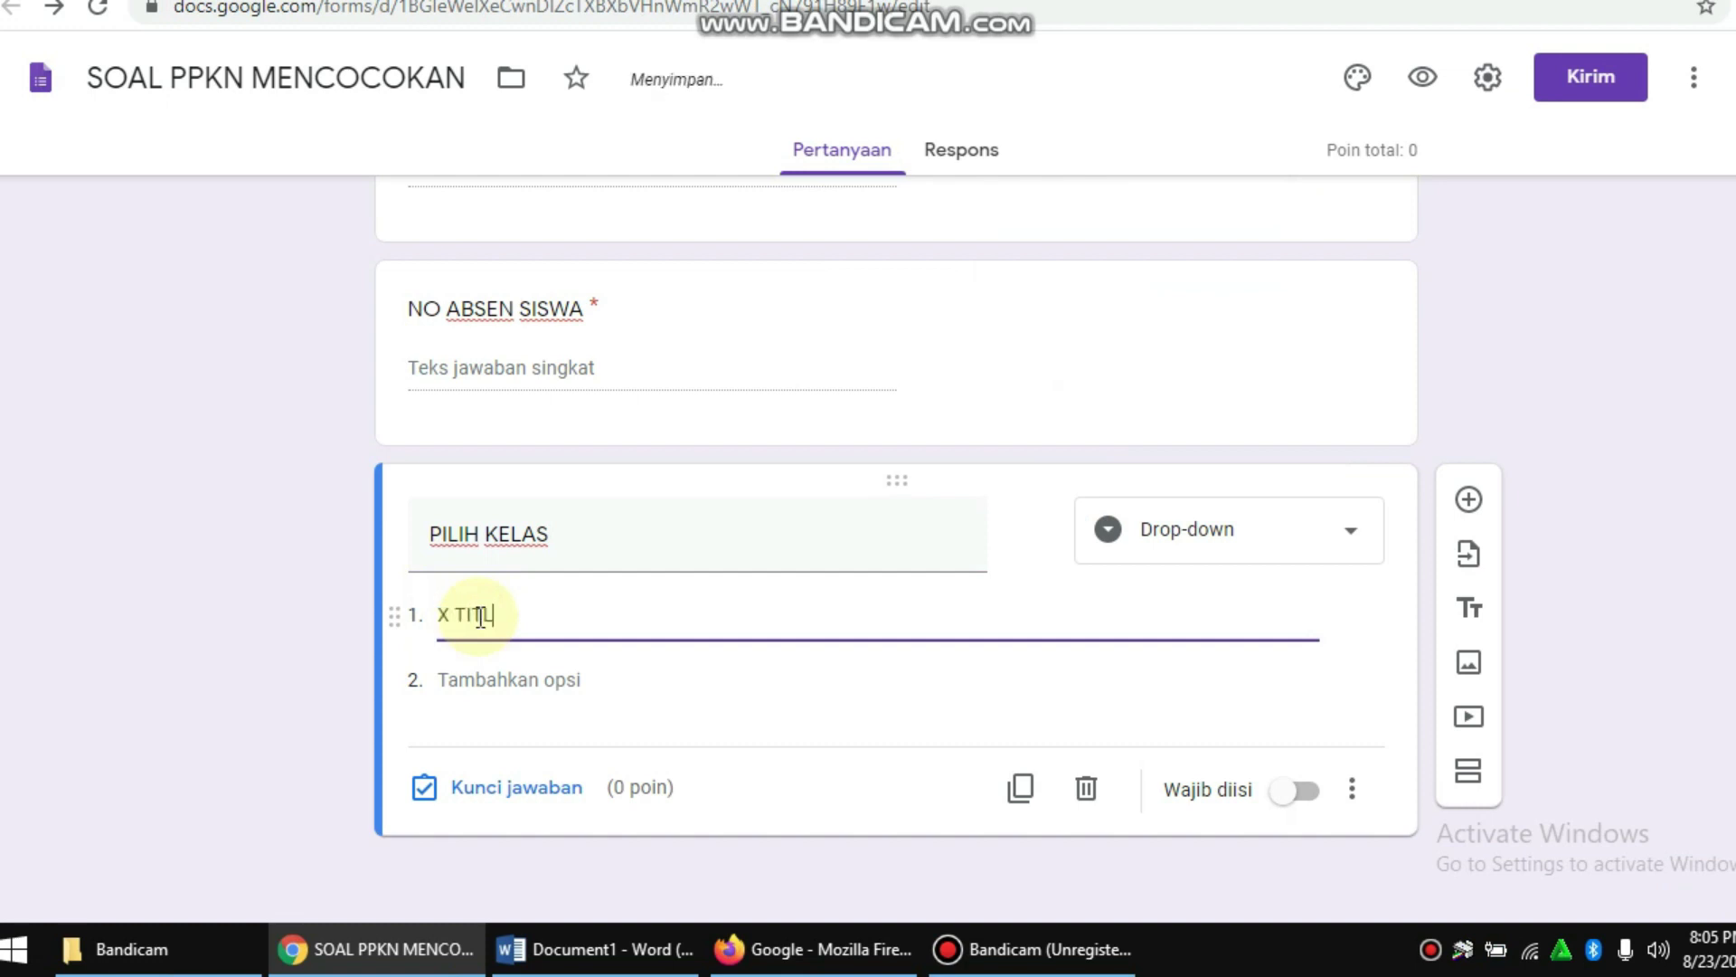
left_click(498, 685)
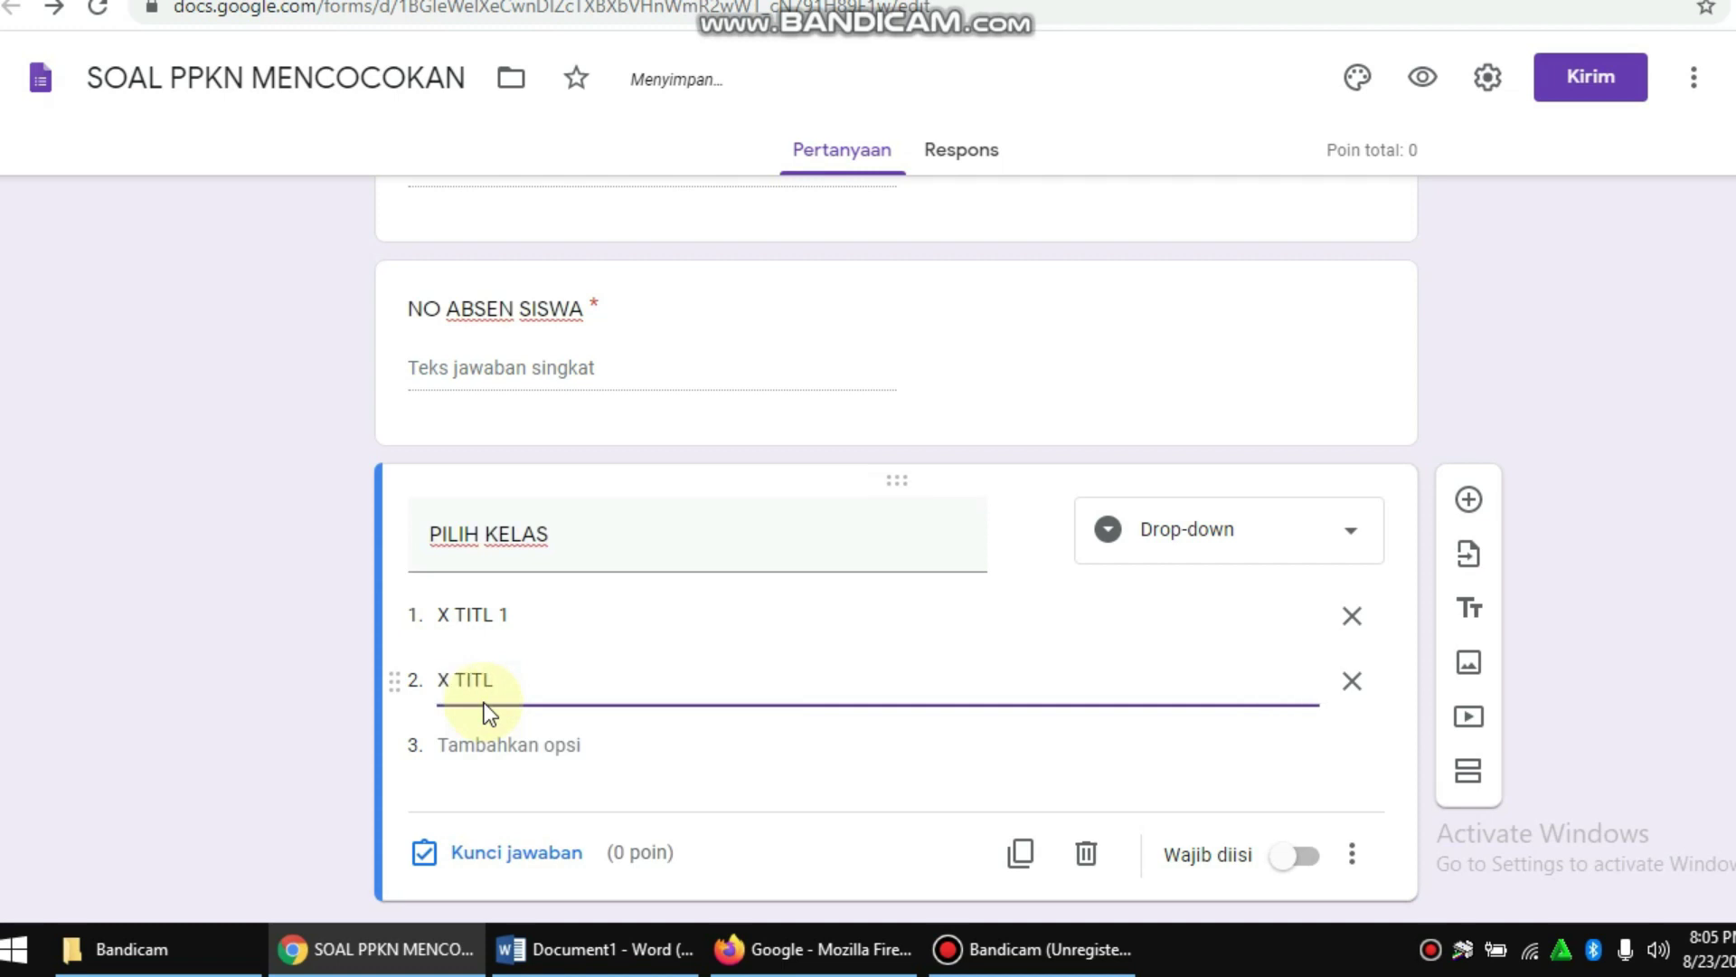
scroll(930, 651, "down", 1)
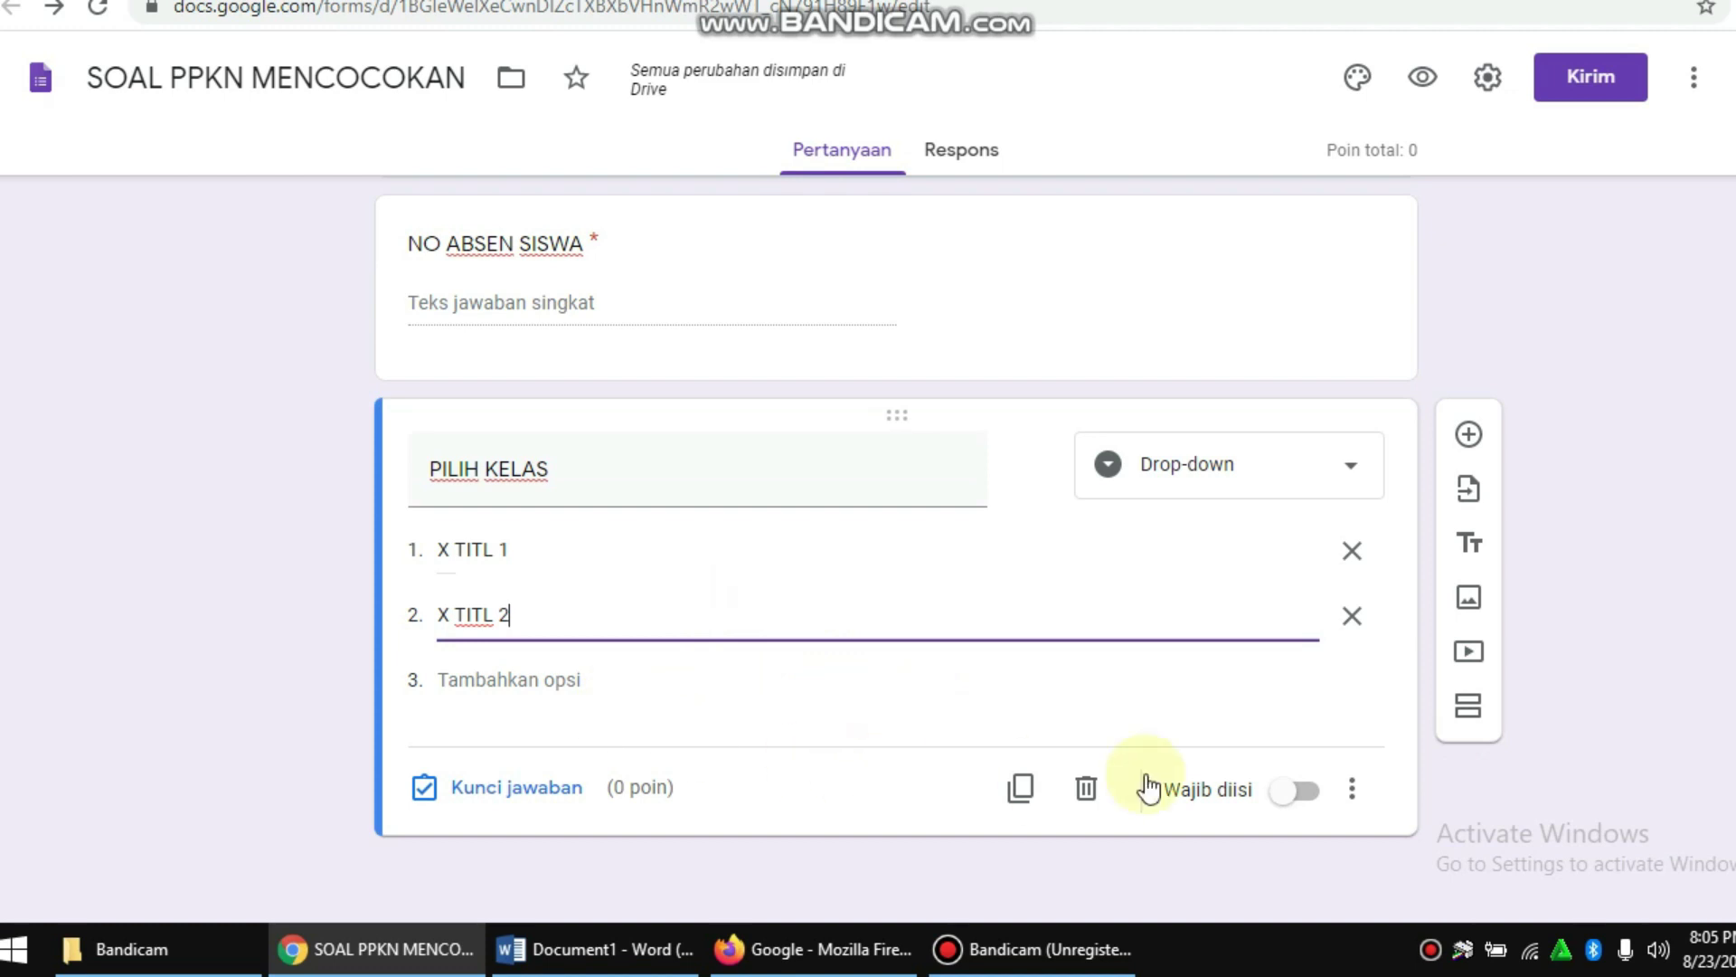
left_click(1300, 801)
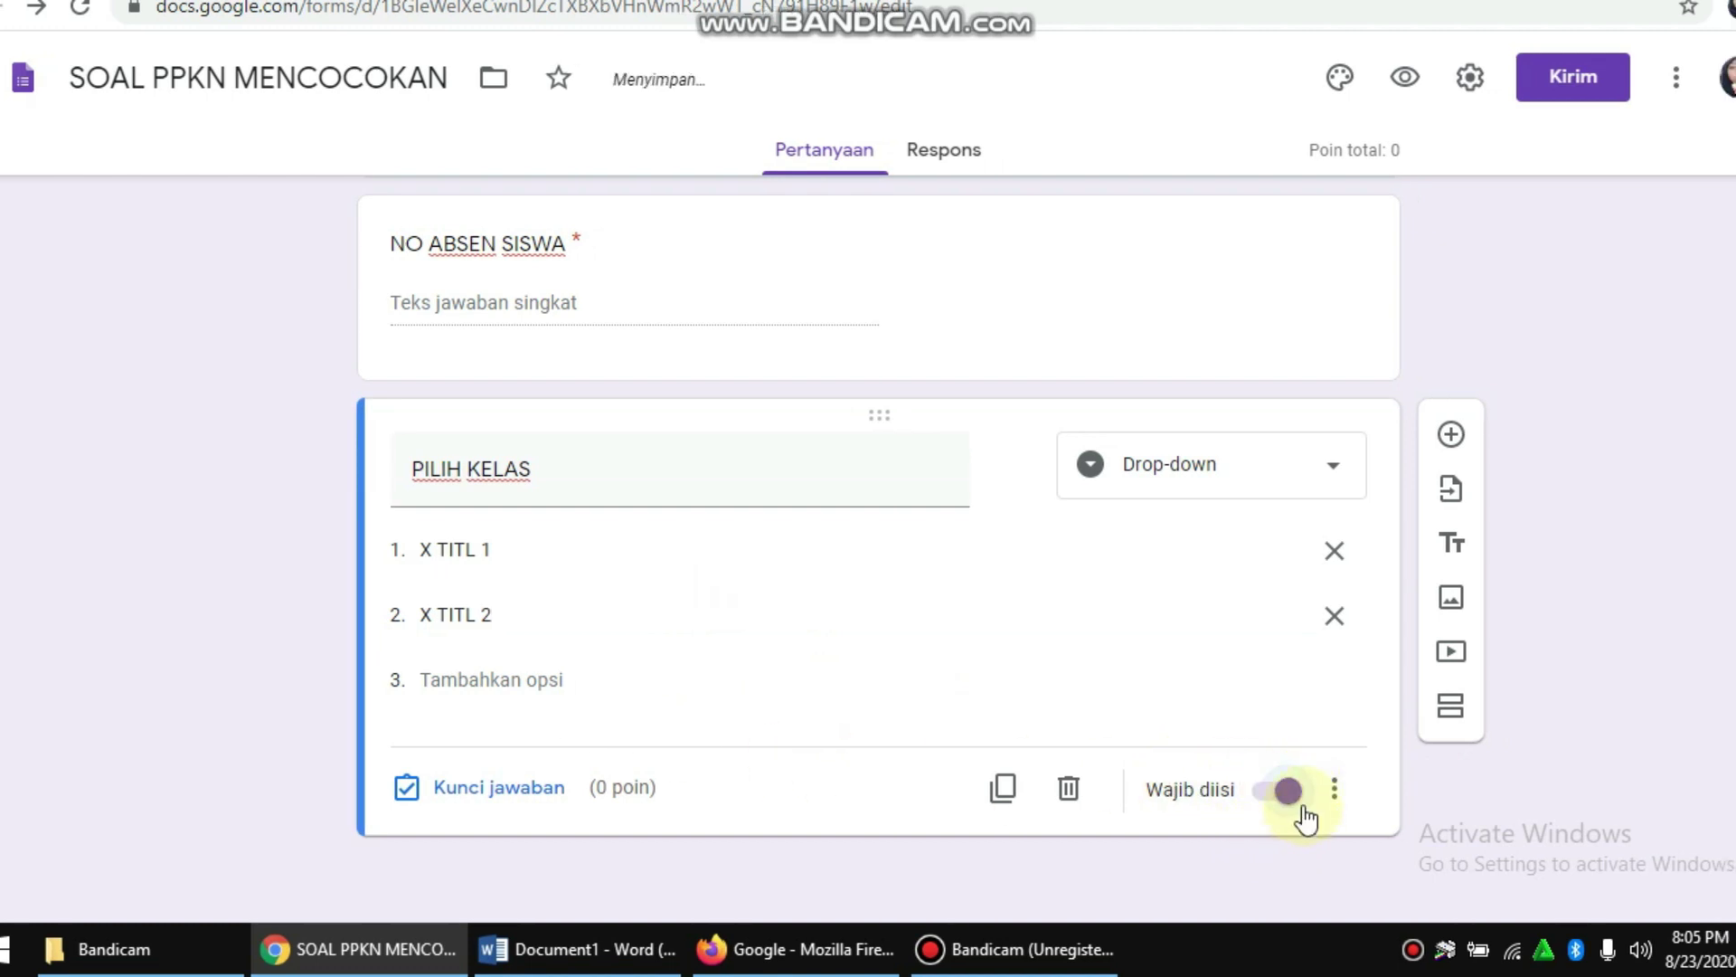
scroll(846, 476, "up", 2)
scroll(859, 461, "up", 3)
scroll(949, 434, "down", 5)
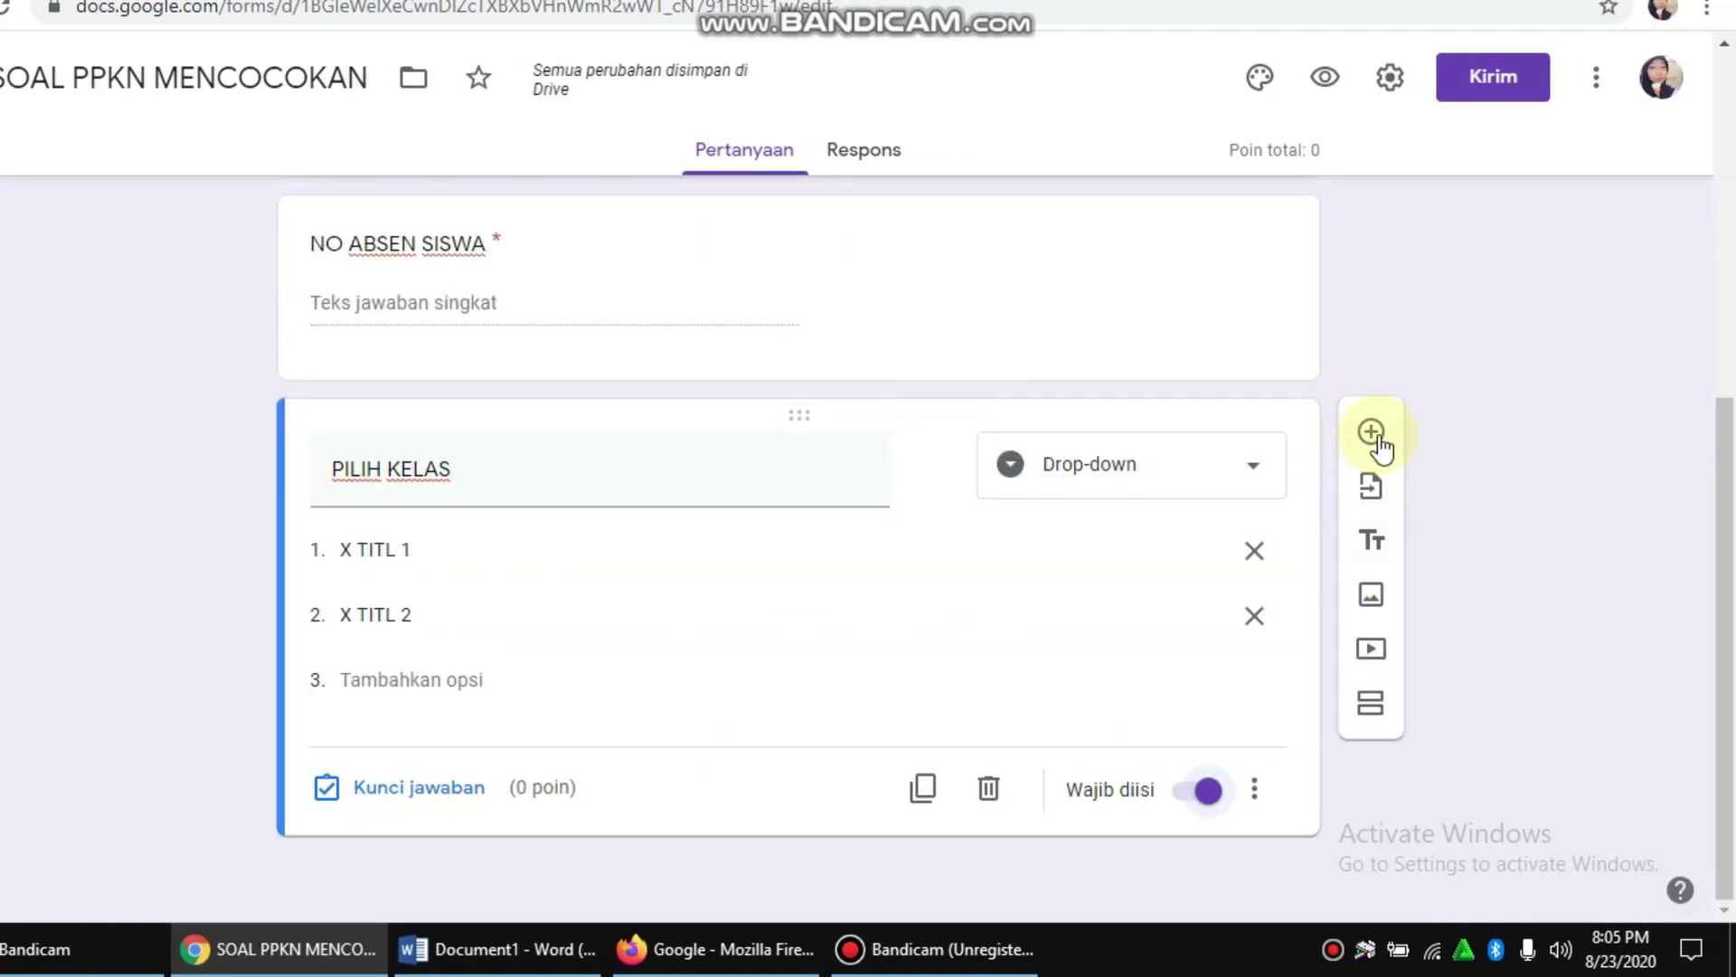
Step: Add a new date question below PILIH KELAS
left_click(1375, 445)
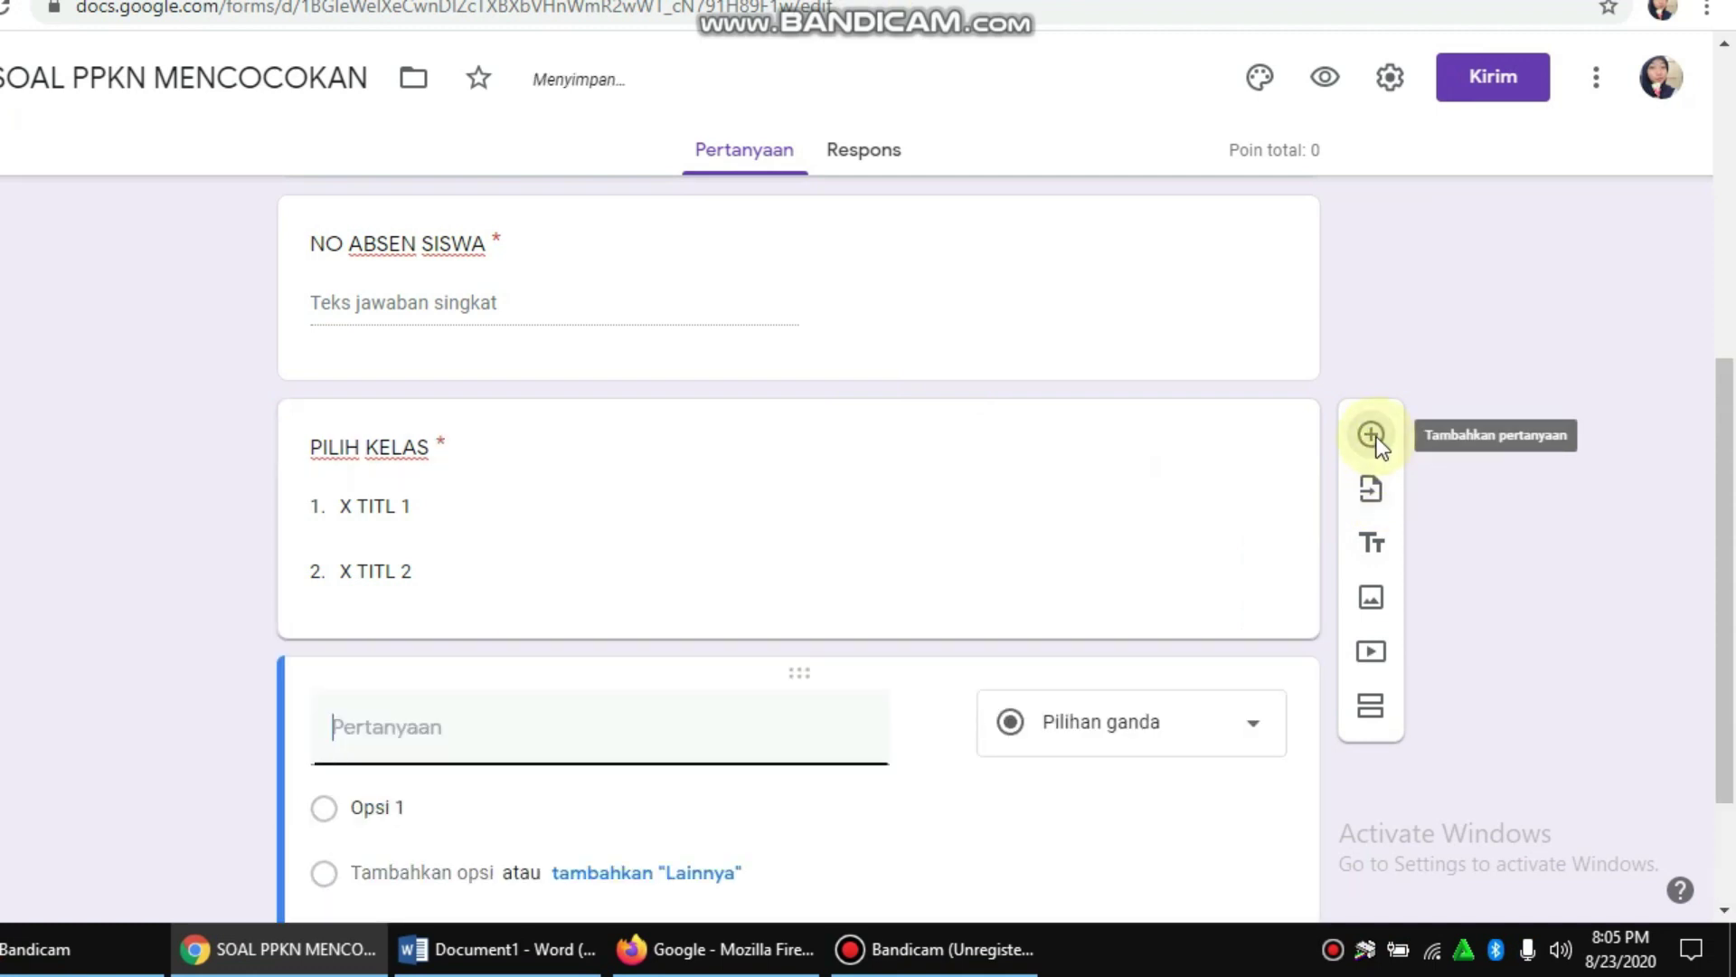
scroll(632, 543, "up", 3)
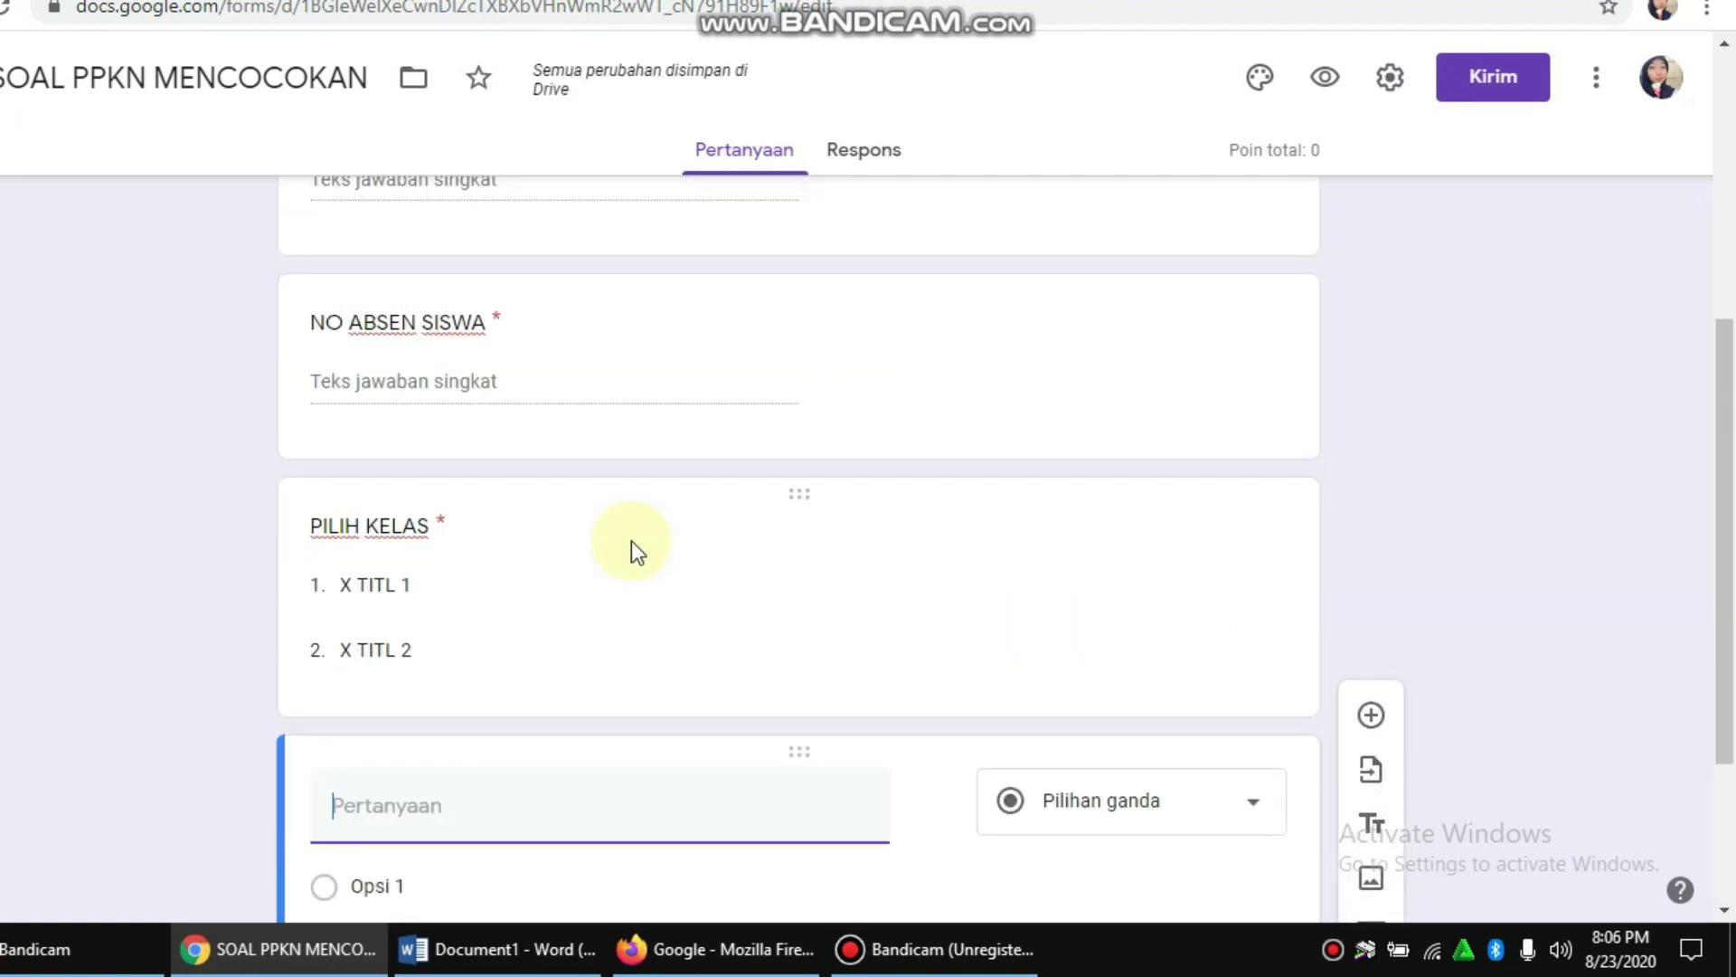
scroll(696, 554, "down", 3)
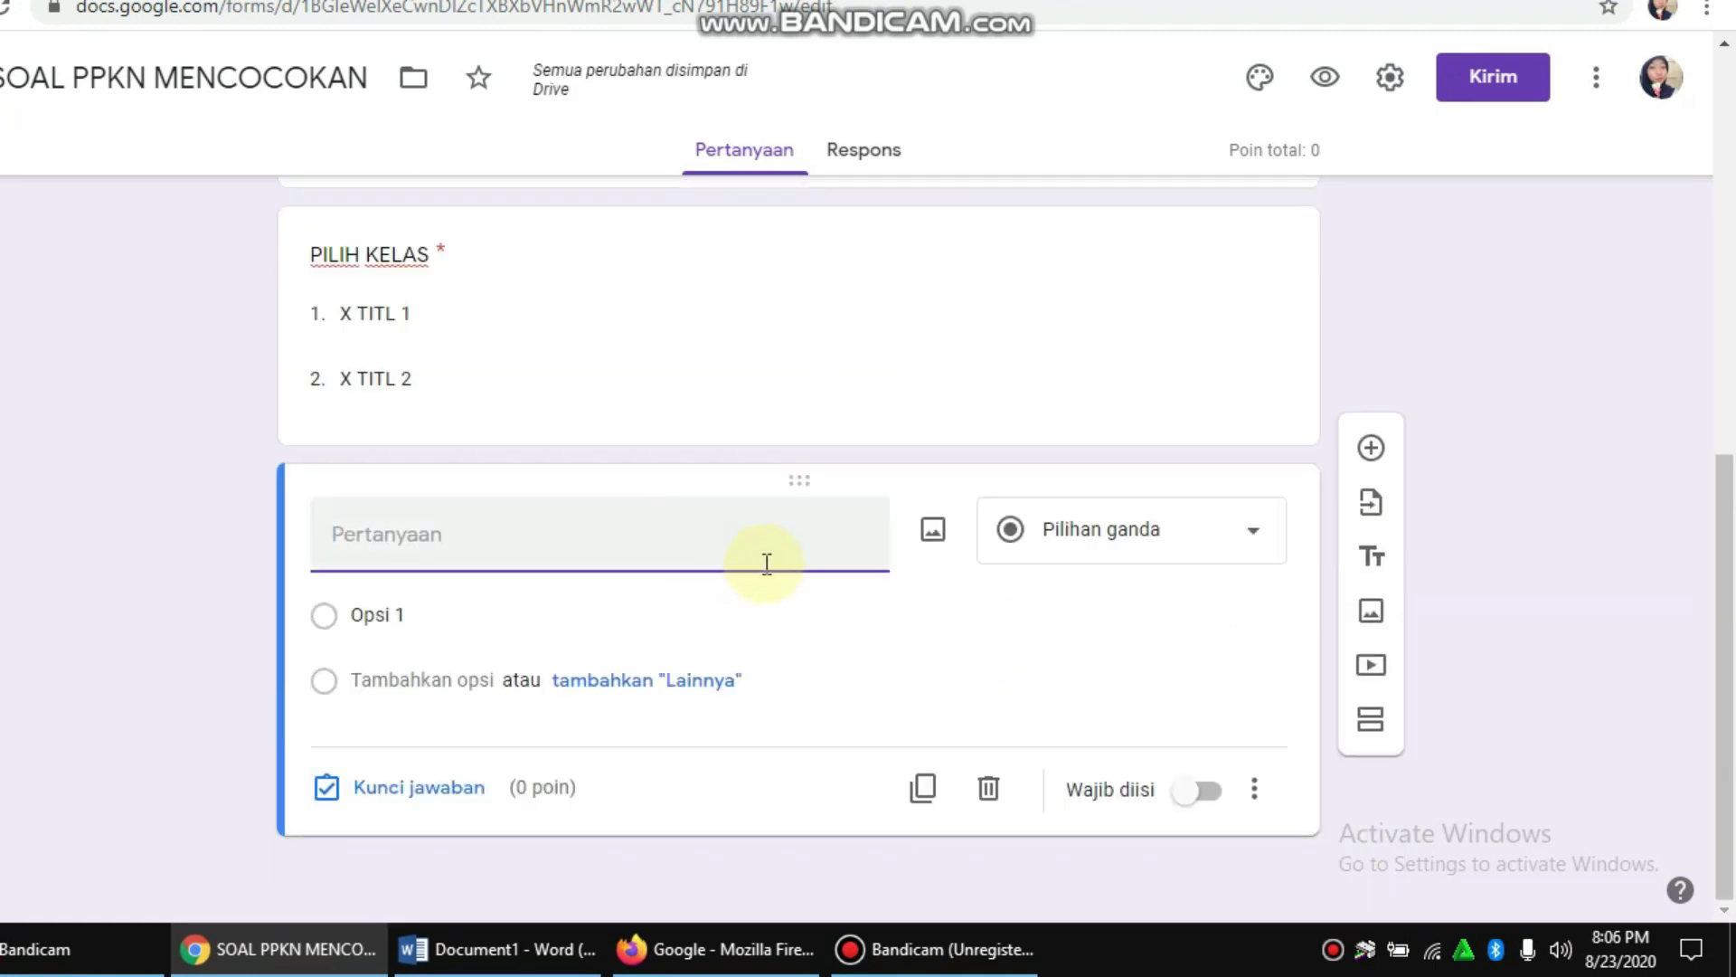
left_click(1203, 558)
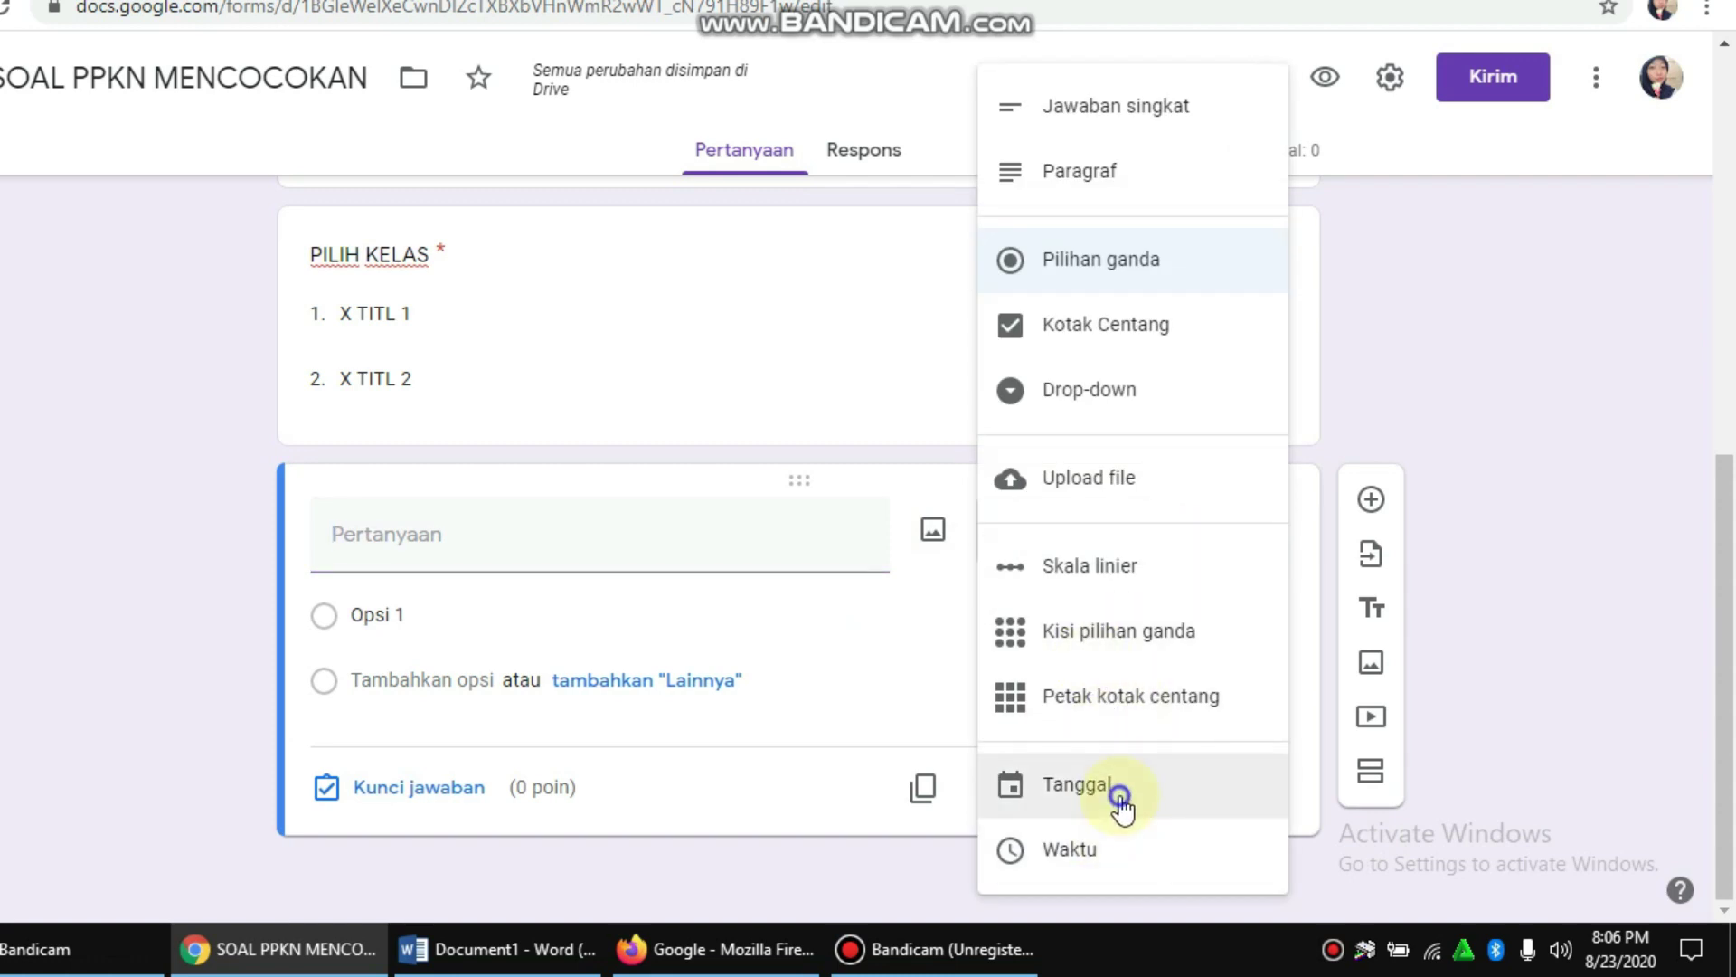
left_click(1122, 796)
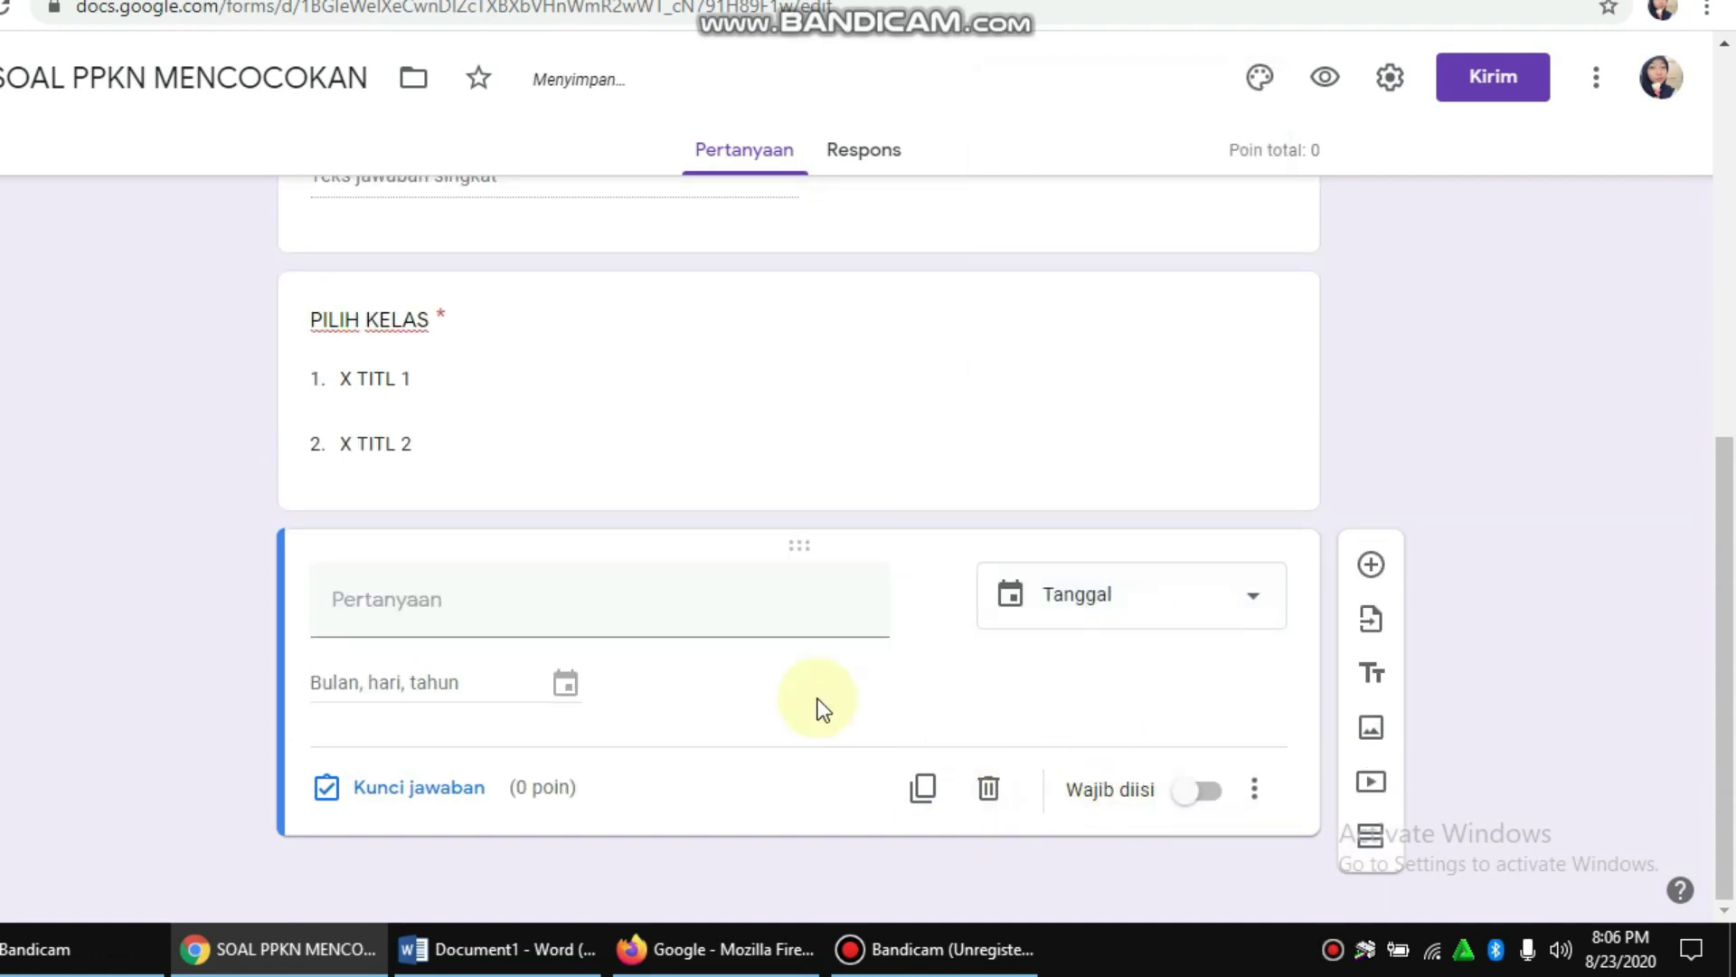
Step: Title the date question TANGGAL UJIAN and make it required
left_click(724, 605)
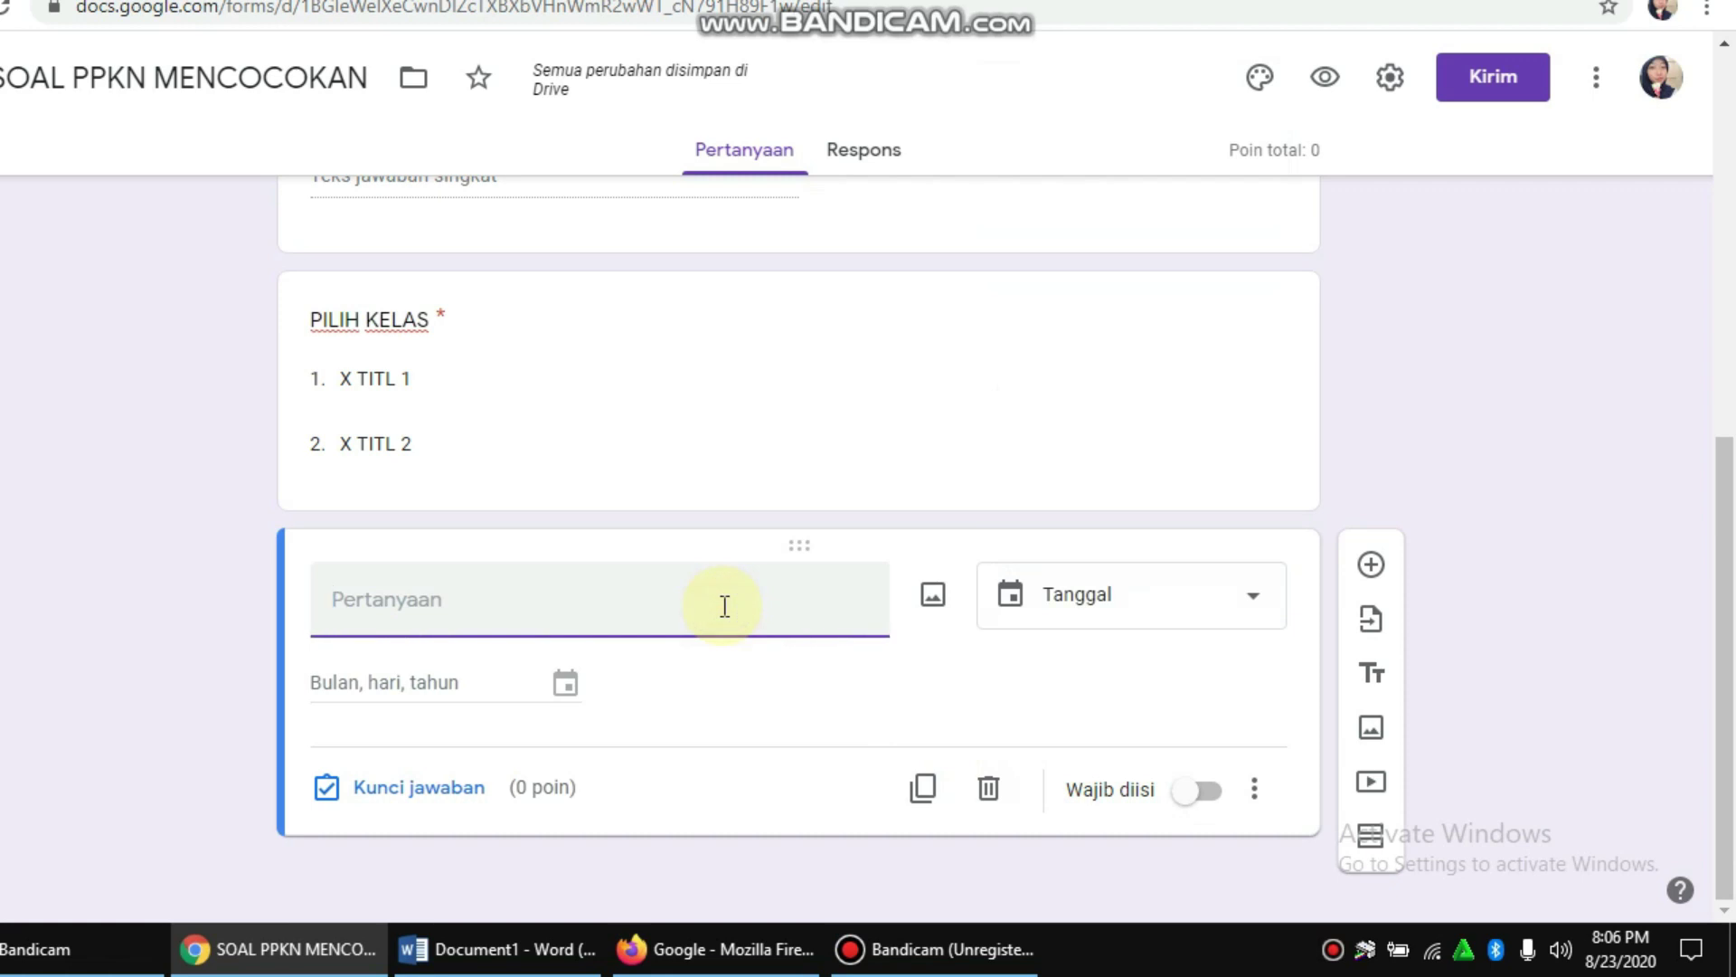
type("TANGGAL UJ")
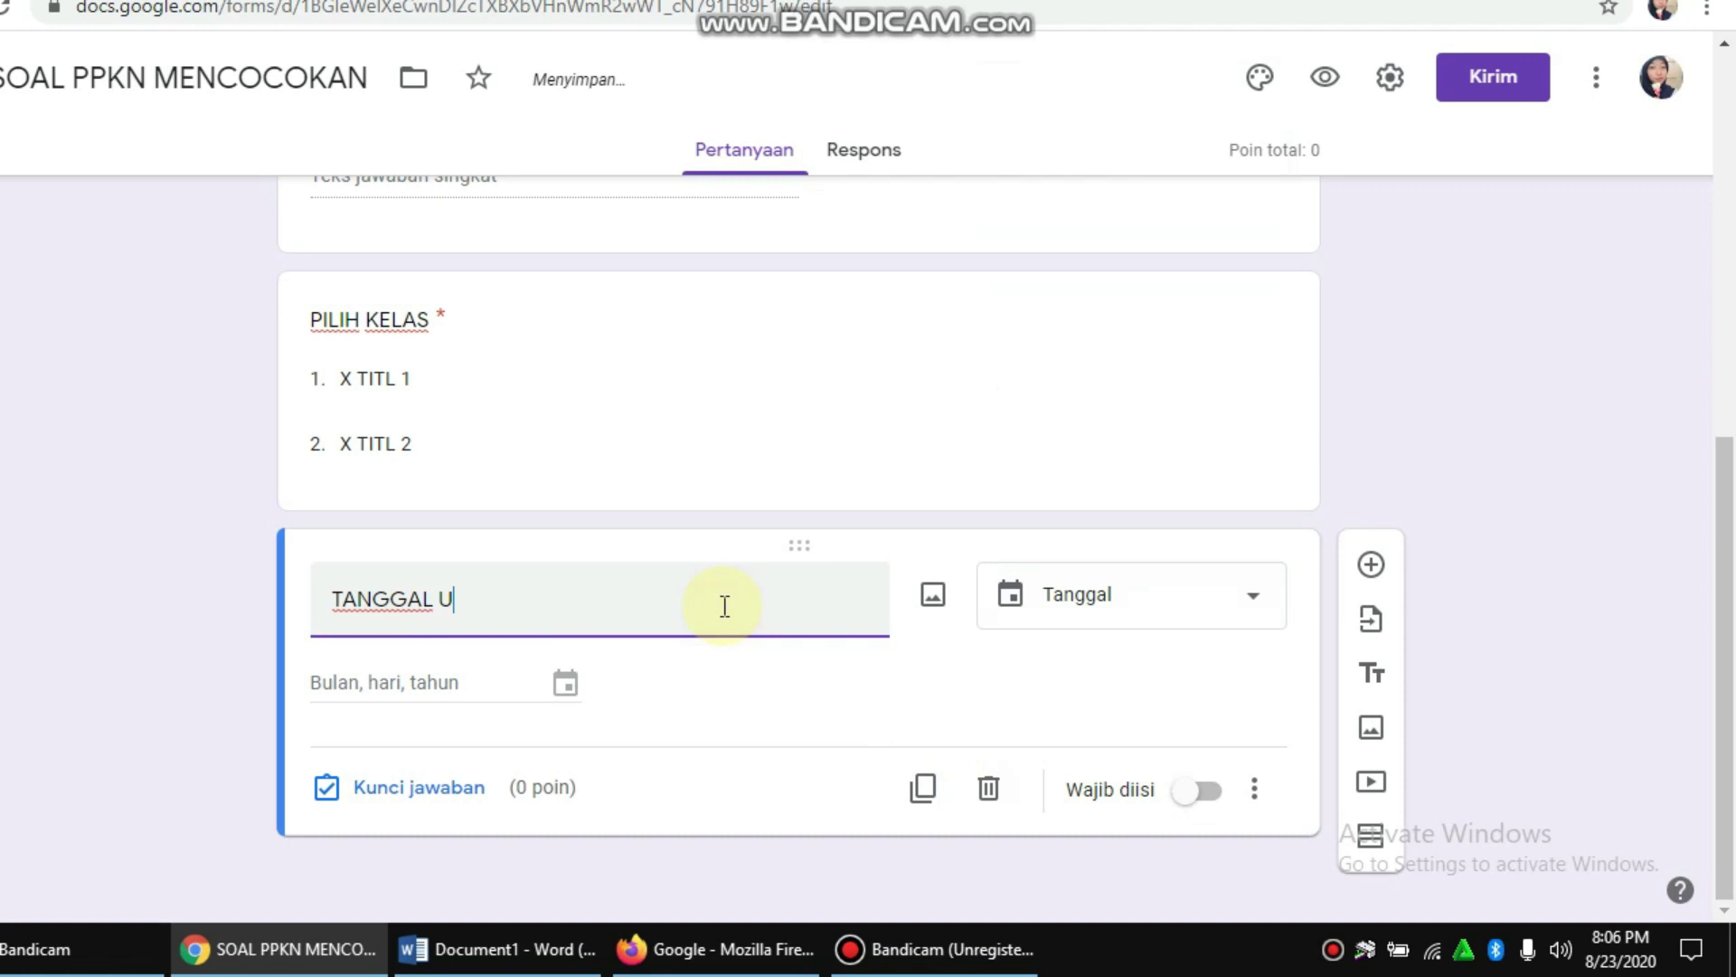
left_click(893, 690)
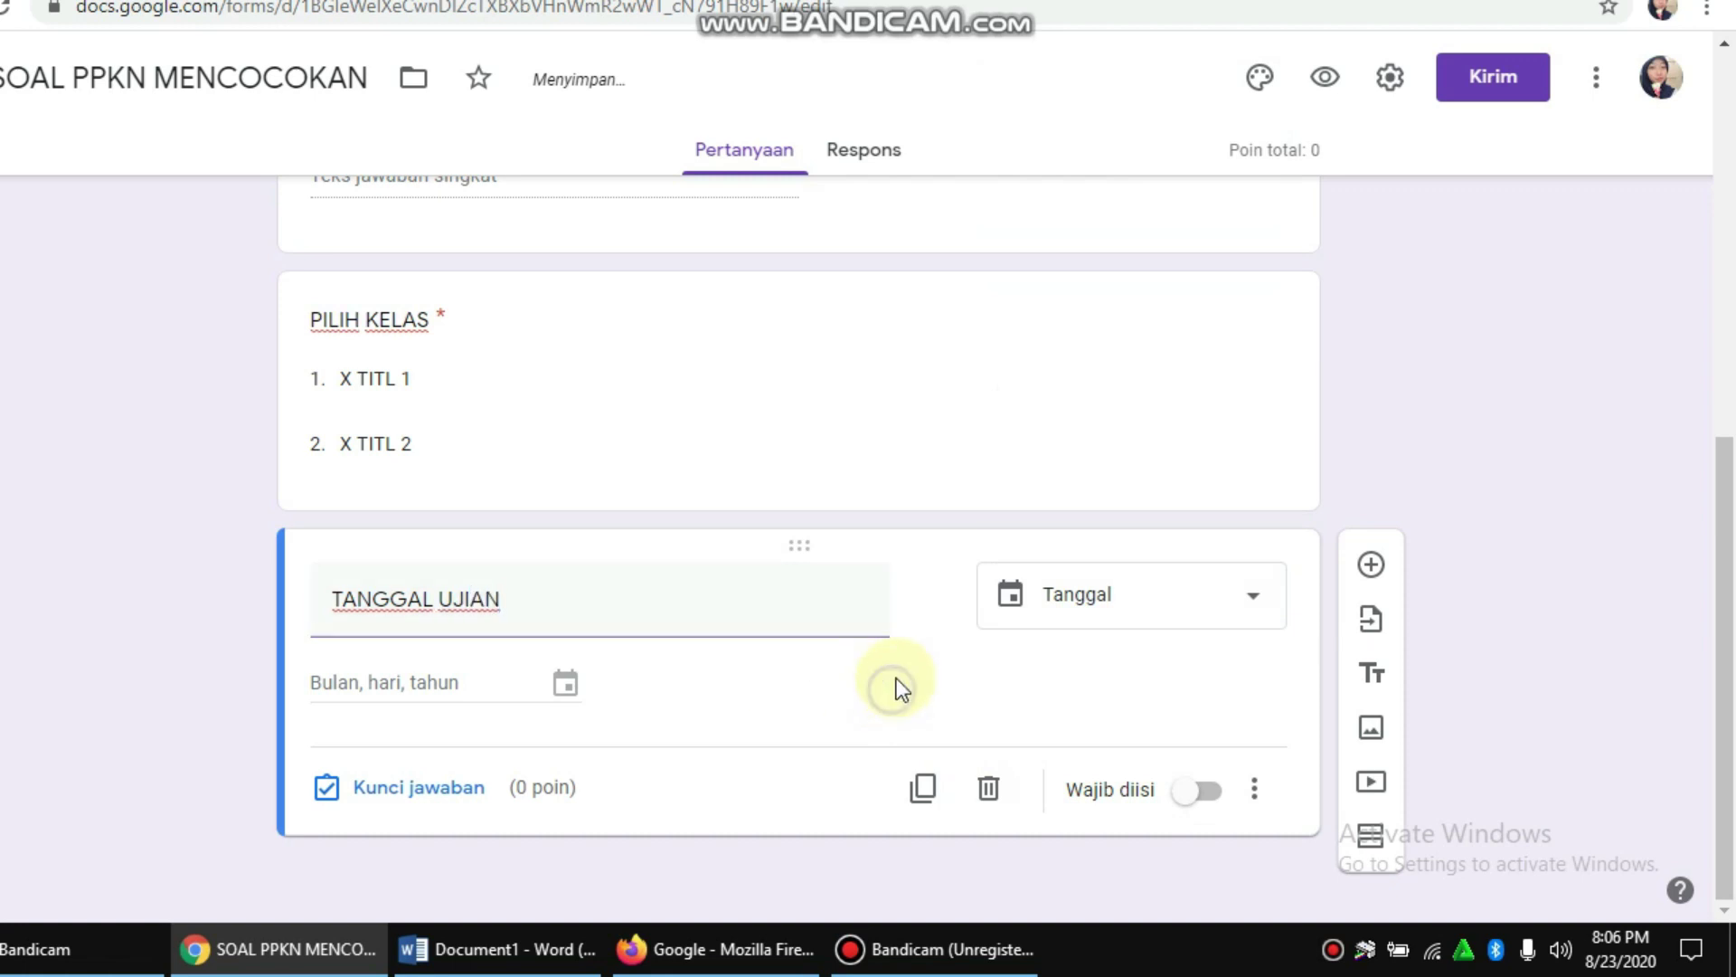
left_click(1202, 796)
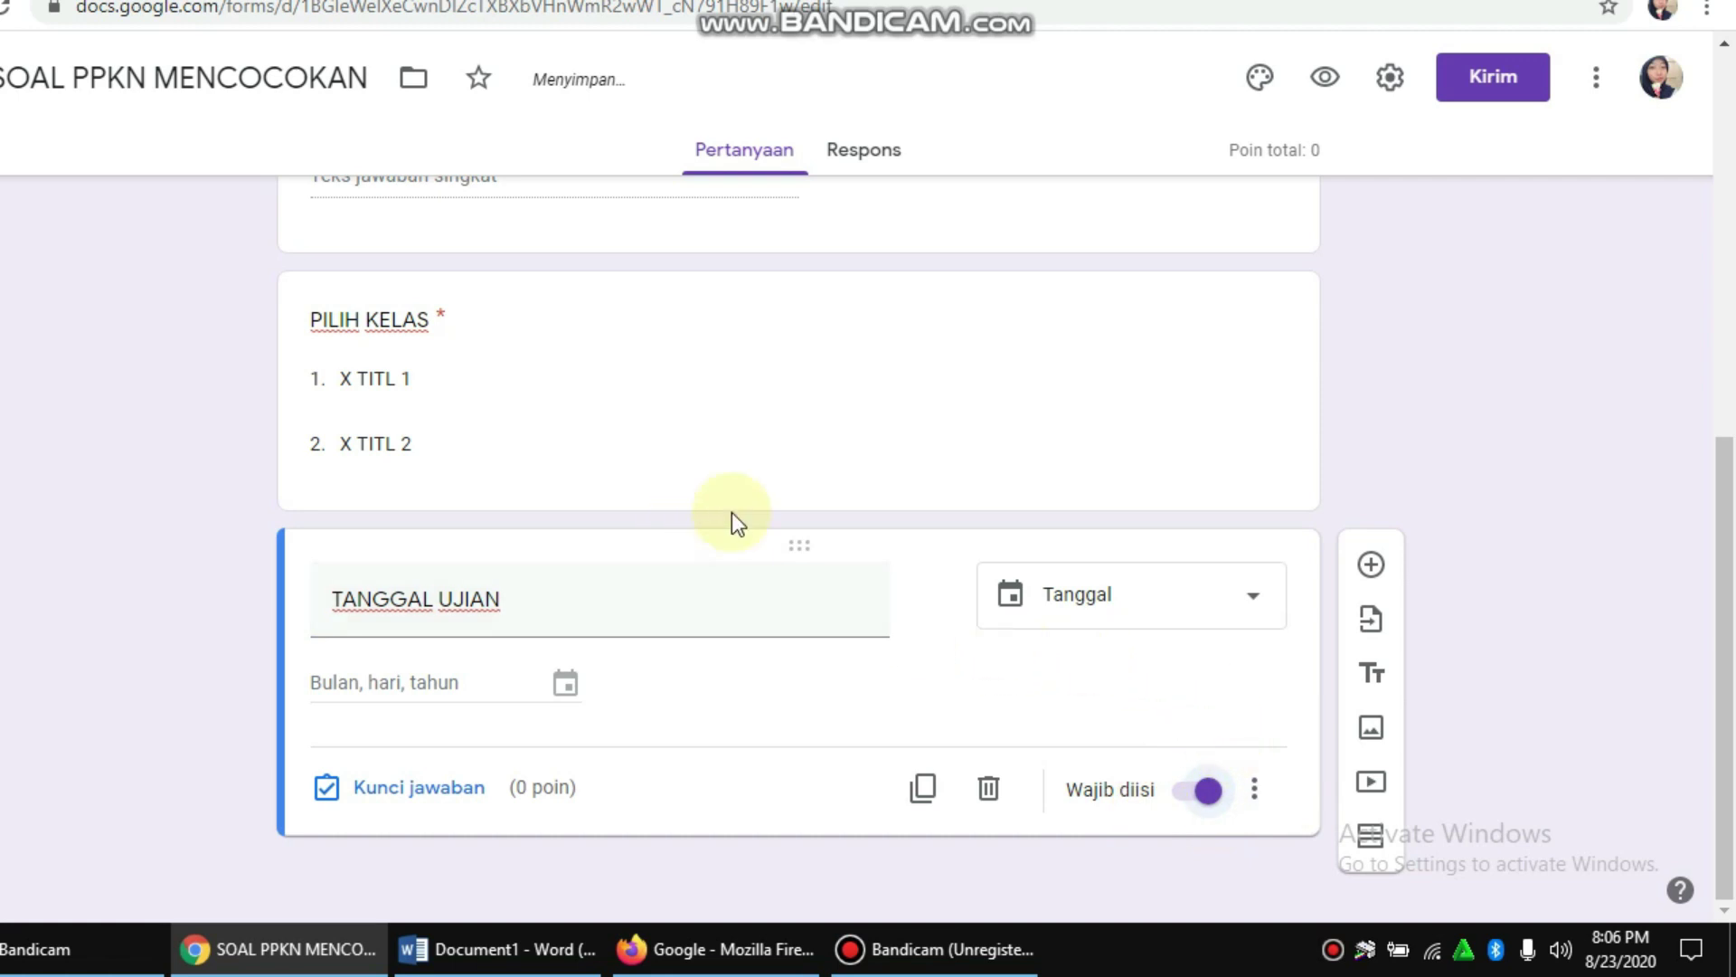
scroll(1089, 512, "up", 10)
scroll(1089, 512, "down", 7)
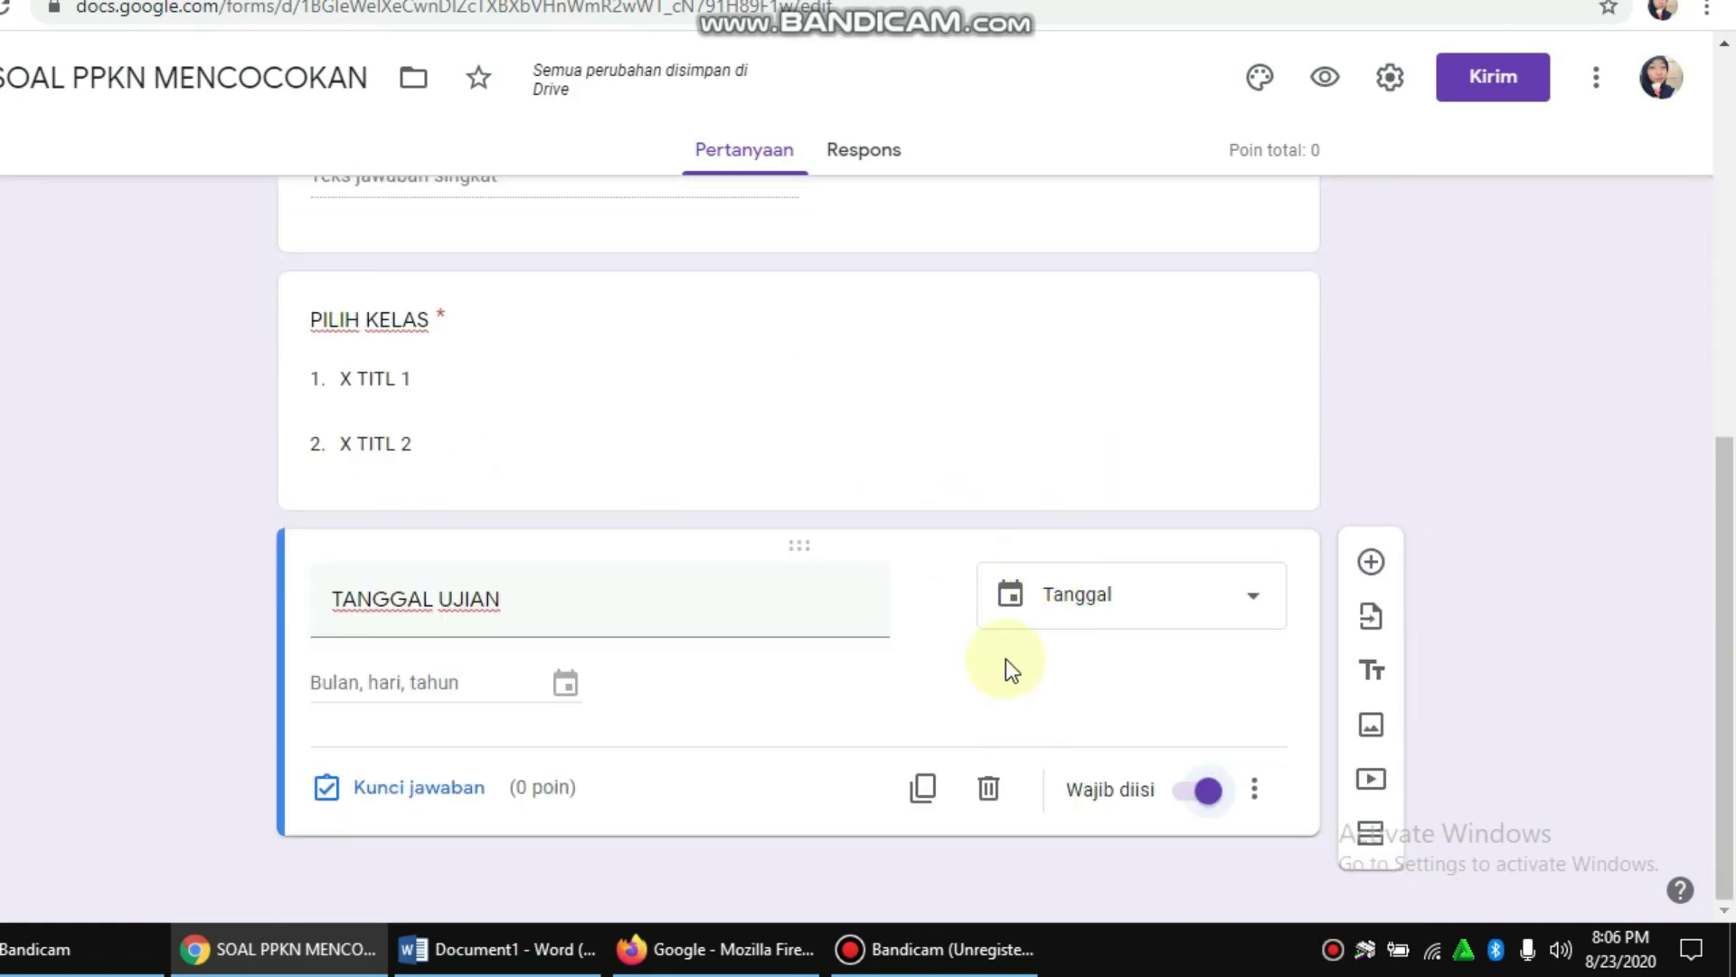
scroll(1008, 666, "up", 7)
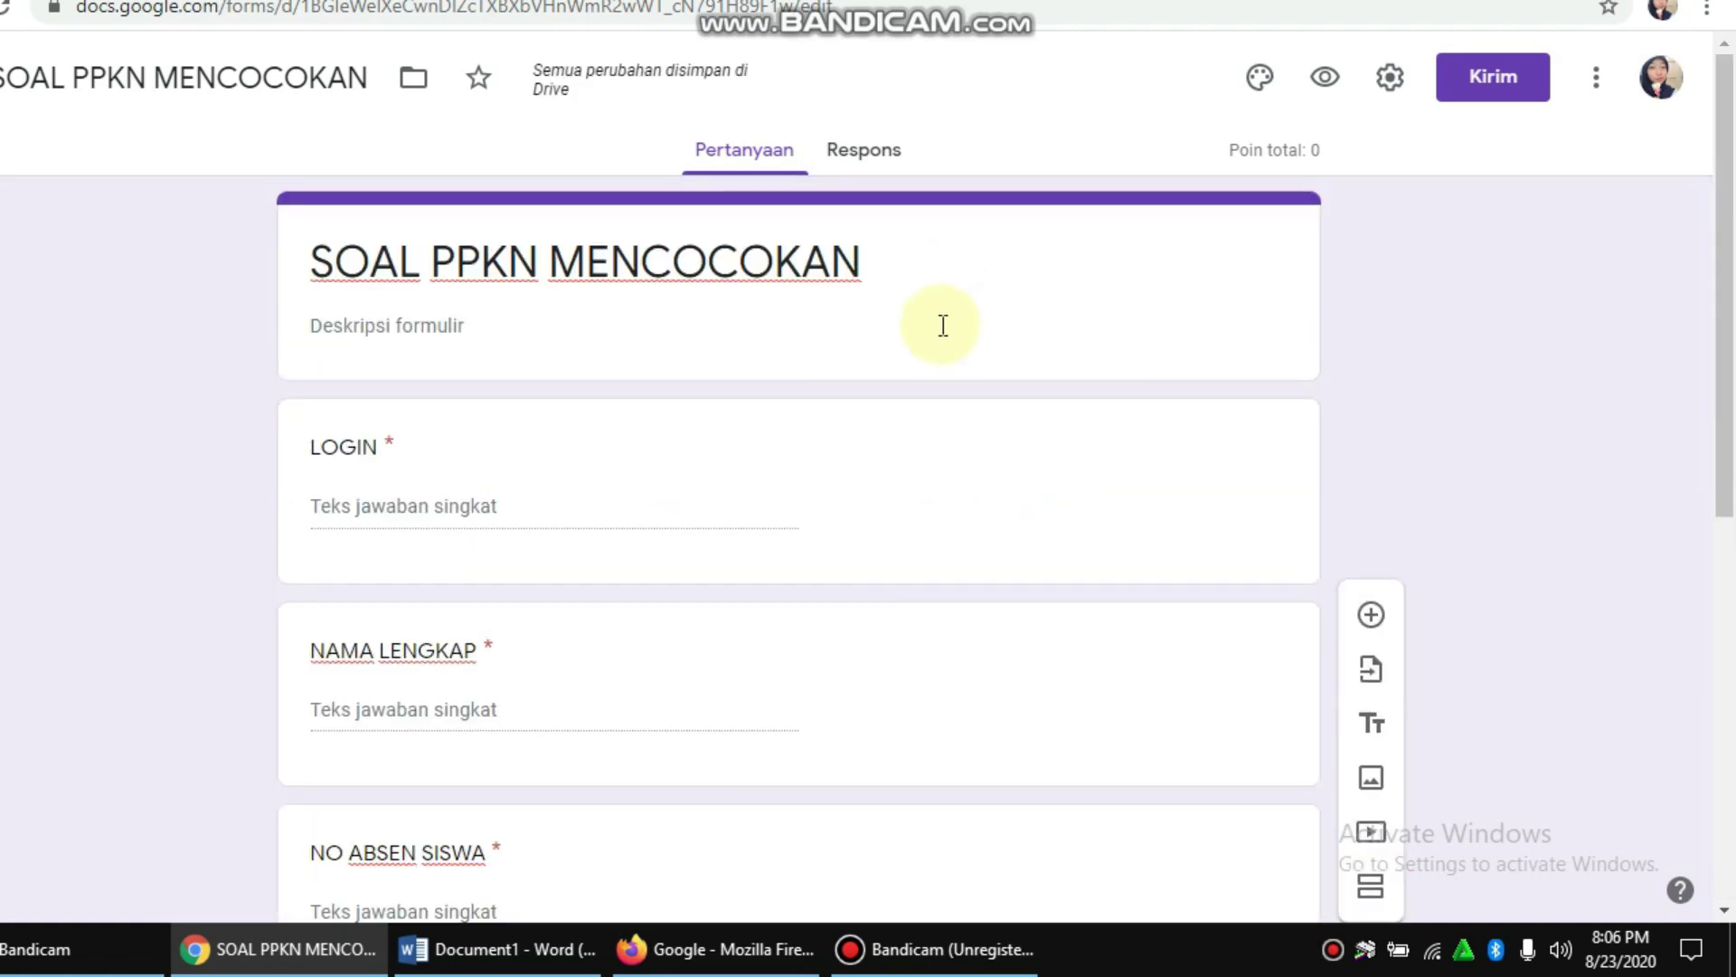
scroll(932, 344, "down", 8)
scroll(1179, 400, "up", 8)
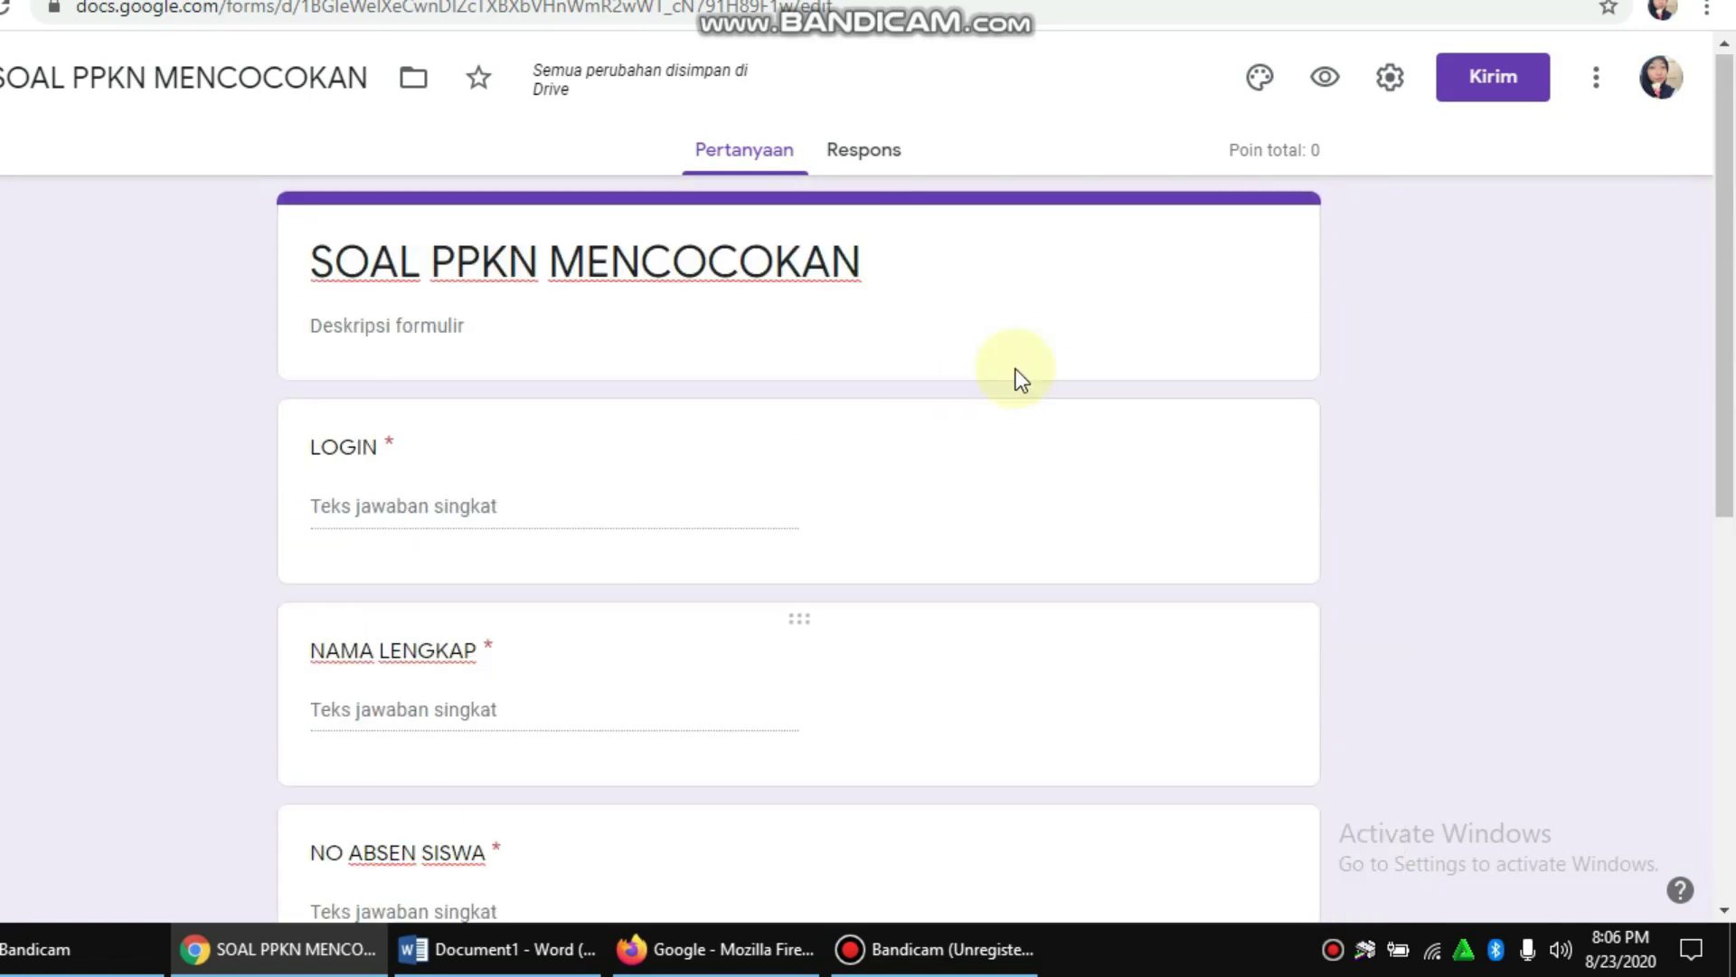
scroll(1333, 253, "down", 5)
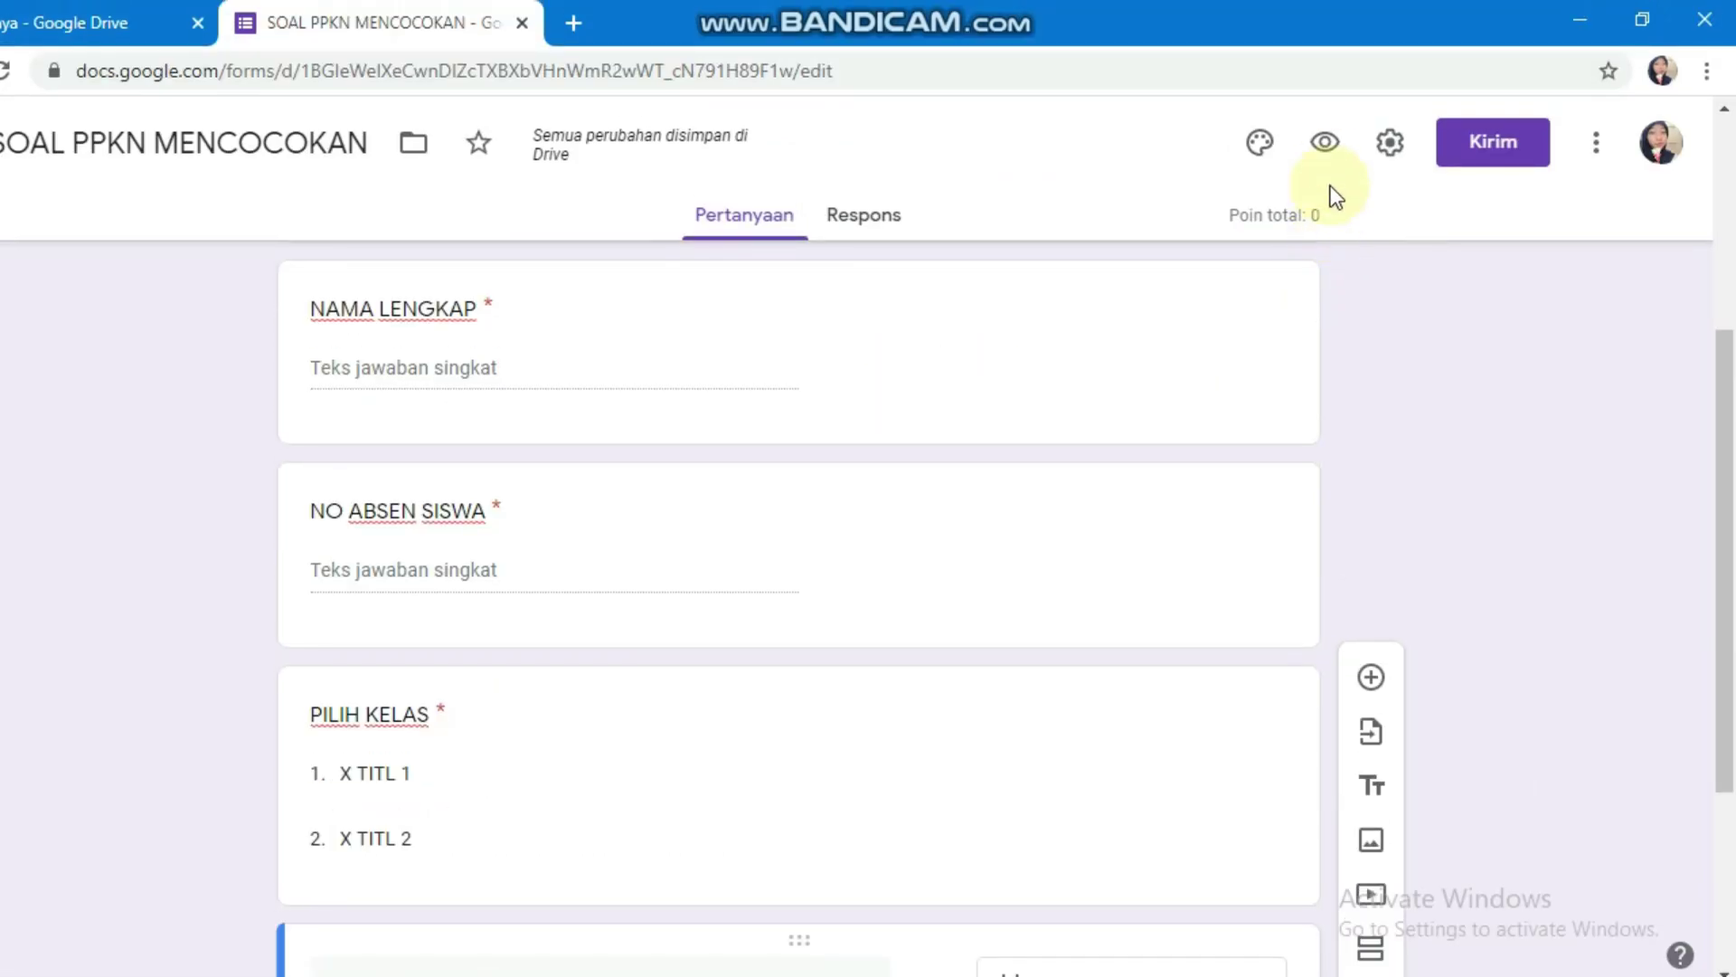
left_click(1325, 77)
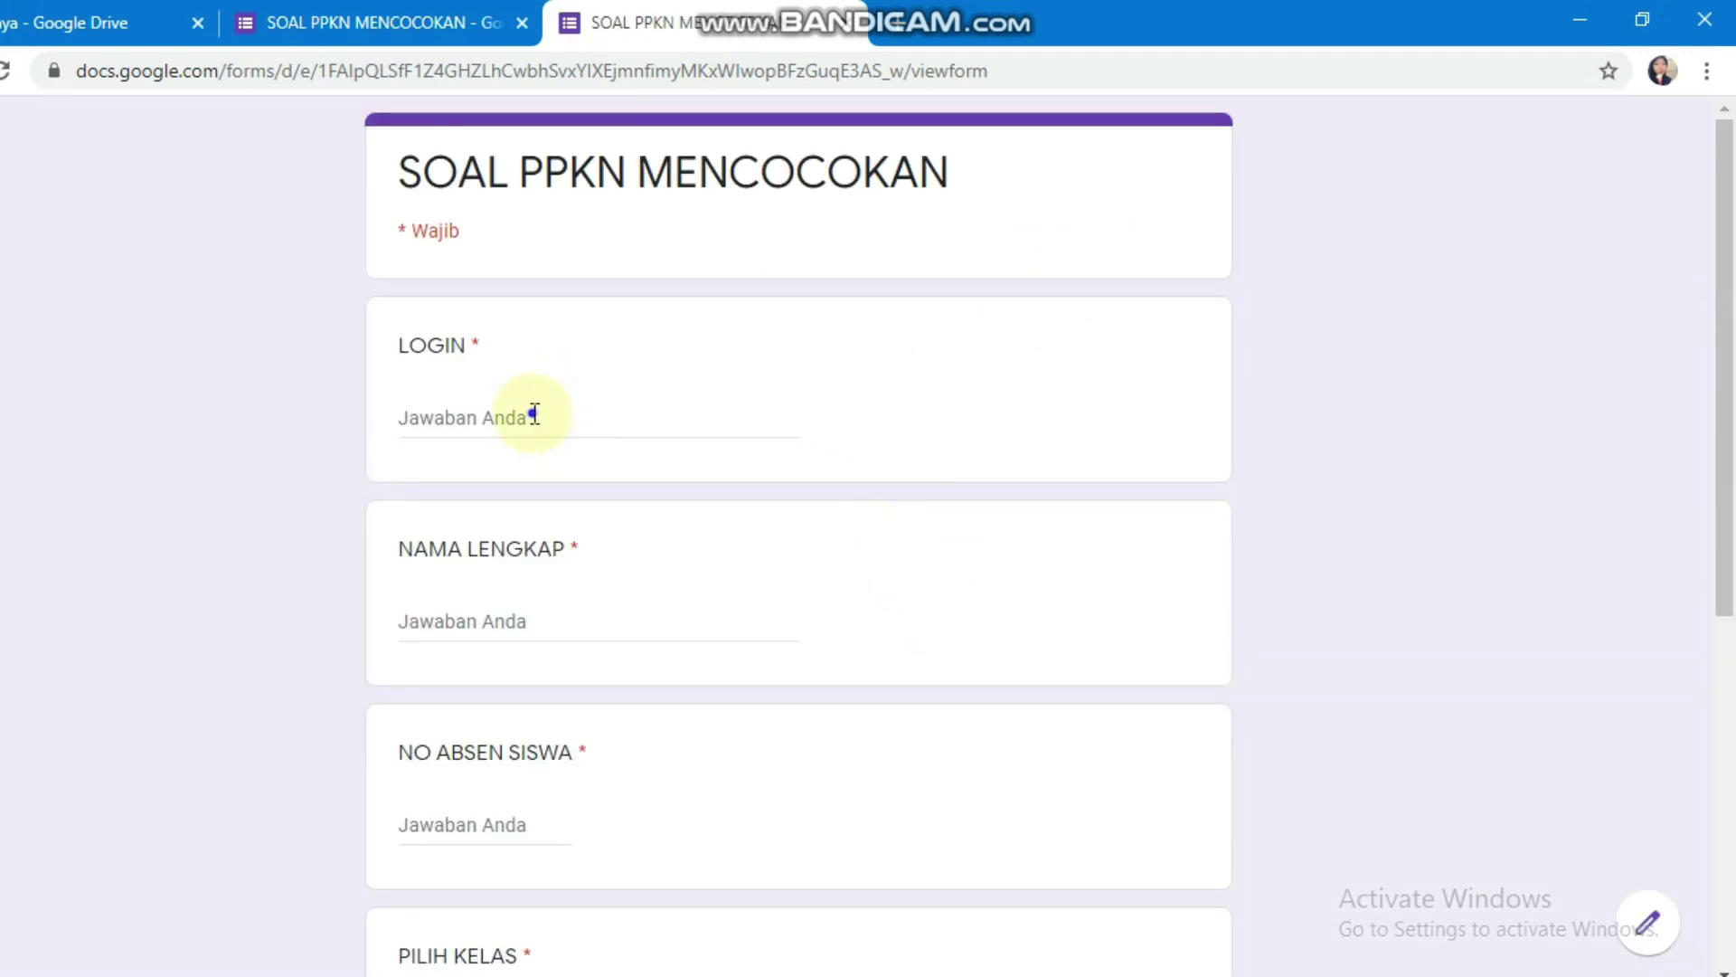
left_click(534, 414)
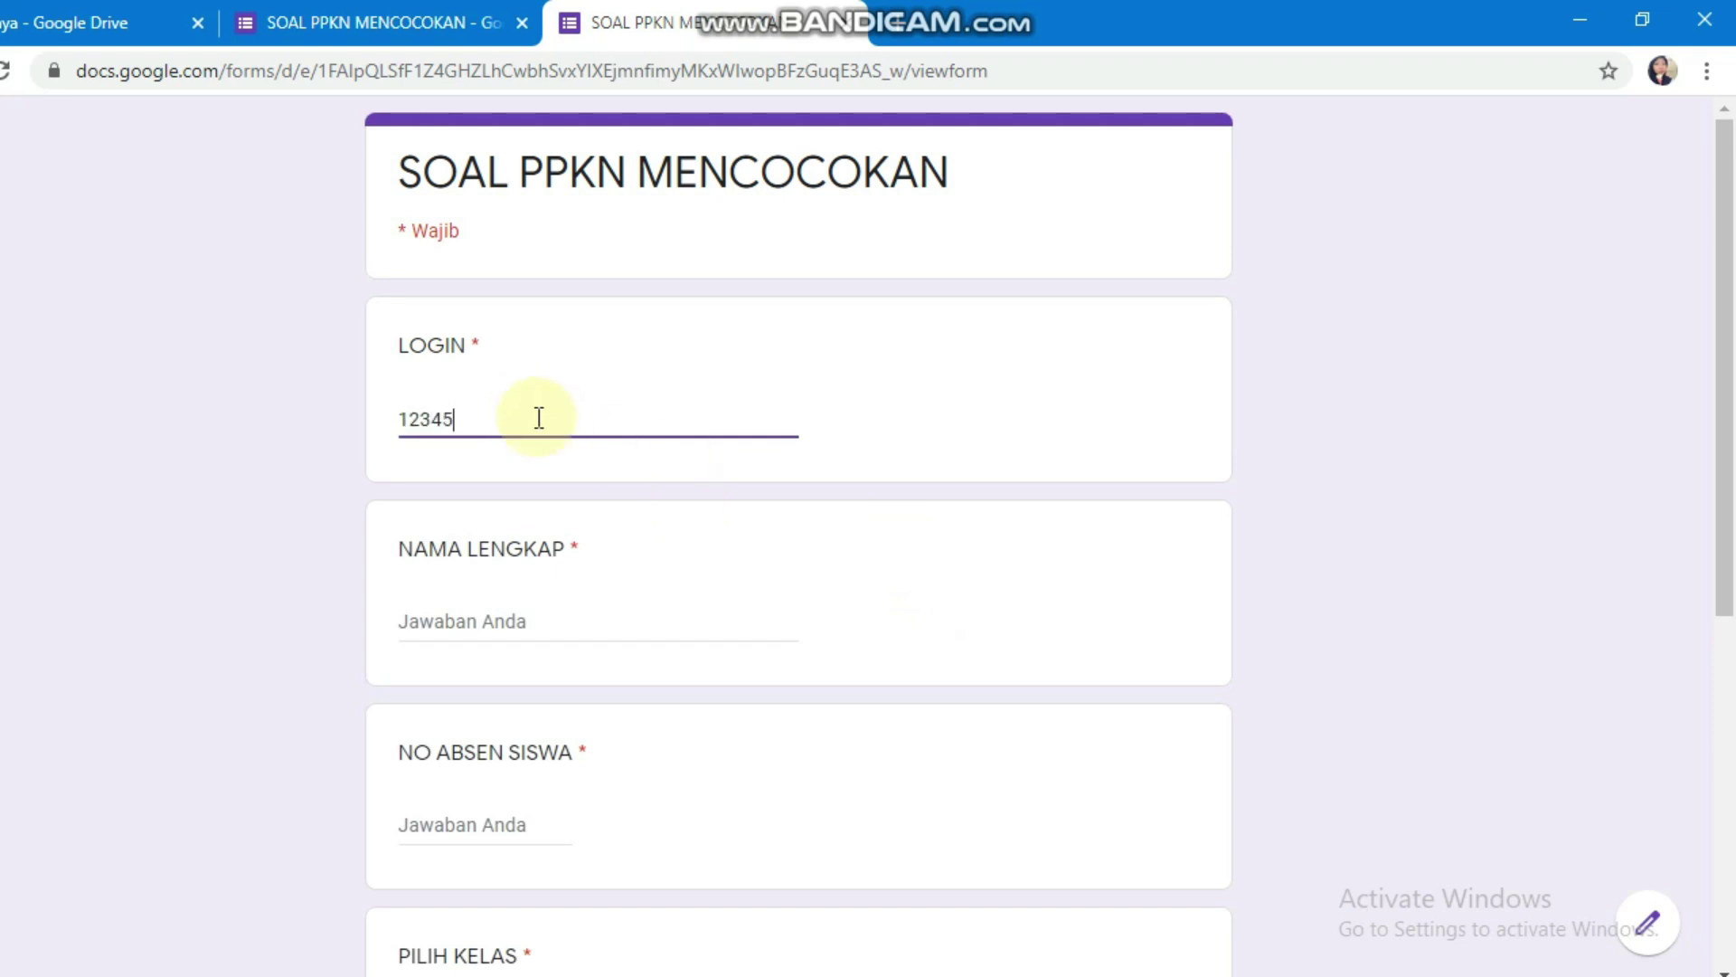
left_click(511, 622)
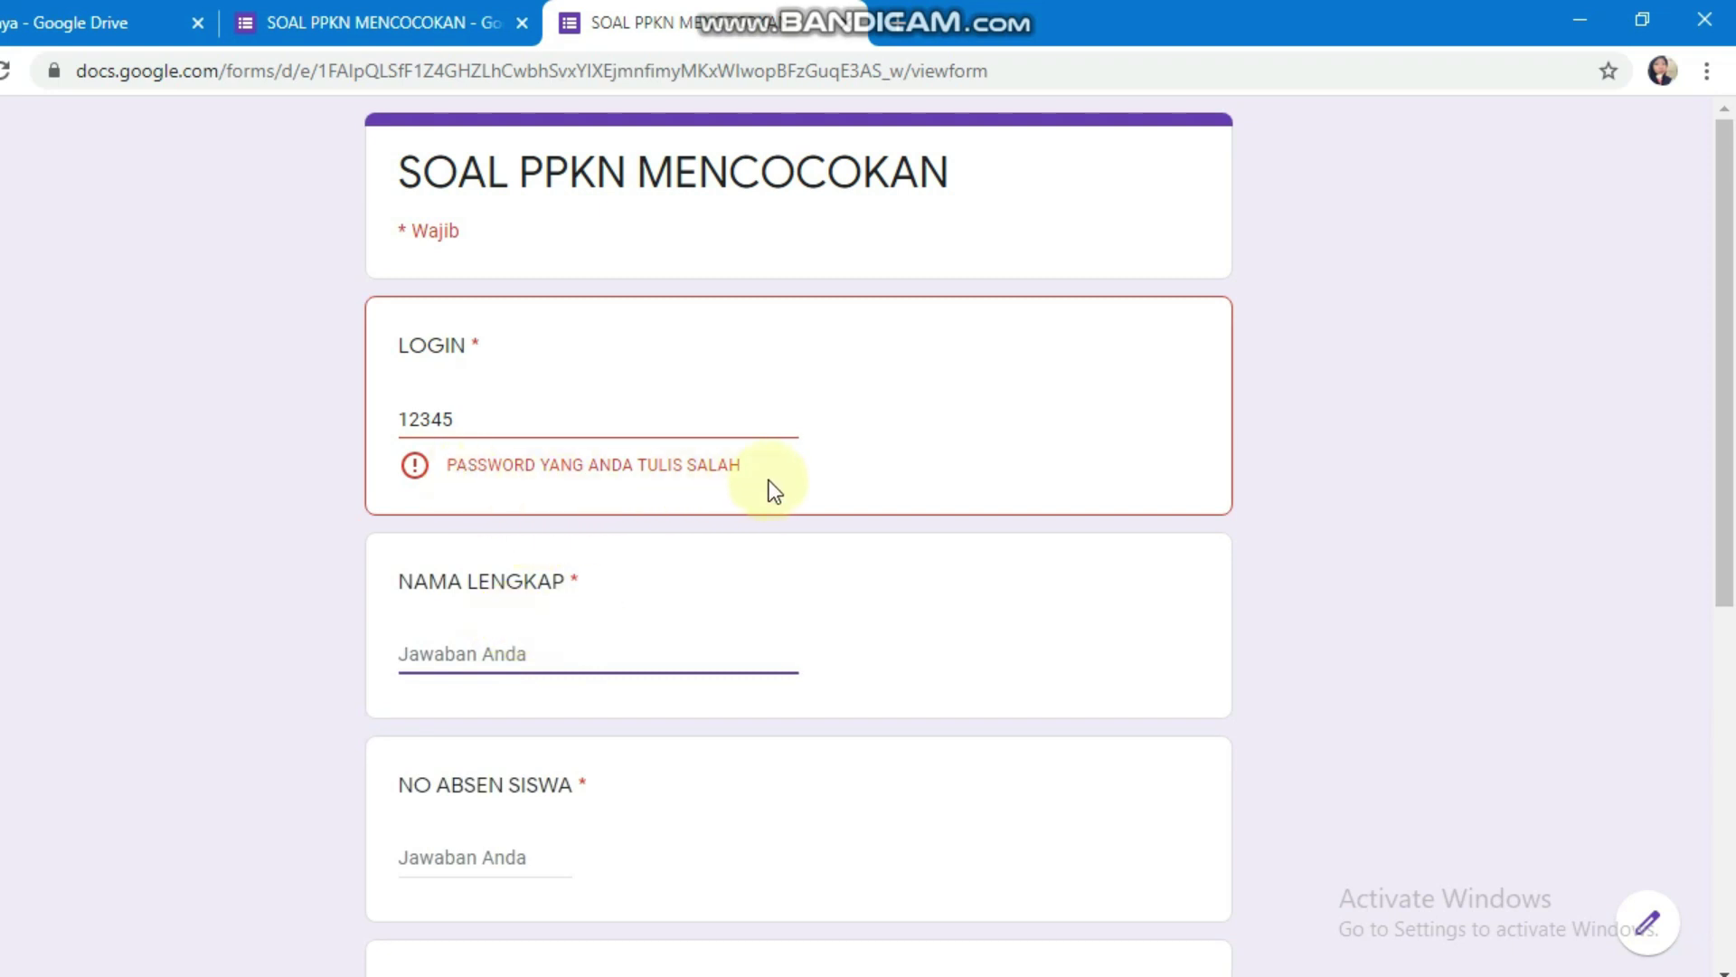
left_click(516, 418)
type("6")
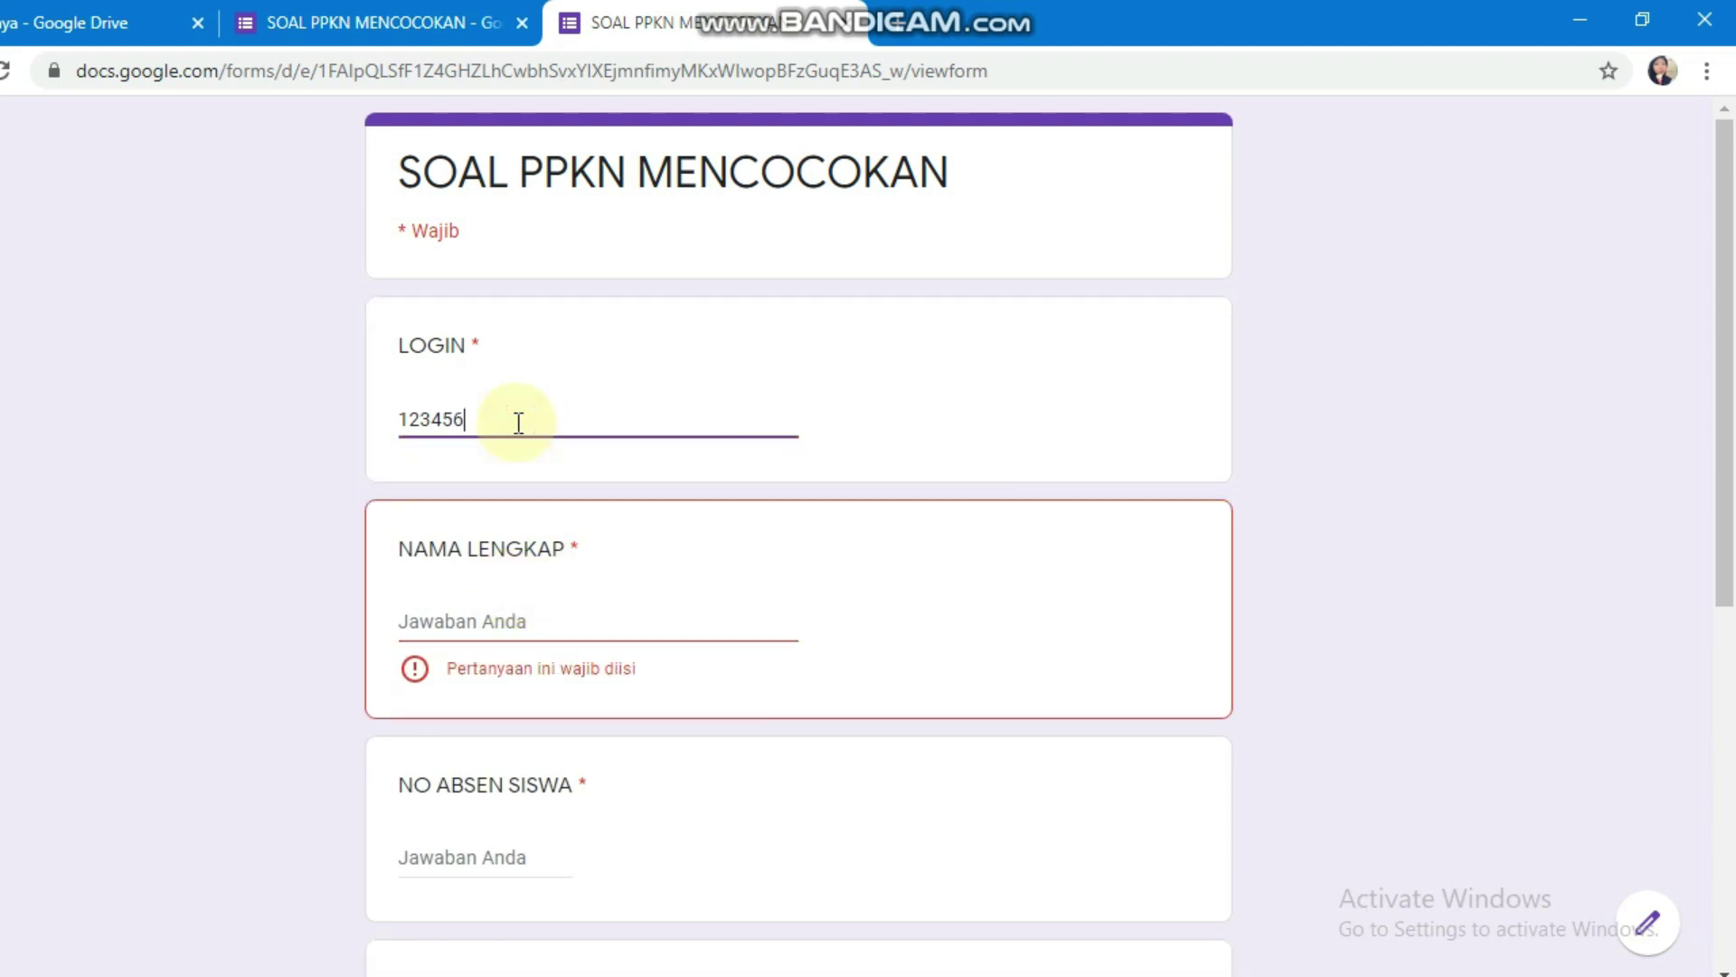
left_click(434, 622)
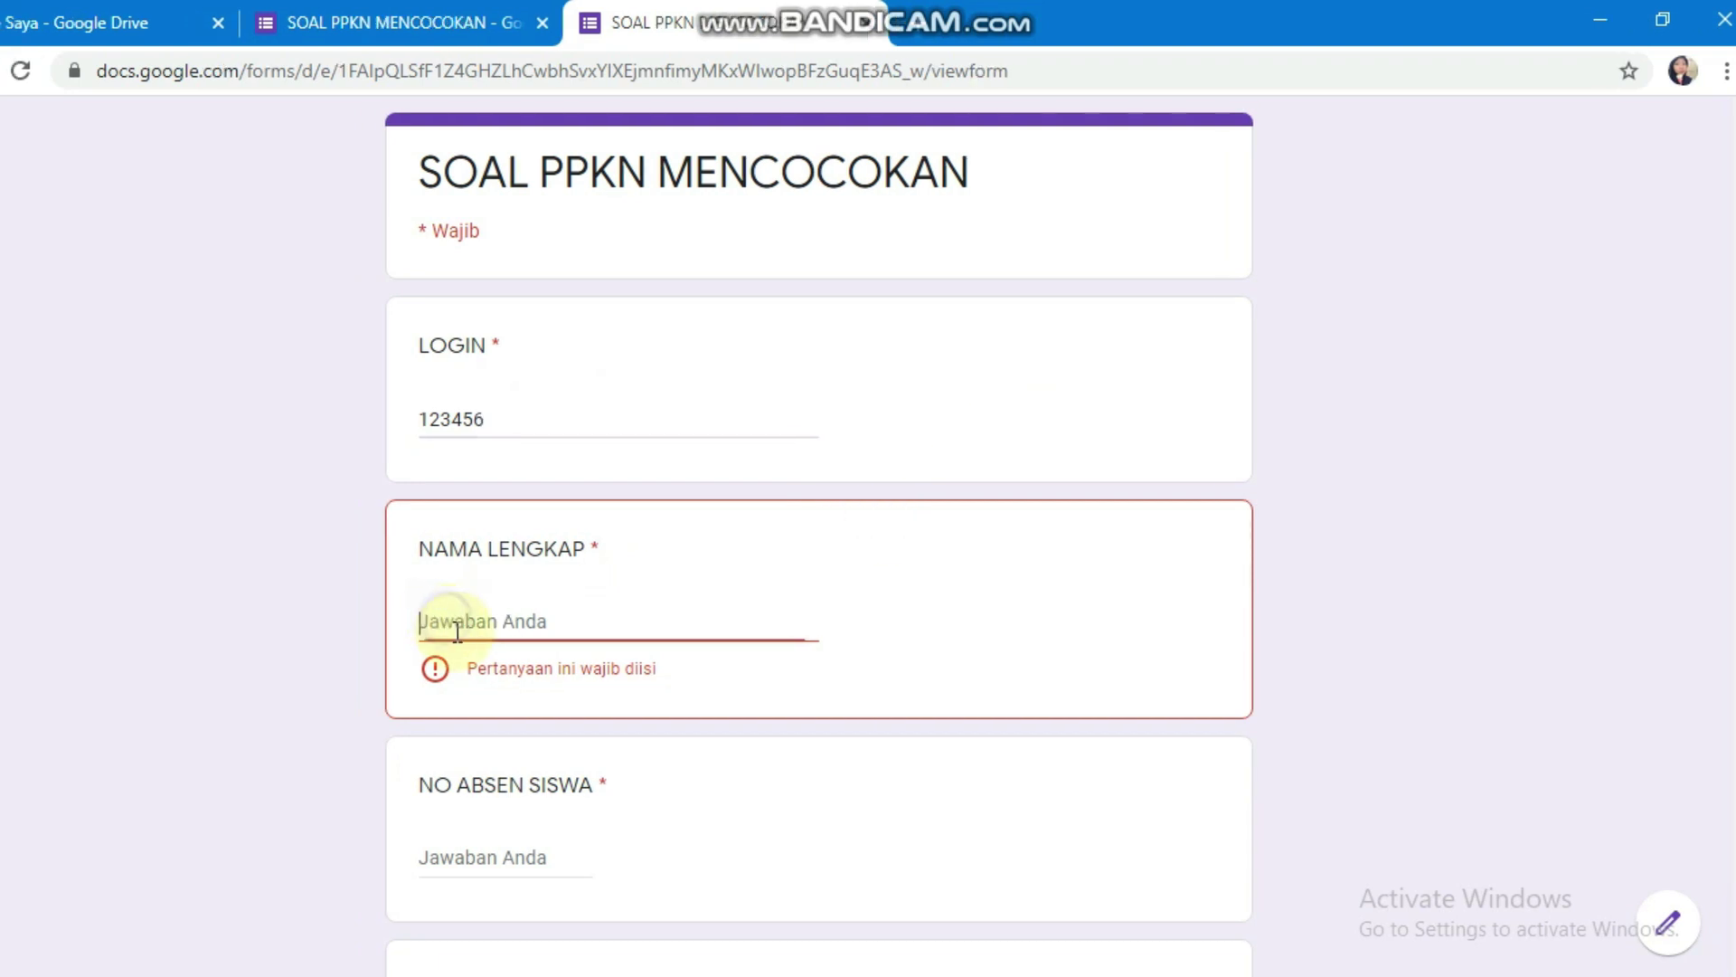
type("ANDI")
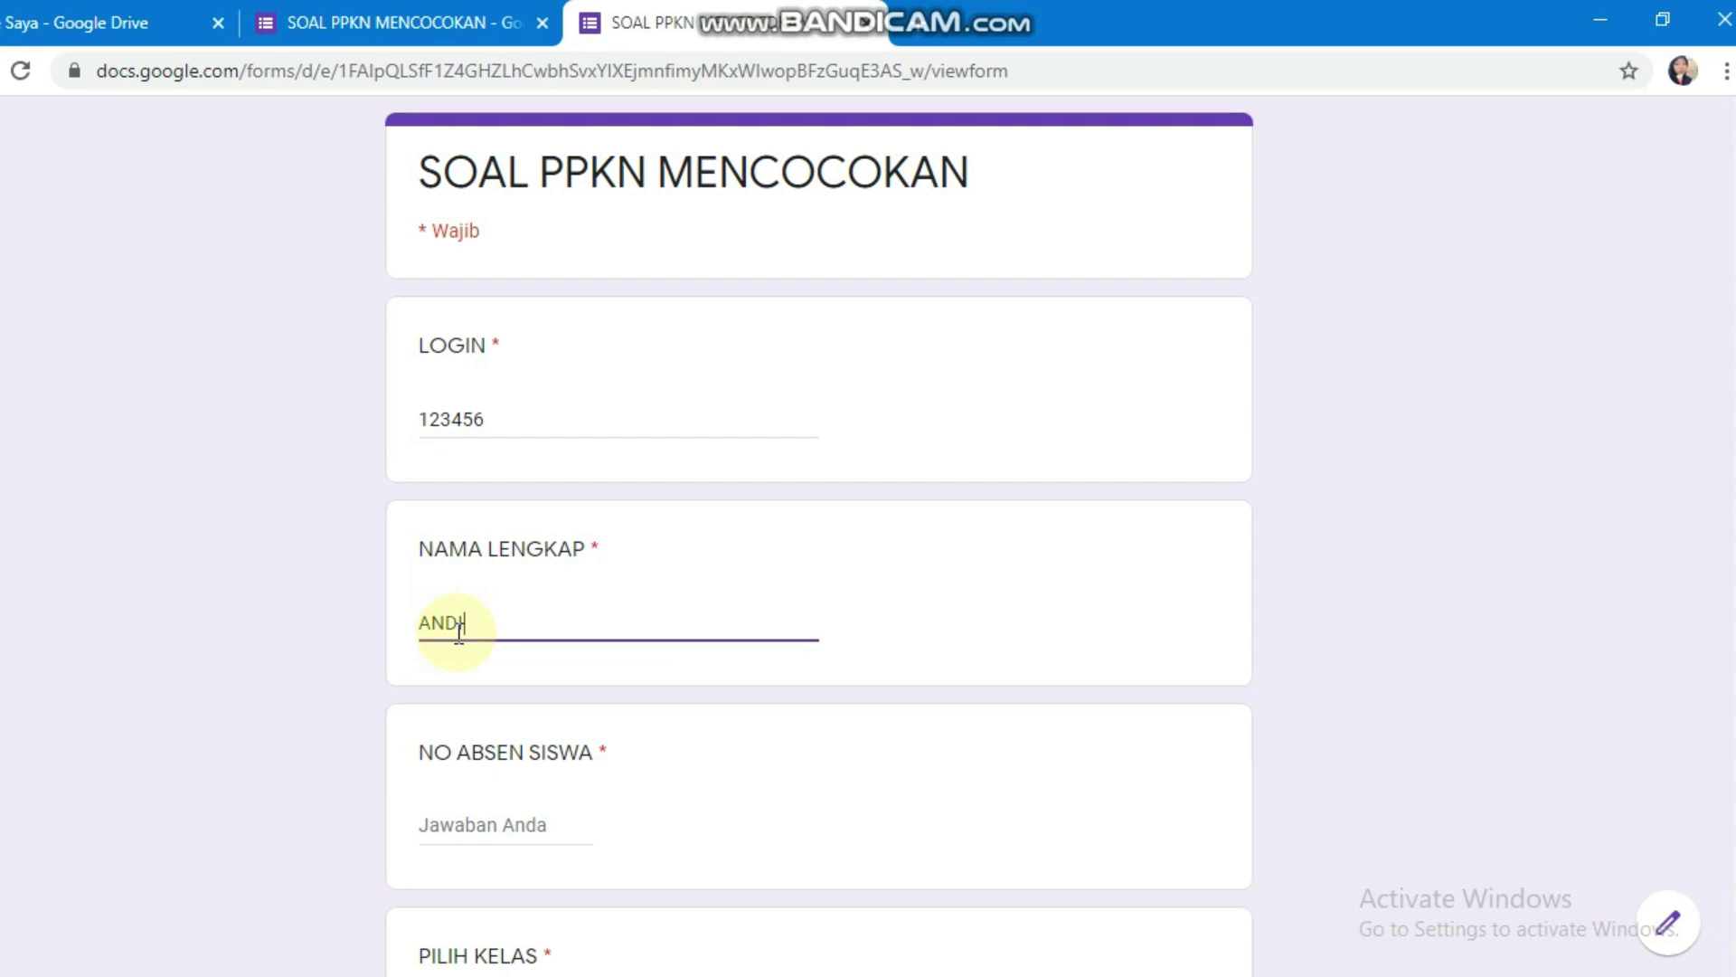
scroll(647, 574, "down", 4)
left_click(529, 416)
type("1")
left_click(543, 638)
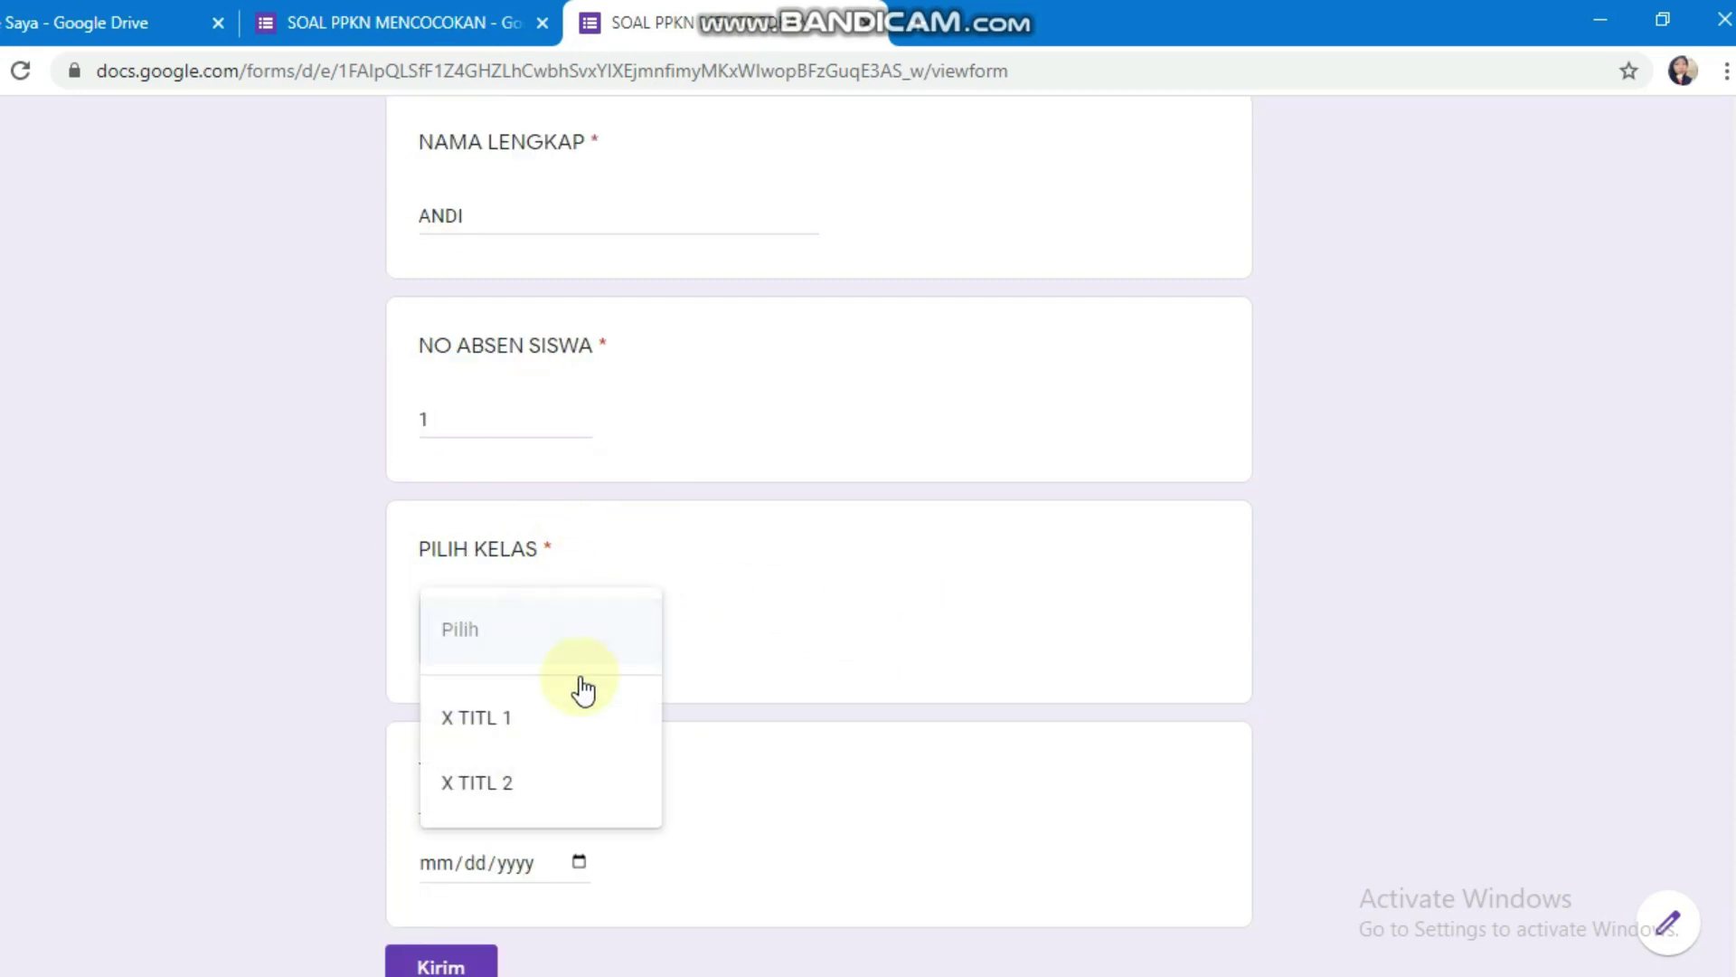
left_click(531, 714)
scroll(615, 653, "down", 2)
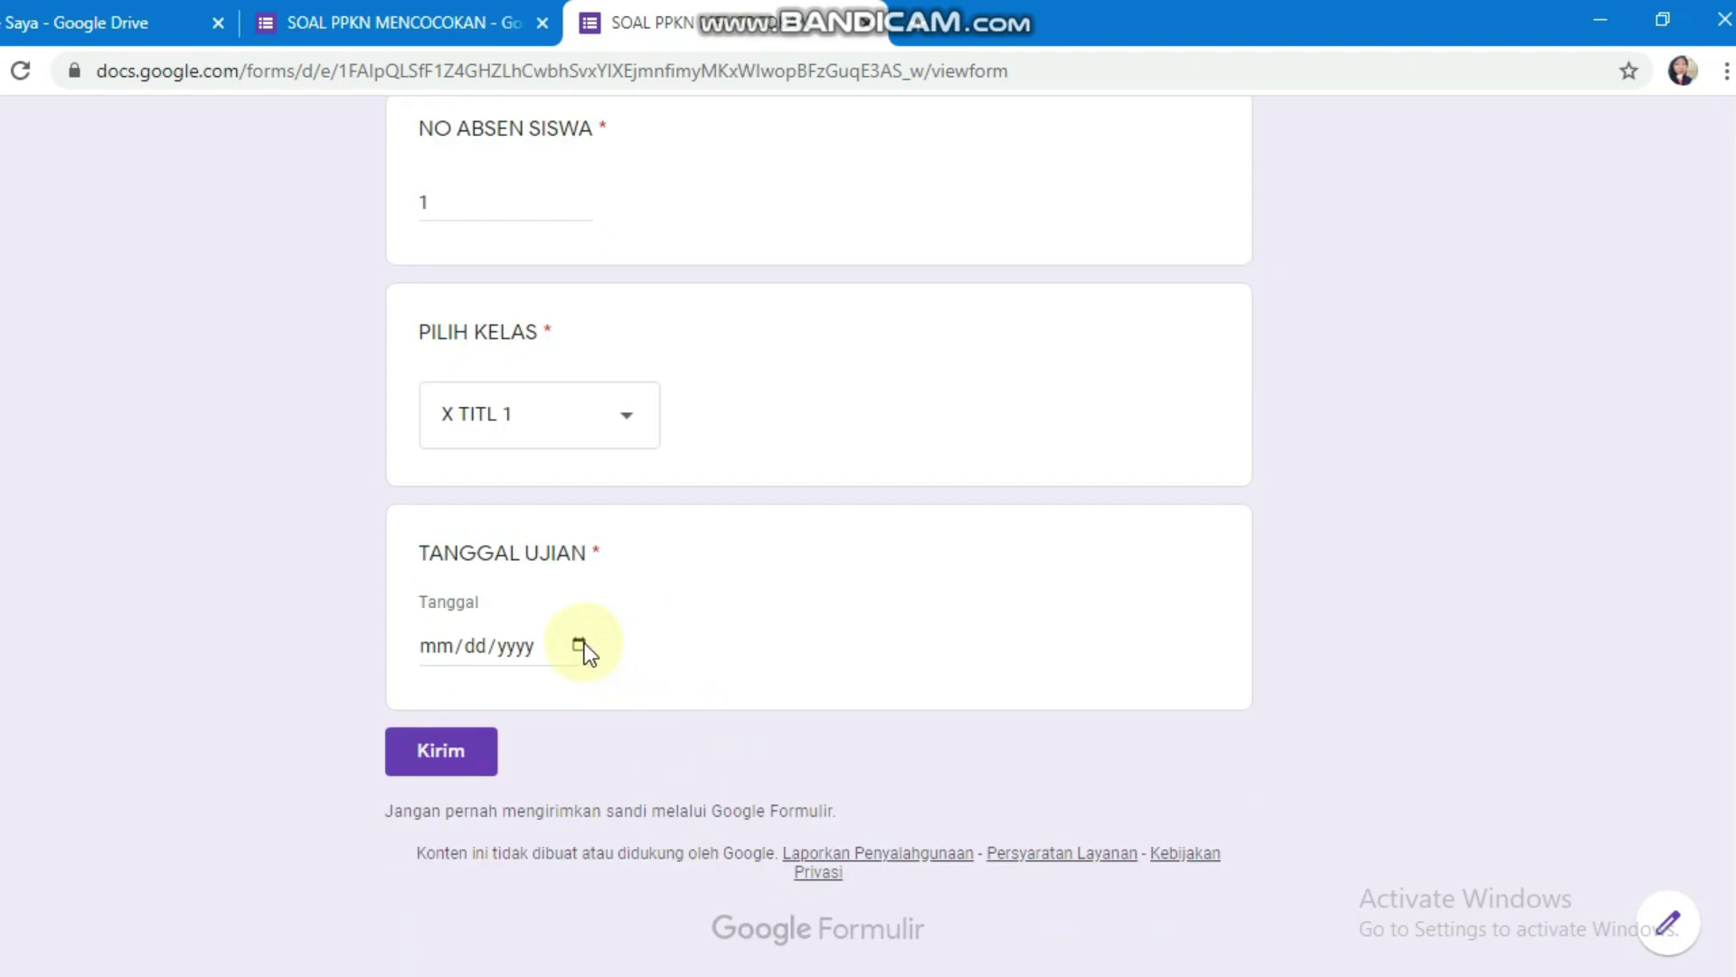
left_click(579, 644)
left_click(1001, 572)
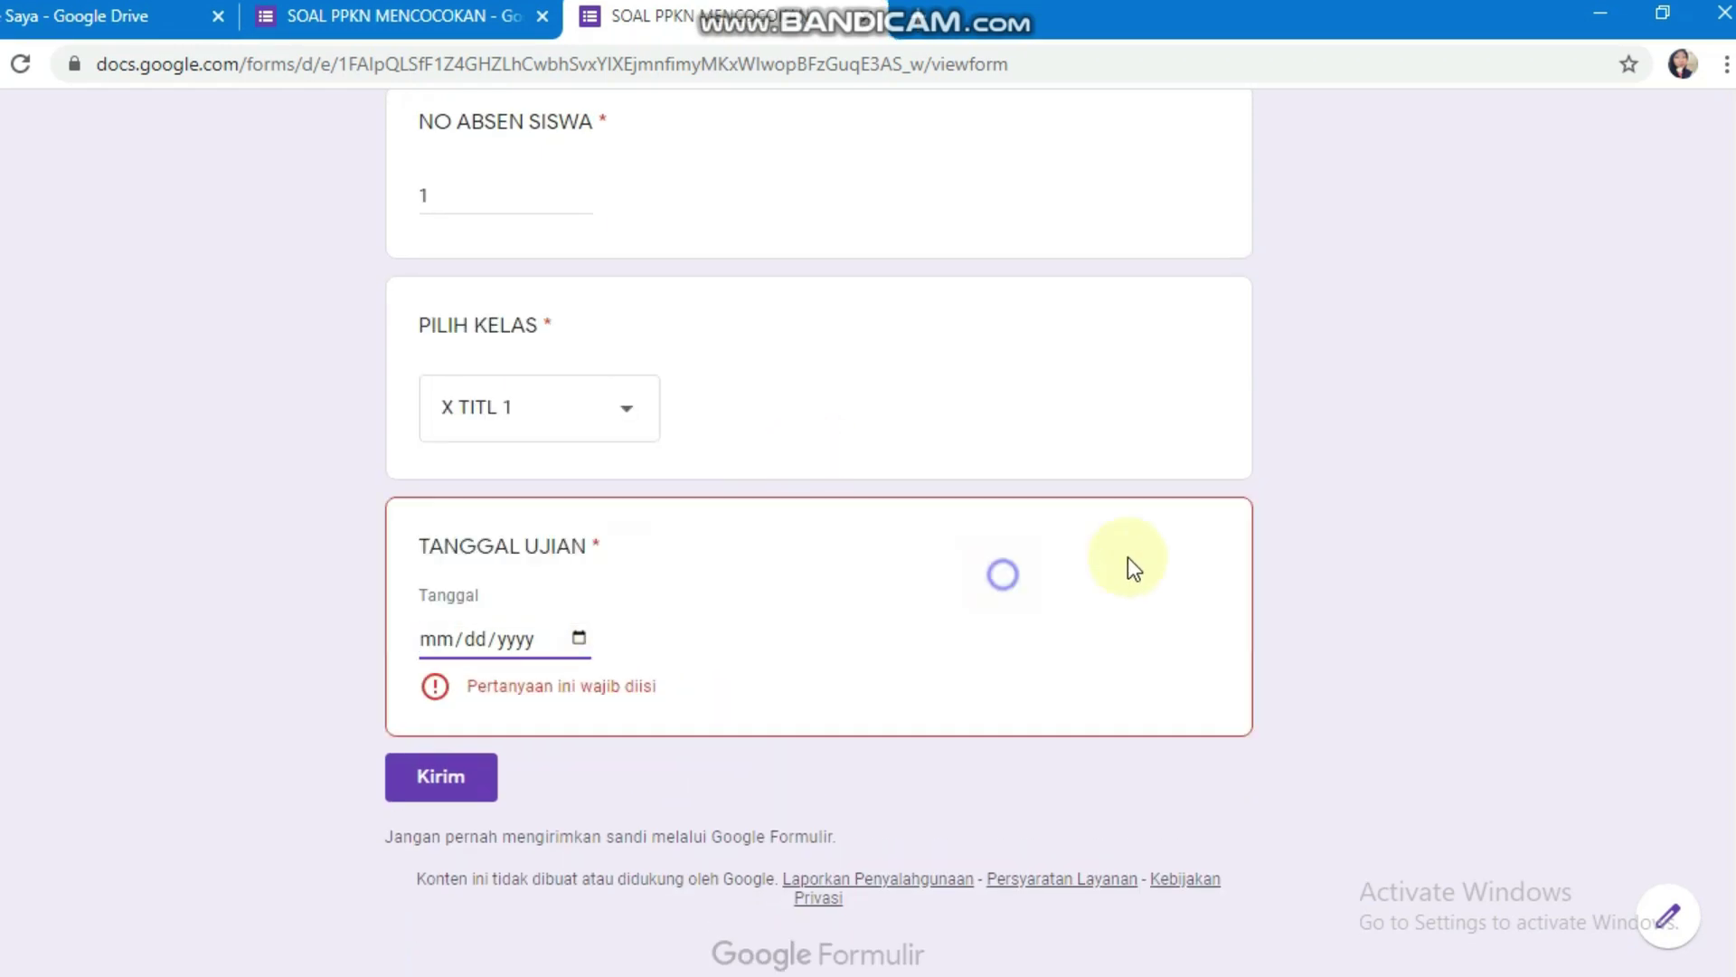
scroll(1163, 536, "up", 7)
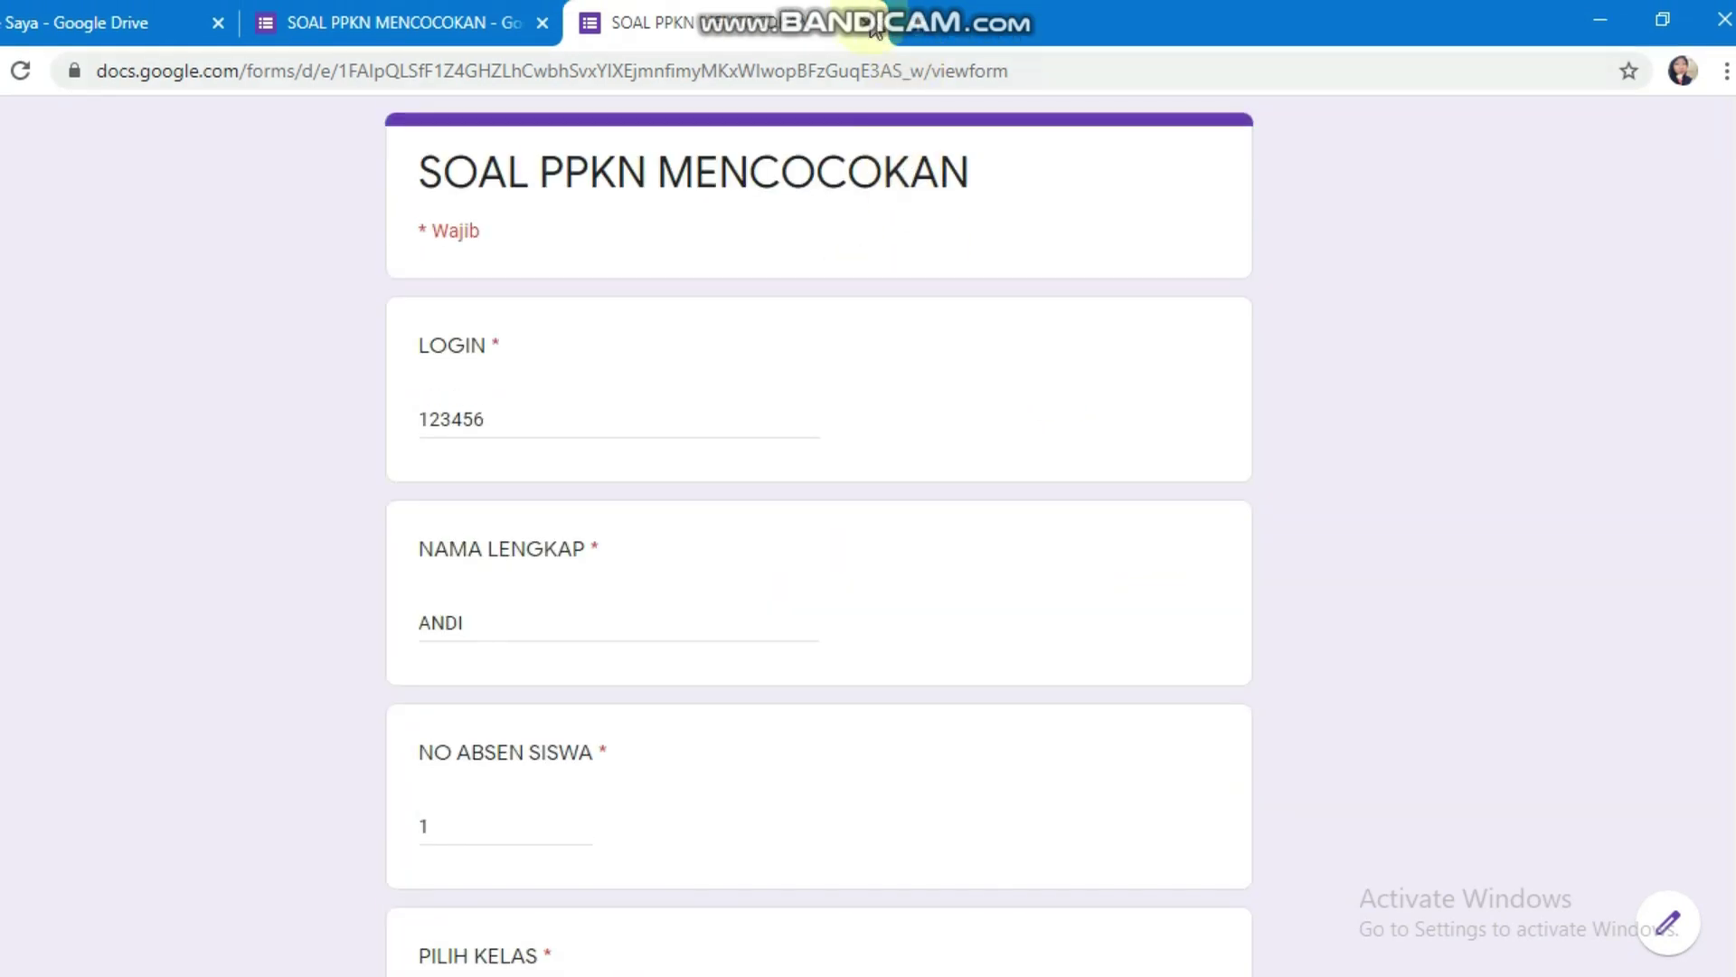
left_click(867, 26)
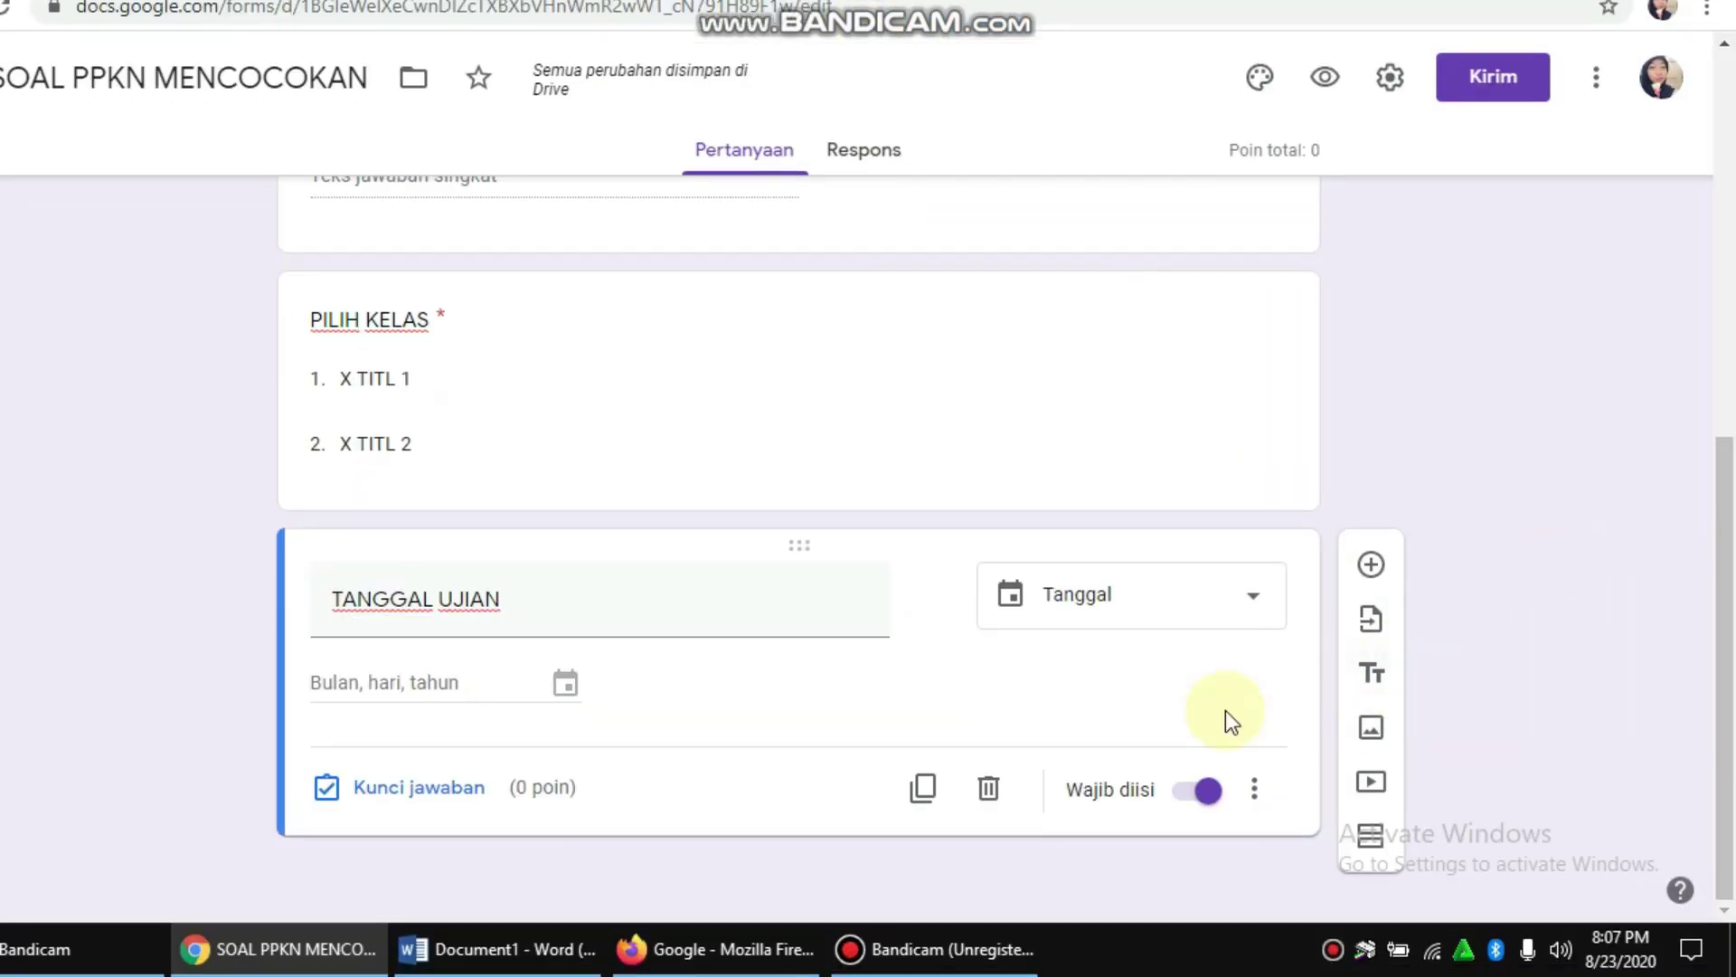
Step: Bring up the Word document and scroll through the PPKN matching table
mouse_move(514, 961)
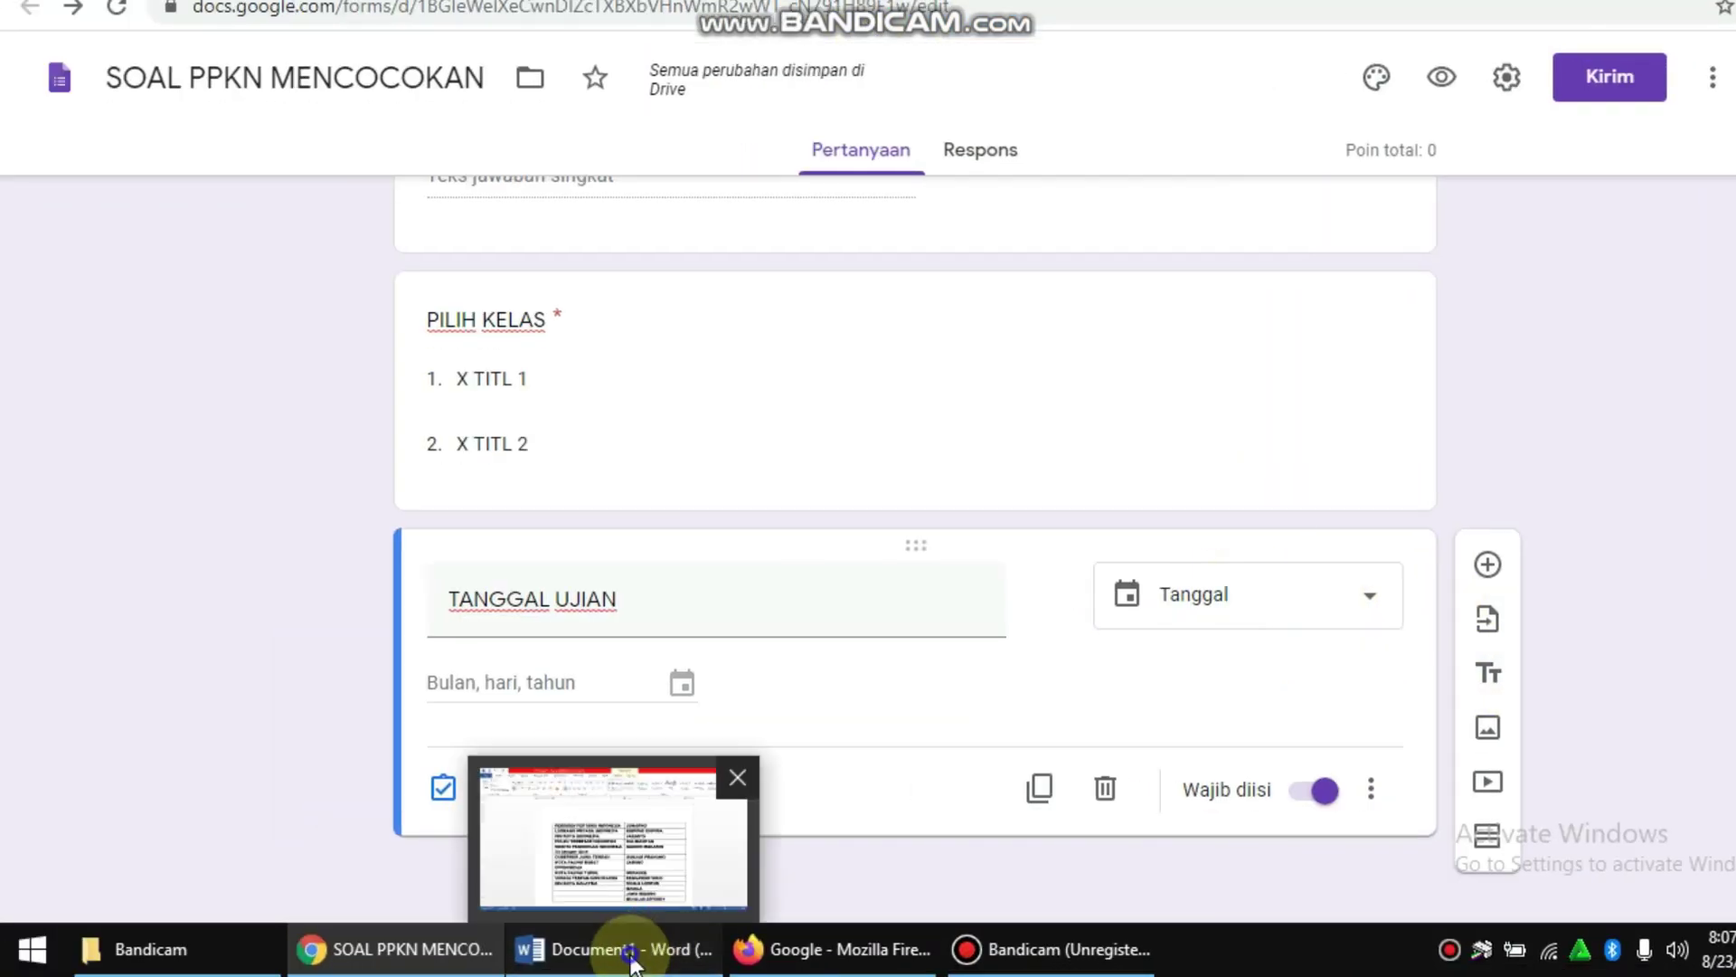
left_click(630, 961)
scroll(950, 570, "down", 2)
scroll(1040, 563, "up", 1)
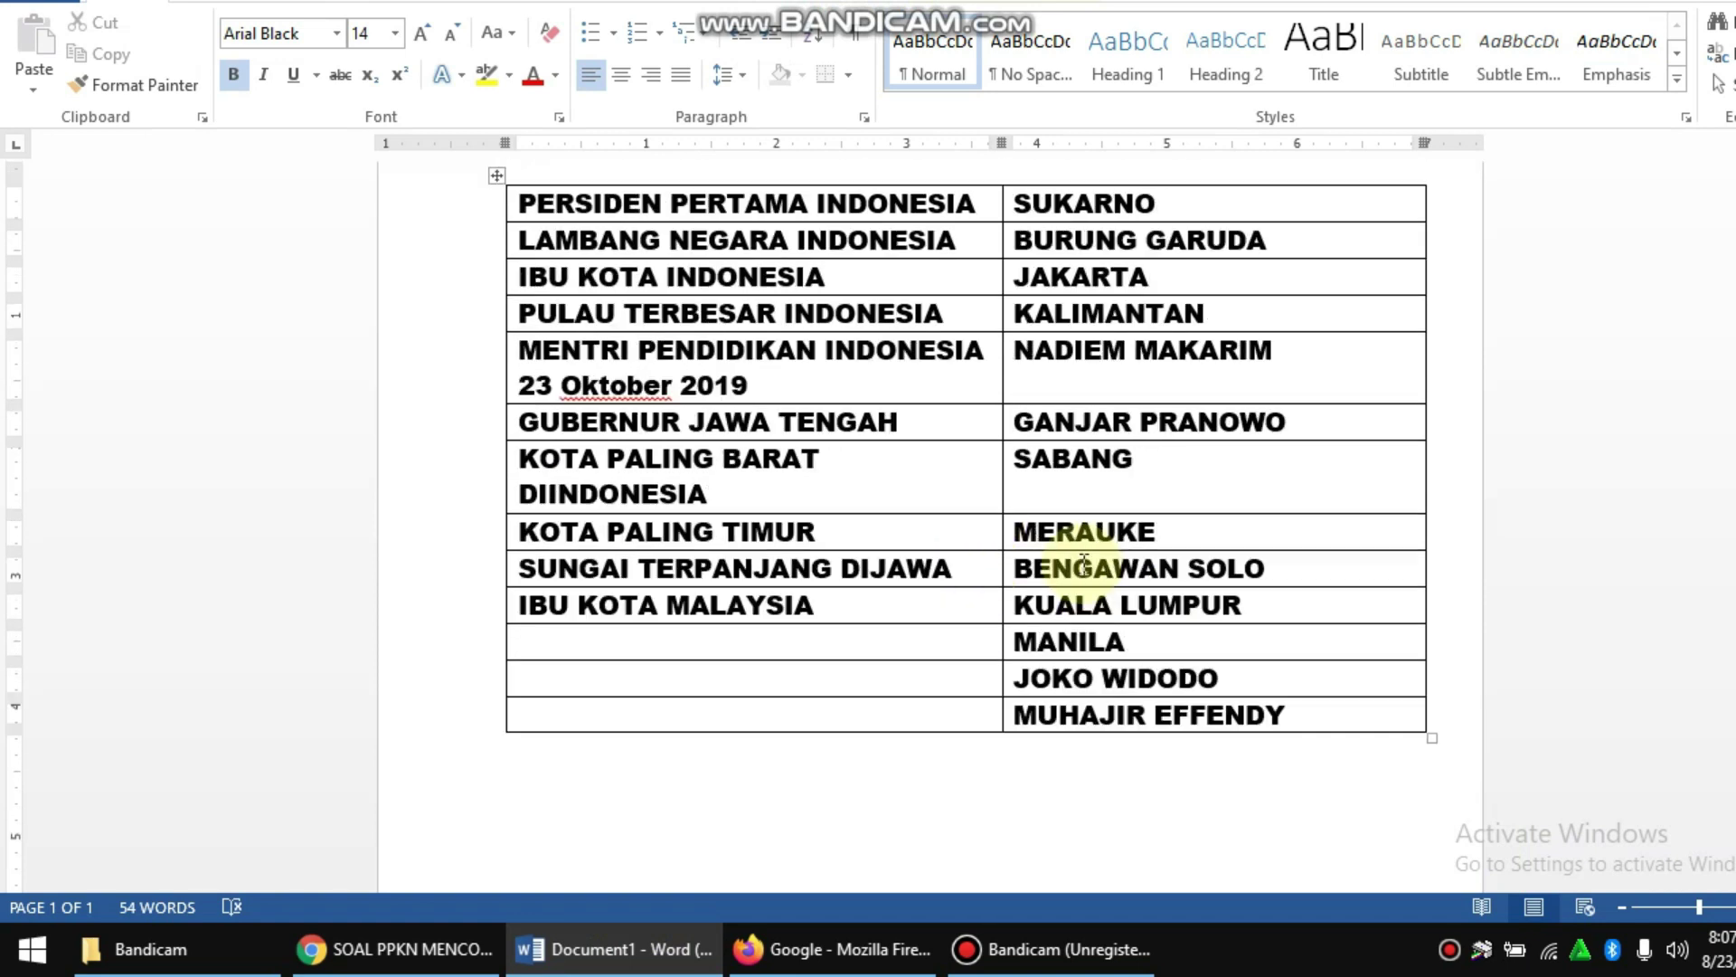
scroll(1085, 561, "up", 1)
scroll(1058, 366, "down", 2)
scroll(1046, 362, "up", 2)
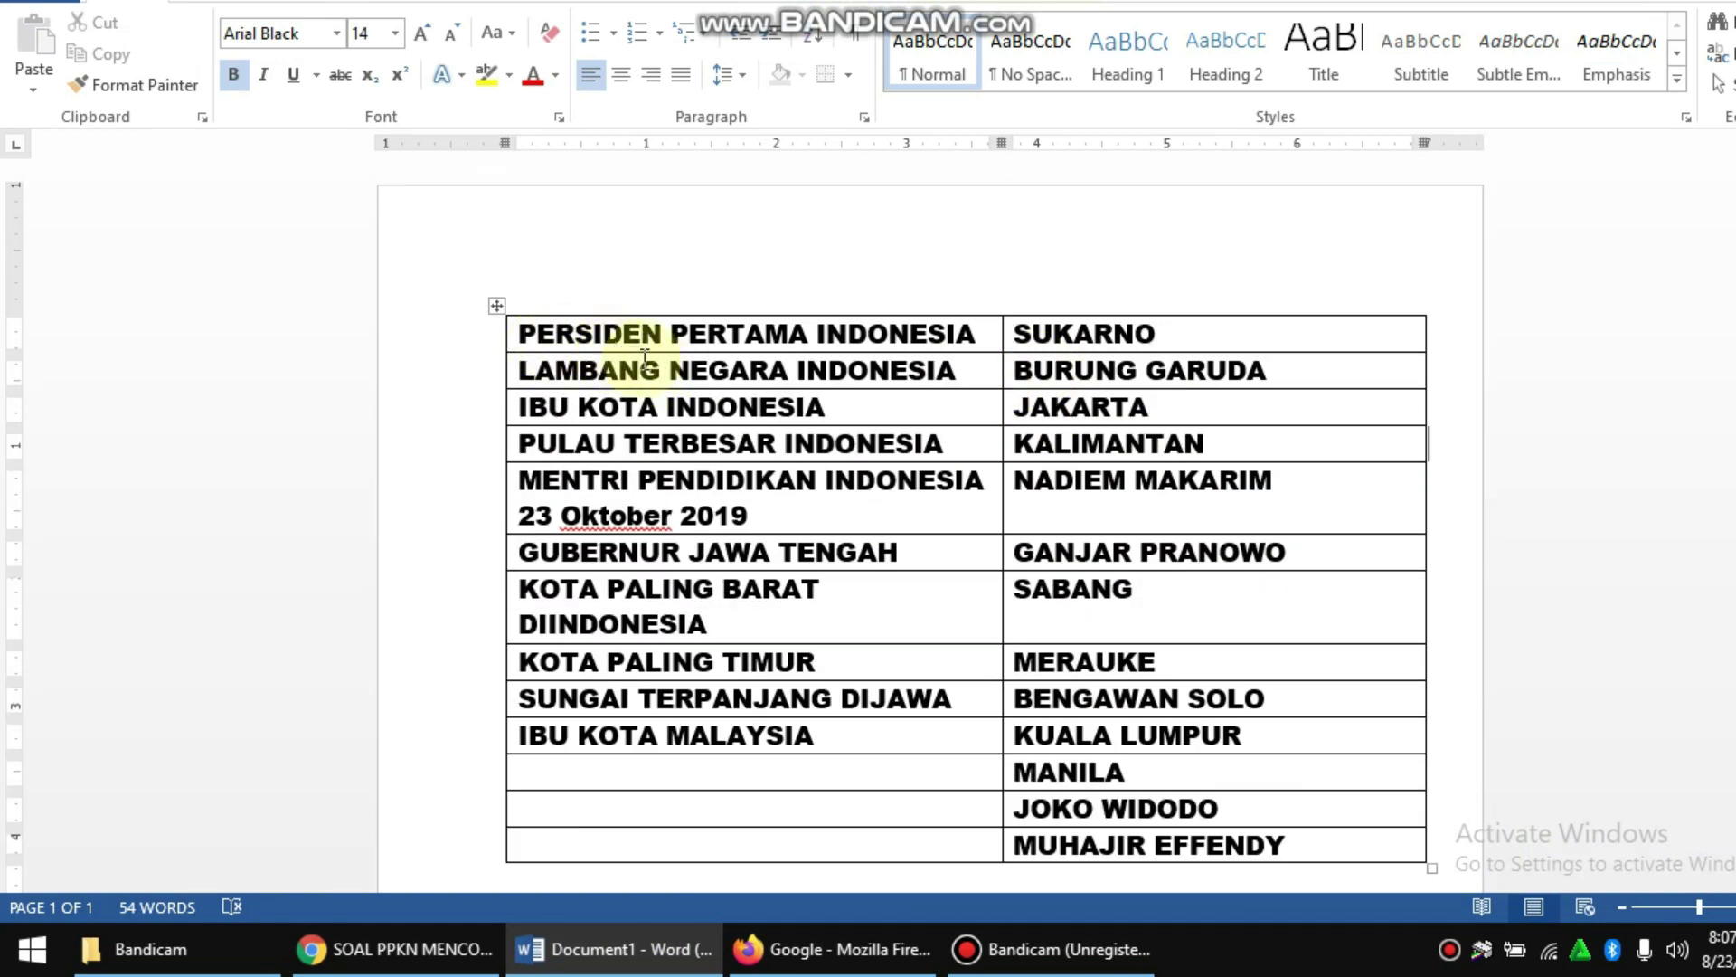
scroll(1013, 488, "down", 1)
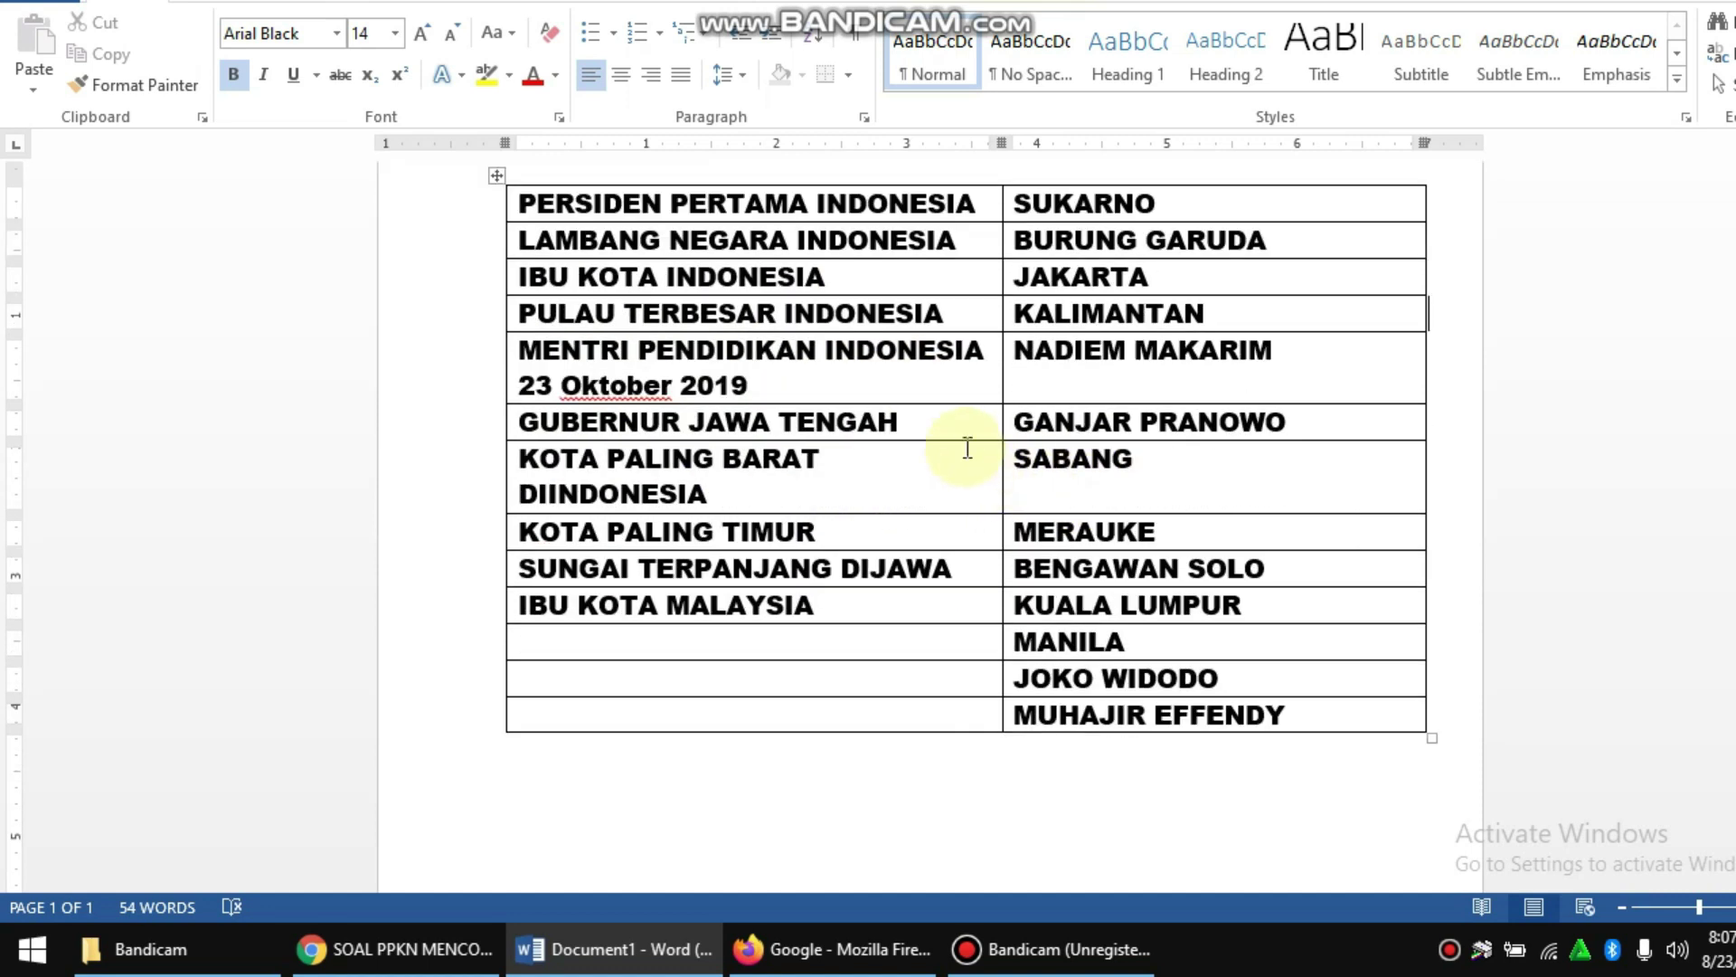
scroll(966, 447, "up", 1)
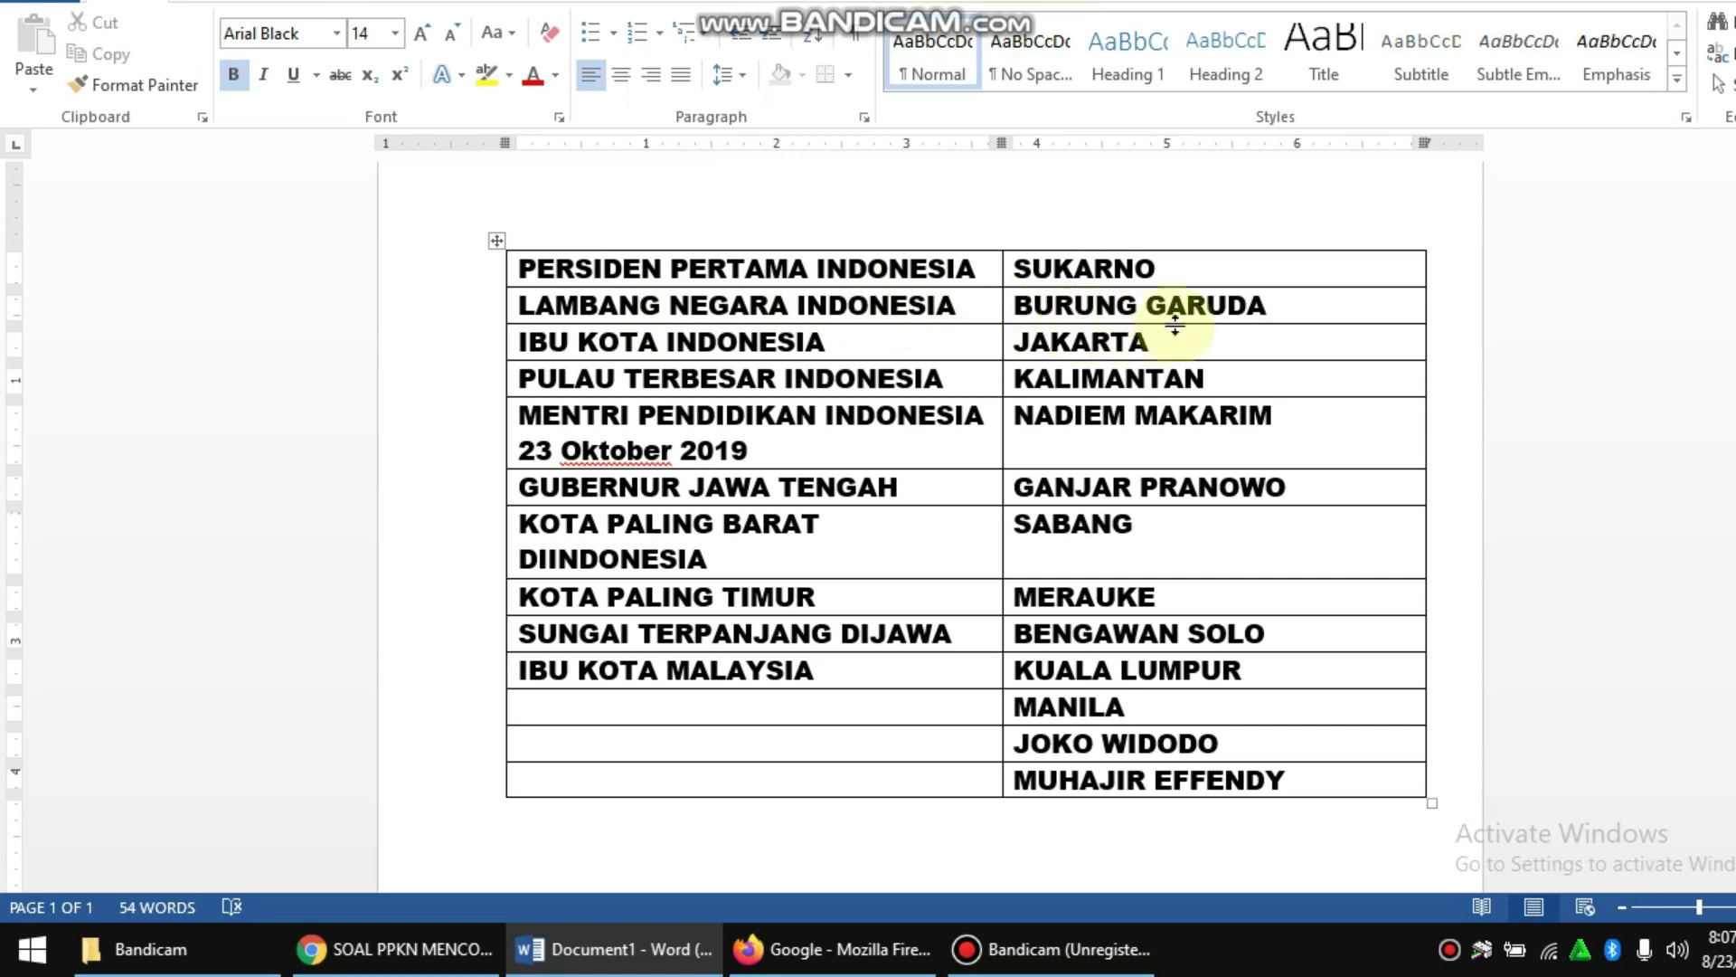
scroll(1158, 340, "down", 3)
scroll(1154, 337, "up", 2)
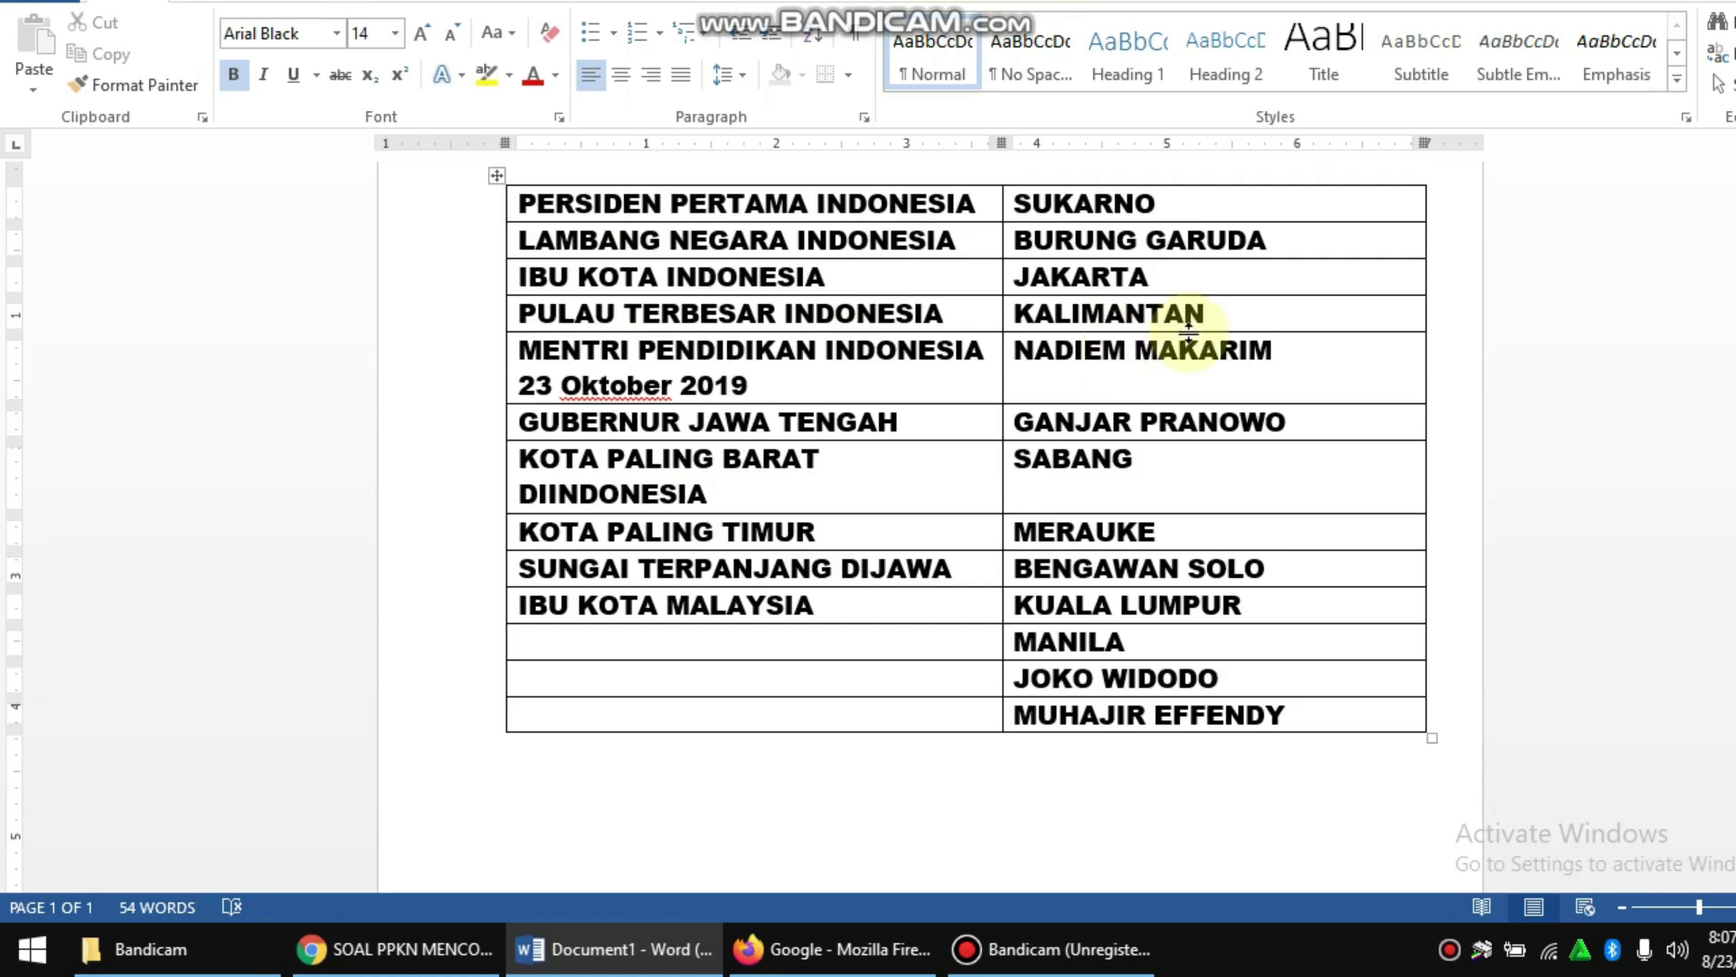
scroll(1156, 337, "down", 2)
scroll(1067, 362, "up", 5)
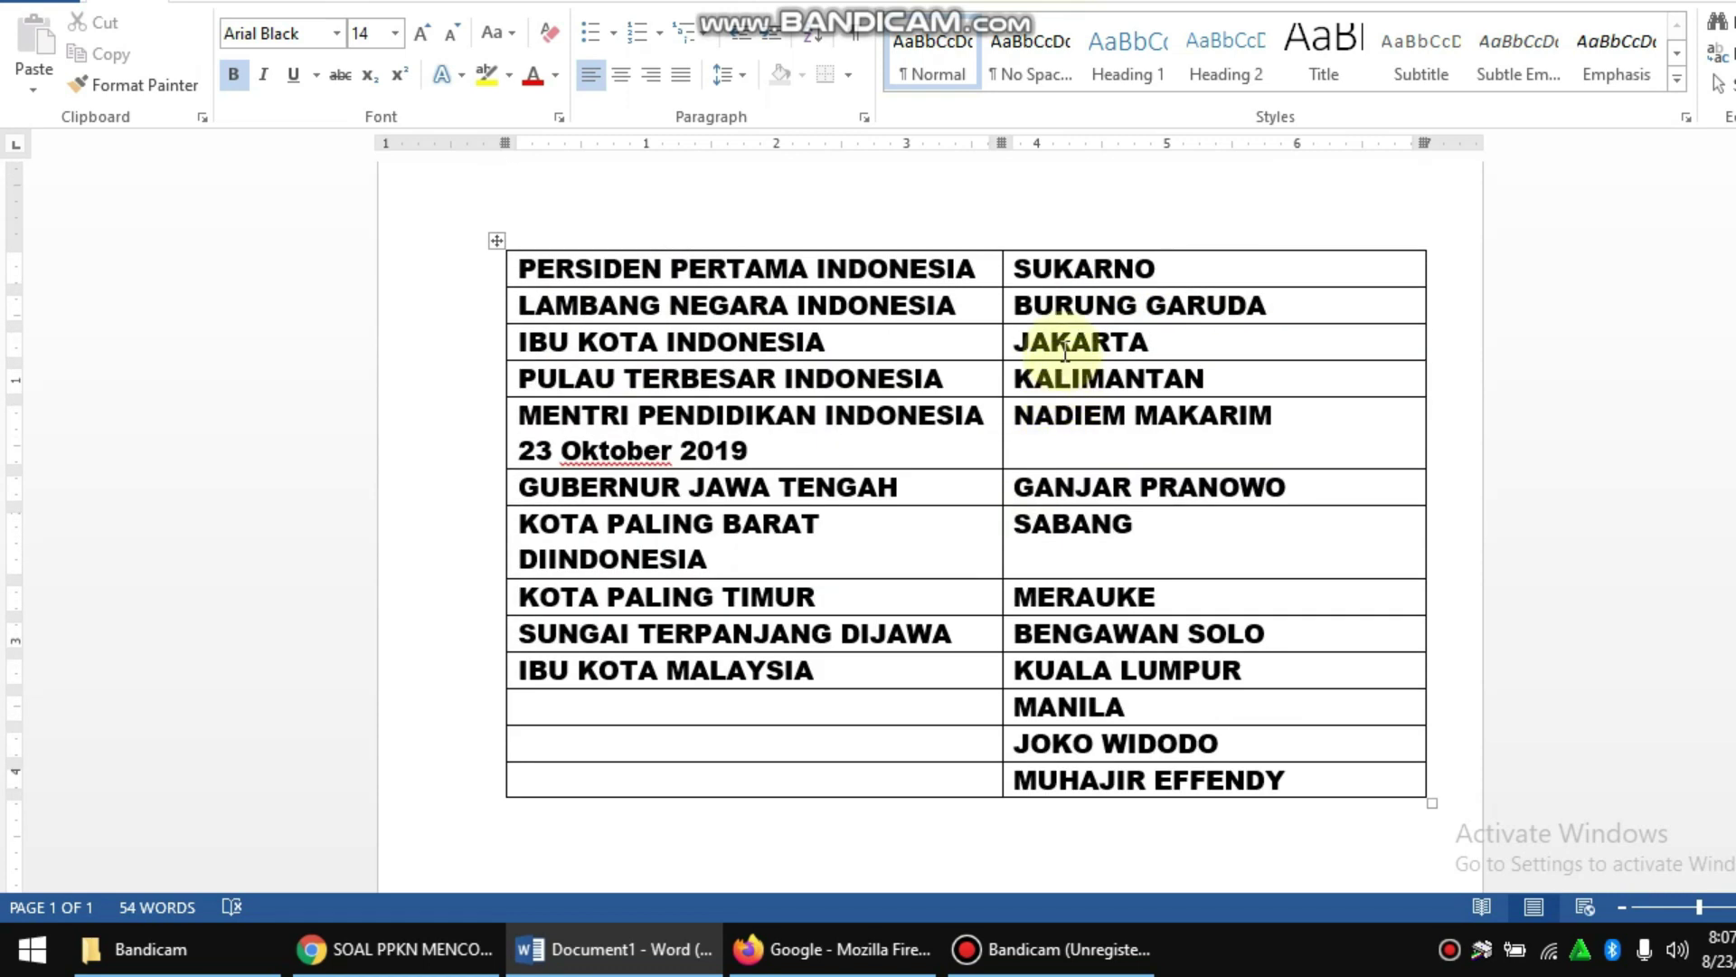
scroll(1085, 434, "down", 7)
scroll(995, 425, "up", 3)
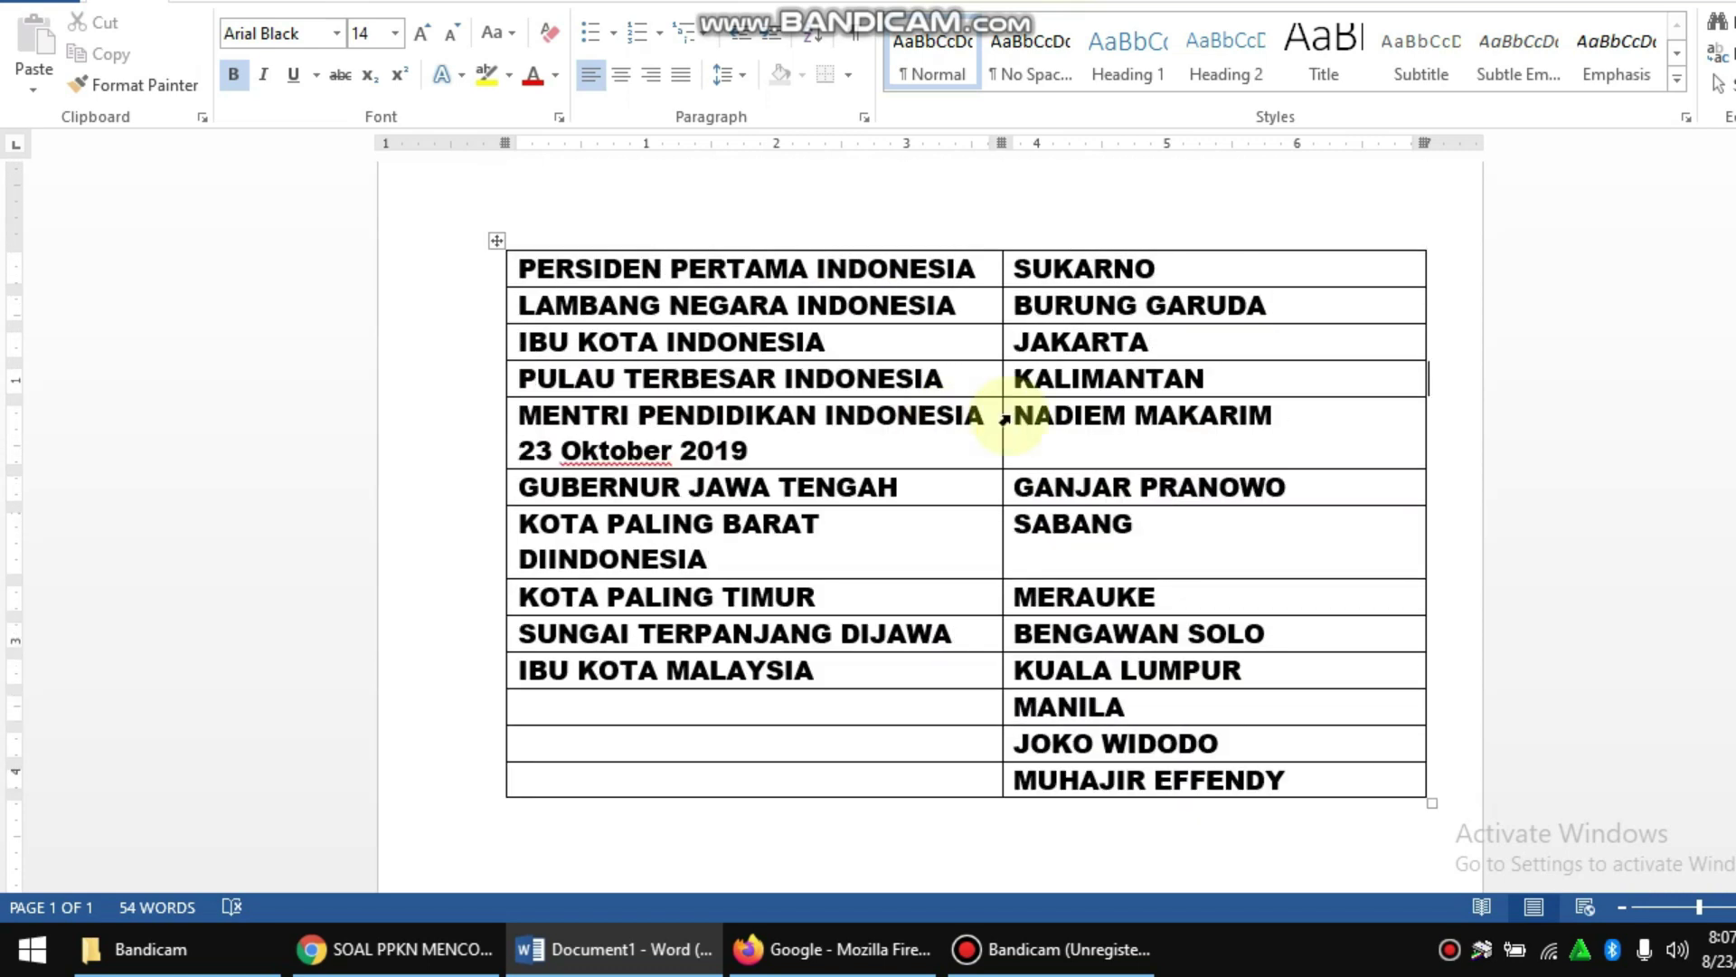
scroll(1058, 353, "down", 1)
Step: Place the cursor after GUBERNUR JAWA TENGAH and restore the Word window from full screen
left_click(983, 421)
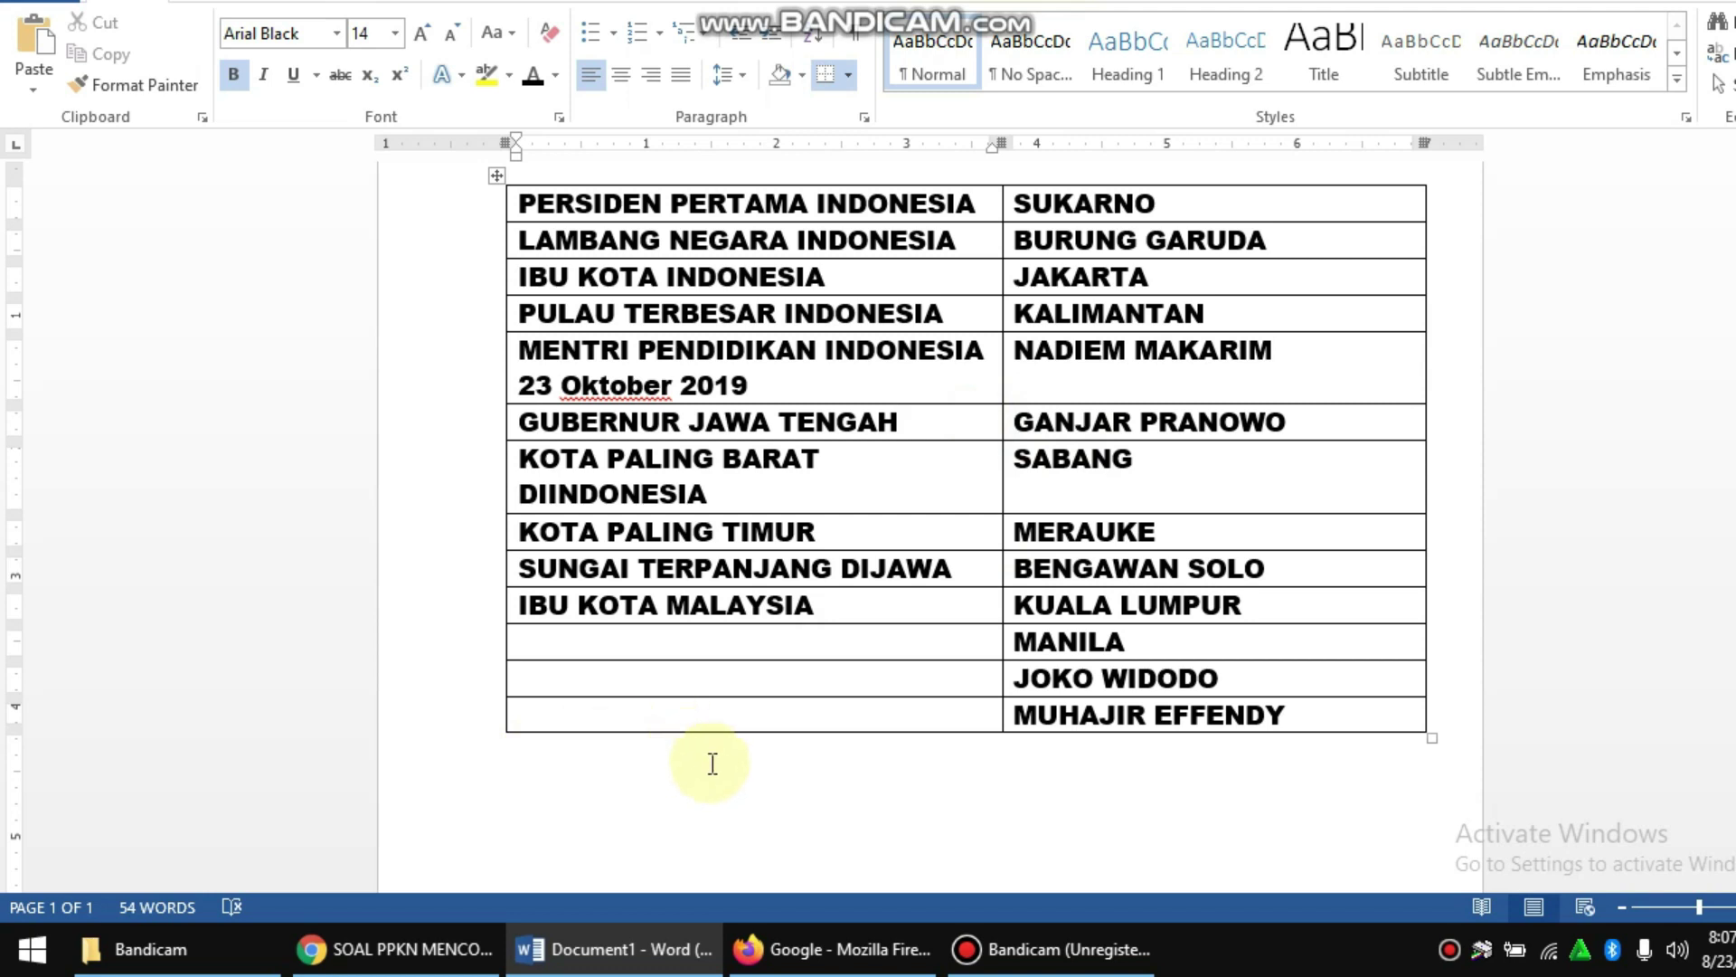
mouse_move(463, 948)
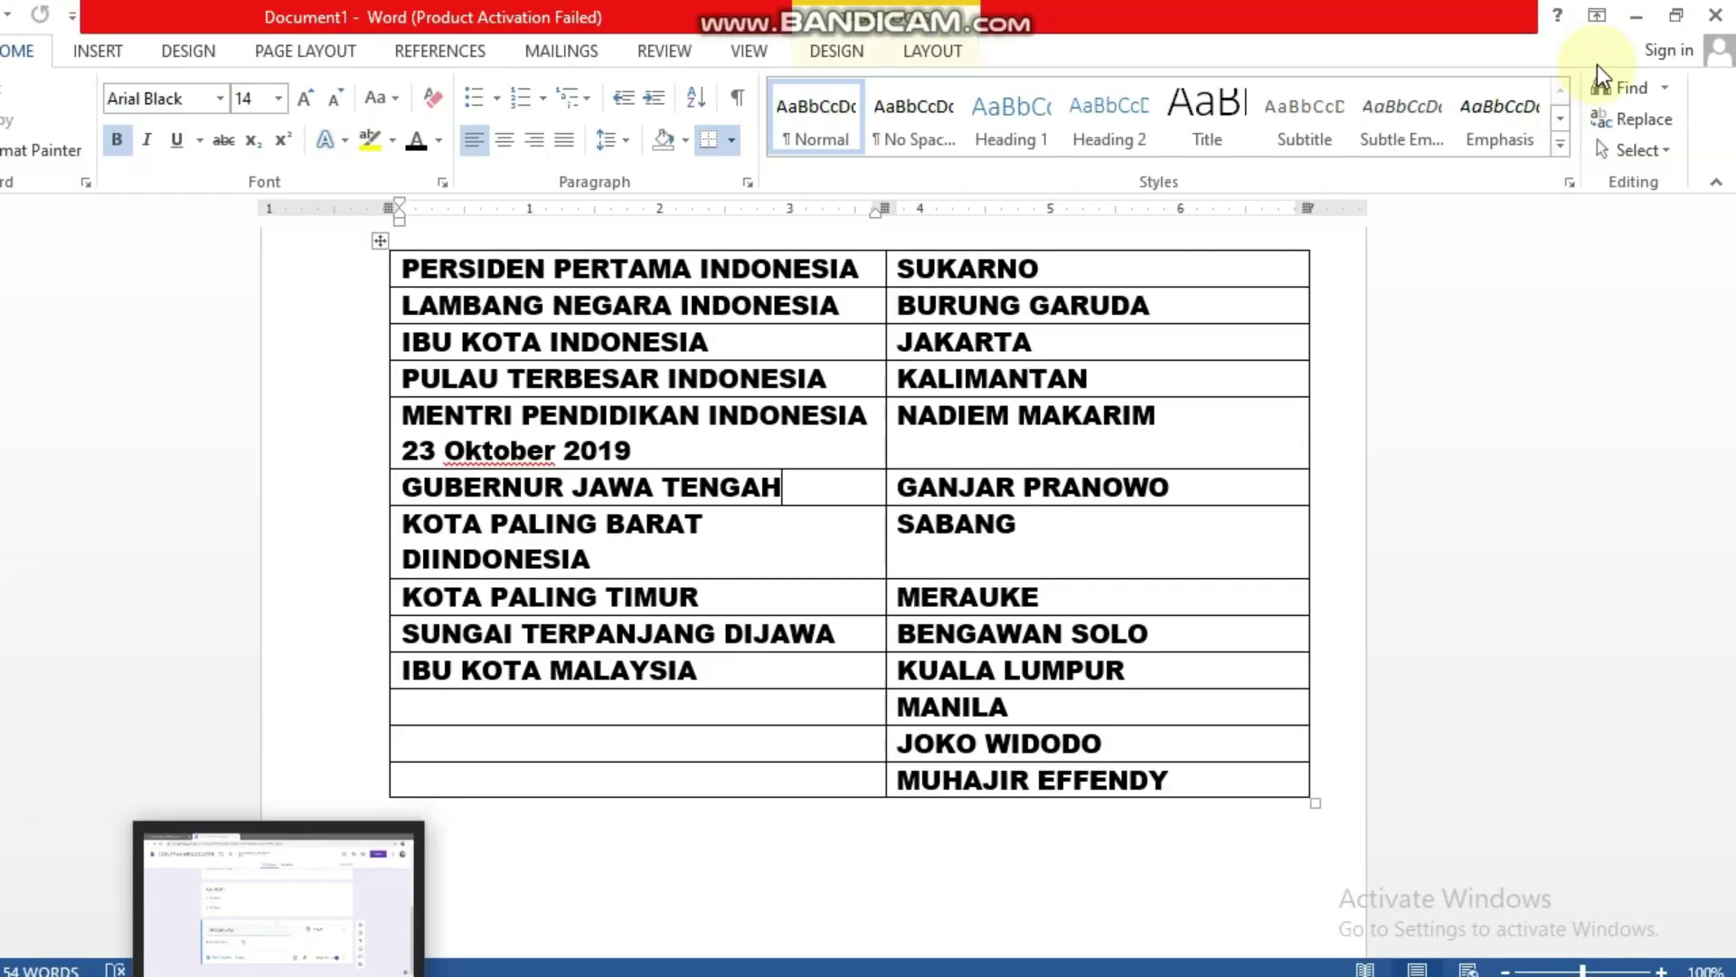
left_click(1681, 14)
Step: Add a second section and paste the form title SOAL PPKN MENCOCOKAN as its heading
left_click_drag(909, 234, 1224, 200)
left_click(126, 359)
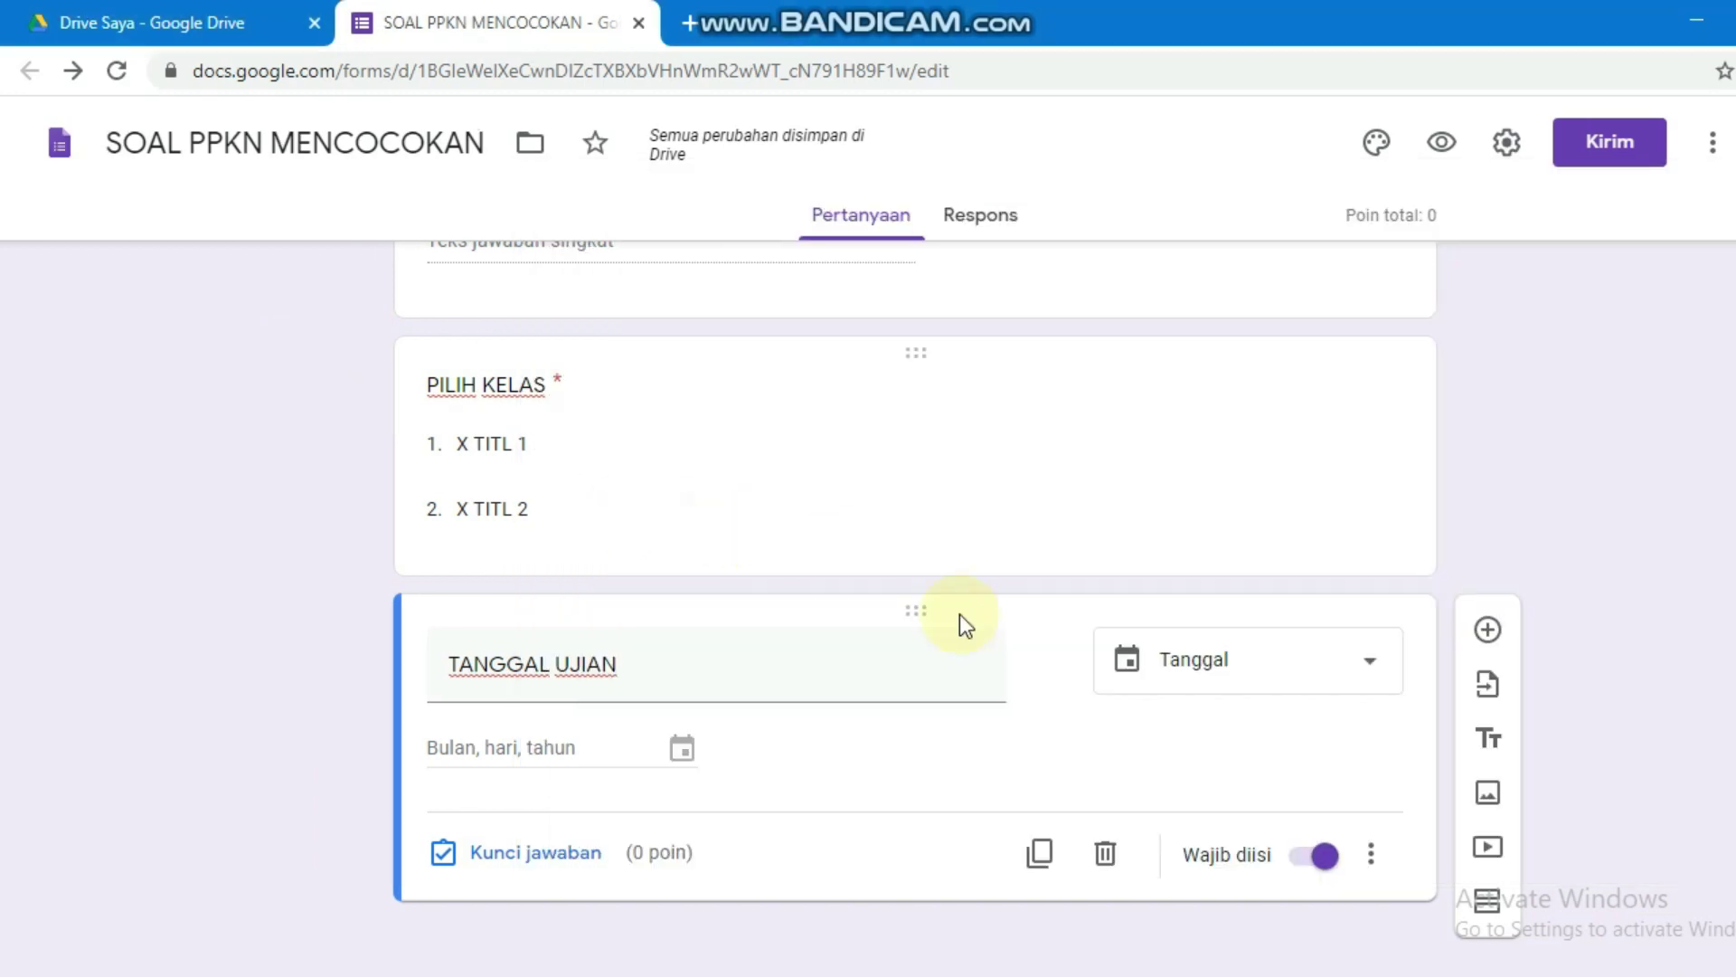
left_click(1371, 836)
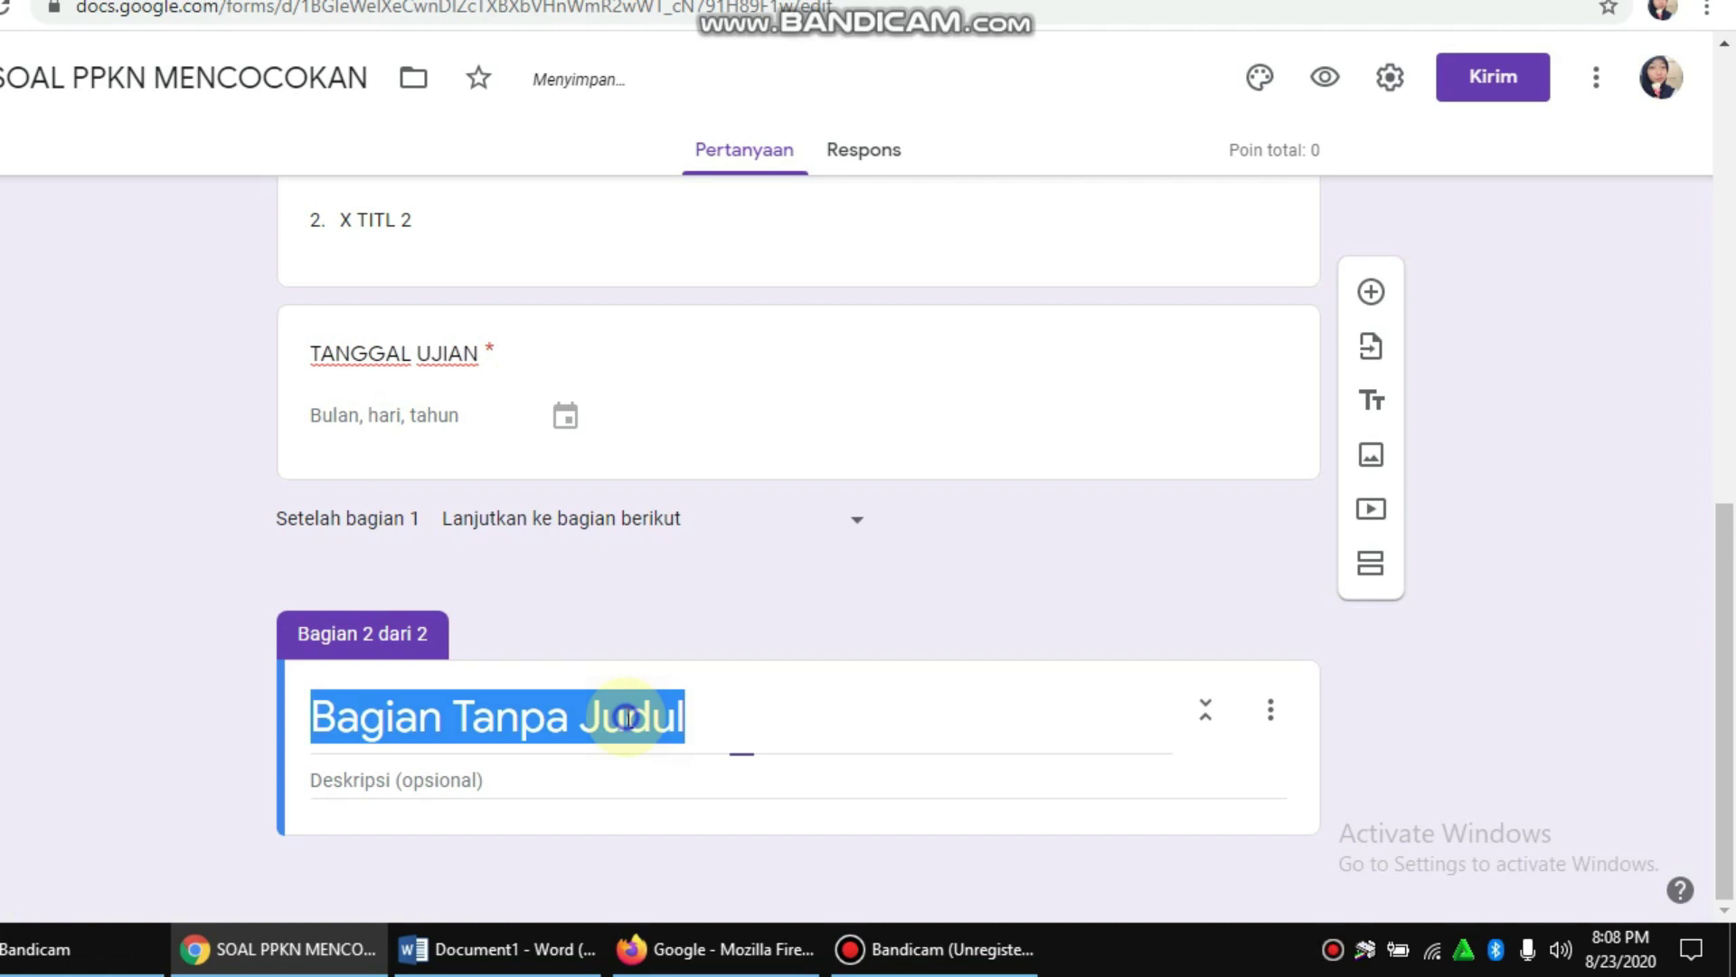
scroll(756, 531, "up", 15)
left_click(688, 325)
key("ctrl+c")
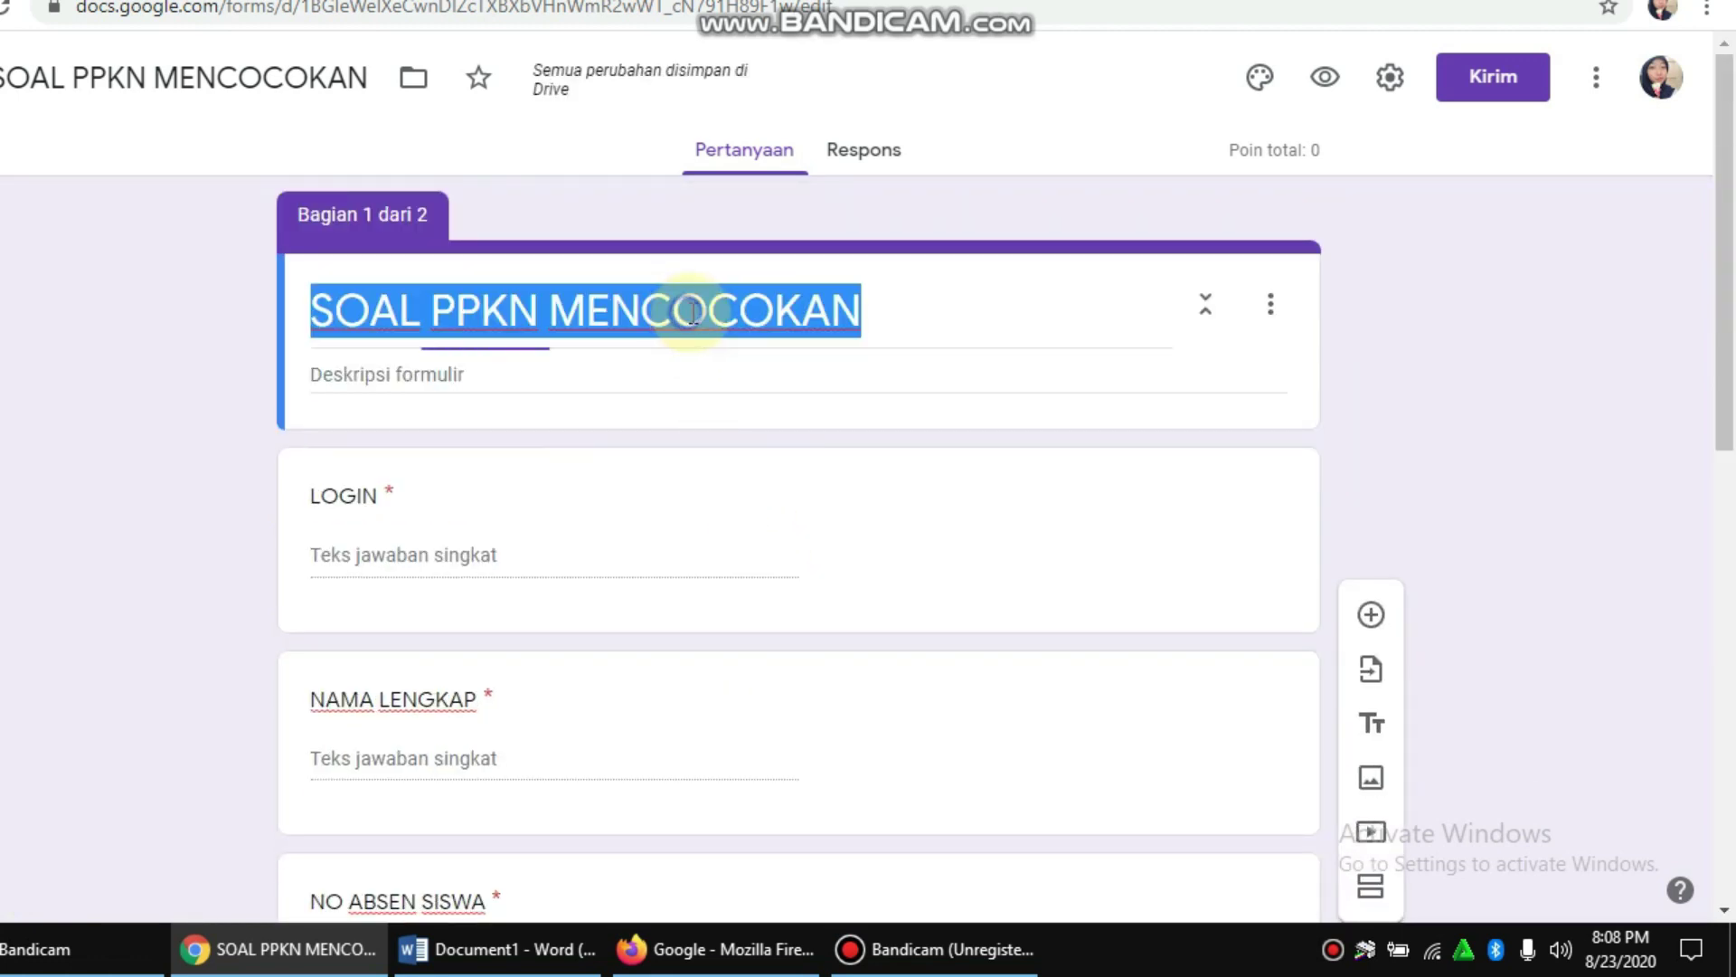
scroll(729, 420, "down", 10)
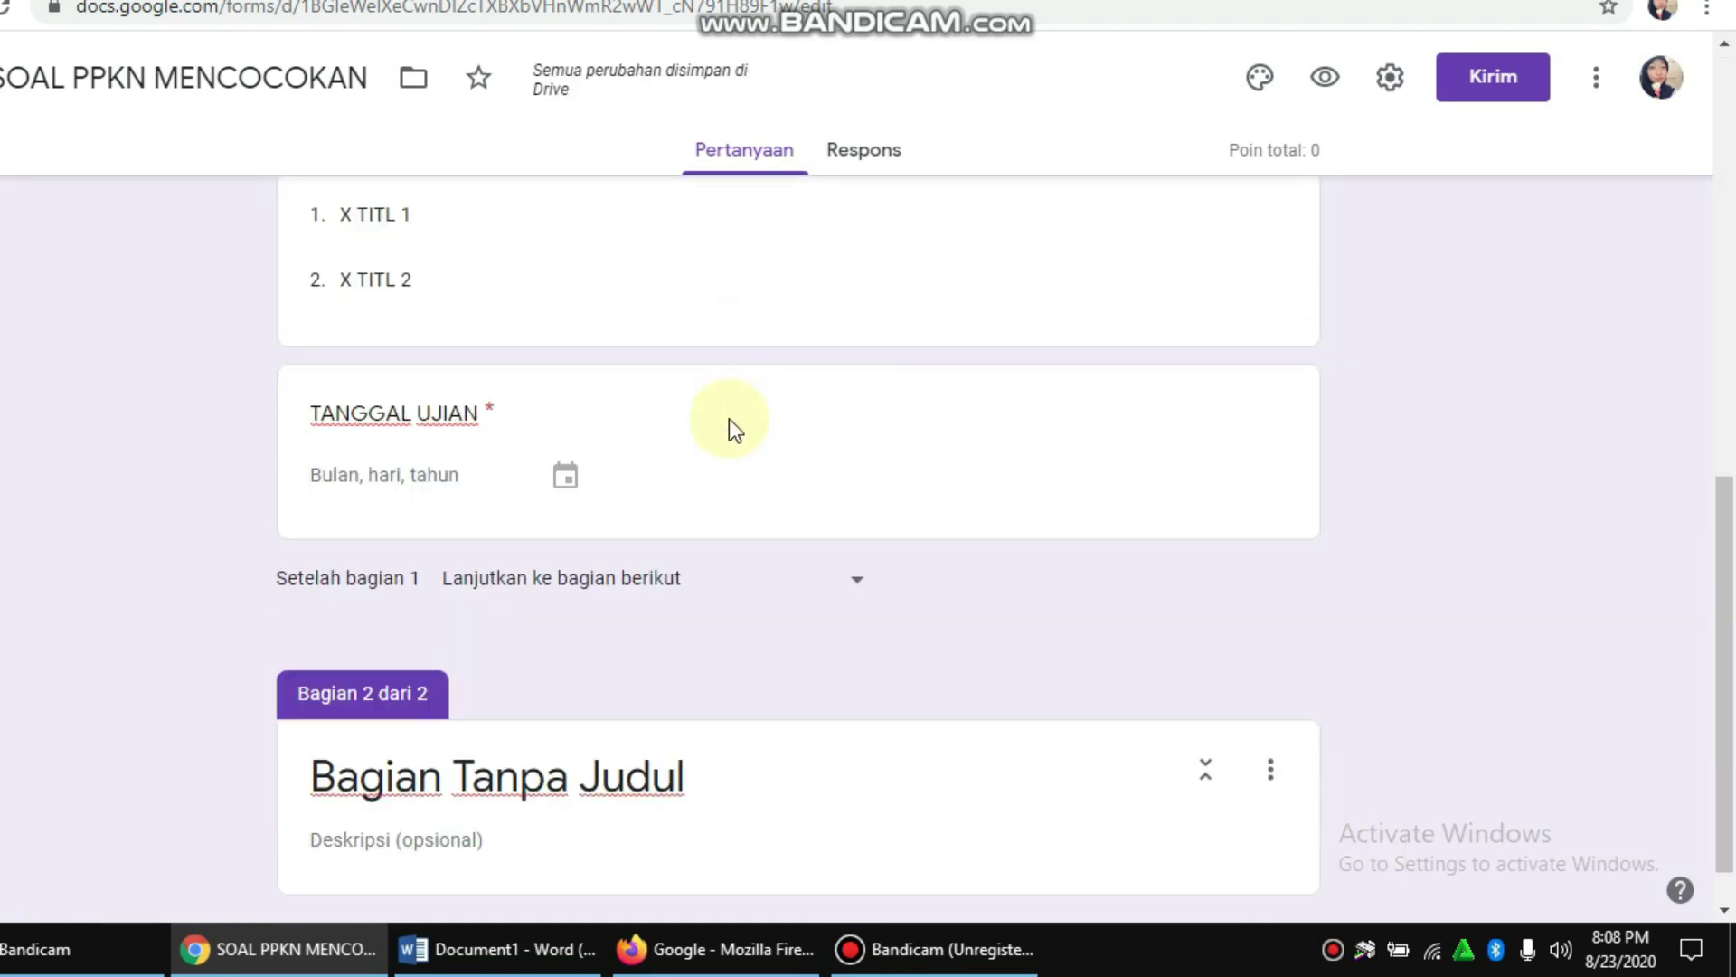
left_click(575, 724)
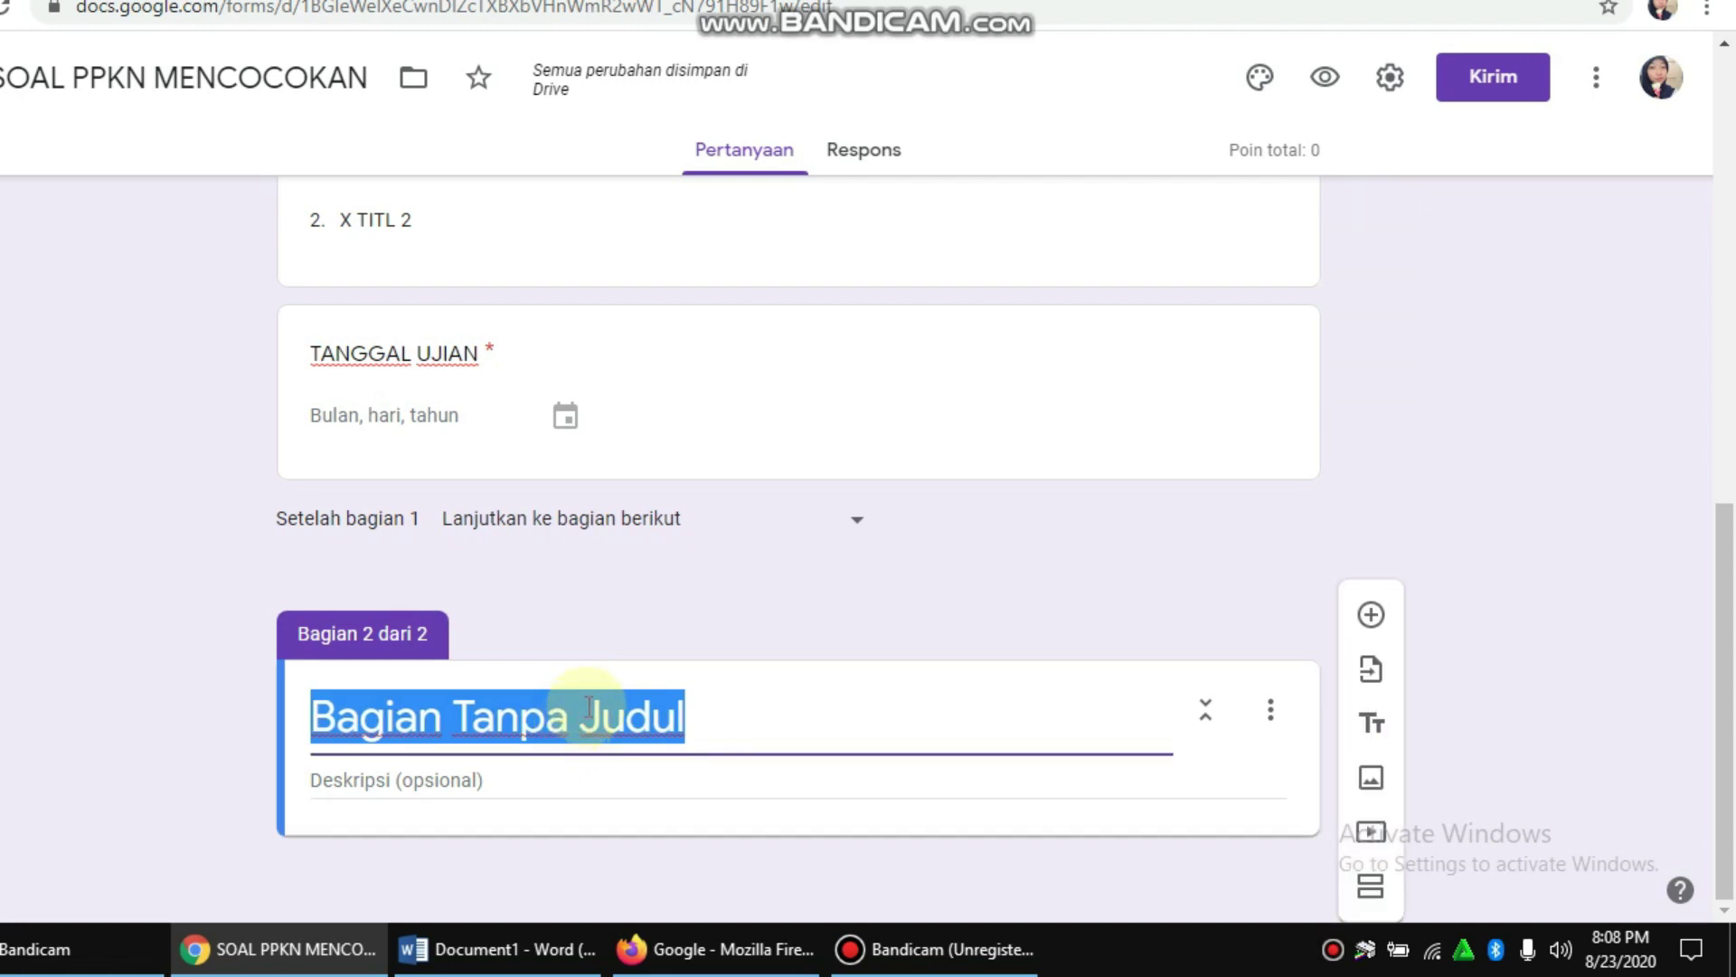
key("ctrl+v")
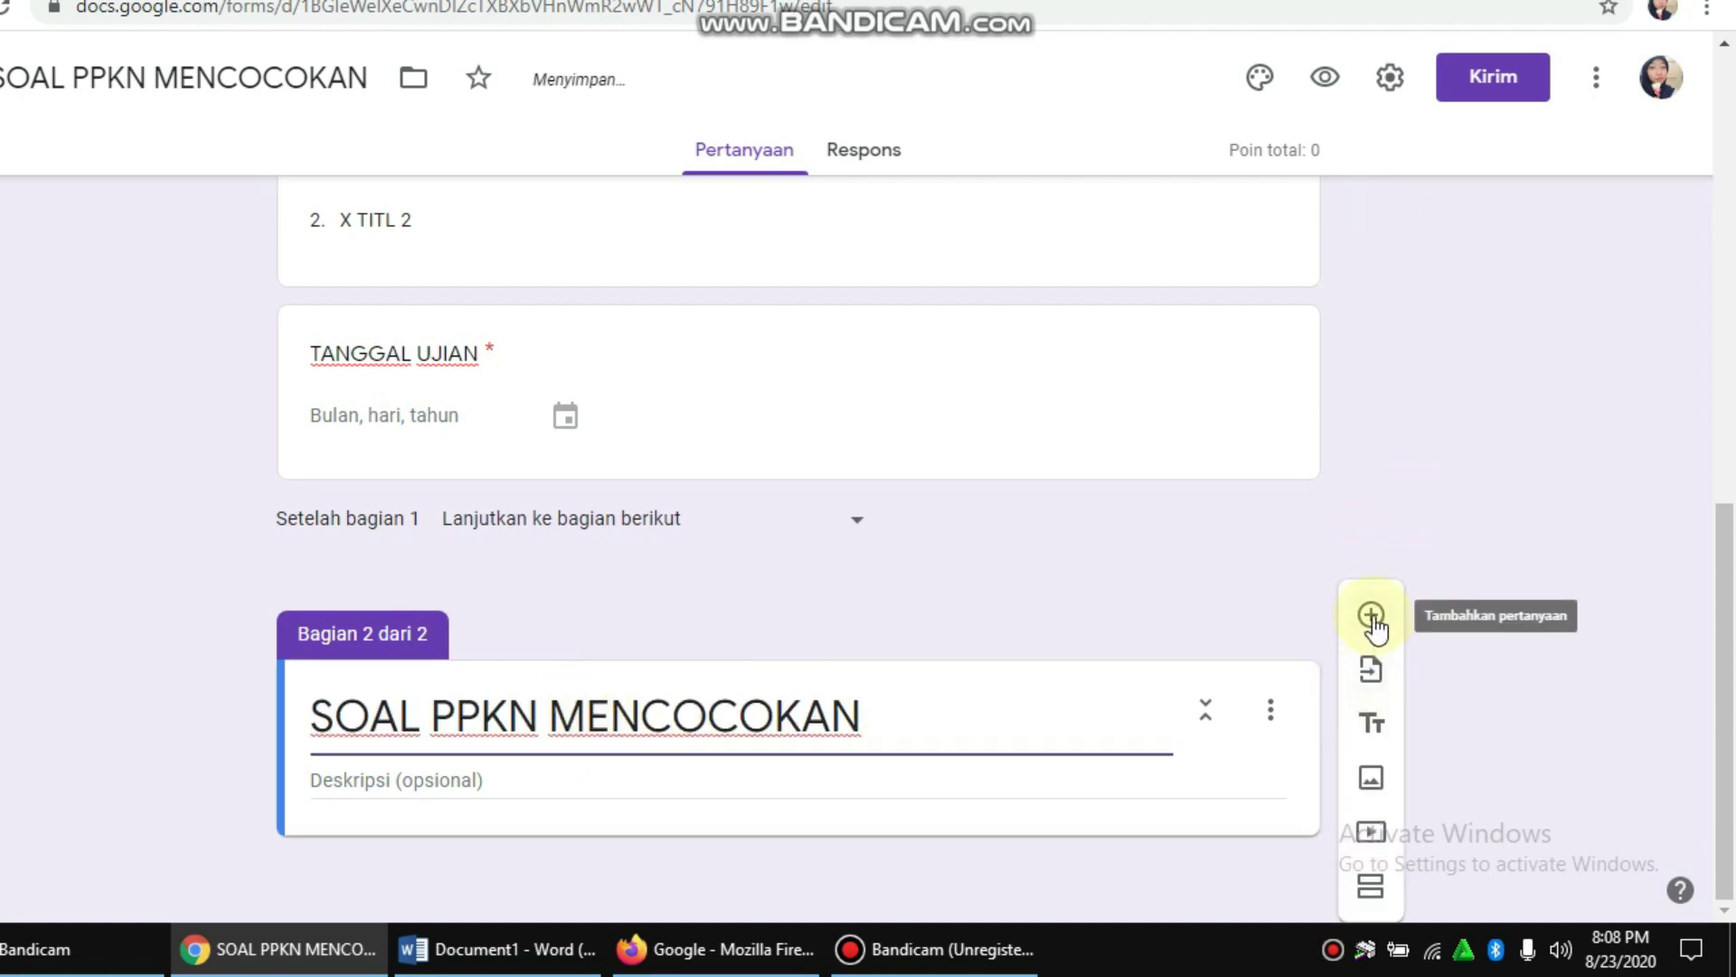
Step: Add a multiple-choice grid question to the second section
left_click(1371, 615)
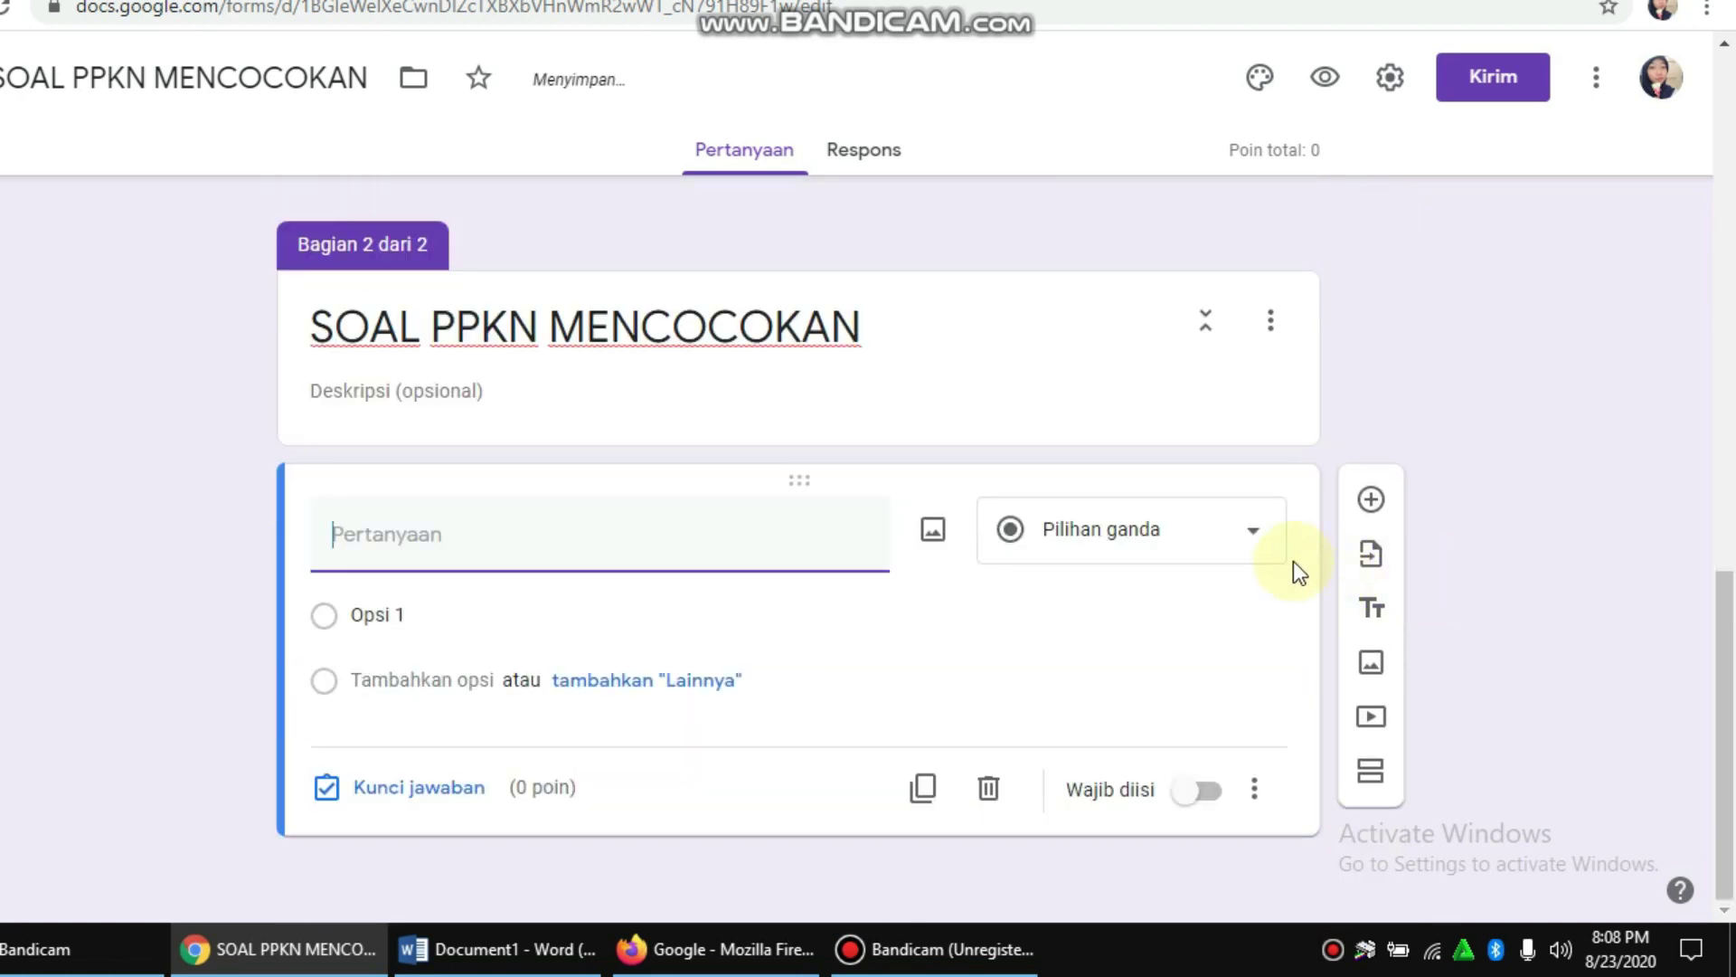
left_click(1252, 541)
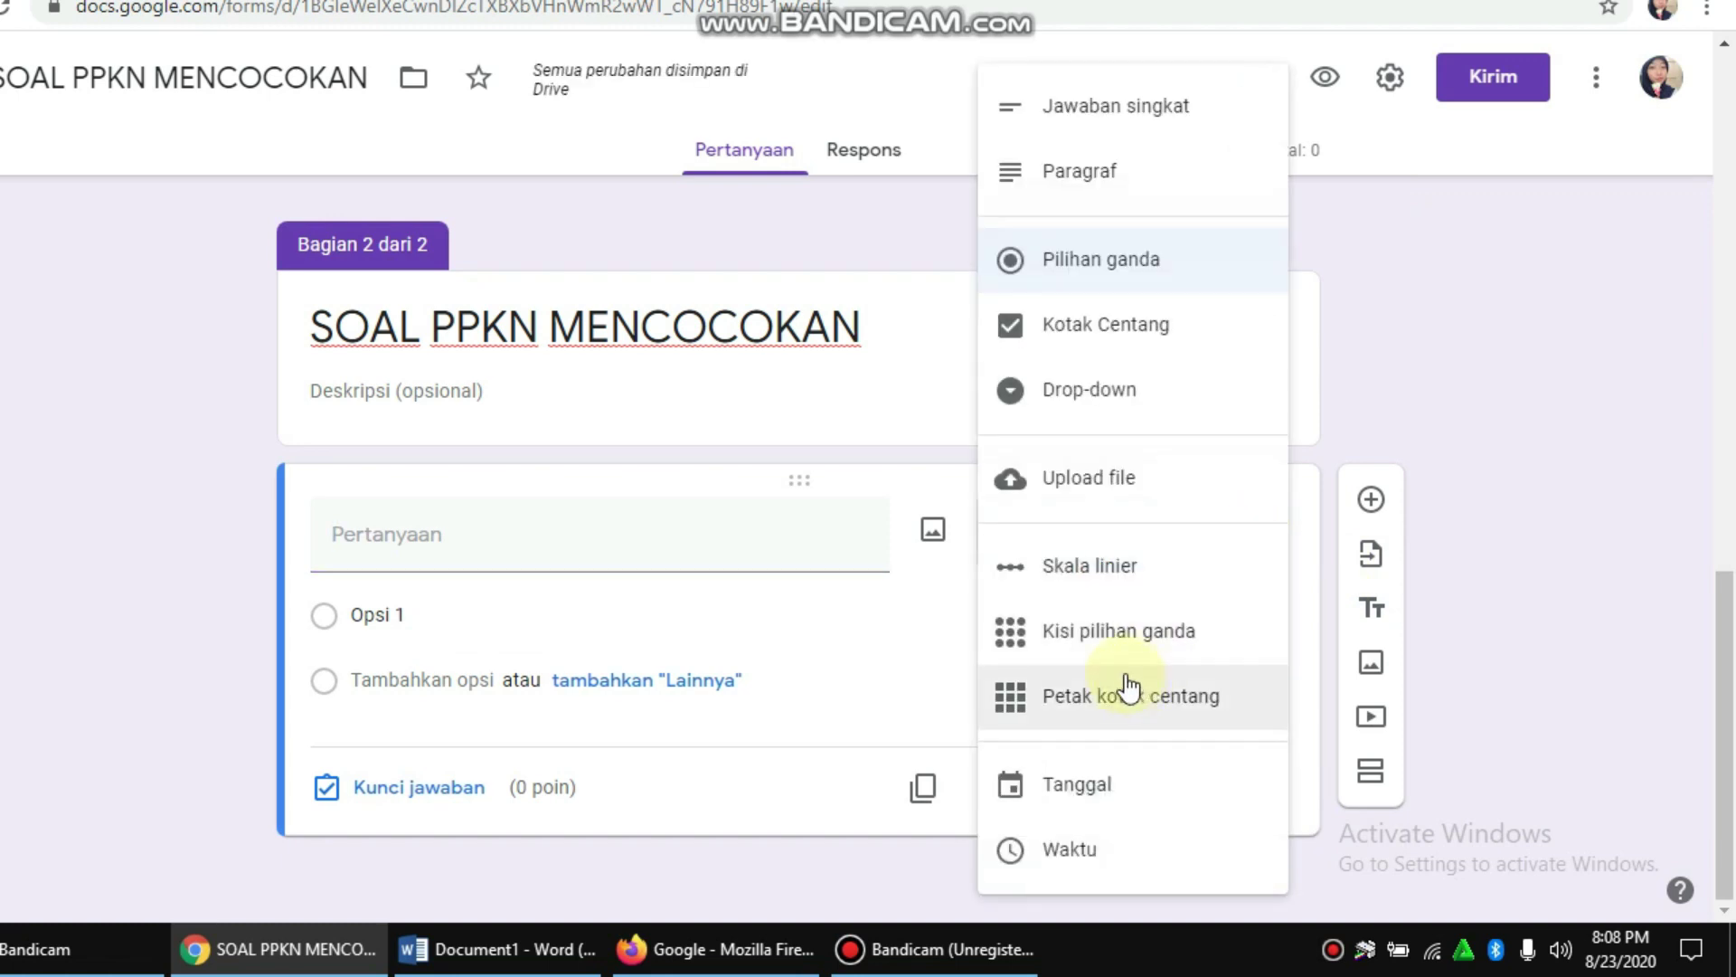
left_click(1119, 638)
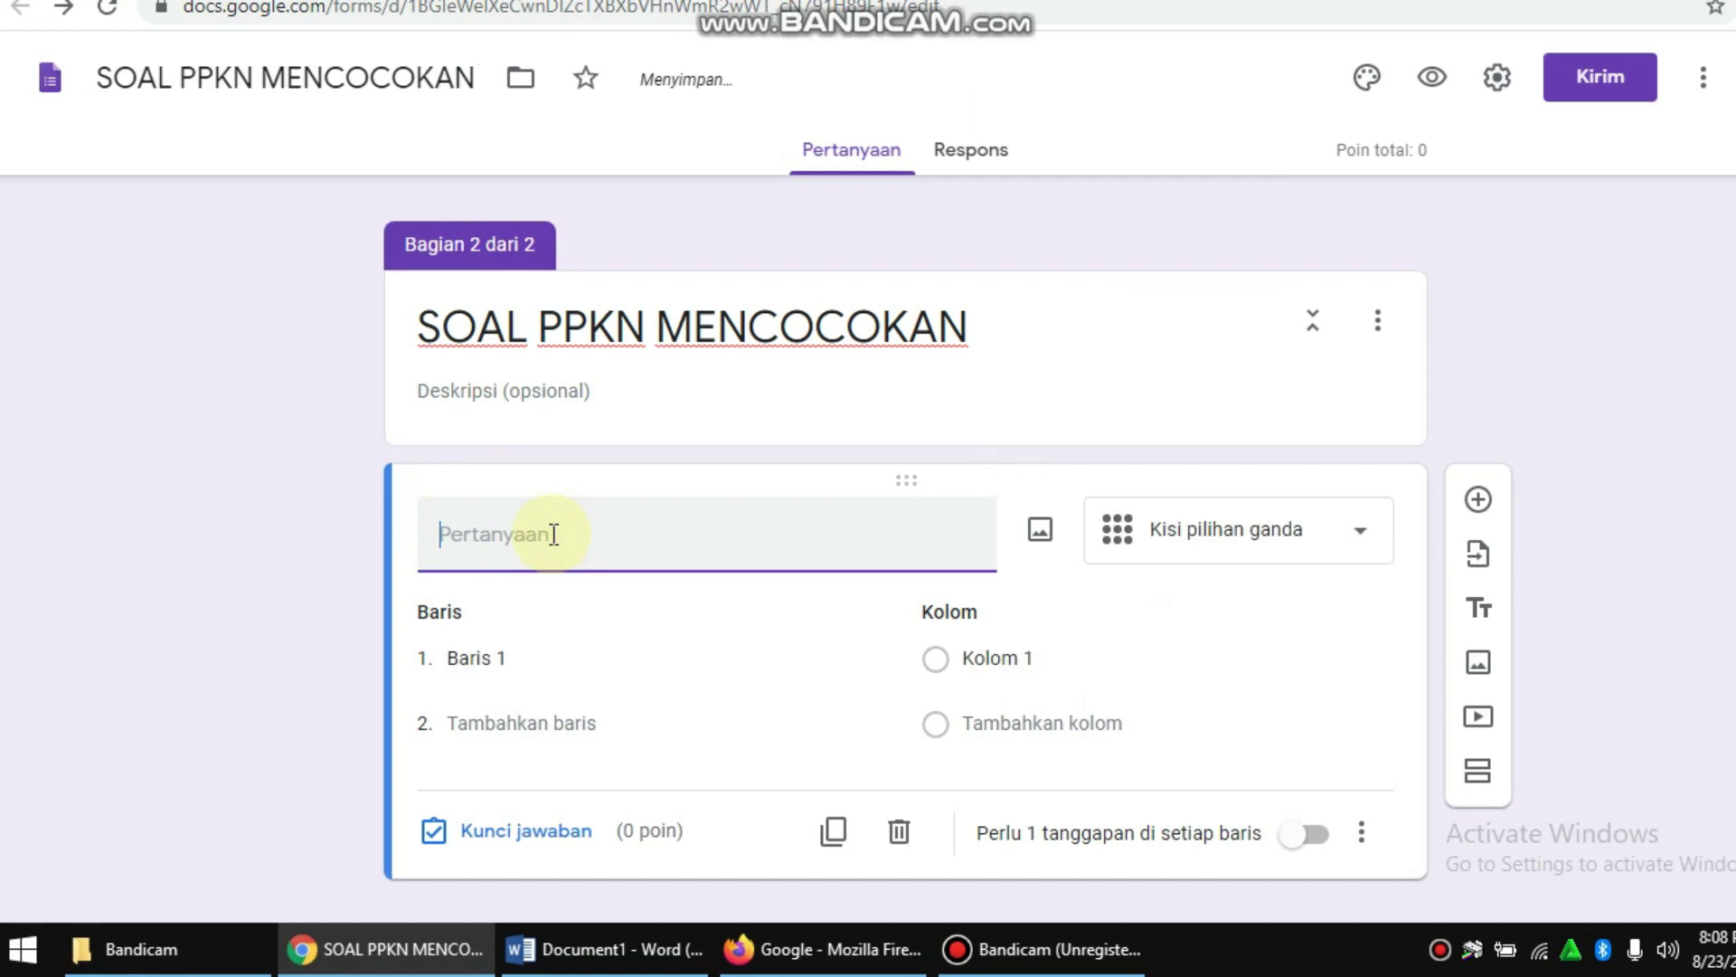
Step: Enter 'SOAL MENCOCOKAN' as the title of the multiple-choice grid question
type("SOAL MENCOCOKAN")
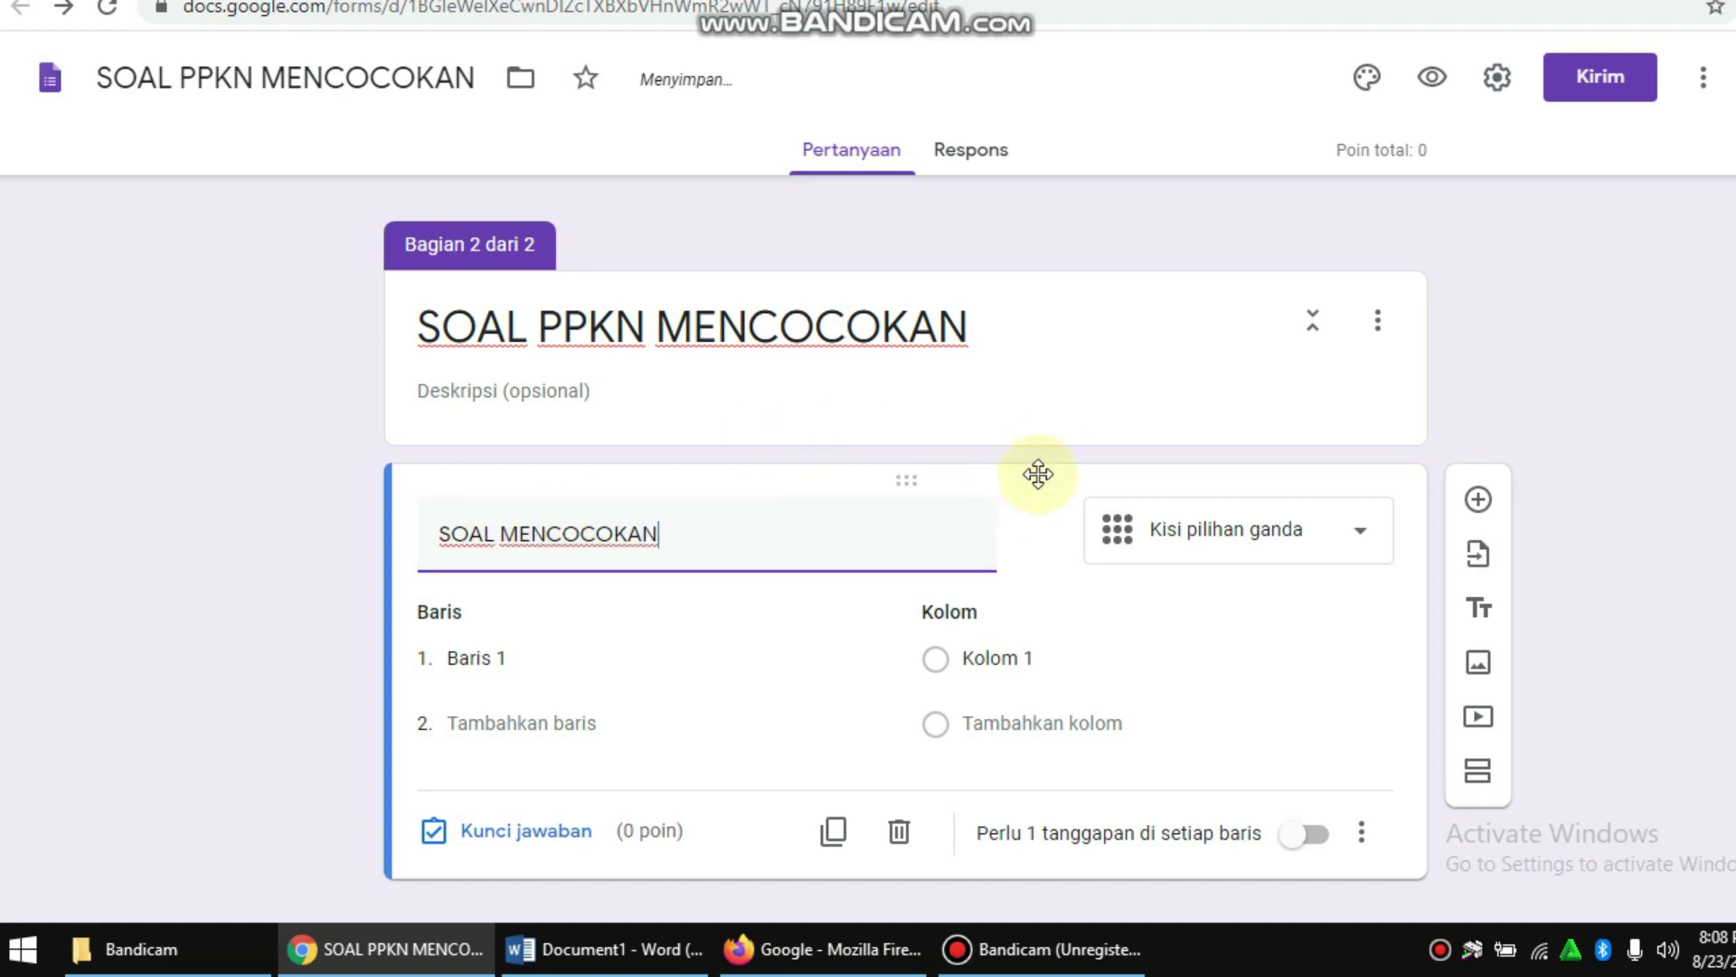
left_click(1120, 431)
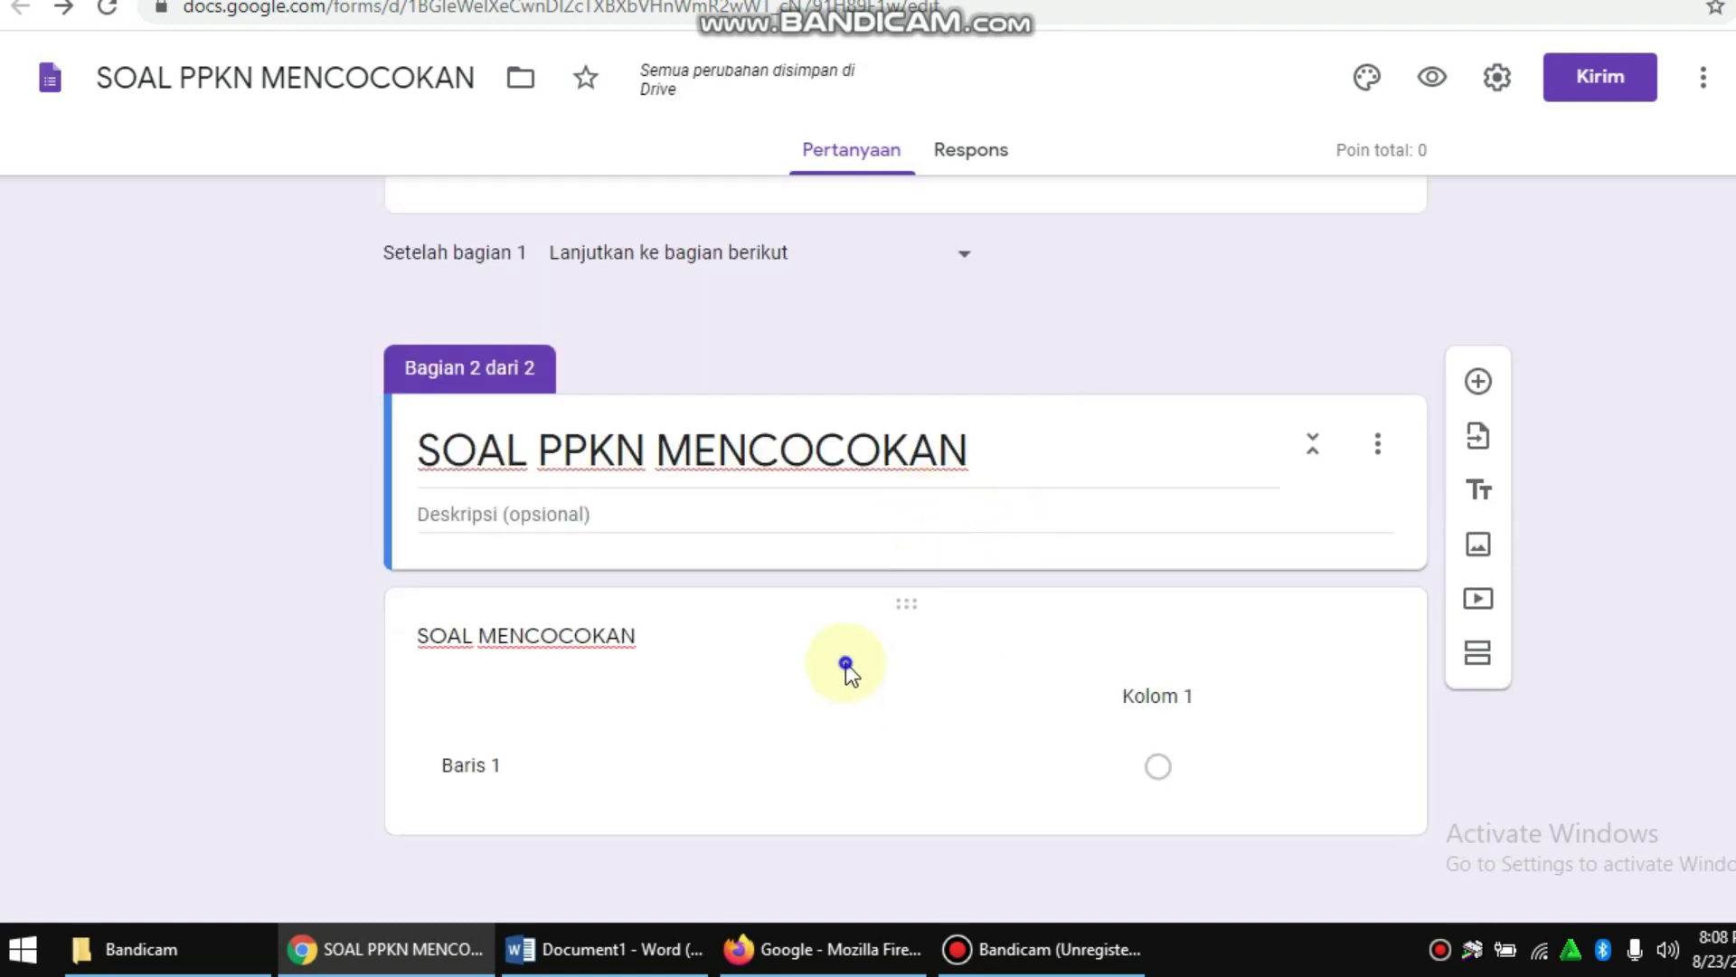
left_click(827, 670)
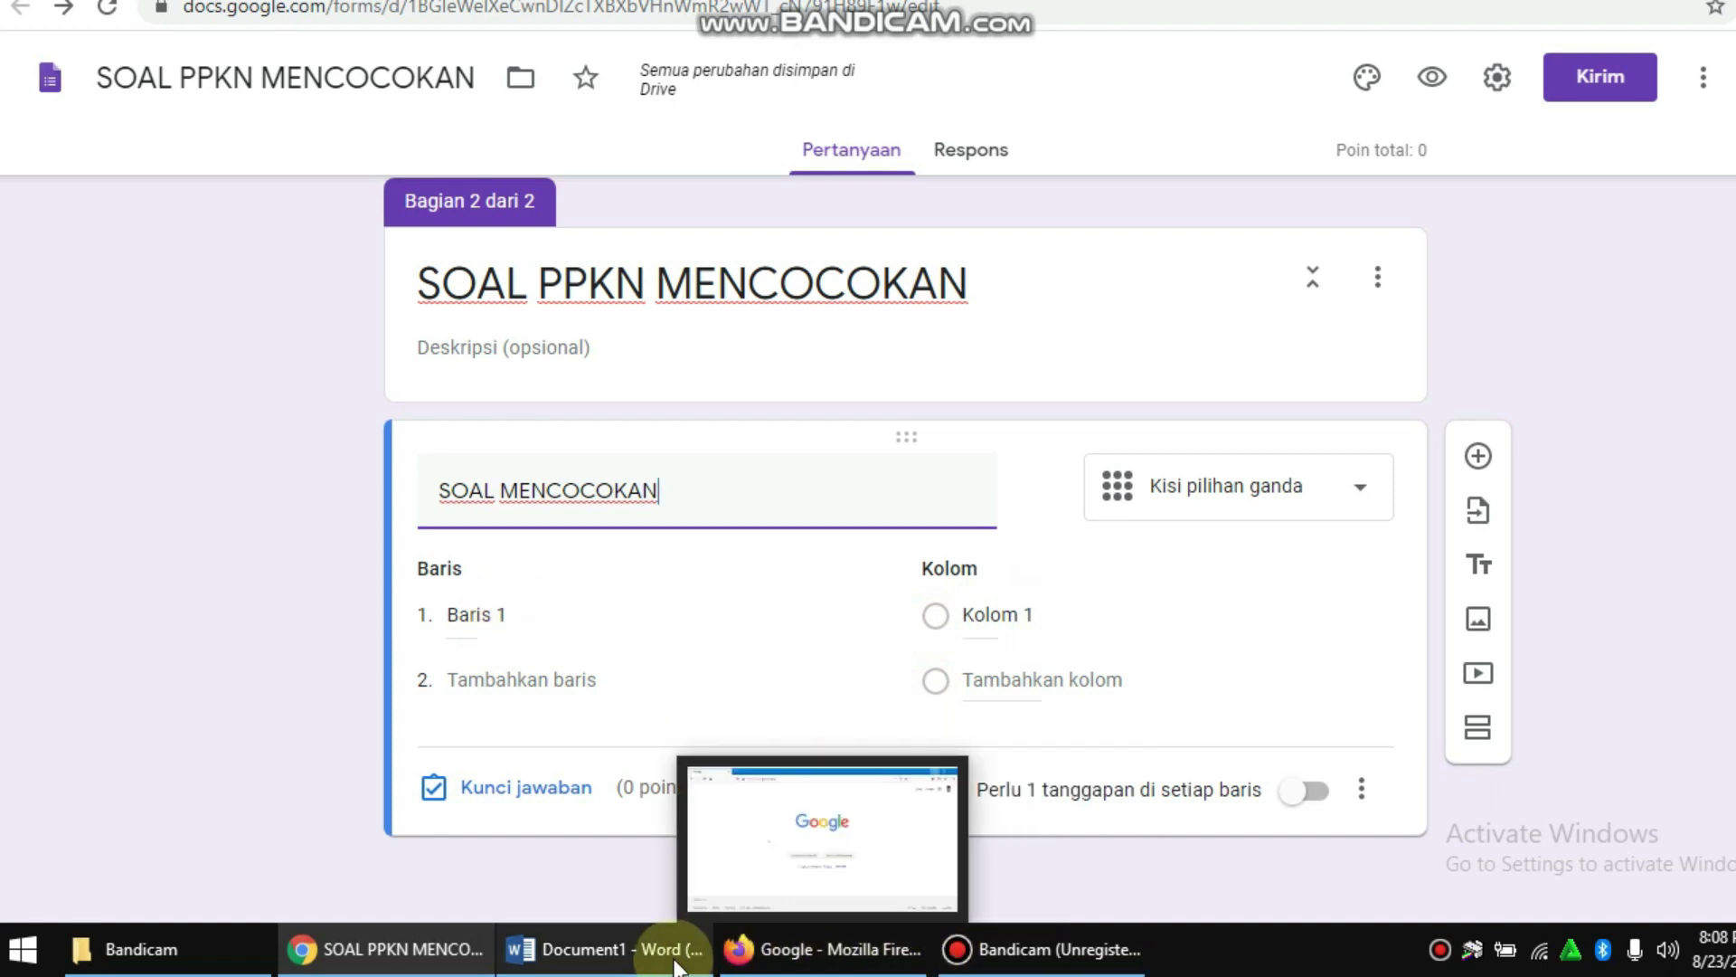
left_click(604, 949)
Step: Paste PERSIDEN PERTAMA INDONESIA and LAMBANG NEGARA INDONESIA from Word as grid rows 1 and 2
scroll(1025, 558, "up", 1)
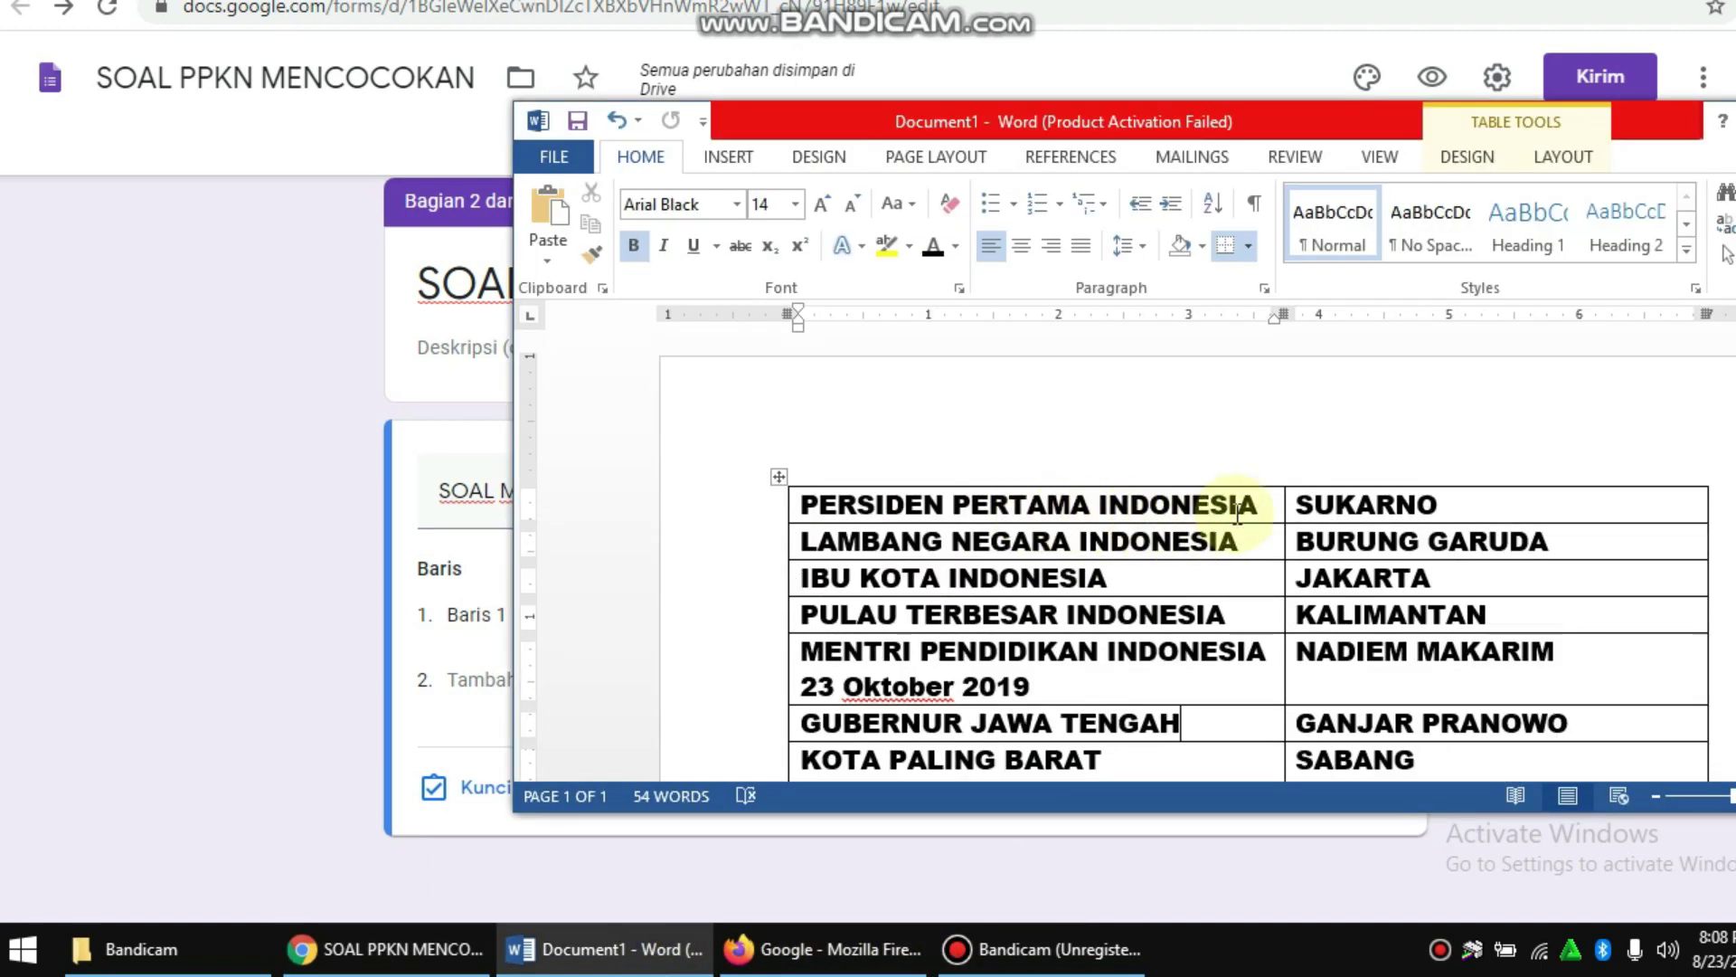
left_click_drag(1267, 505, 801, 504)
key("ctrl+c")
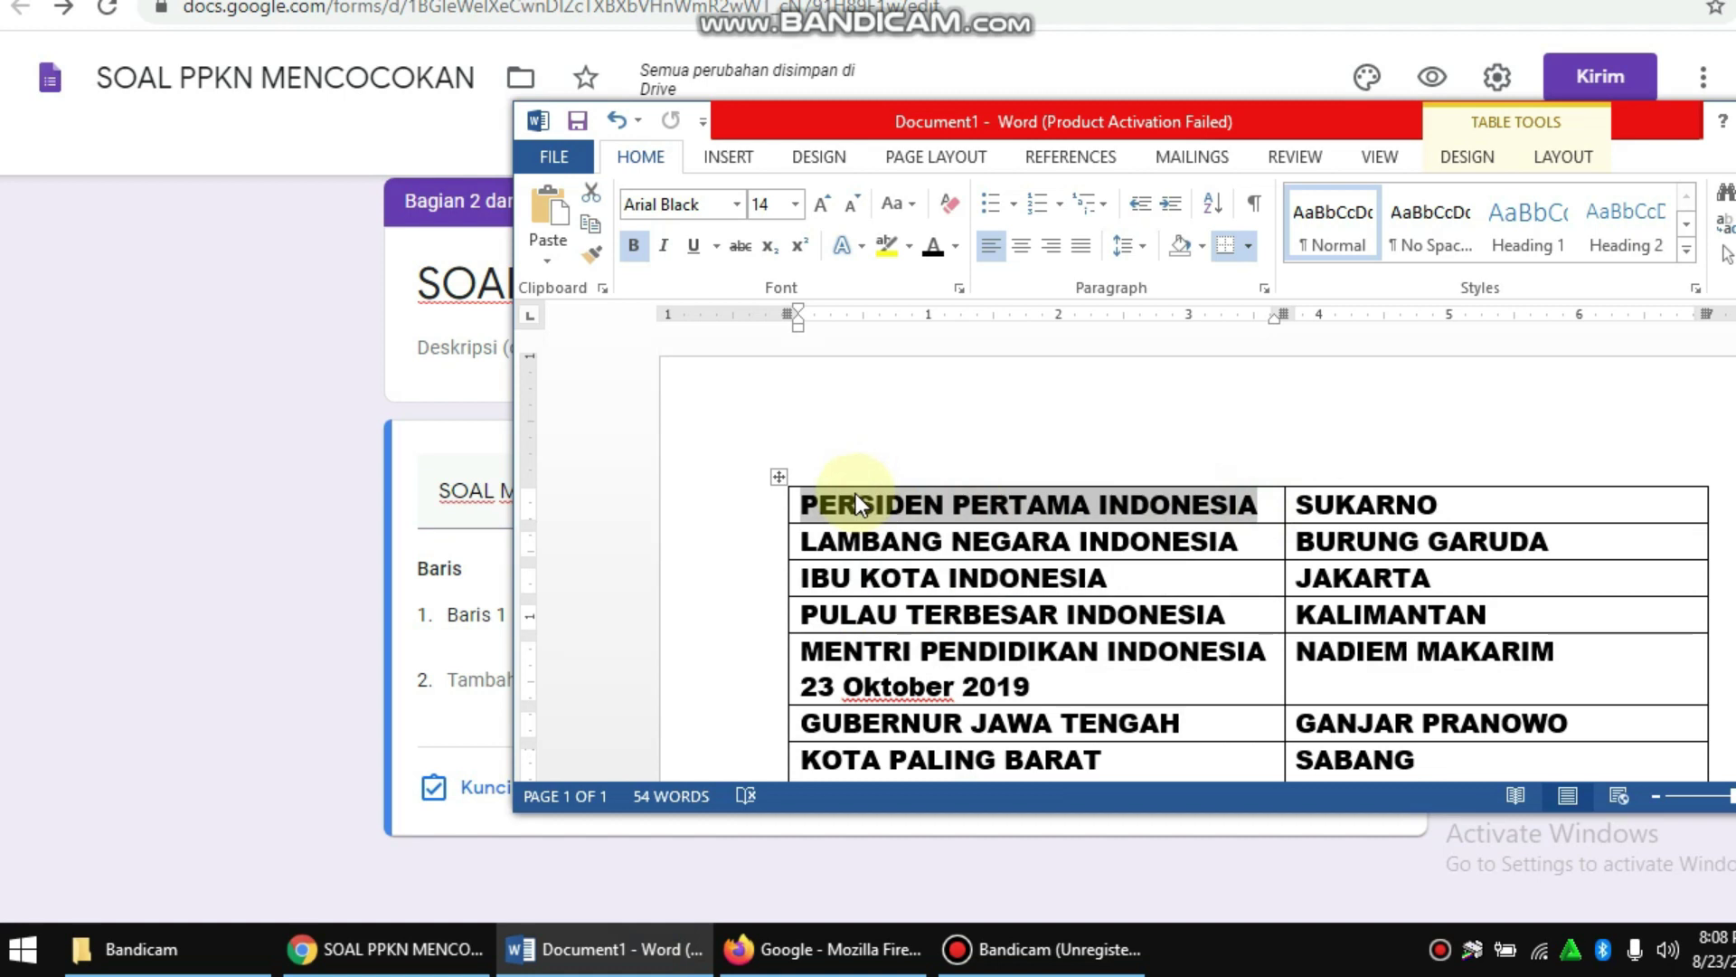
left_click(370, 546)
left_click(548, 616)
key("ctrl+v")
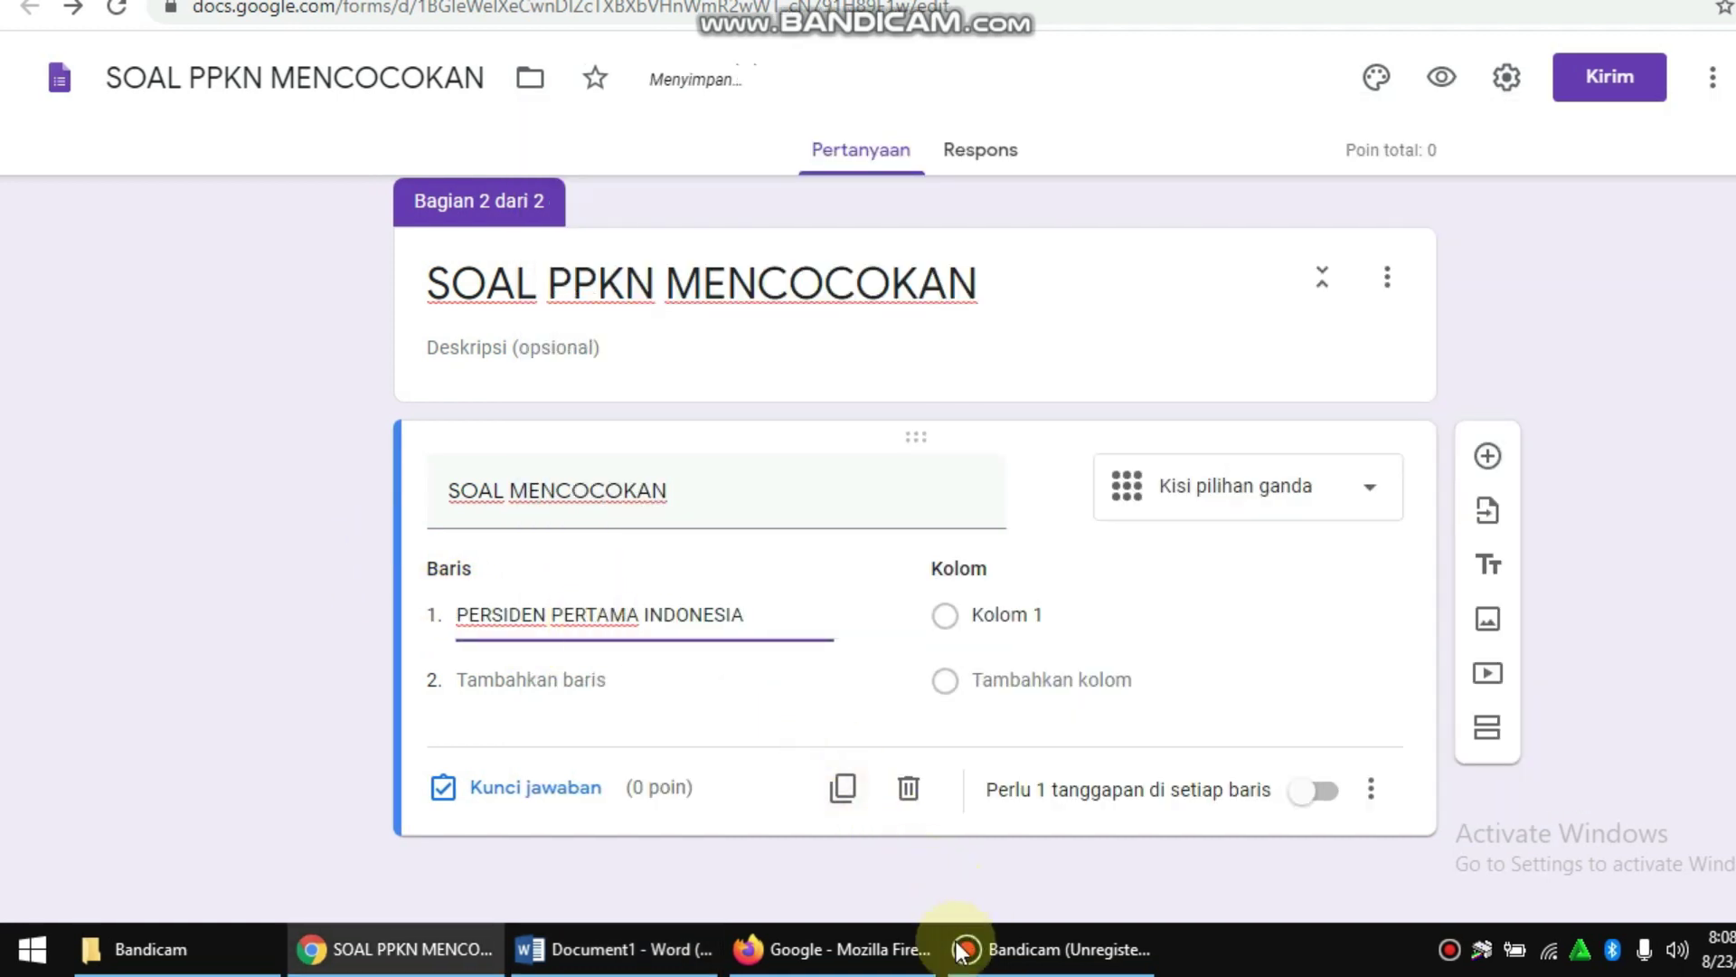
left_click(615, 949)
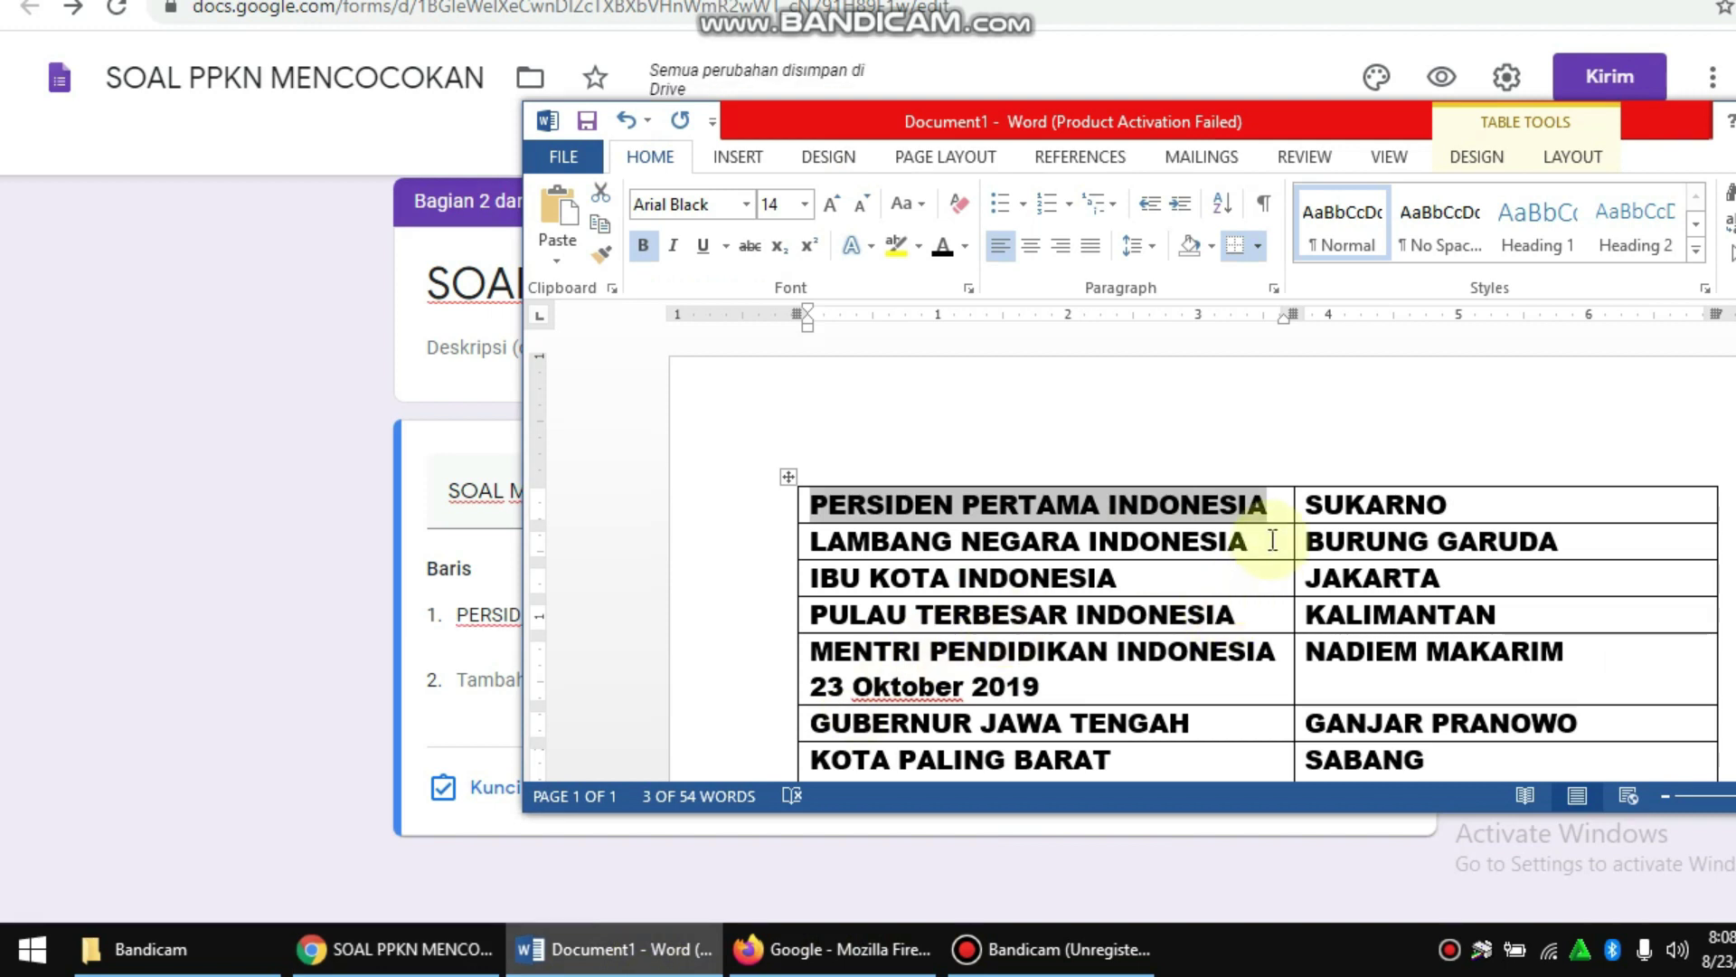
left_click_drag(1261, 541, 853, 541)
key("ctrl+c")
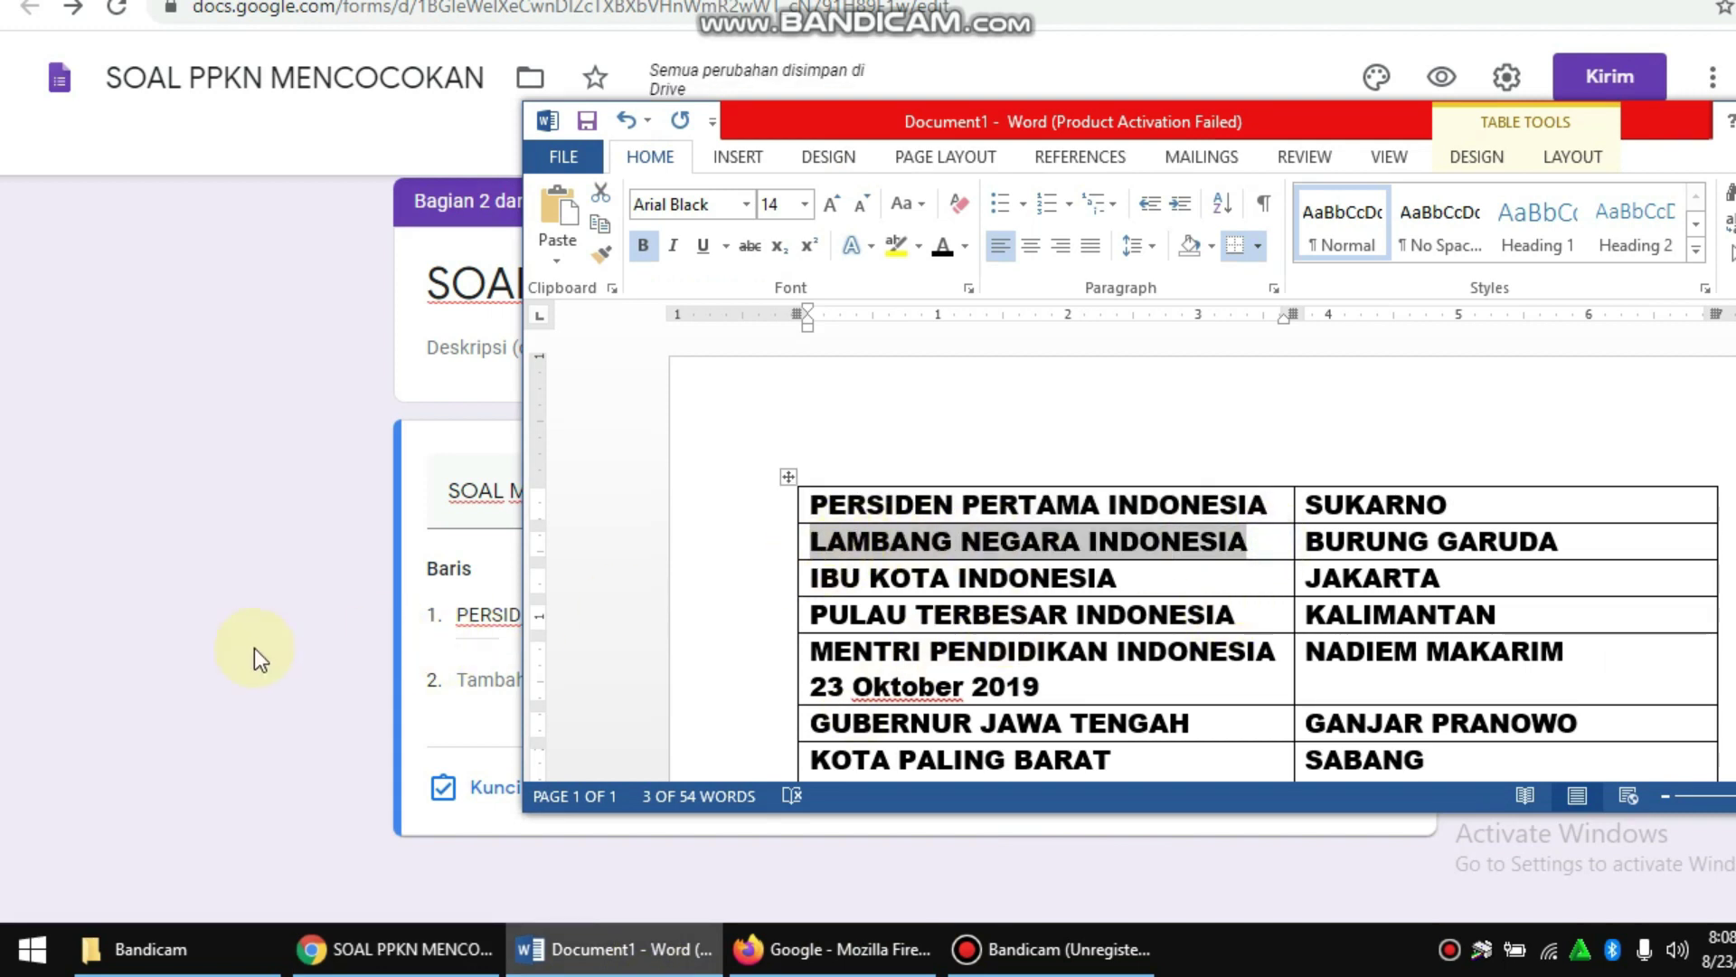
left_click(258, 640)
key("ctrl+v")
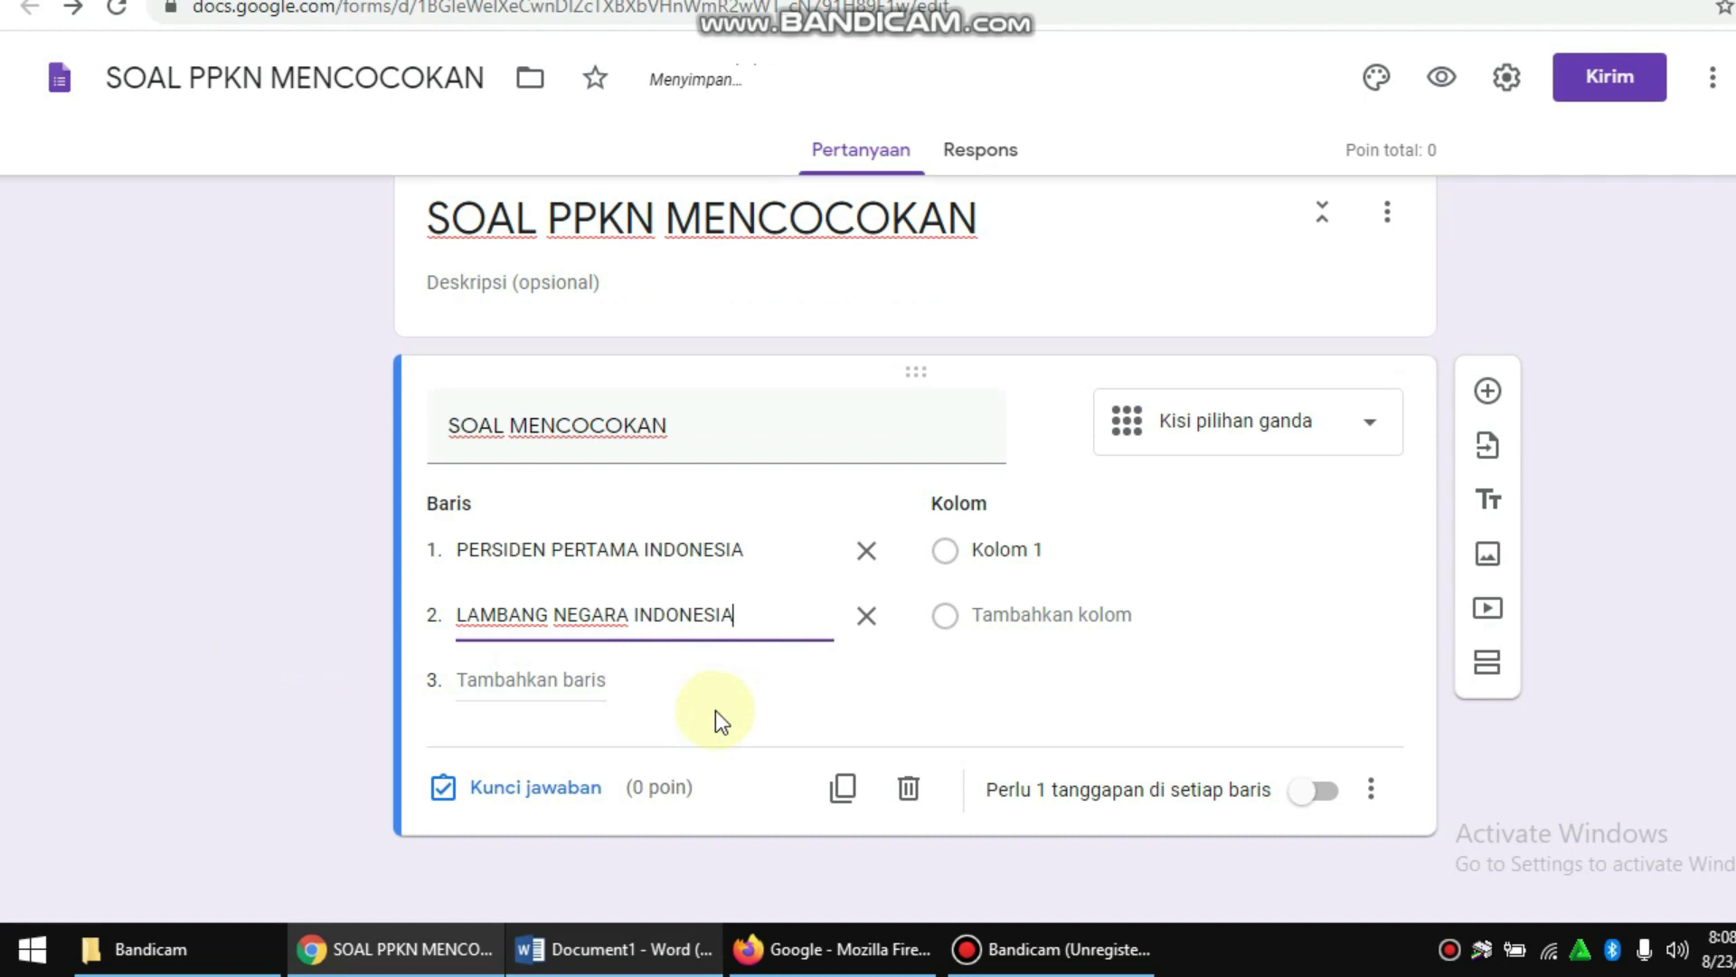
Step: Add grid rows 3 and 4, IBU KOTA INDONESIA and PULAU TERBESAR INDONESIA, copied from Word
left_click(651, 950)
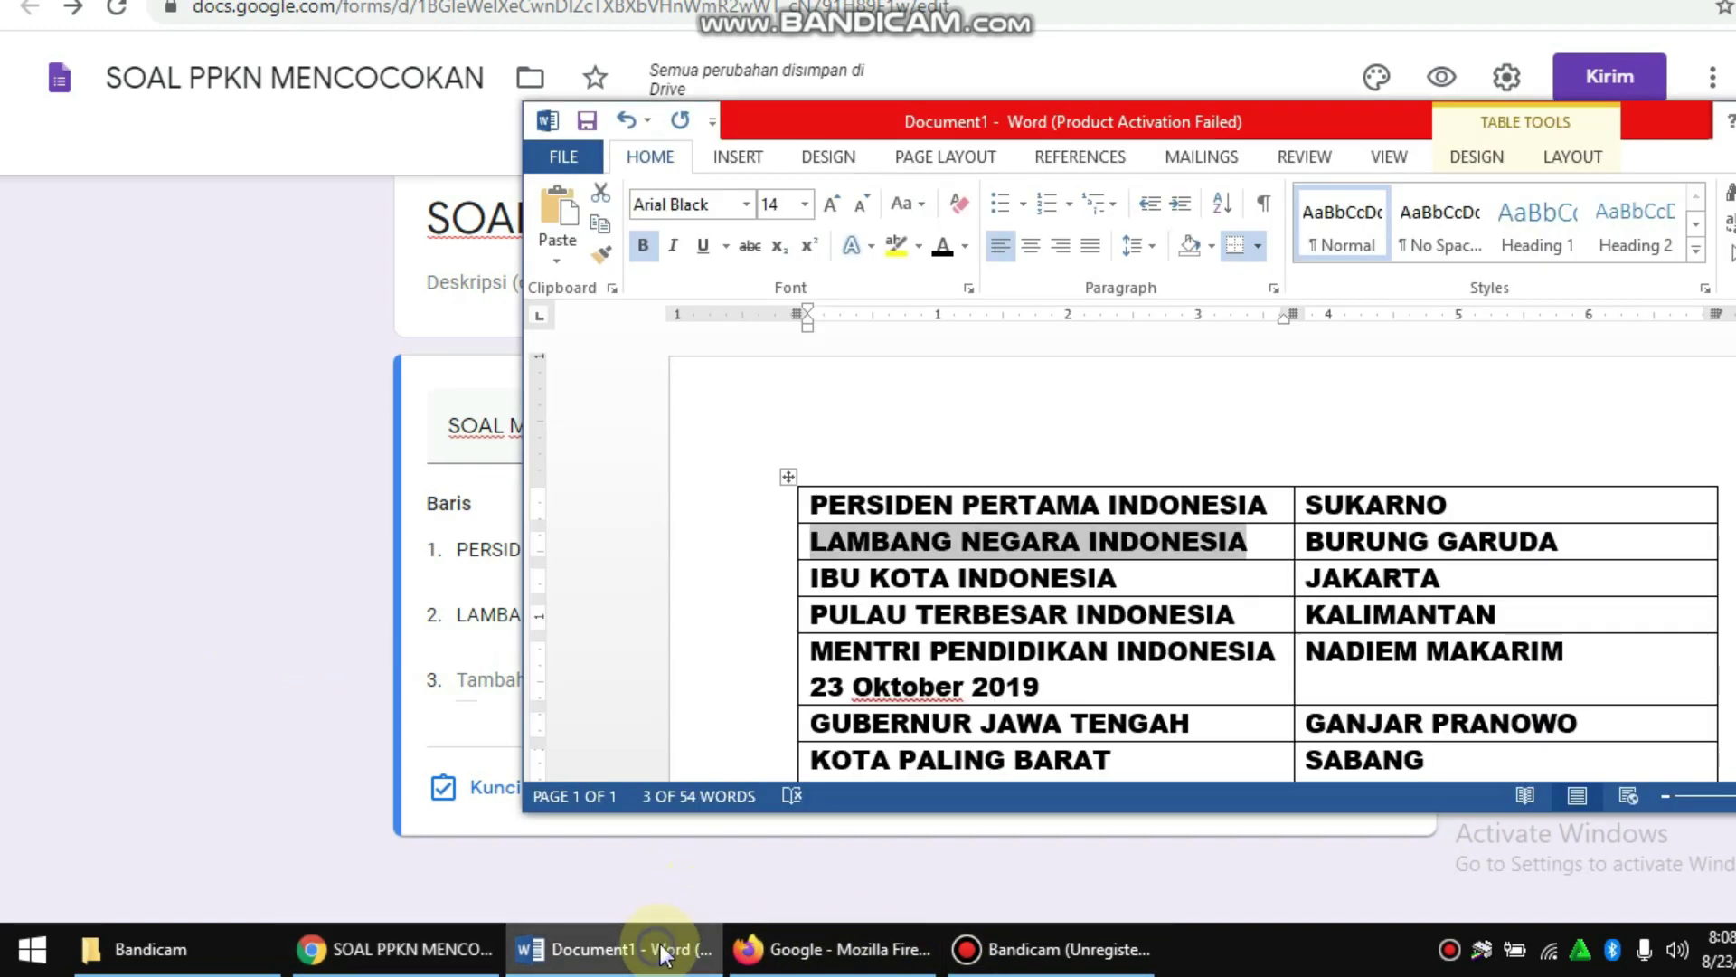
left_click_drag(1174, 586, 811, 576)
key("ctrl+c")
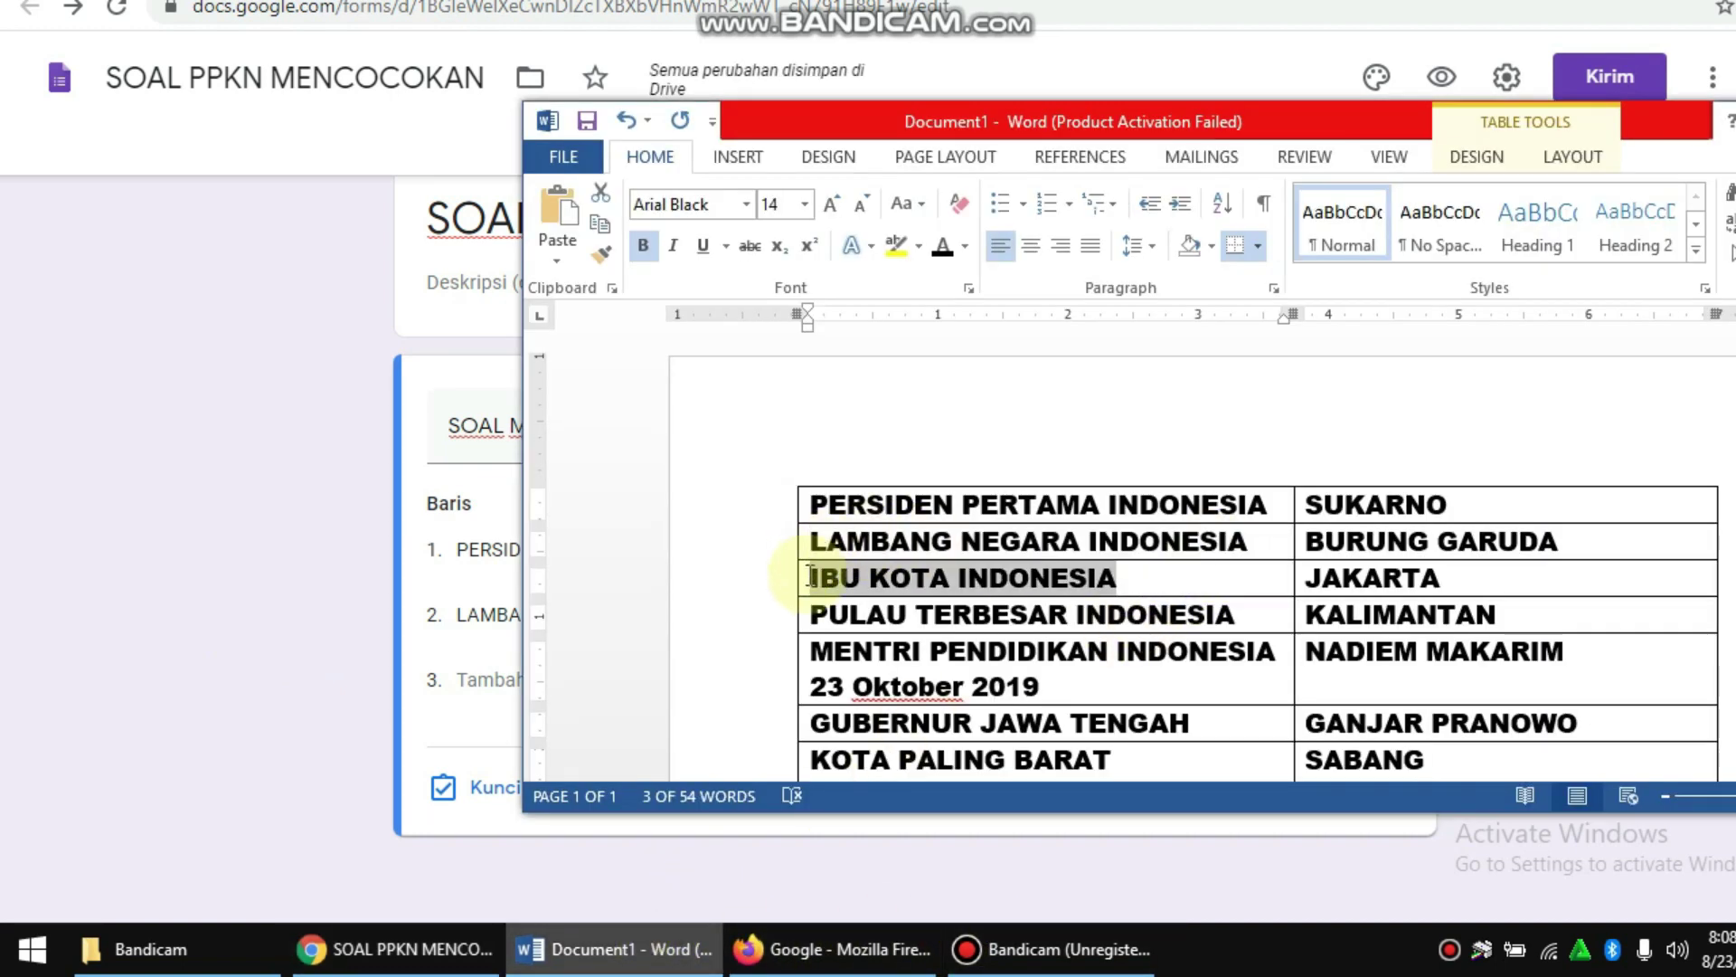
left_click(284, 635)
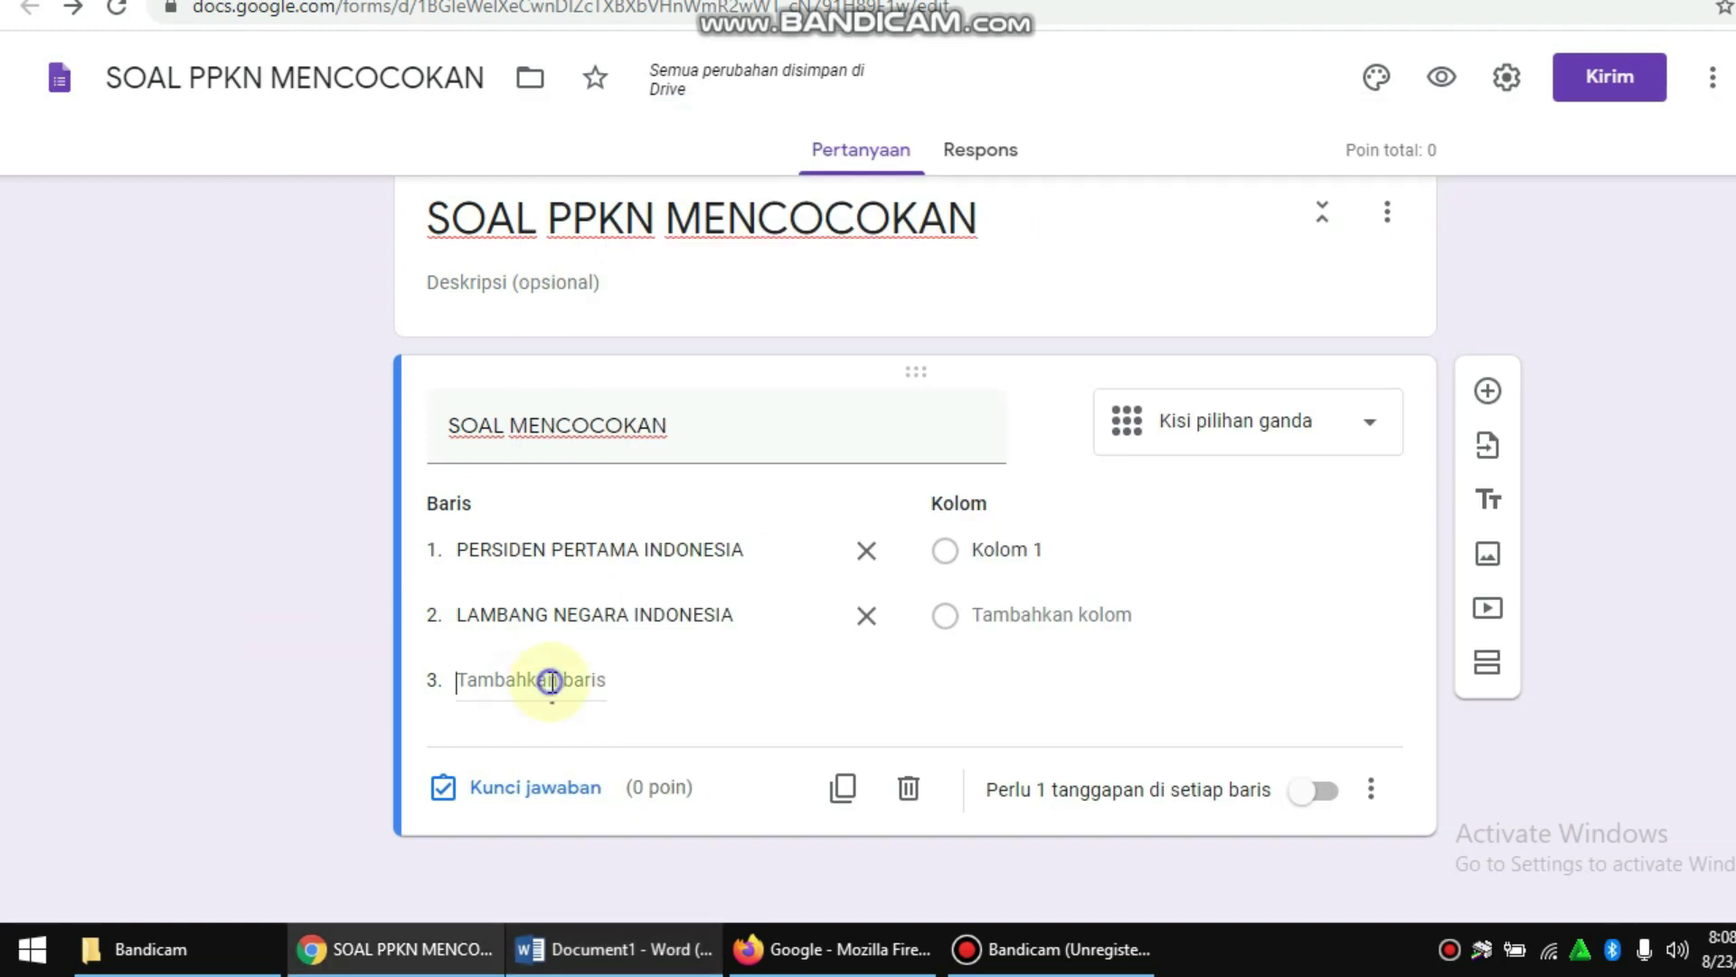
left_click(550, 680)
key("ctrl+v")
left_click(639, 964)
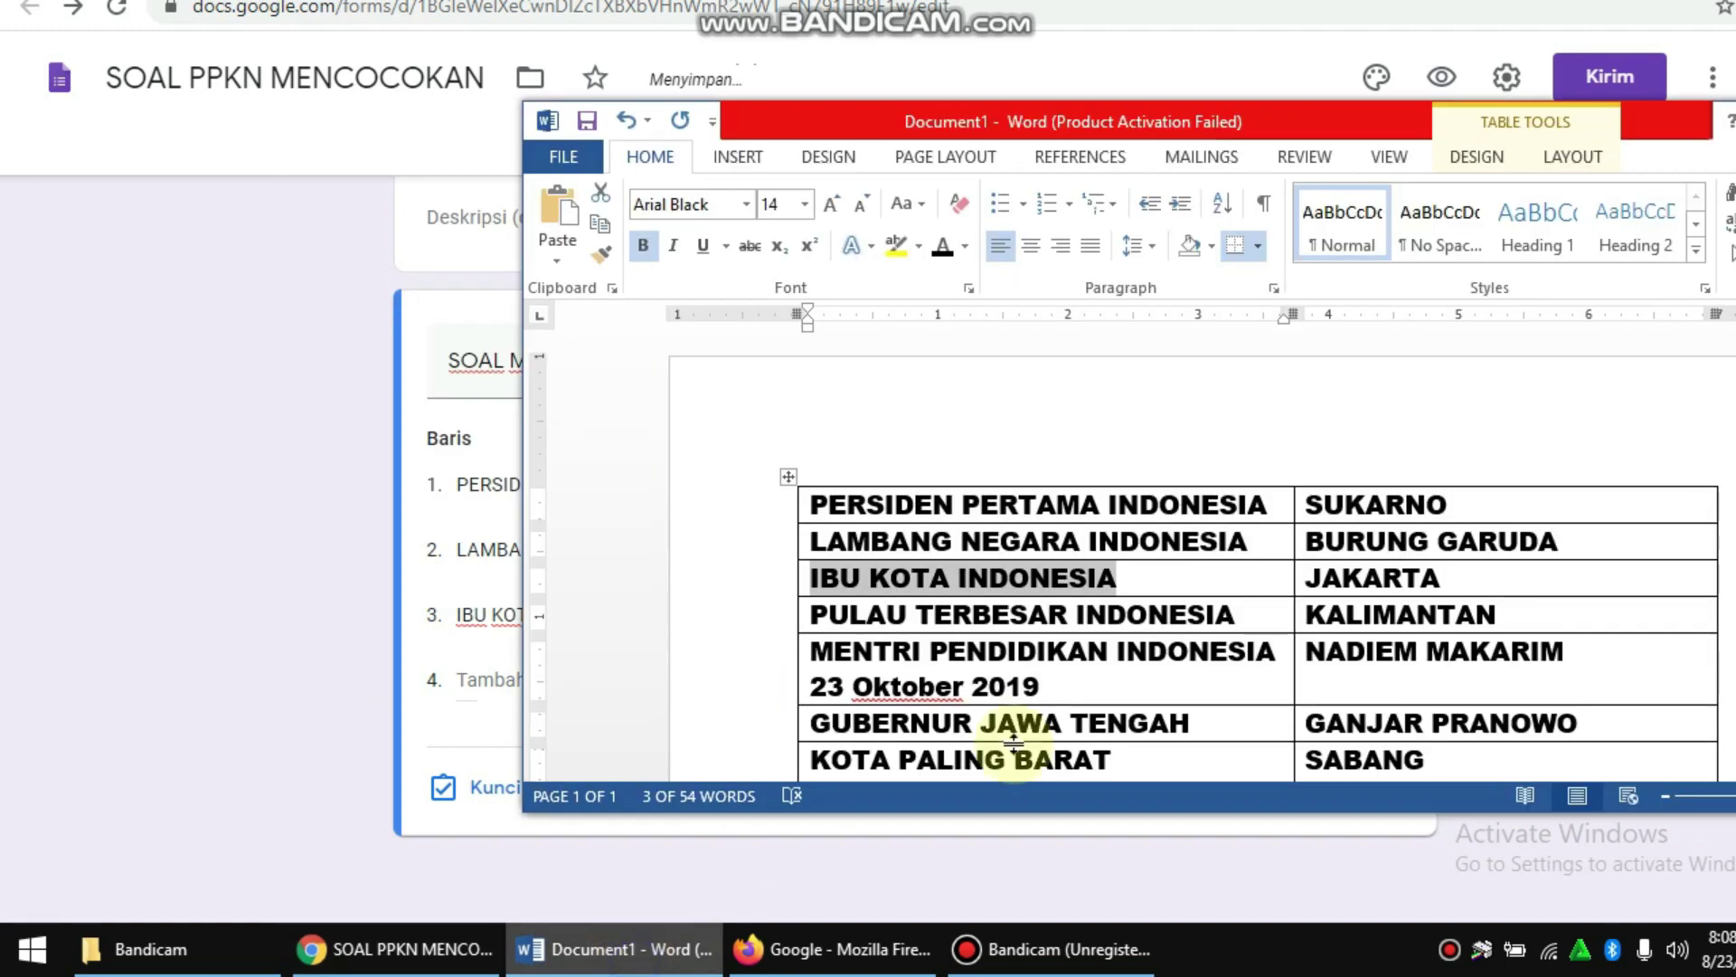
left_click_drag(1255, 614, 520, 652)
key("ctrl+c")
left_click(299, 626)
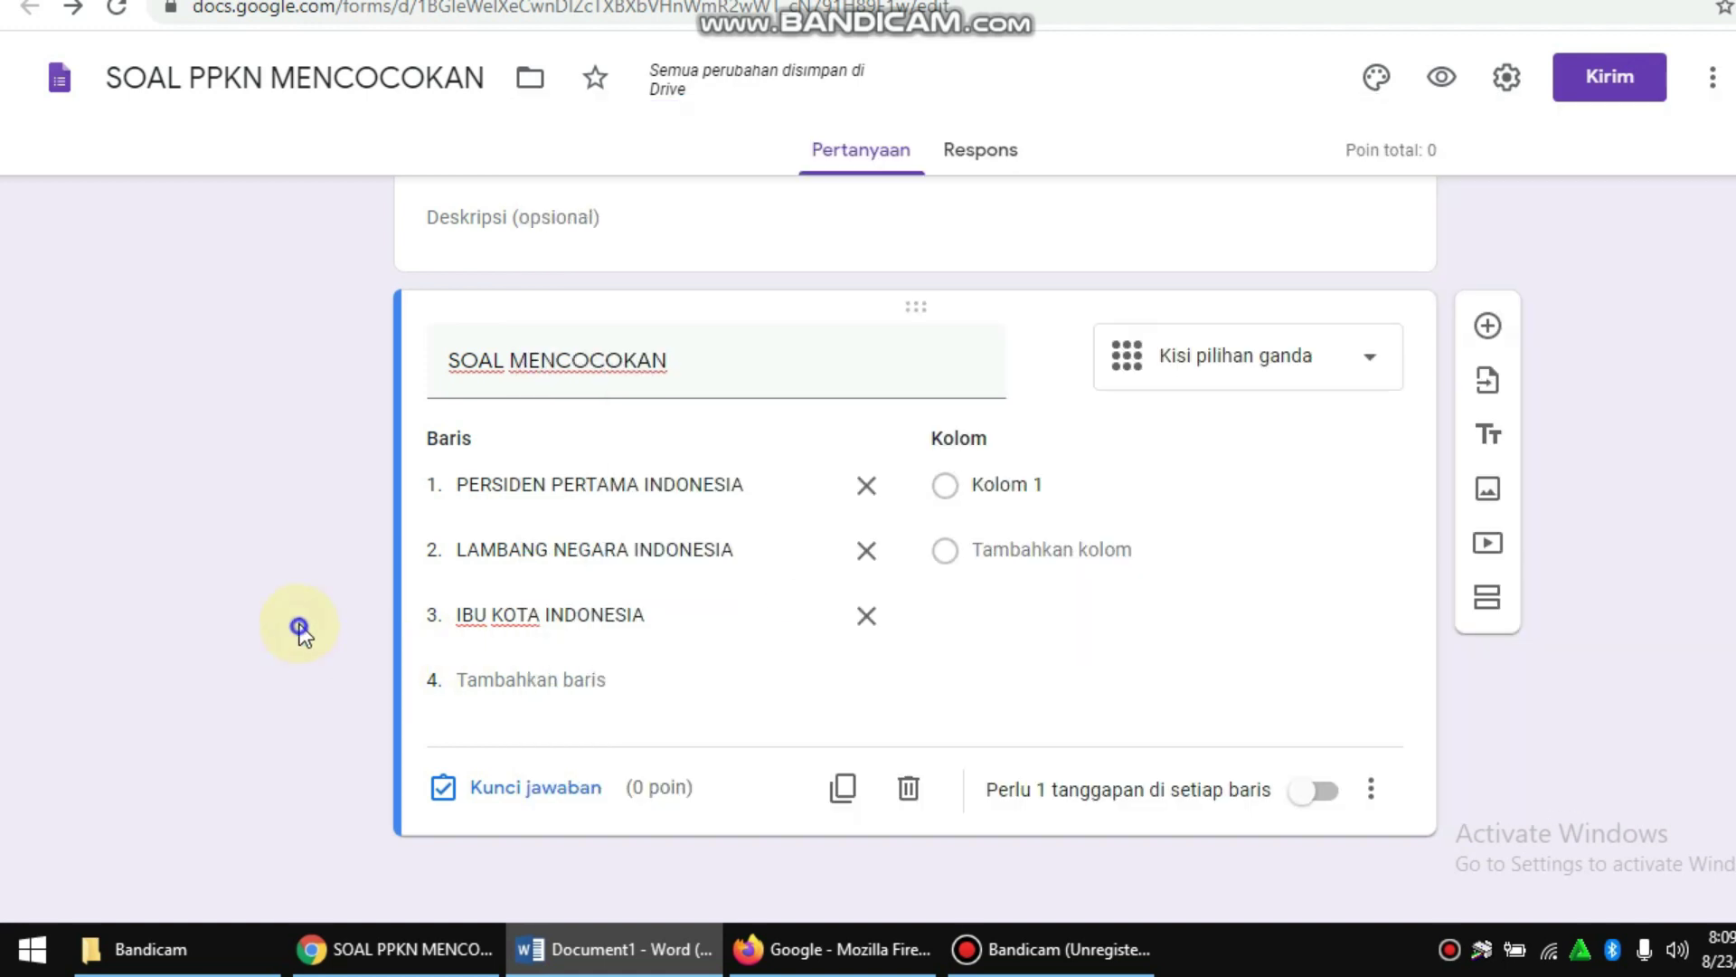
left_click(530, 678)
key("ctrl+v")
Step: Add rows 5 and 6, MENTRI PENDIDIKAN INDONESIA 23 Oktober 2019 and GUBERNUR JAWA TENGAH, then copy KOTA PALING BARAT DIINDONESIA
left_click(624, 949)
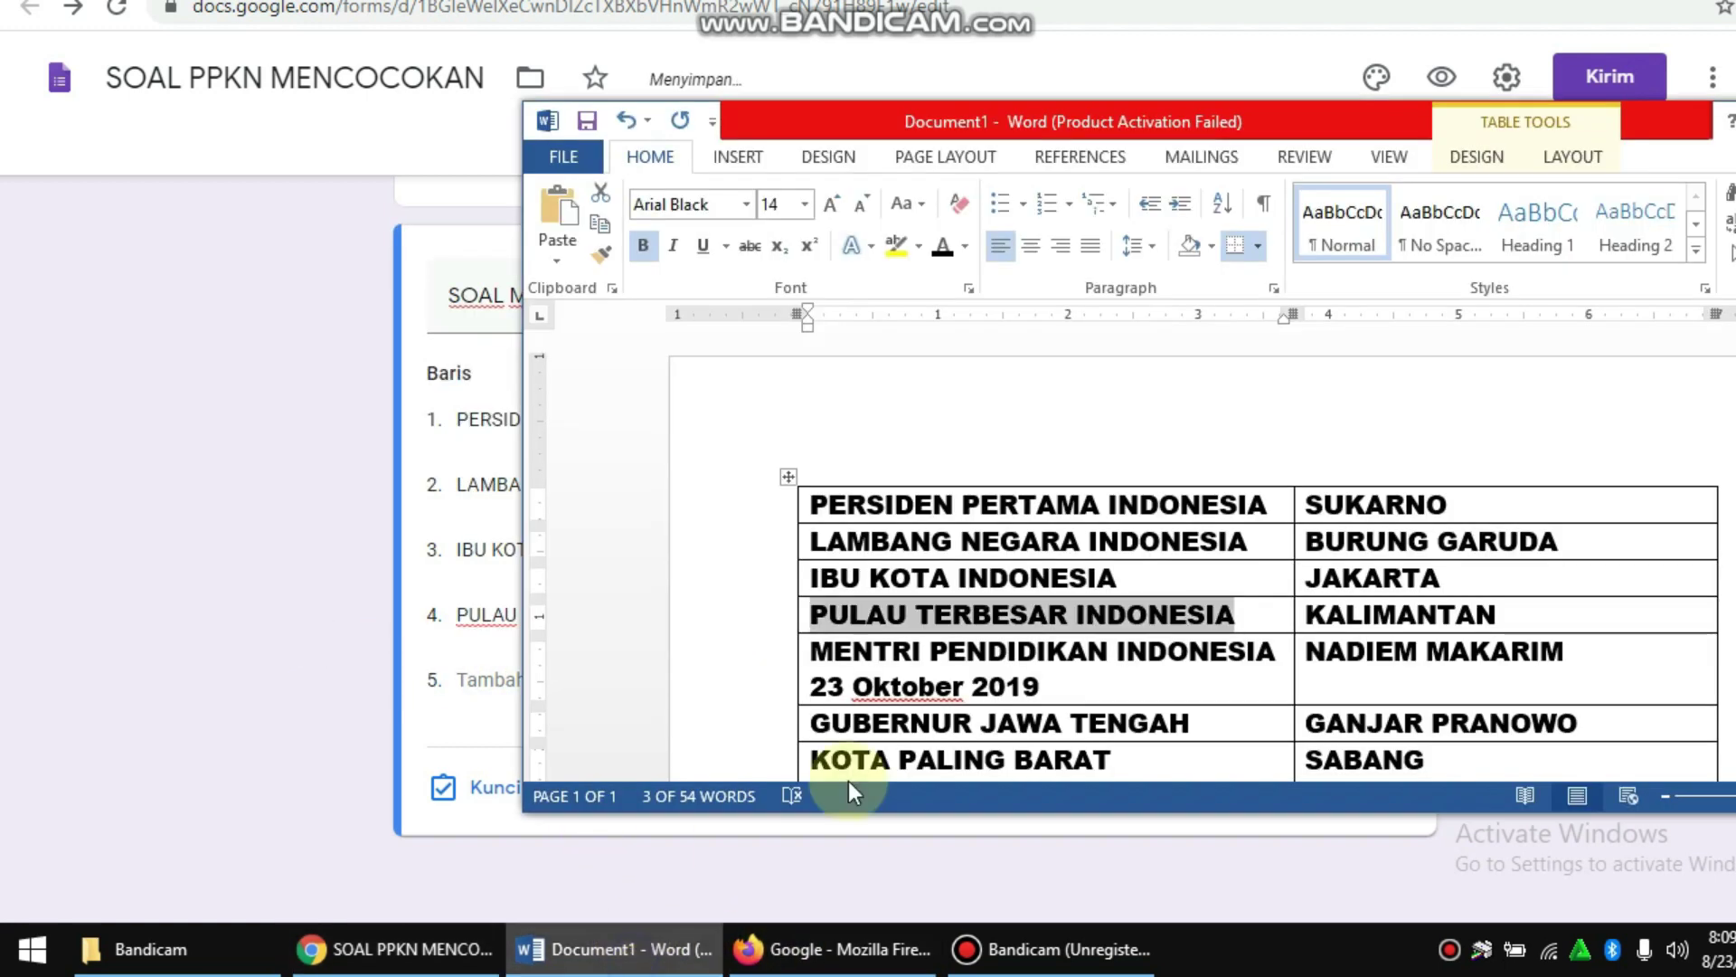
left_click_drag(1126, 689, 831, 656)
key("ctrl+c")
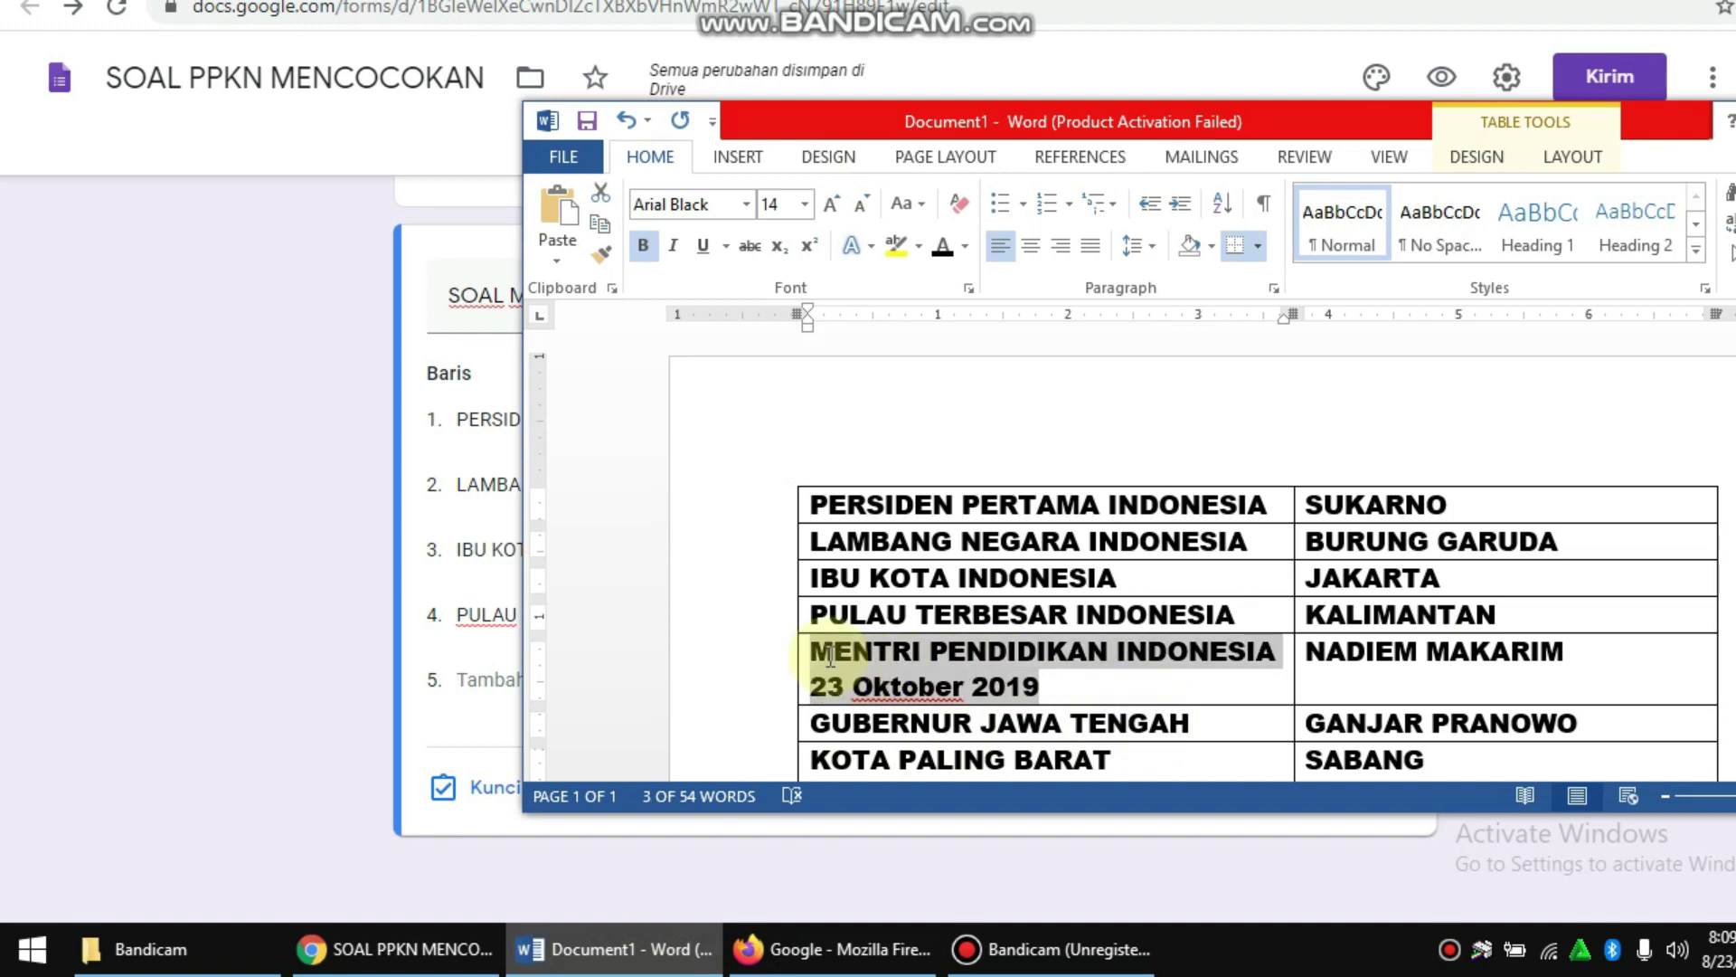
left_click(295, 680)
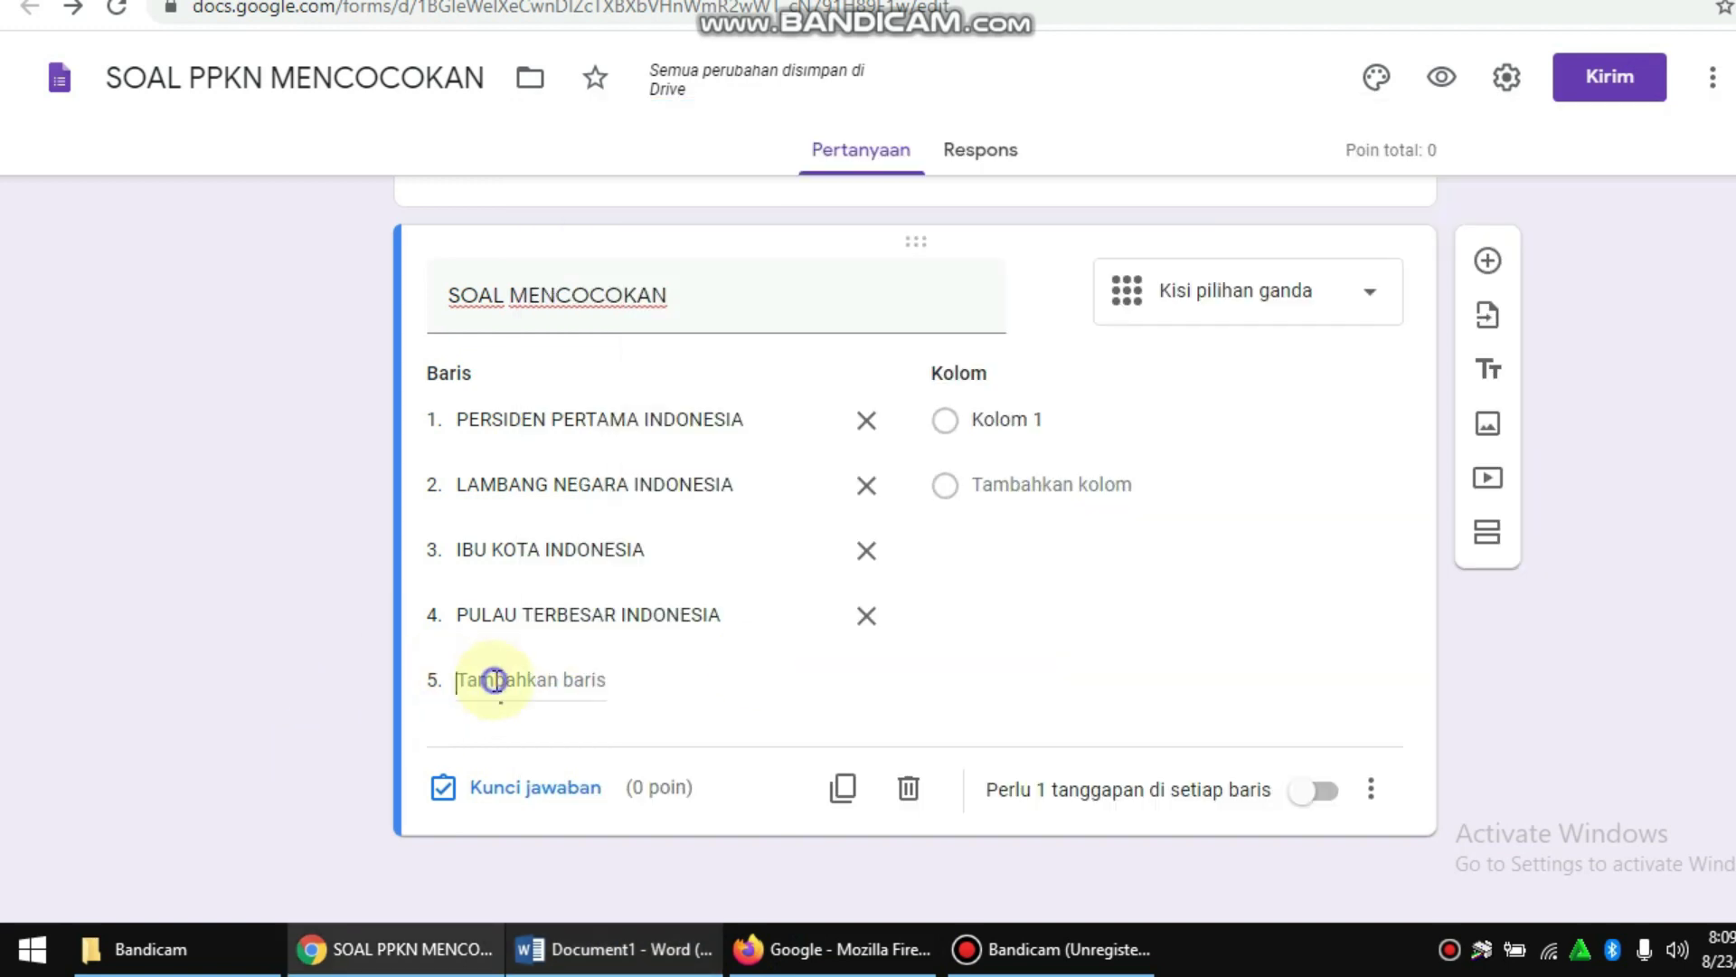
left_click(495, 680)
key("ctrl+v")
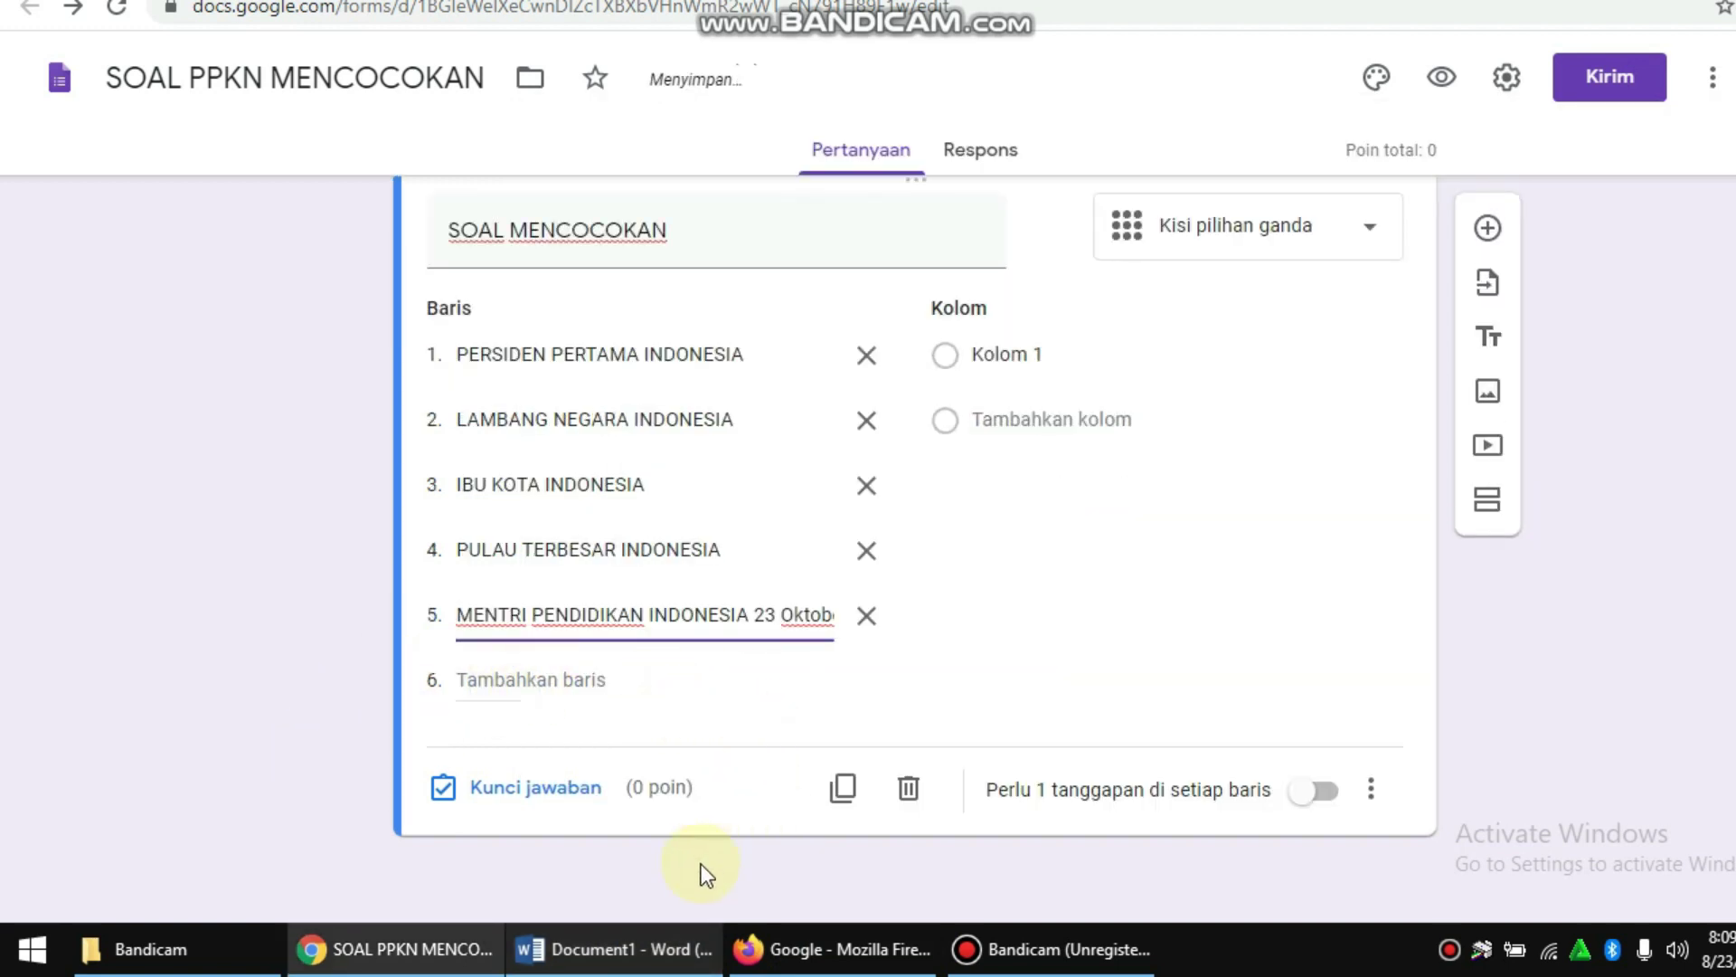
left_click(676, 948)
left_click_drag(1207, 592, 834, 594)
key("ctrl+c")
left_click(270, 636)
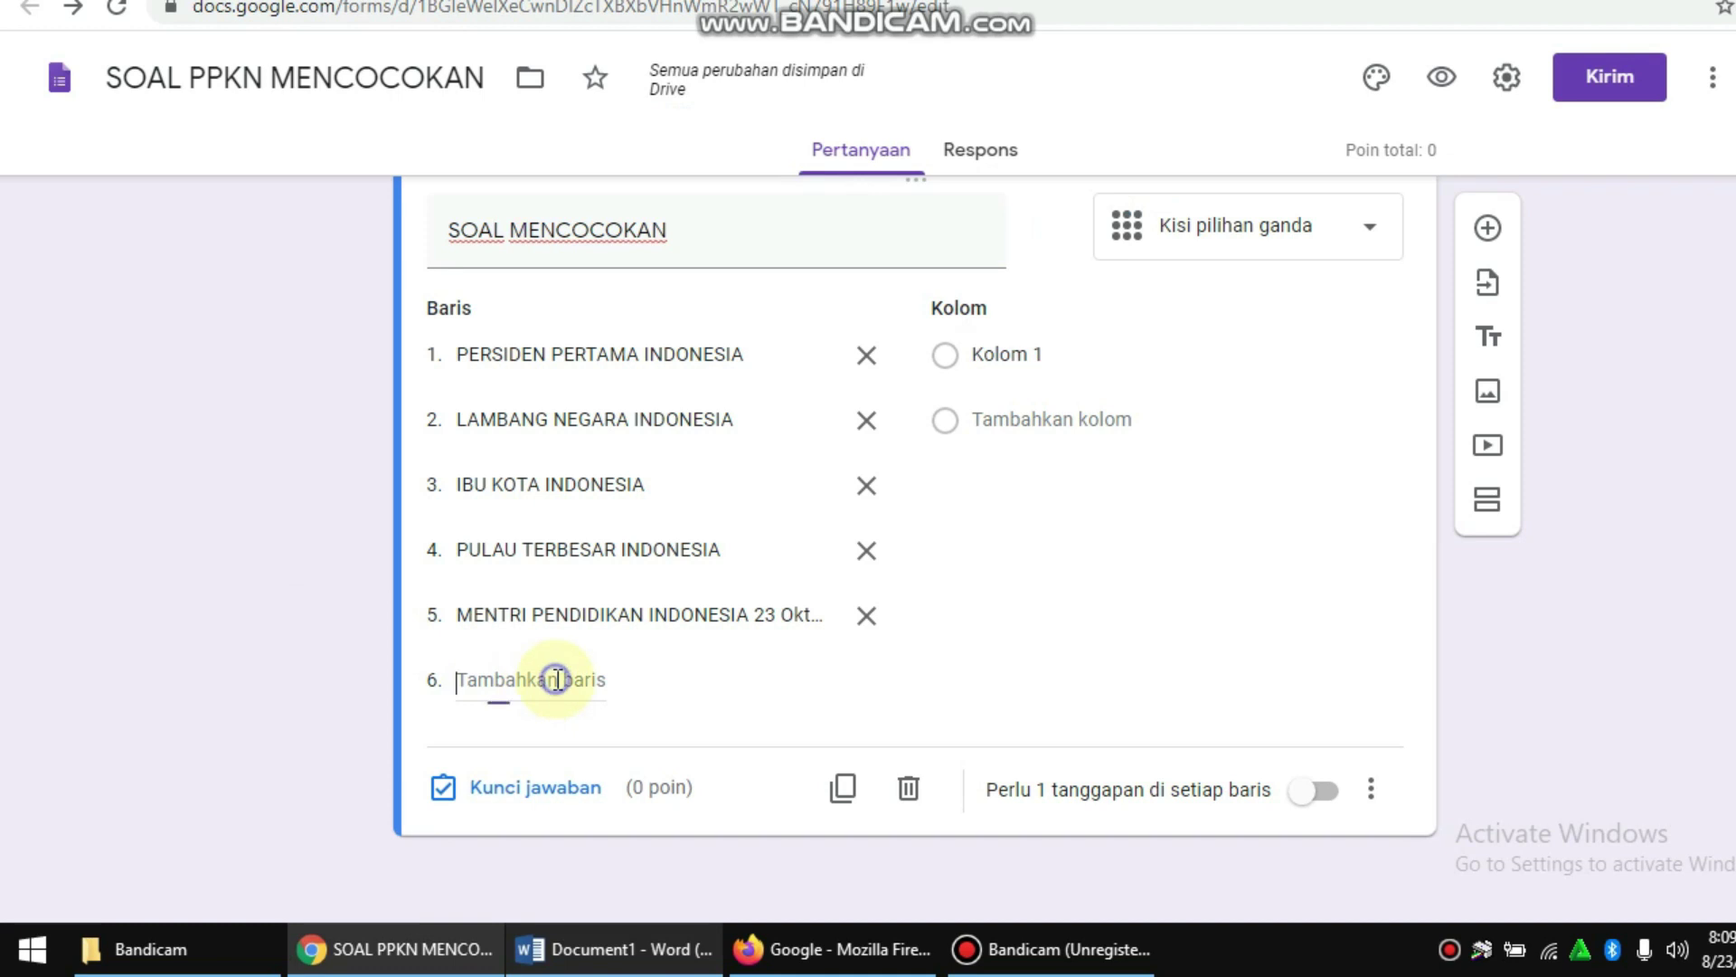
key("ctrl+v")
left_click(622, 963)
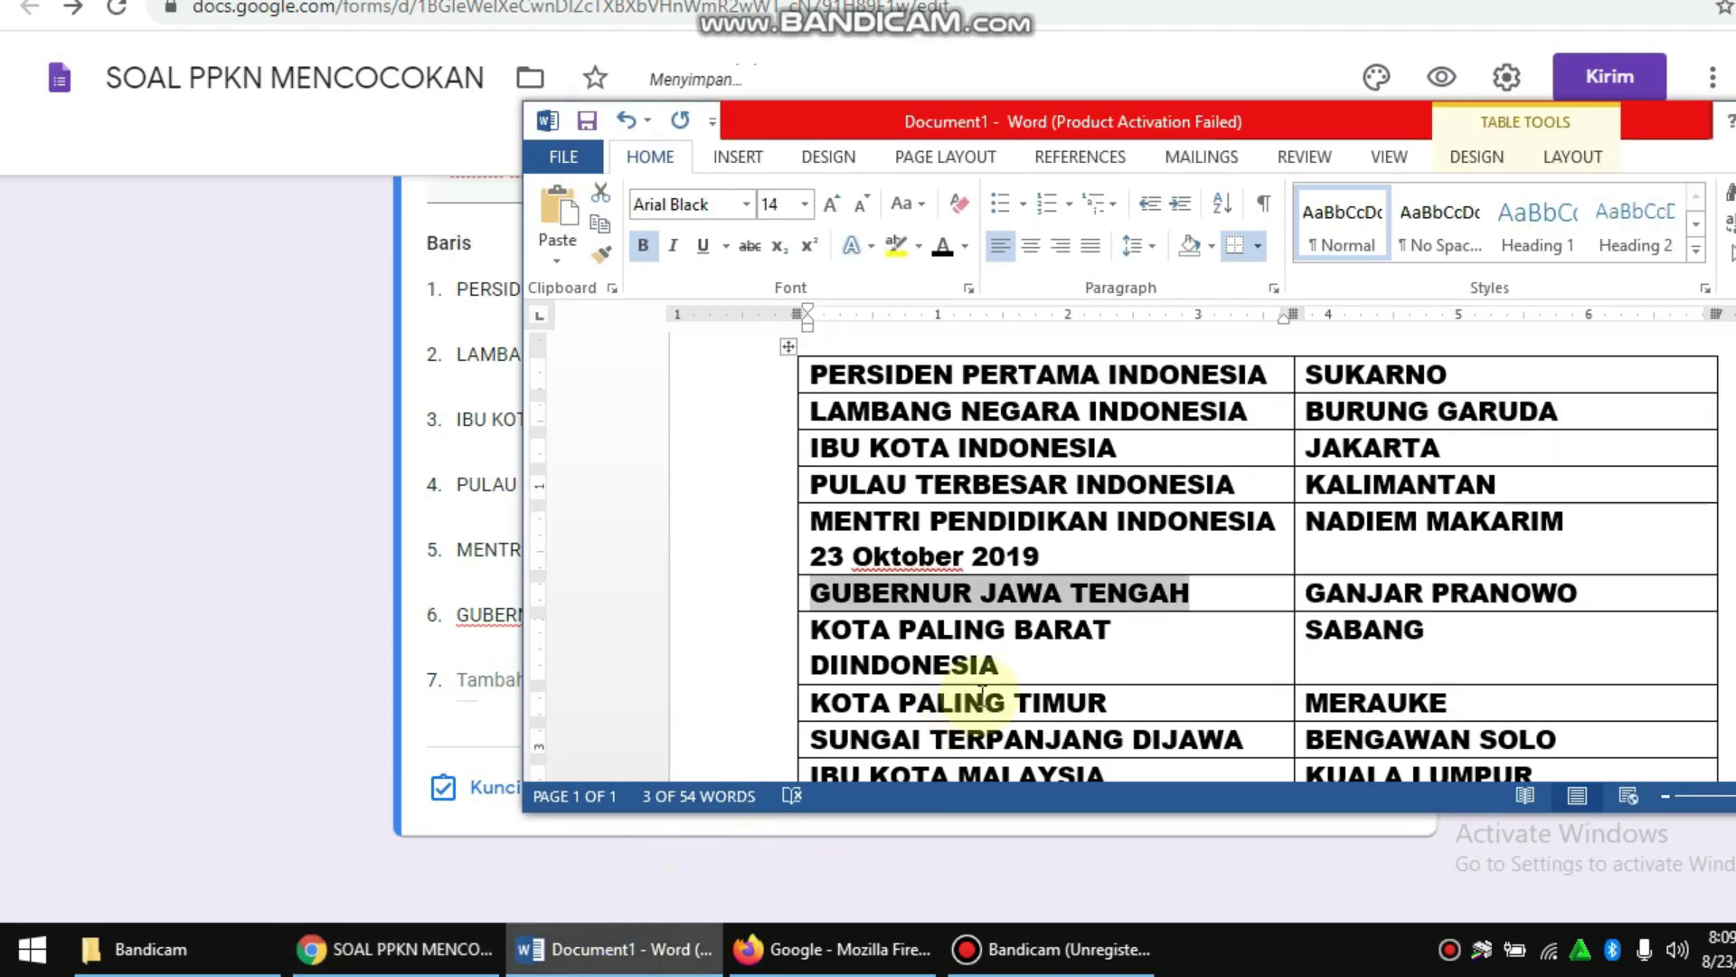
left_click_drag(1046, 678, 682, 639)
left_click(290, 639)
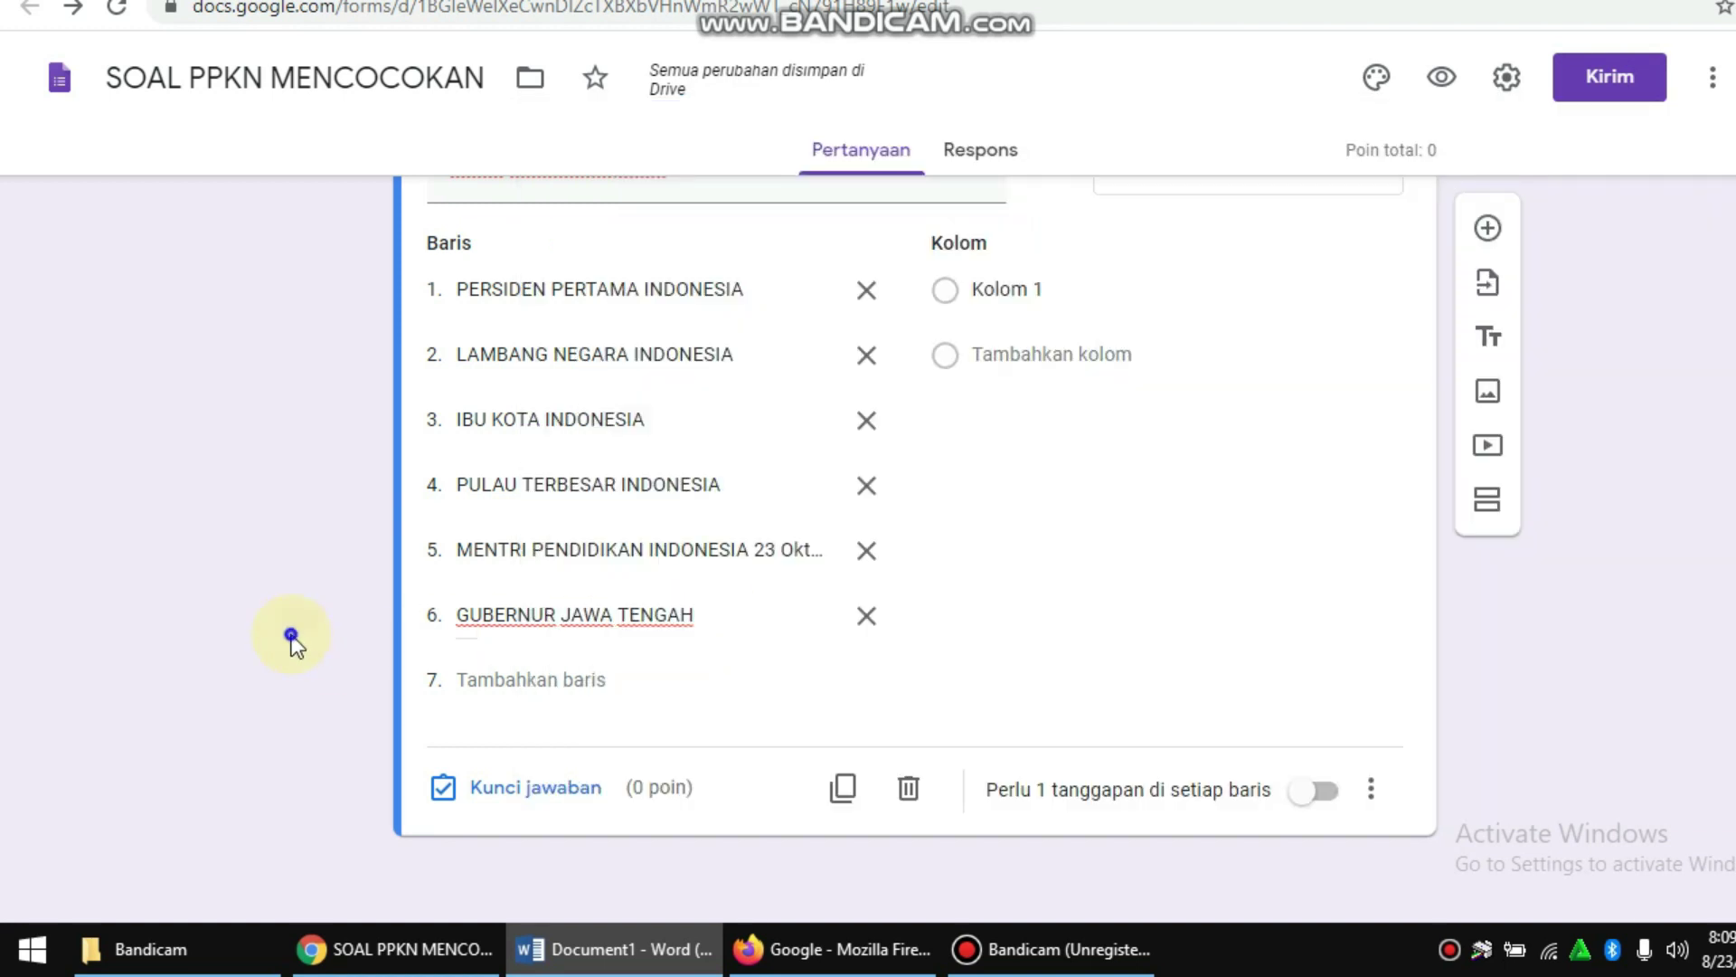
Step: Paste KOTA PALING BARAT DIINDONESIA as grid row 7 and delete the leftover empty row
left_click(533, 679)
left_click(536, 679)
type("KOTA PALING BARAT DIINDONESIA")
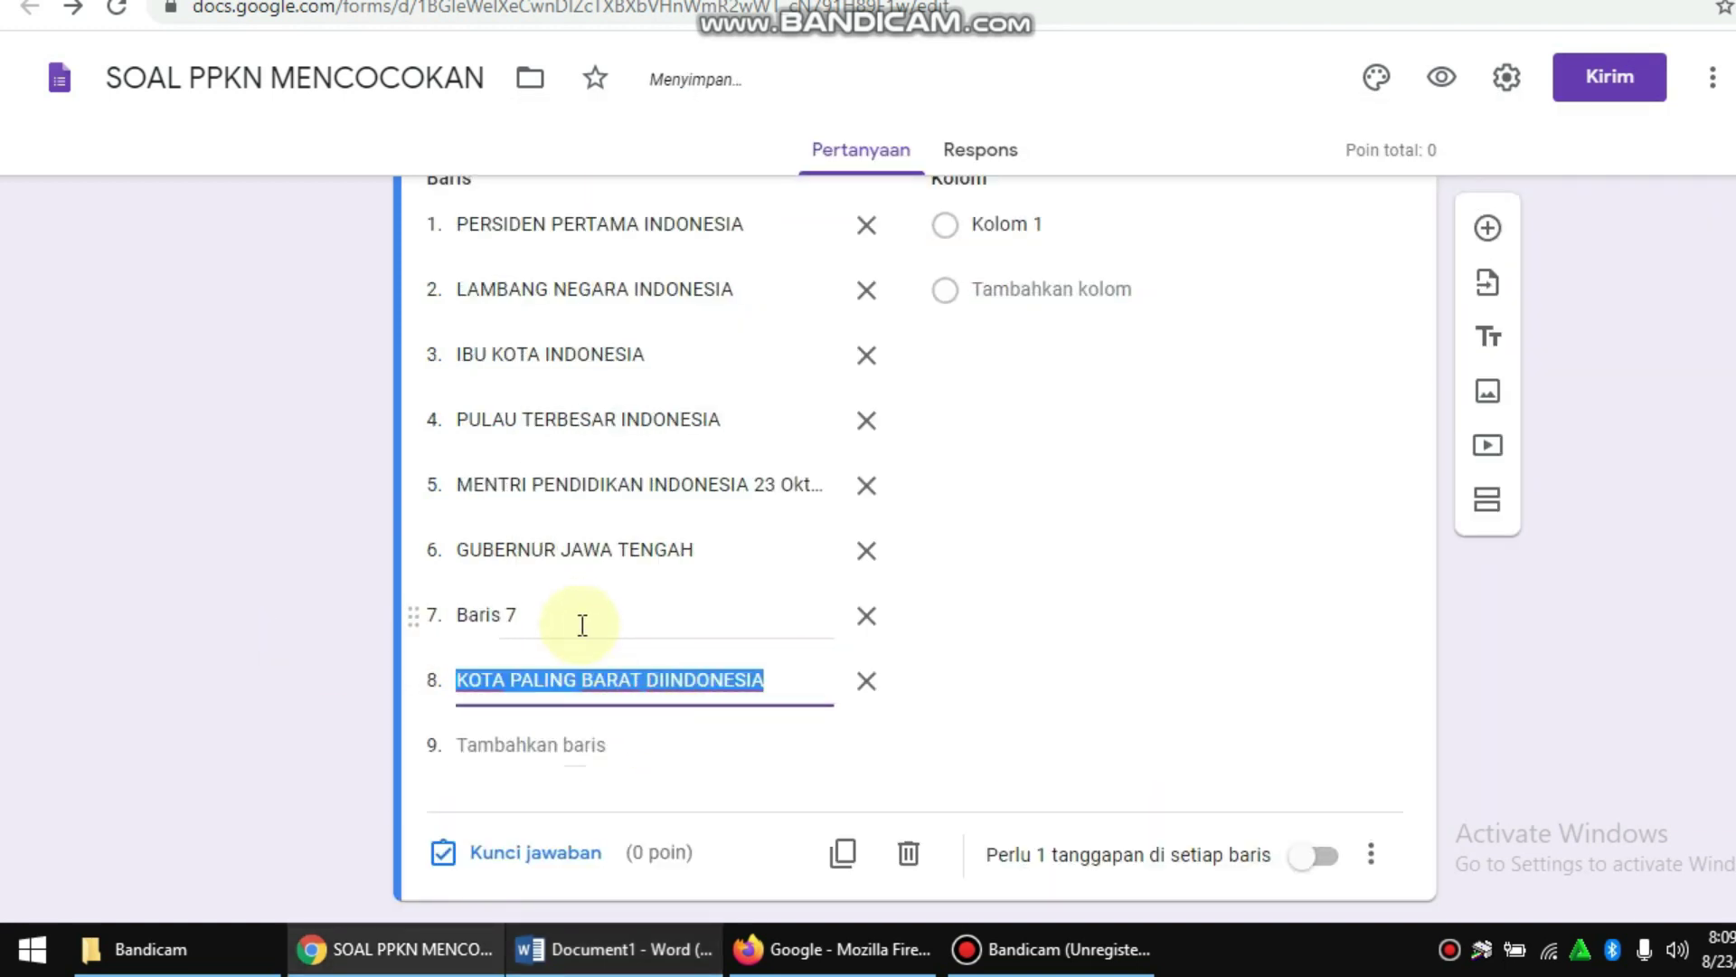
left_click(866, 616)
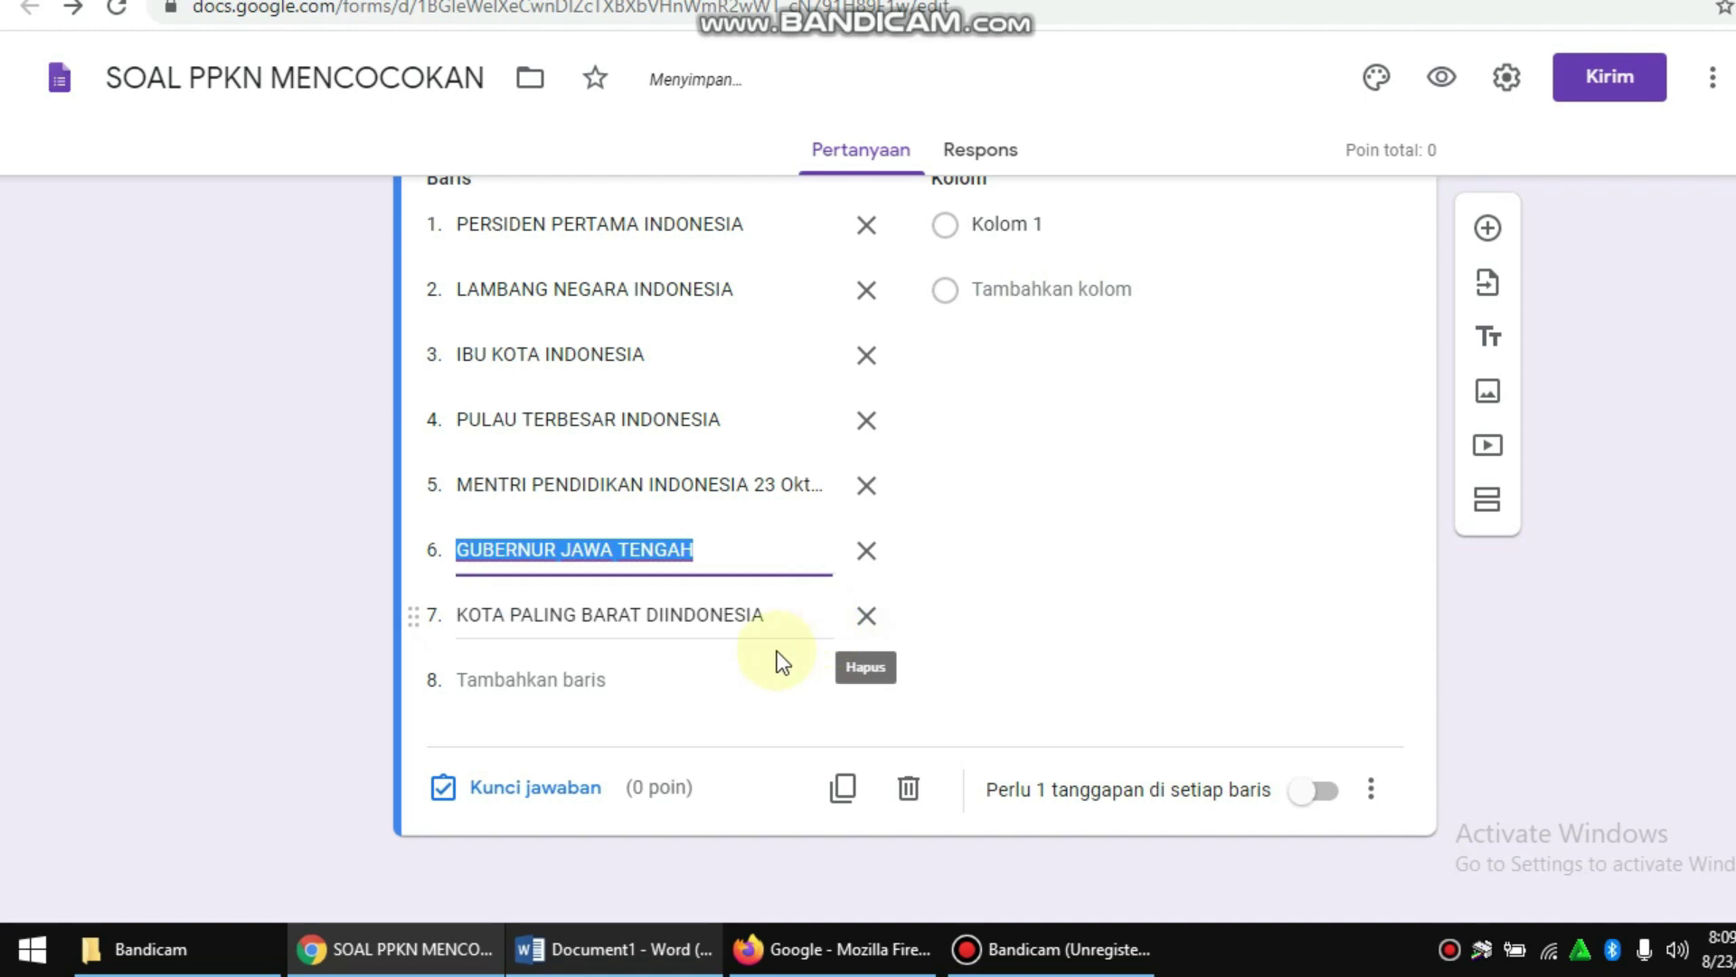
Step: Copy KOTA PALING TIMUR from the Word table and paste it as grid row 8
left_click(633, 951)
left_click(965, 658)
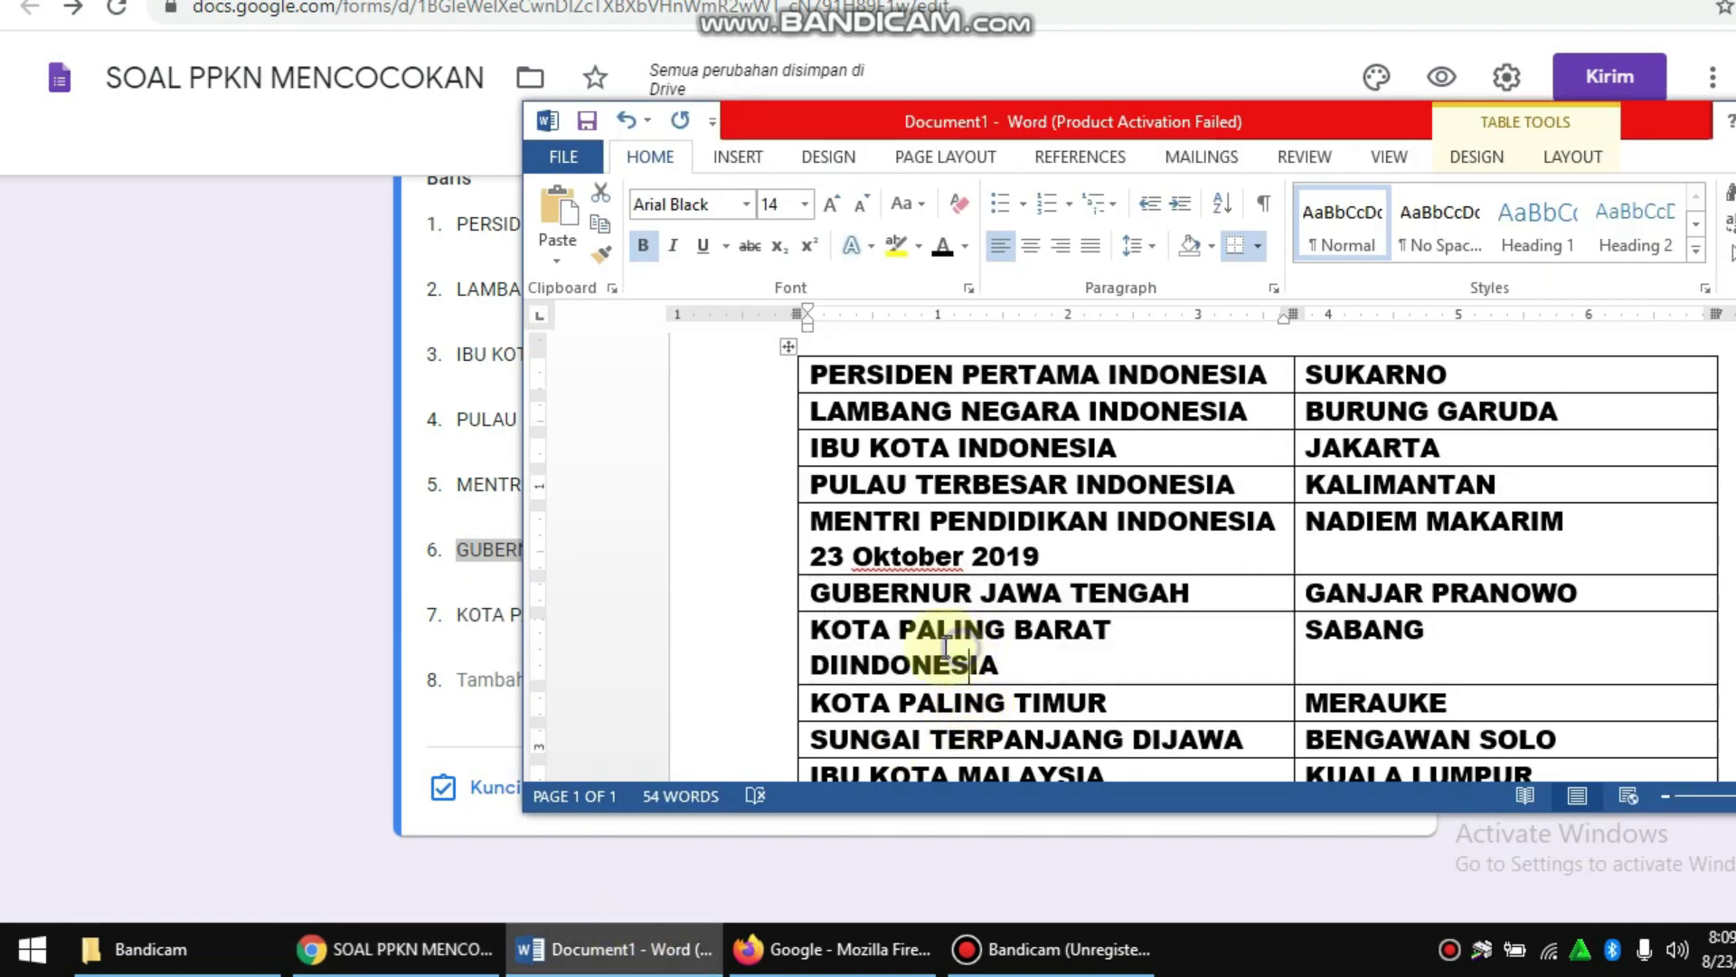
left_click(486, 604)
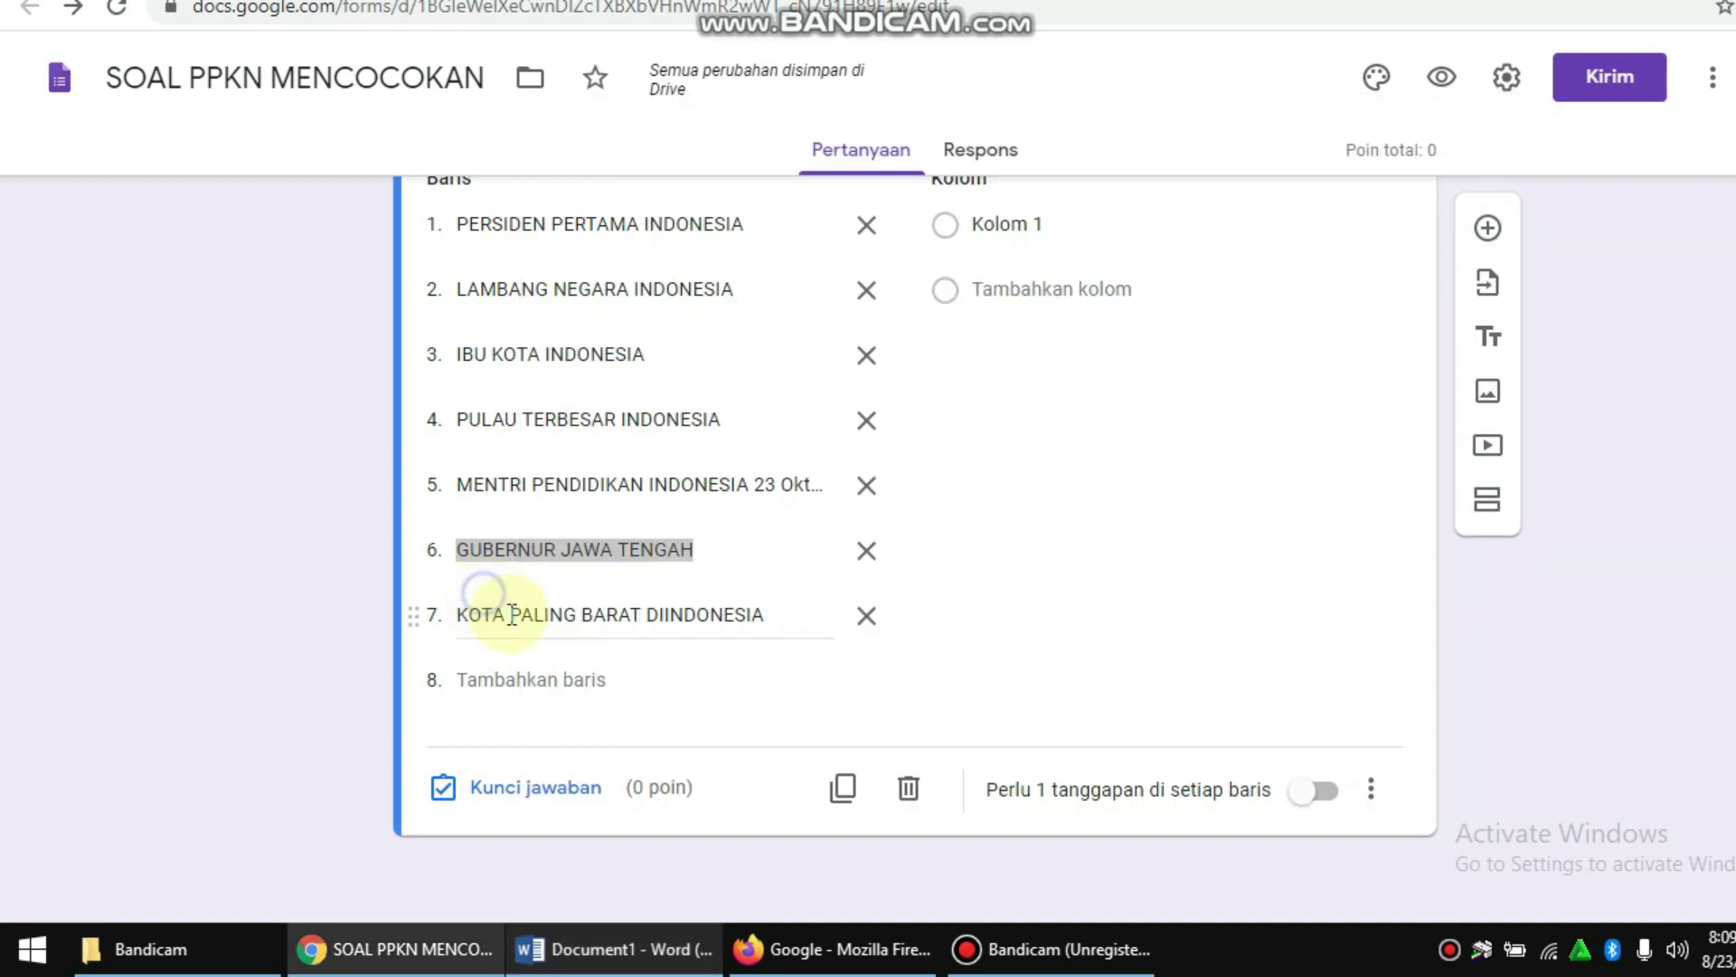
left_click(502, 613)
left_click(615, 945)
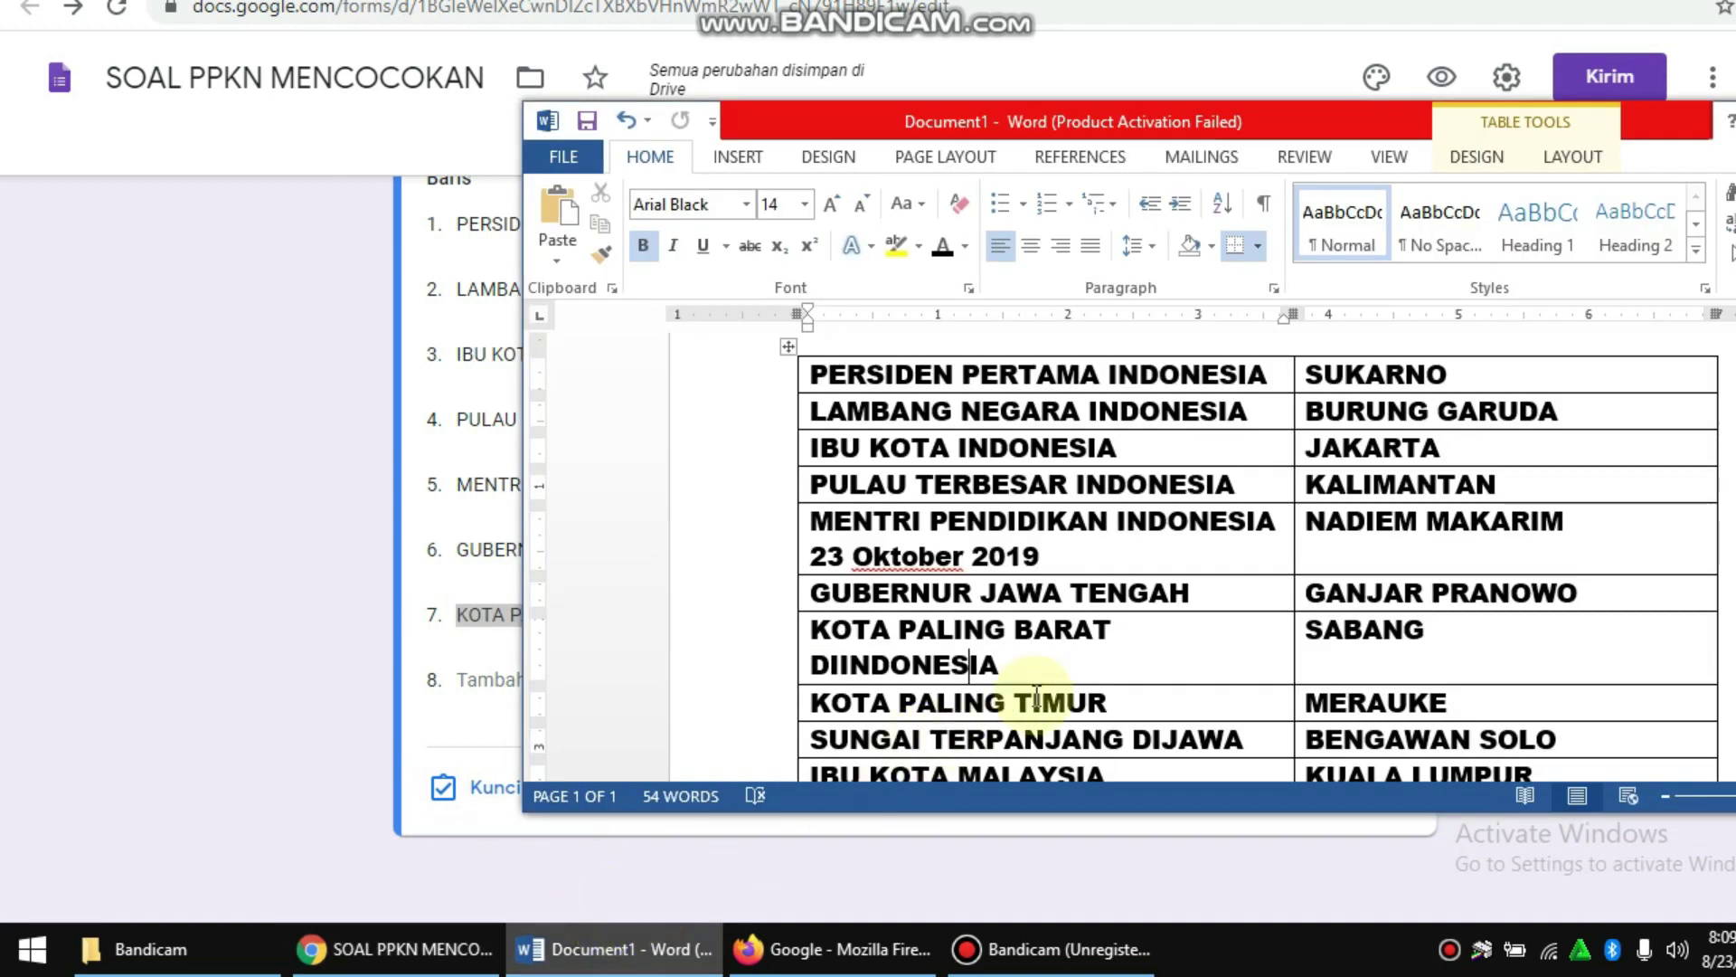
scroll(1068, 651, "down", 3)
left_click_drag(1136, 575, 971, 574)
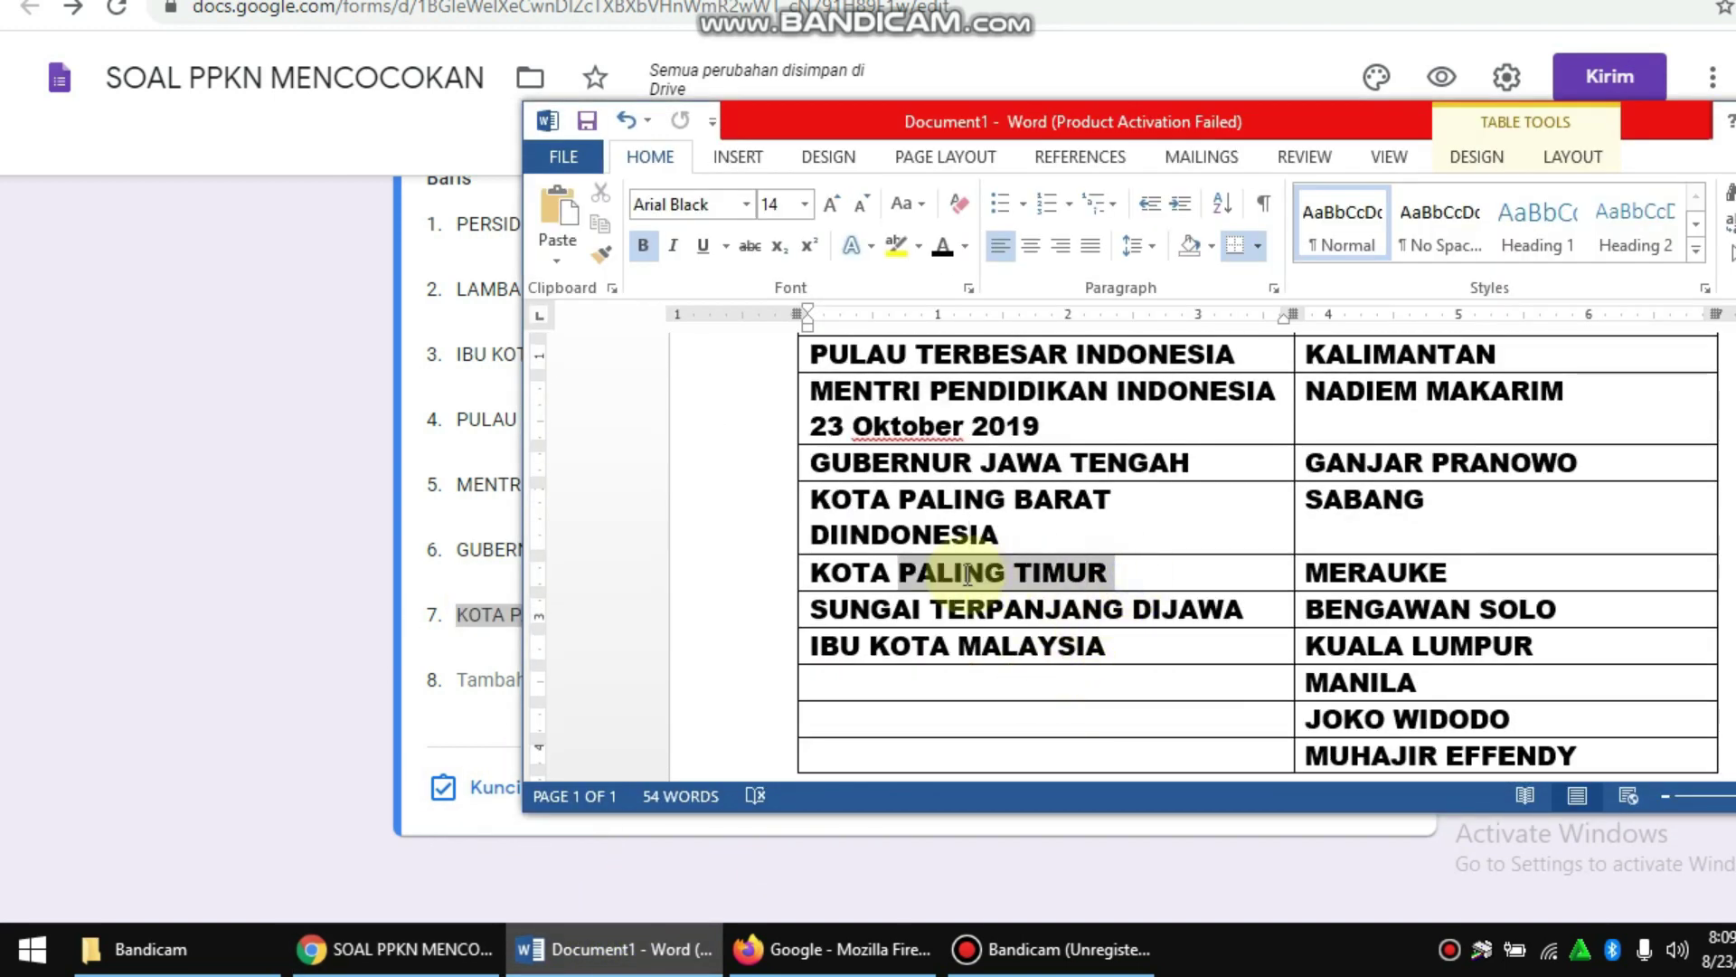
left_click(302, 562)
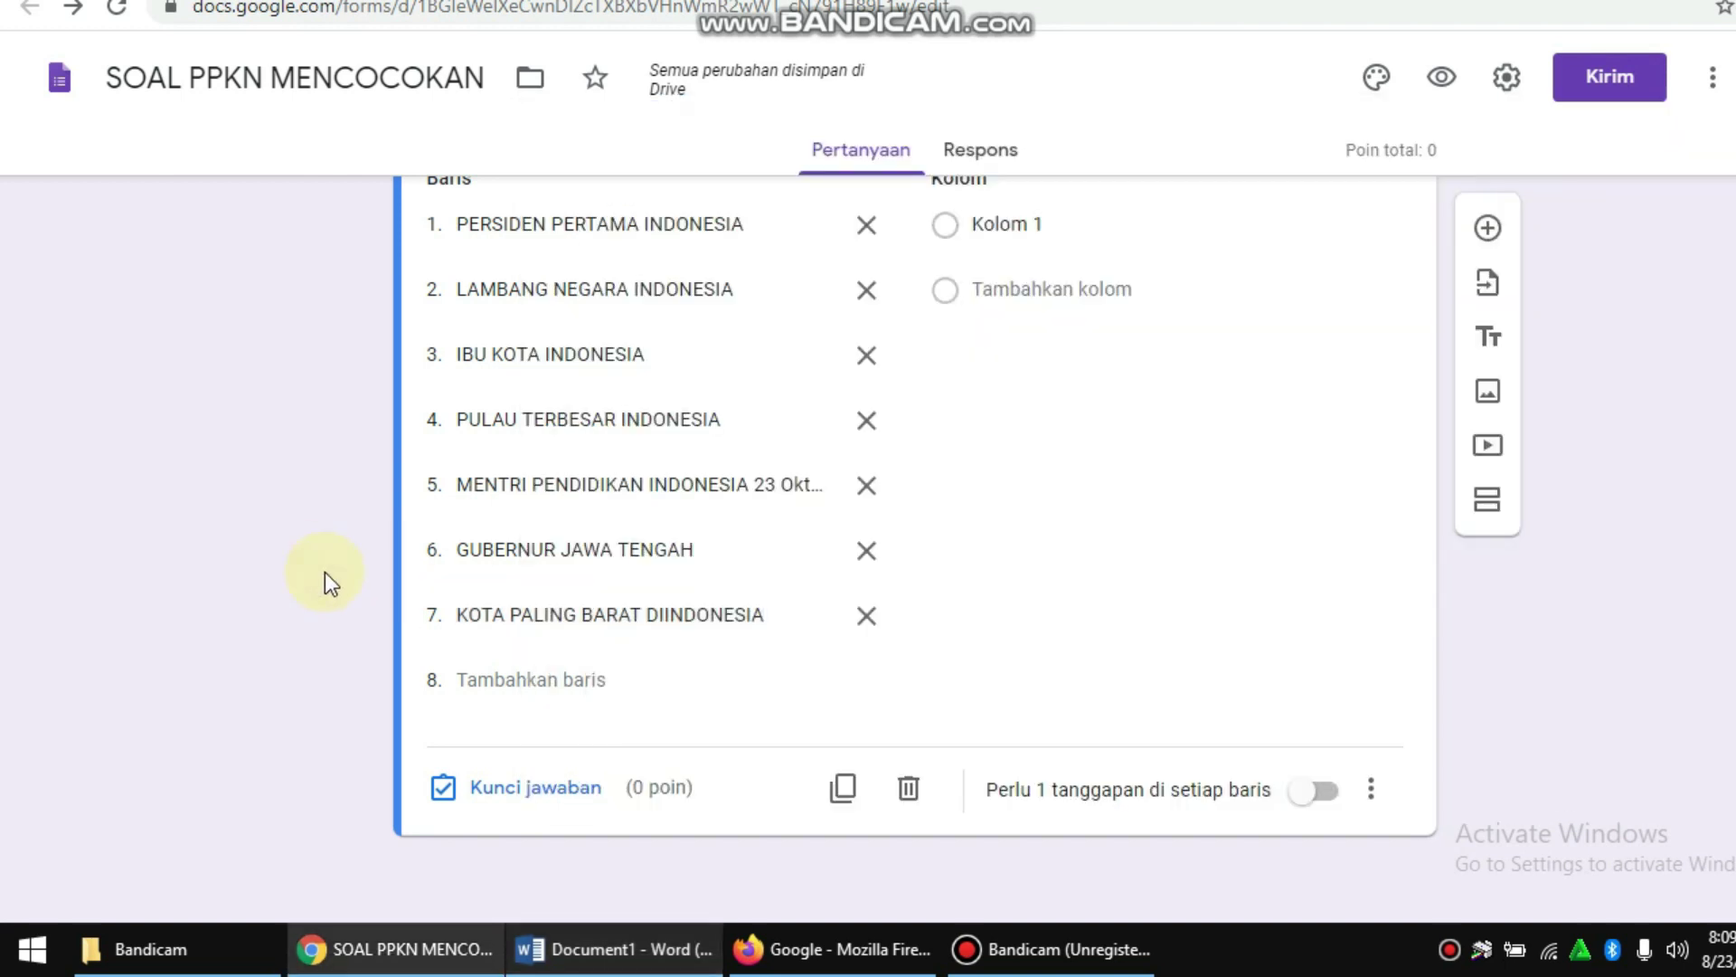
left_click(597, 948)
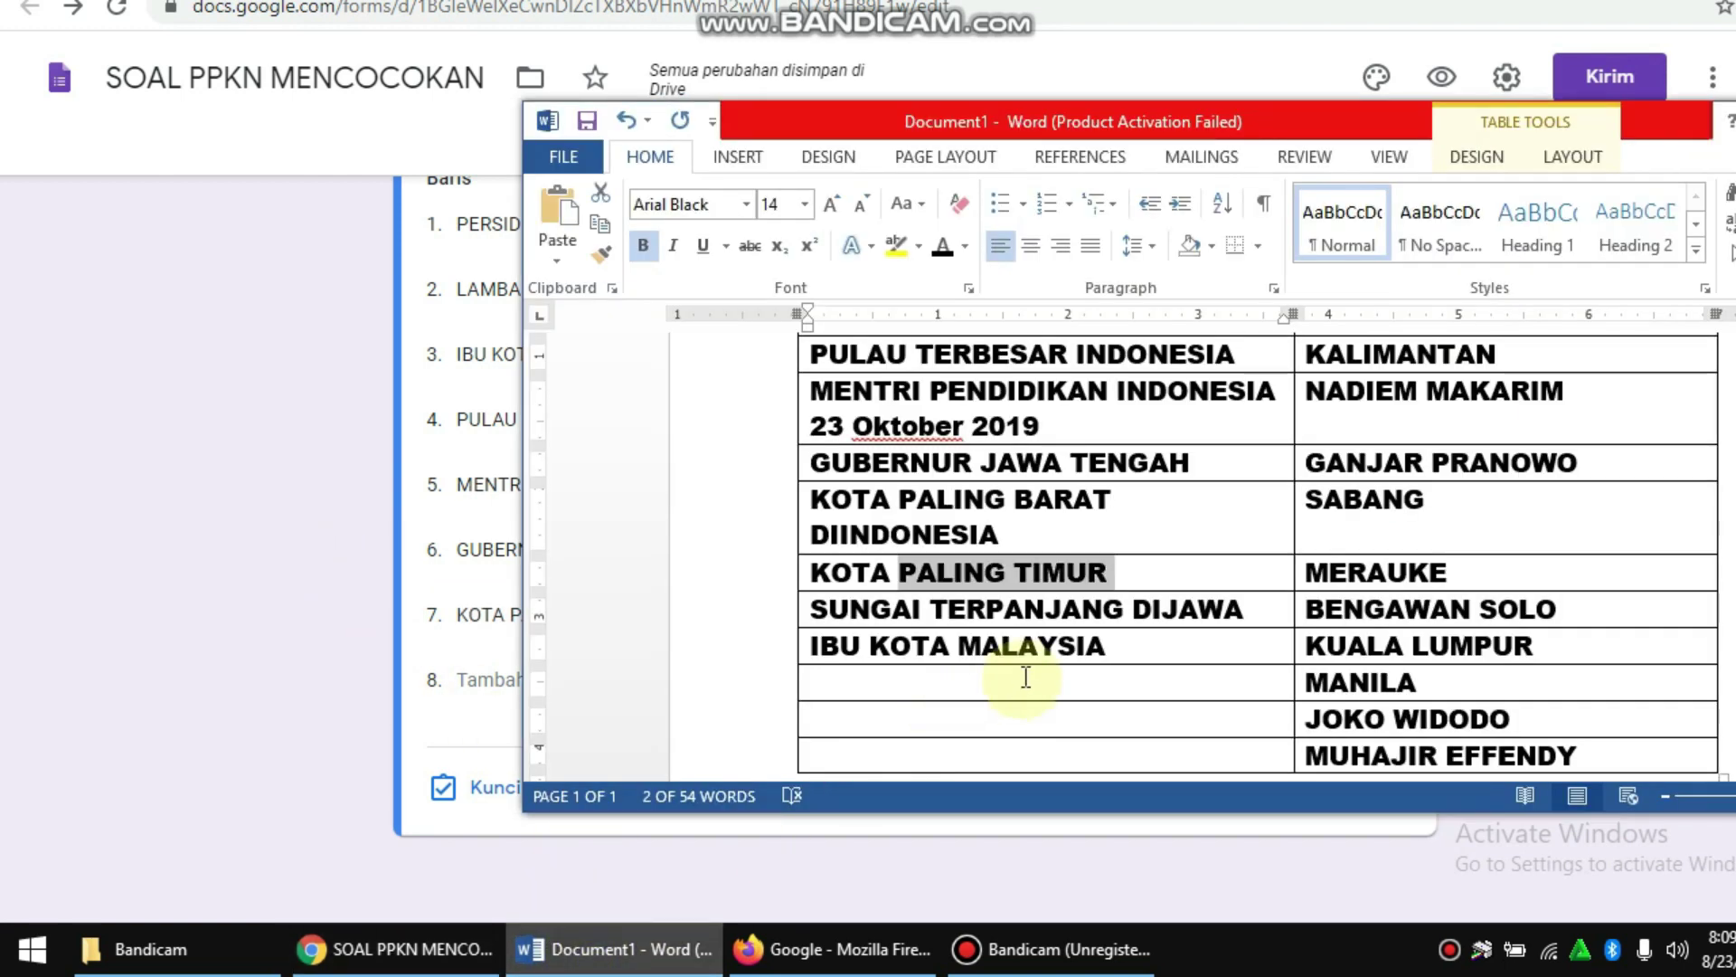
left_click(1107, 573)
left_click_drag(1122, 571, 833, 573)
key("ctrl+c")
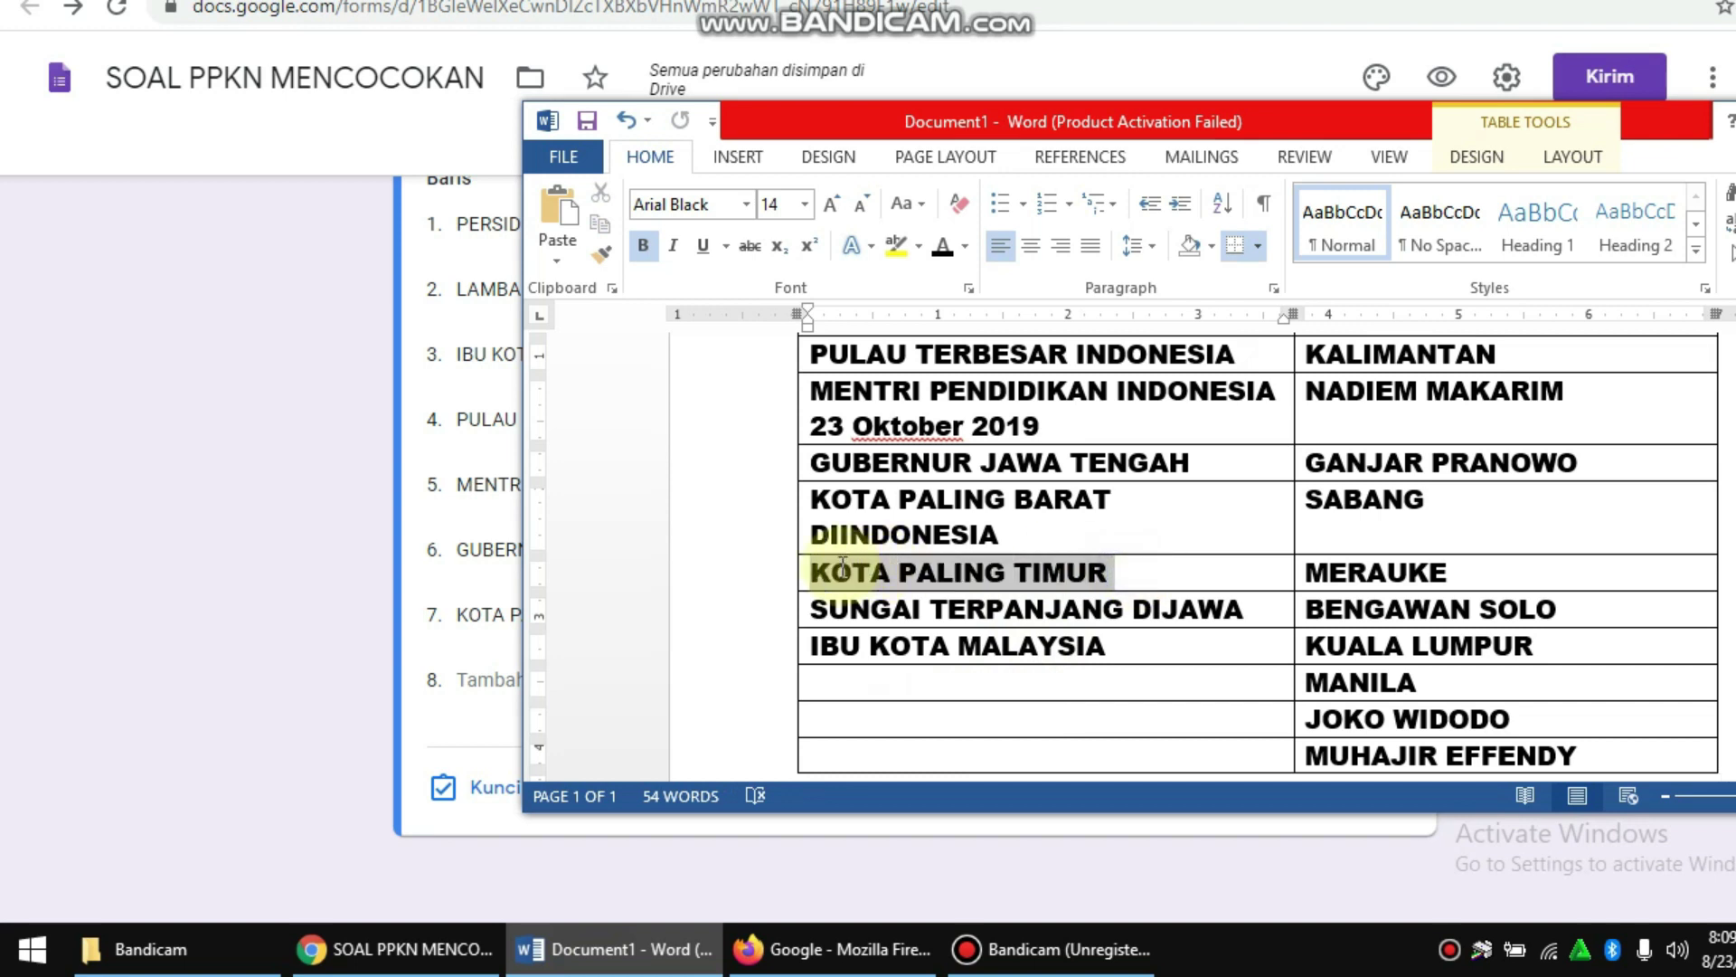
left_click(371, 650)
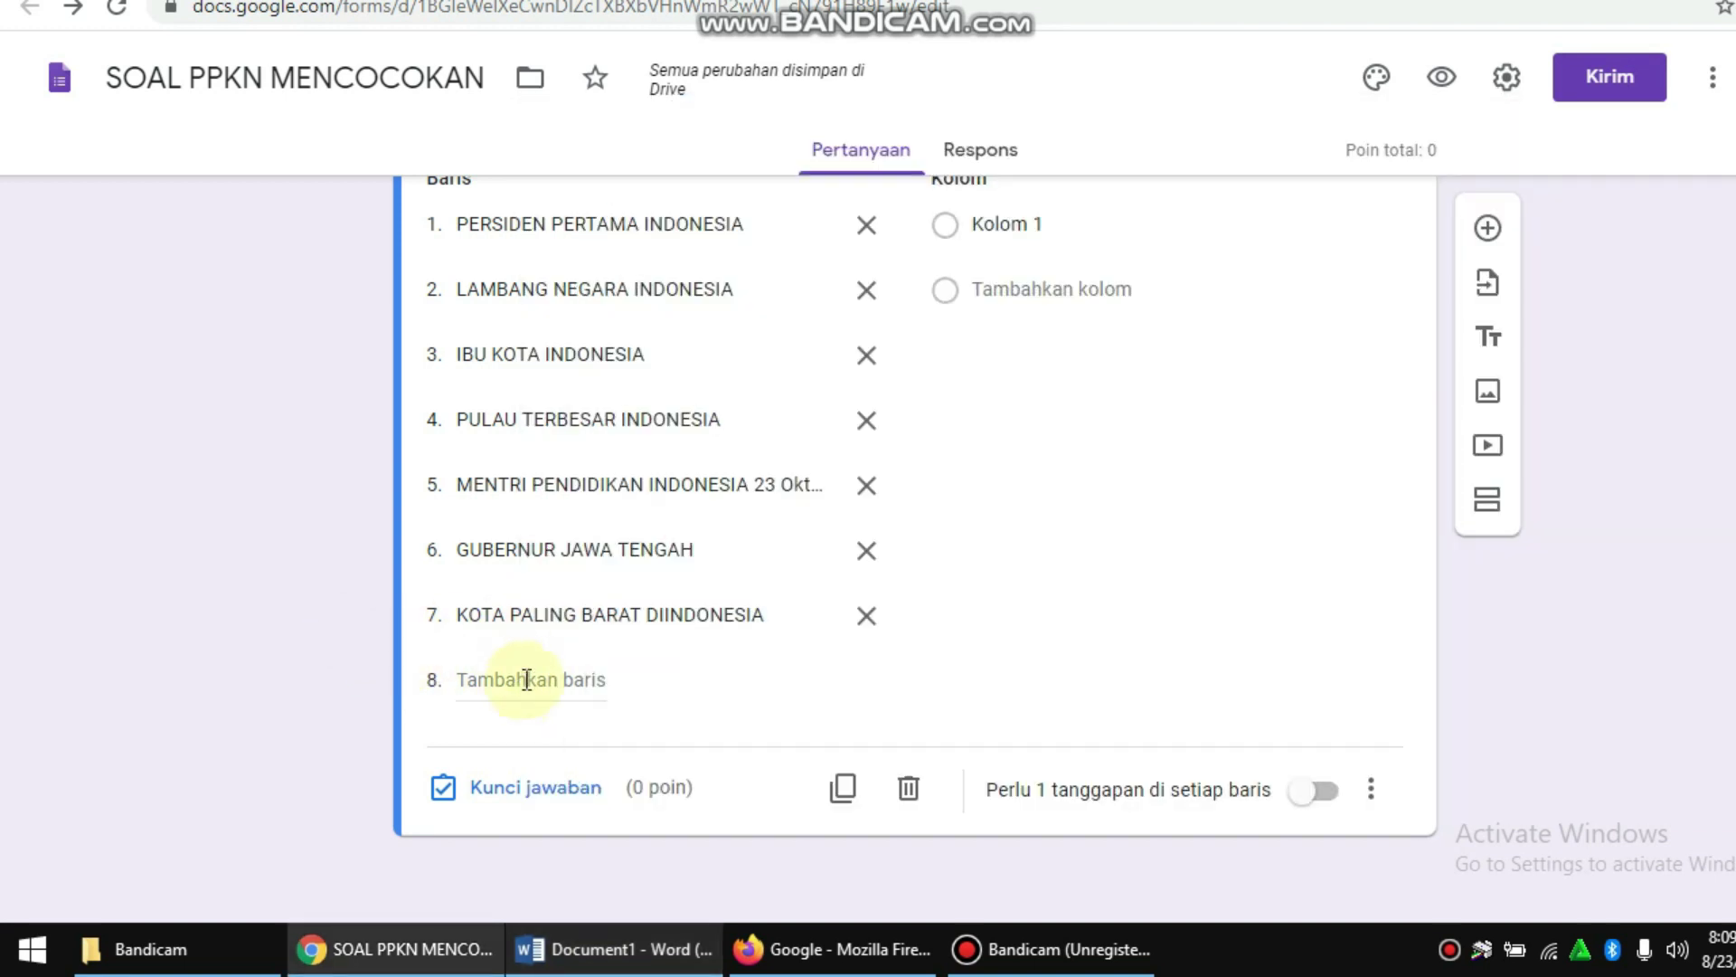
key("ctrl+v")
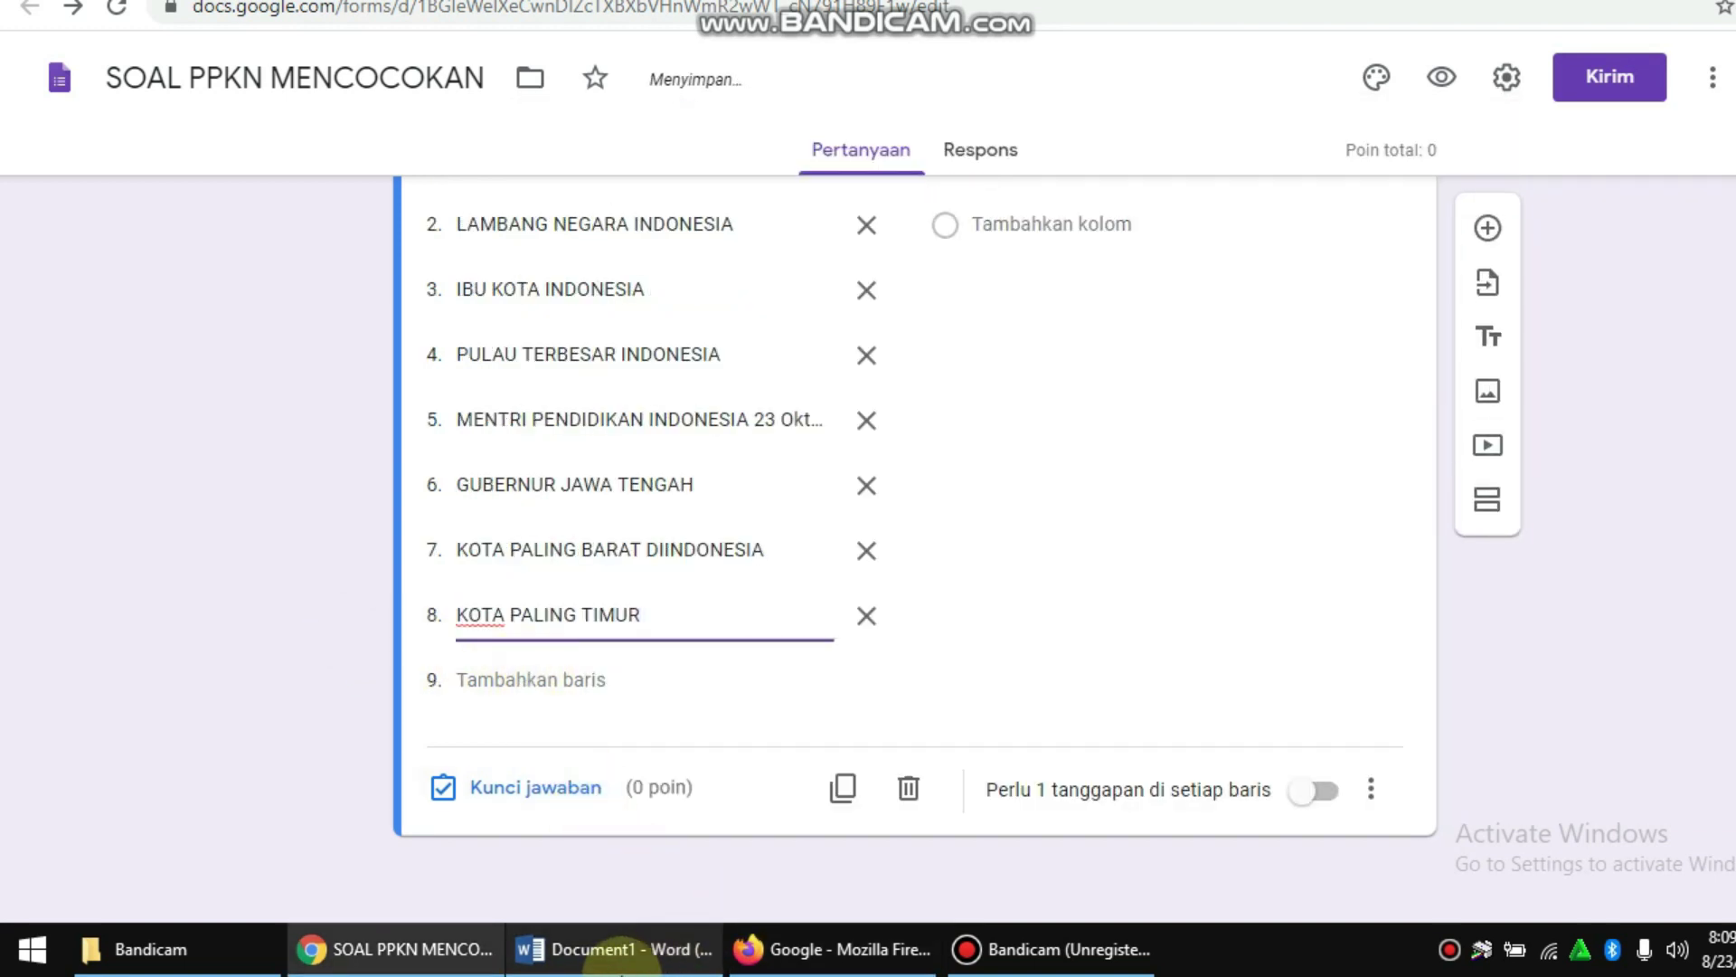
Step: Add SUNGAI TERPANJANG DIJAWA as row 9, then copy IBU KOTA MALAYSIA and add row 10
left_click(620, 957)
left_click(1249, 609)
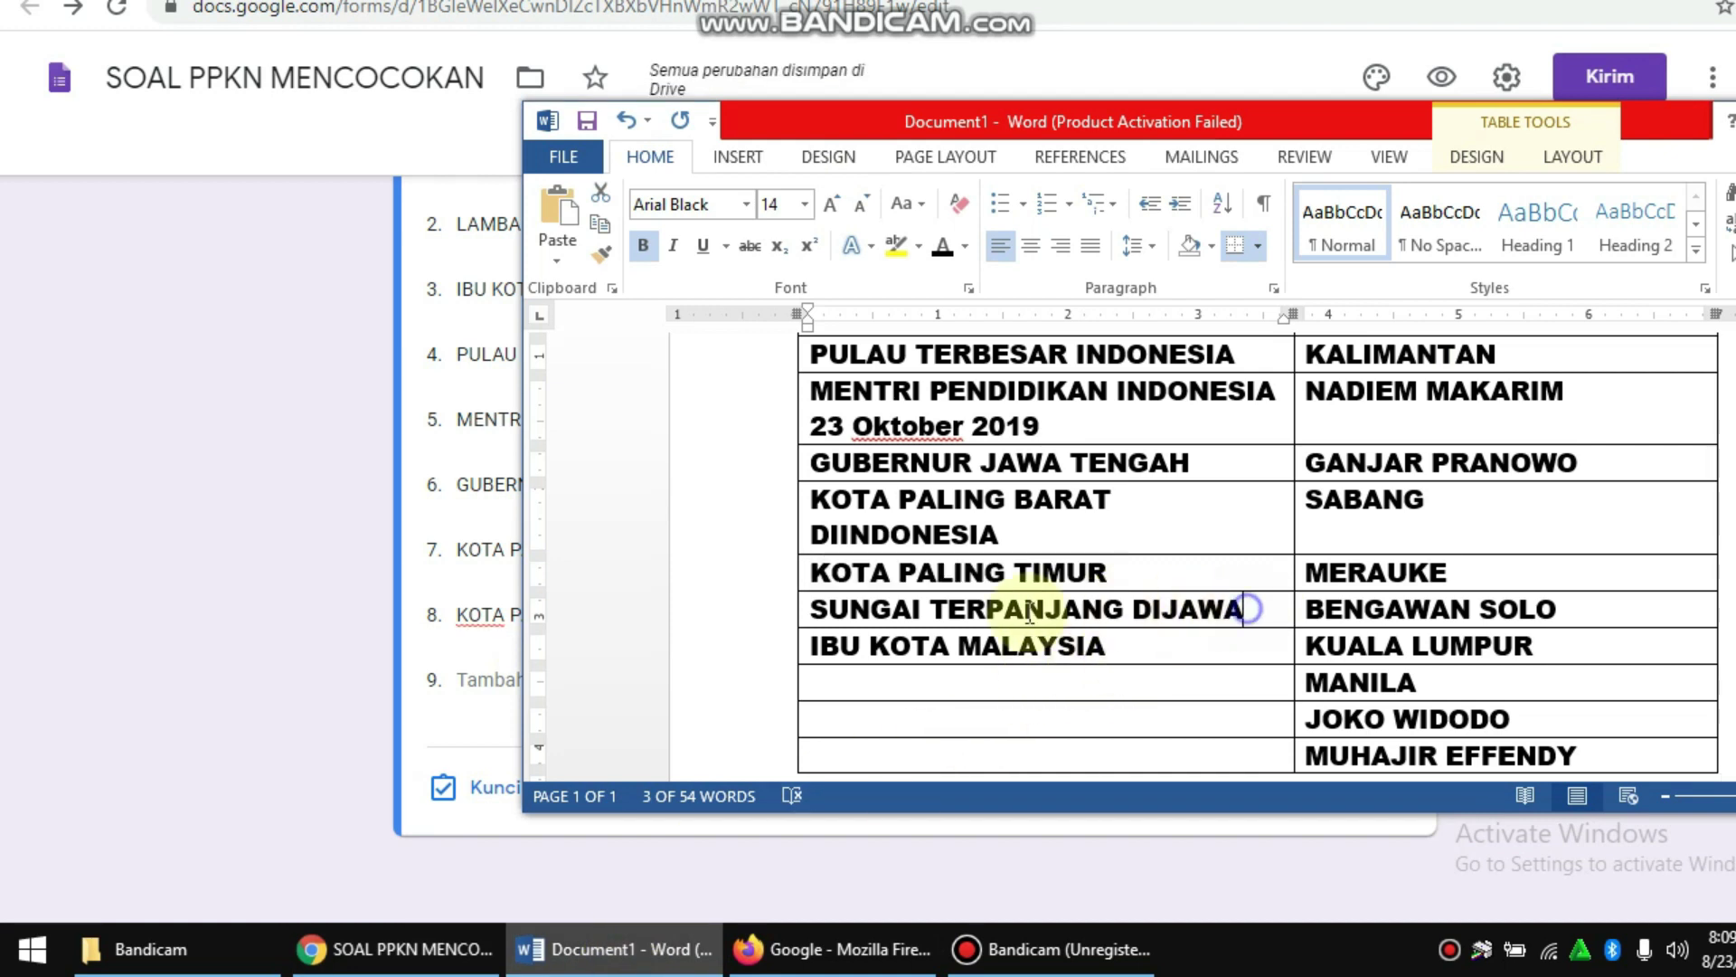
left_click_drag(1029, 615, 896, 624)
key("ctrl+c")
left_click(211, 630)
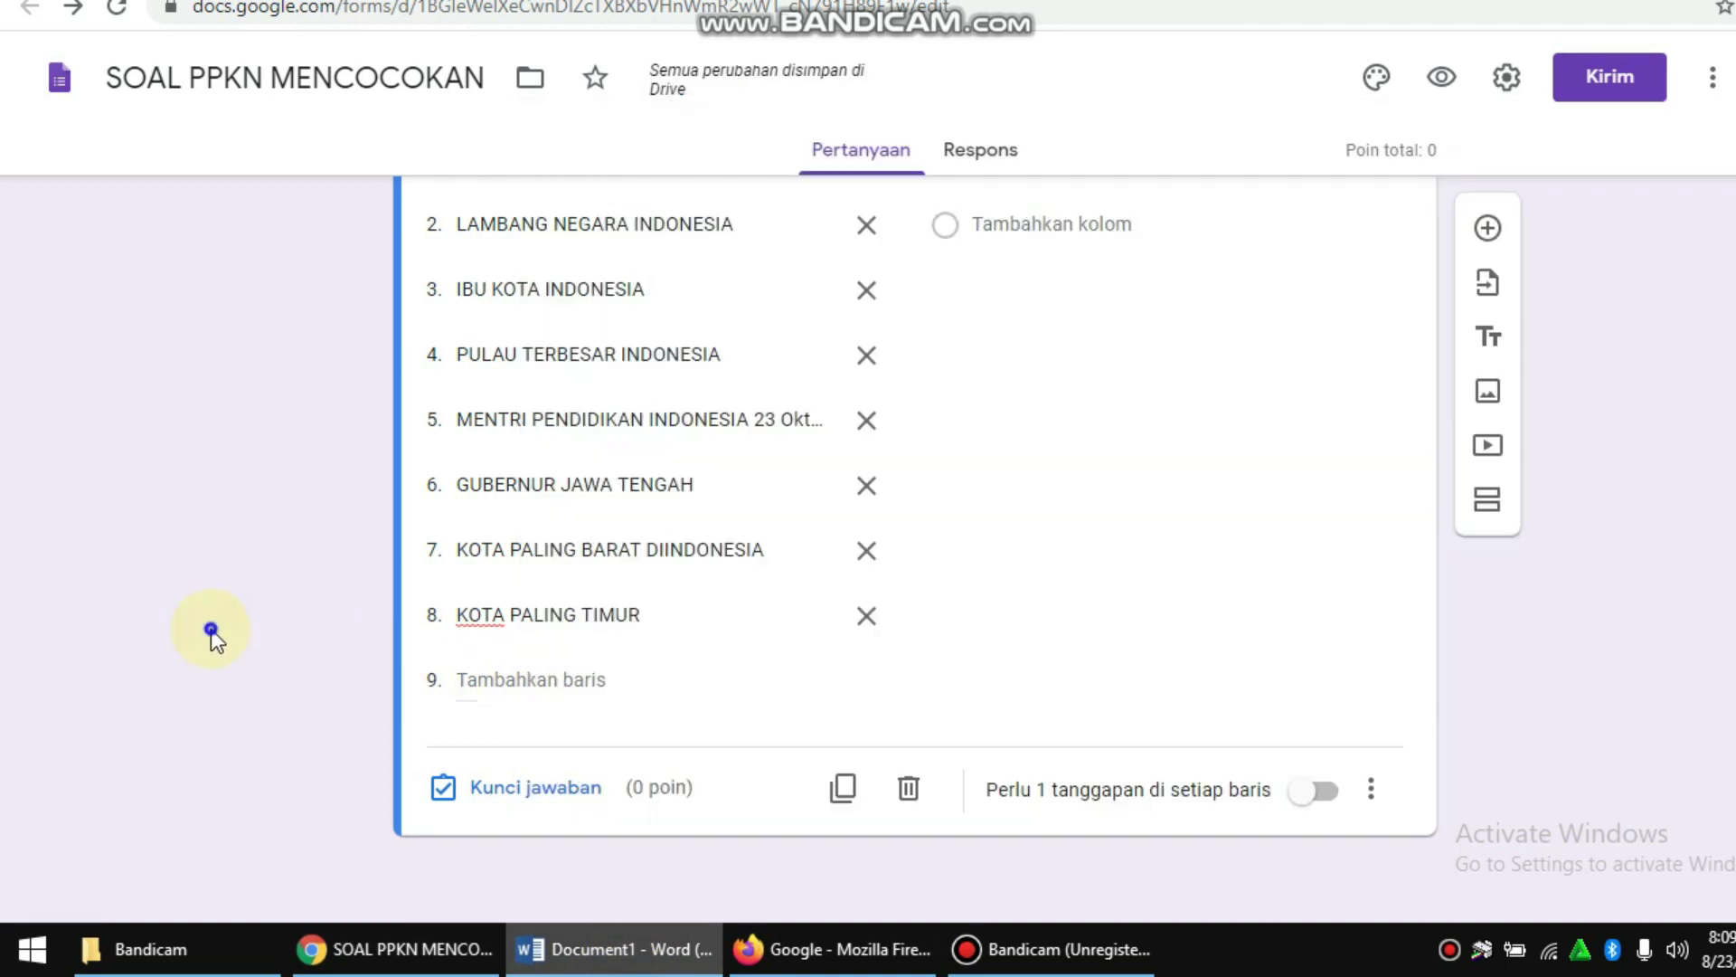
left_click(529, 679)
key("ctrl+v")
left_click(664, 948)
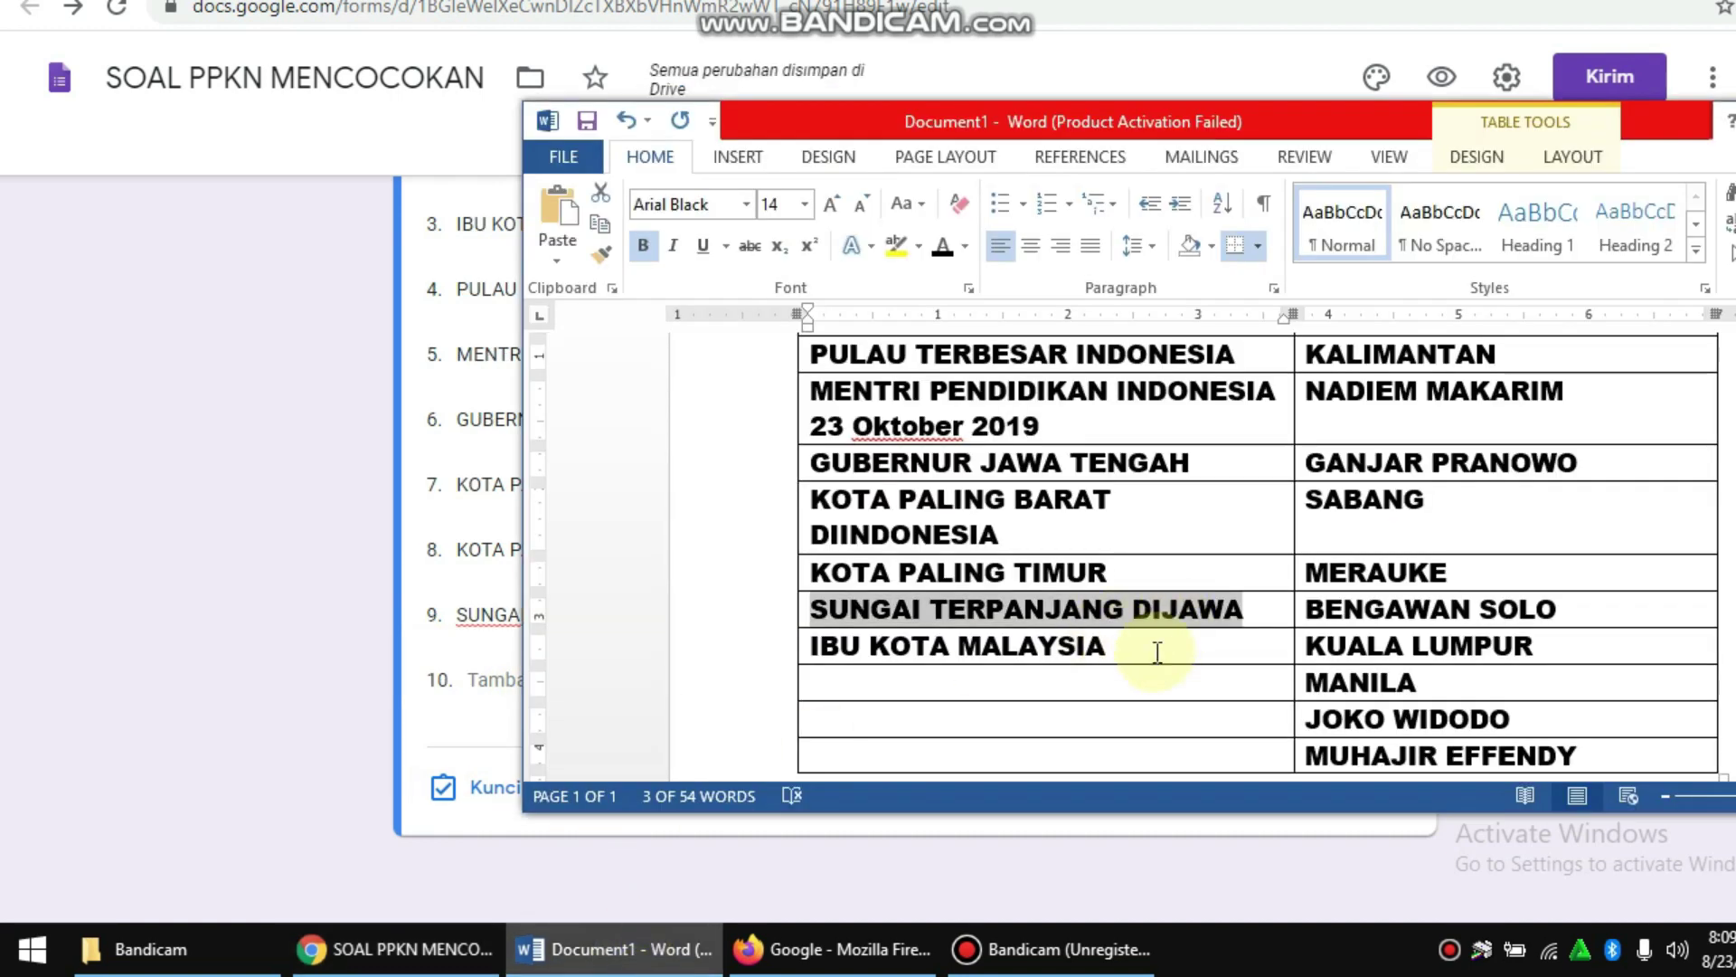
left_click_drag(1157, 652, 887, 633)
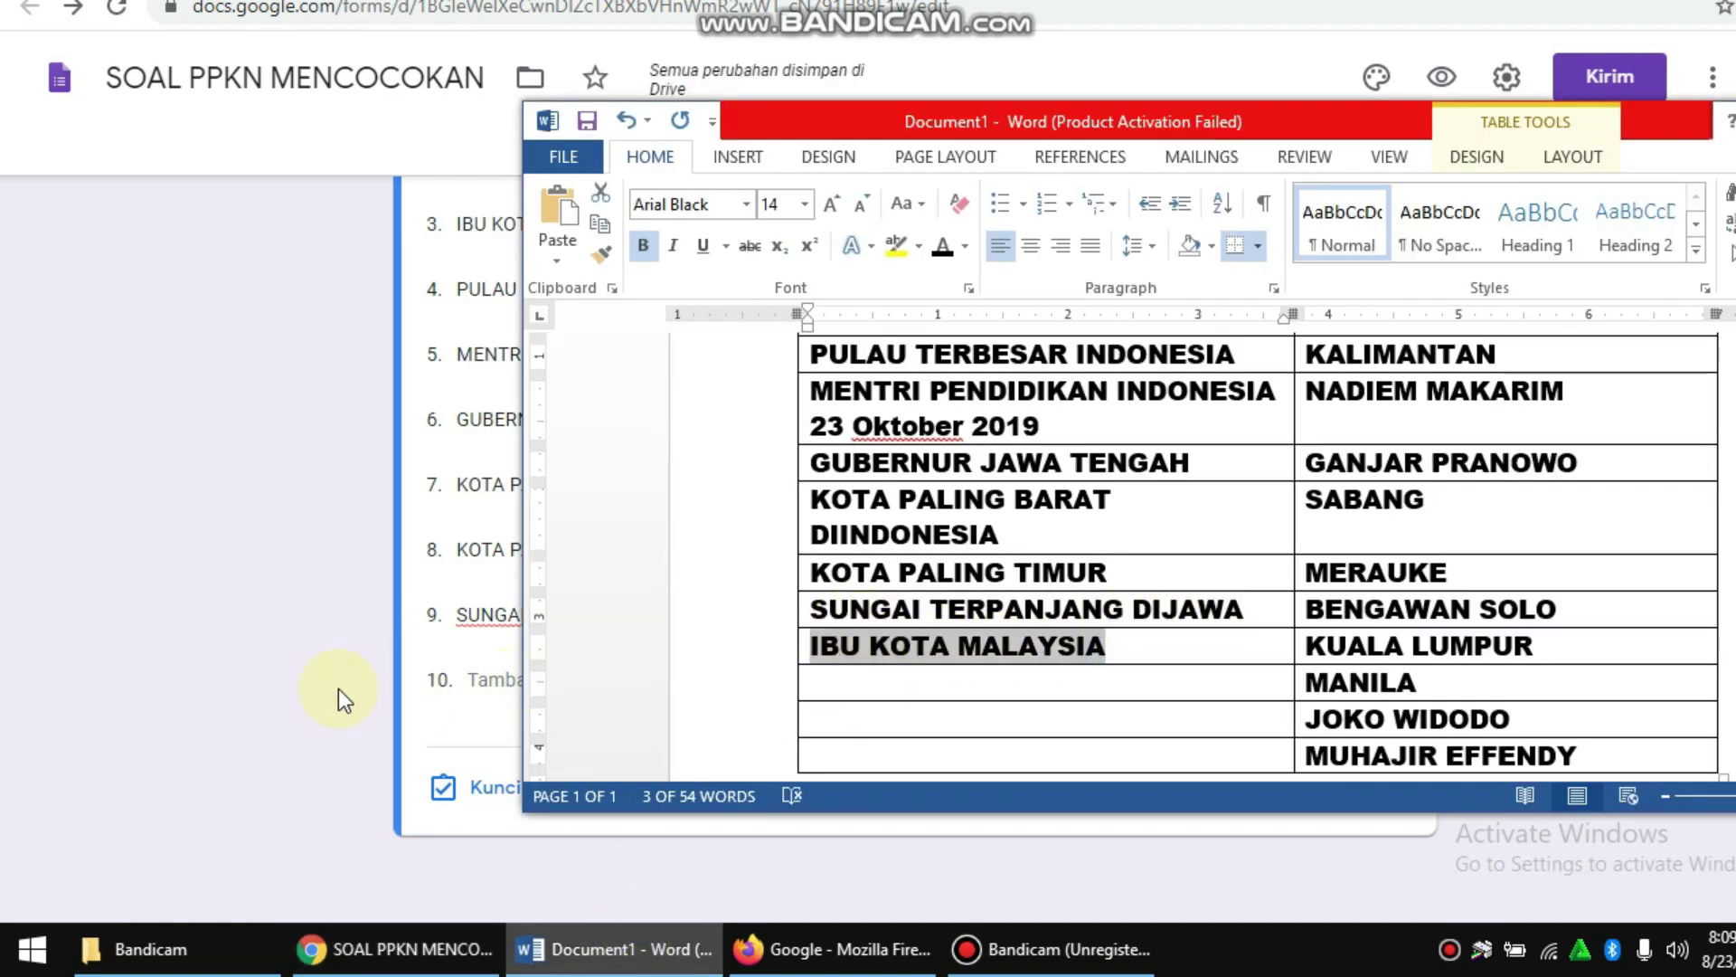
left_click(271, 659)
left_click(520, 671)
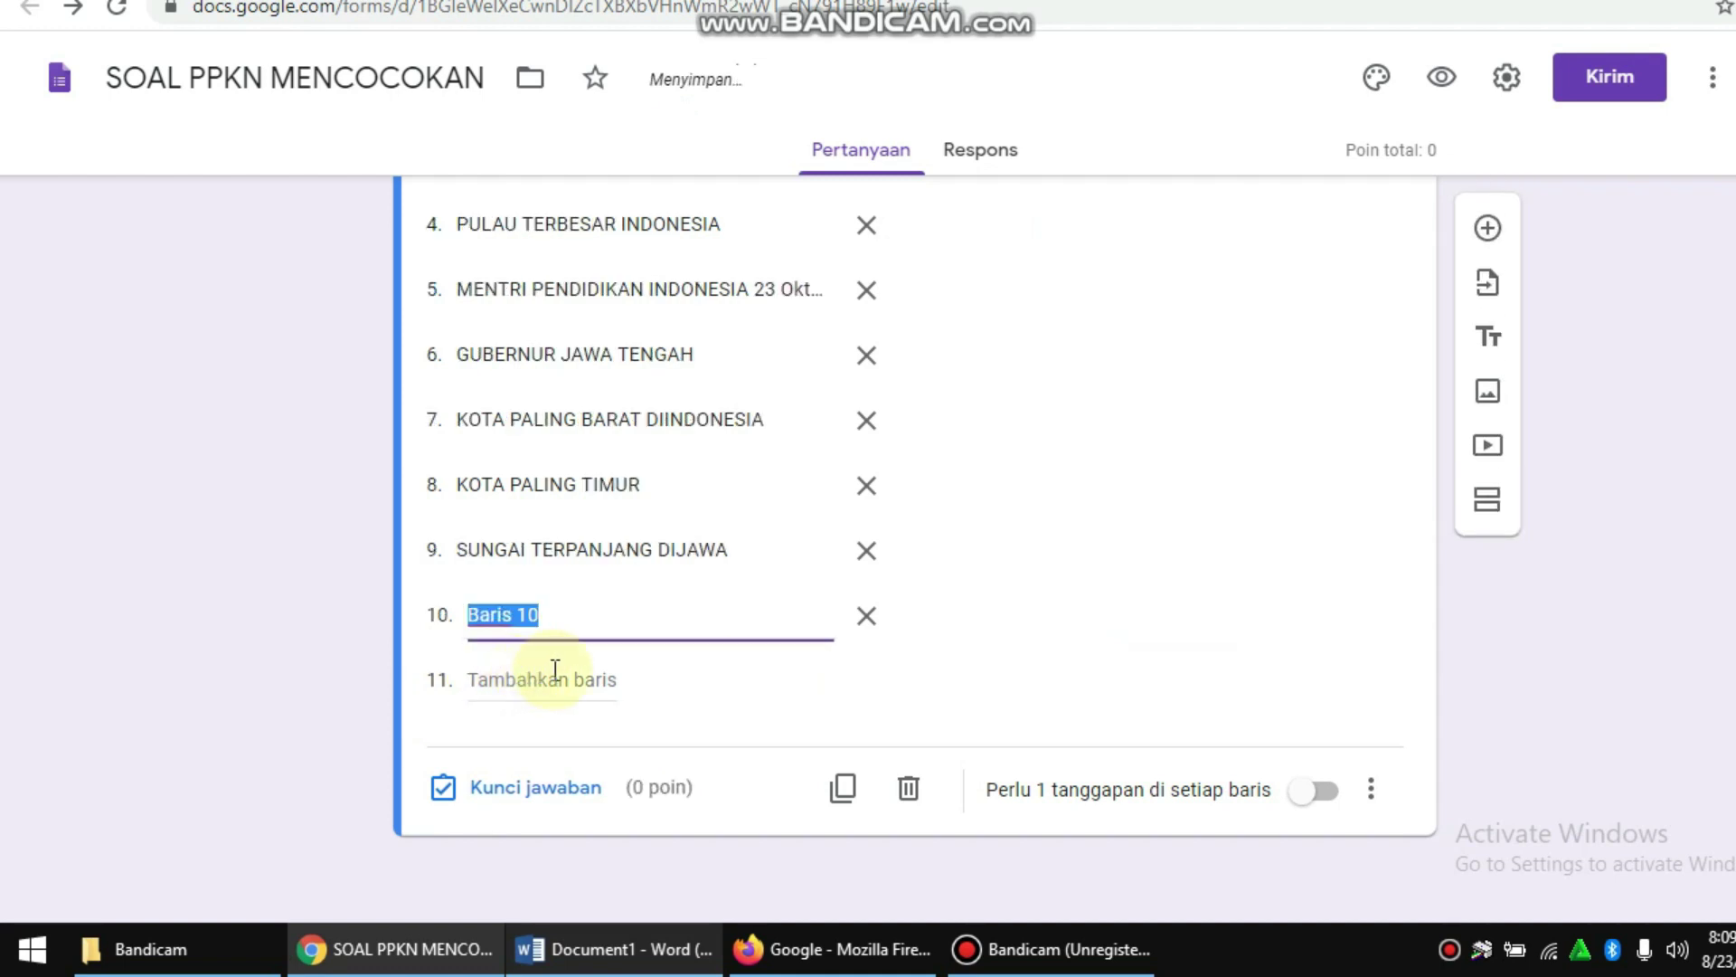
scroll(975, 561, "up", 5)
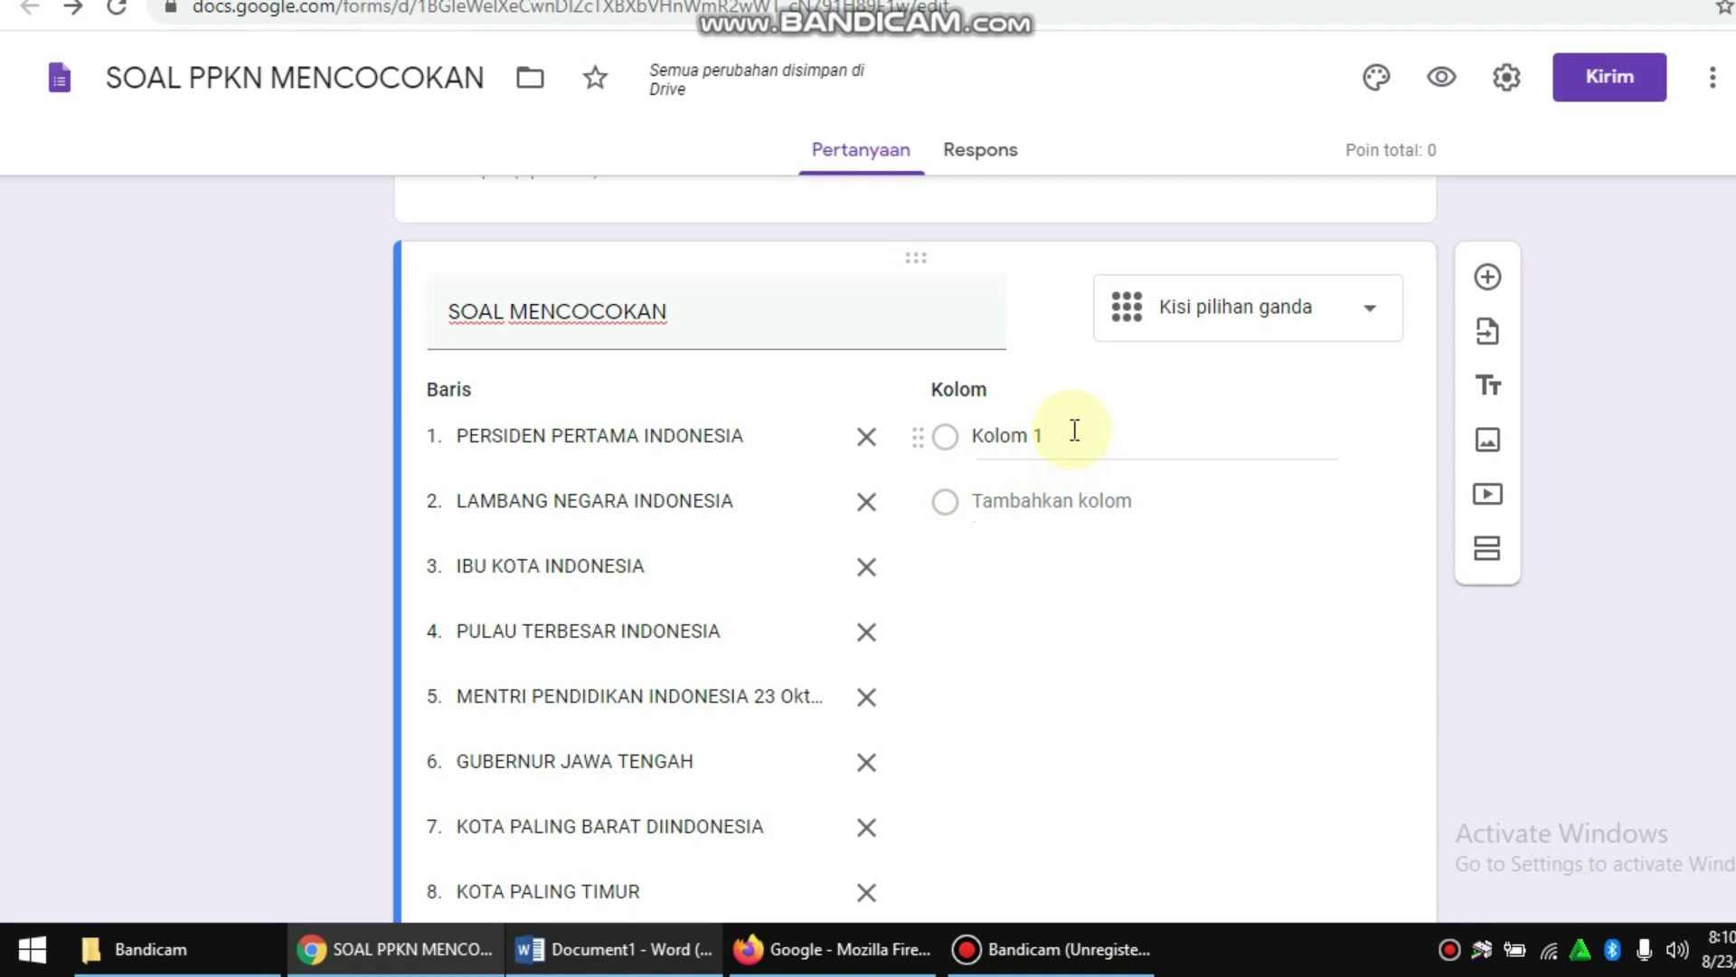
Step: Replace the Kolom 1 placeholder with SUKARNO as the first answer column
left_click(633, 943)
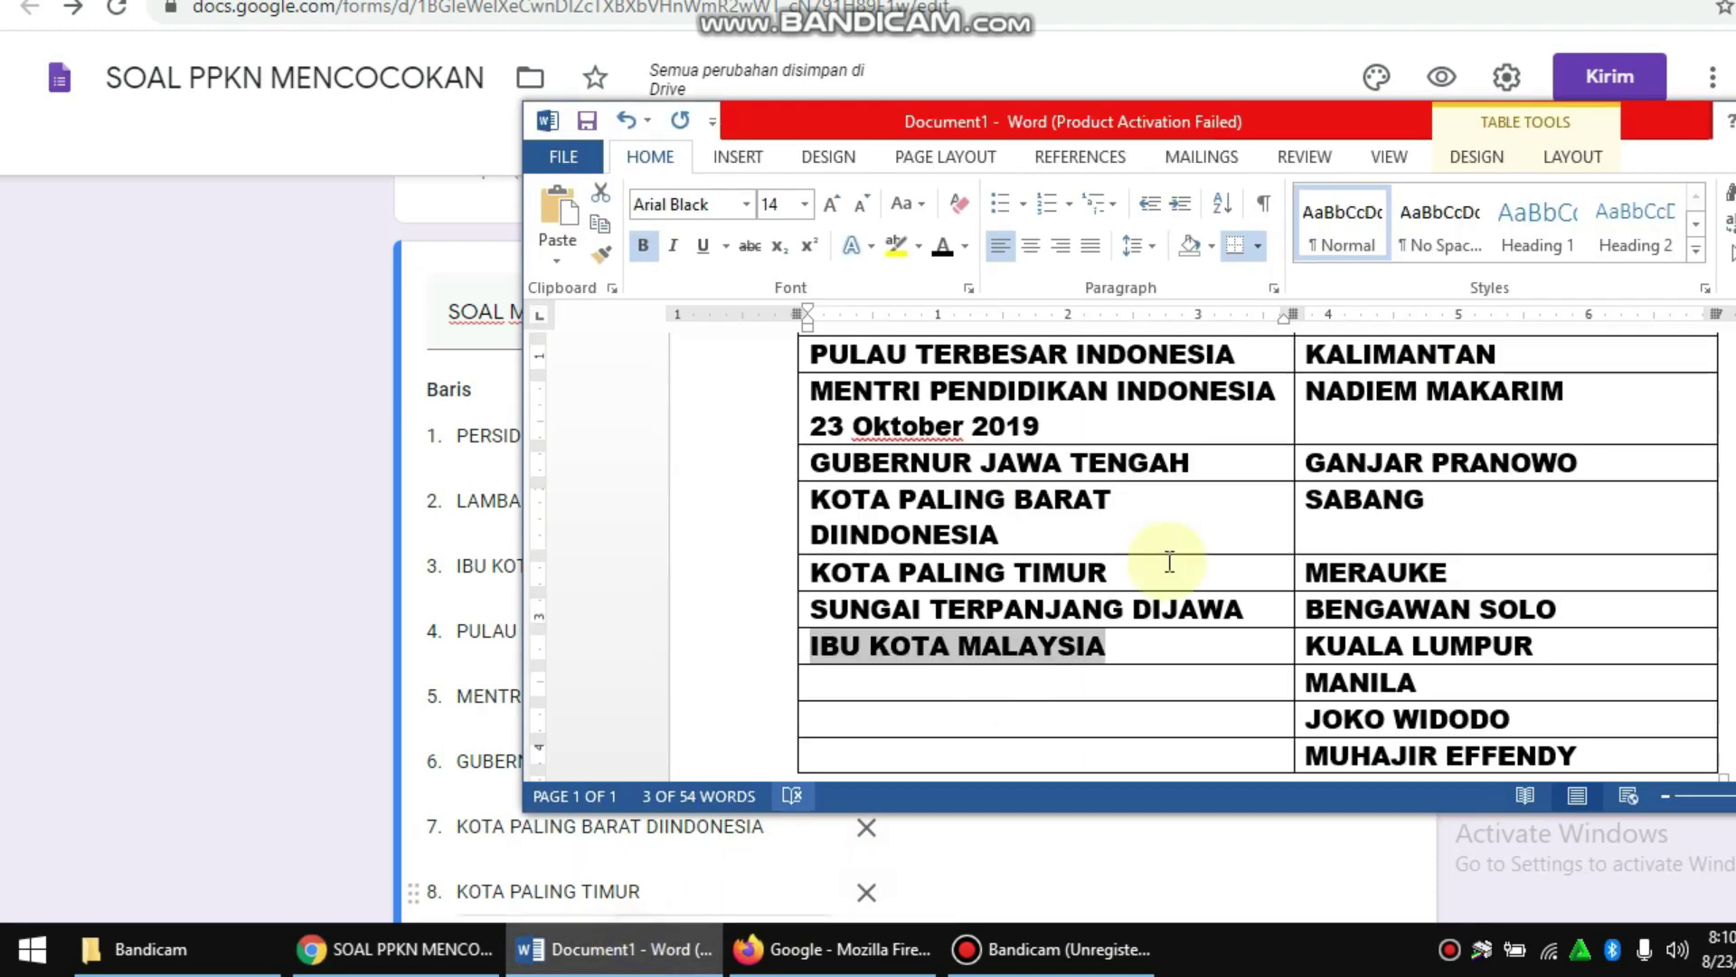
scroll(1163, 562, "up", 3)
scroll(1366, 508, "up", 1)
left_click_drag(1376, 504, 1224, 489)
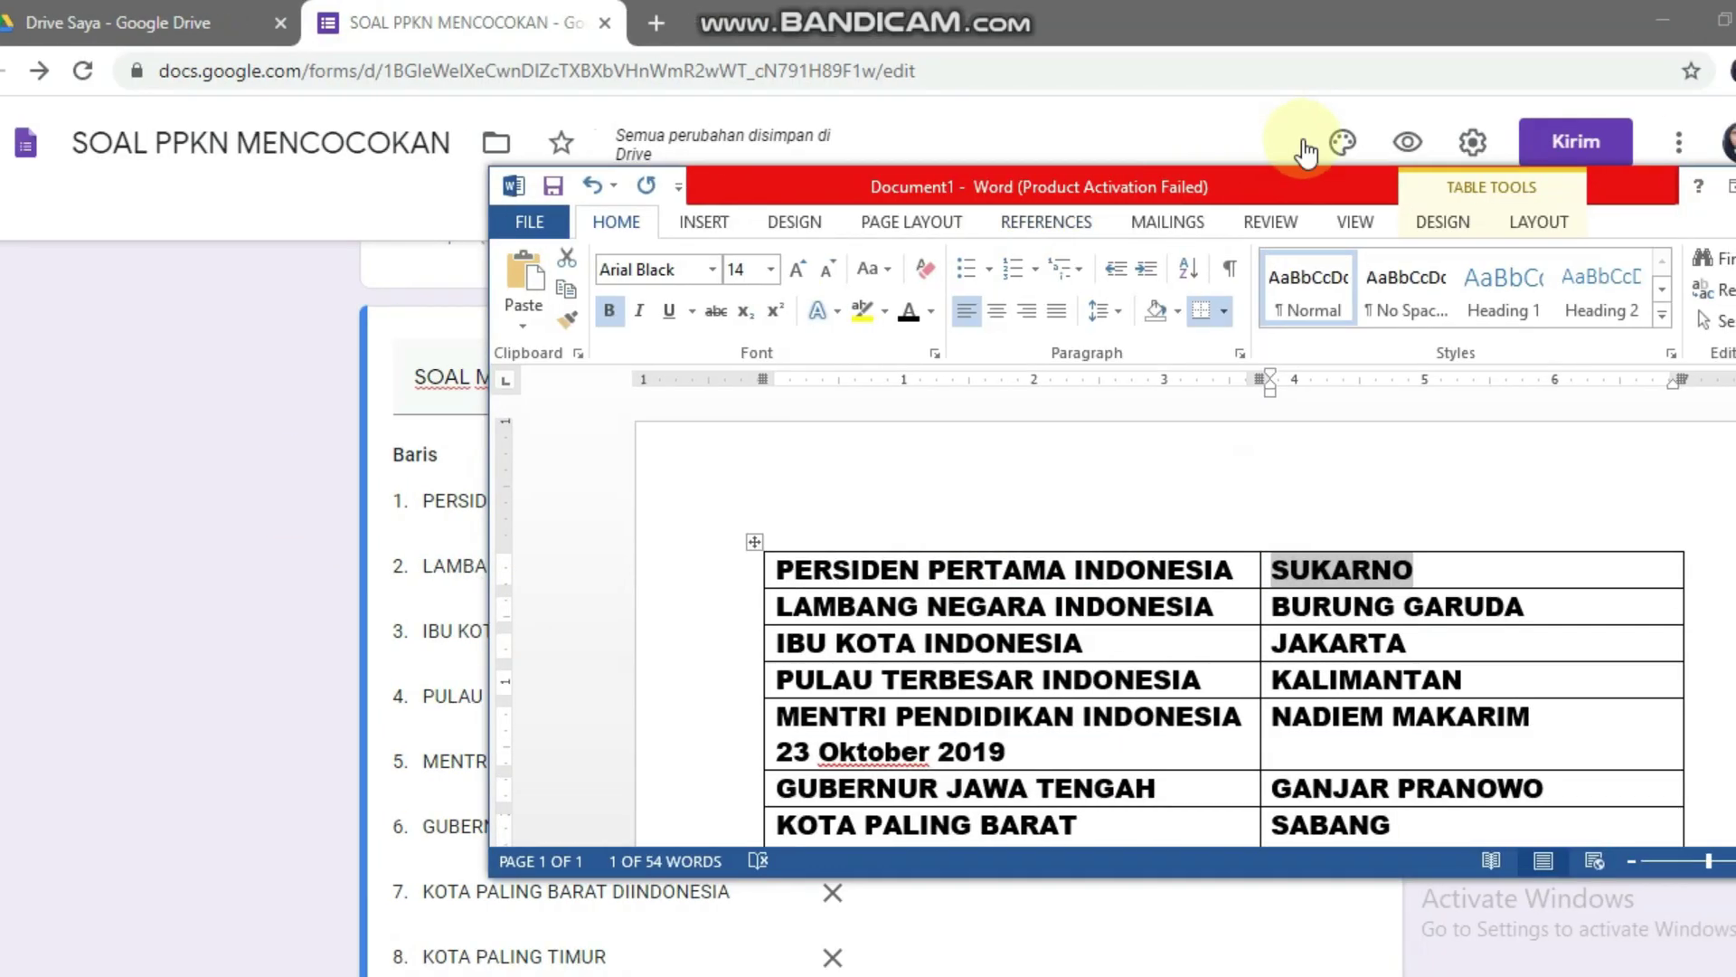
left_click(1259, 116)
left_click_drag(1300, 186, 438, 175)
left_click(1164, 488)
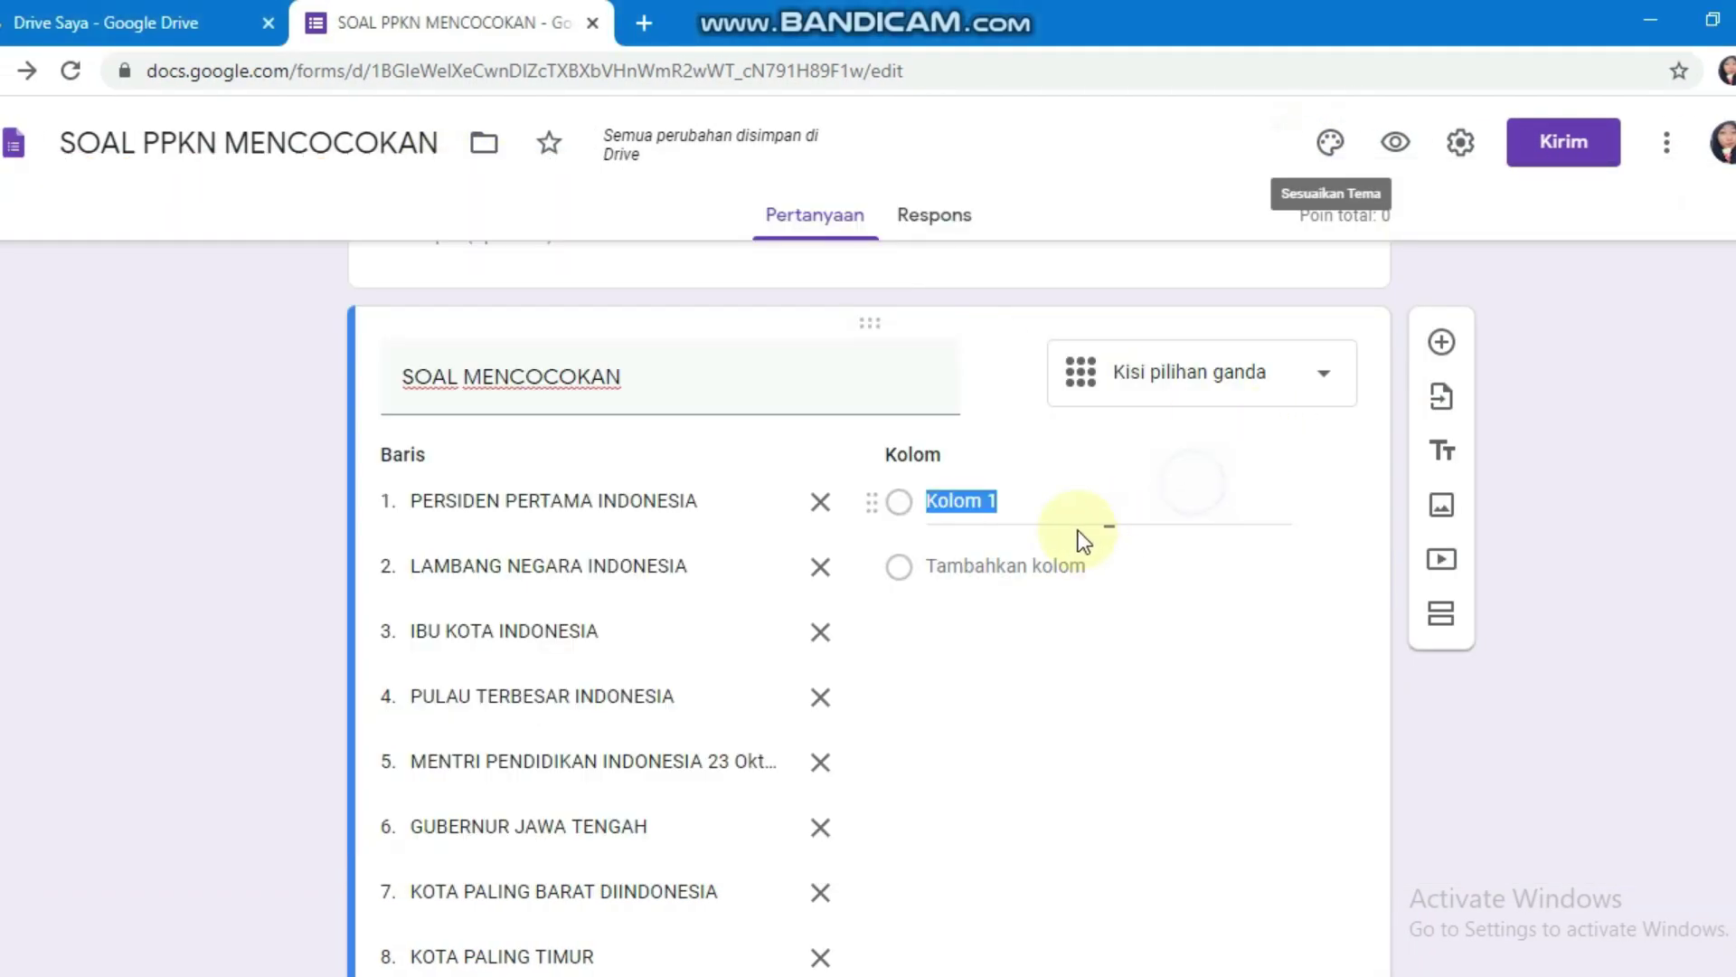
left_click(1076, 505)
left_click(1095, 487)
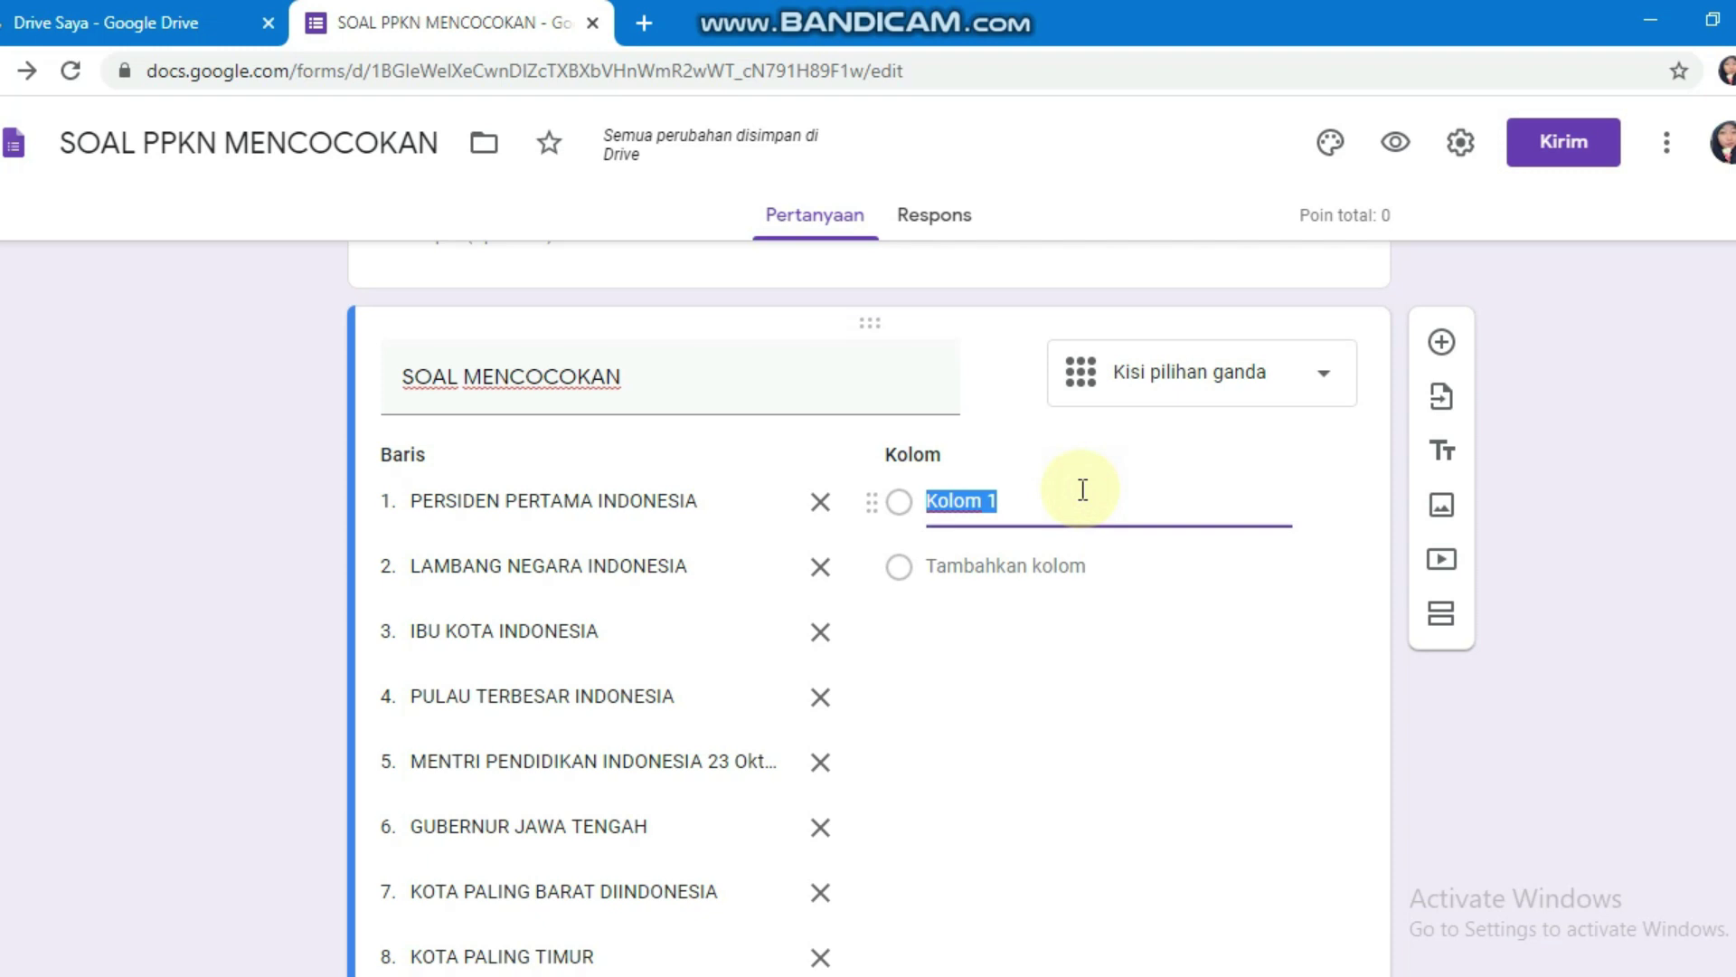
type("SUKARNO")
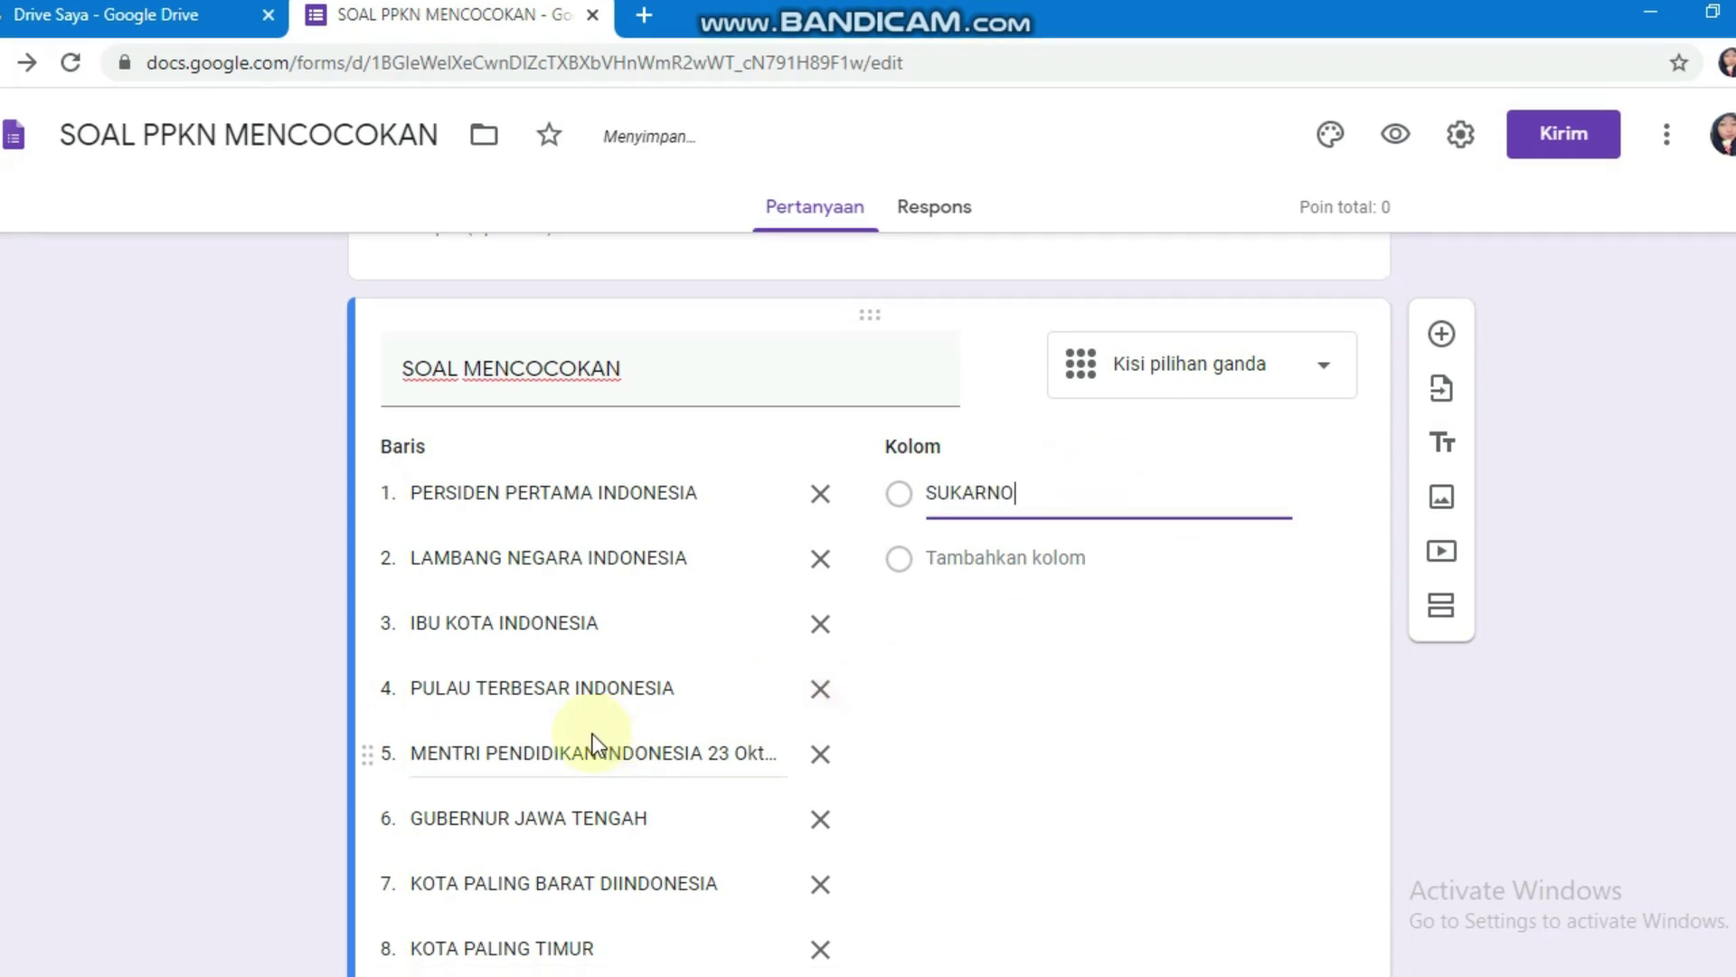
Step: Arrange Word and the browser side by side and paste BURUNG GARUDA as column 2
left_click(1632, 19)
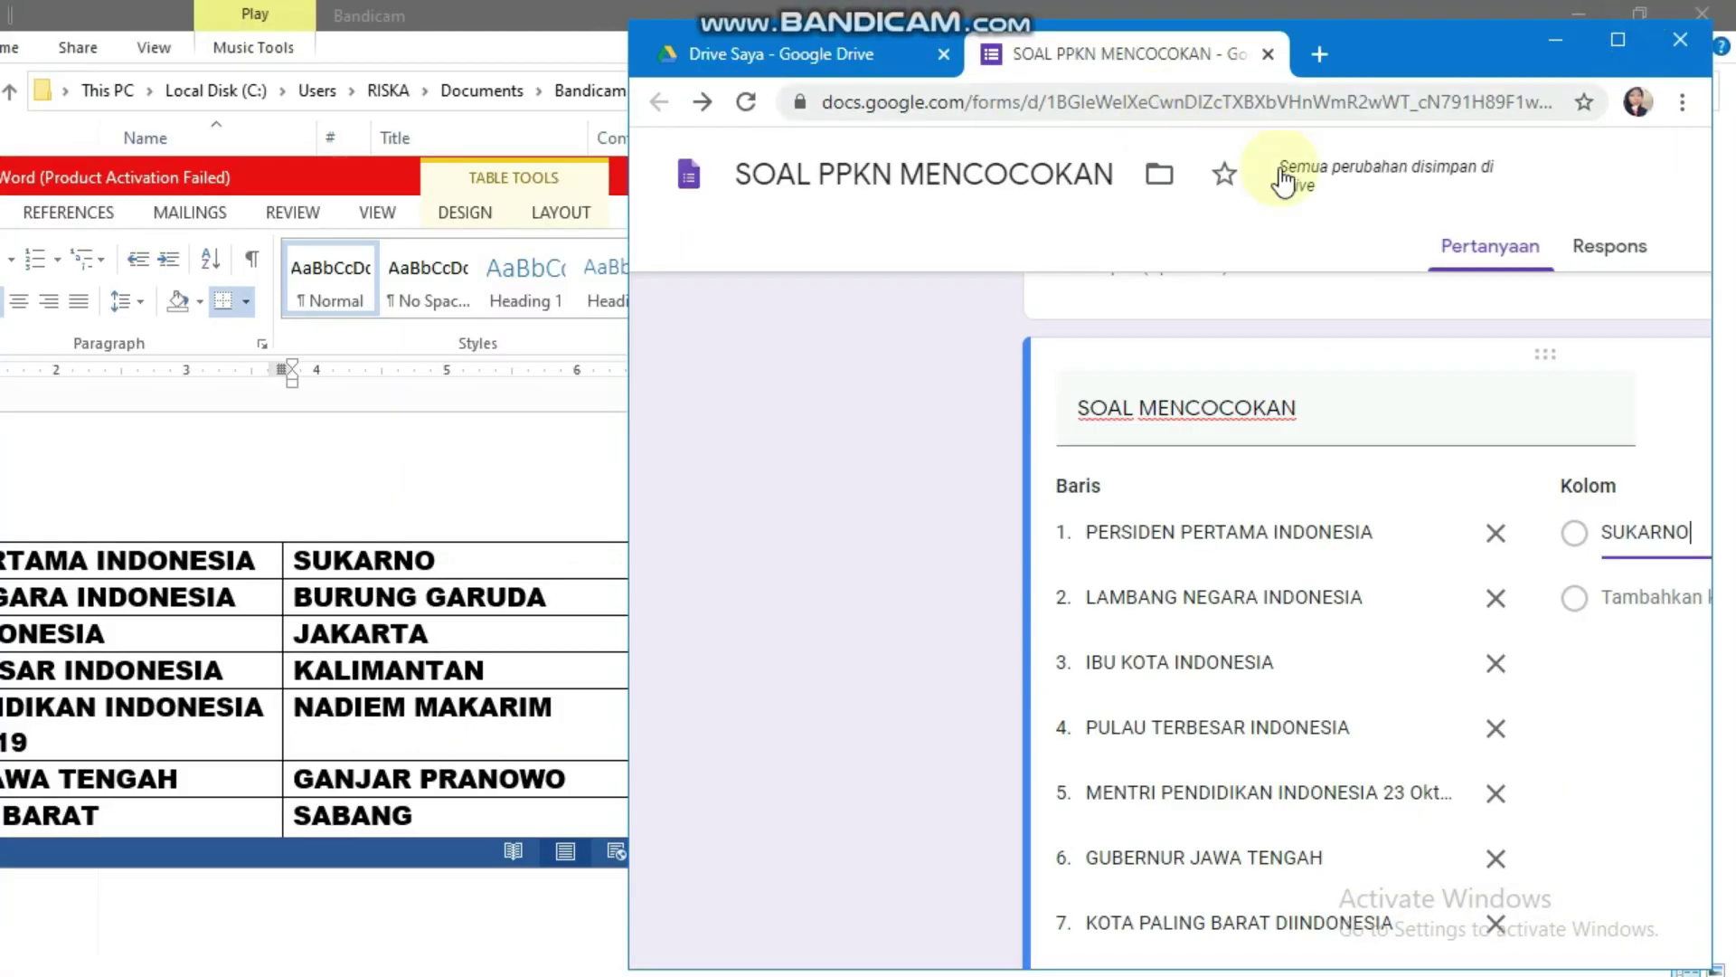
left_click_drag(1473, 42, 1375, 99)
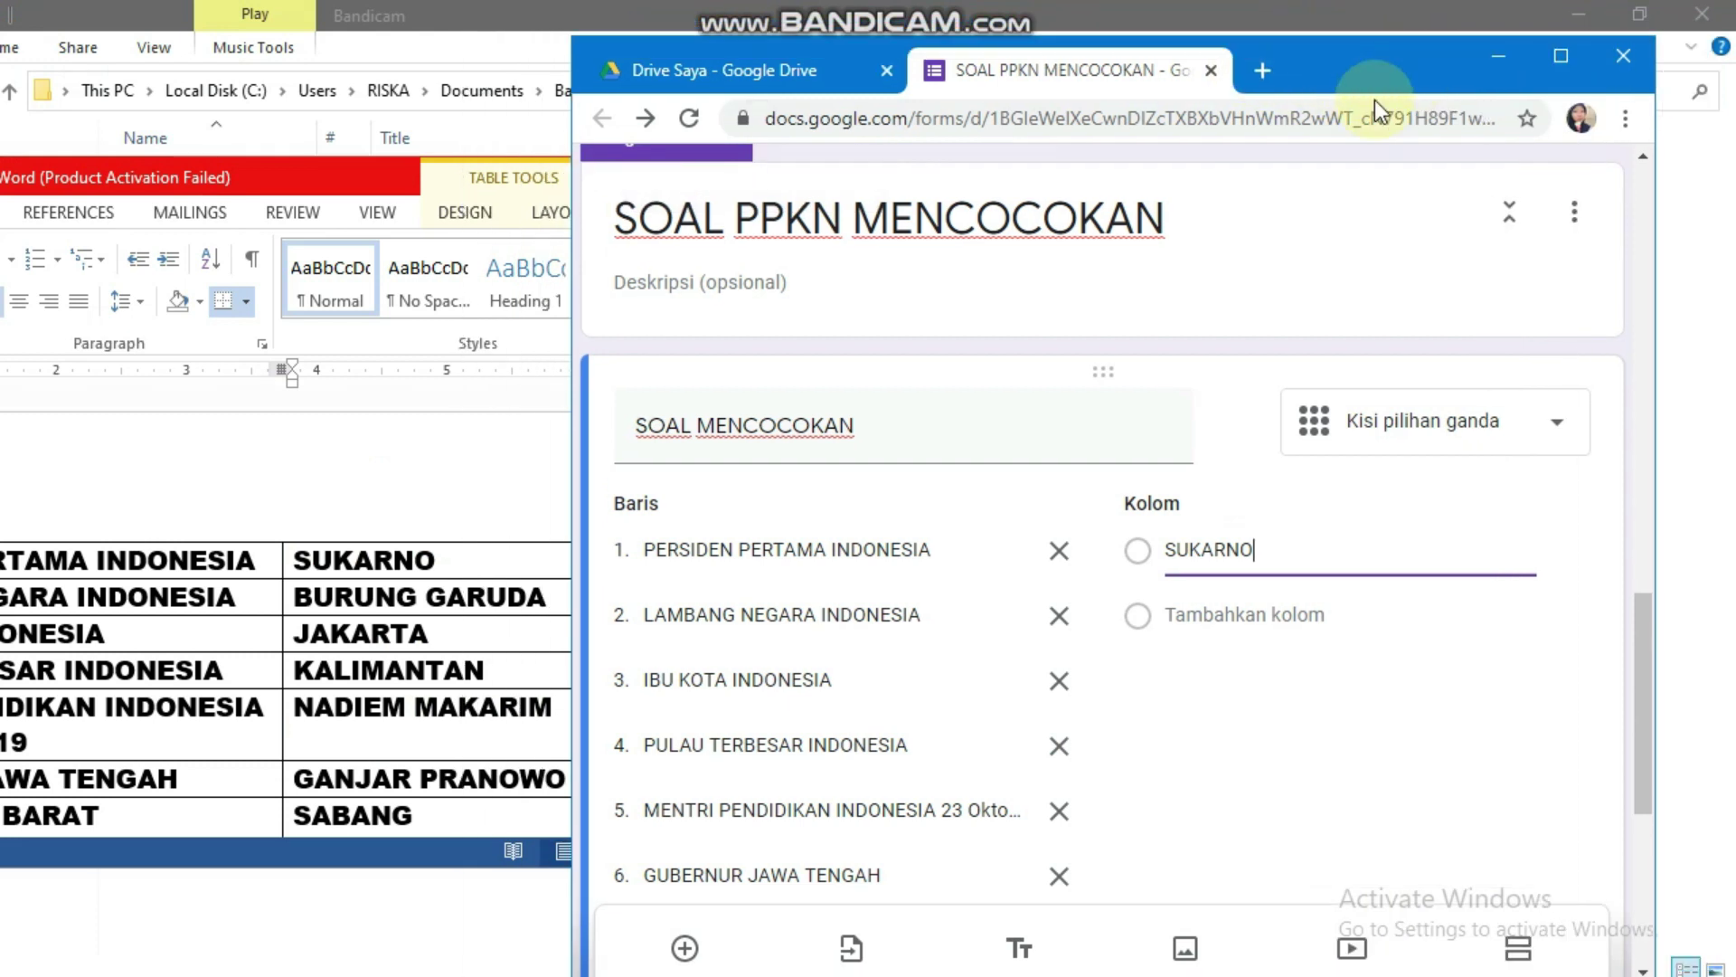
left_click(465, 177)
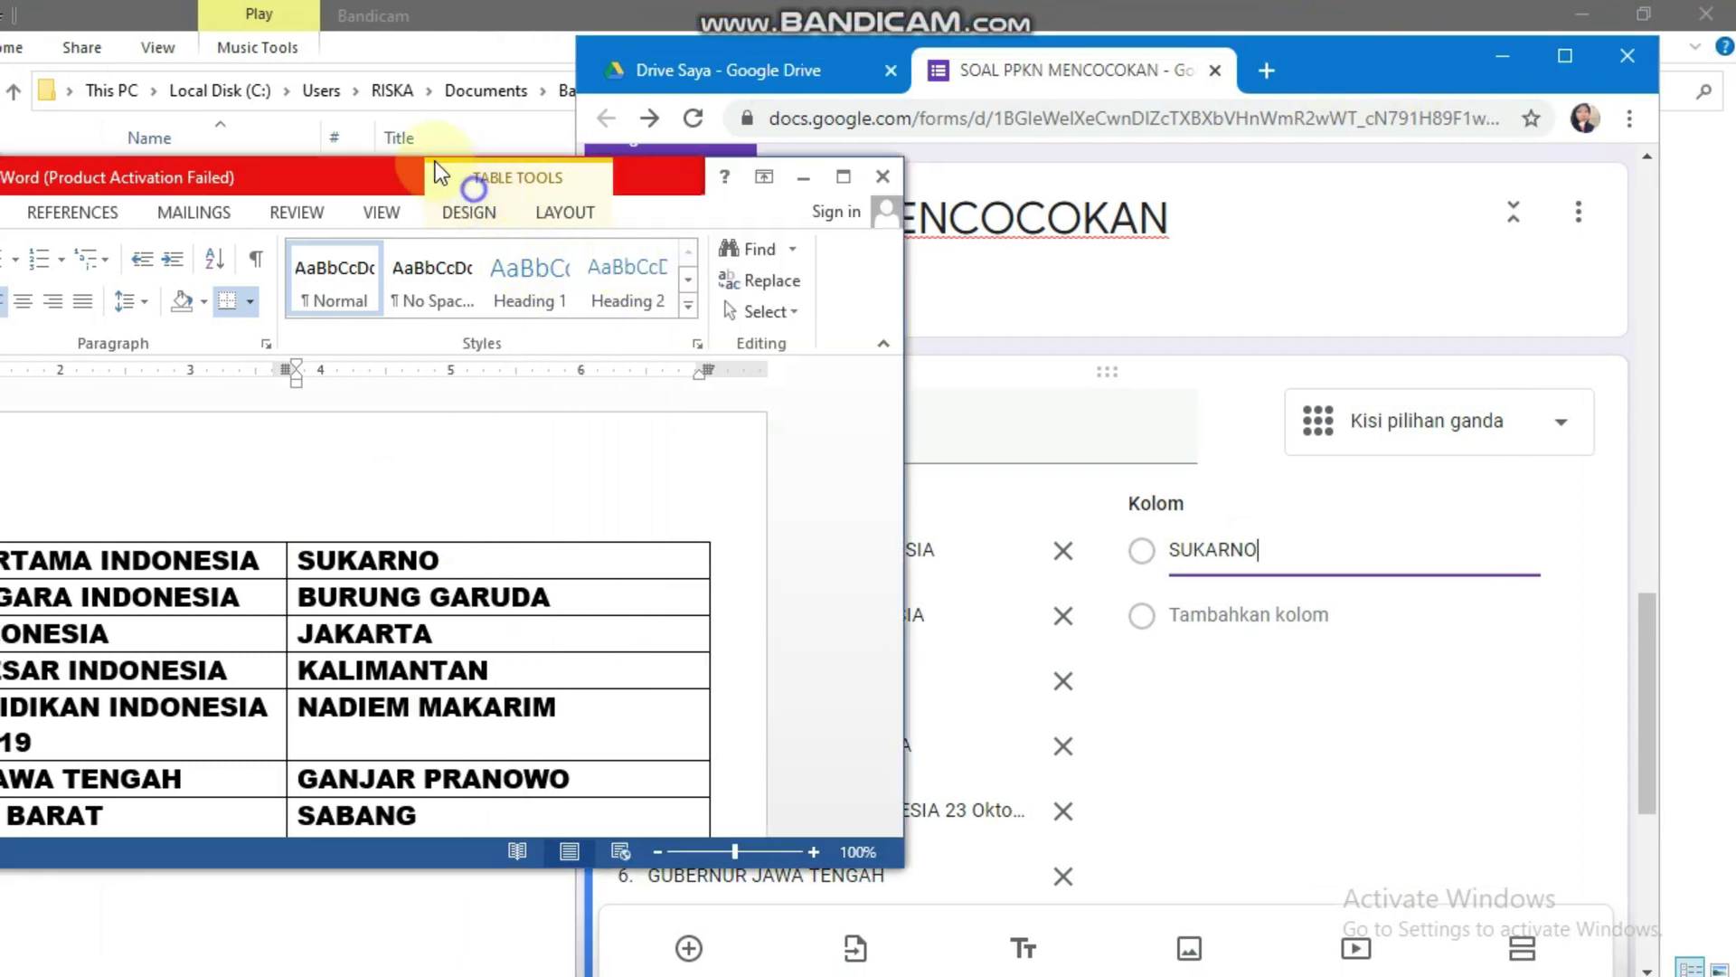
left_click_drag(507, 172, 345, 137)
scroll(579, 550, "down", 2)
left_click_drag(562, 441, 316, 436)
key("ctrl+c")
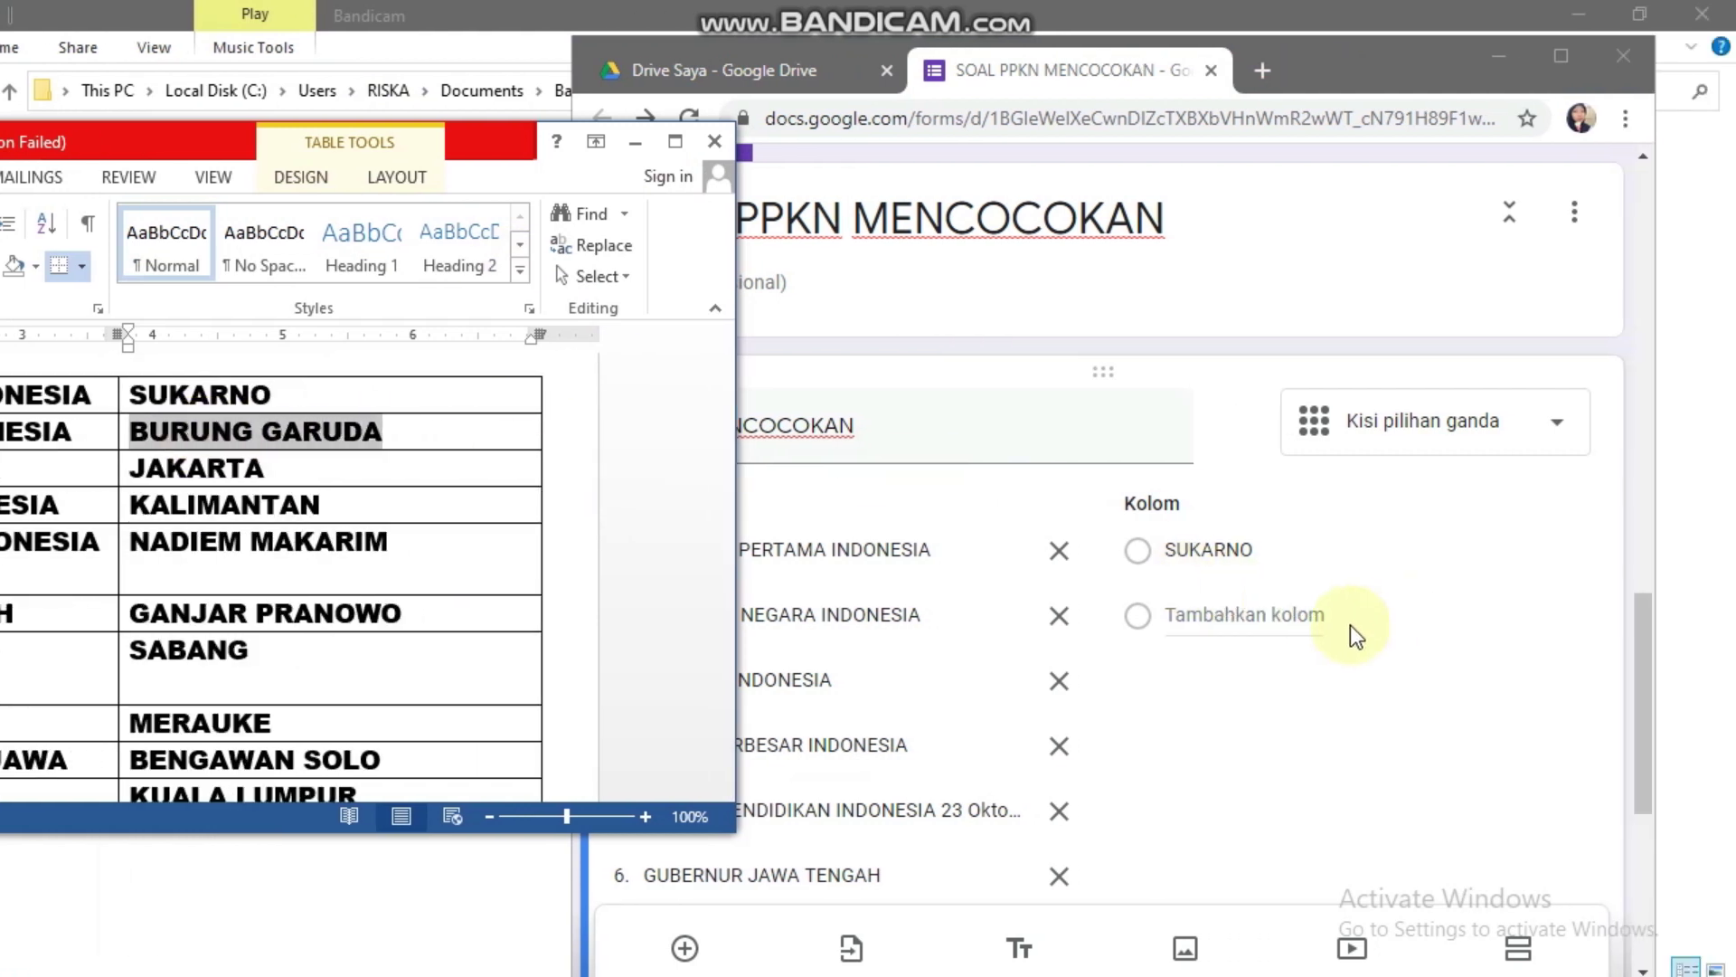
left_click(1441, 615)
key("ctrl+v")
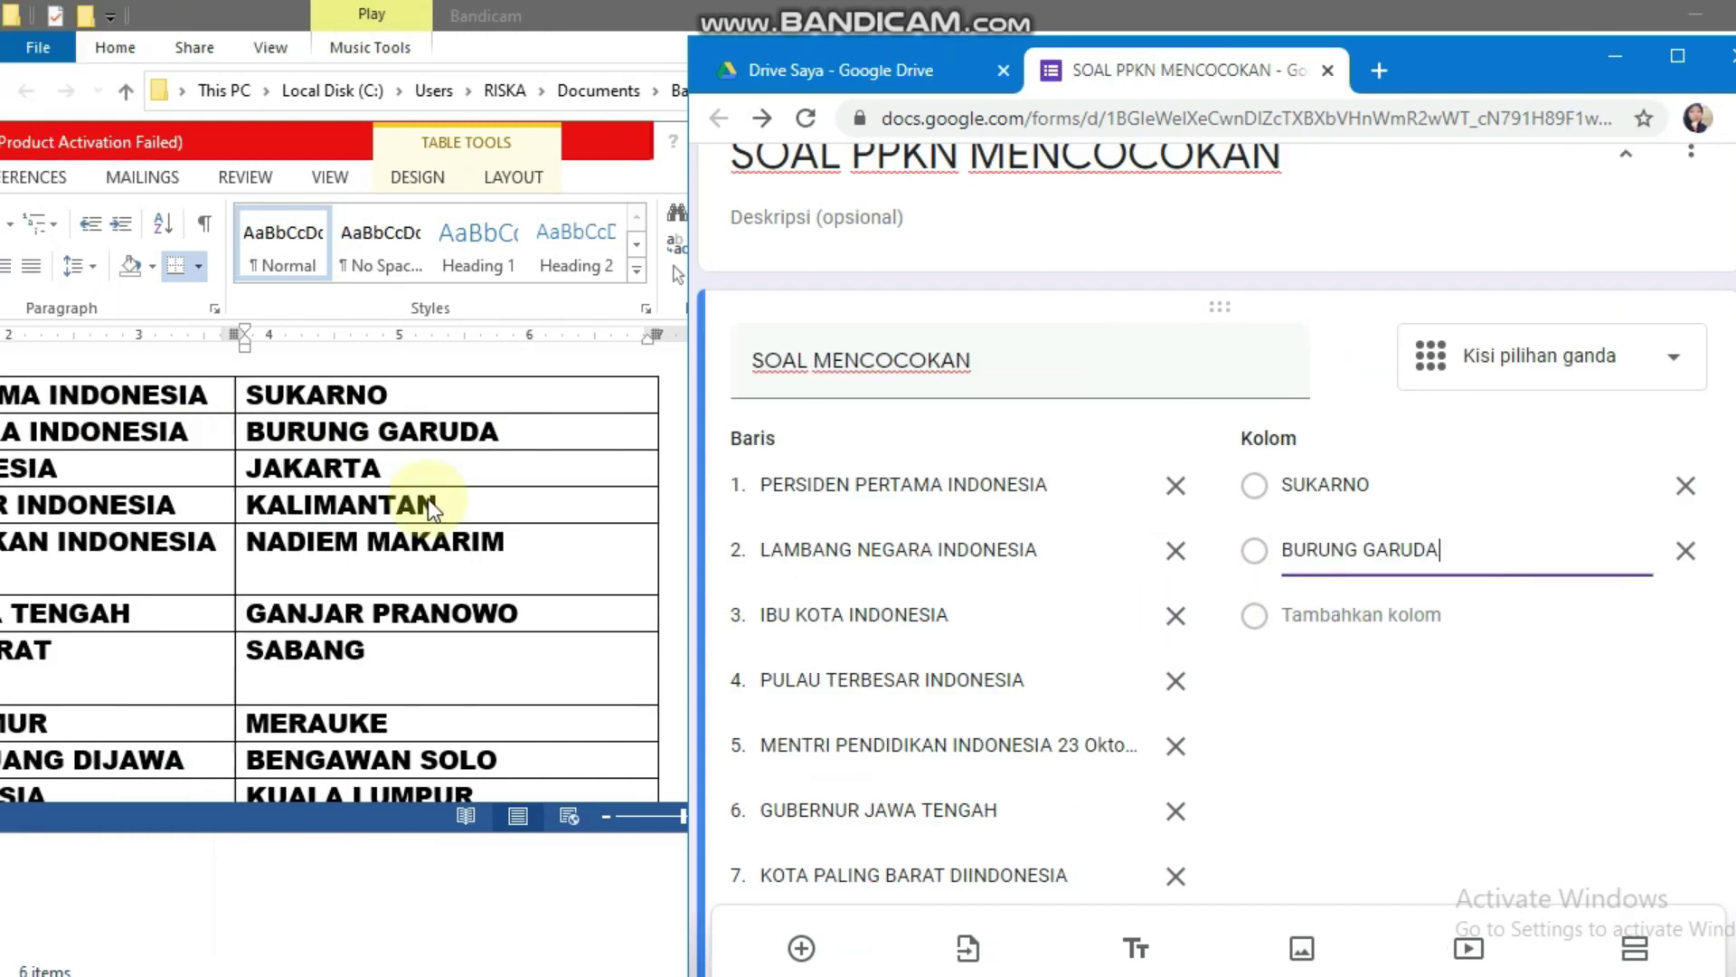
Step: Paste JAKARTA and KALIMANTAN from the Word table as answer columns 3 and 4
left_click(387, 481)
left_click_drag(384, 470, 254, 469)
key("ctrl+c")
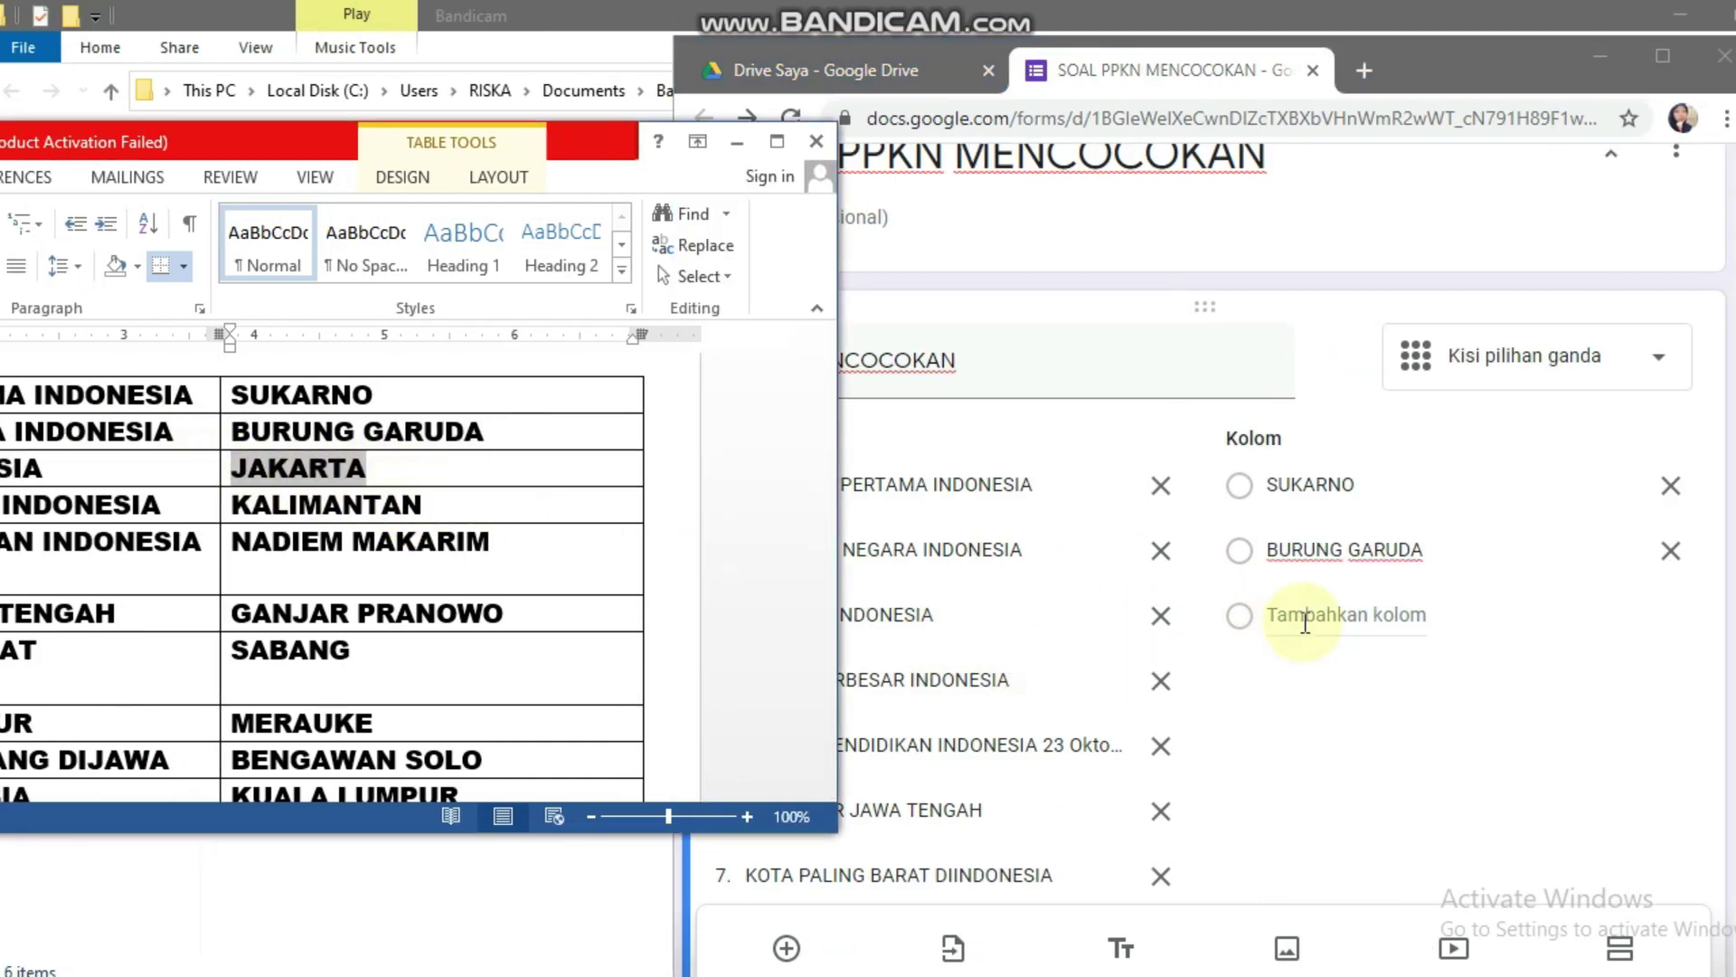
left_click(1359, 619)
left_click(1298, 618)
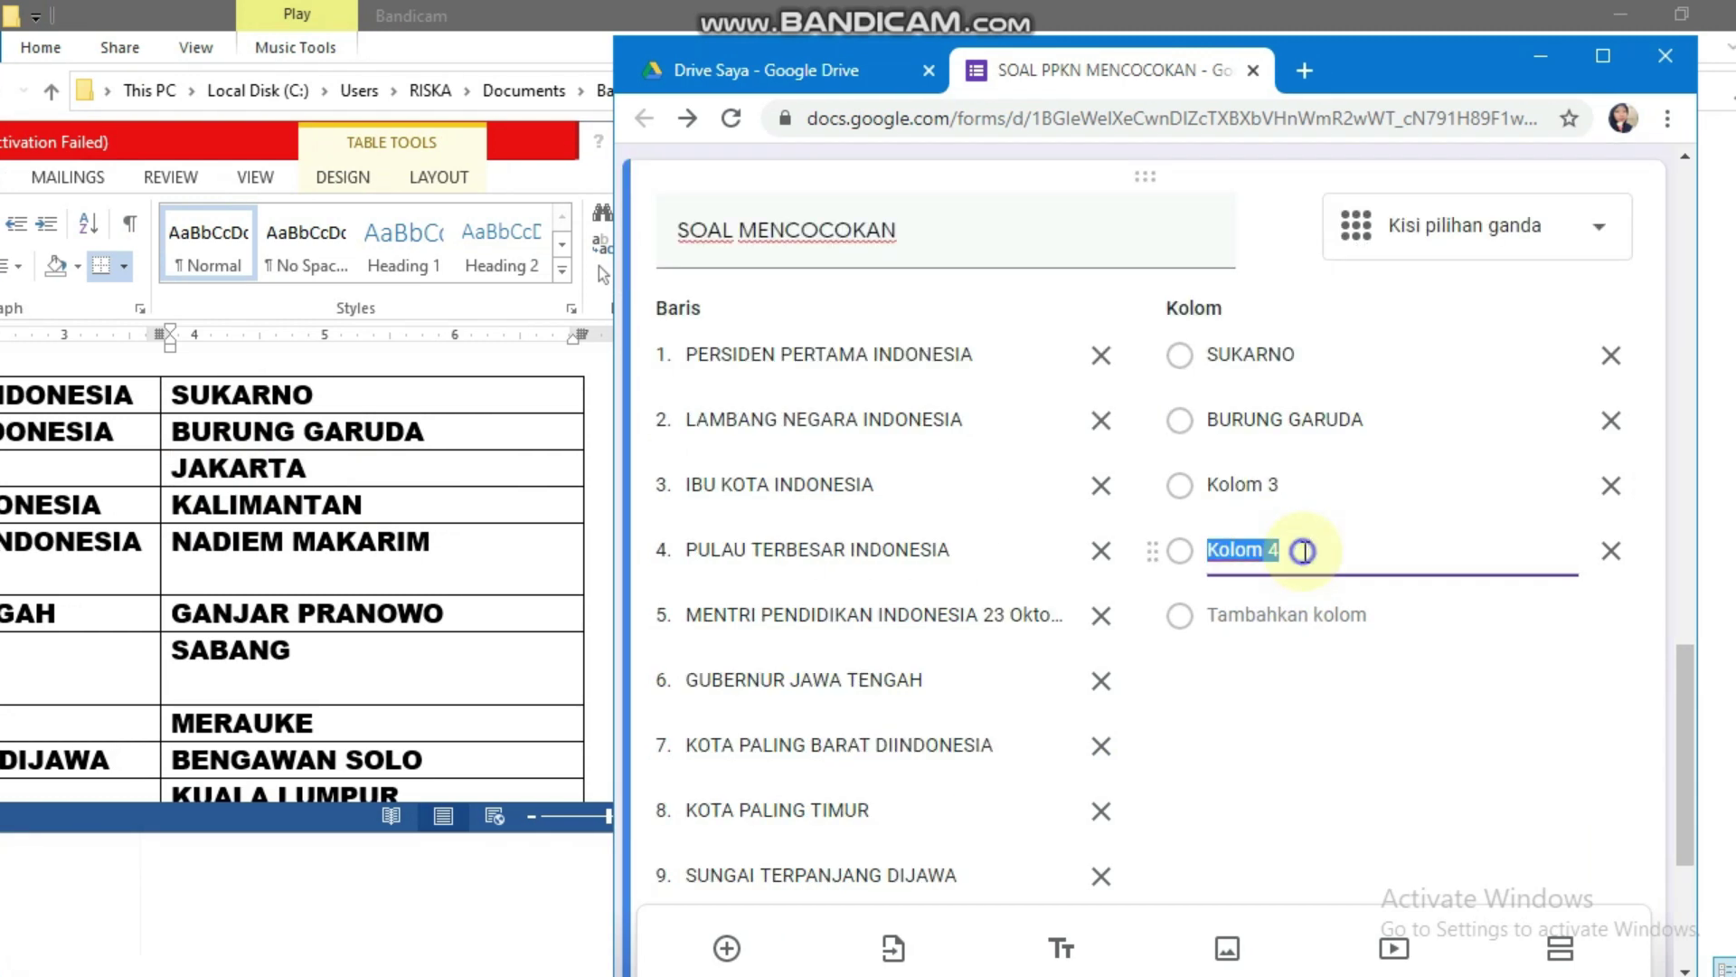
left_click(1326, 489)
key("ctrl+v")
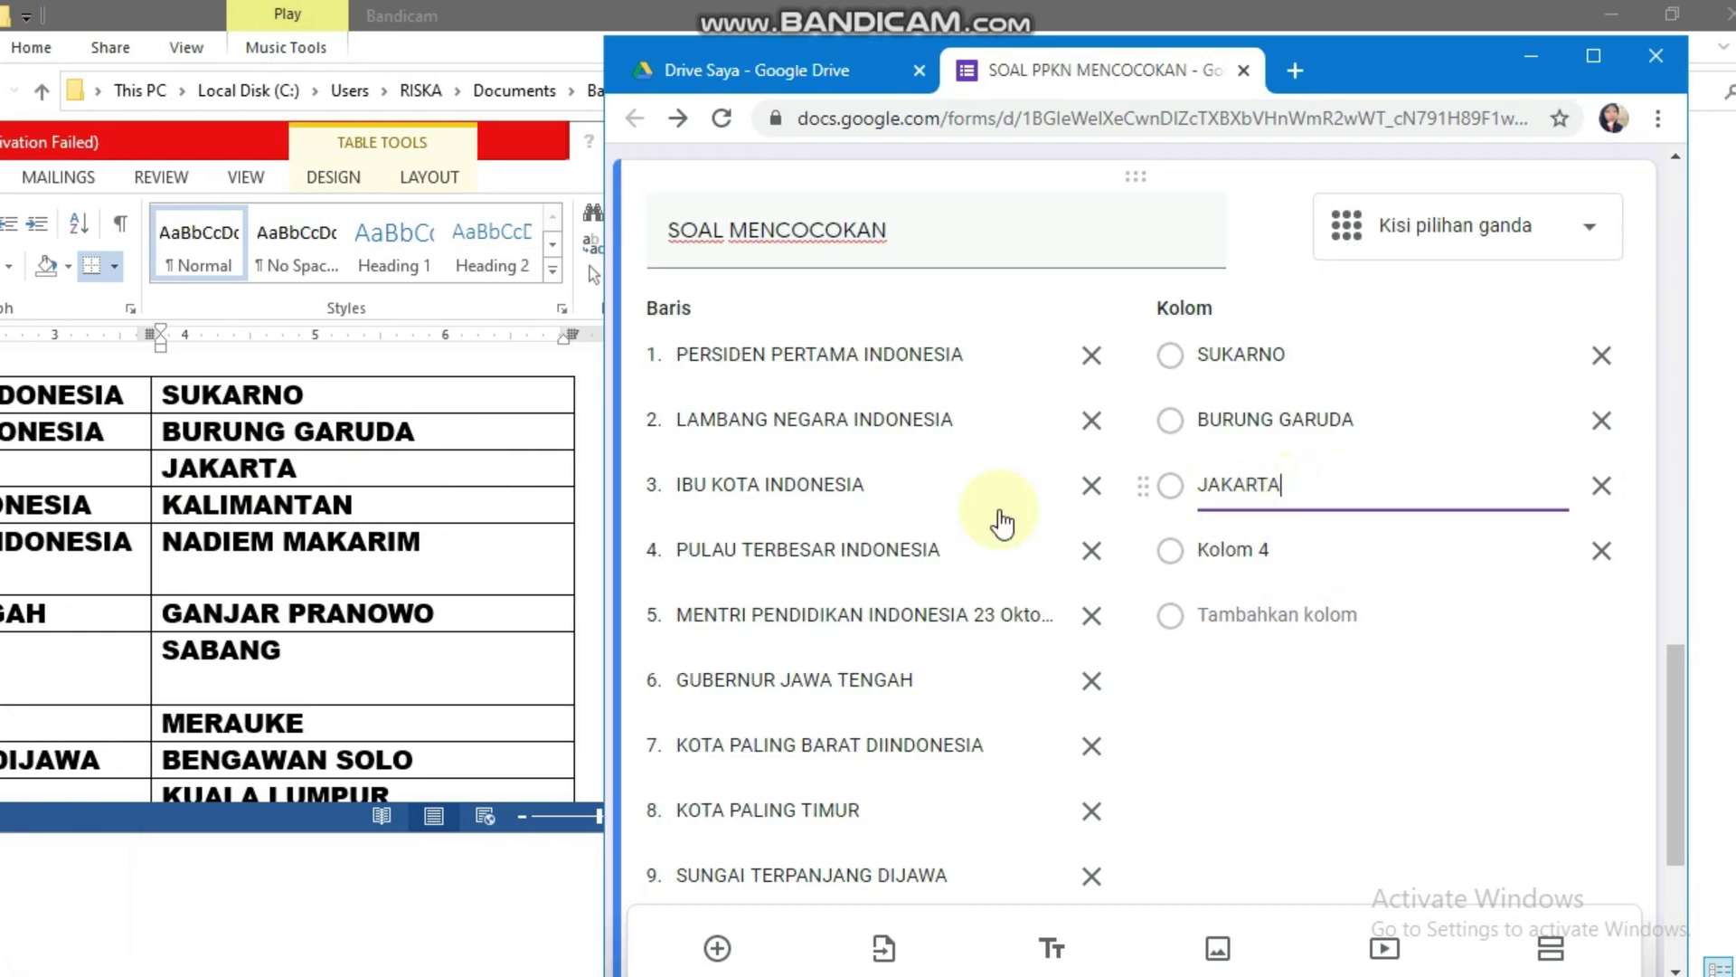
left_click(336, 542)
left_click_drag(498, 494, 250, 496)
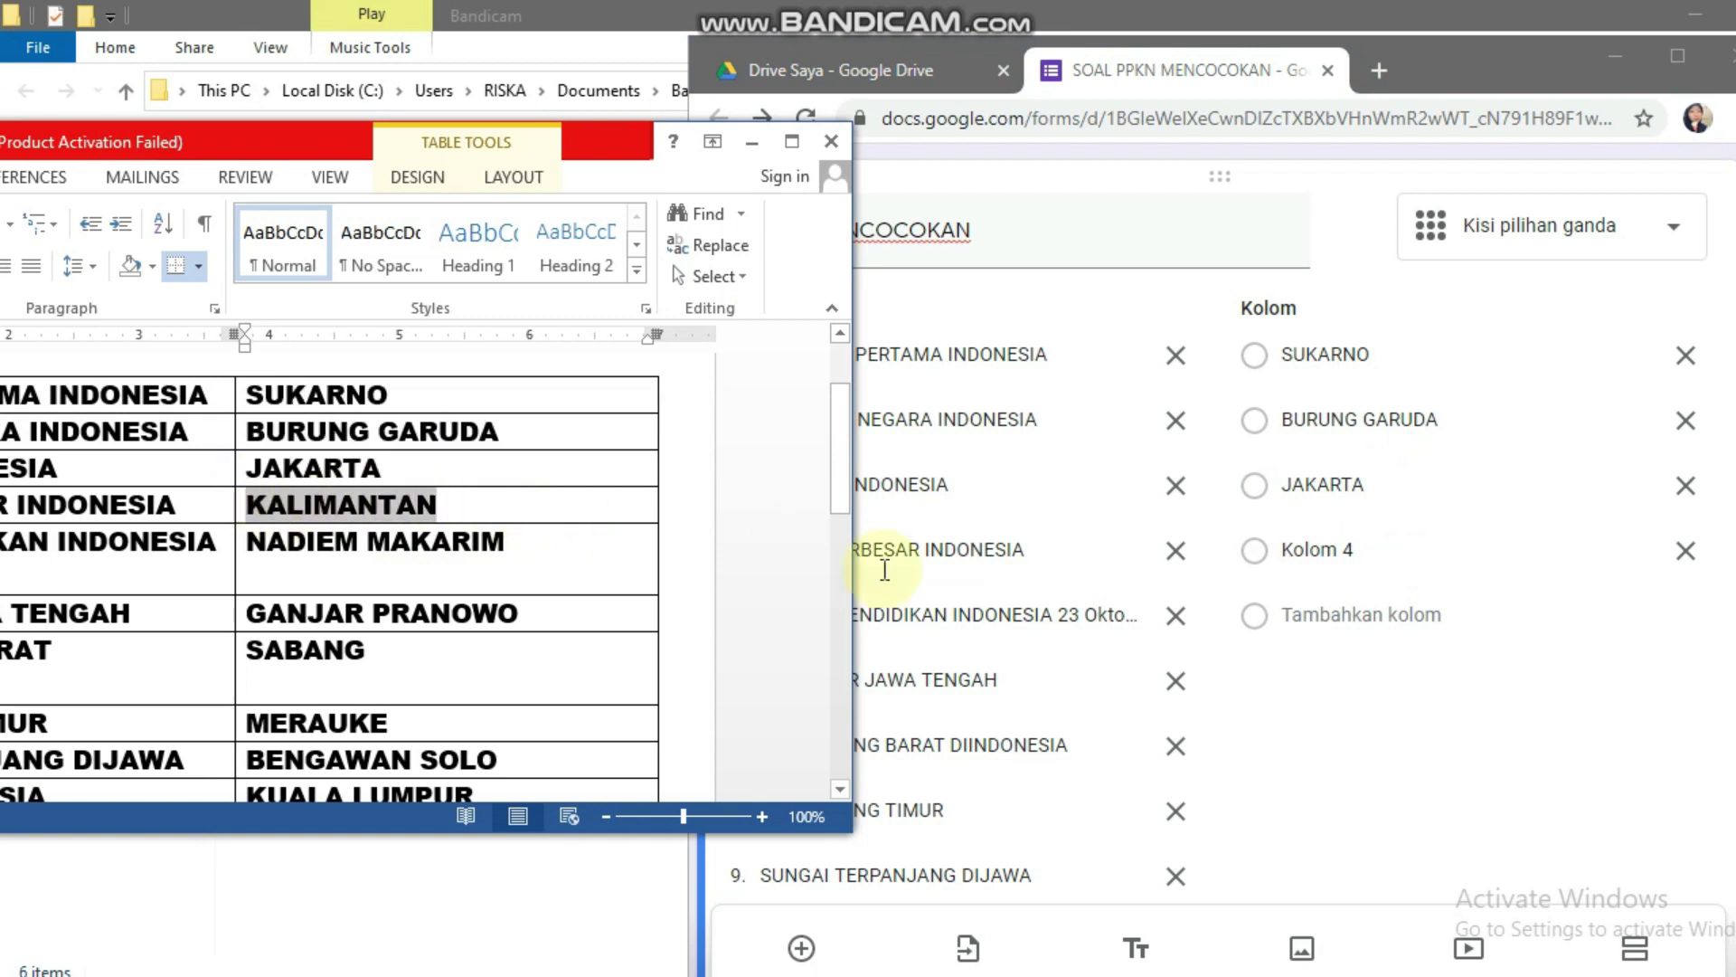
left_click(1299, 550)
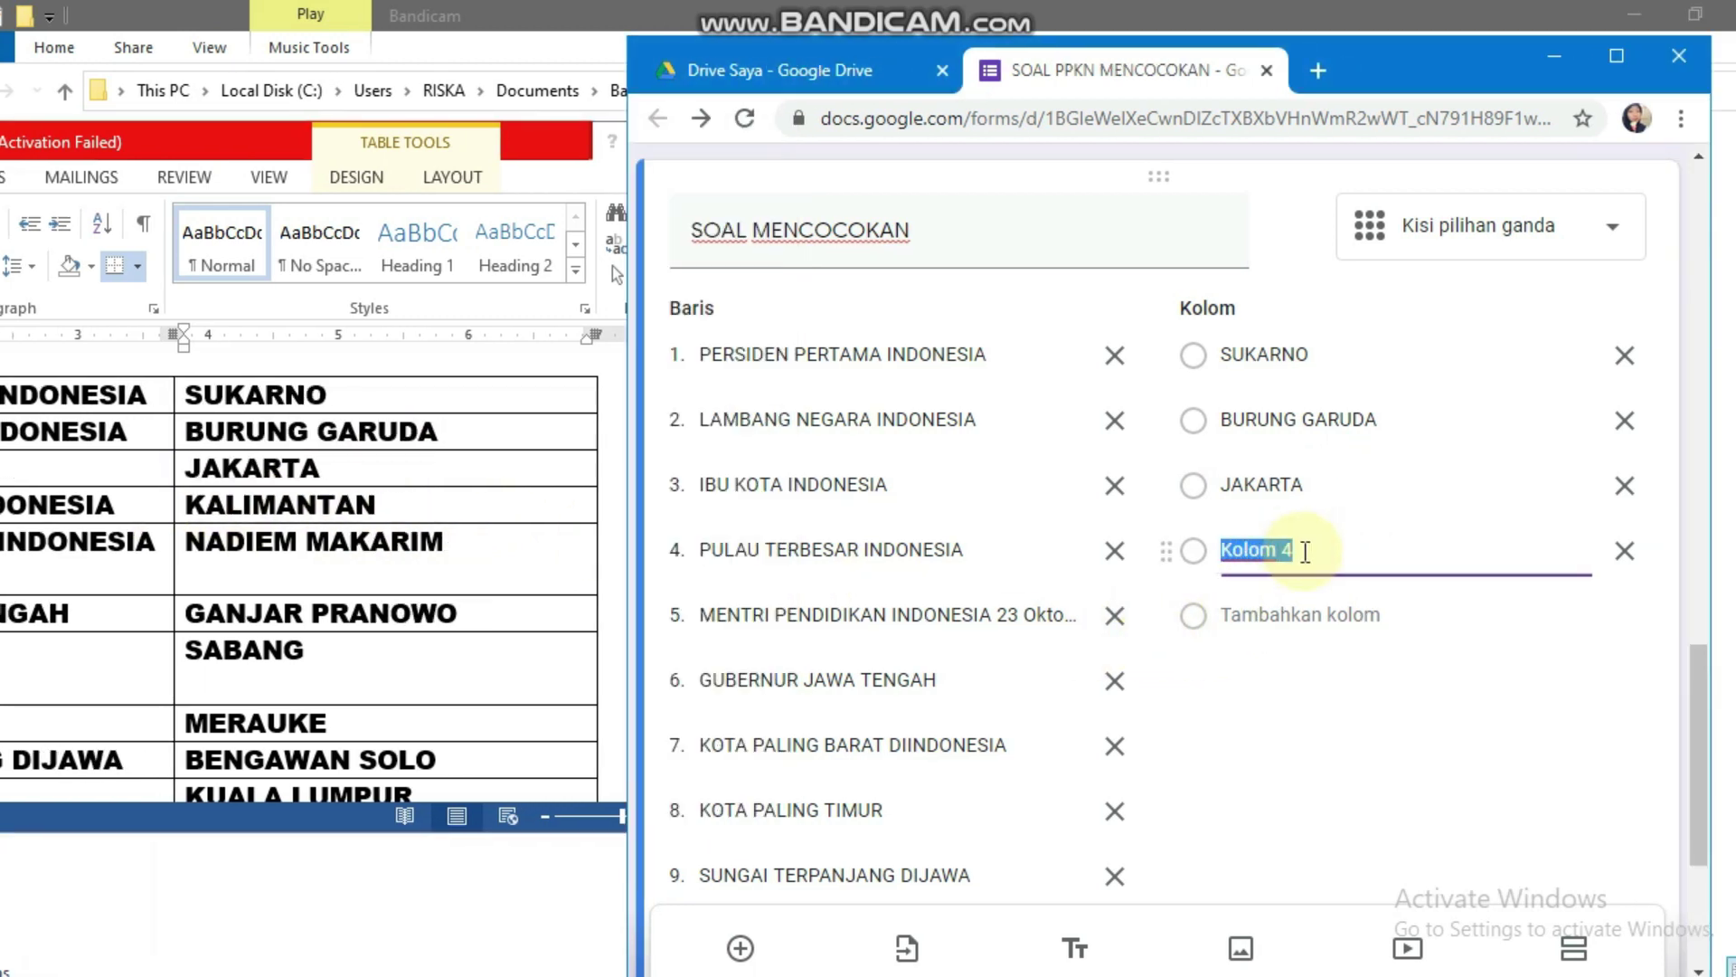
Step: Add NADIEM MAKARIM and GANJAR PRANOWO as columns 5 and 6, then copy SABANG into a new column
left_click(470, 536)
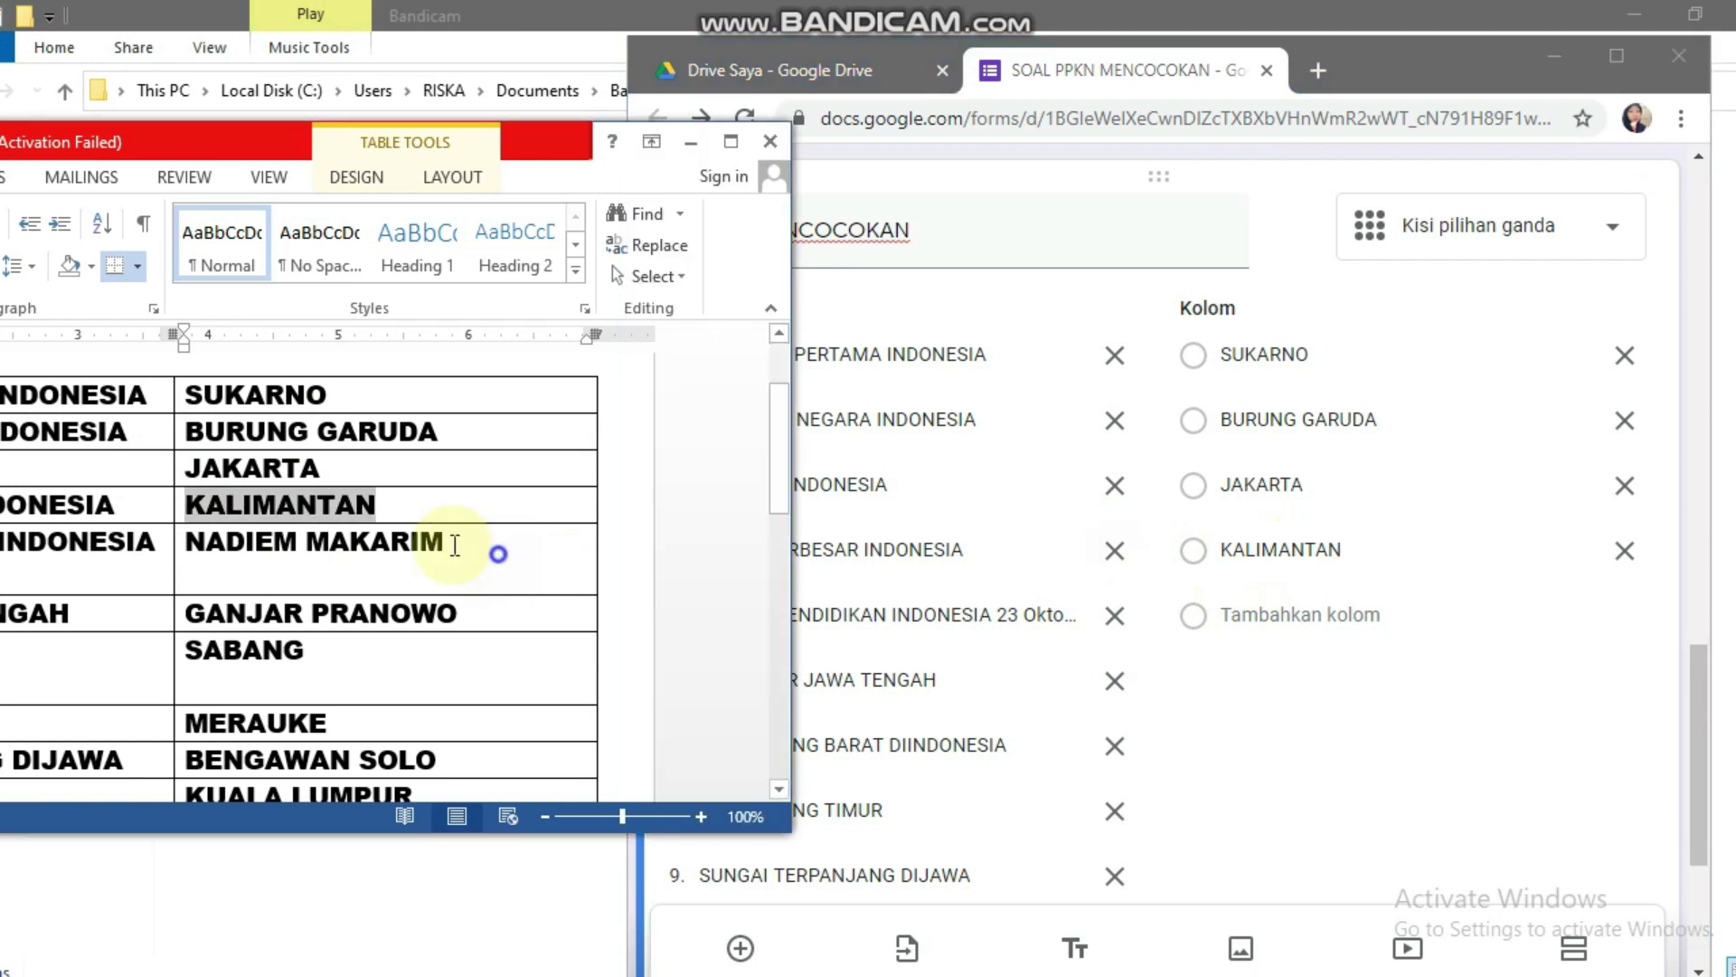
left_click_drag(454, 545, 188, 545)
key("ctrl+c")
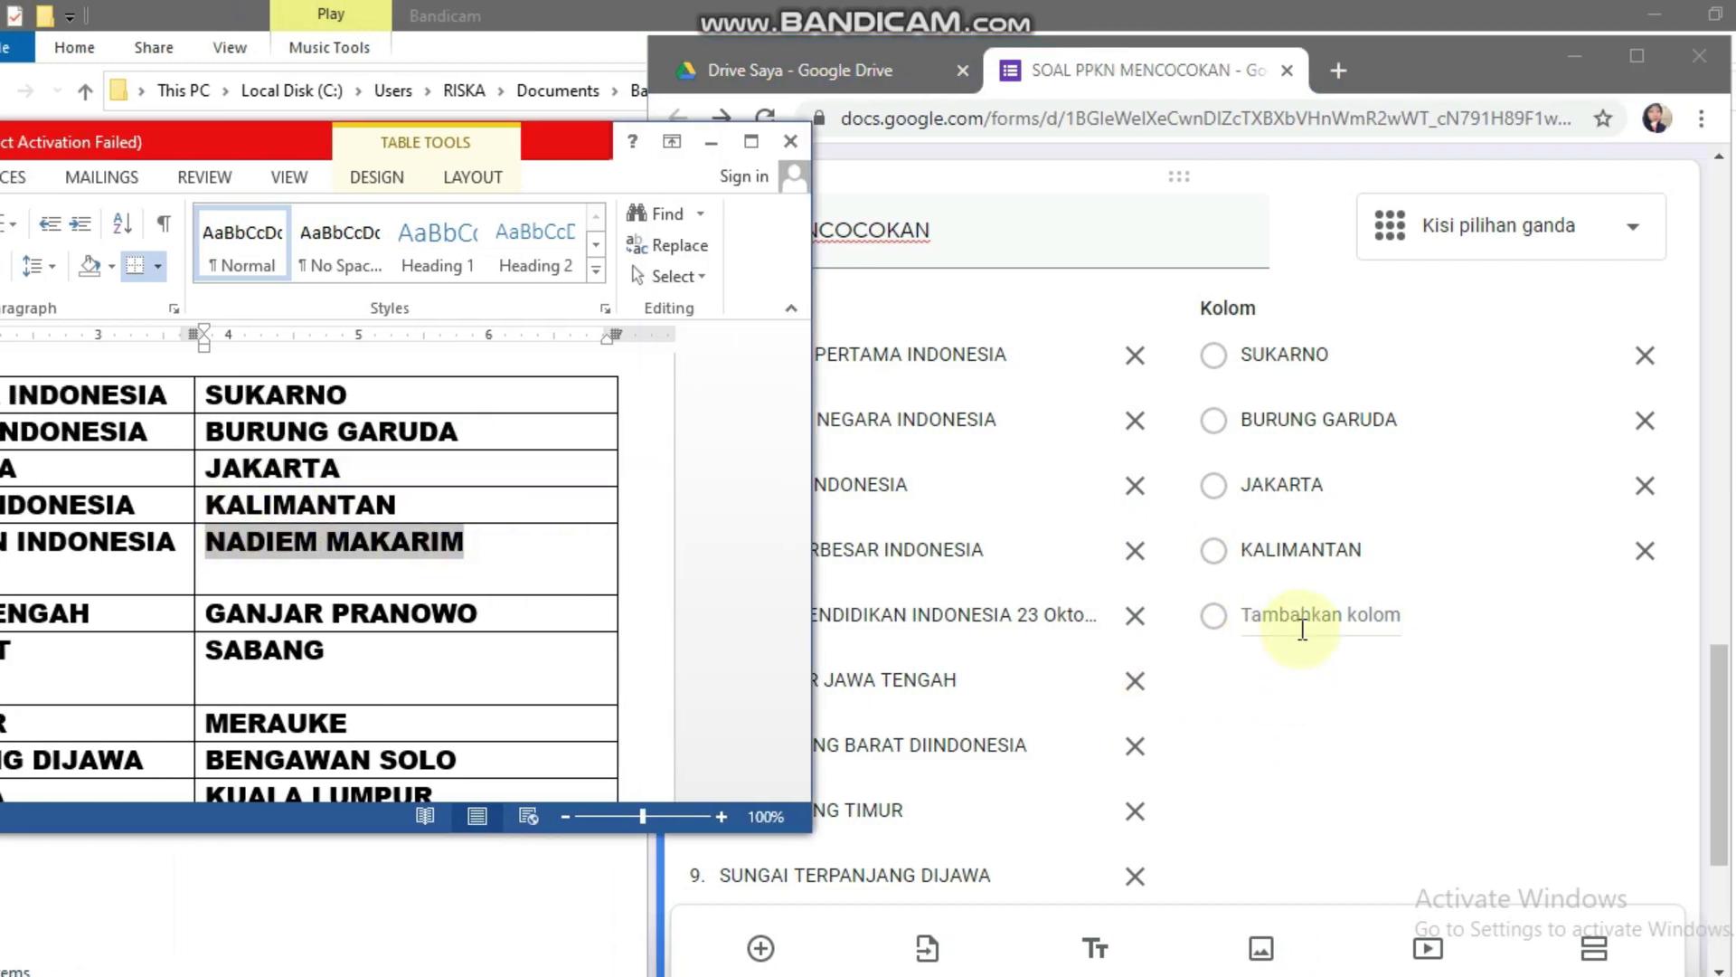
left_click(1302, 624)
key("ctrl+v")
left_click(434, 550)
left_click_drag(522, 608, 253, 610)
left_click(1323, 619)
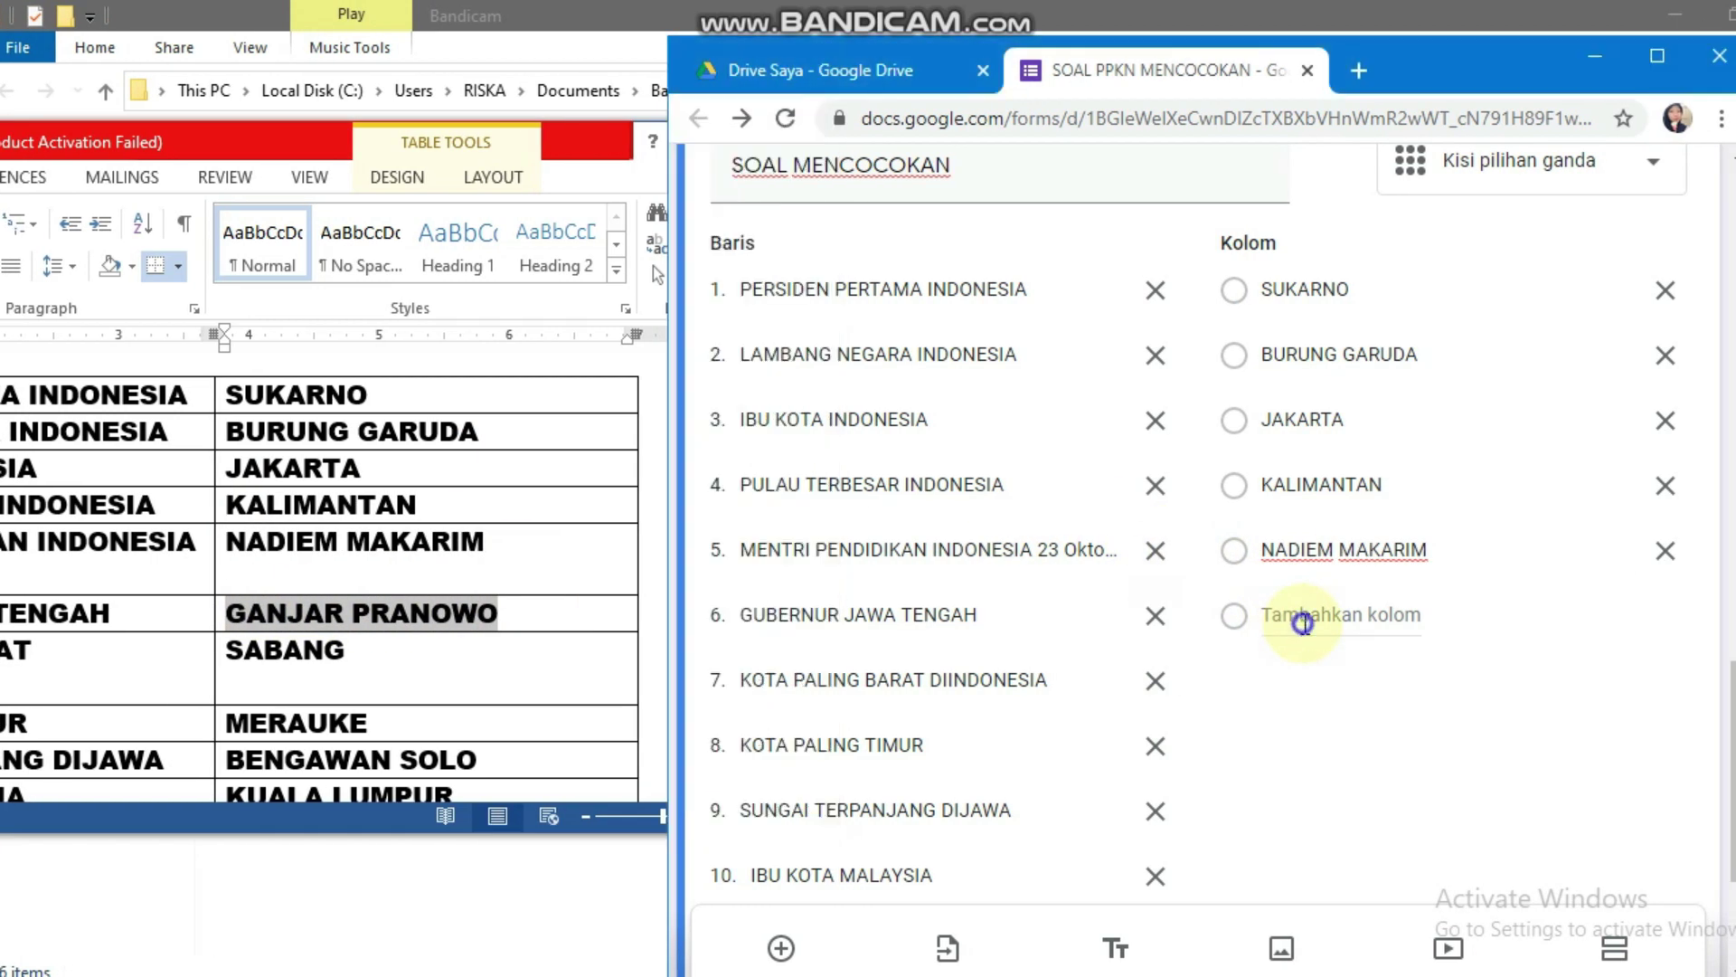
type("GANJAR PRANOWO")
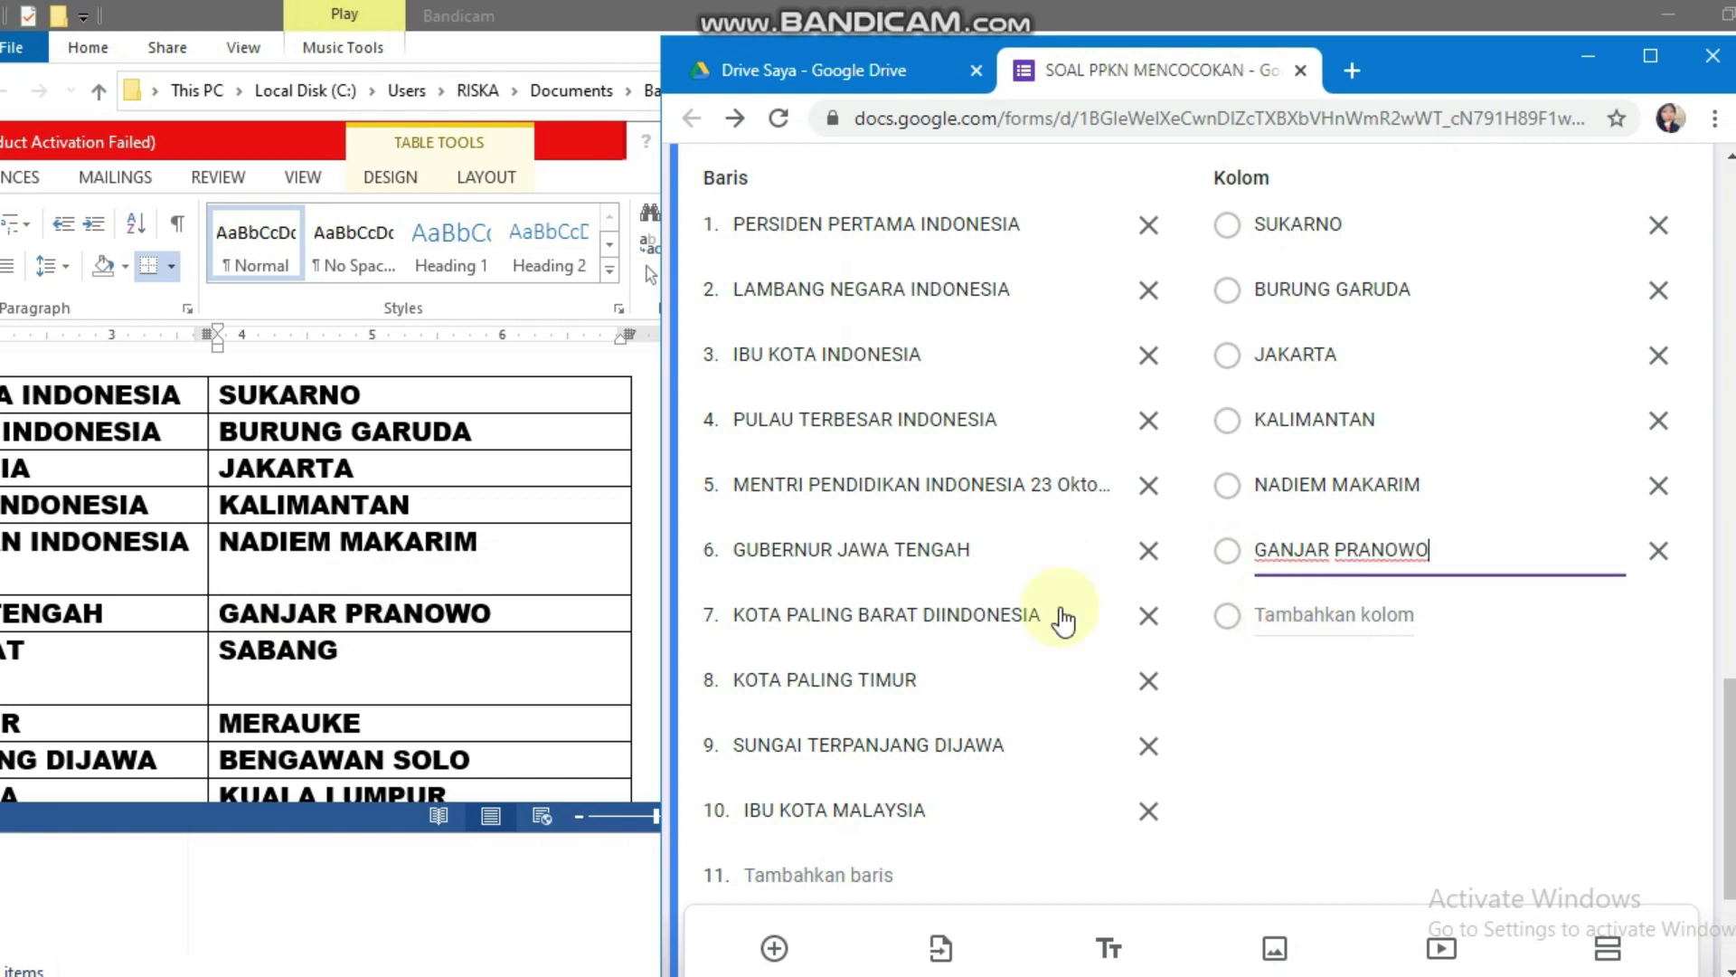
left_click(394, 663)
left_click_drag(430, 651, 274, 653)
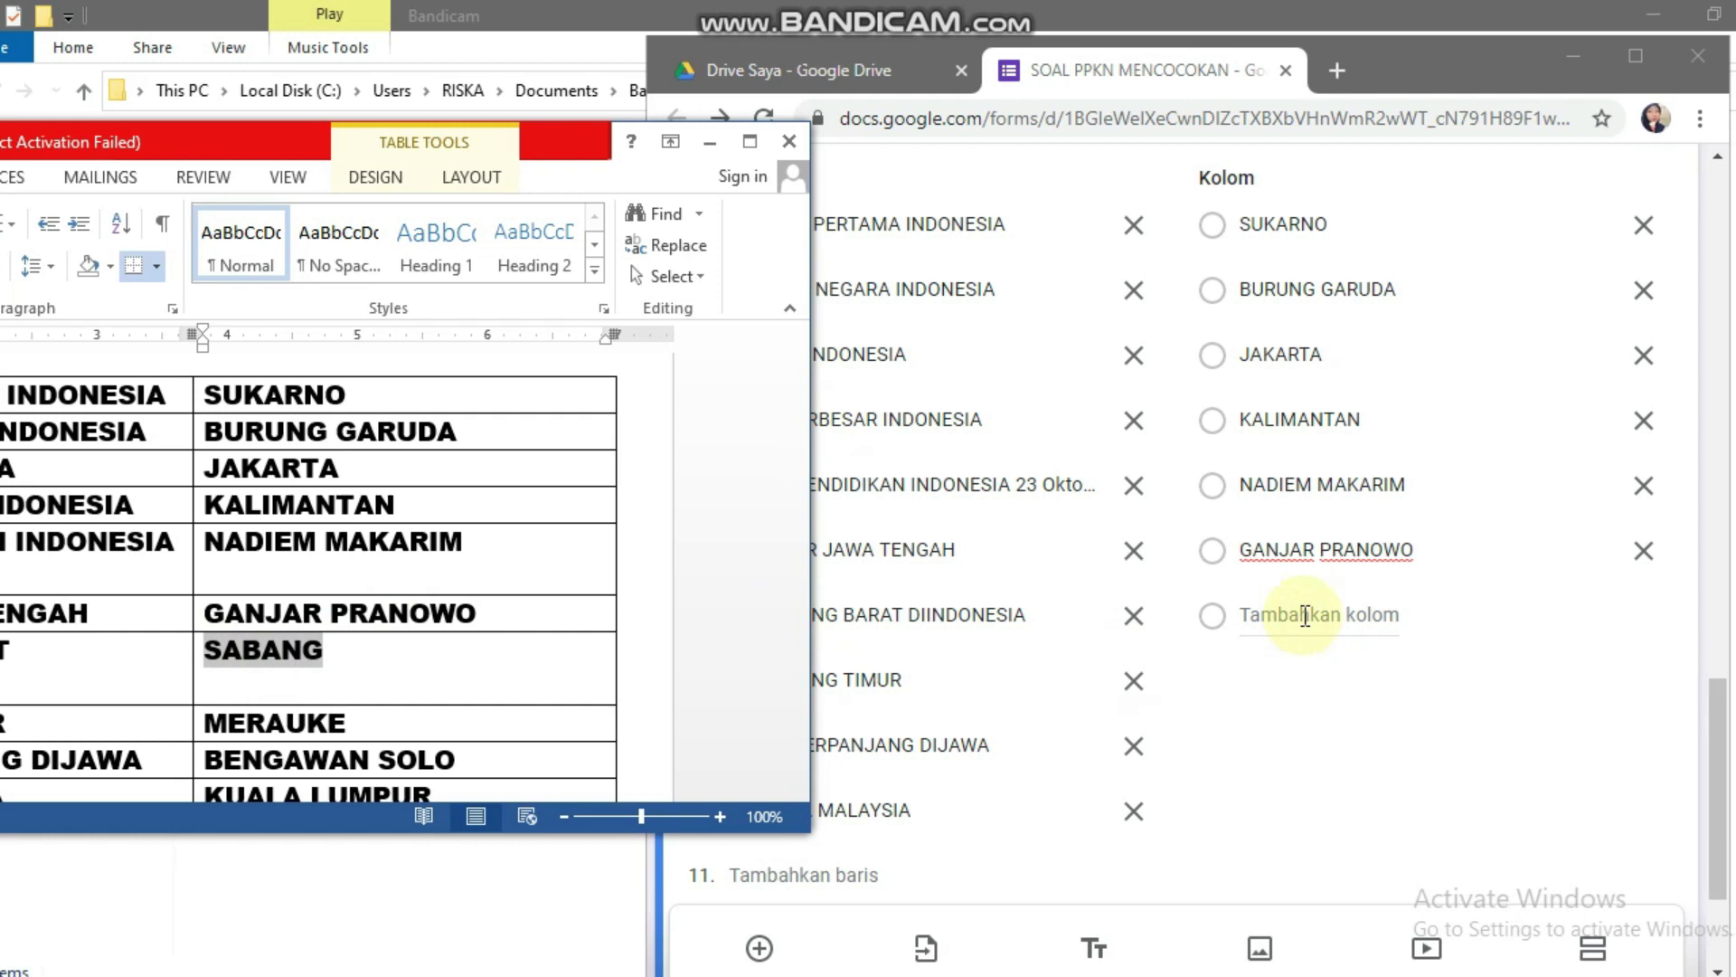
left_click(1351, 615)
Step: Paste SABANG and MERAUKE as grid answer columns 7 and 8
left_click(1305, 615)
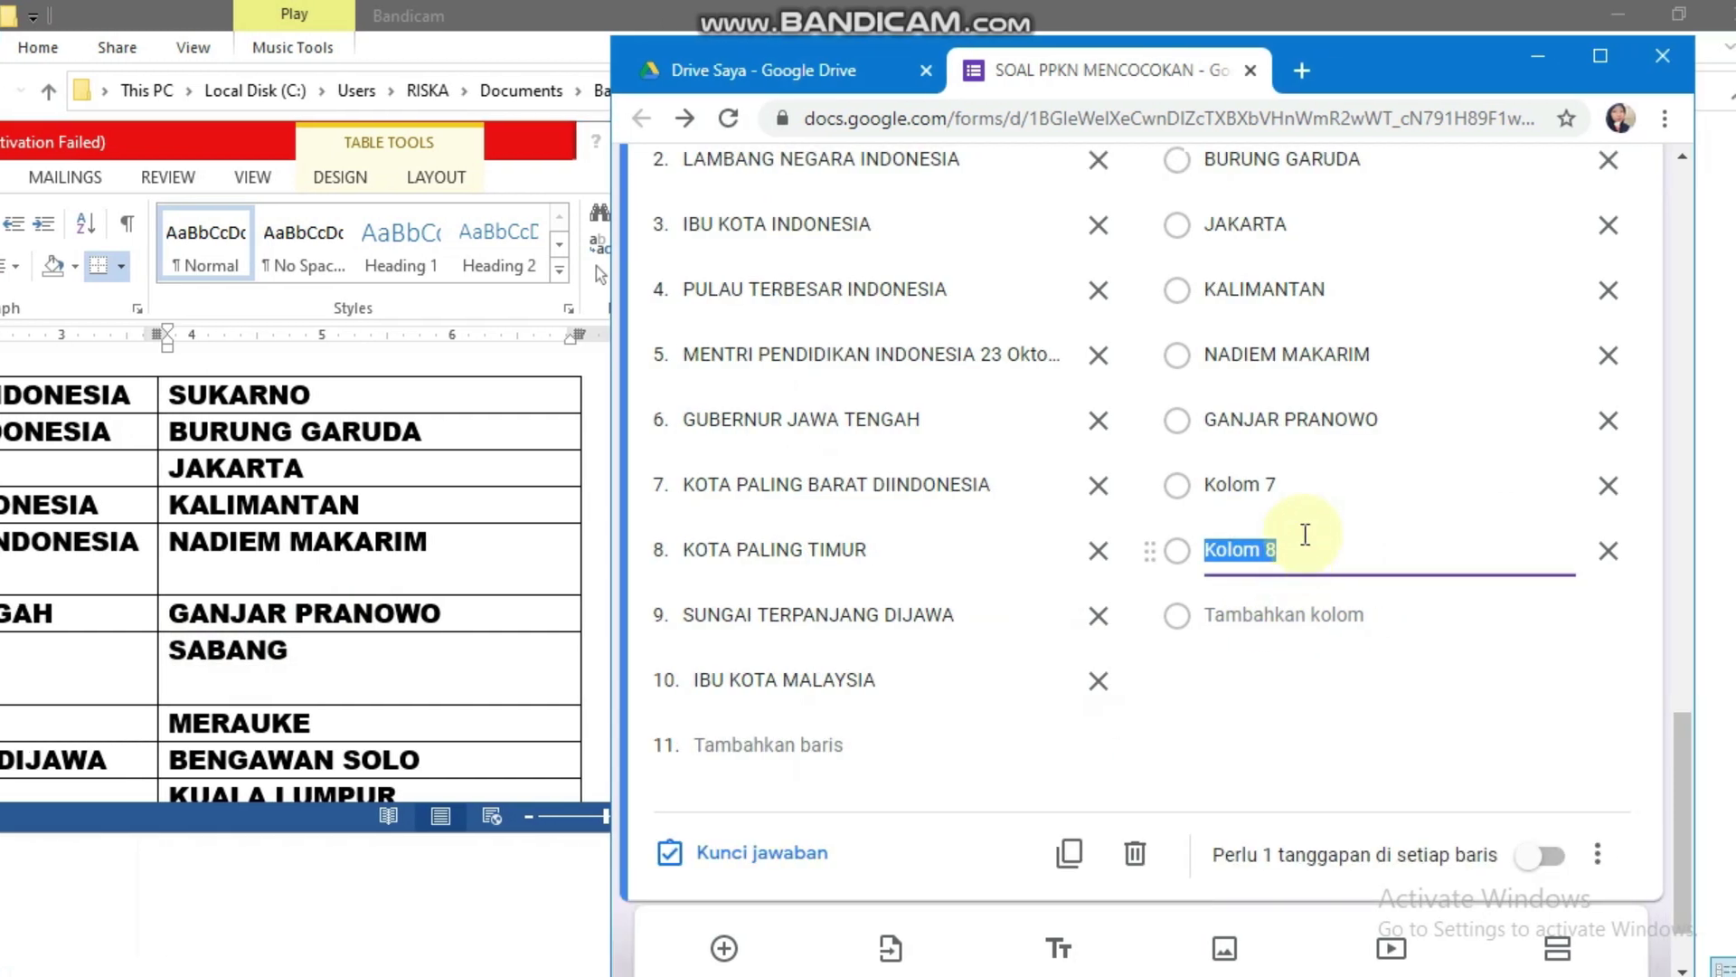
left_click(1336, 550)
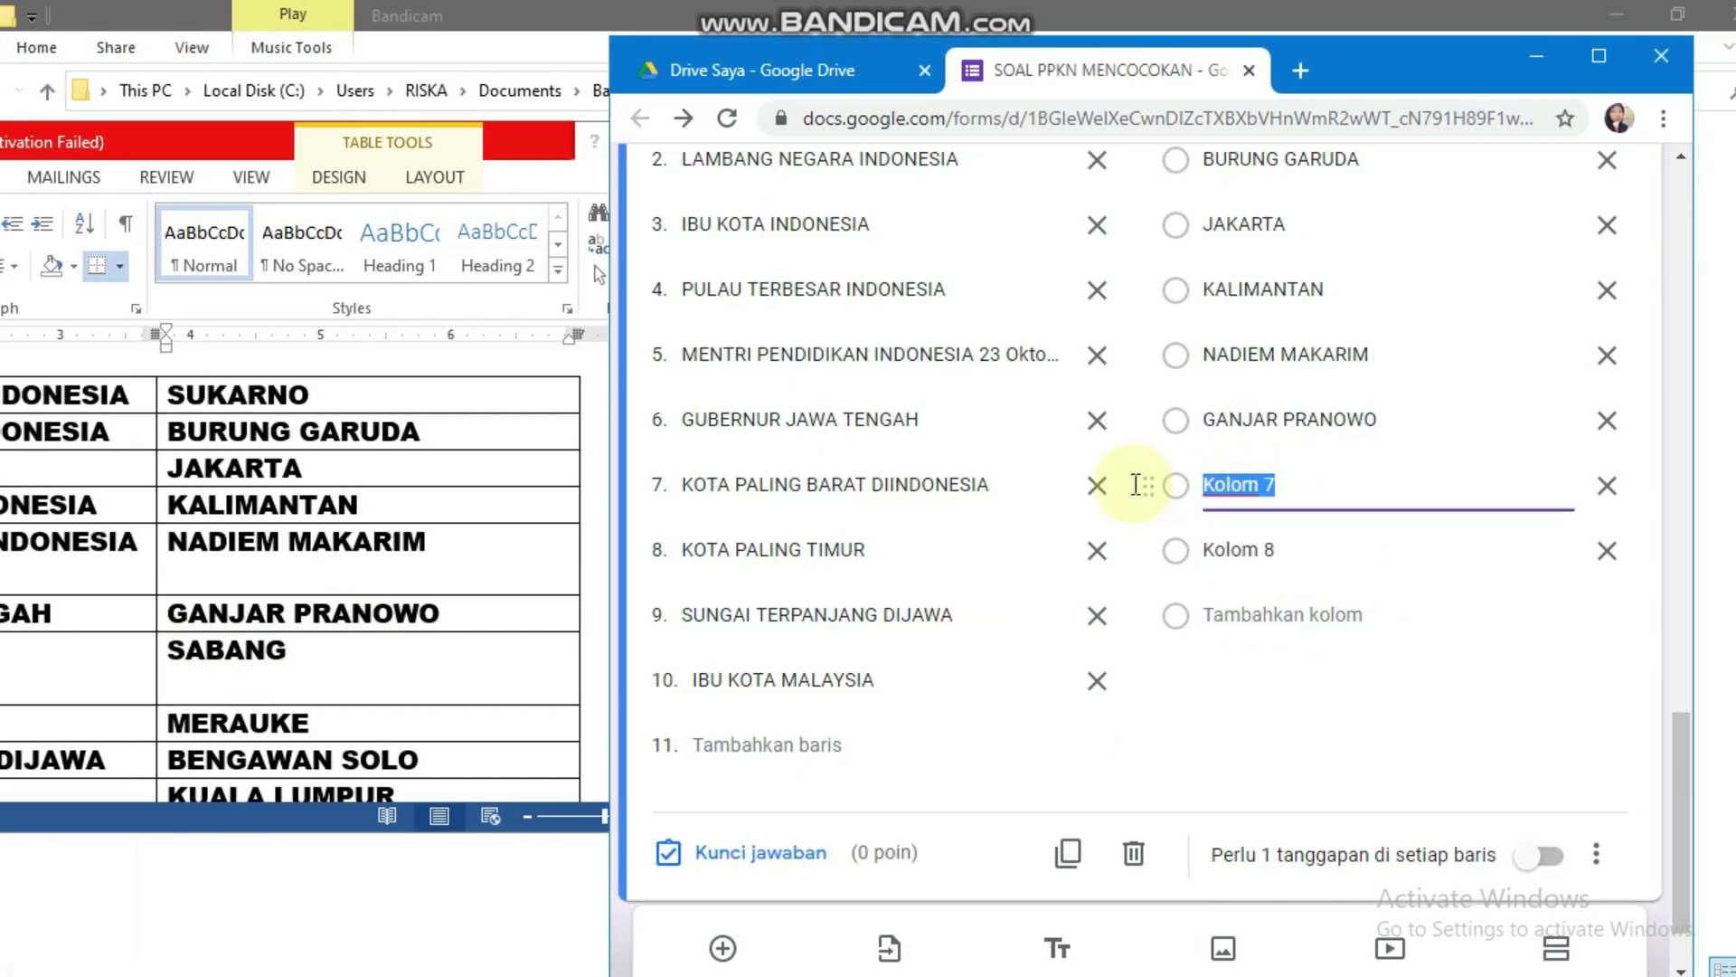
type("SABANG")
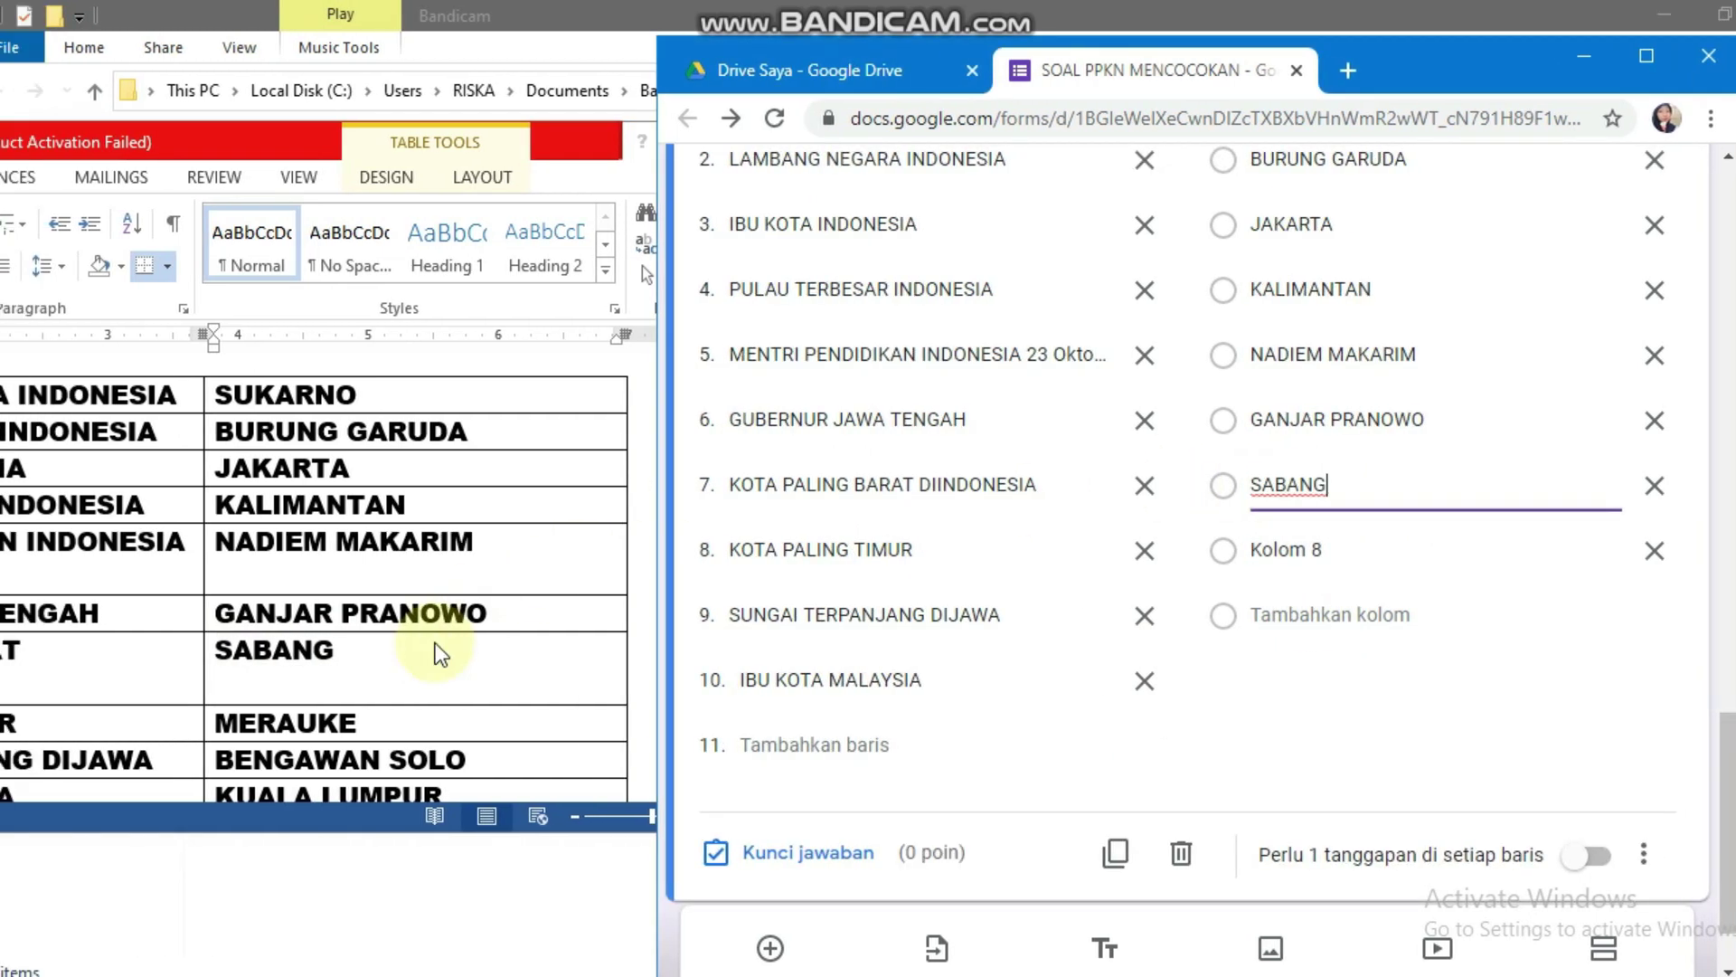
left_click(359, 721)
left_click_drag(309, 709, 176, 706)
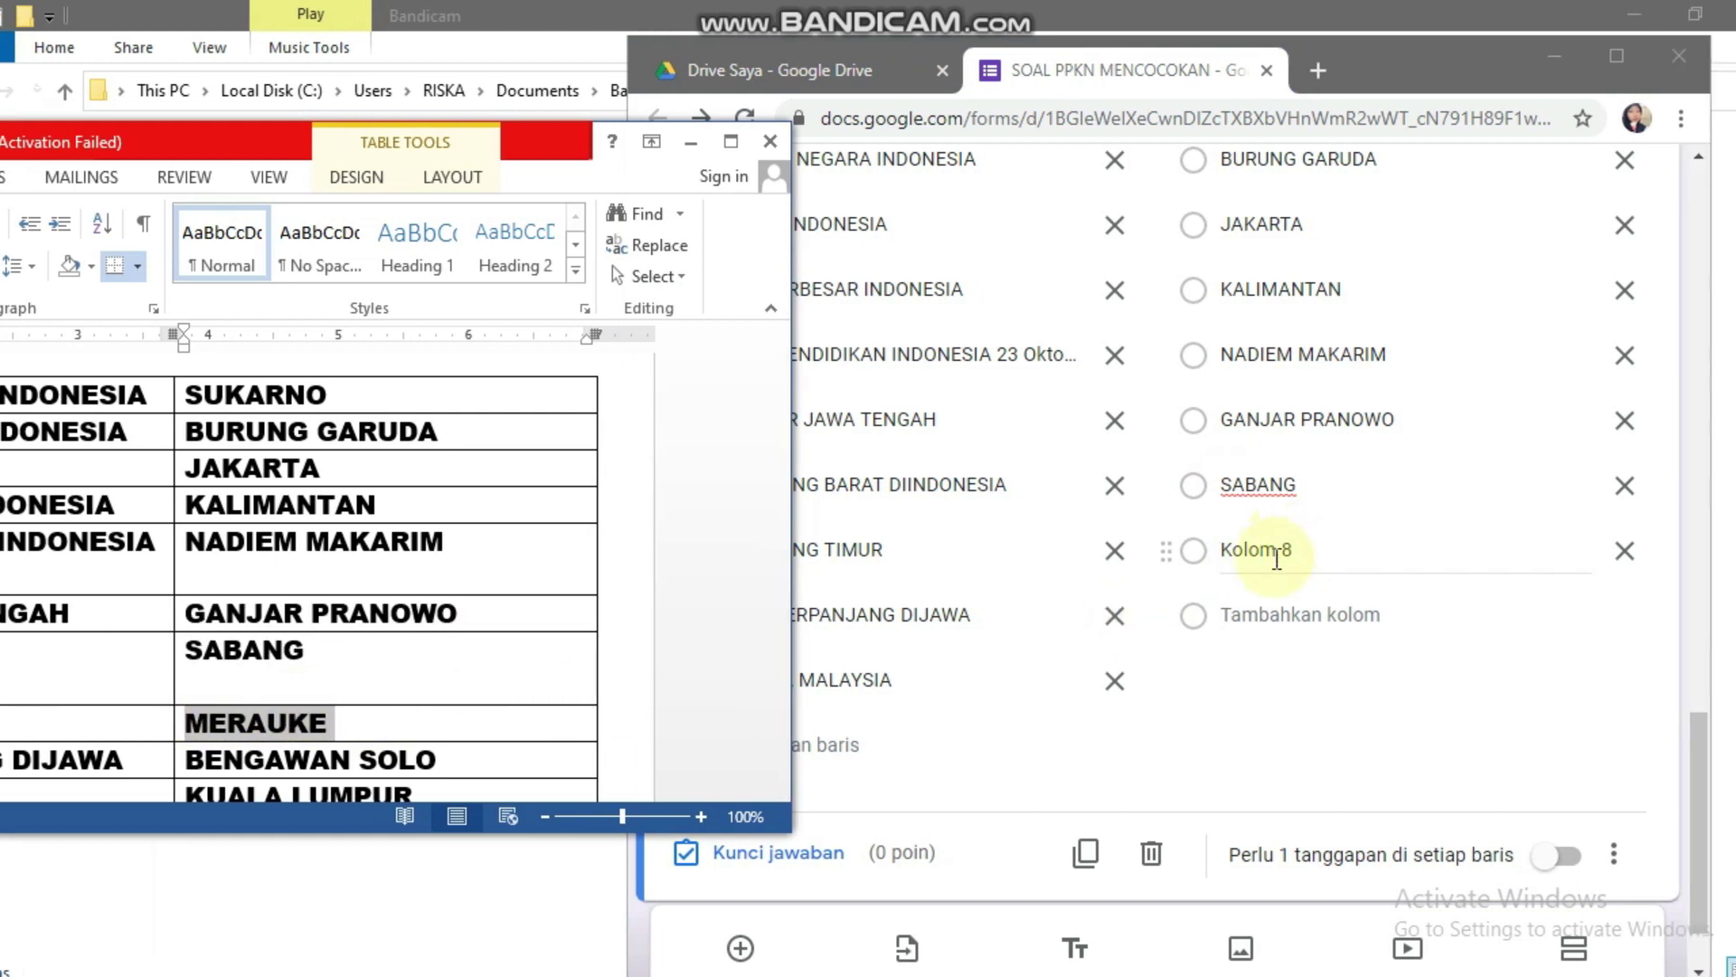
left_click(1277, 558)
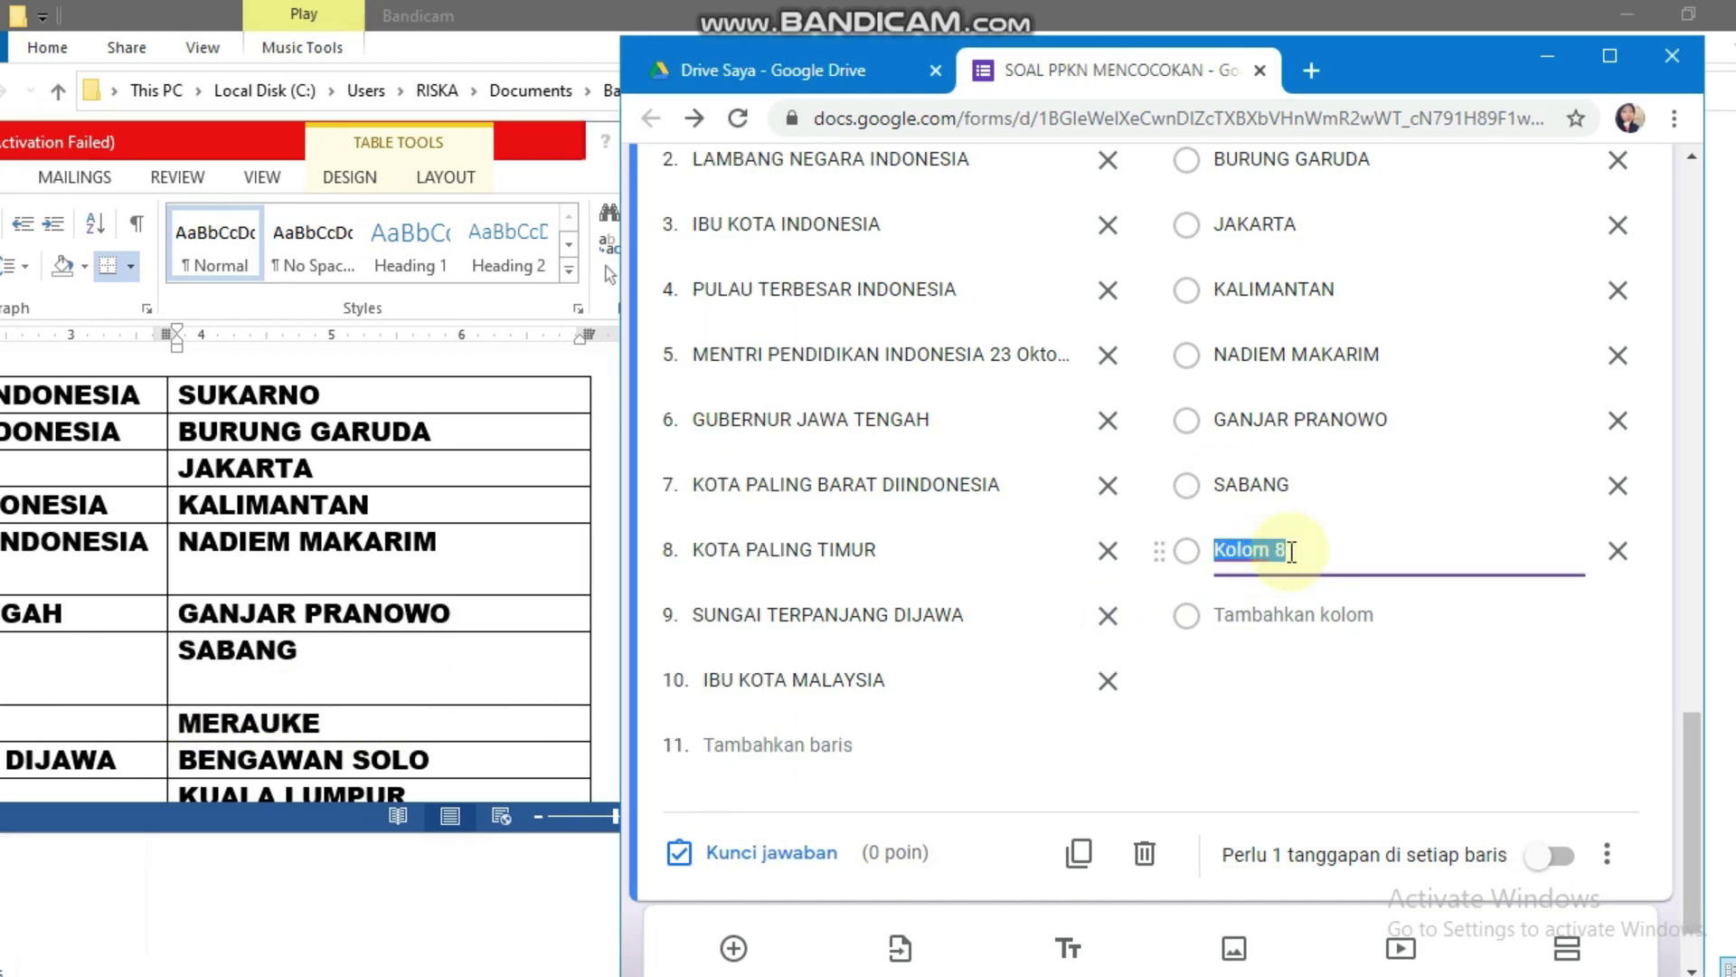
type("MERAUKE")
Step: Add BENGAWAN SOLO as column 9 and KUALA LUMPUR as column 10 from the Word table
left_click(486, 639)
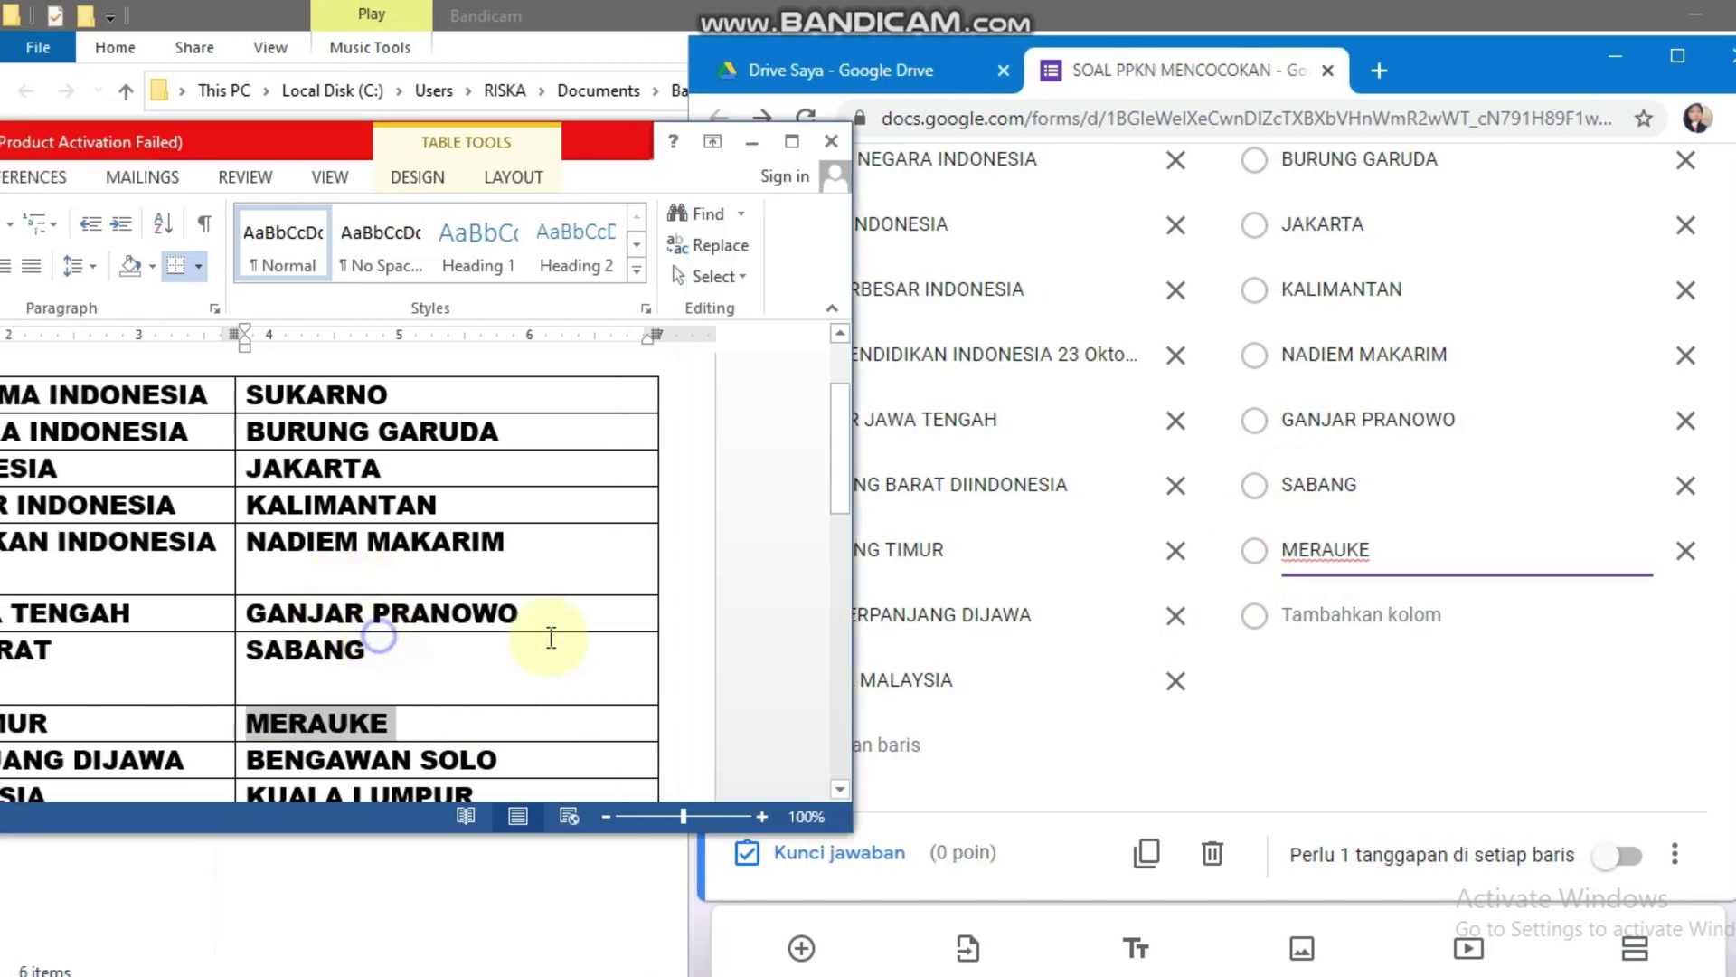
scroll(505, 631, "down", 2)
left_click_drag(550, 625, 242, 631)
key("ctrl+c")
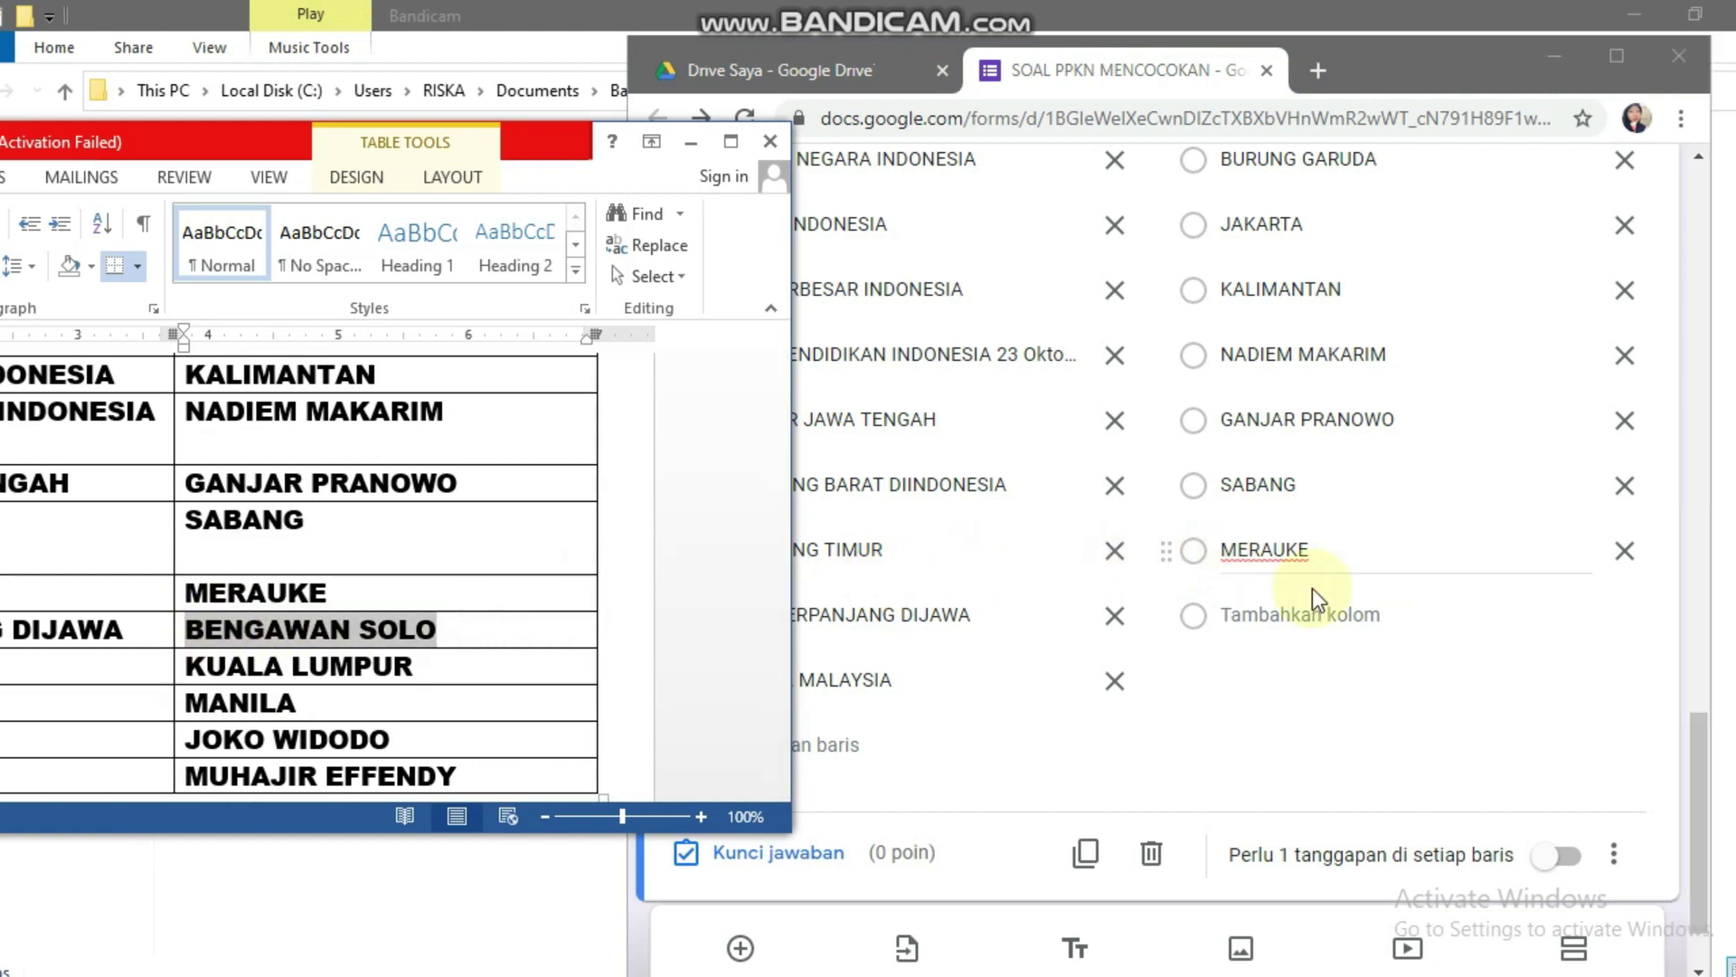
left_click(1348, 615)
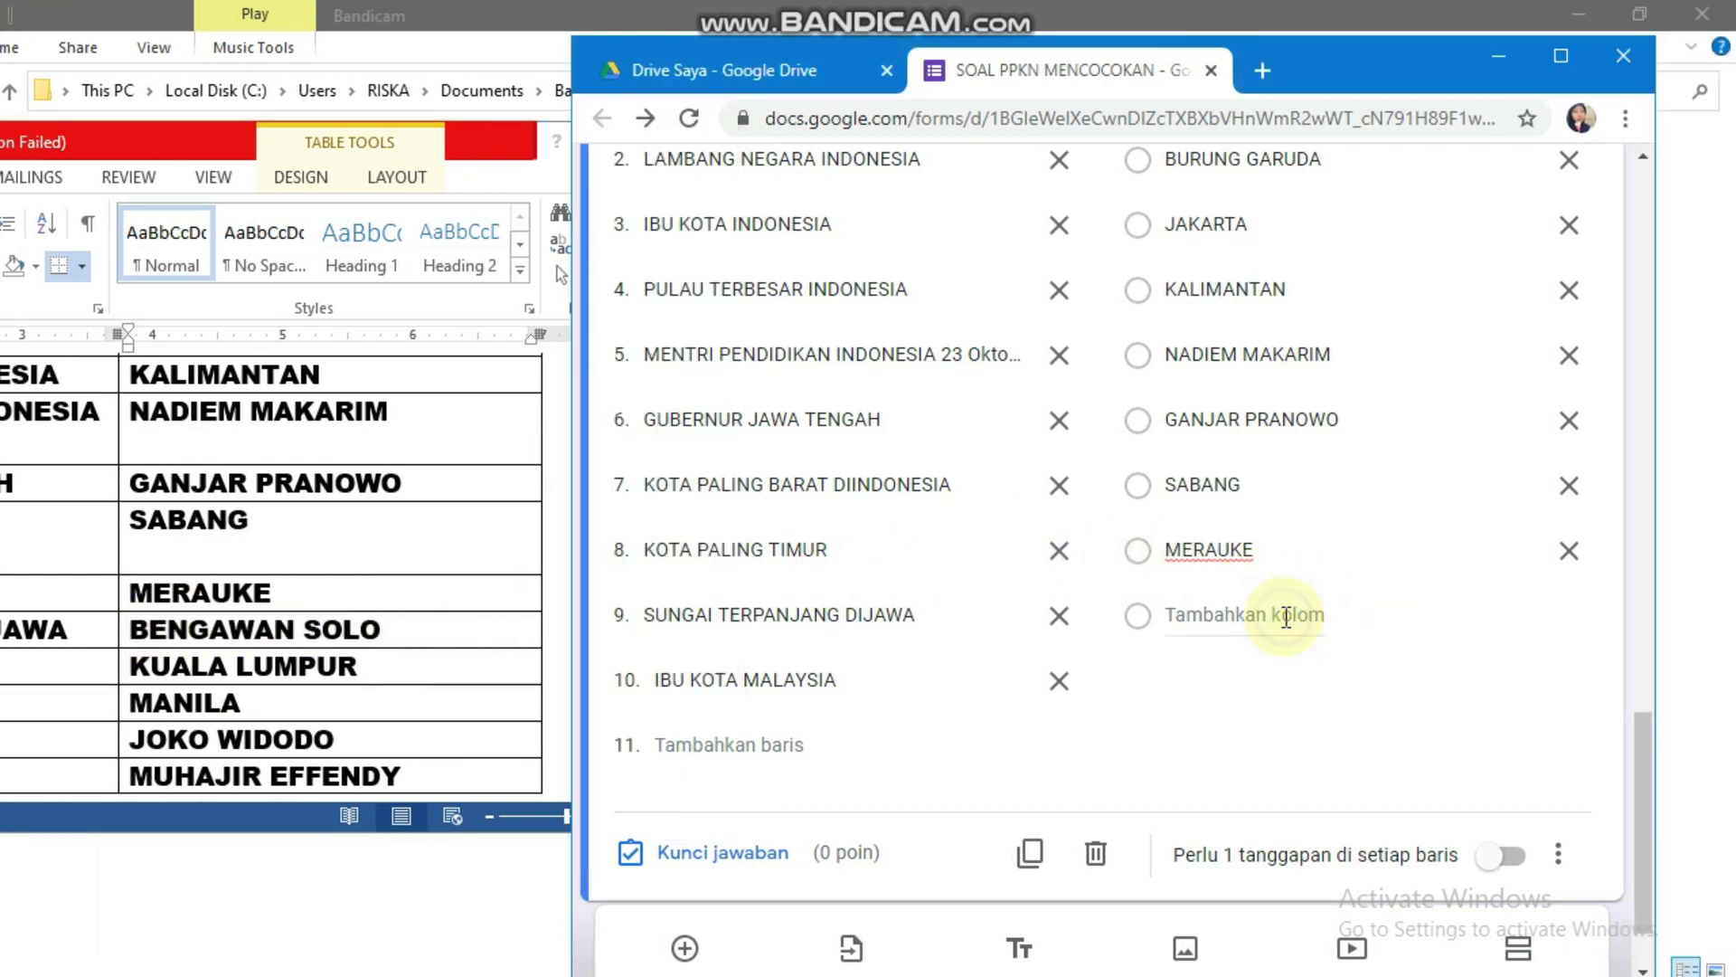
key("ctrl+v")
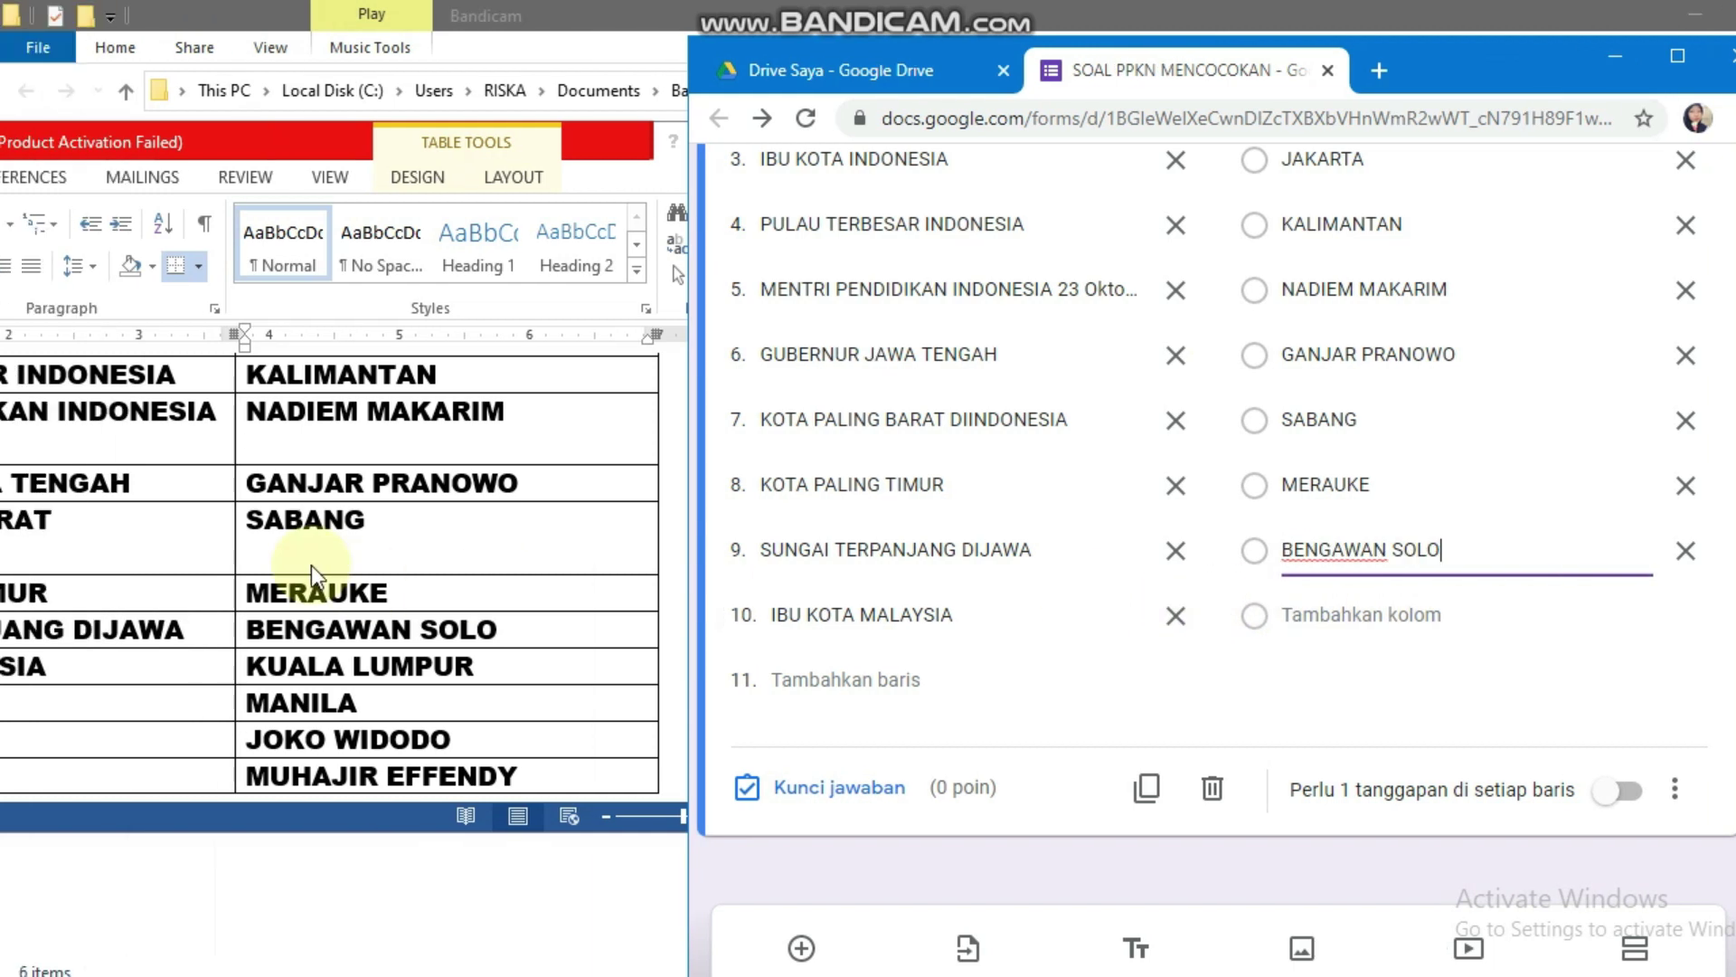
left_click(213, 620)
left_click_drag(380, 664, 246, 666)
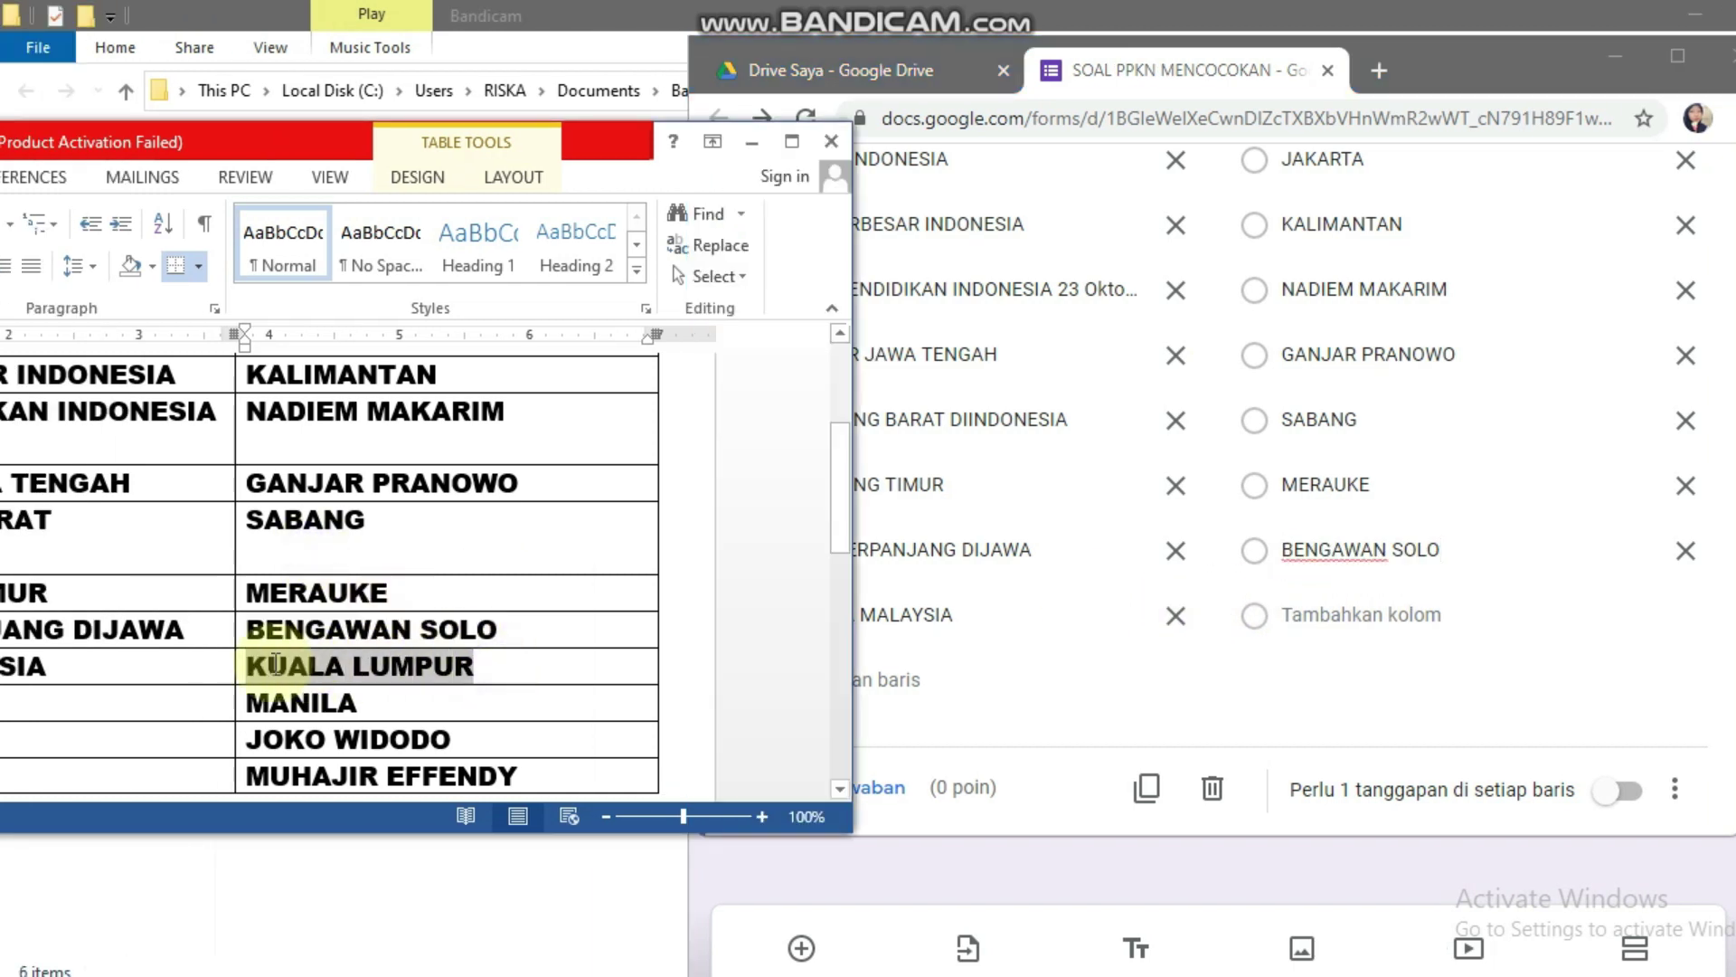
left_click(1435, 611)
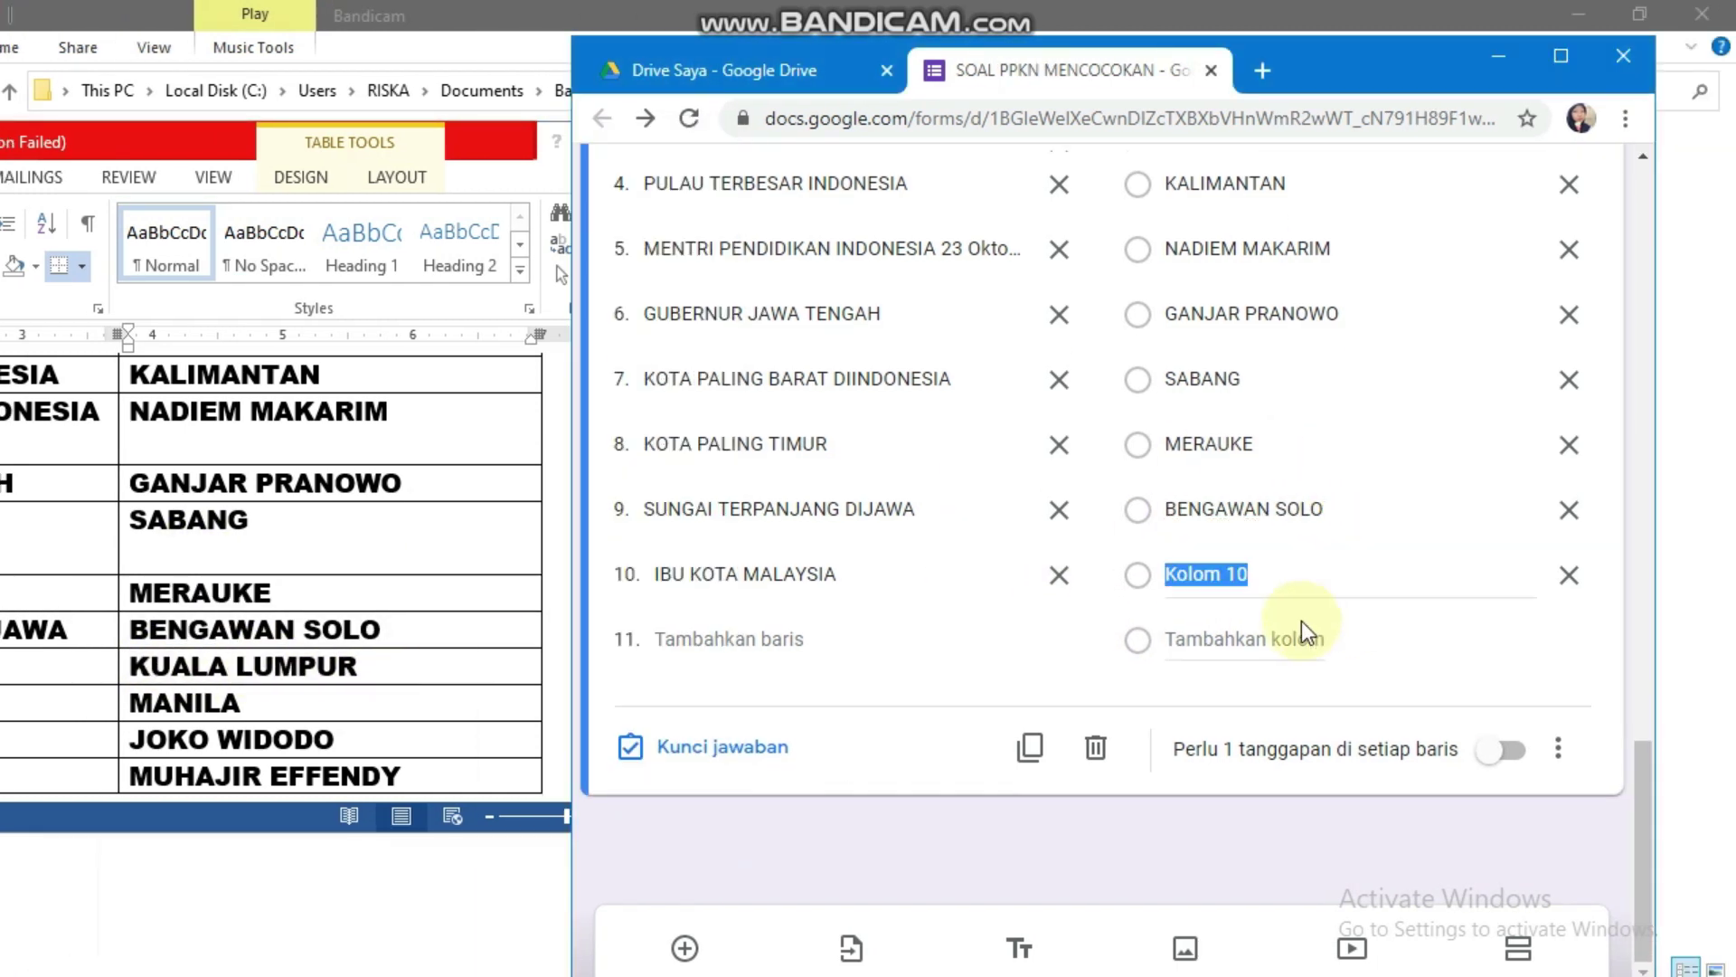
scroll(506, 601, "down", 1)
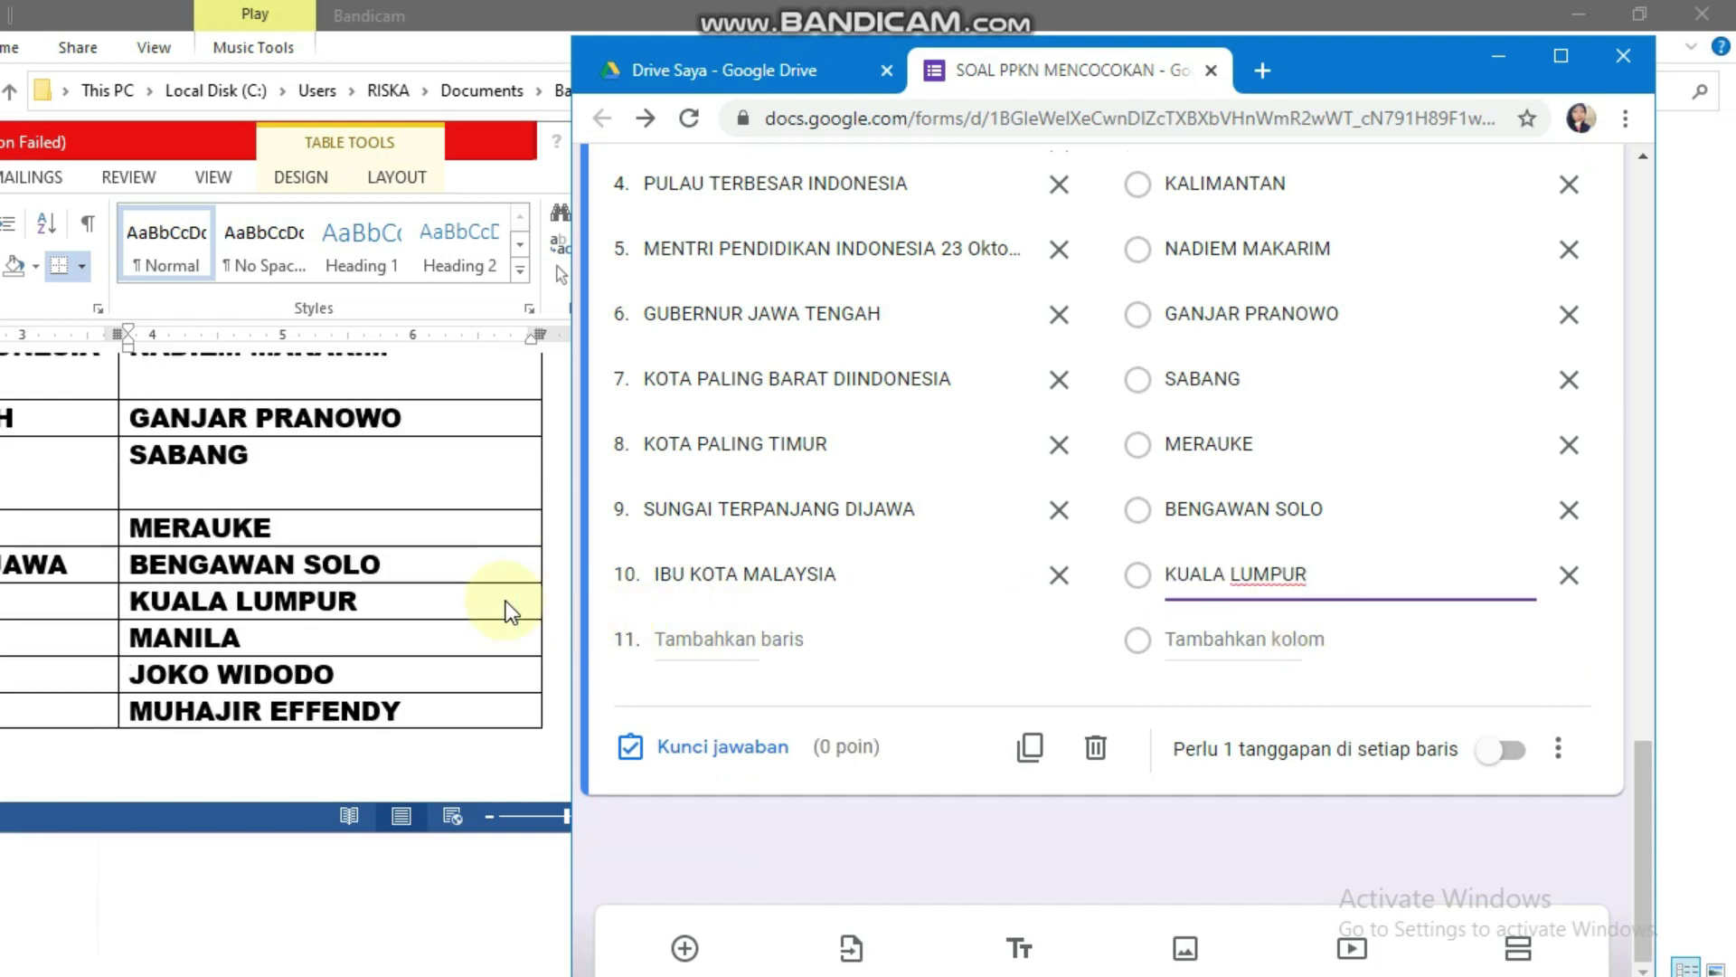
Step: Add MANILA, JOKO WIDODO and MUHAJIR EFFENDY as columns 11 to 13 and close the question editor
left_click(309, 633)
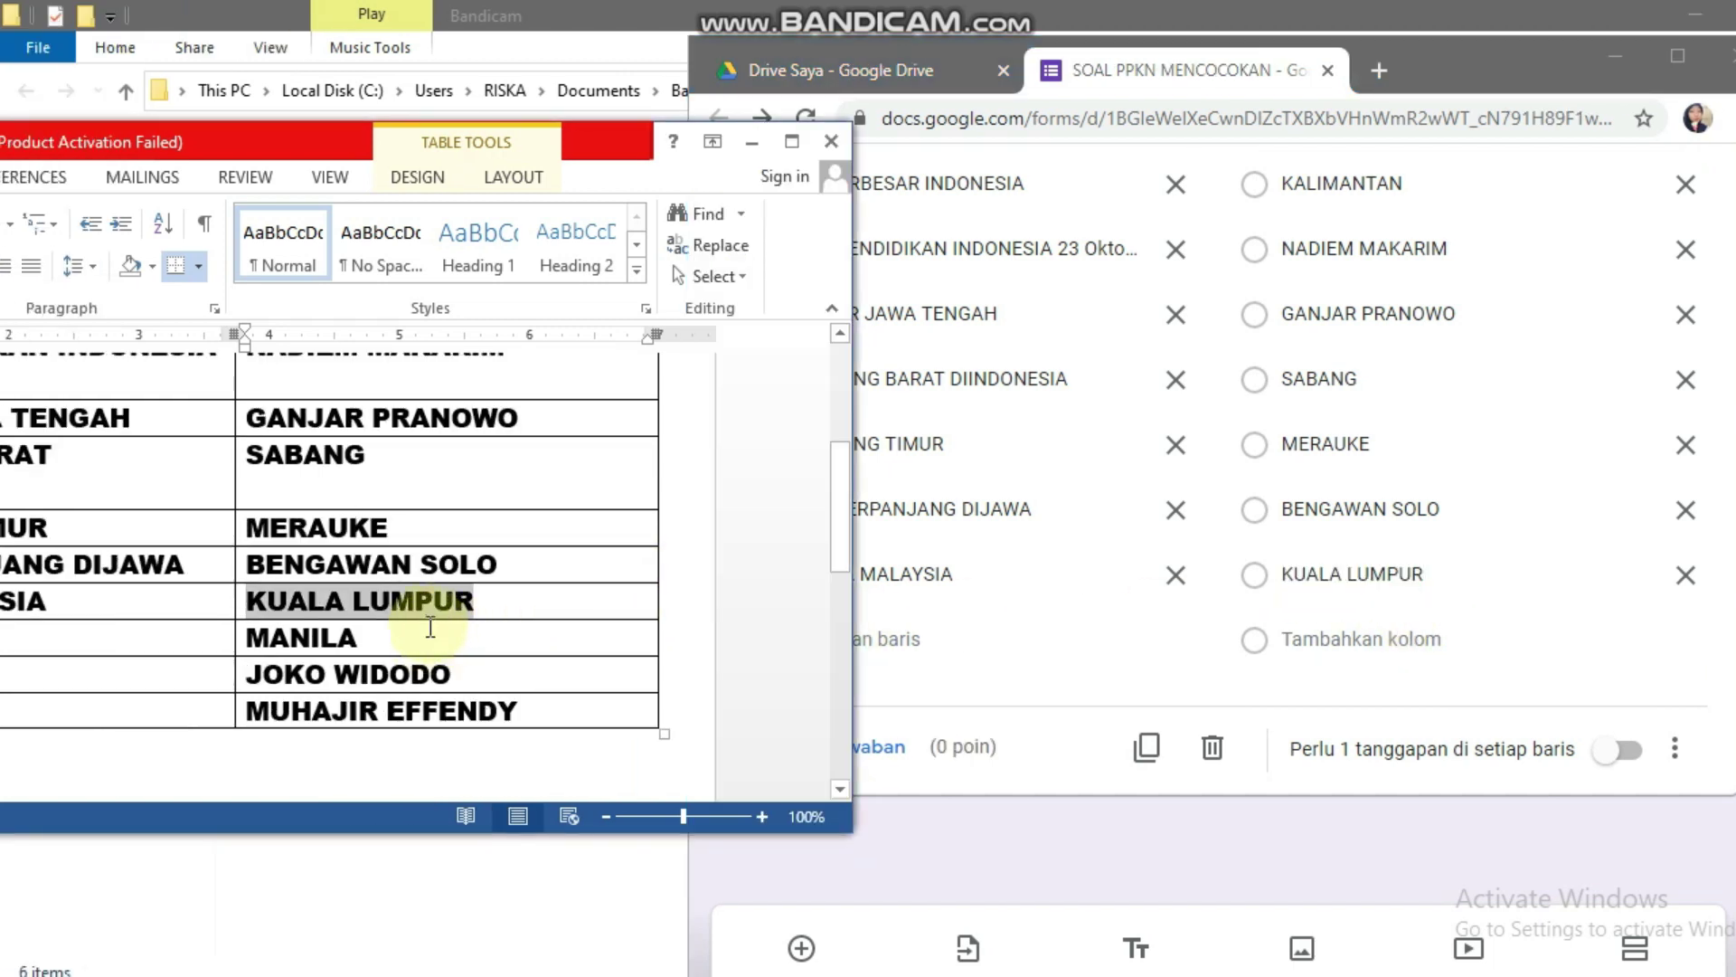
left_click_drag(427, 641, 273, 636)
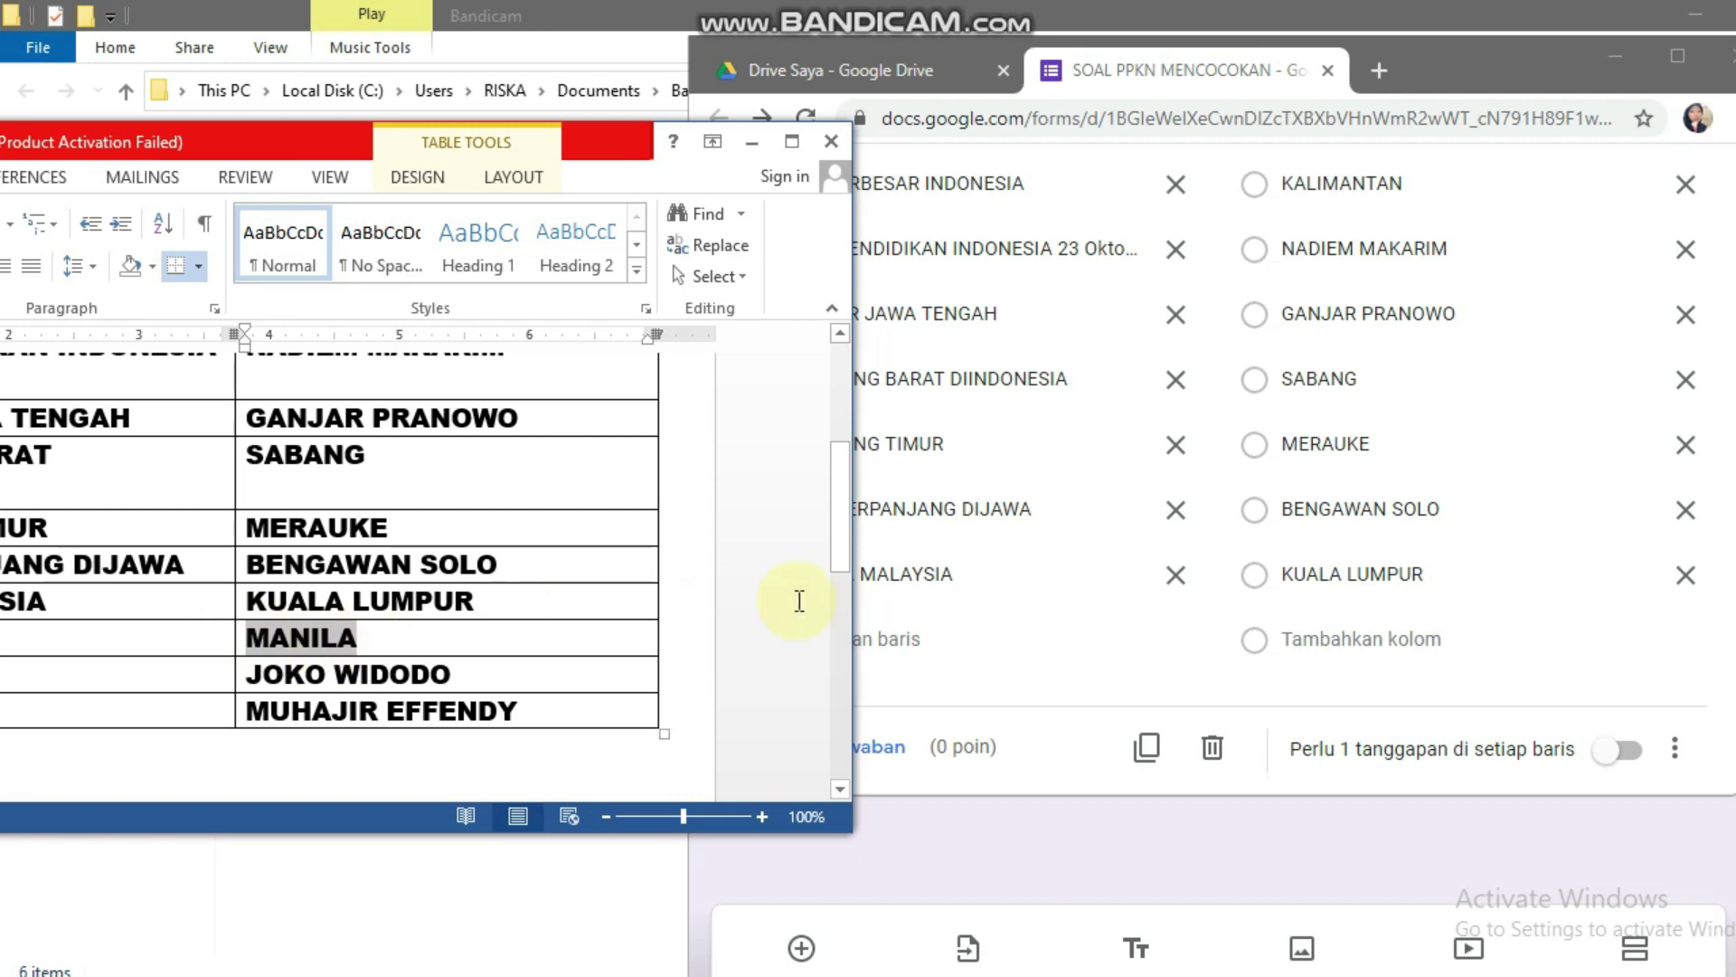
left_click(1393, 633)
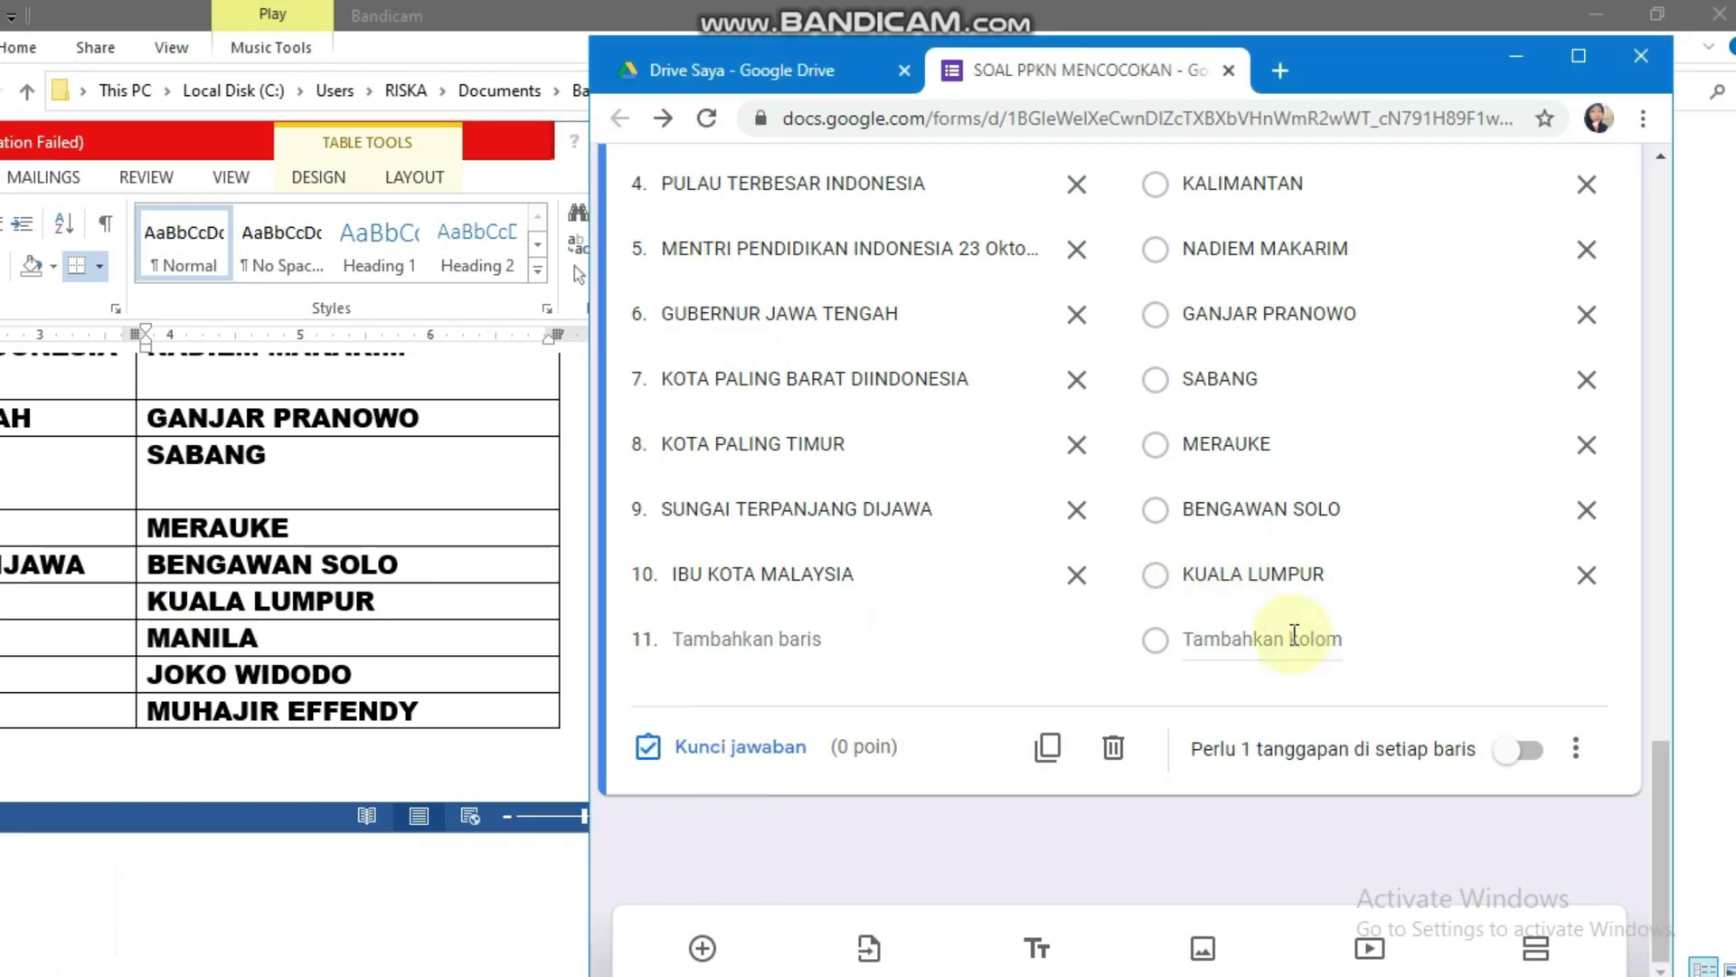
left_click(1294, 636)
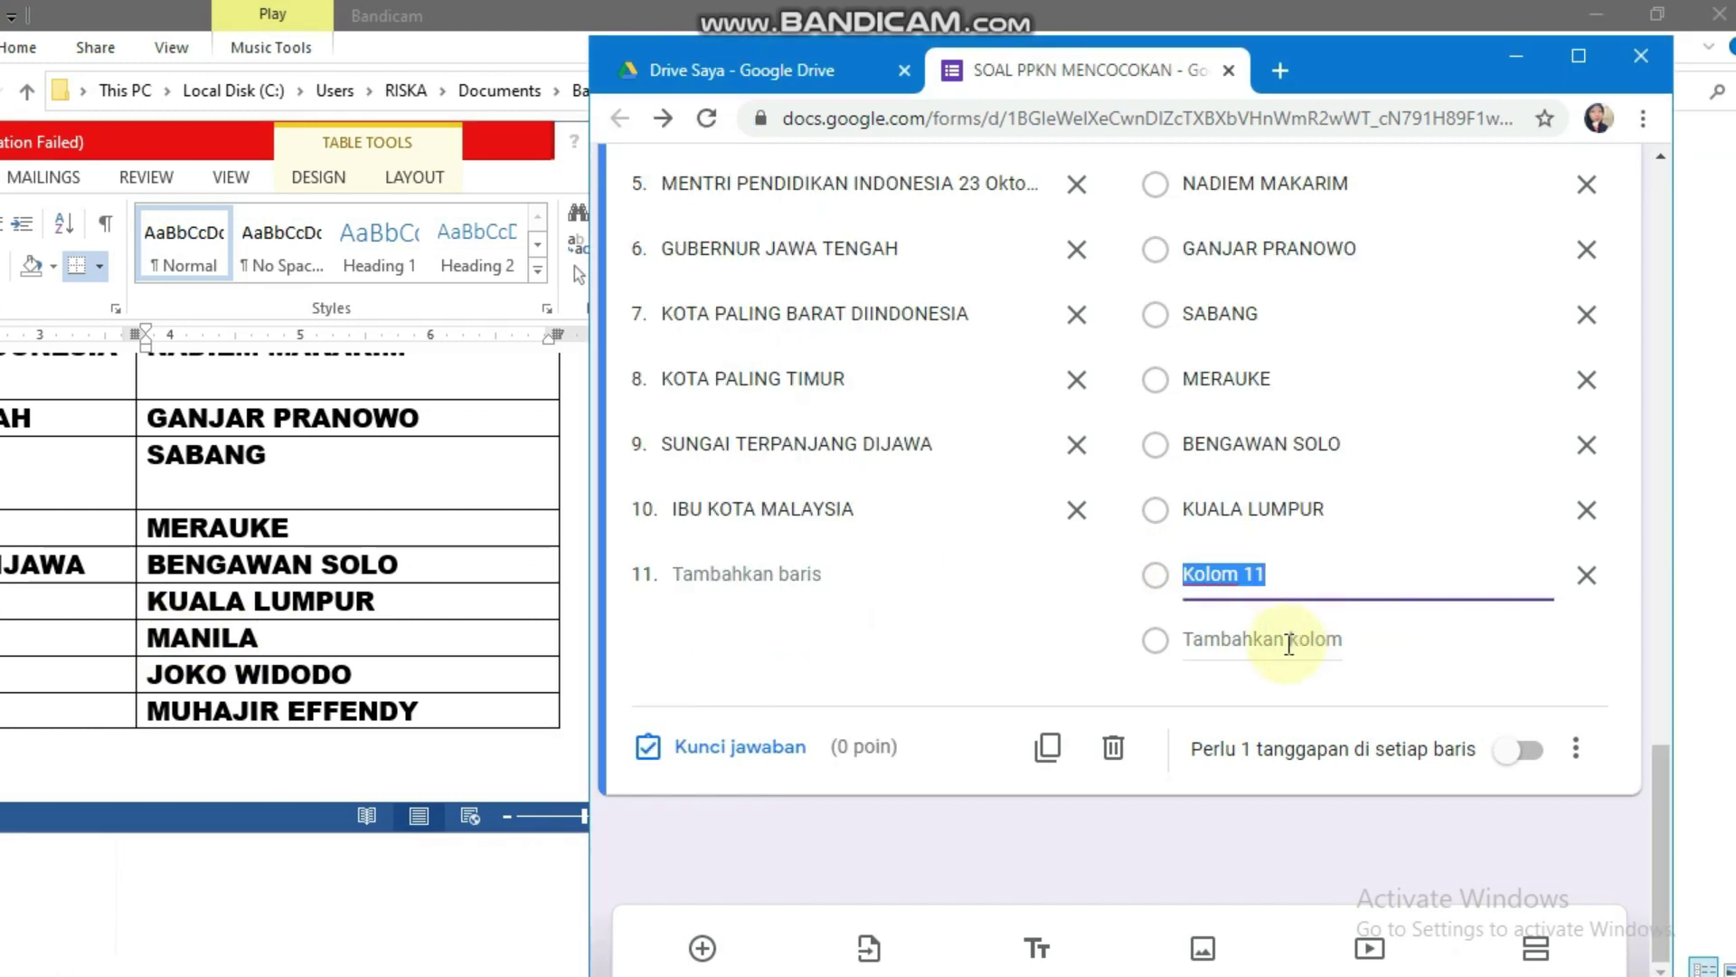
type("MANILA")
left_click(334, 649)
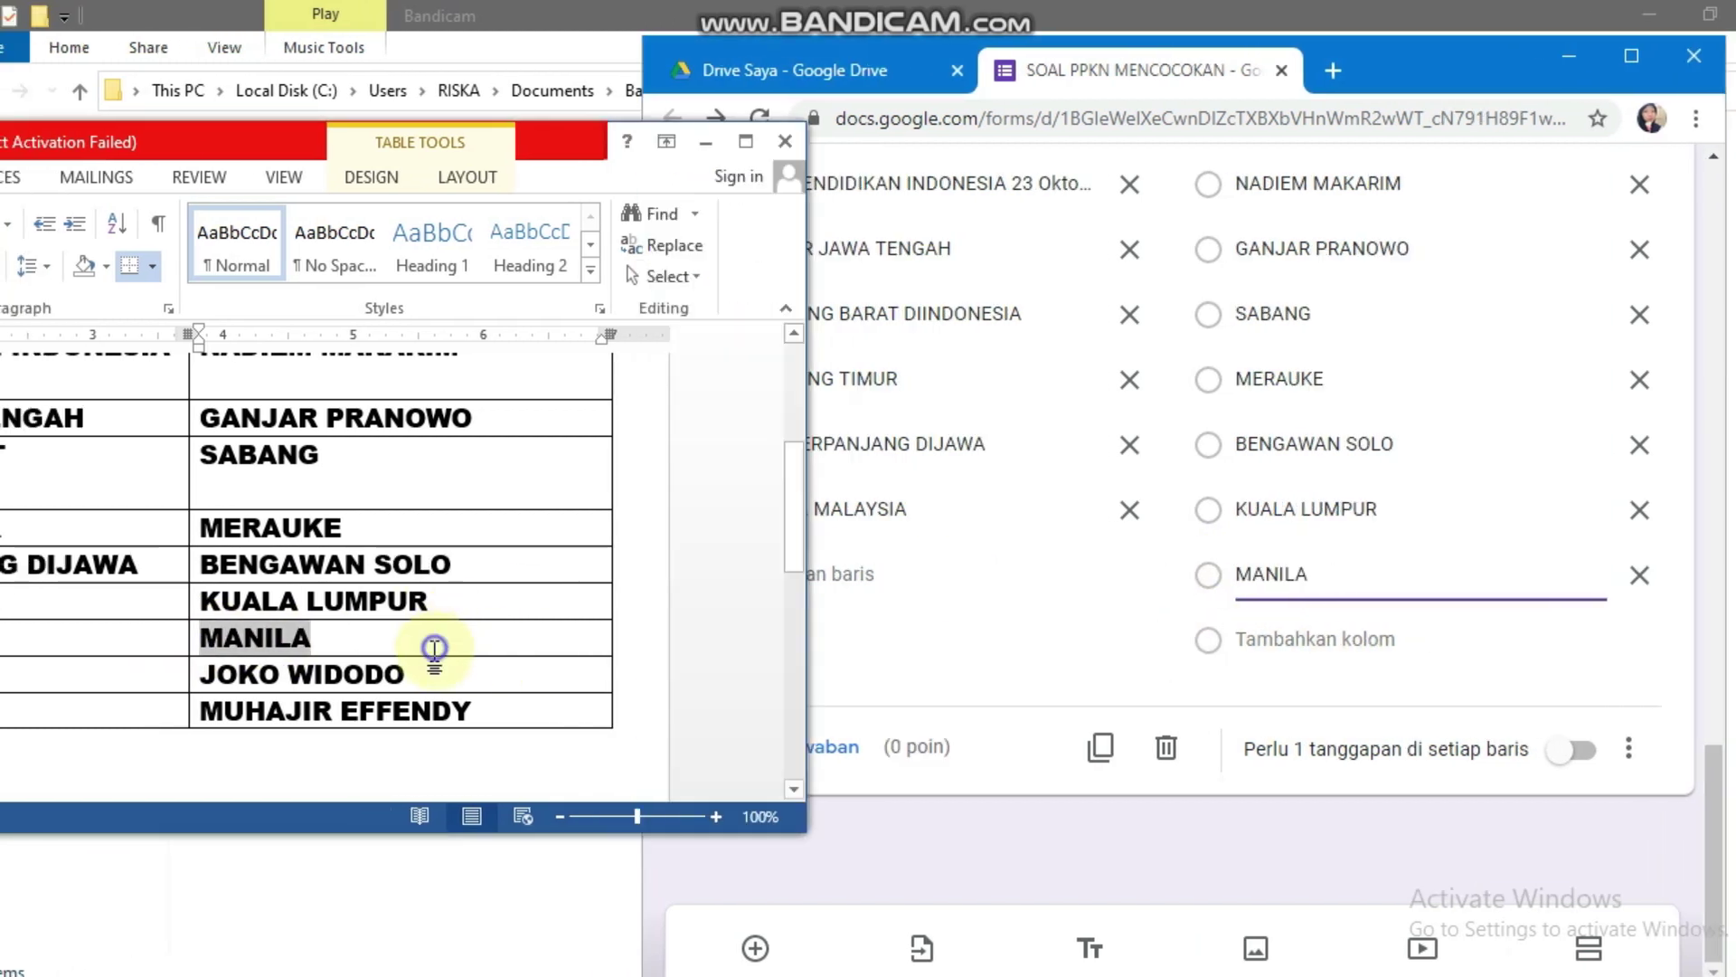
left_click_drag(354, 684, 194, 669)
key("ctrl+c")
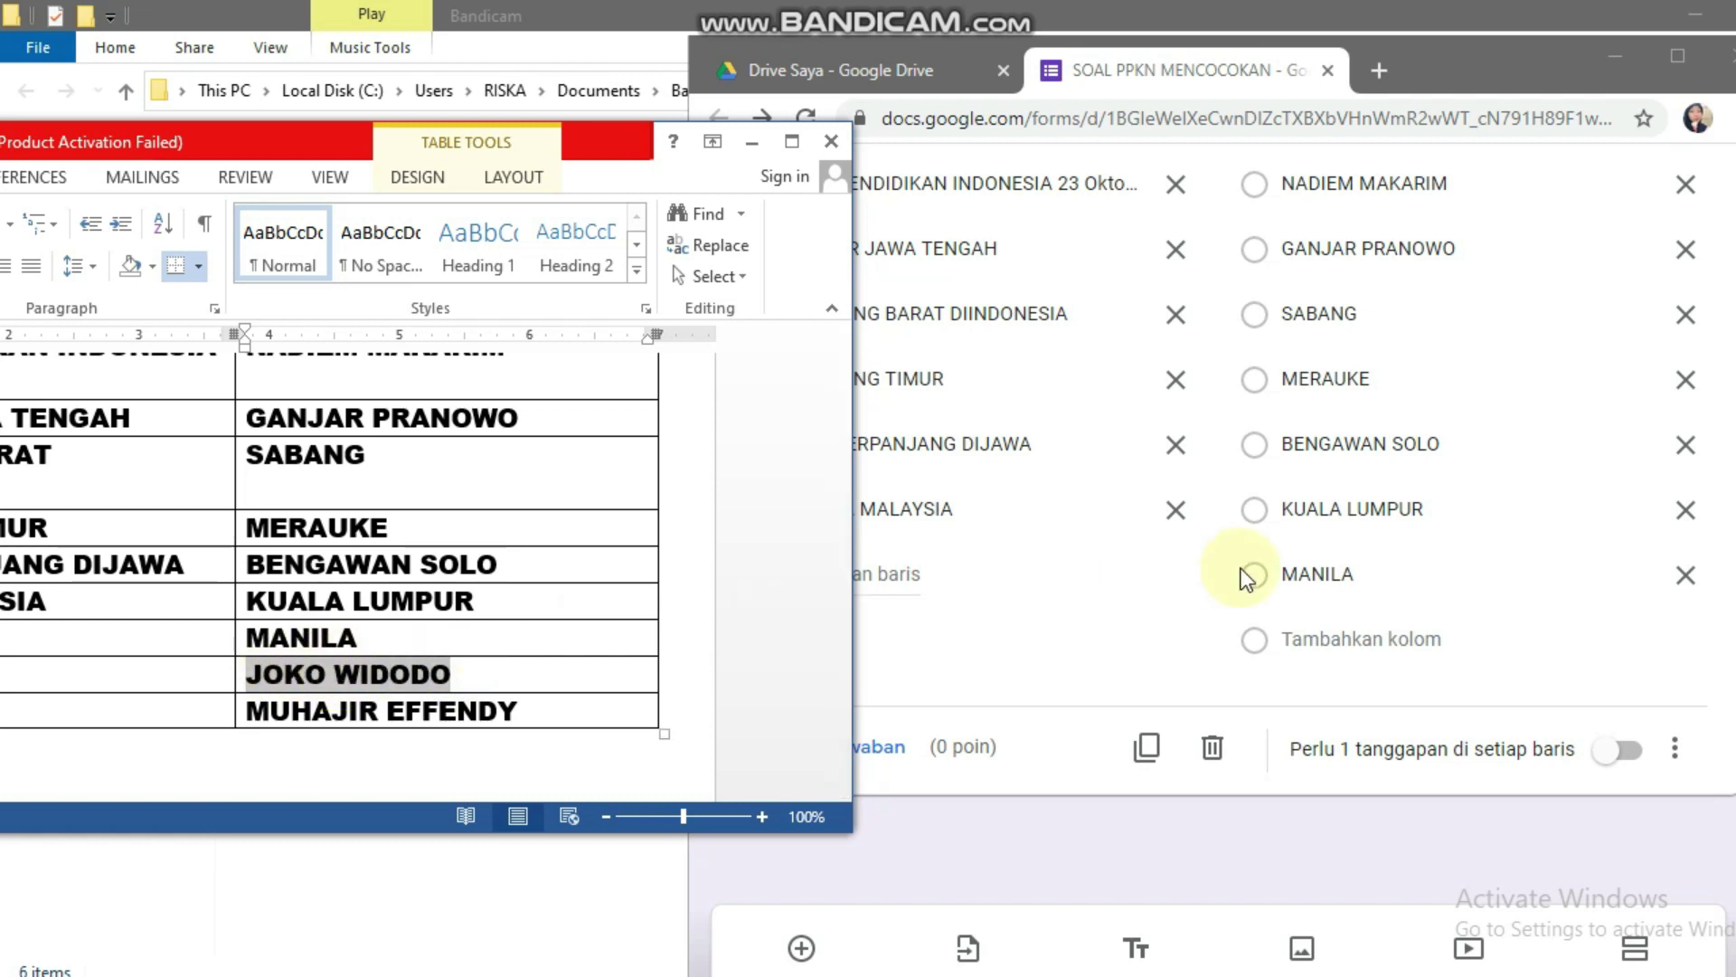
left_click(1329, 639)
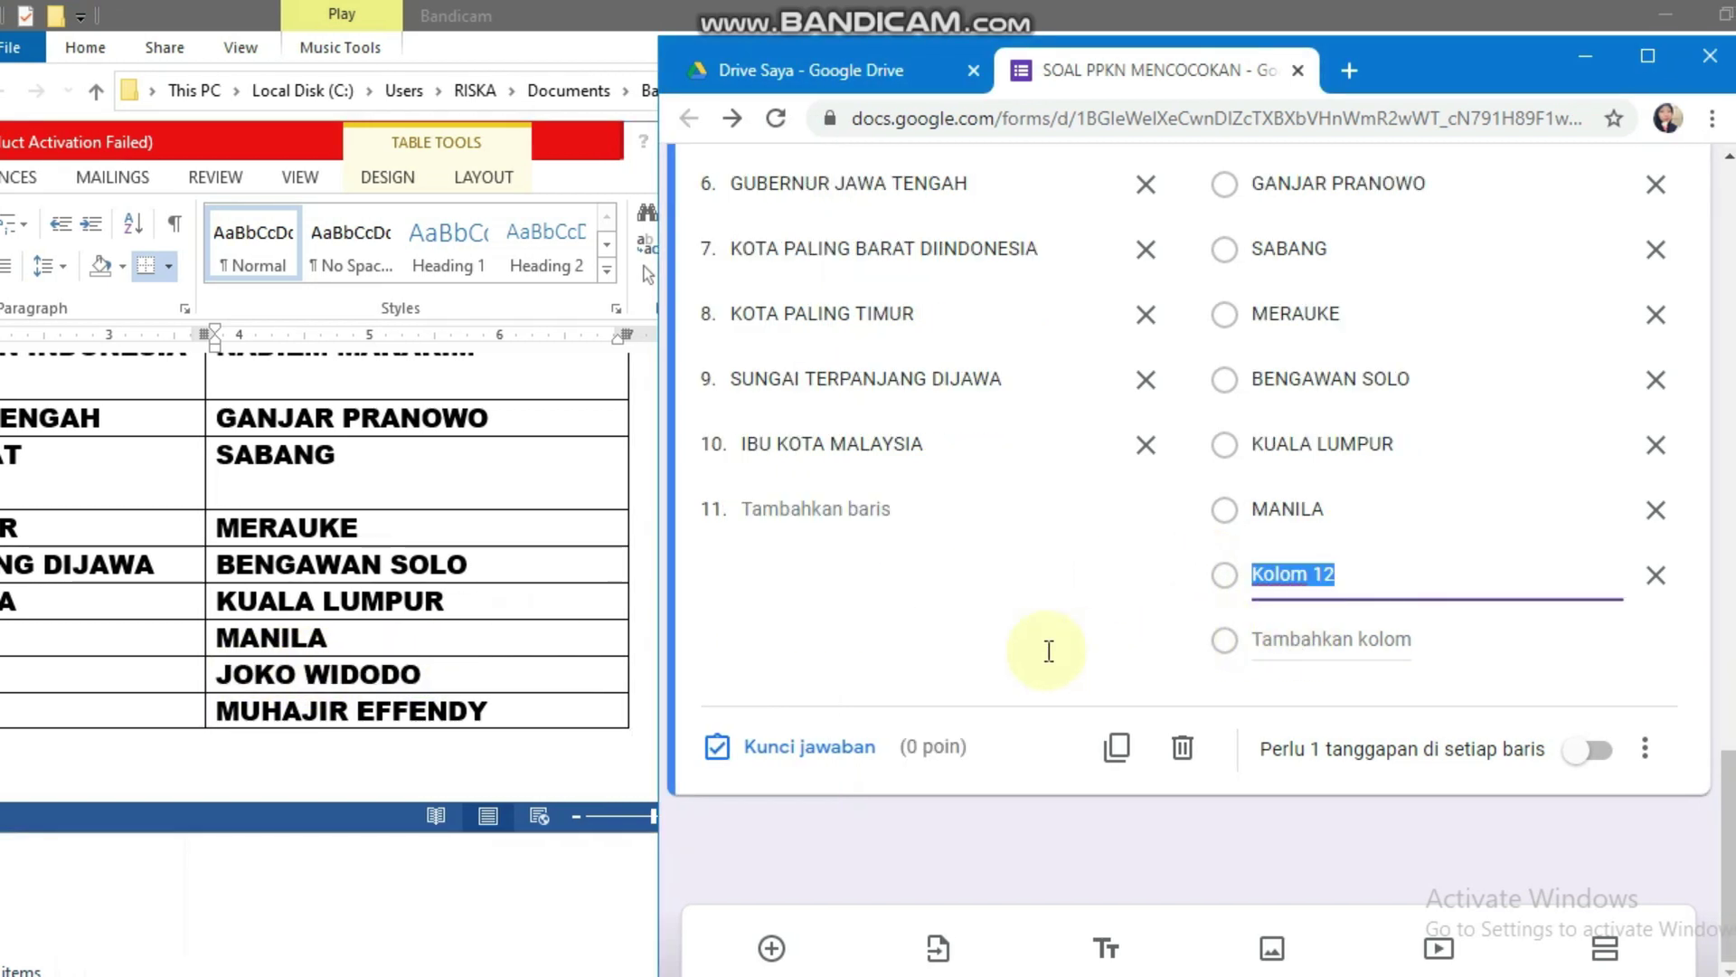
key("ctrl+v")
left_click(486, 676)
left_click_drag(515, 709, 237, 710)
key("ctrl+c")
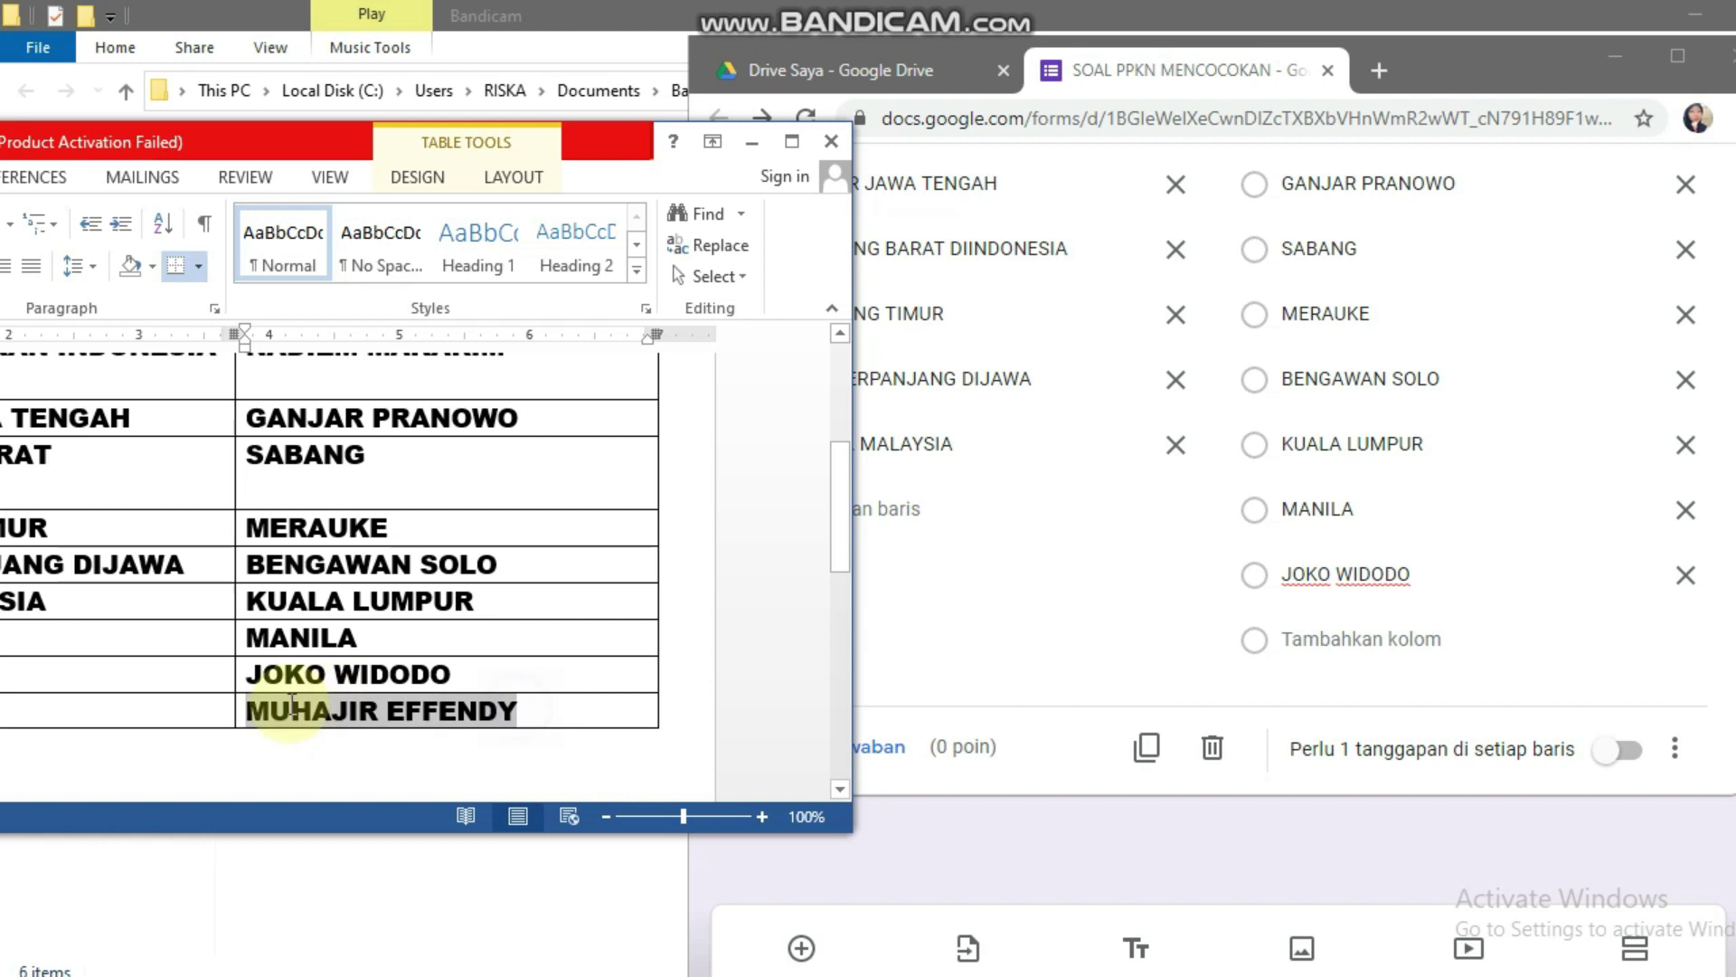
left_click(1316, 636)
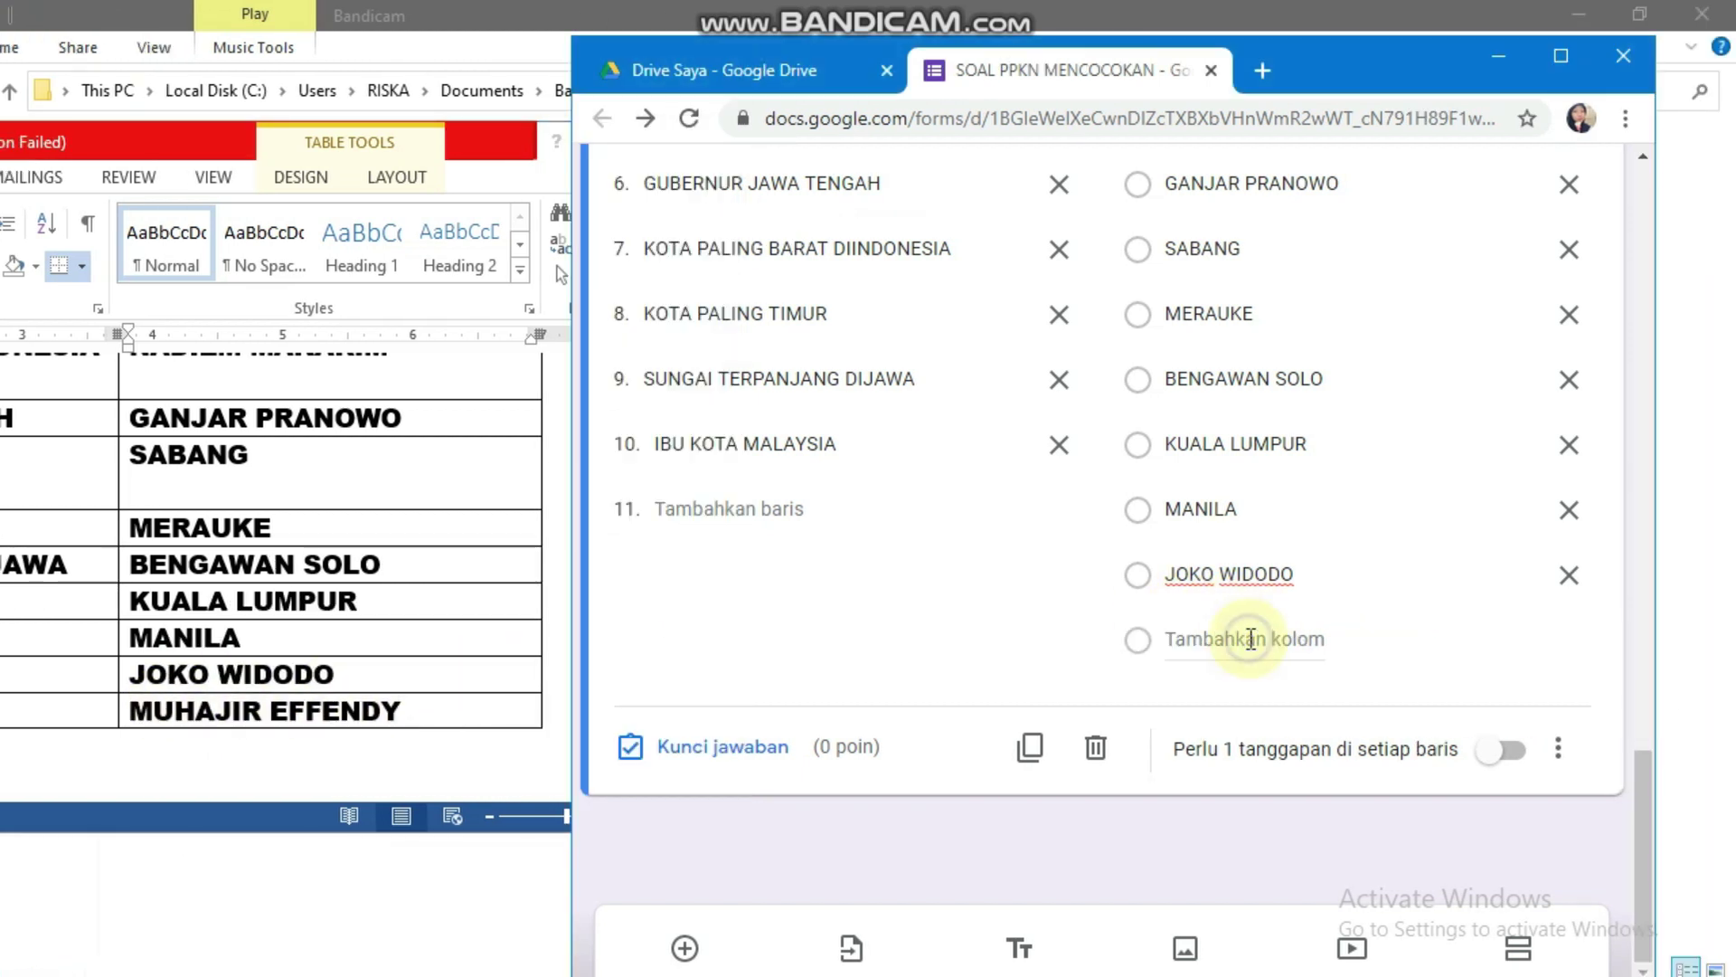
key("ctrl+v")
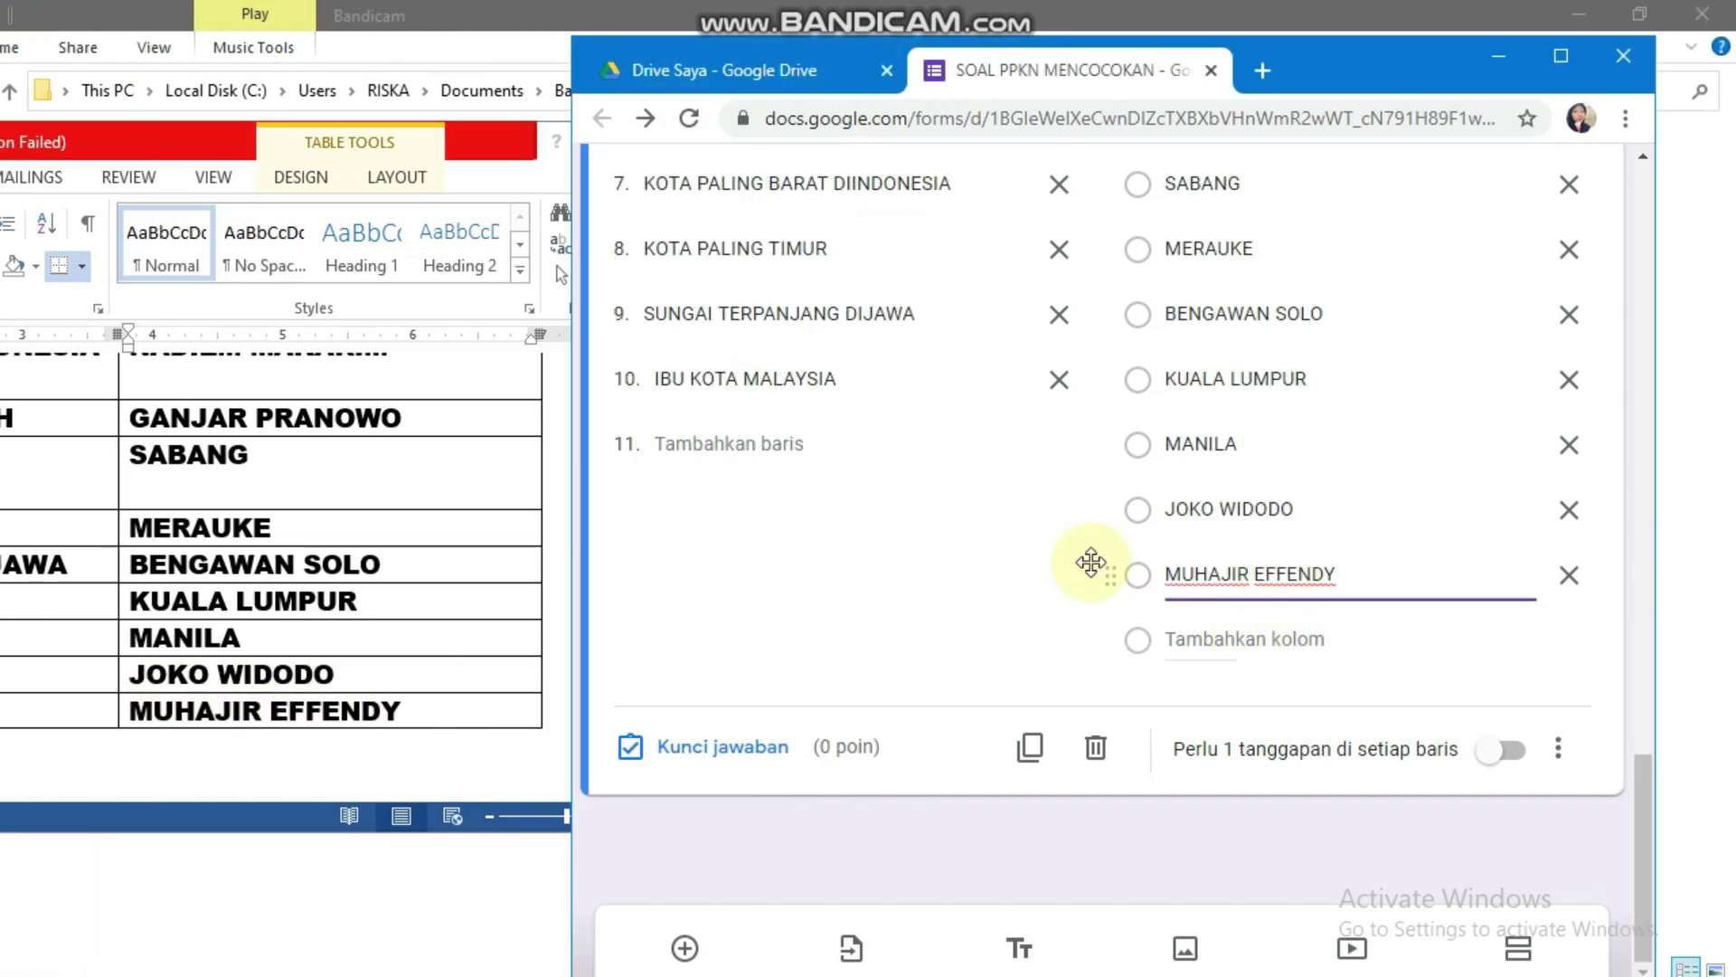
scroll(1095, 561, "up", 10)
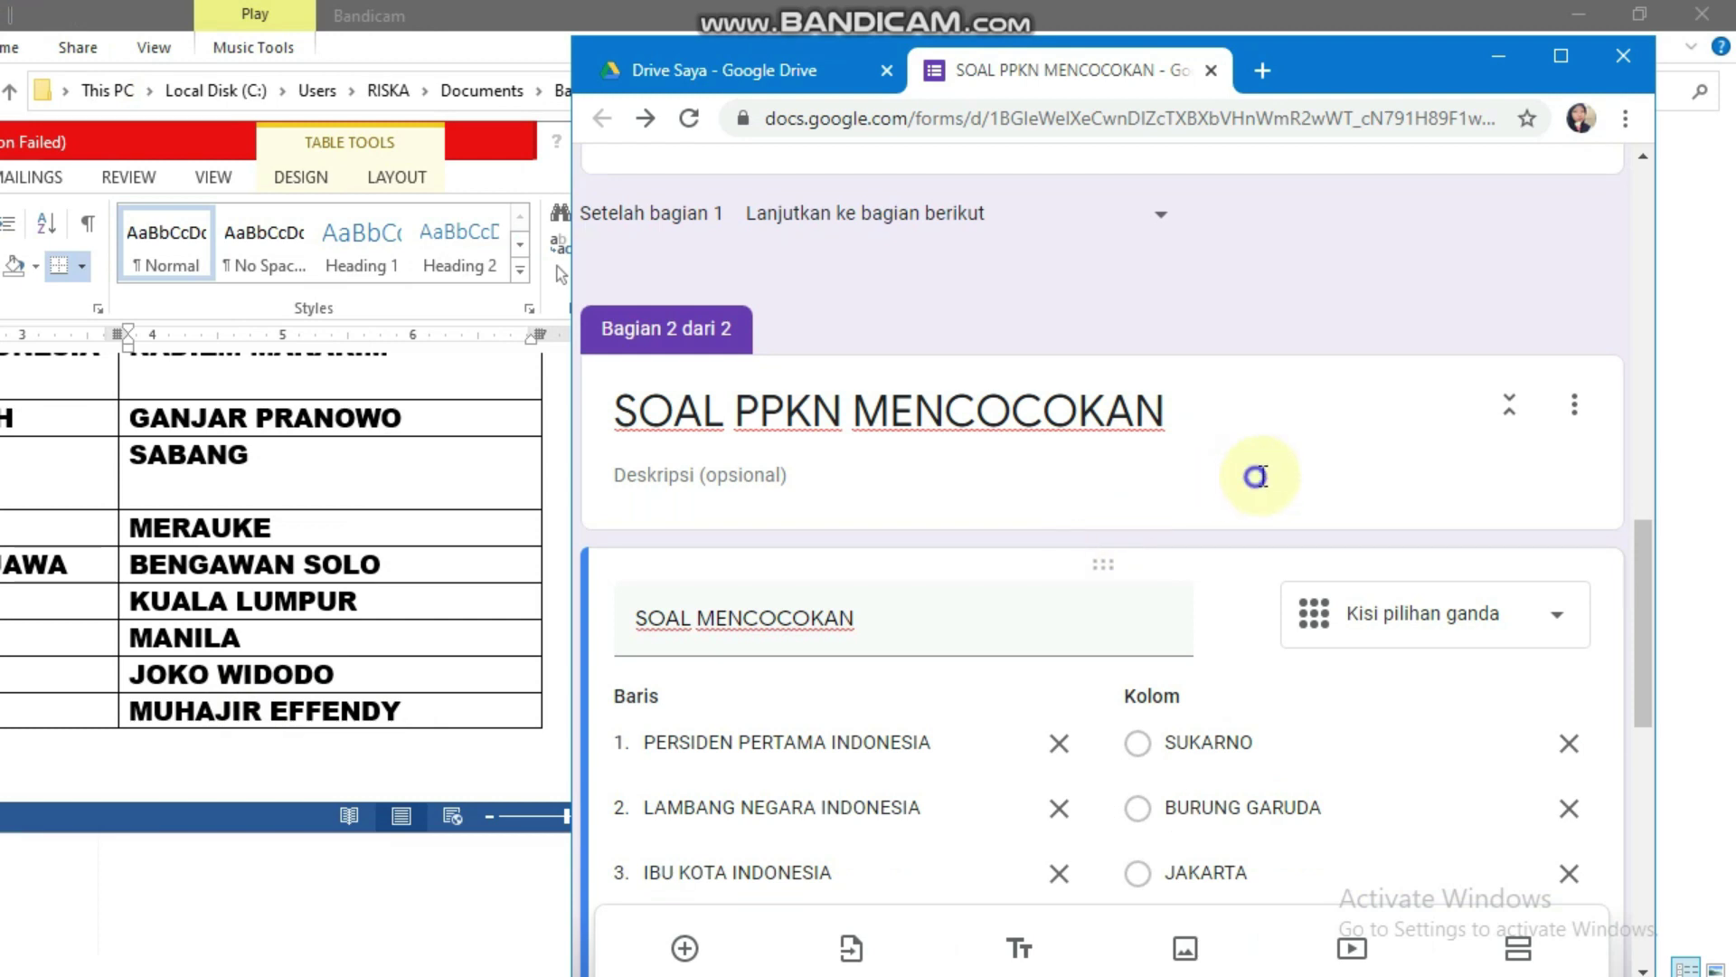
left_click(1255, 475)
Step: Maximize the Chrome window so the form fills the whole screen
left_click(1555, 56)
scroll(1163, 329, "down", 5)
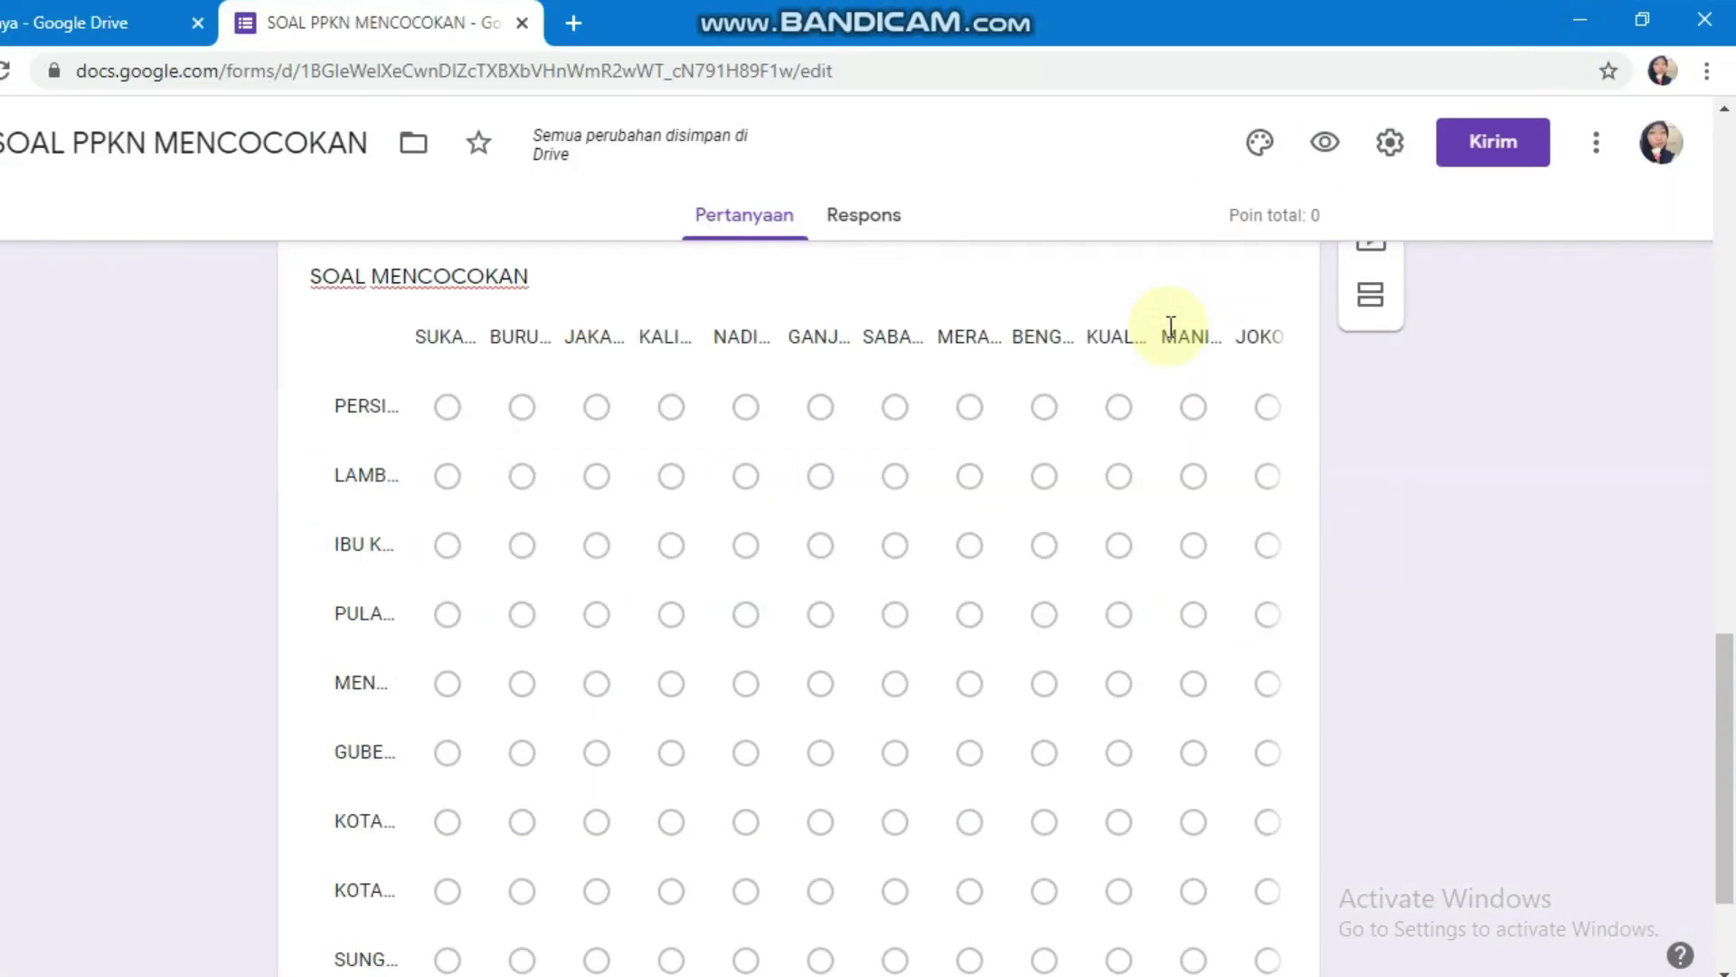
scroll(881, 521, "up", 7)
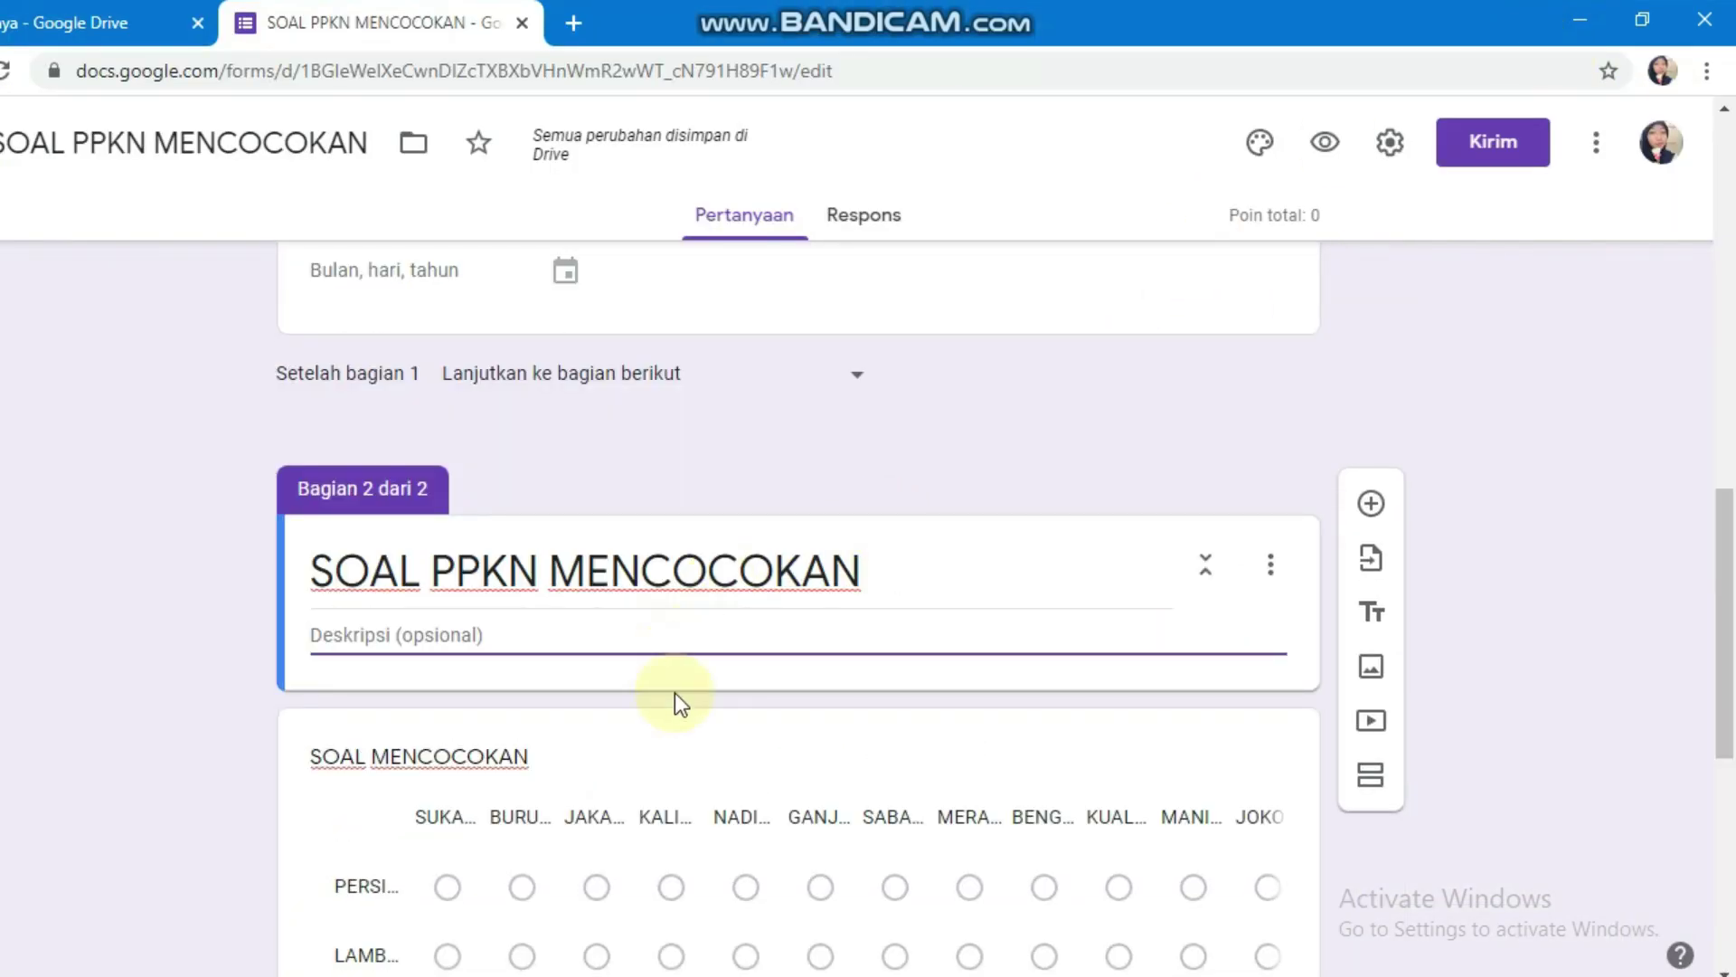
scroll(892, 612, "down", 3)
Step: Turn on 'Acak urutan baris' for the SOAL MENCOCOKAN grid question
left_click(794, 505)
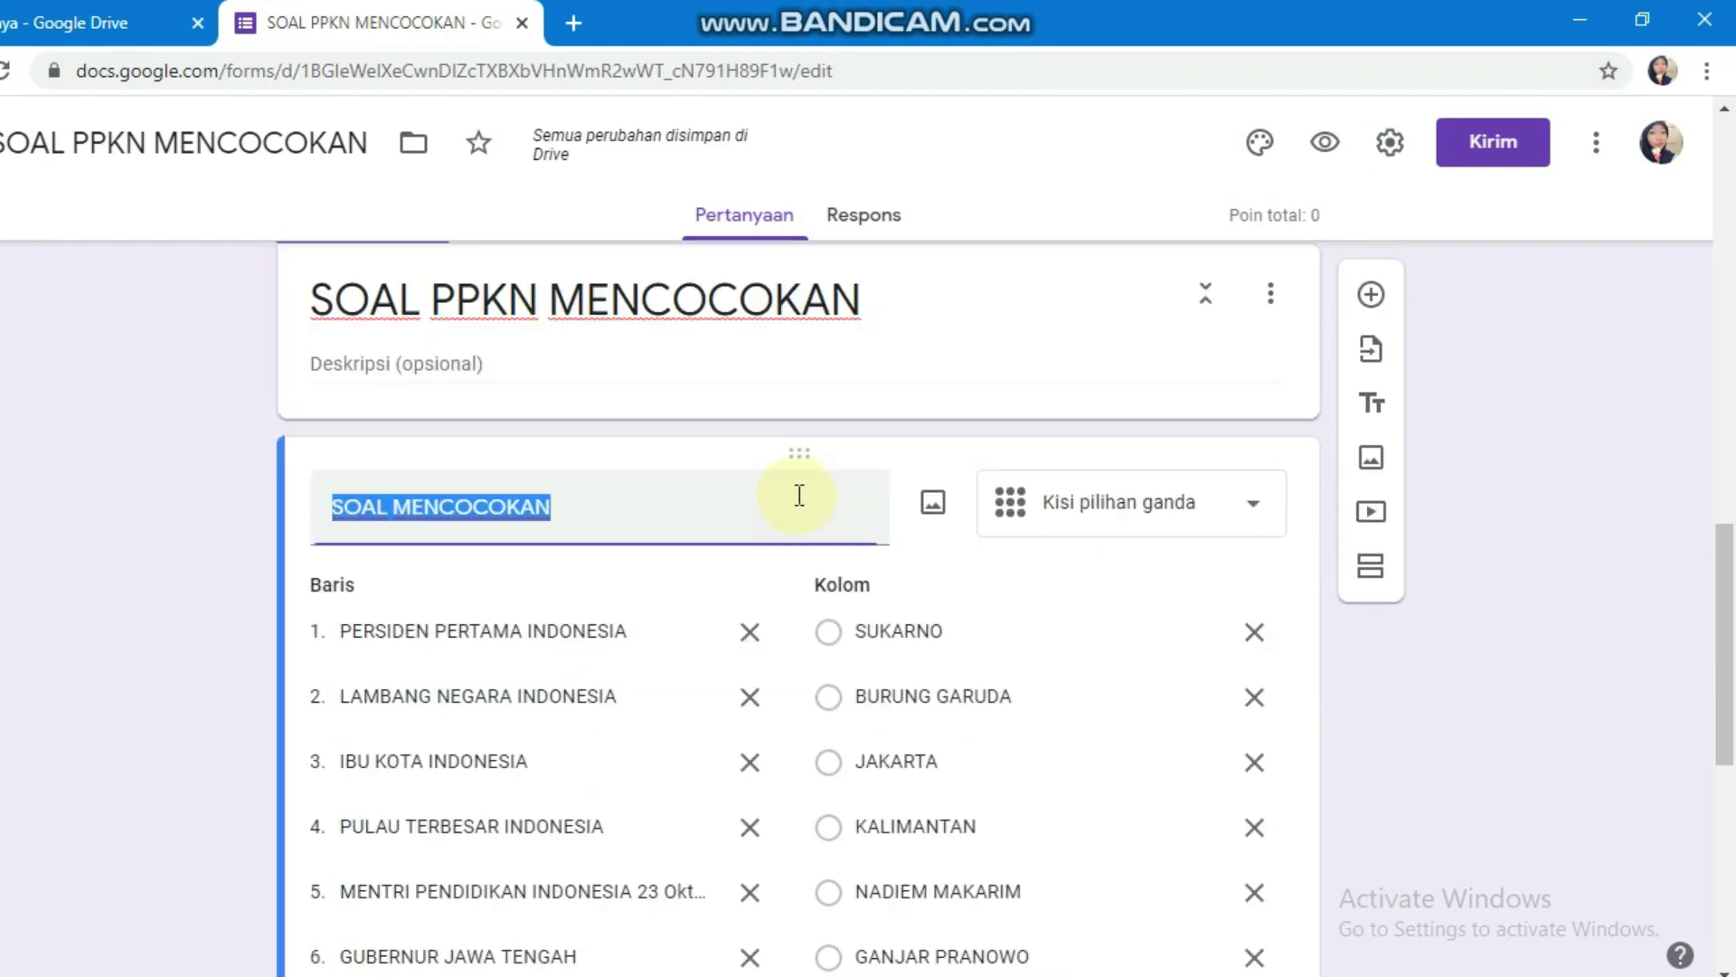
scroll(963, 584, "down", 3)
scroll(959, 584, "down", 5)
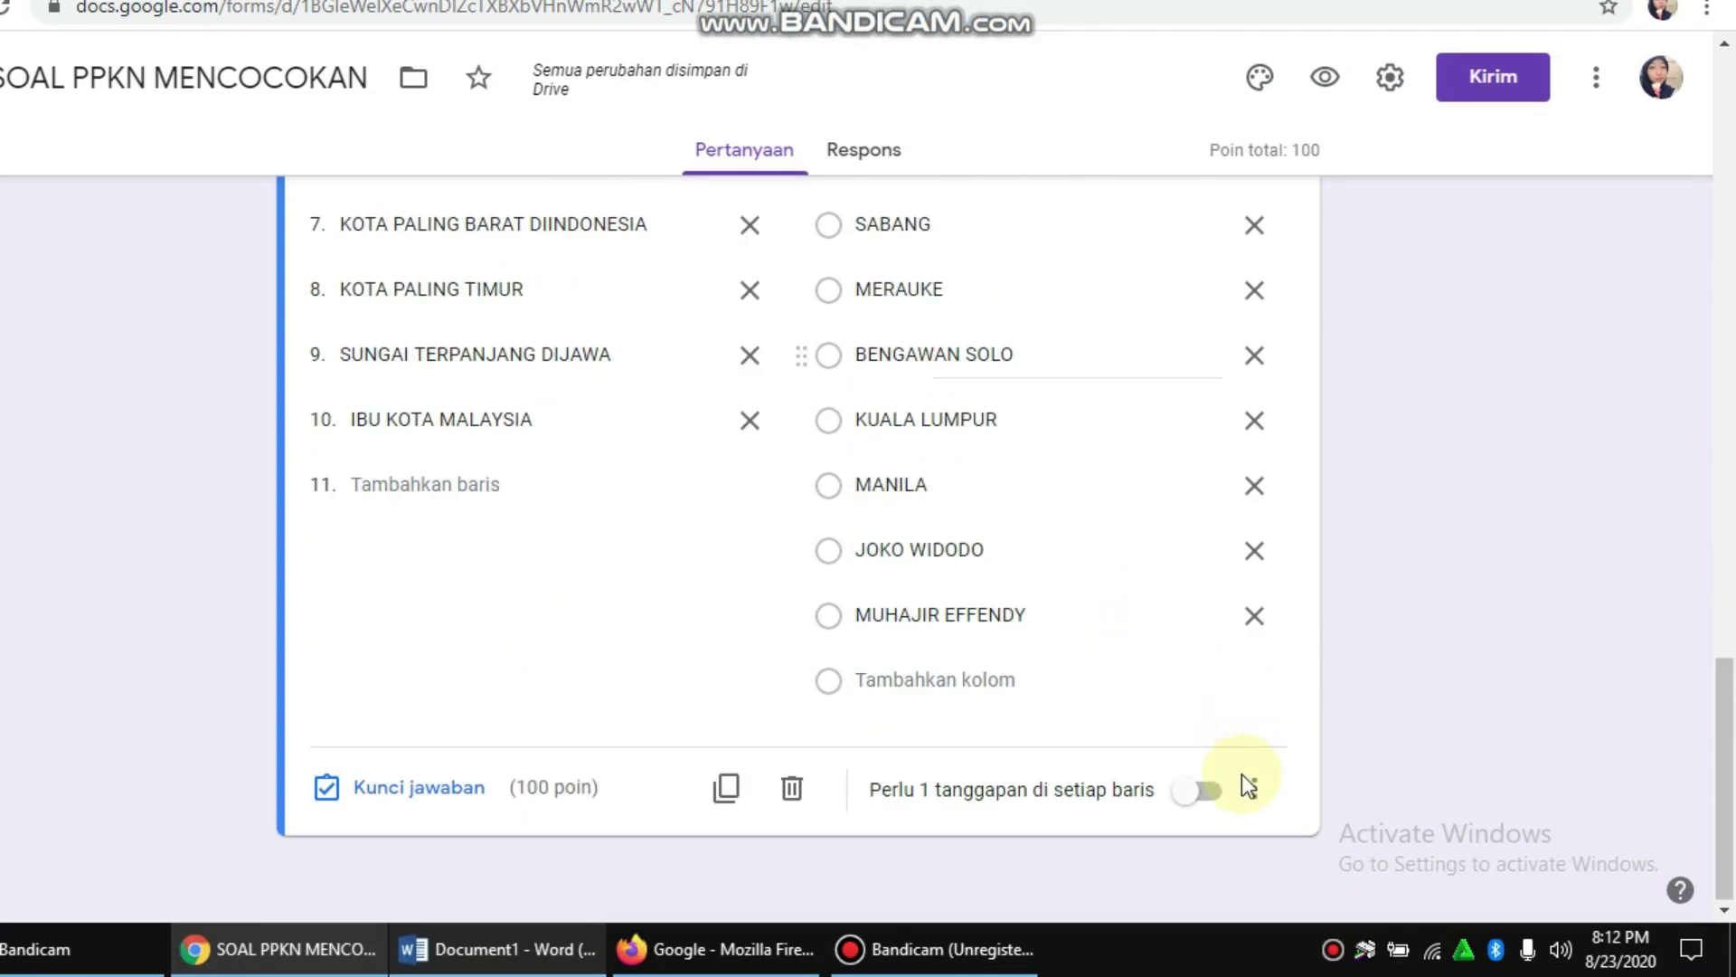
left_click(1255, 789)
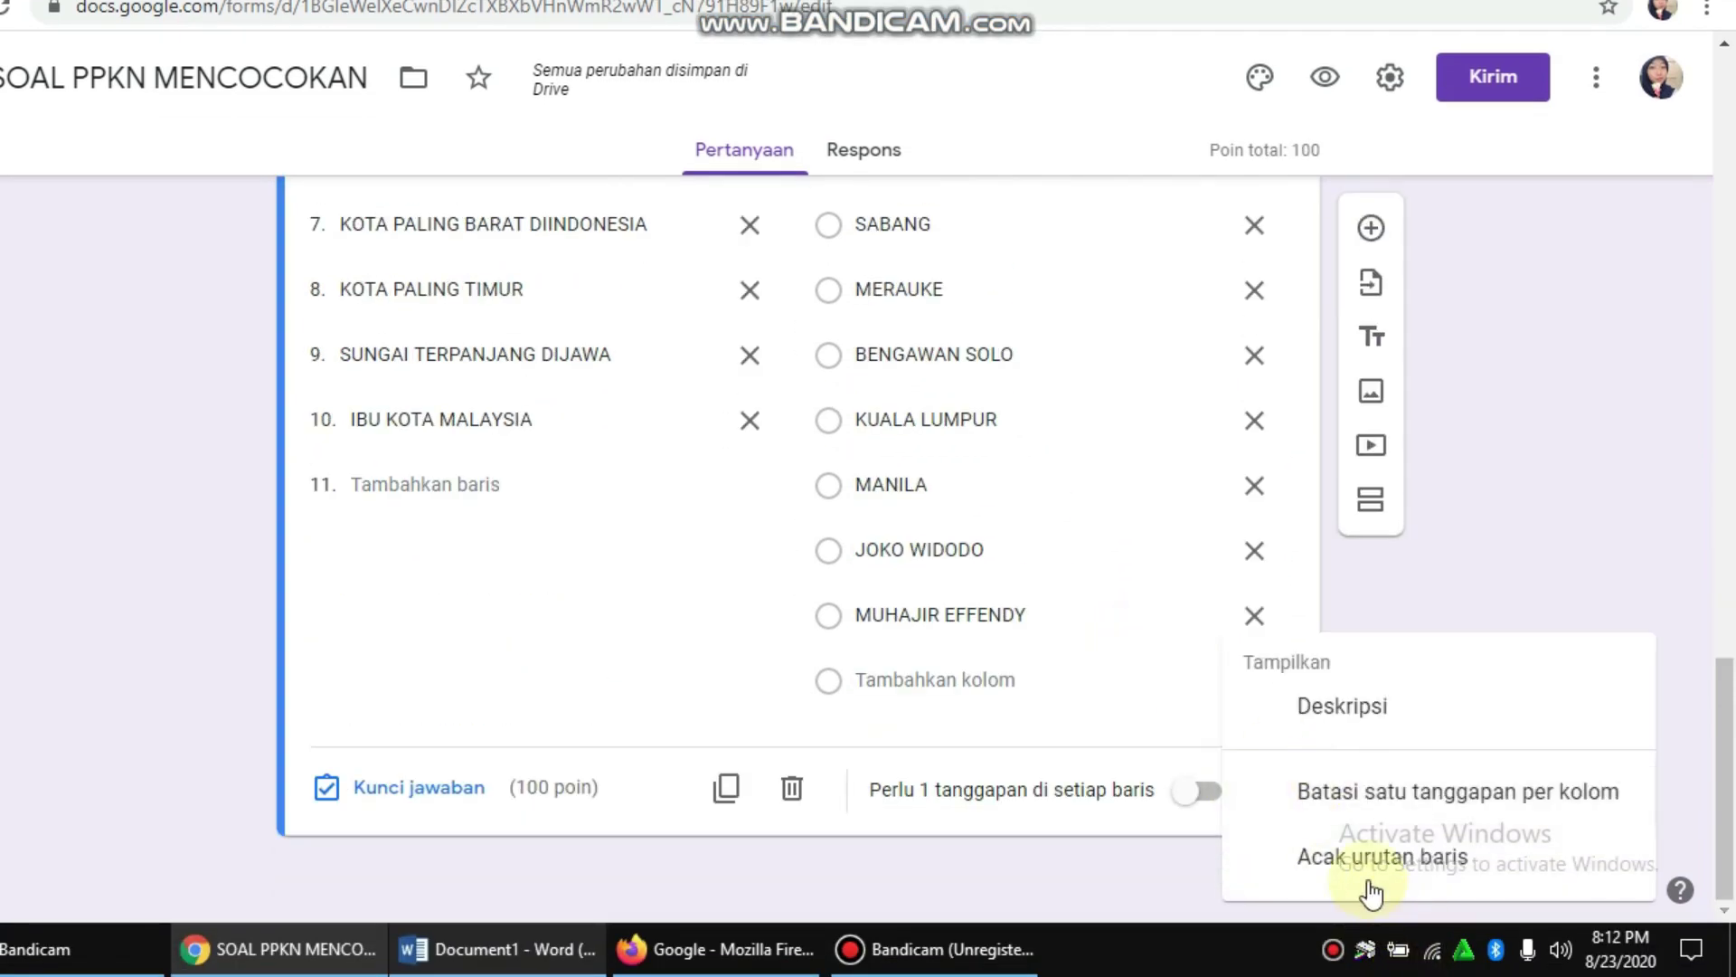
left_click(1330, 860)
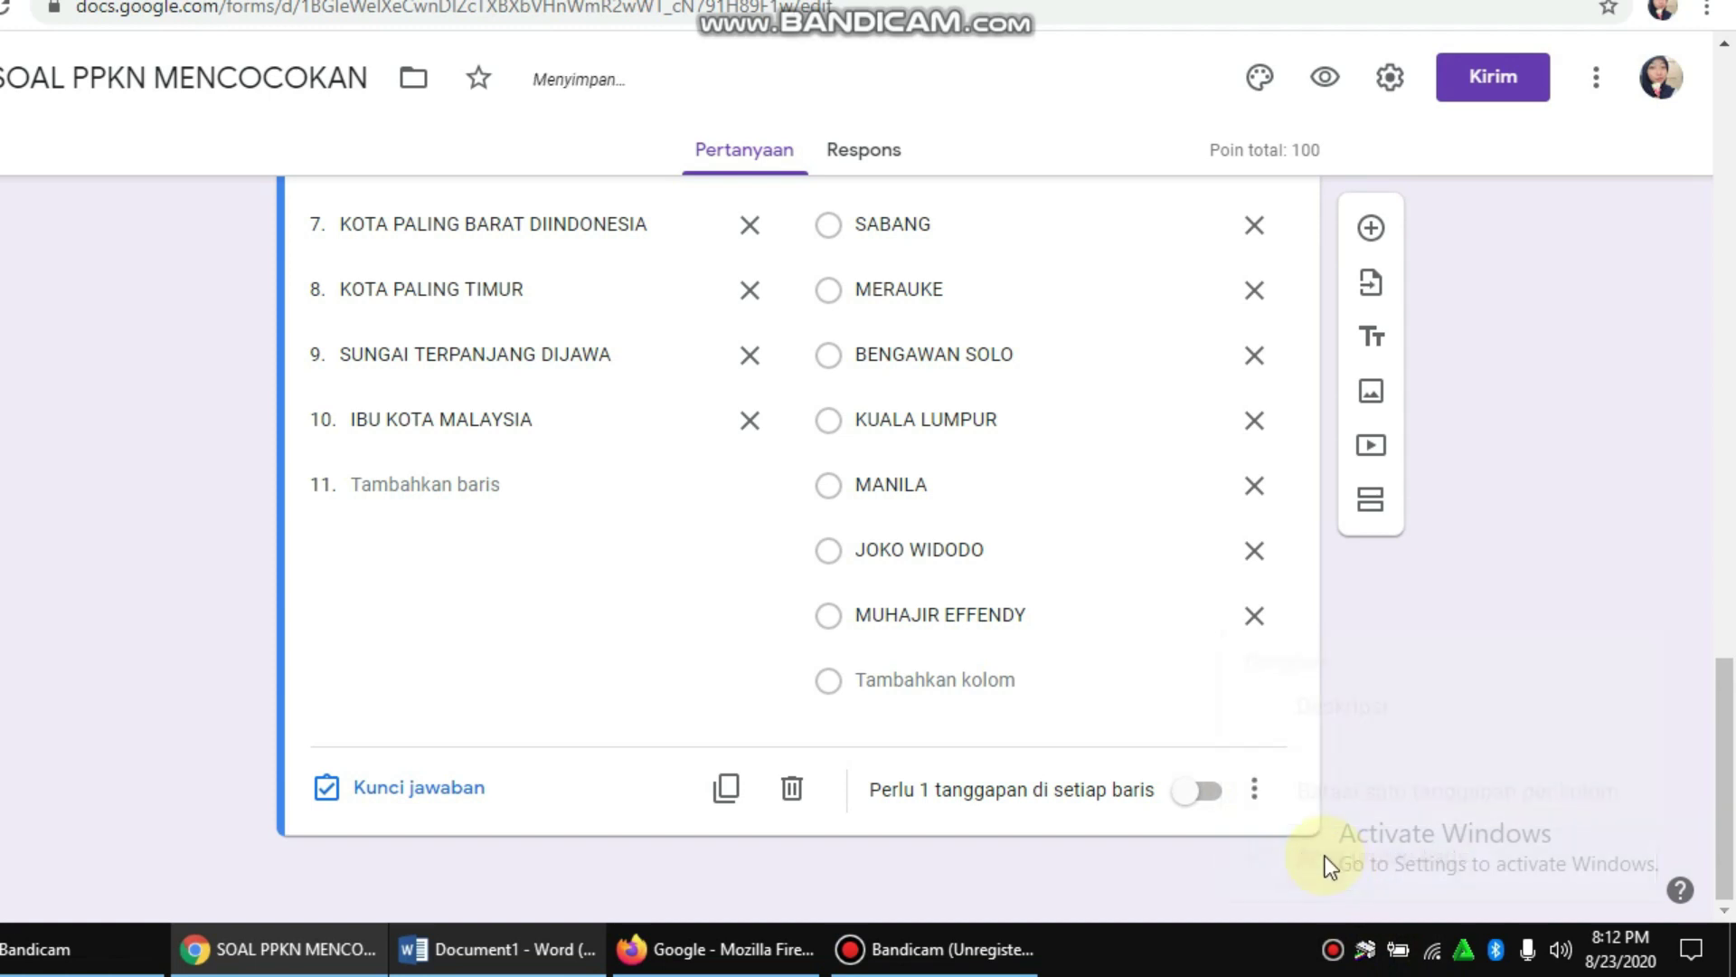
Step: Switch on 'Perlu 1 tanggapan di setiap baris' for the SOAL MENCOCOKAN grid
left_click(1216, 798)
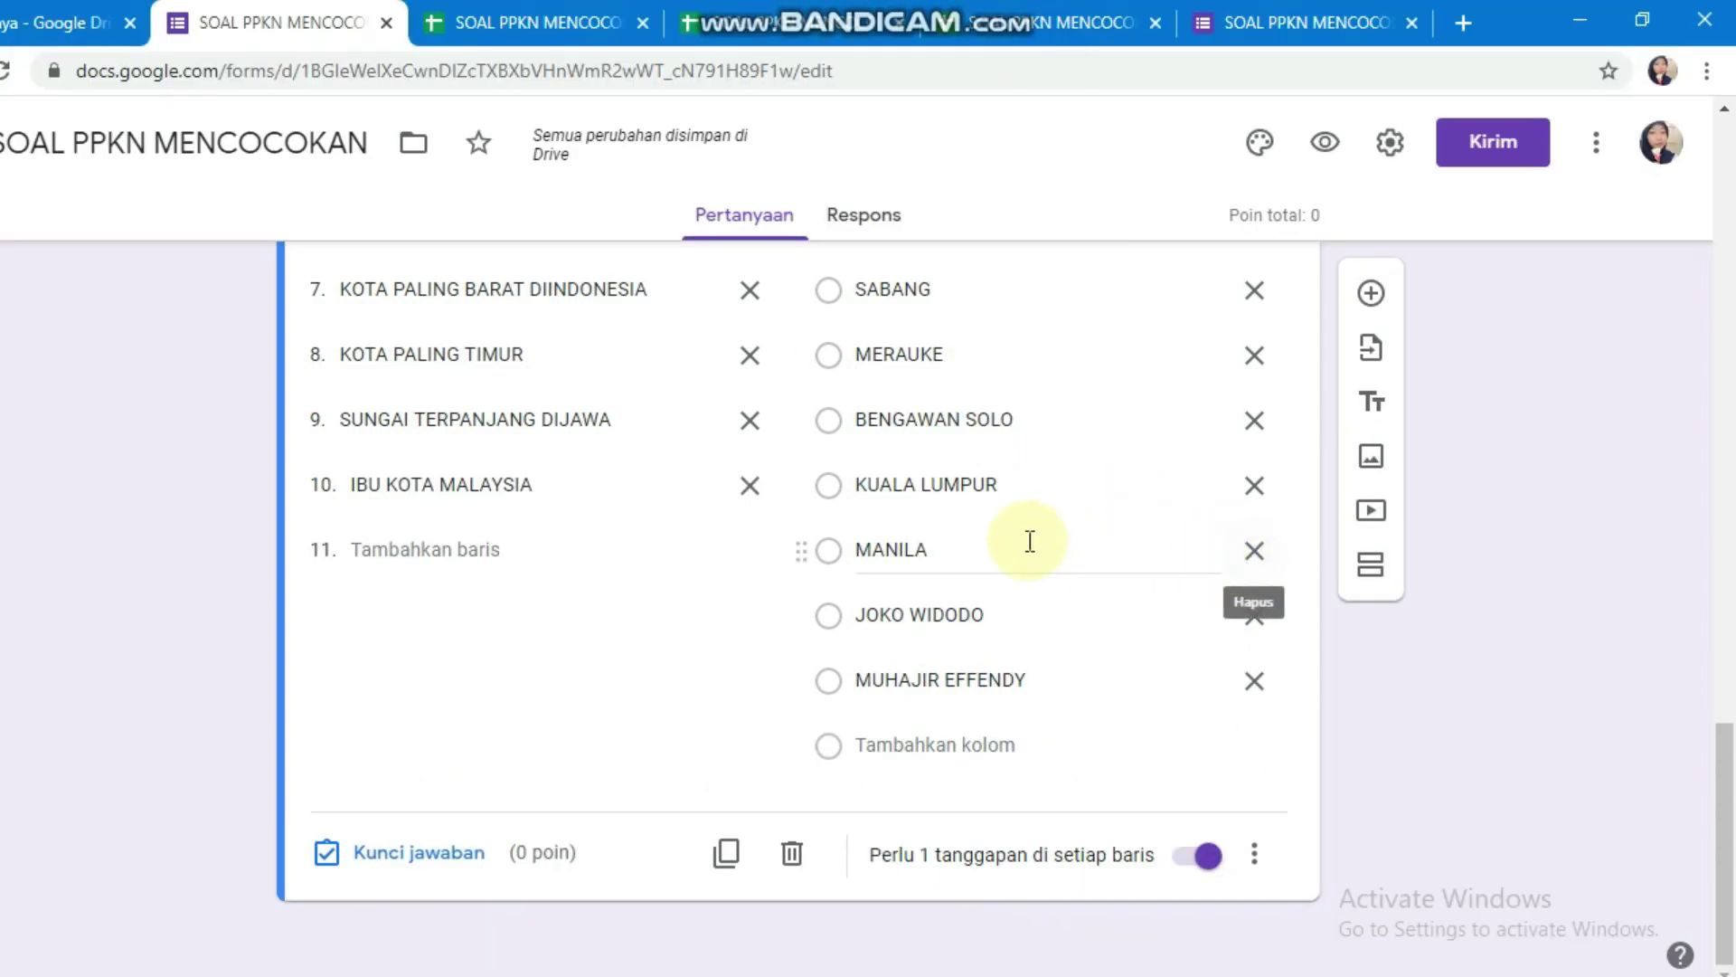
scroll(918, 543, "up", 3)
scroll(919, 549, "up", 2)
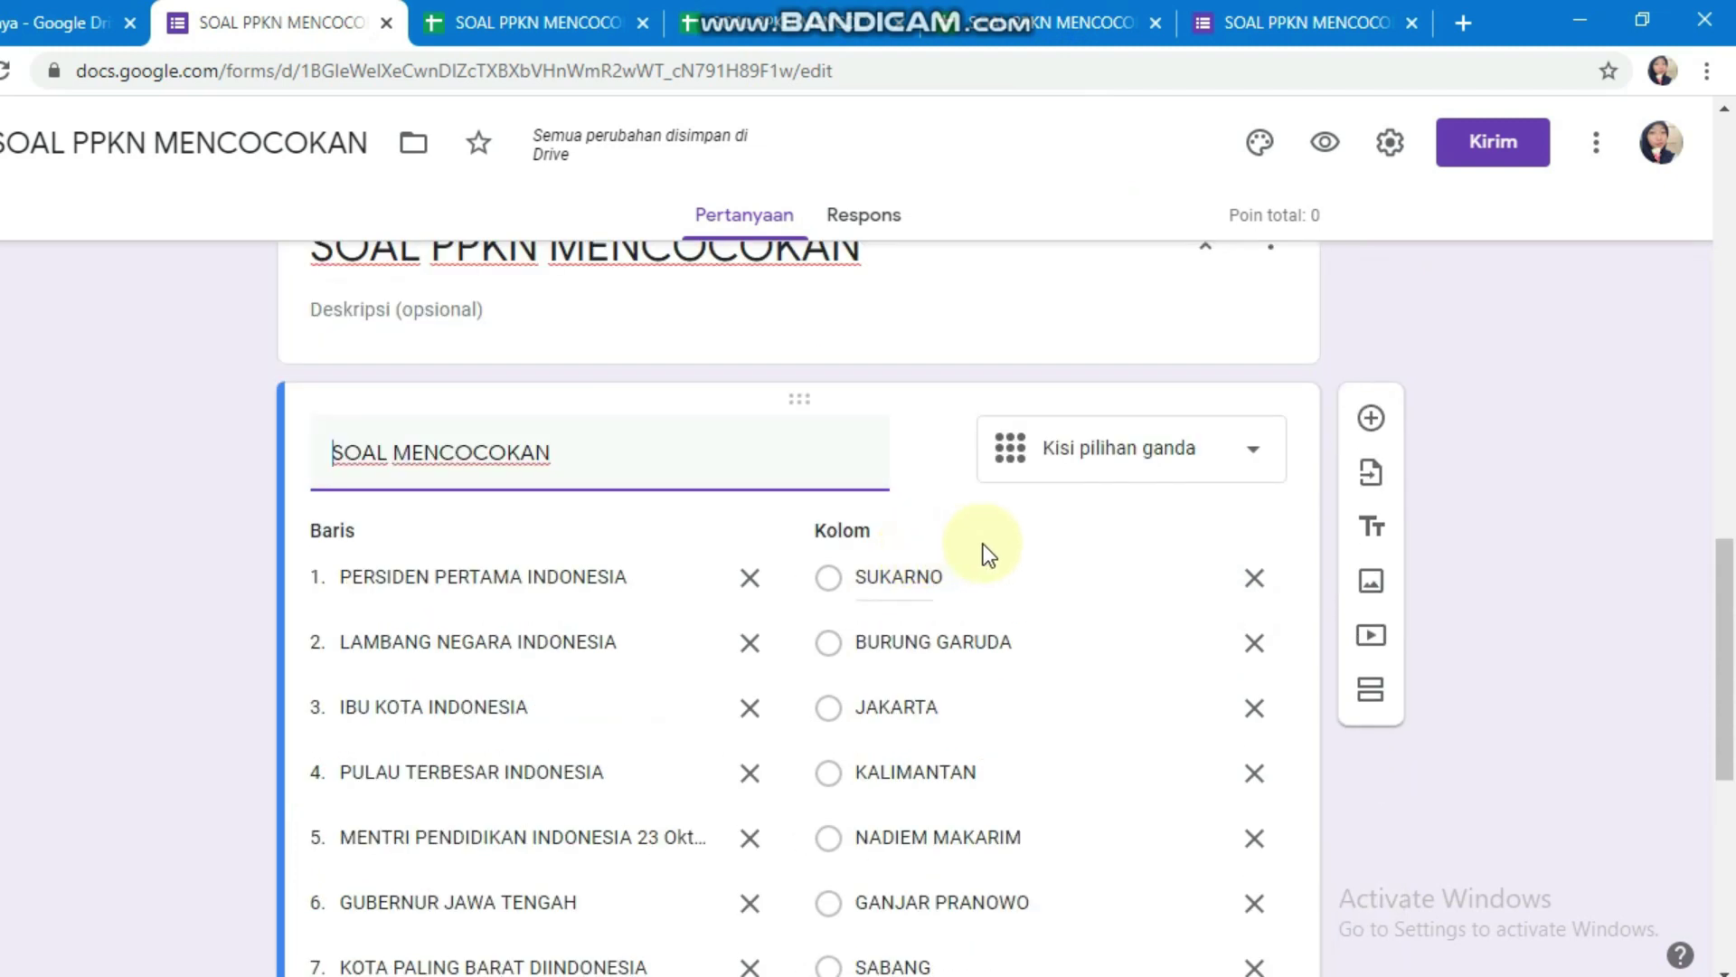
scroll(1040, 521, "down", 3)
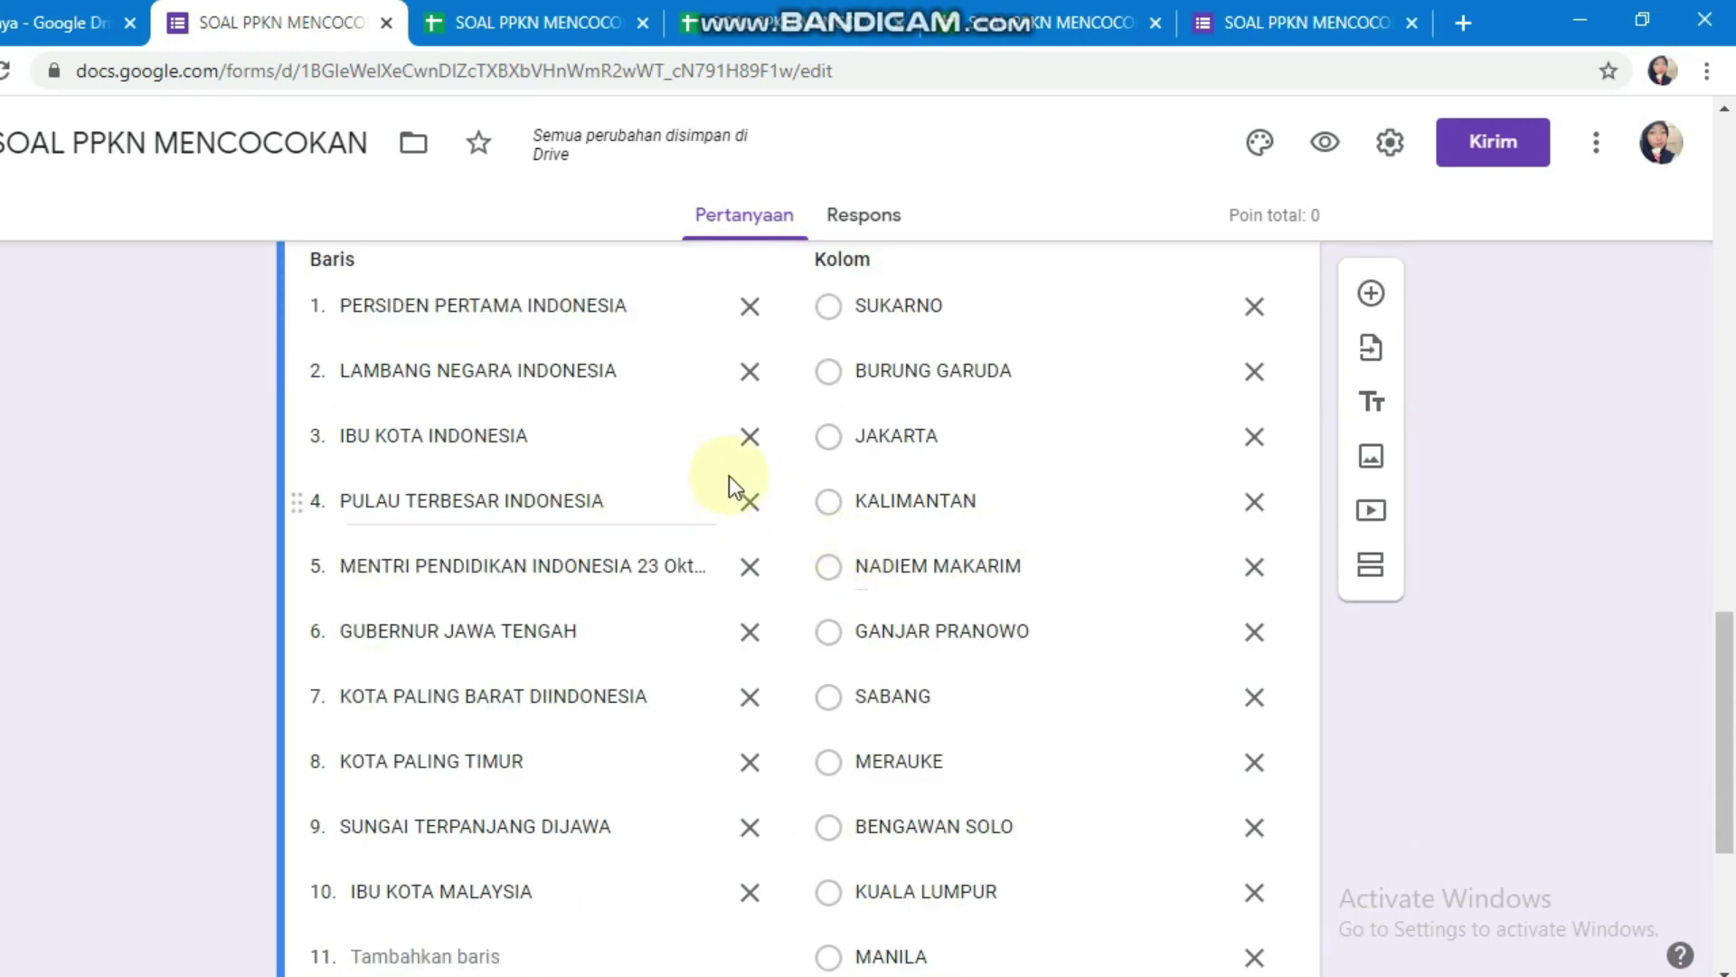
scroll(975, 458, "down", 3)
scroll(979, 449, "up", 3)
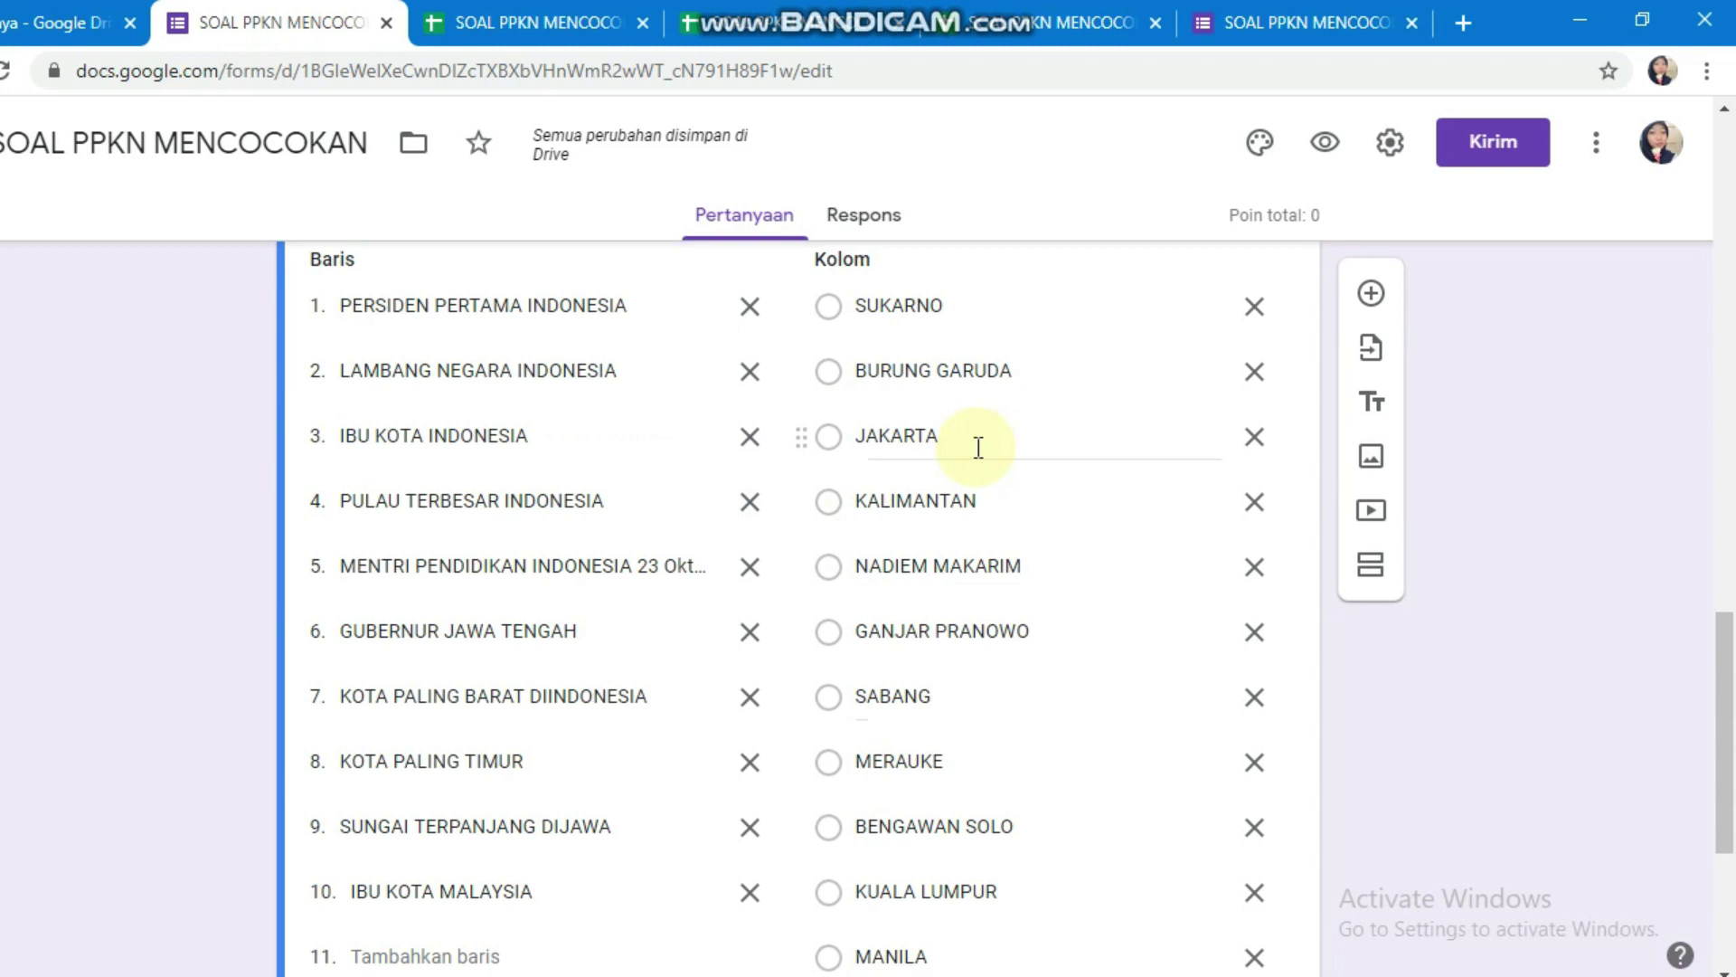
scroll(958, 457, "down", 4)
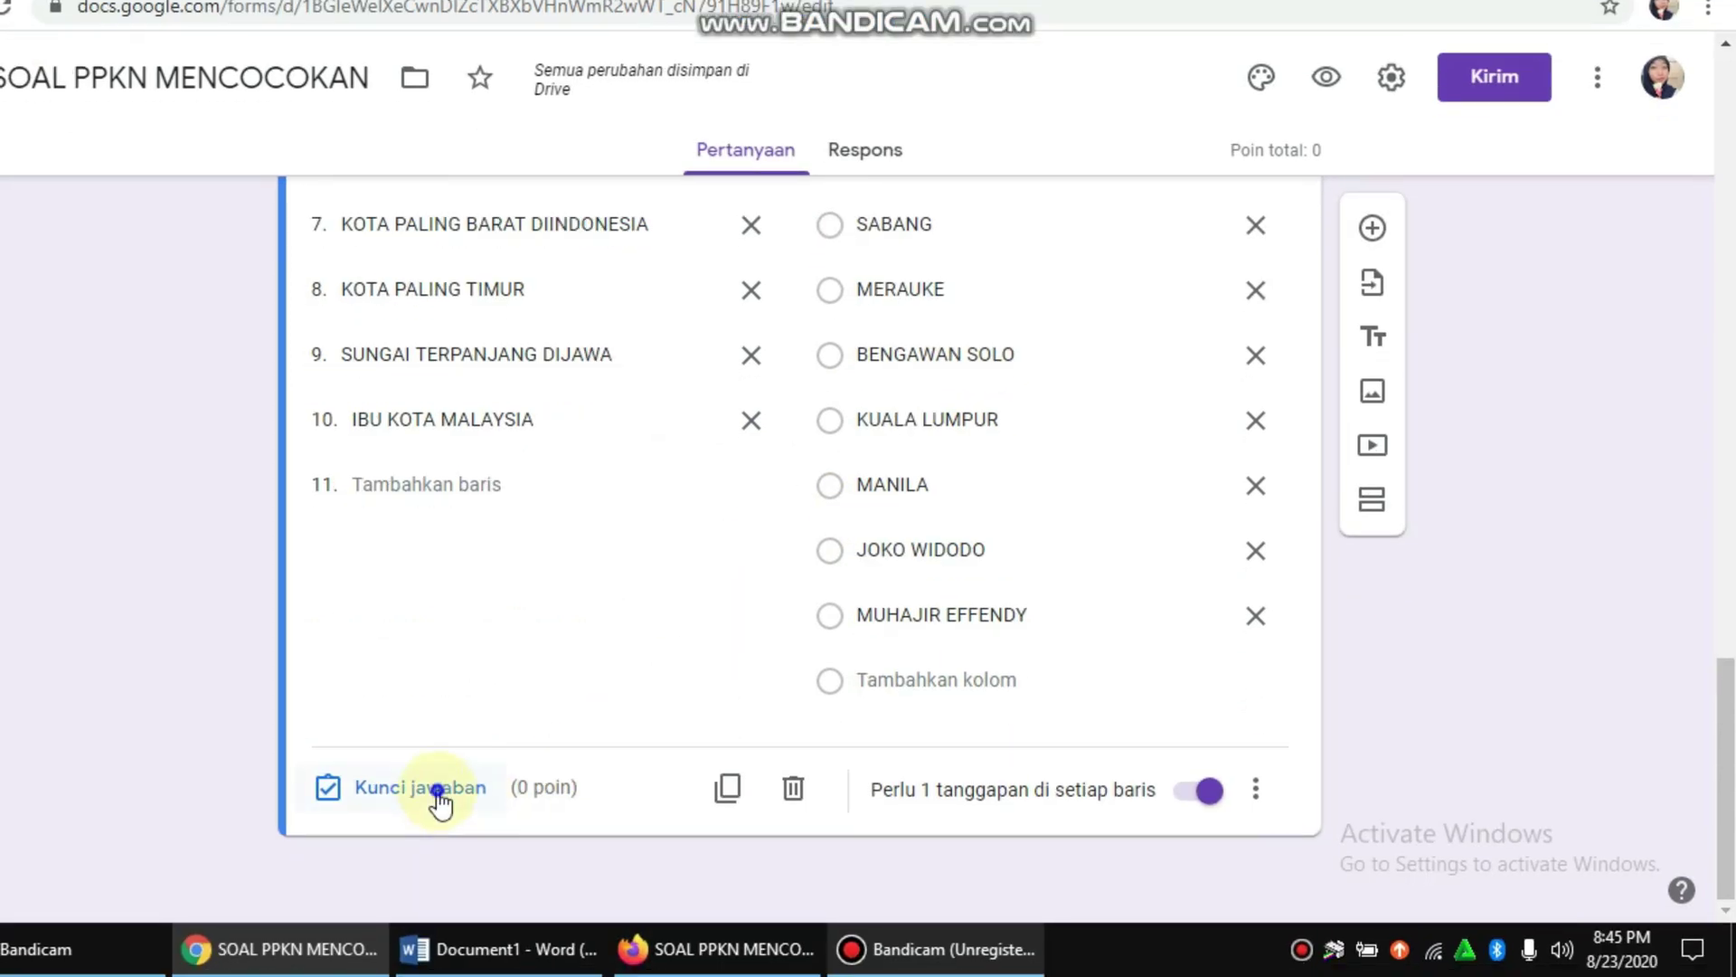
Step: In the answer key, mark SUKARNO and the LAMBANG NEGARA match correct, 10 points each
left_click(438, 791)
scroll(989, 506, "up", 1)
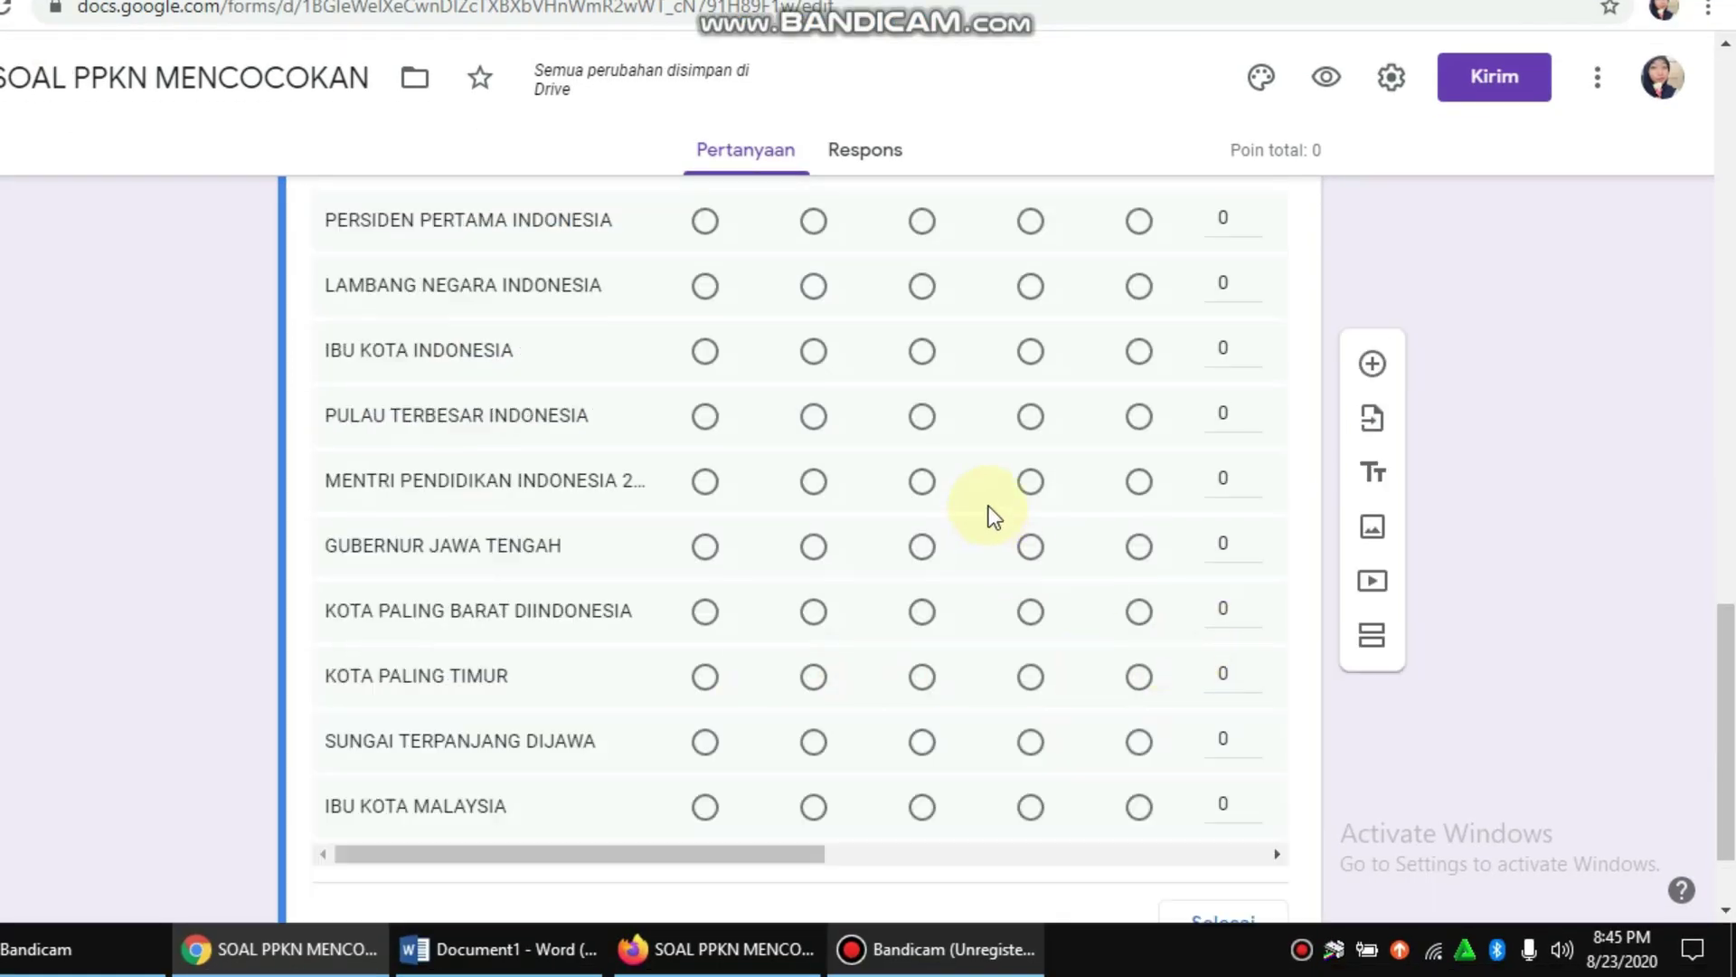
scroll(989, 506, "up", 3)
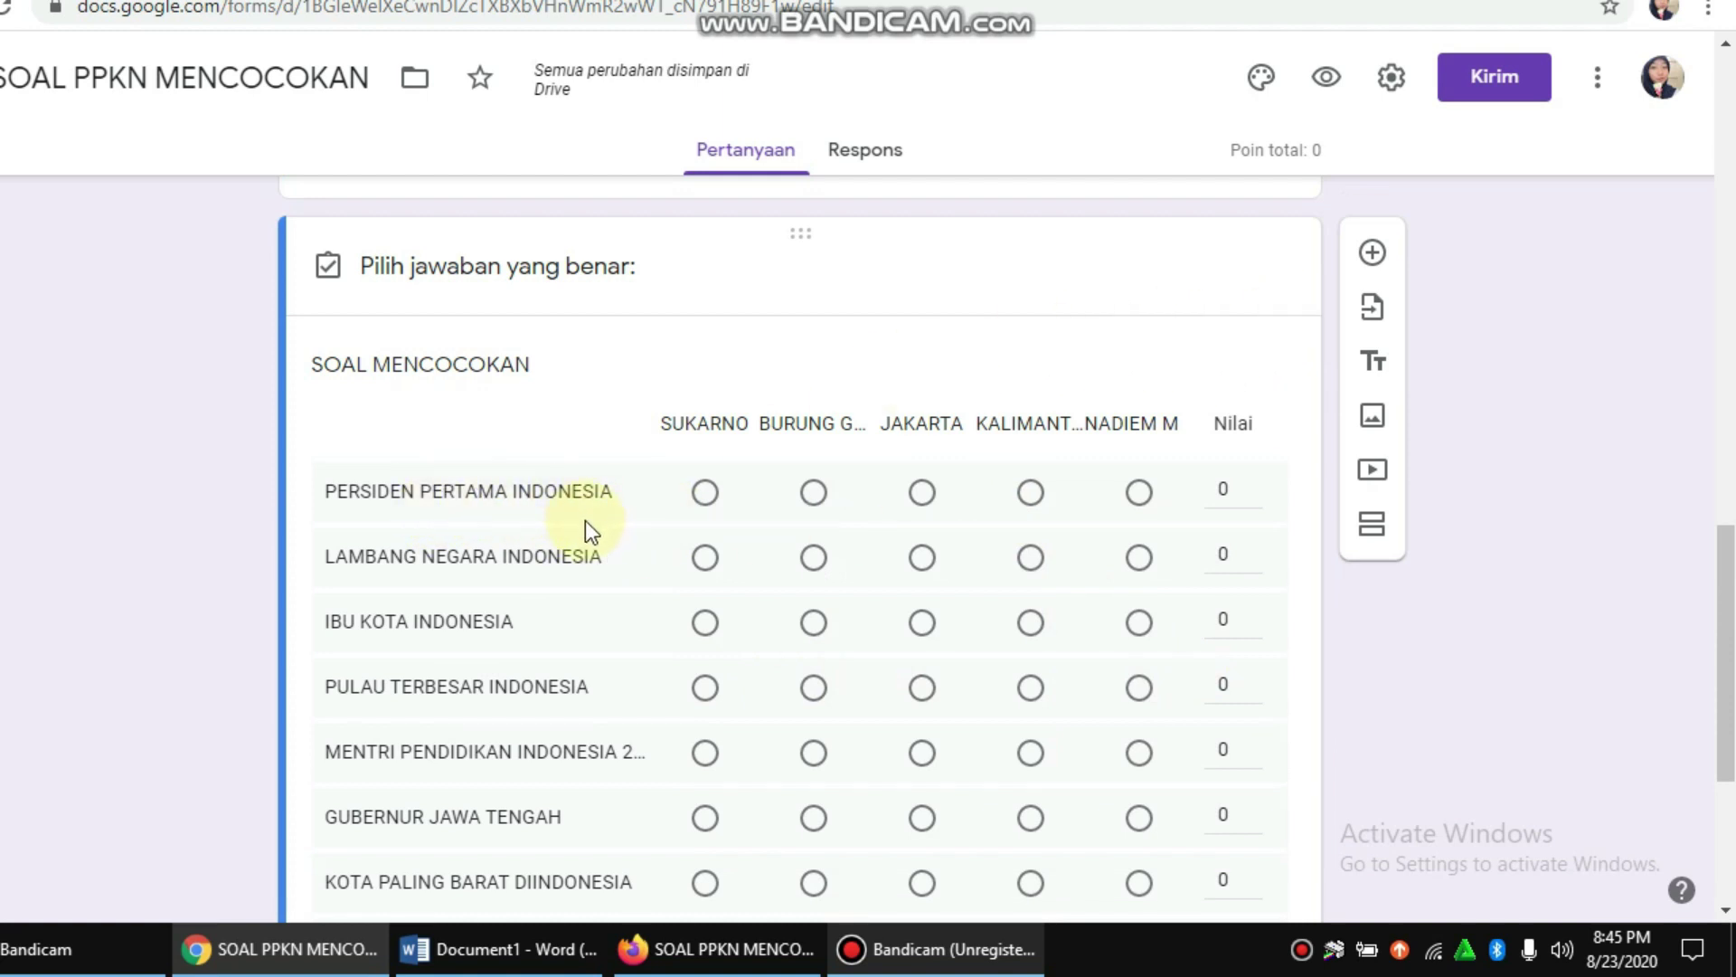
left_click(707, 495)
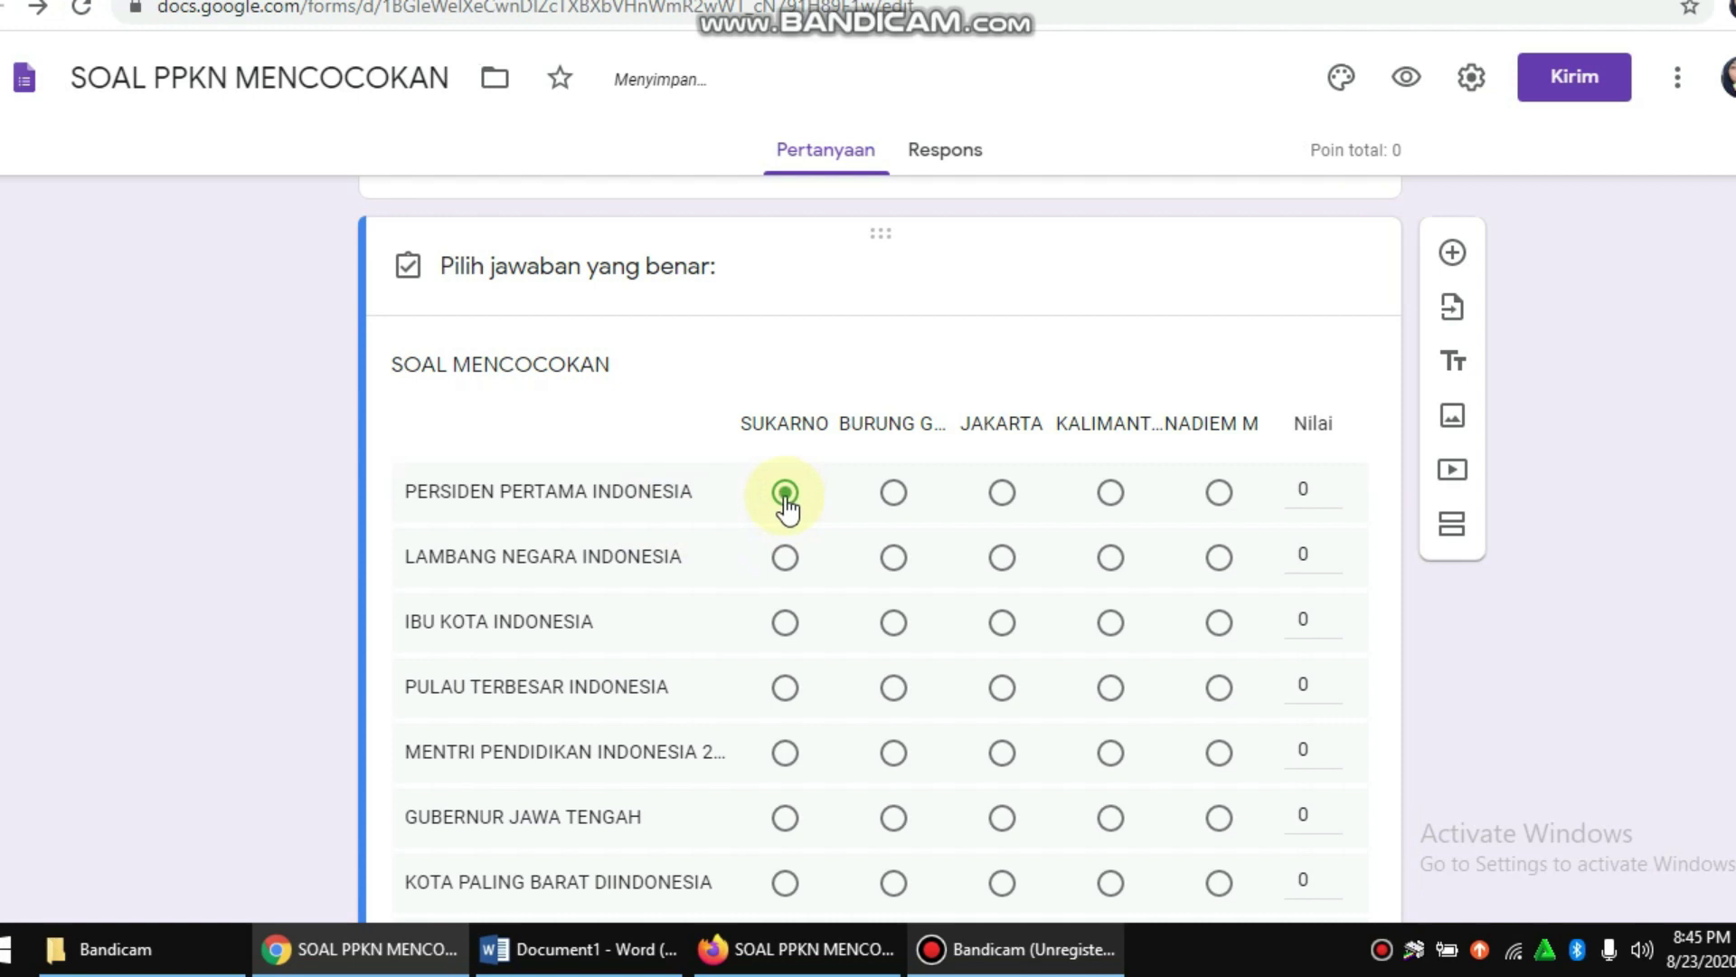
left_click(1317, 491)
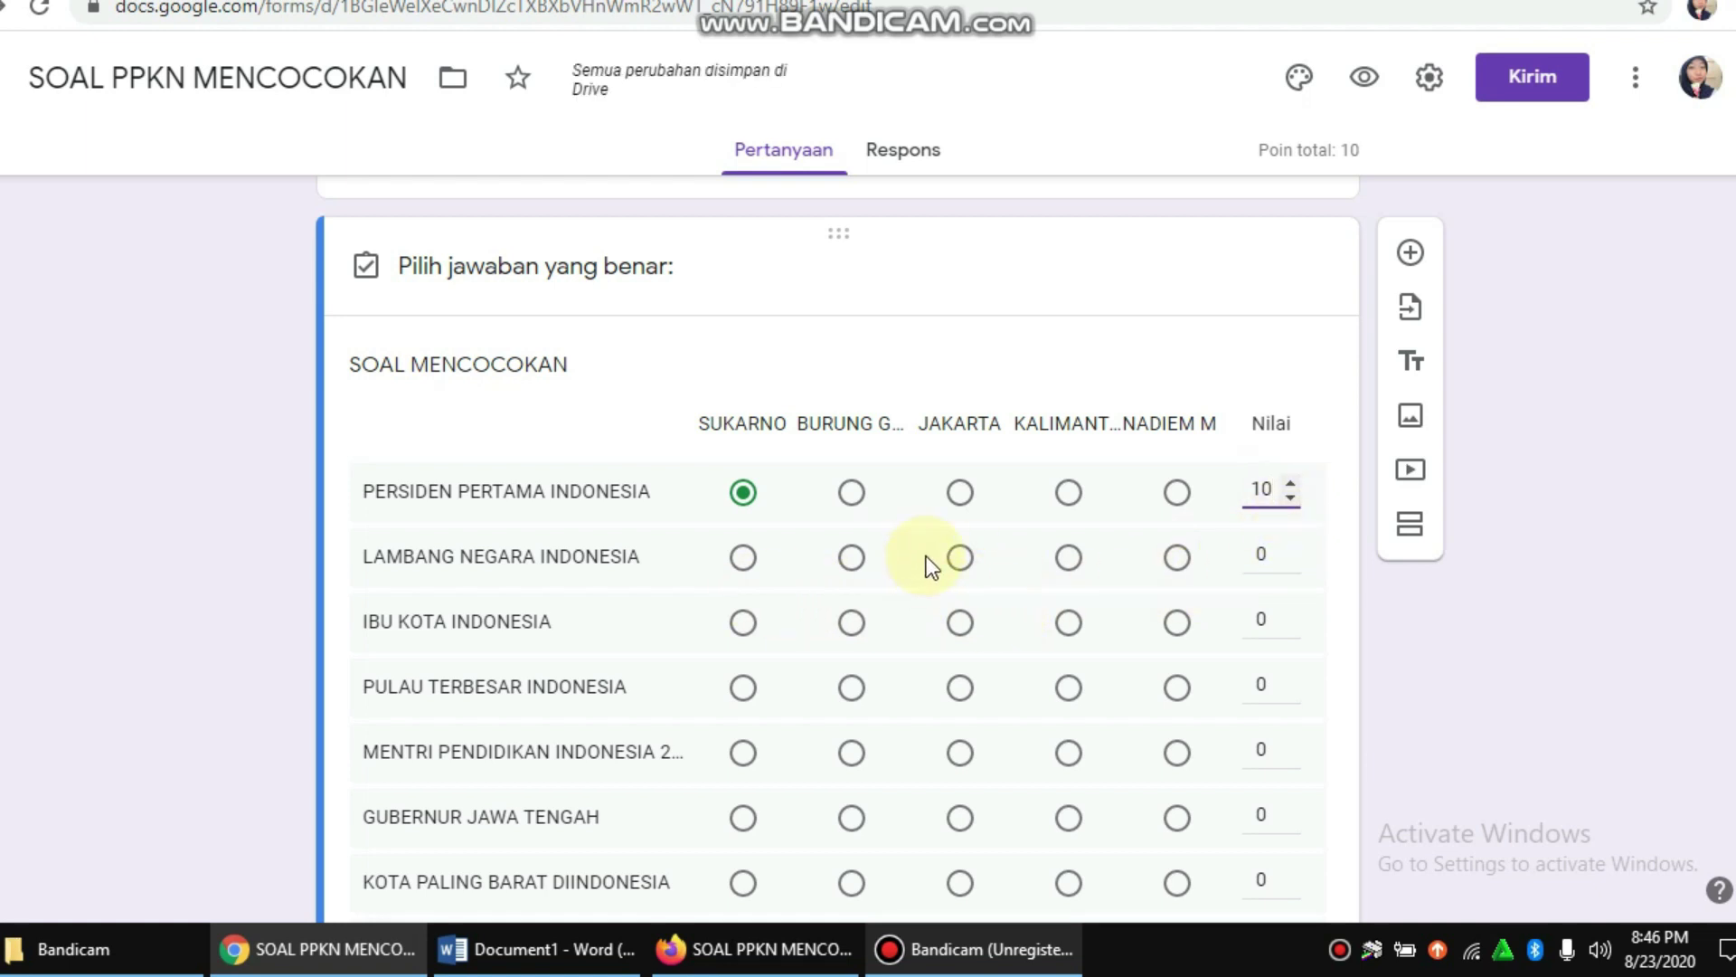
left_click(851, 560)
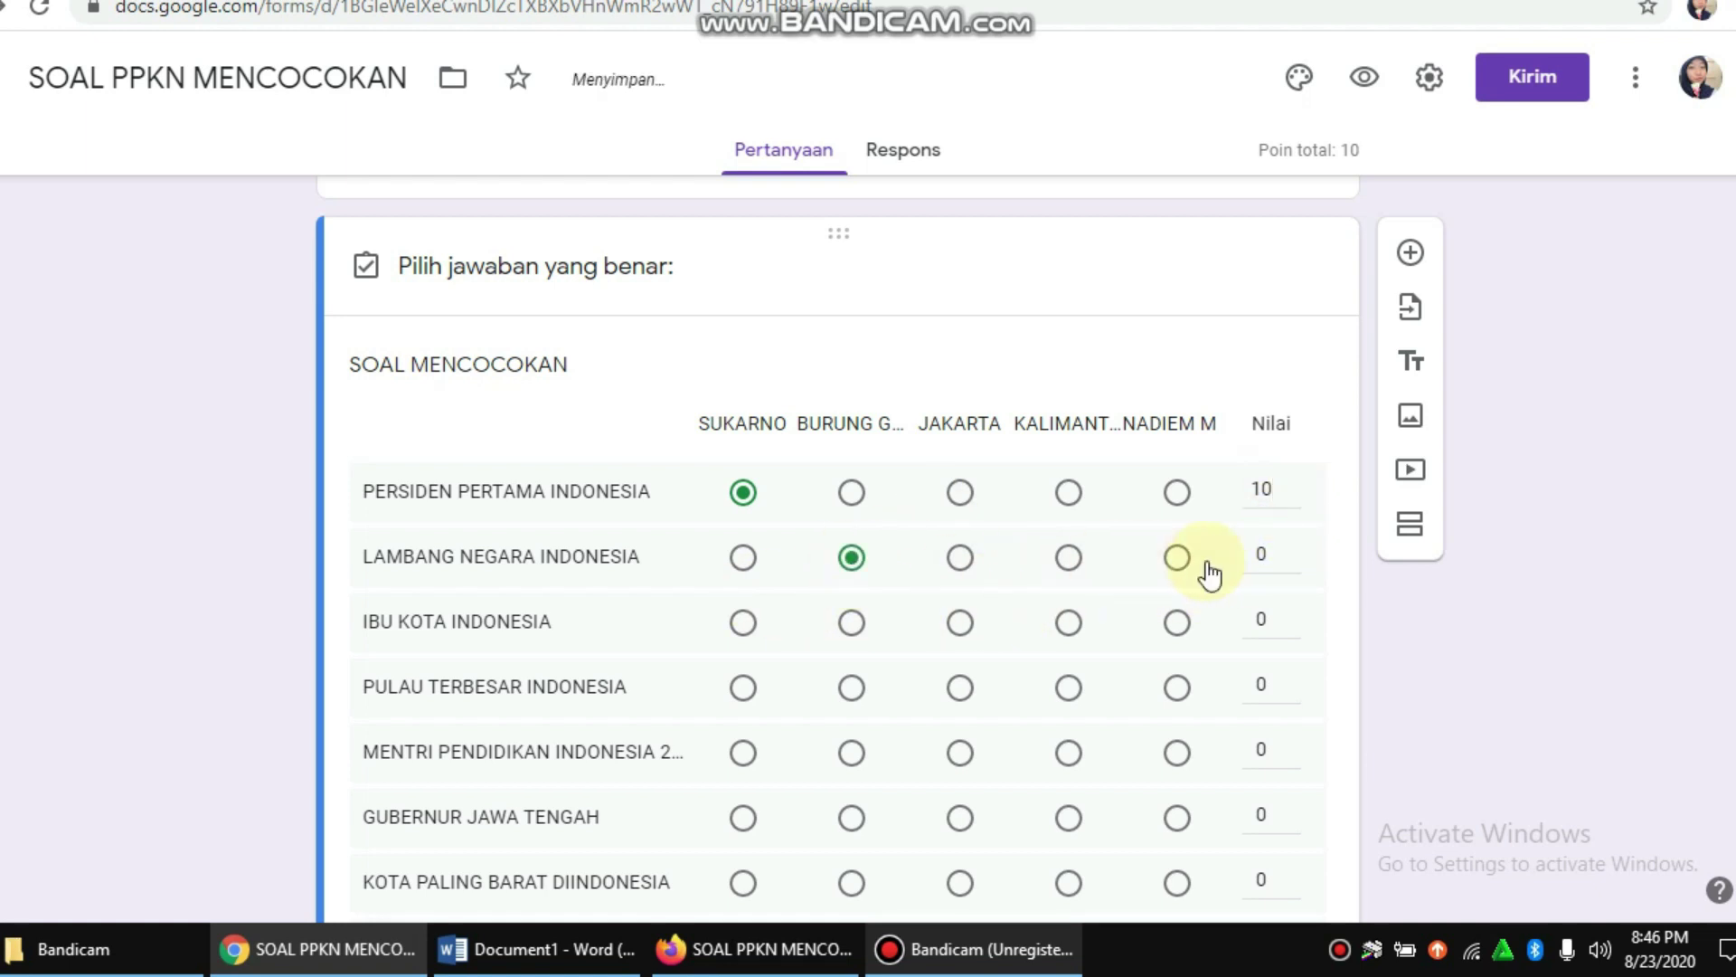
left_click(1227, 553)
type("10")
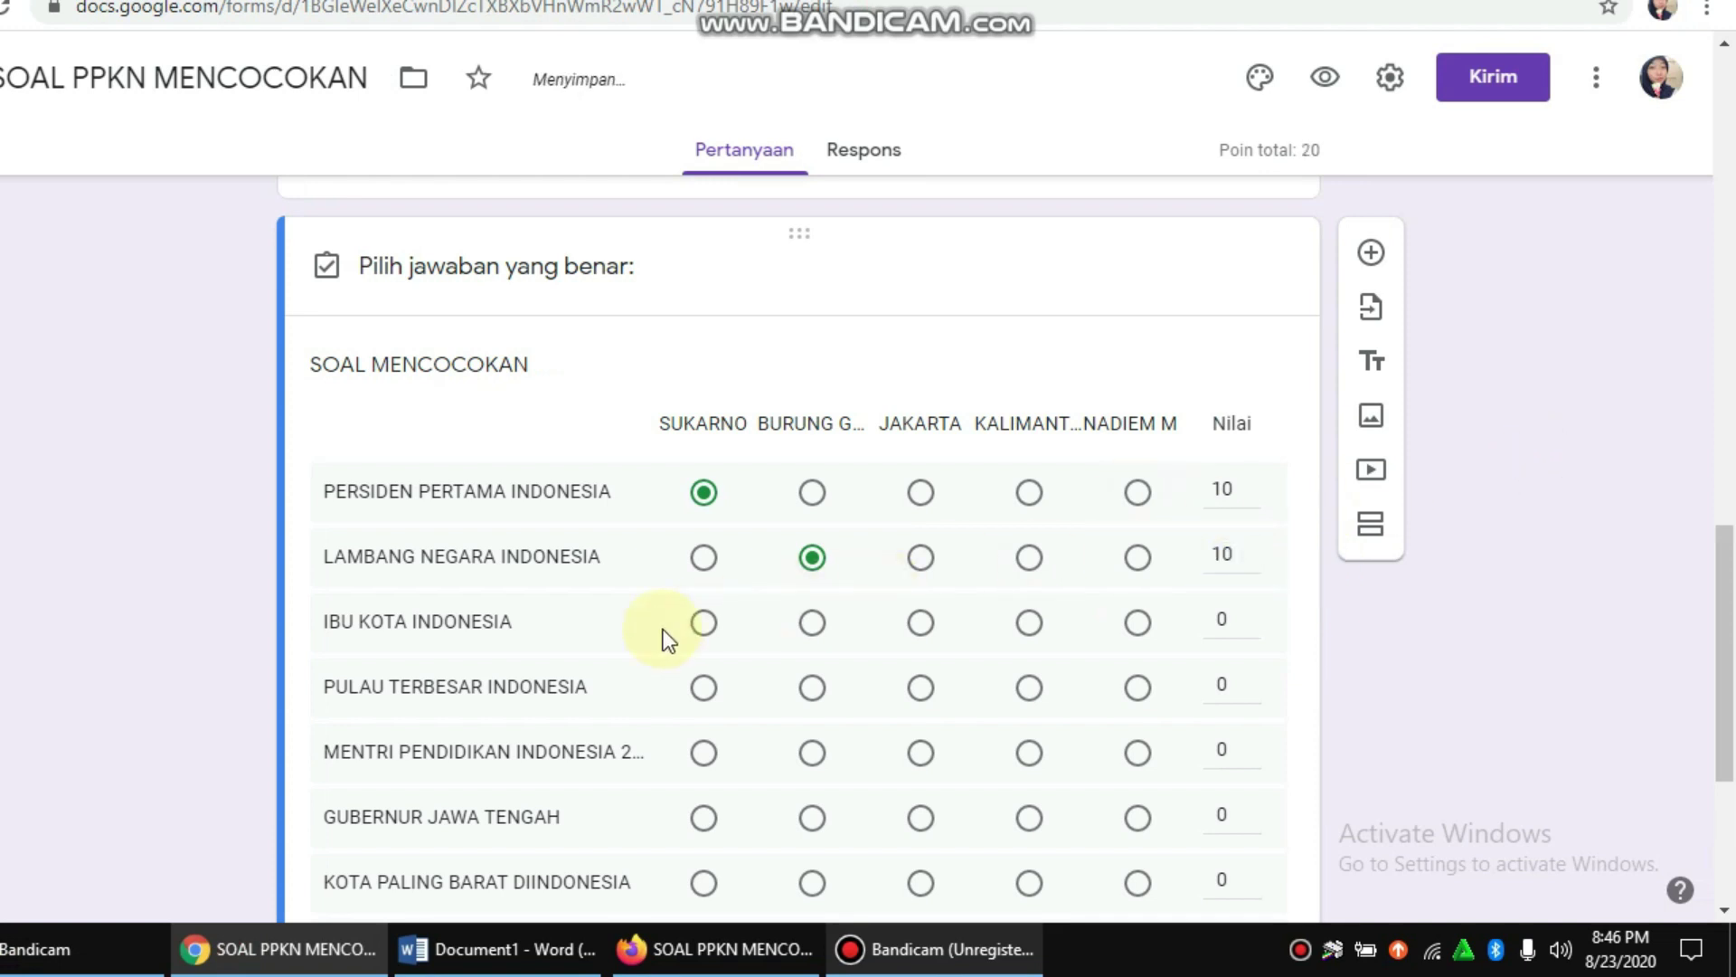
Step: Key JAKARTA, KALIMANTAN and the MENTRI PENDIDIKAN answer as correct, 10 points each
left_click(927, 629)
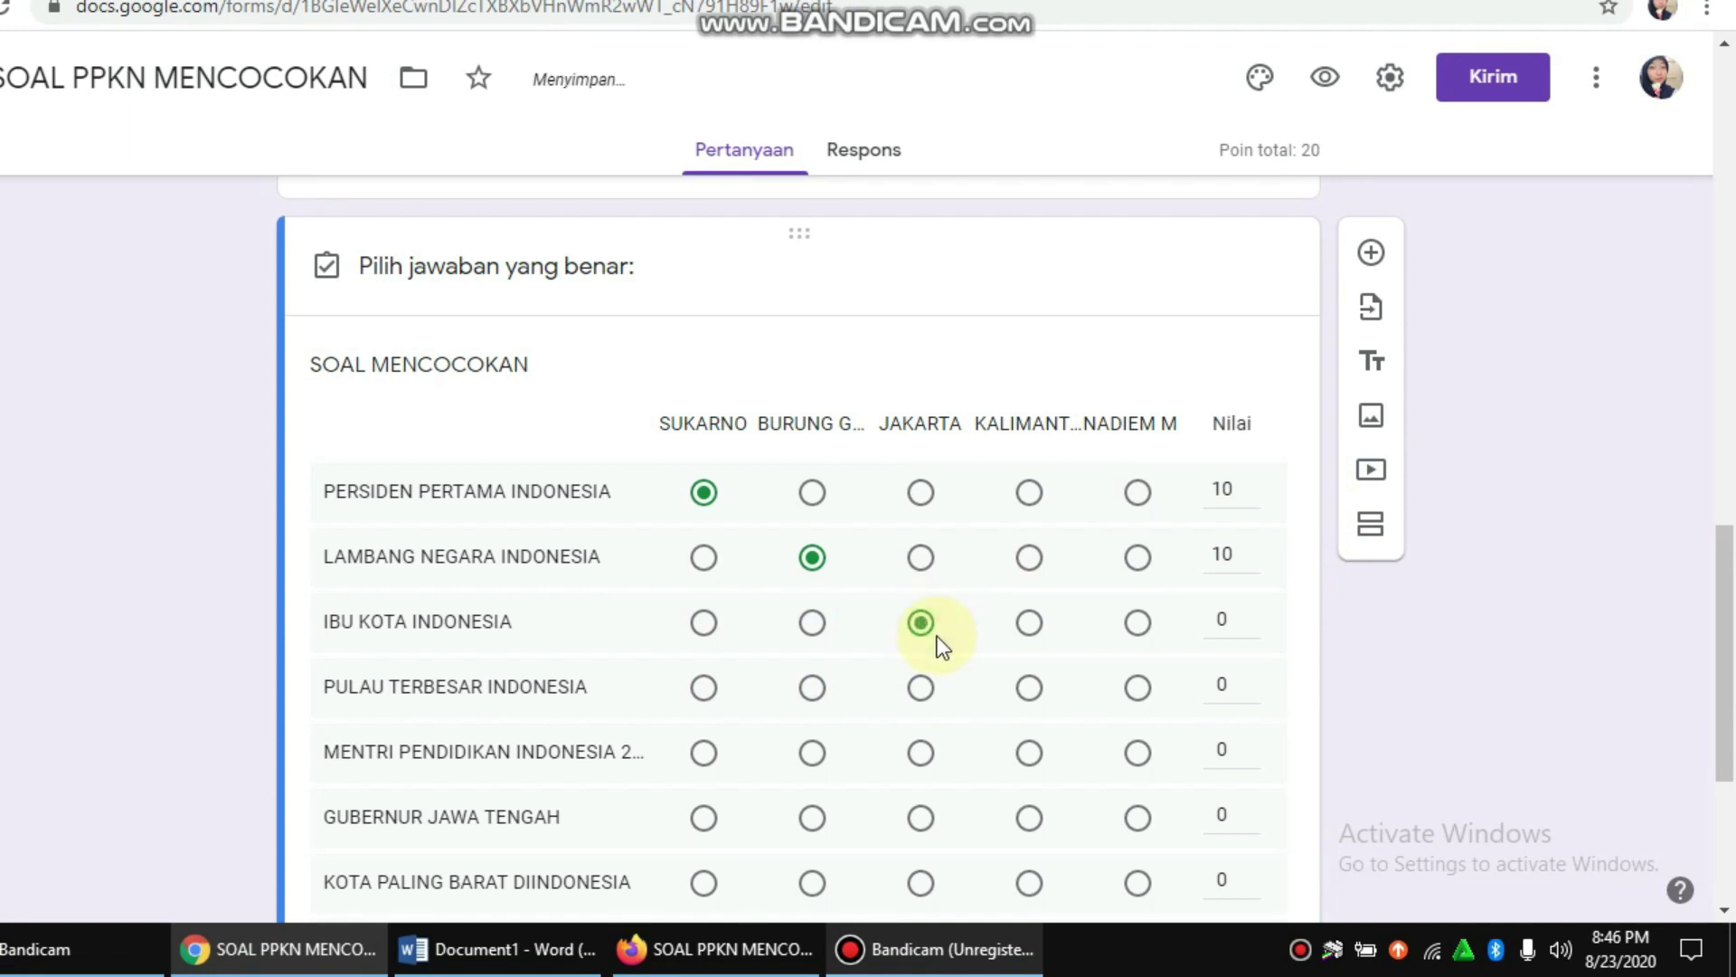
left_click(1219, 611)
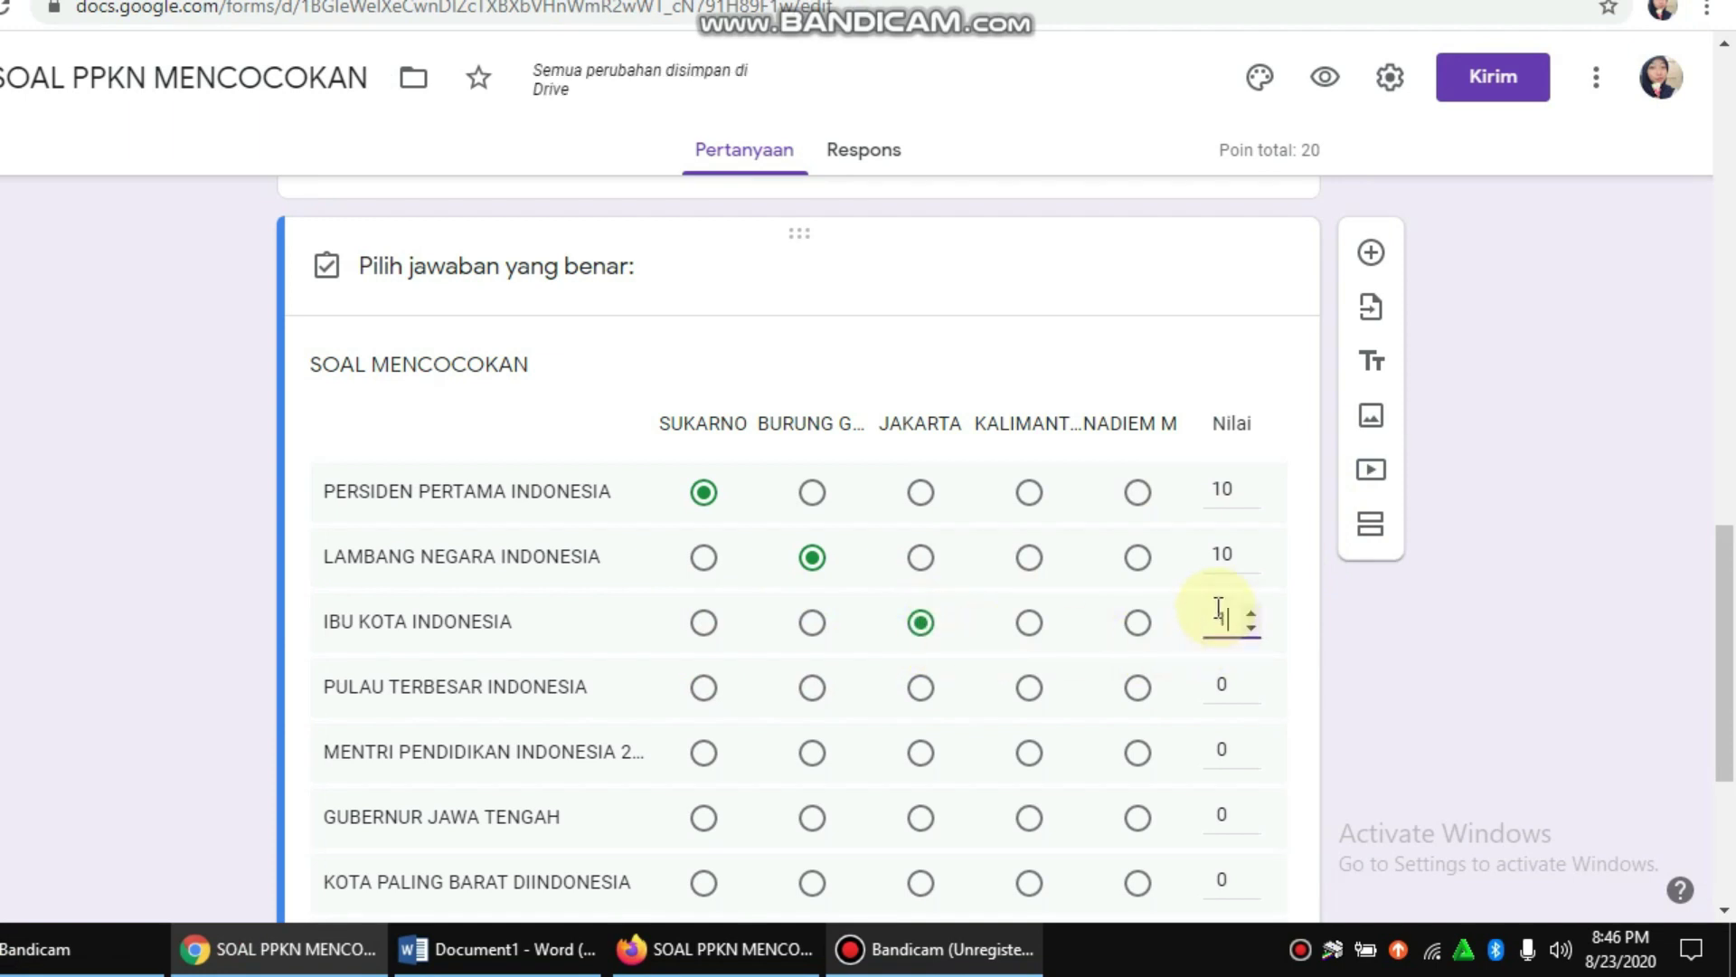
type("10")
scroll(1085, 615, "down", 1)
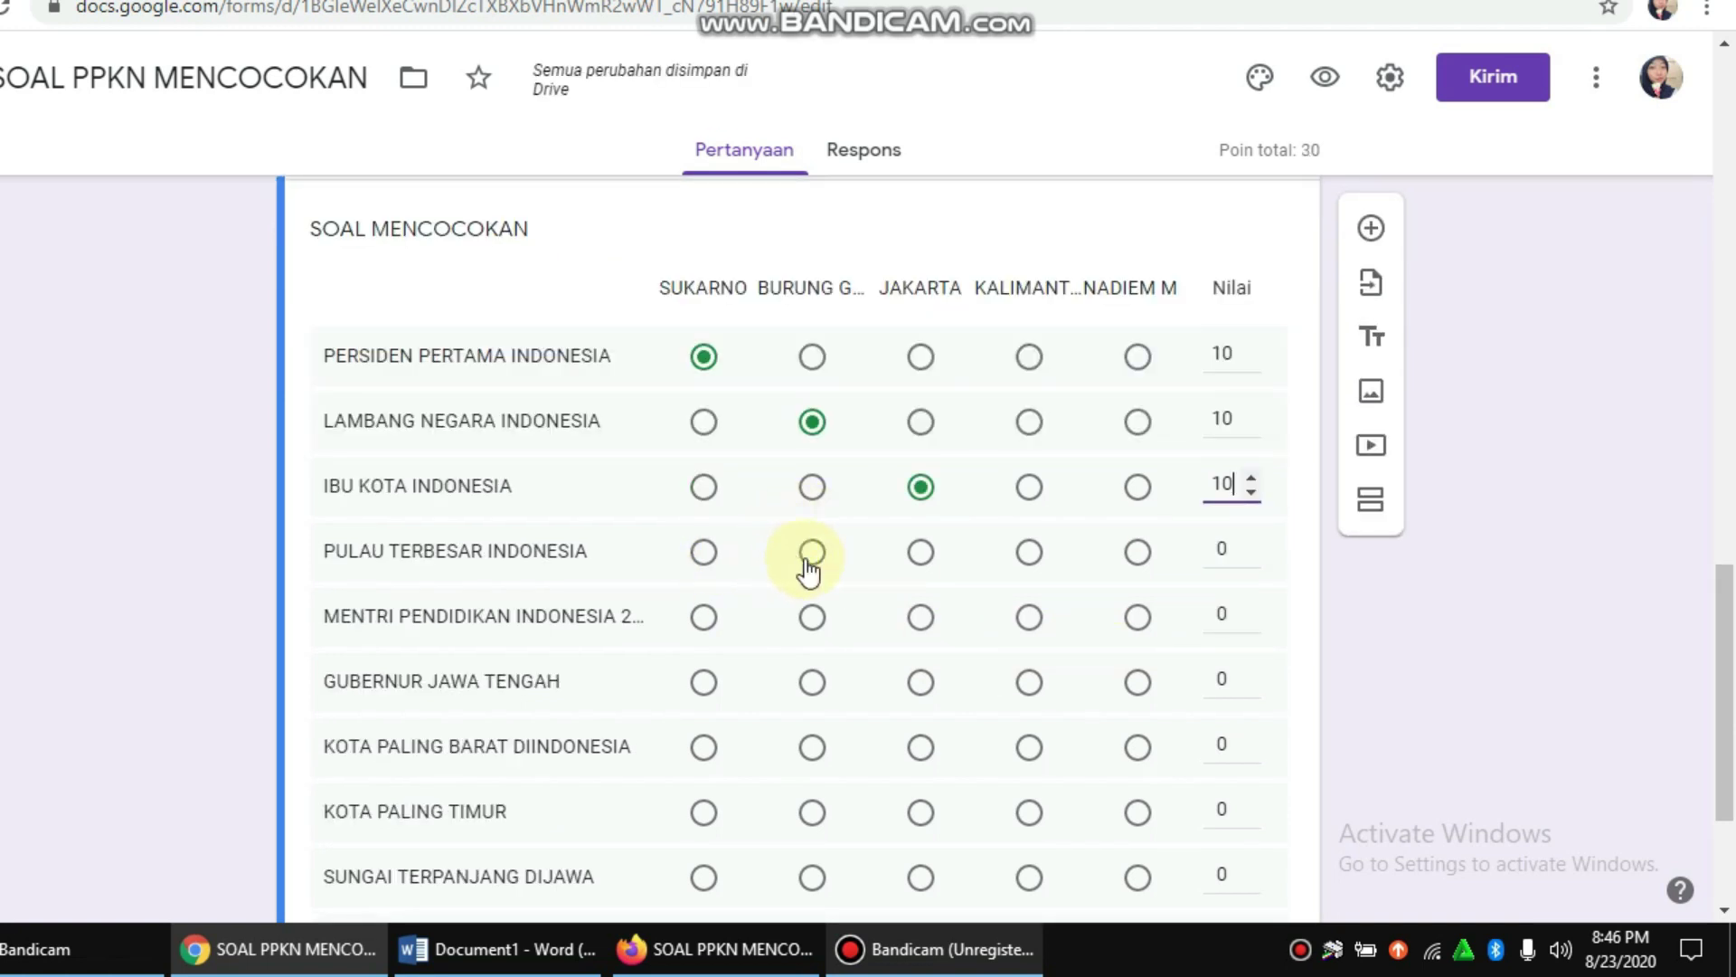
left_click(1033, 556)
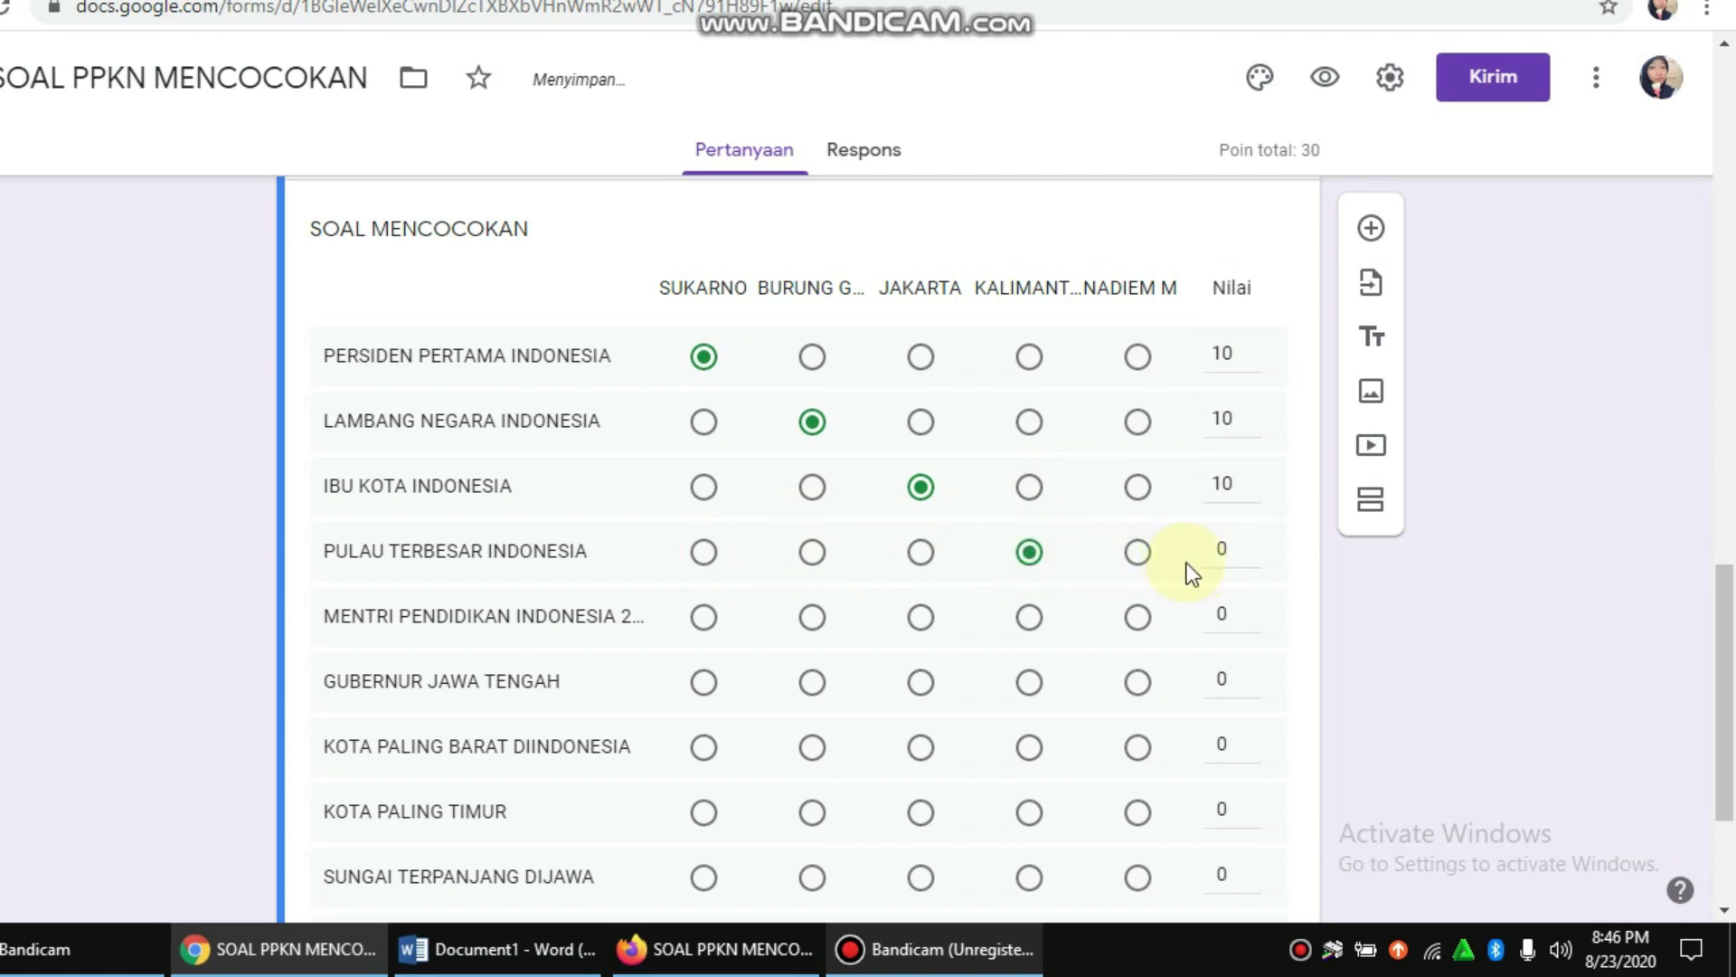
left_click(1220, 554)
type("10")
left_click(1139, 619)
left_click(1216, 613)
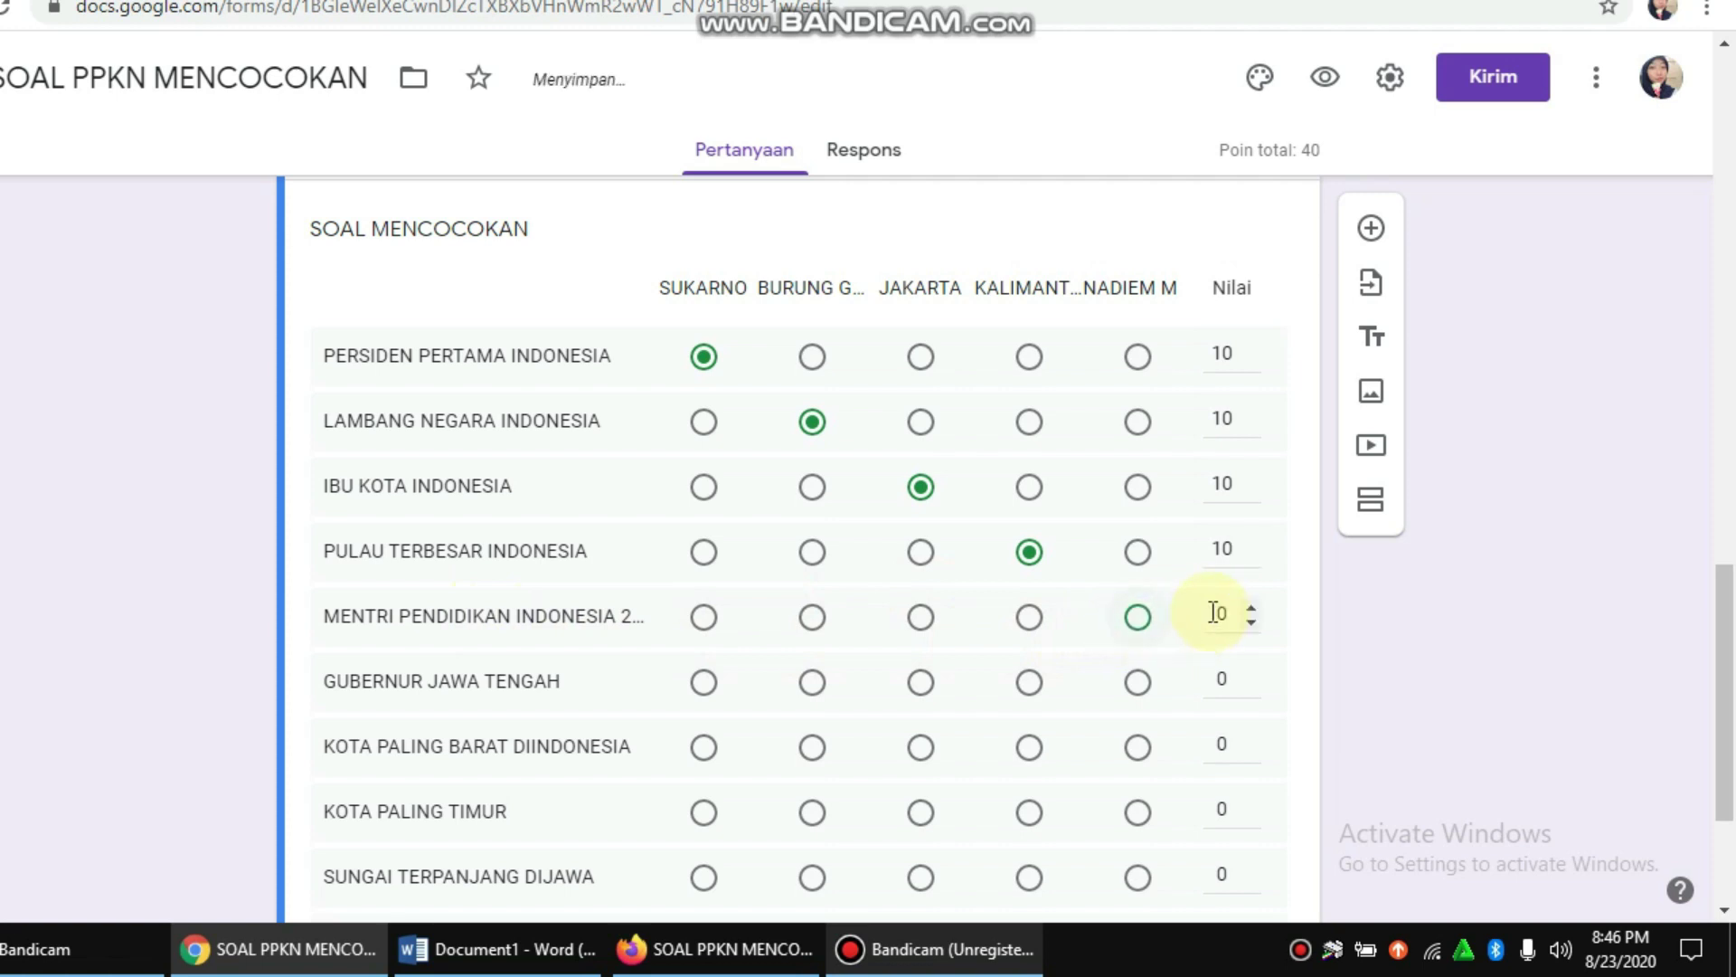
type("10")
scroll(1122, 715, "down", 3)
left_click_drag(799, 719, 993, 729)
scroll(1046, 559, "up", 3)
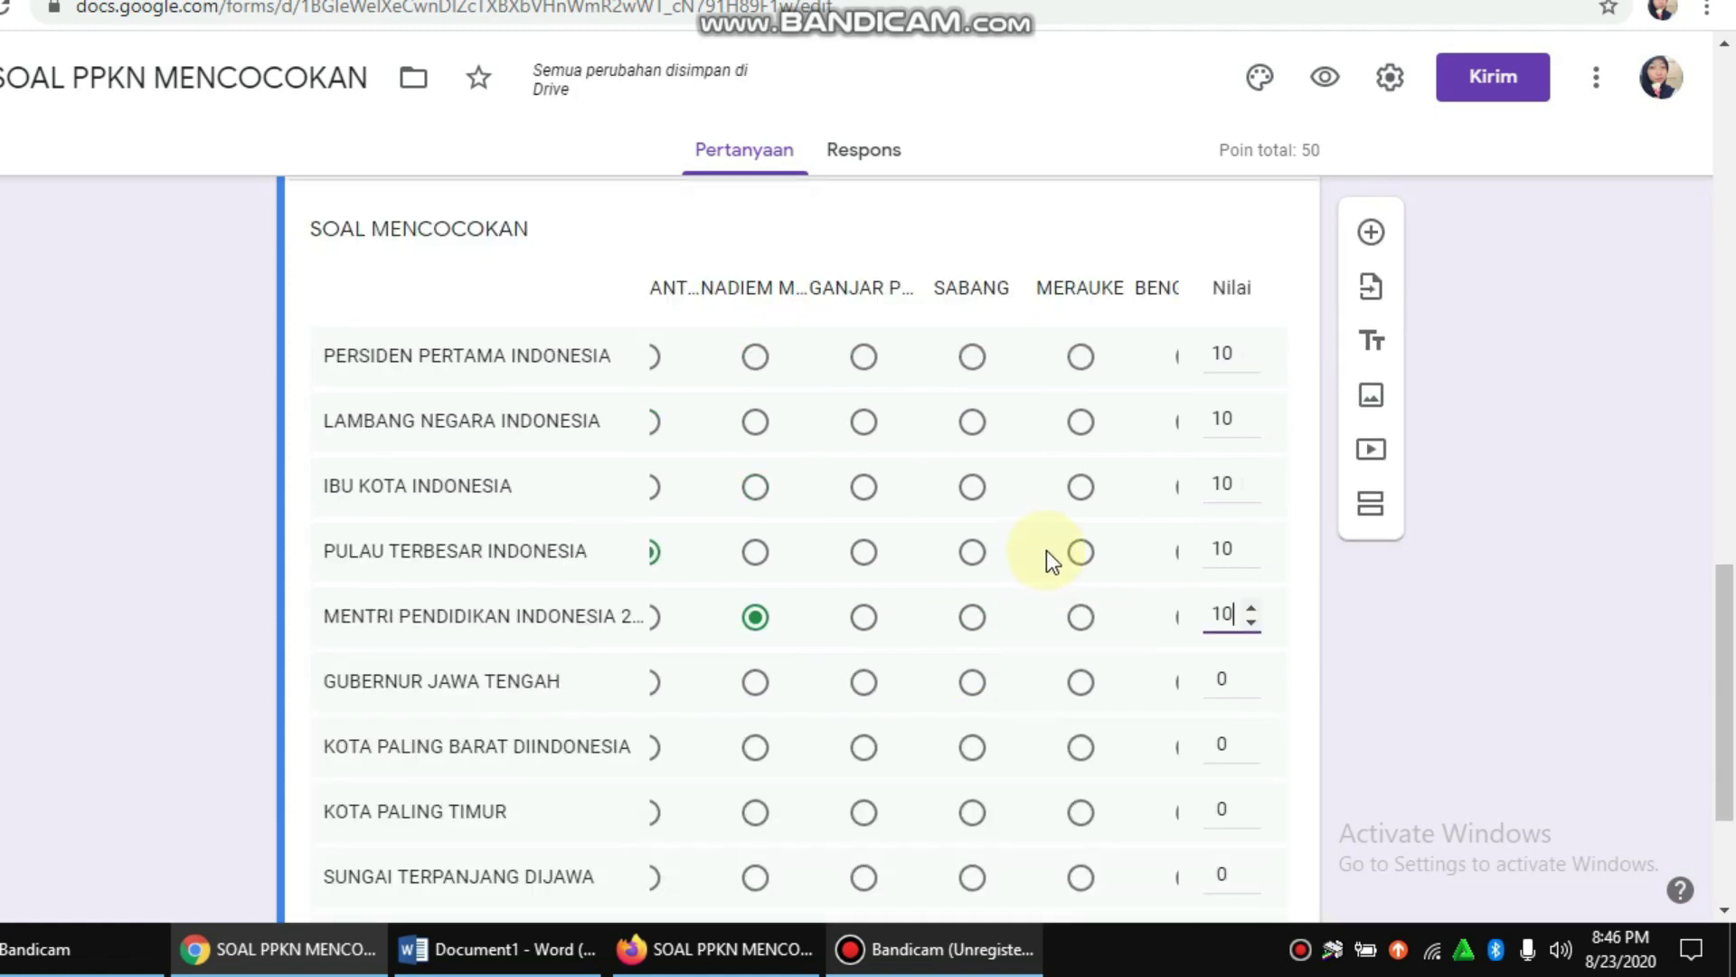
Step: Key the GUBERNUR JAWA TENGAH answer and clear its old zero points value
left_click(866, 681)
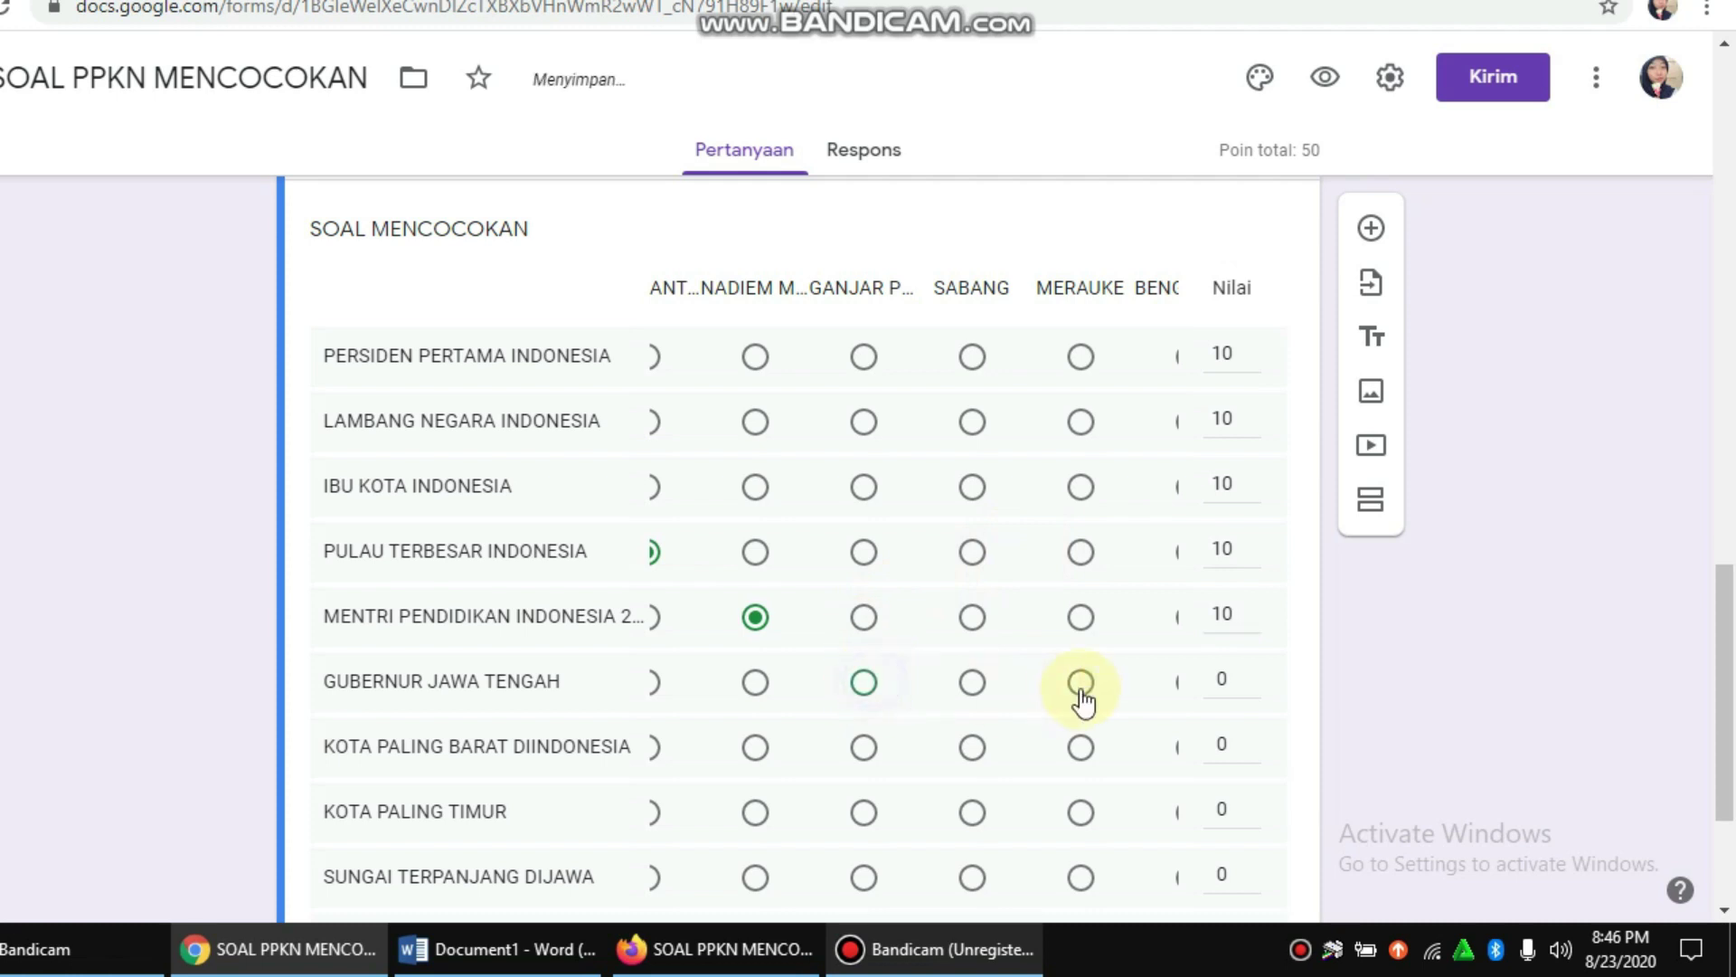
left_click(1228, 679)
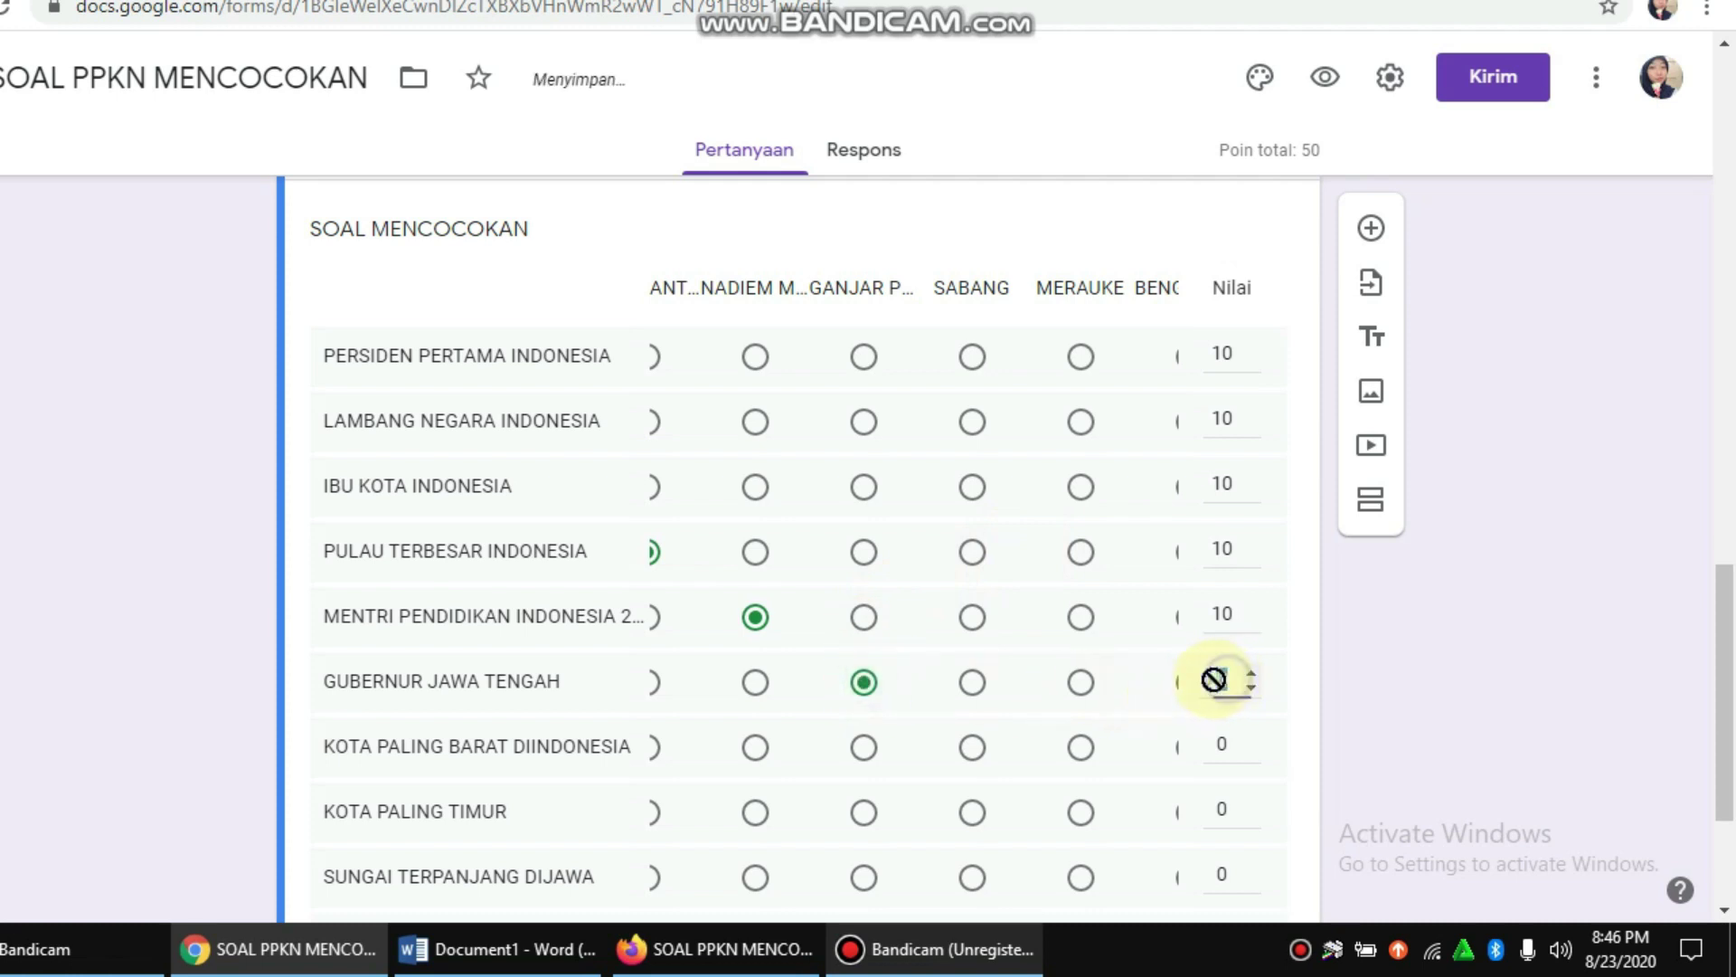
key("BackSpace")
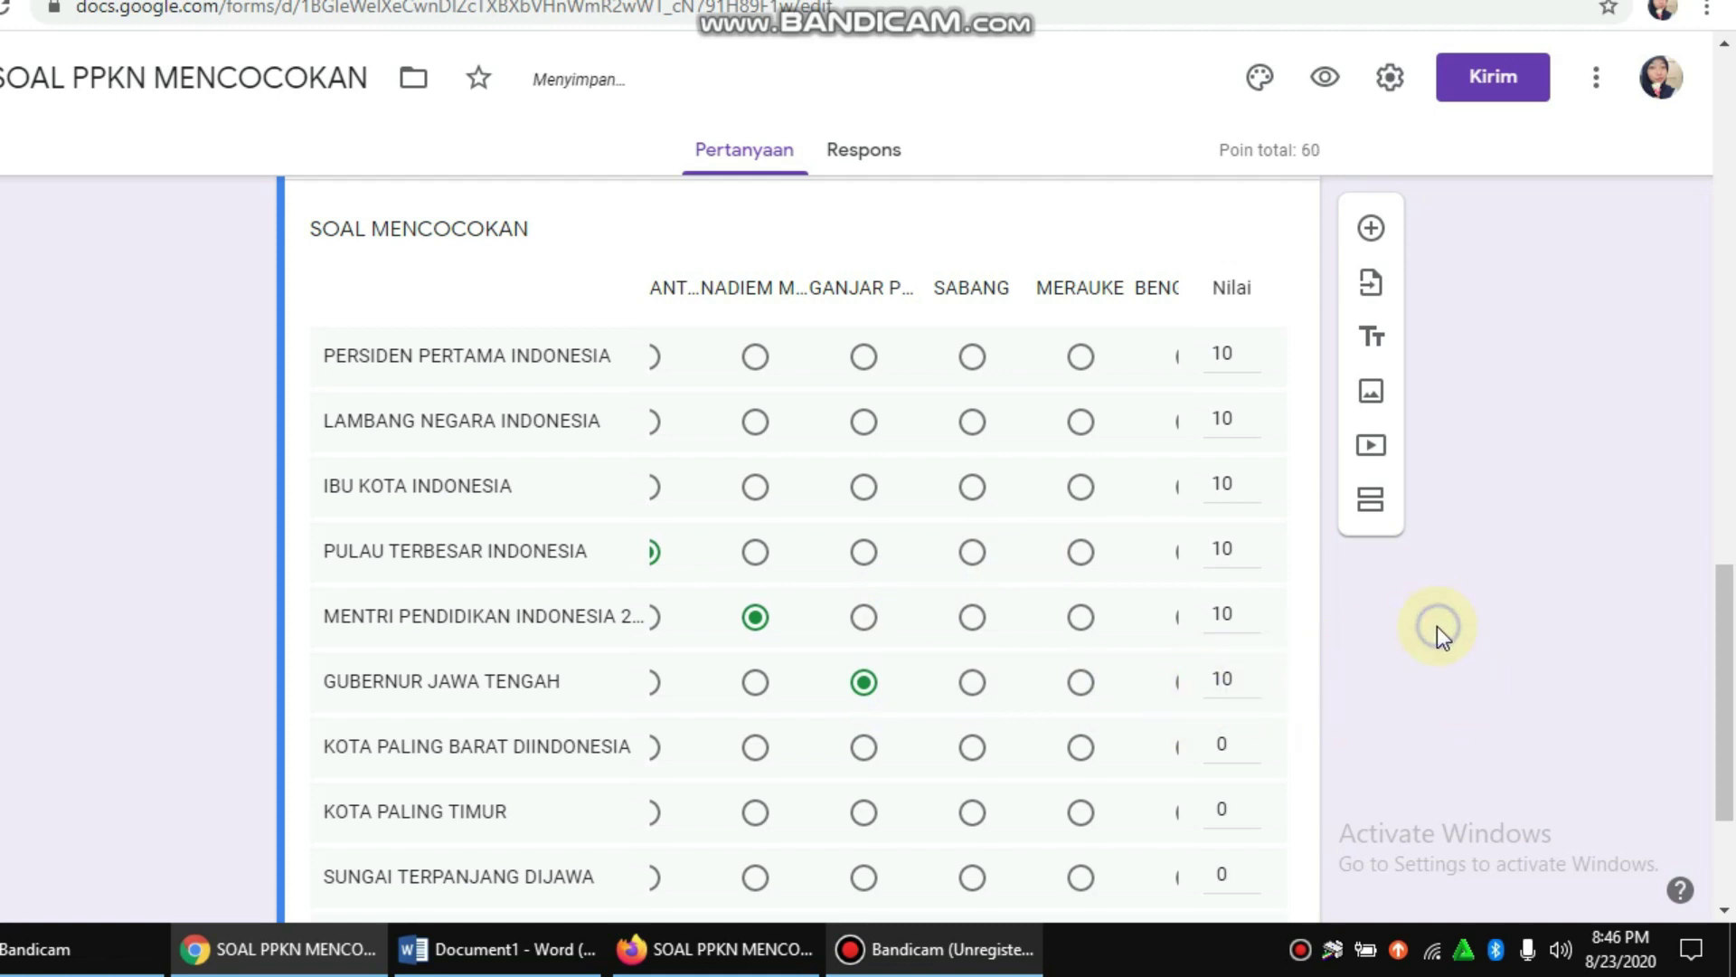
scroll(1436, 626, "down", 2)
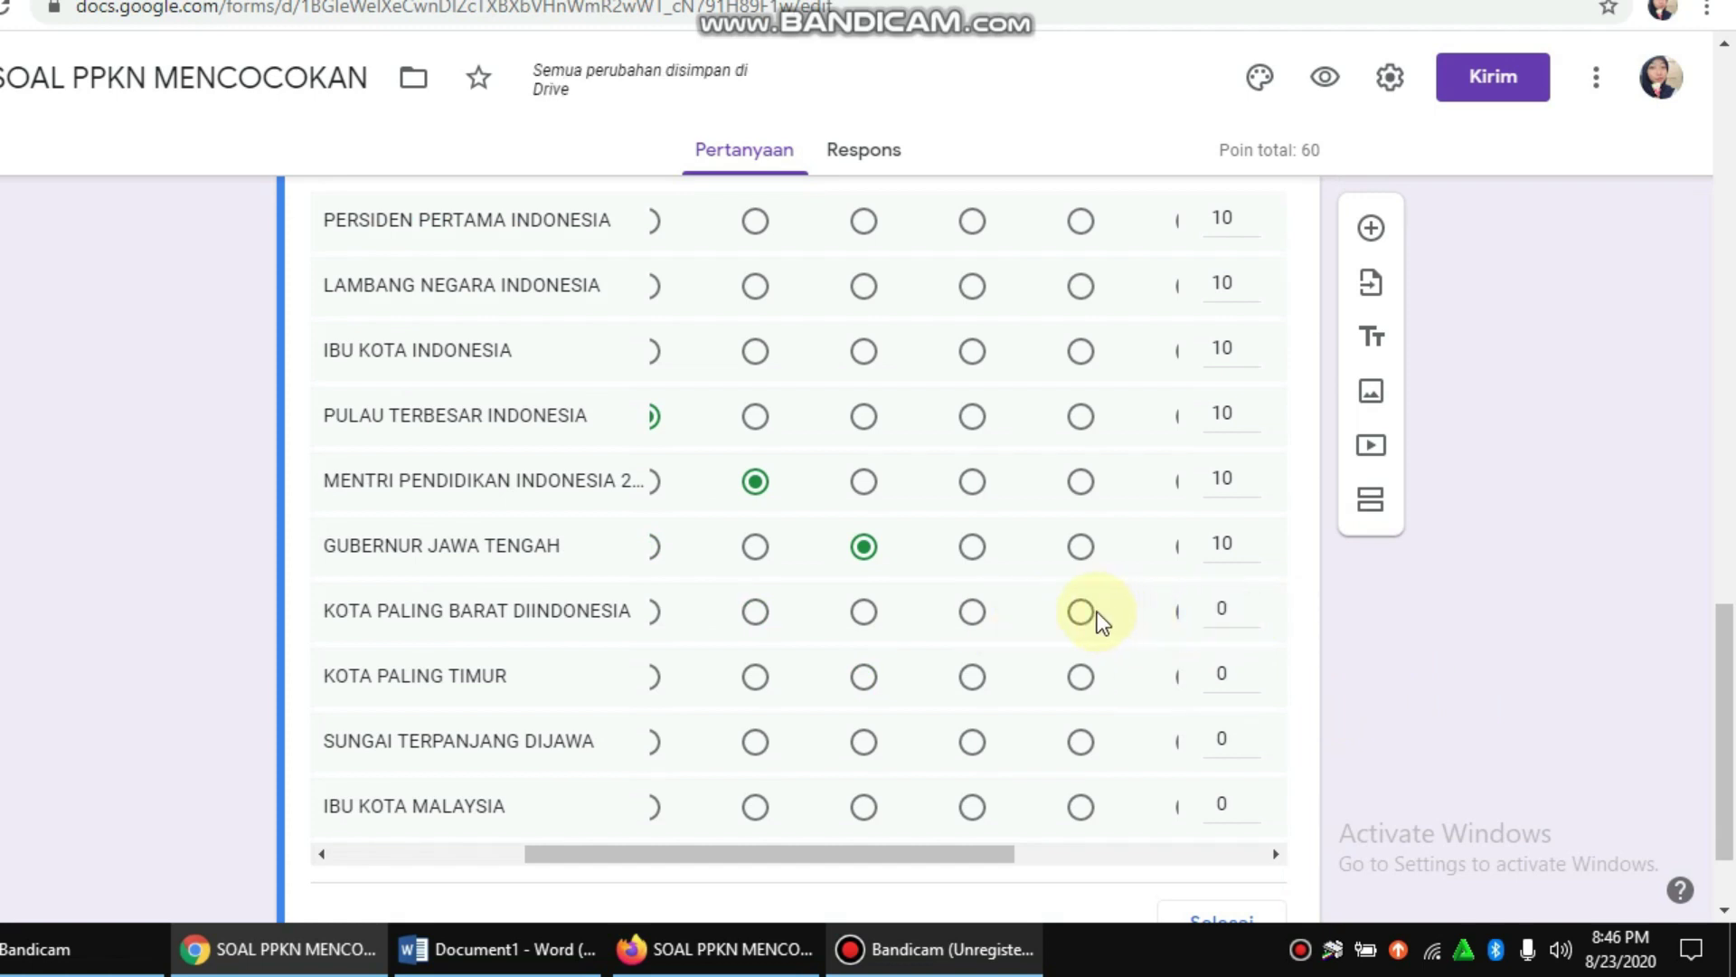
left_click(1091, 617)
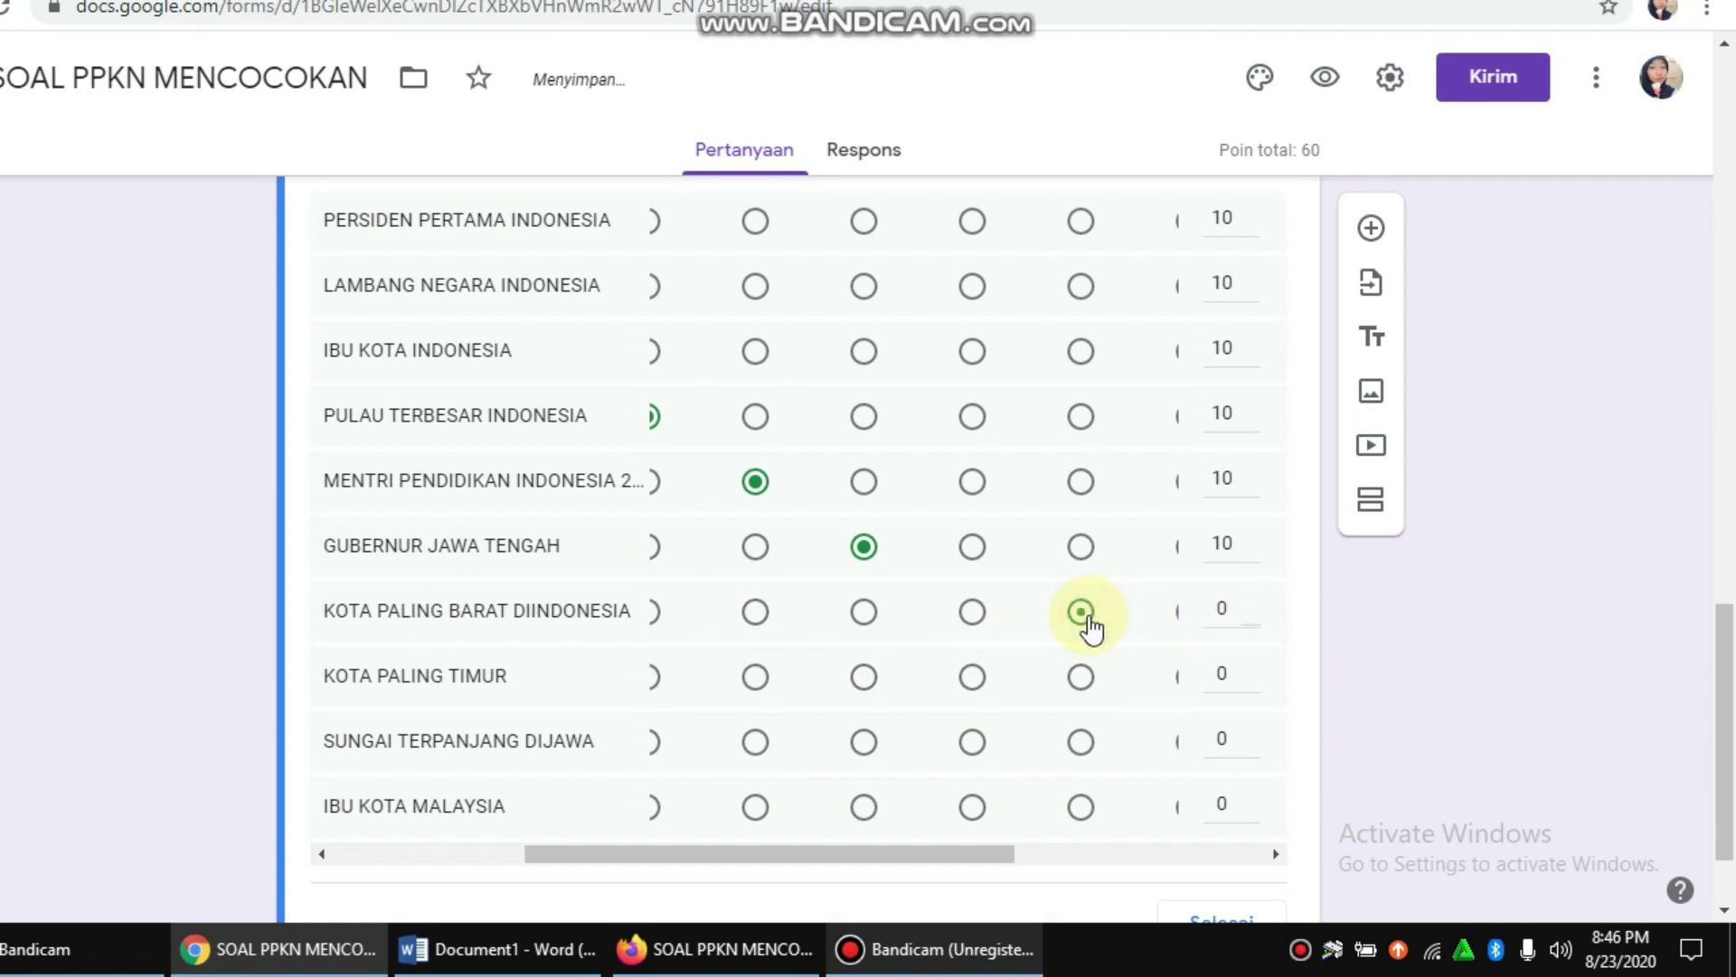
scroll(1138, 579, "up", 3)
scroll(1142, 574, "down", 5)
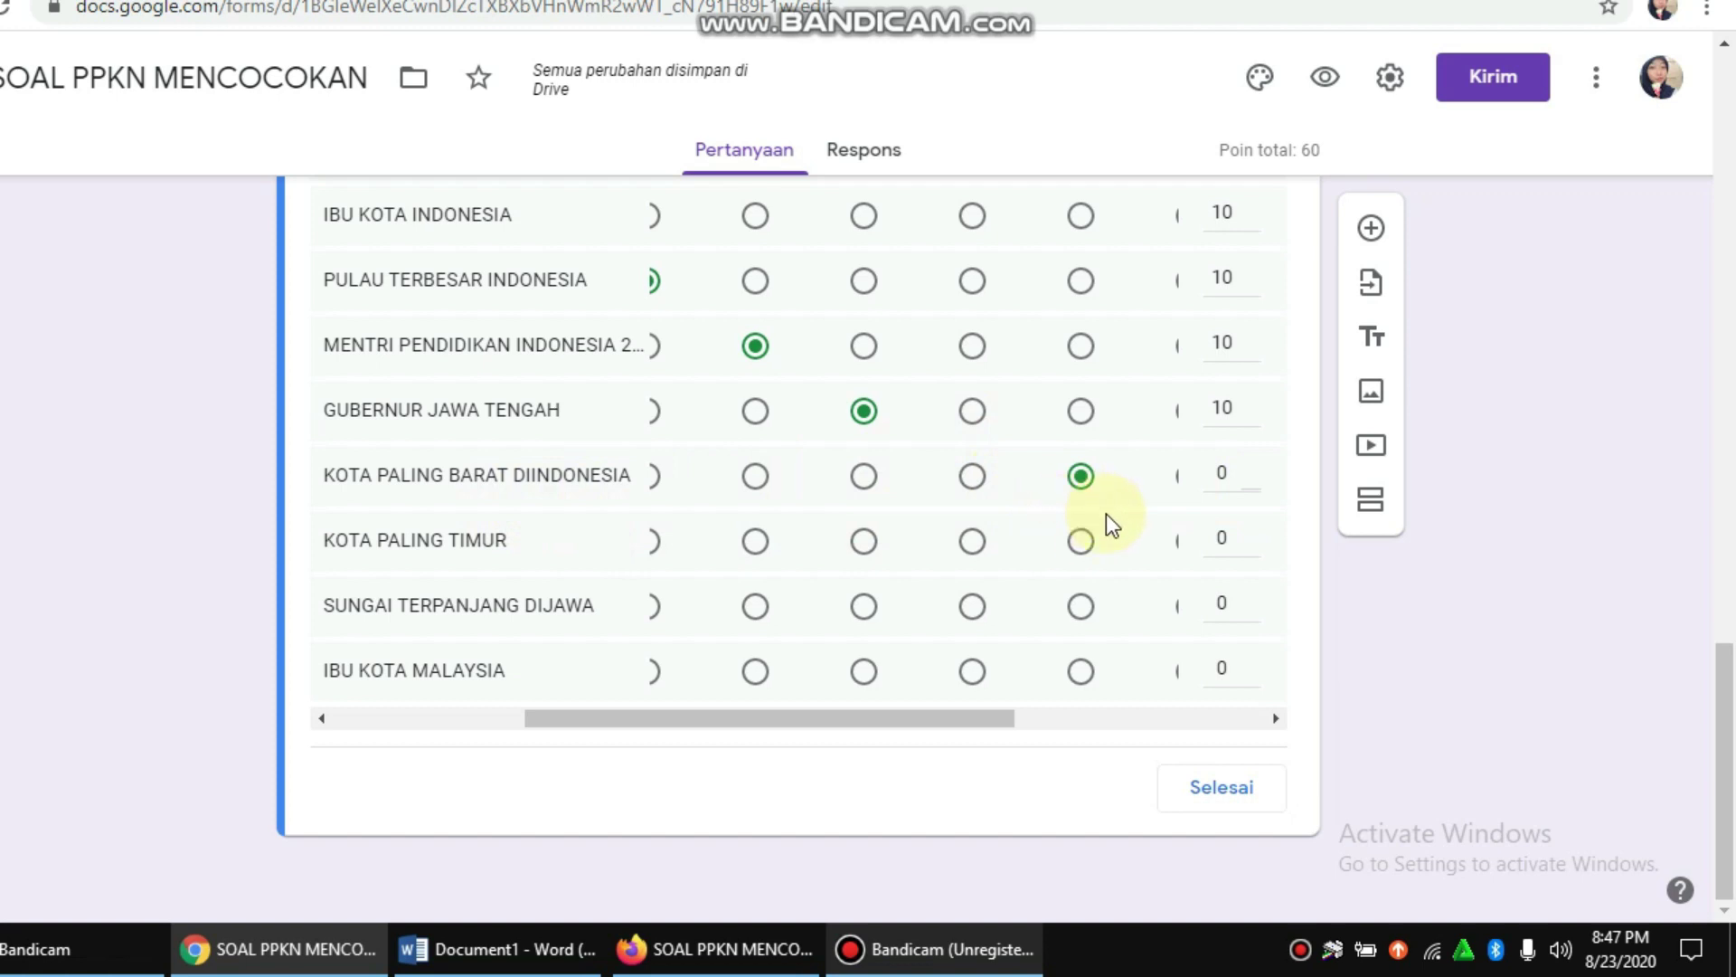
scroll(1085, 533, "up", 5)
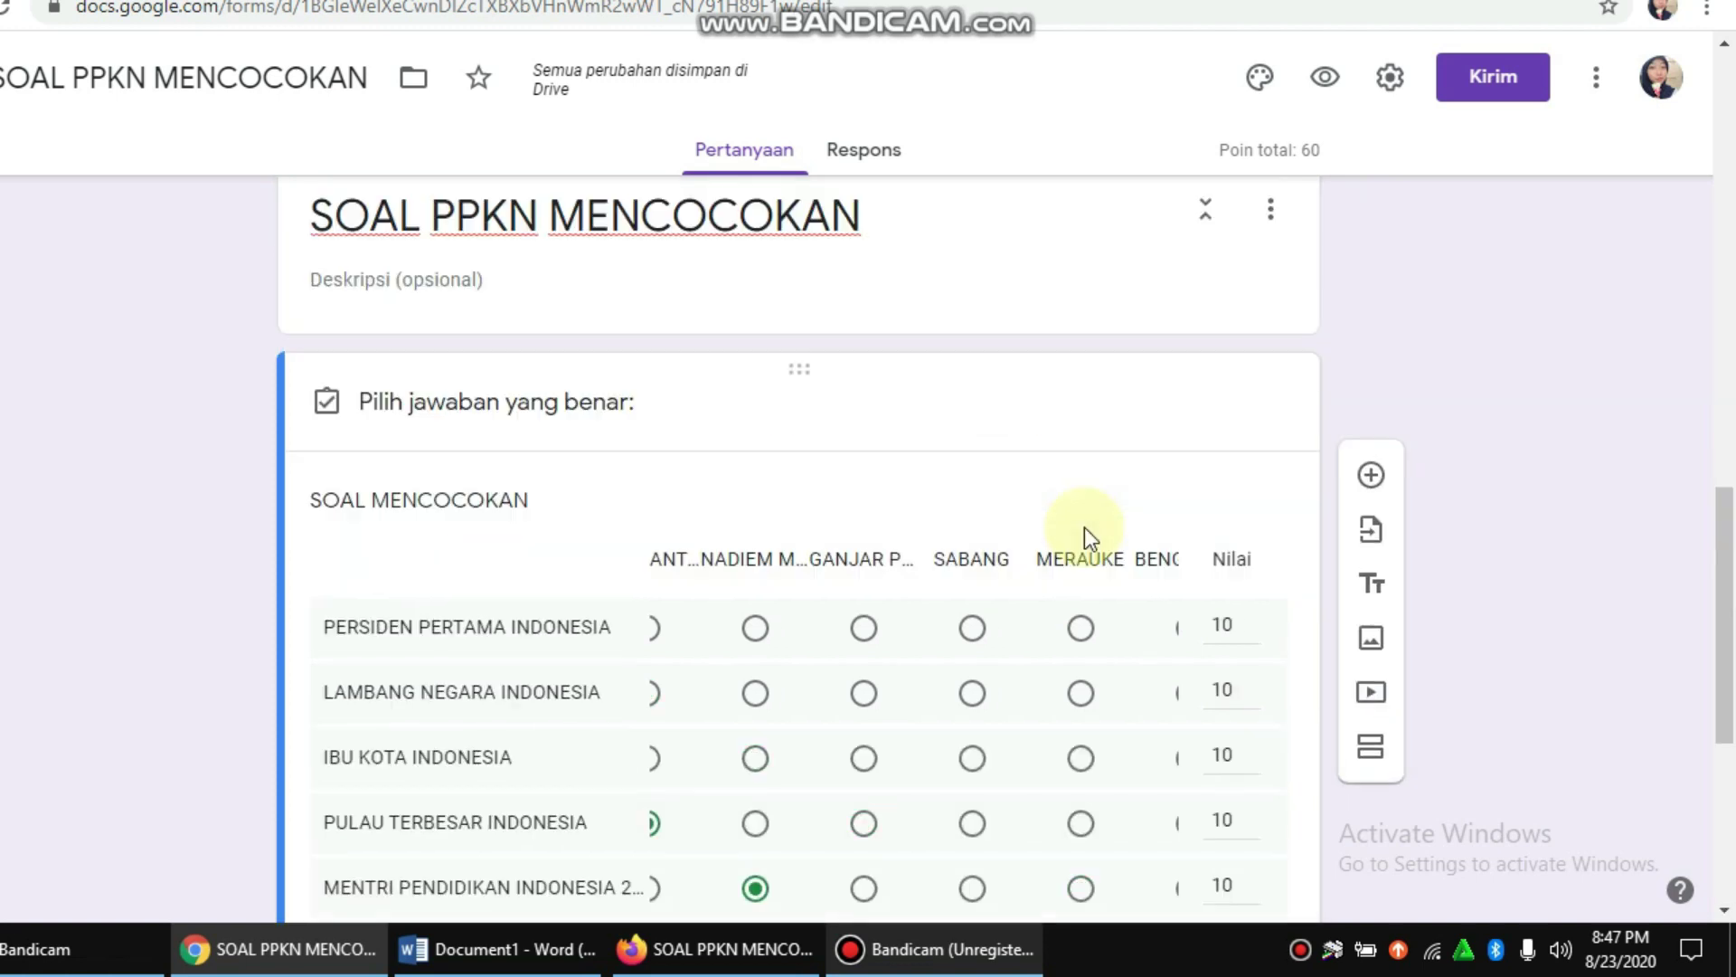
scroll(1089, 530, "down", 4)
scroll(1119, 535, "down", 2)
left_click_drag(1000, 720, 1073, 723)
scroll(1094, 562, "up", 4)
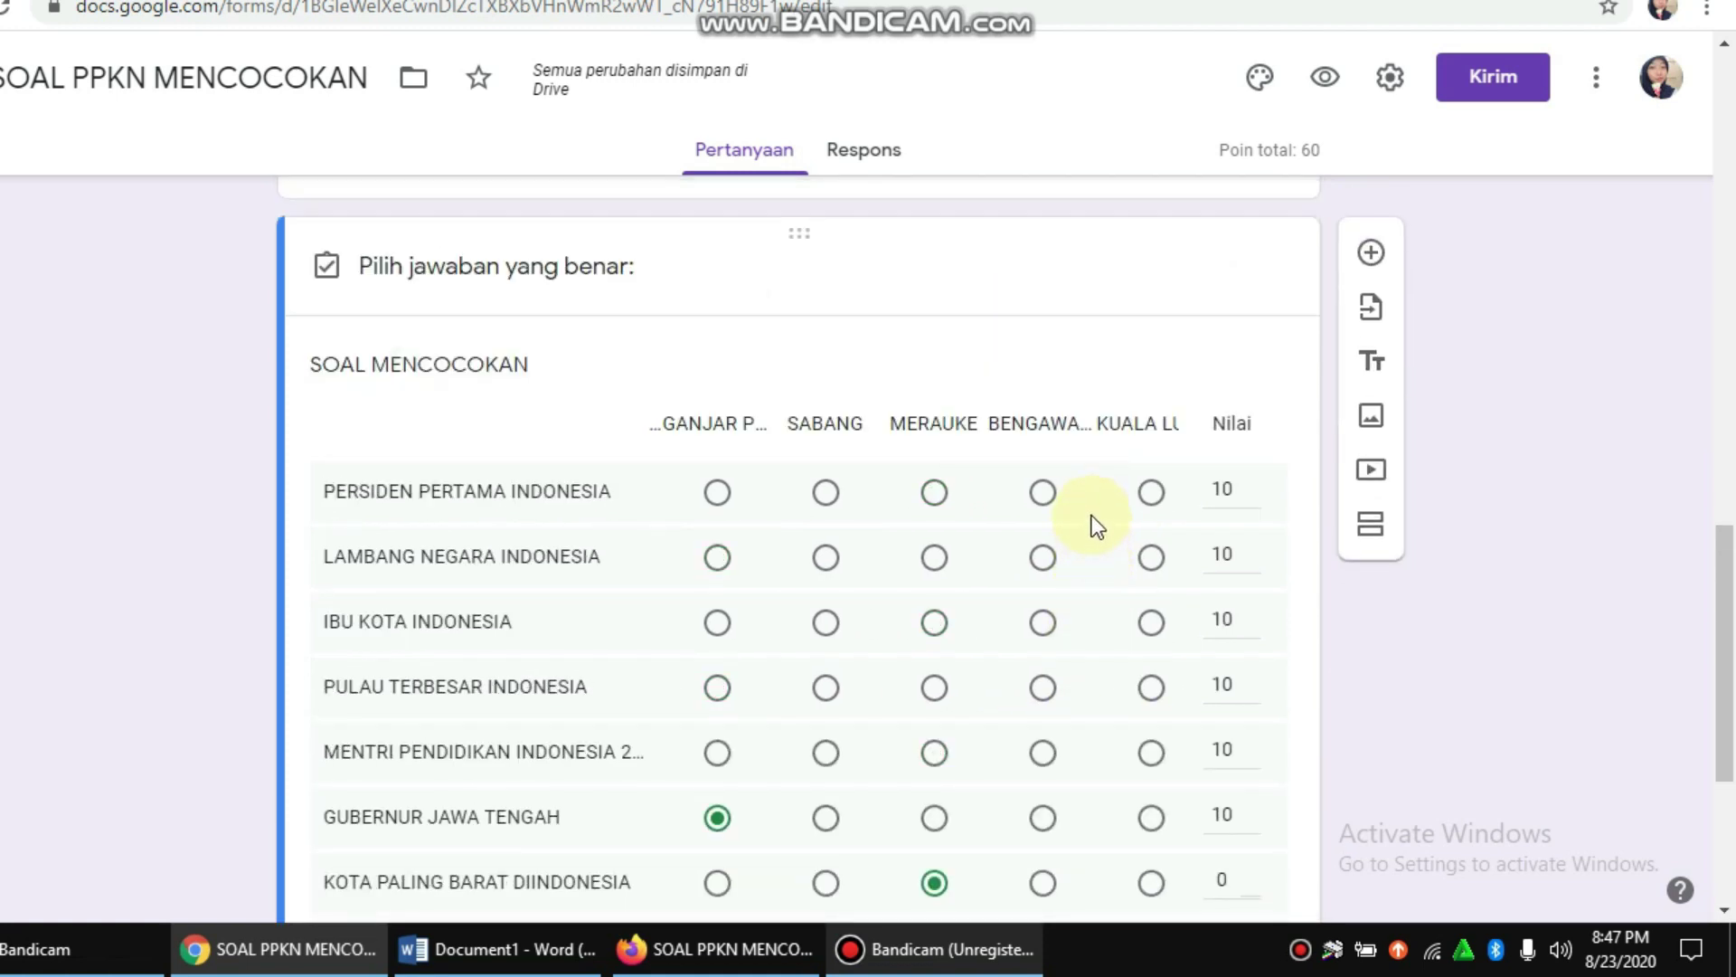
scroll(1093, 520, "down", 3)
Step: Mark SABANG and MERAUKE correct for the westernmost and easternmost city rows, 10 points
left_click(830, 615)
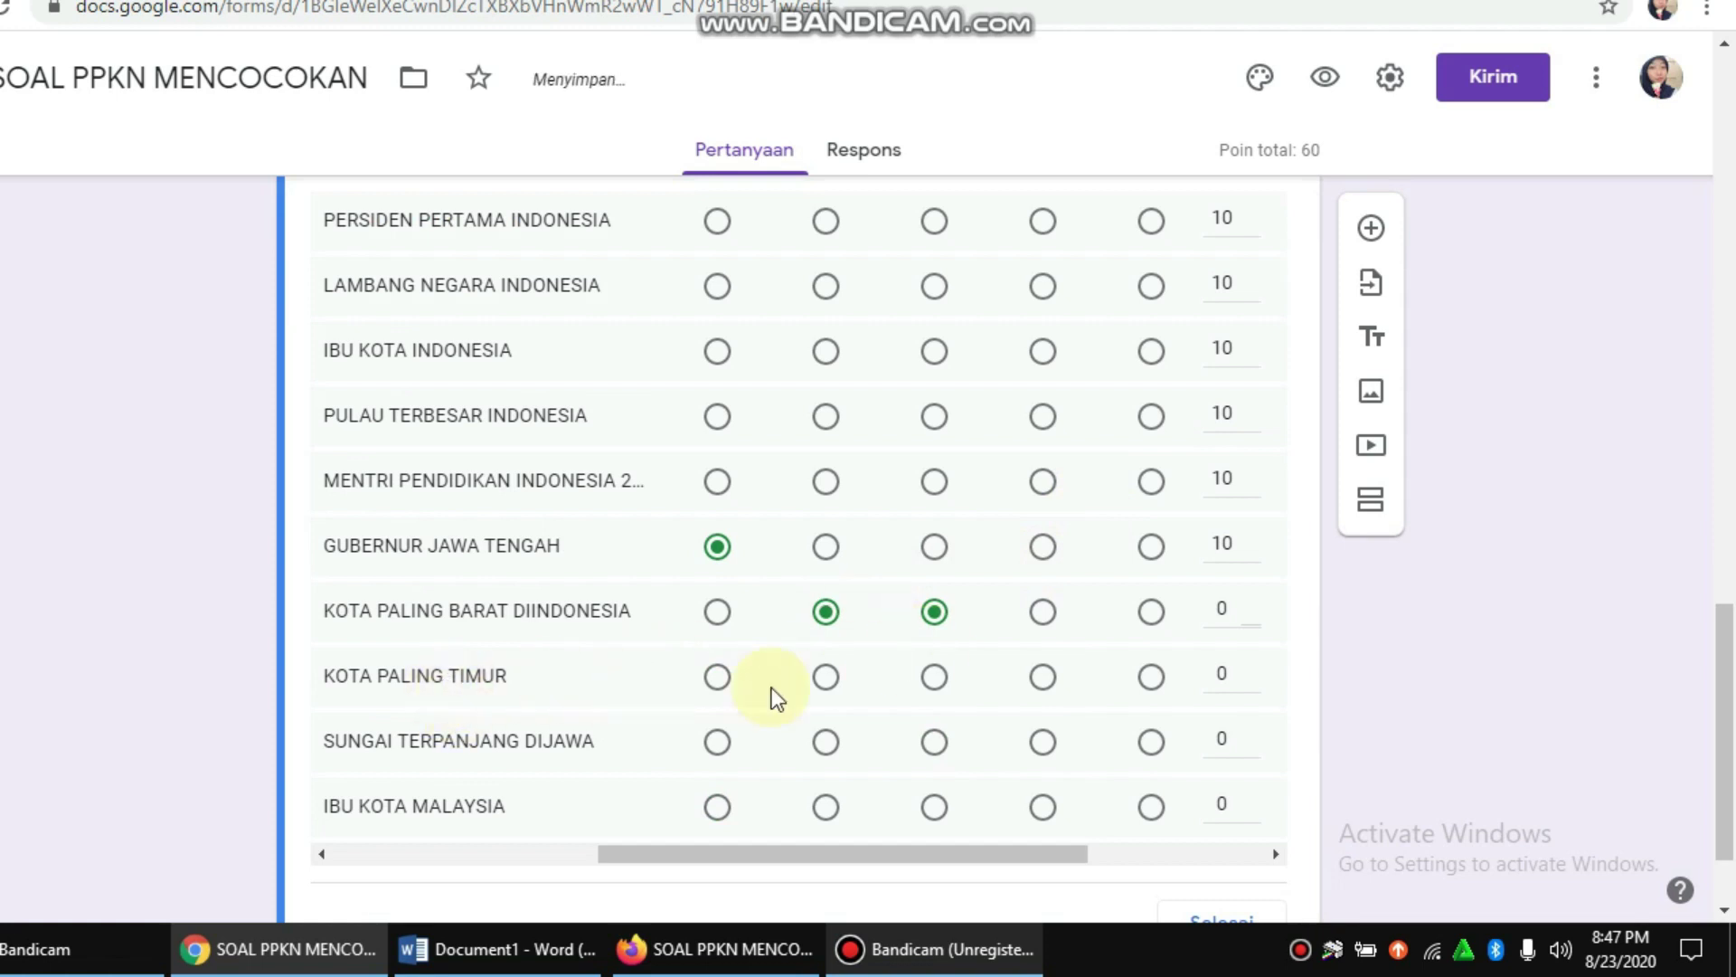
left_click(935, 680)
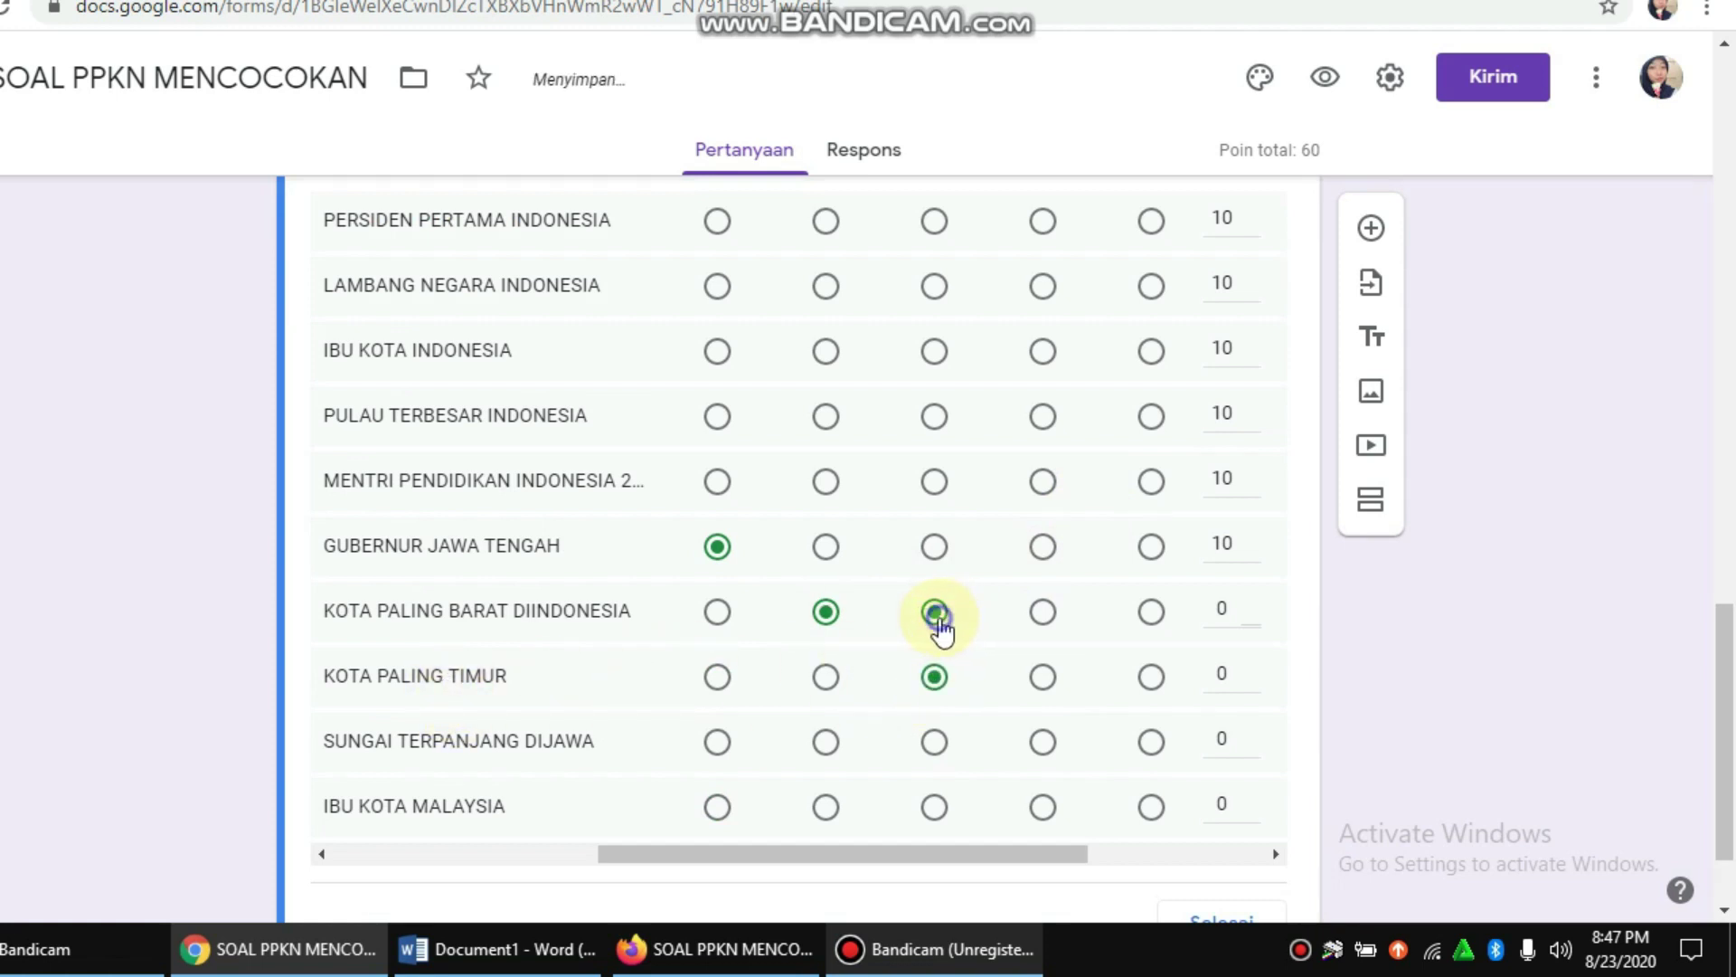
left_click_drag(1236, 611, 1218, 590)
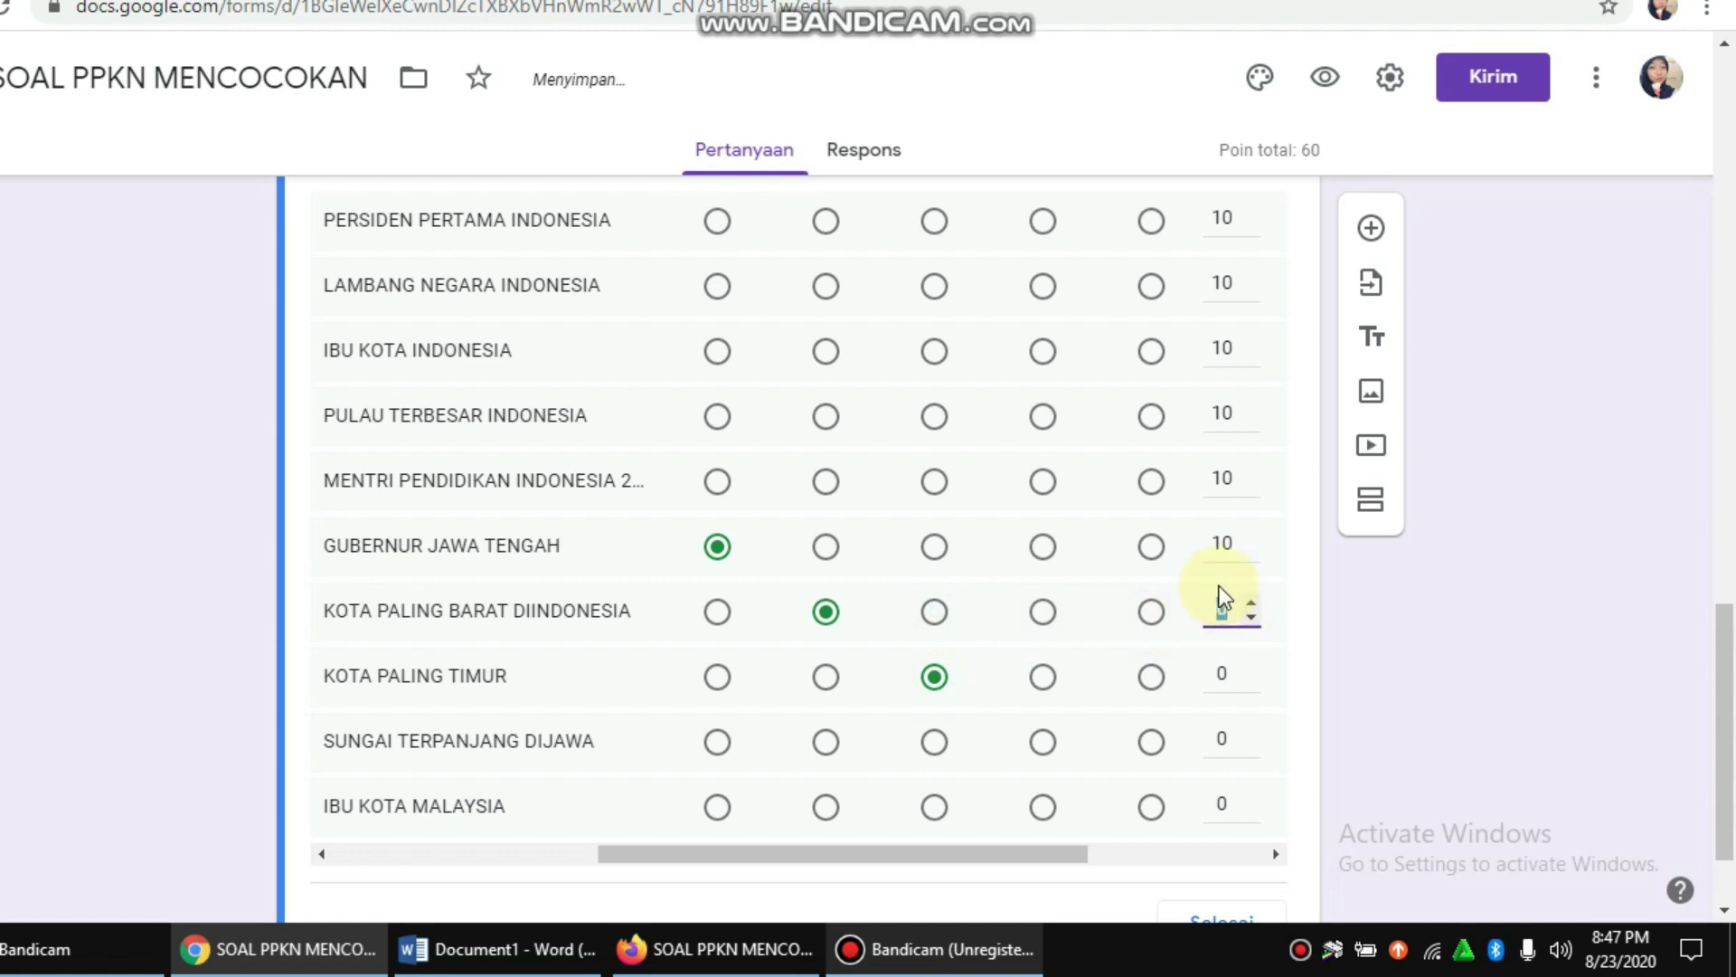
type("10")
left_click_drag(1214, 700, 1221, 671)
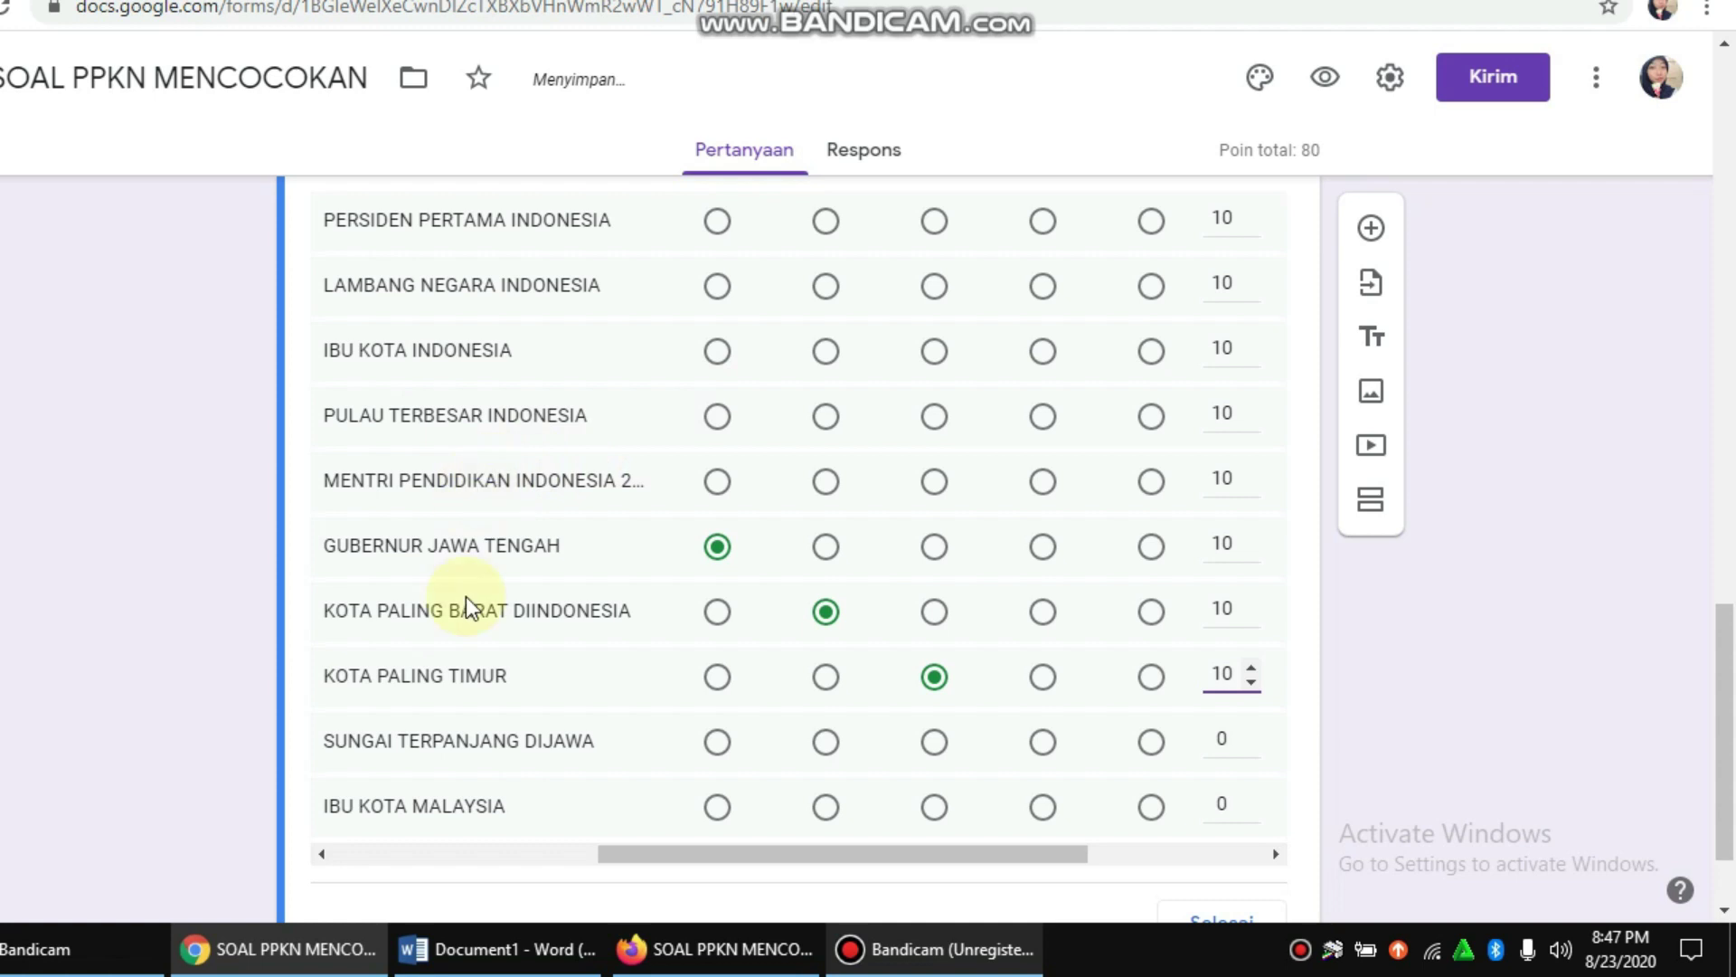
scroll(1062, 557, "up", 3)
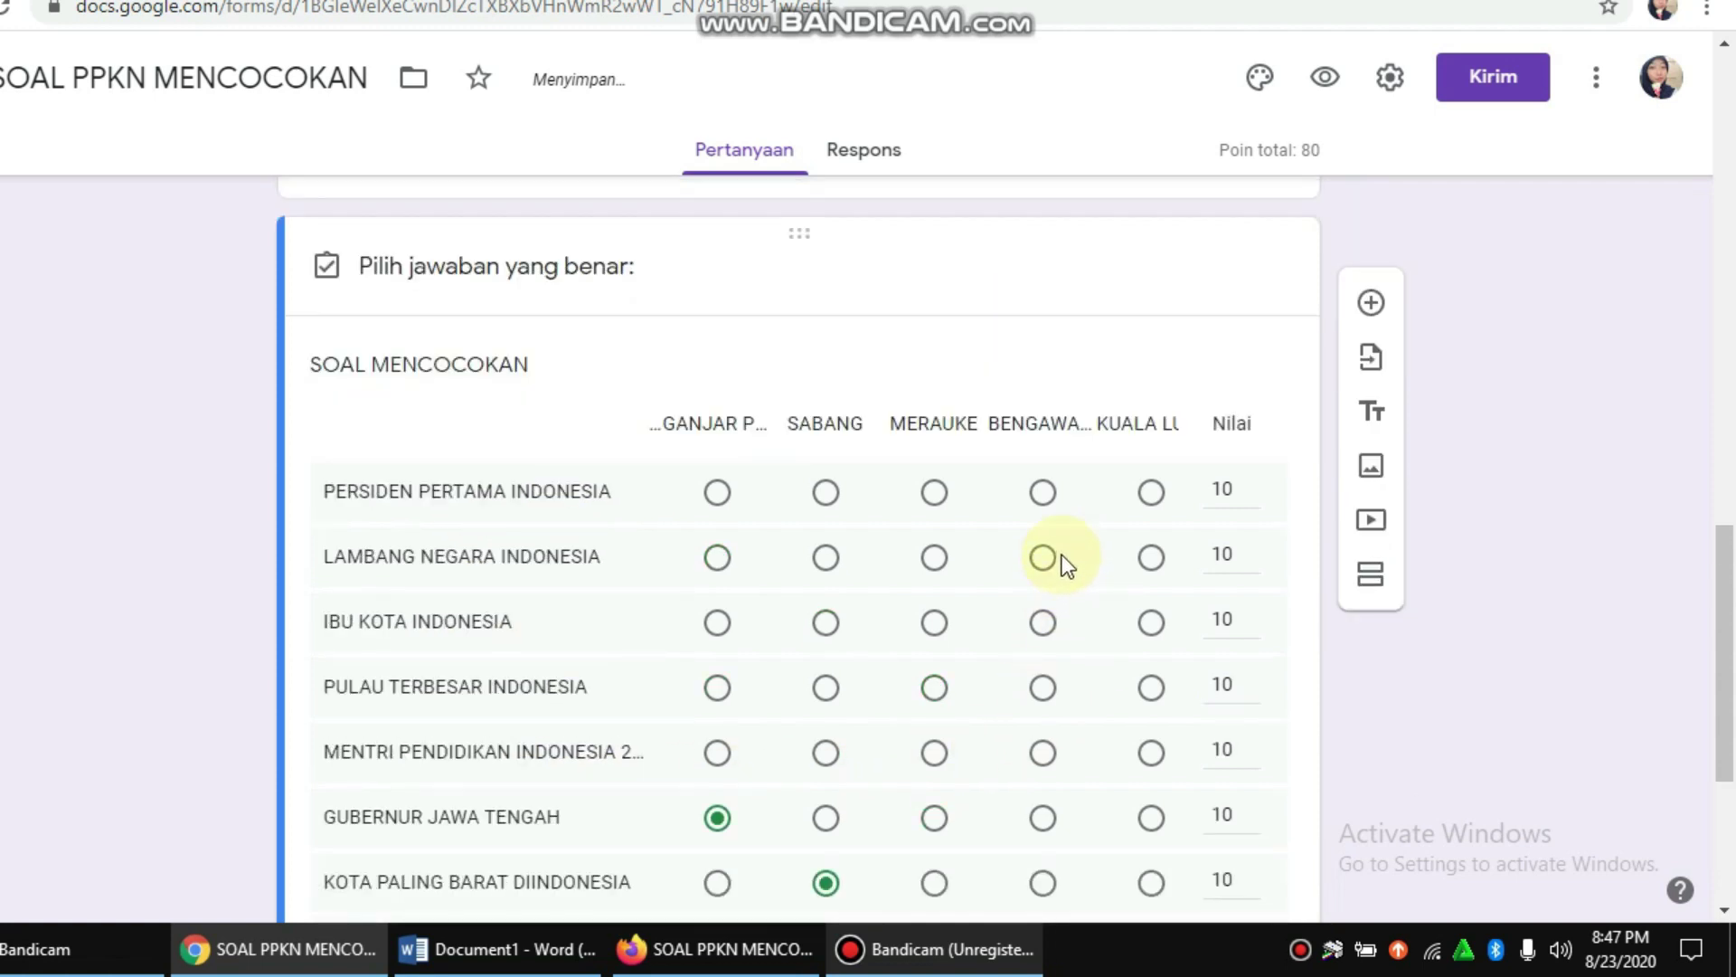
scroll(1049, 556, "down", 4)
Step: Key the SUNGAI TERPANJANG DIJAWA answer and set 10 points, then the IBU KOTA MALAYSIA points
left_click(1054, 620)
left_click(1211, 604)
type("10")
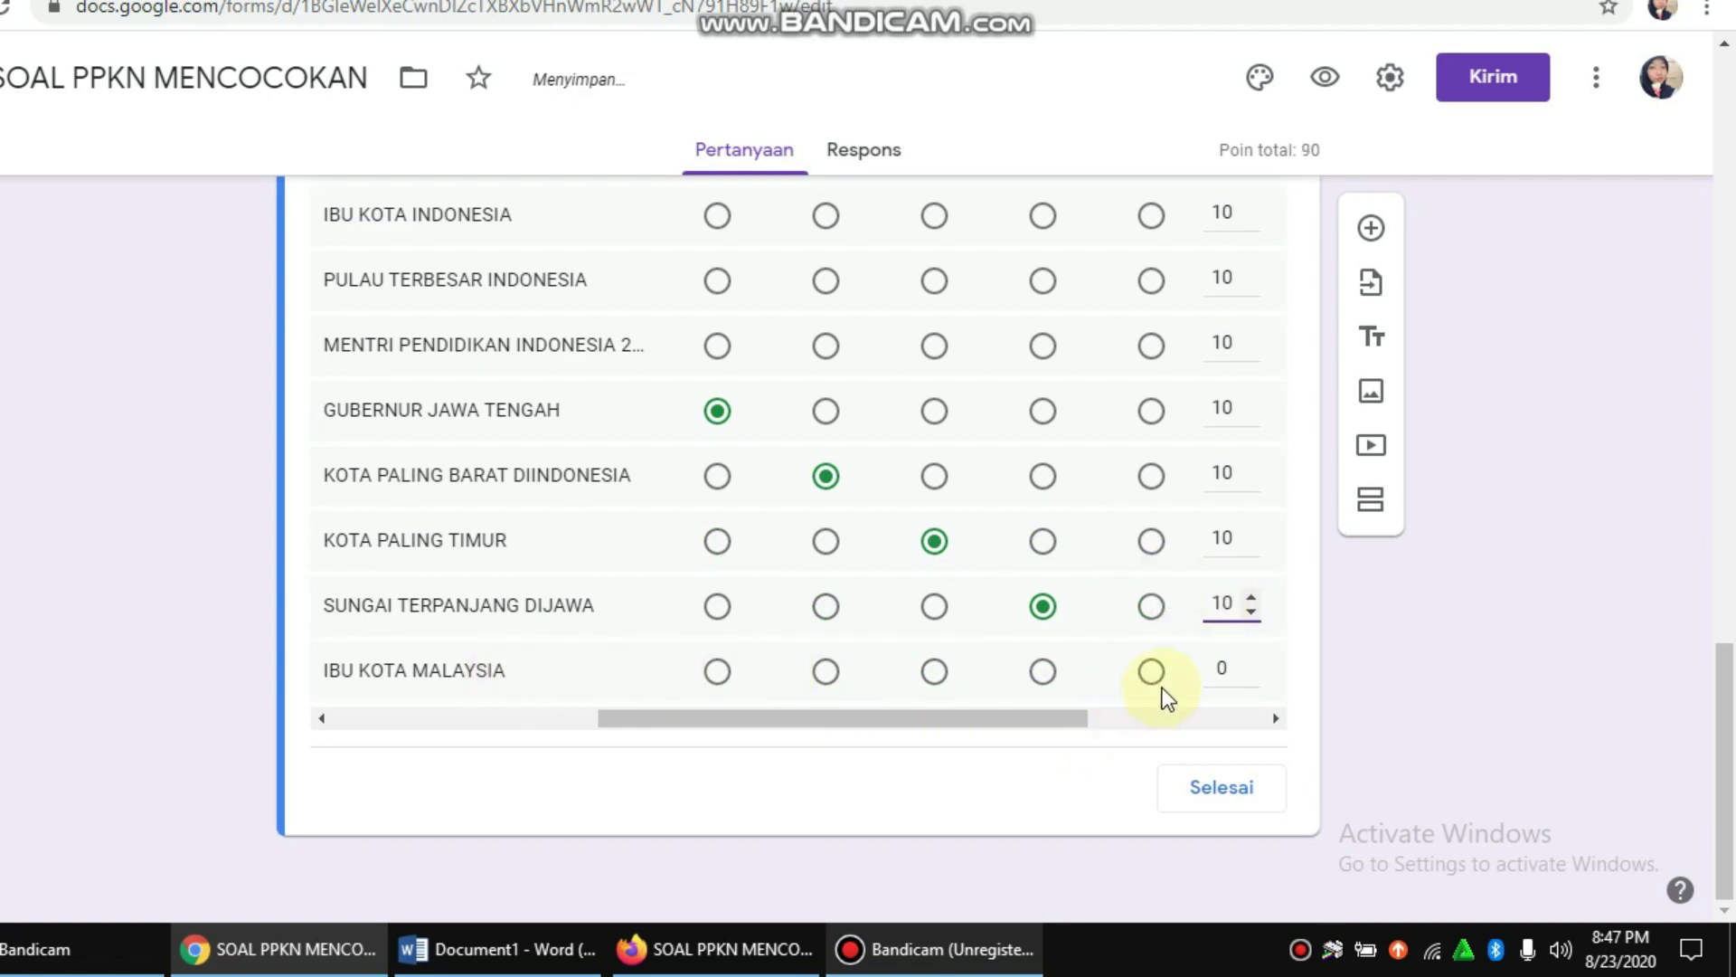
scroll(1167, 673, "up", 6)
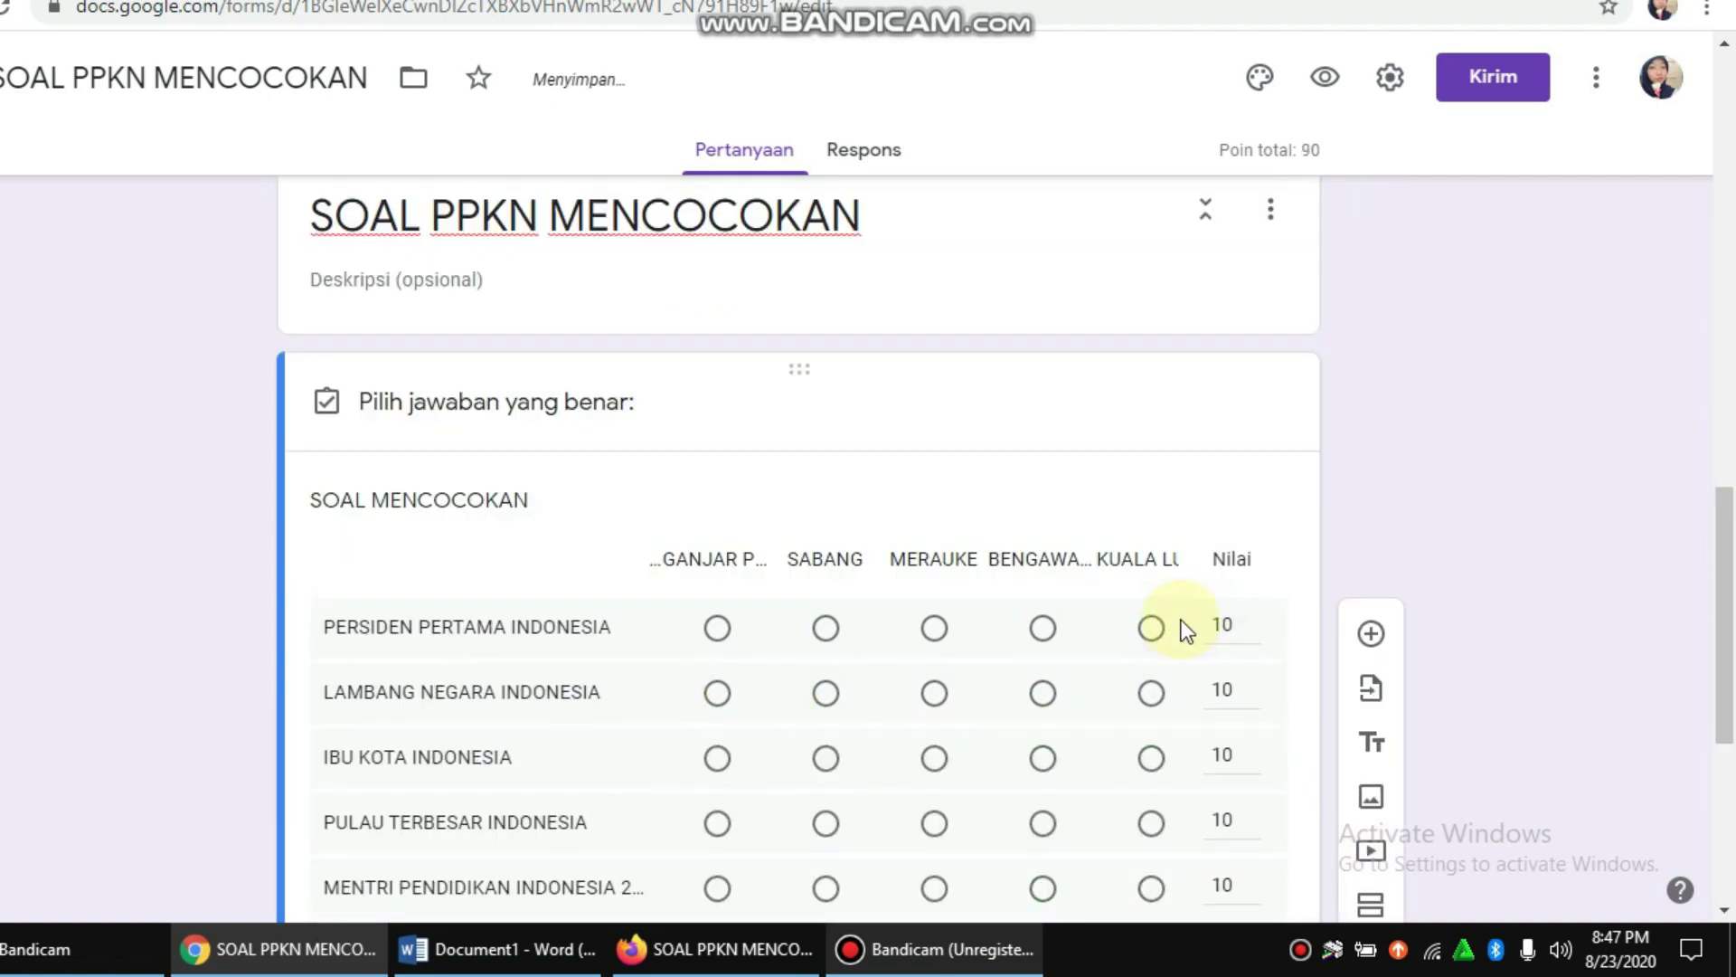
scroll(1187, 627, "down", 6)
double_click(1217, 668)
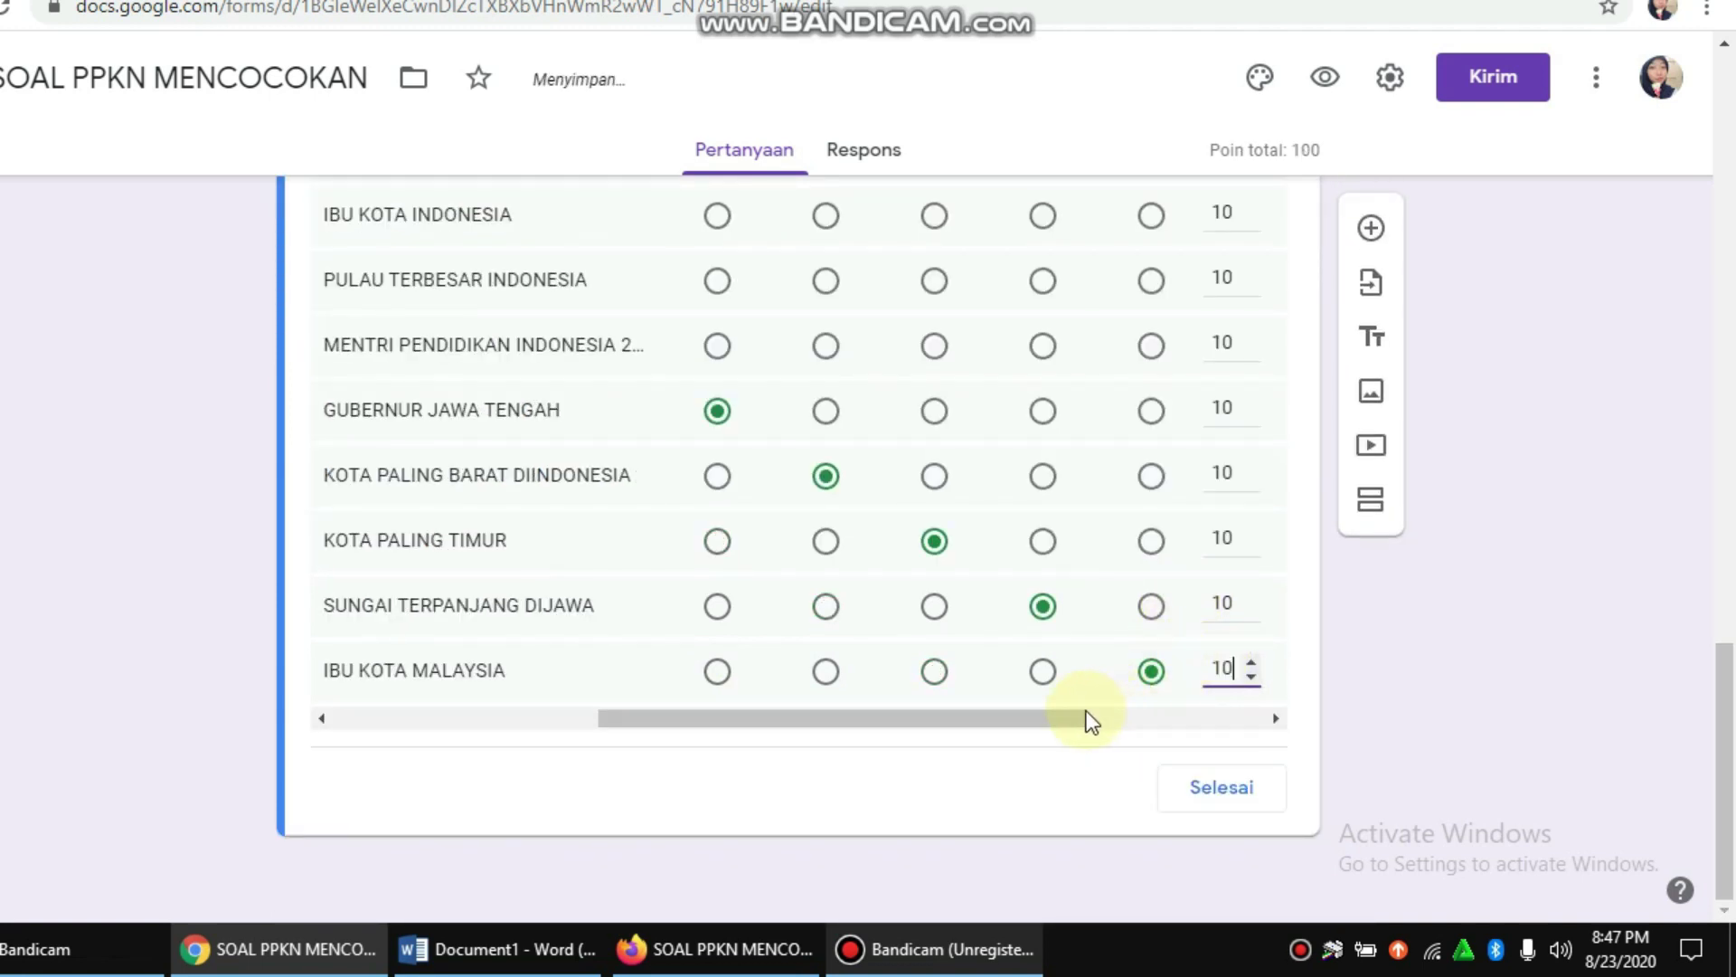
left_click_drag(882, 710, 1233, 729)
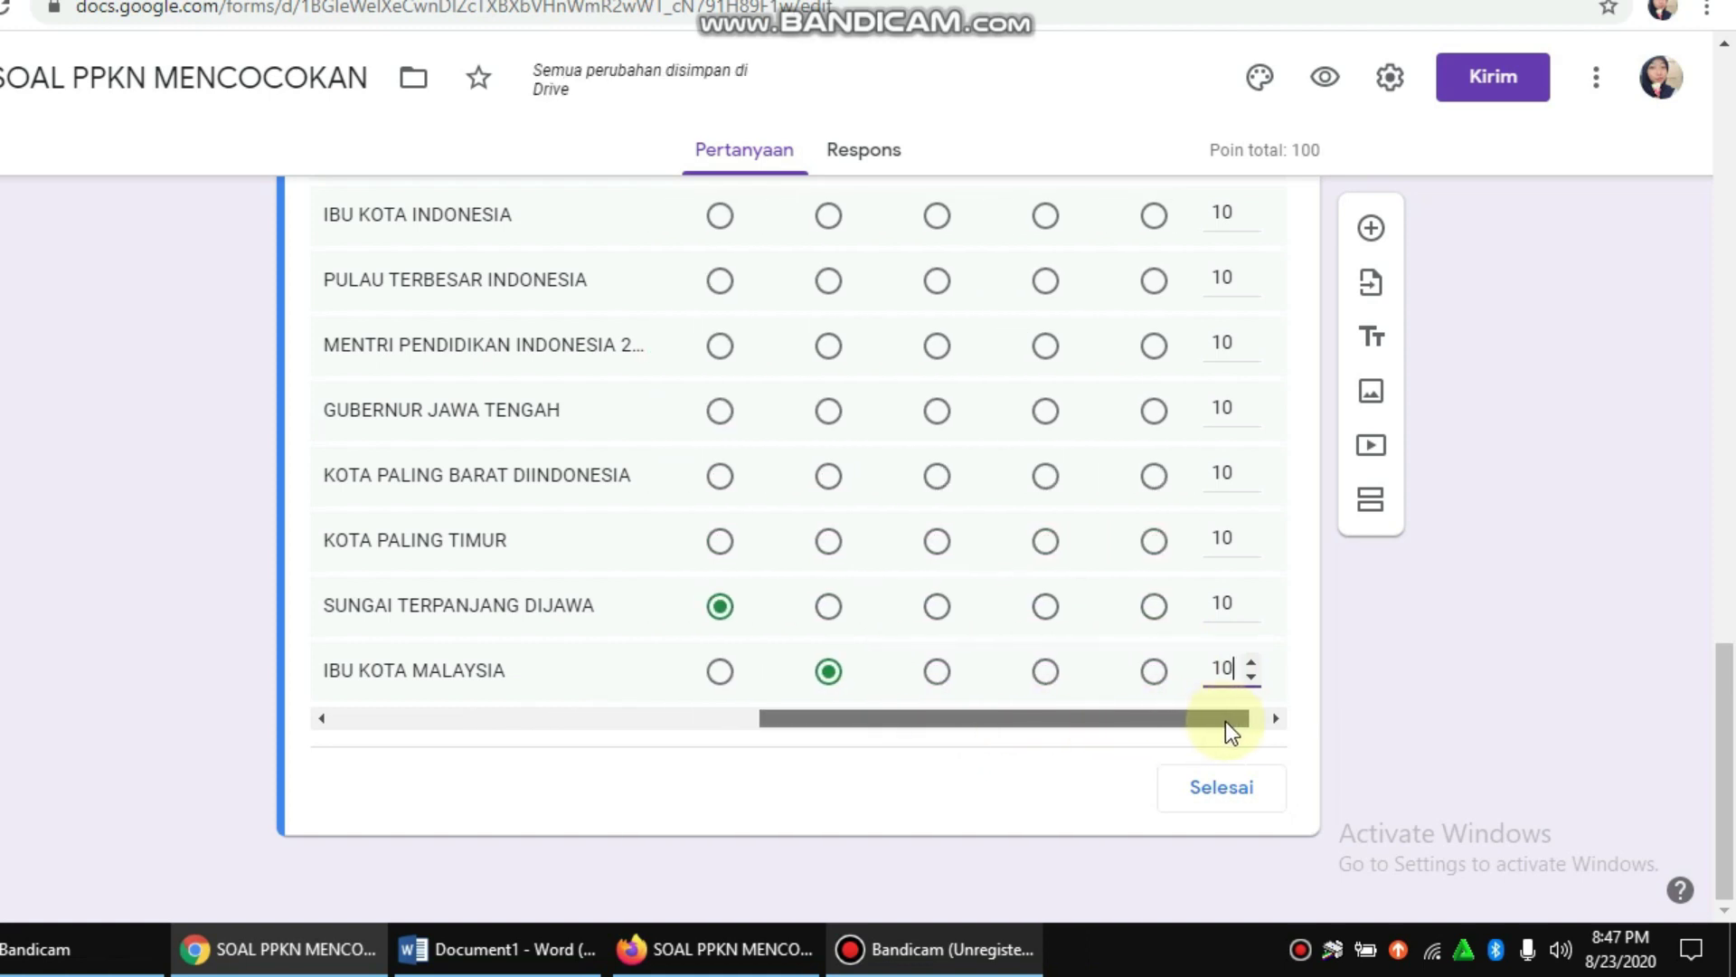
scroll(1117, 452, "up", 7)
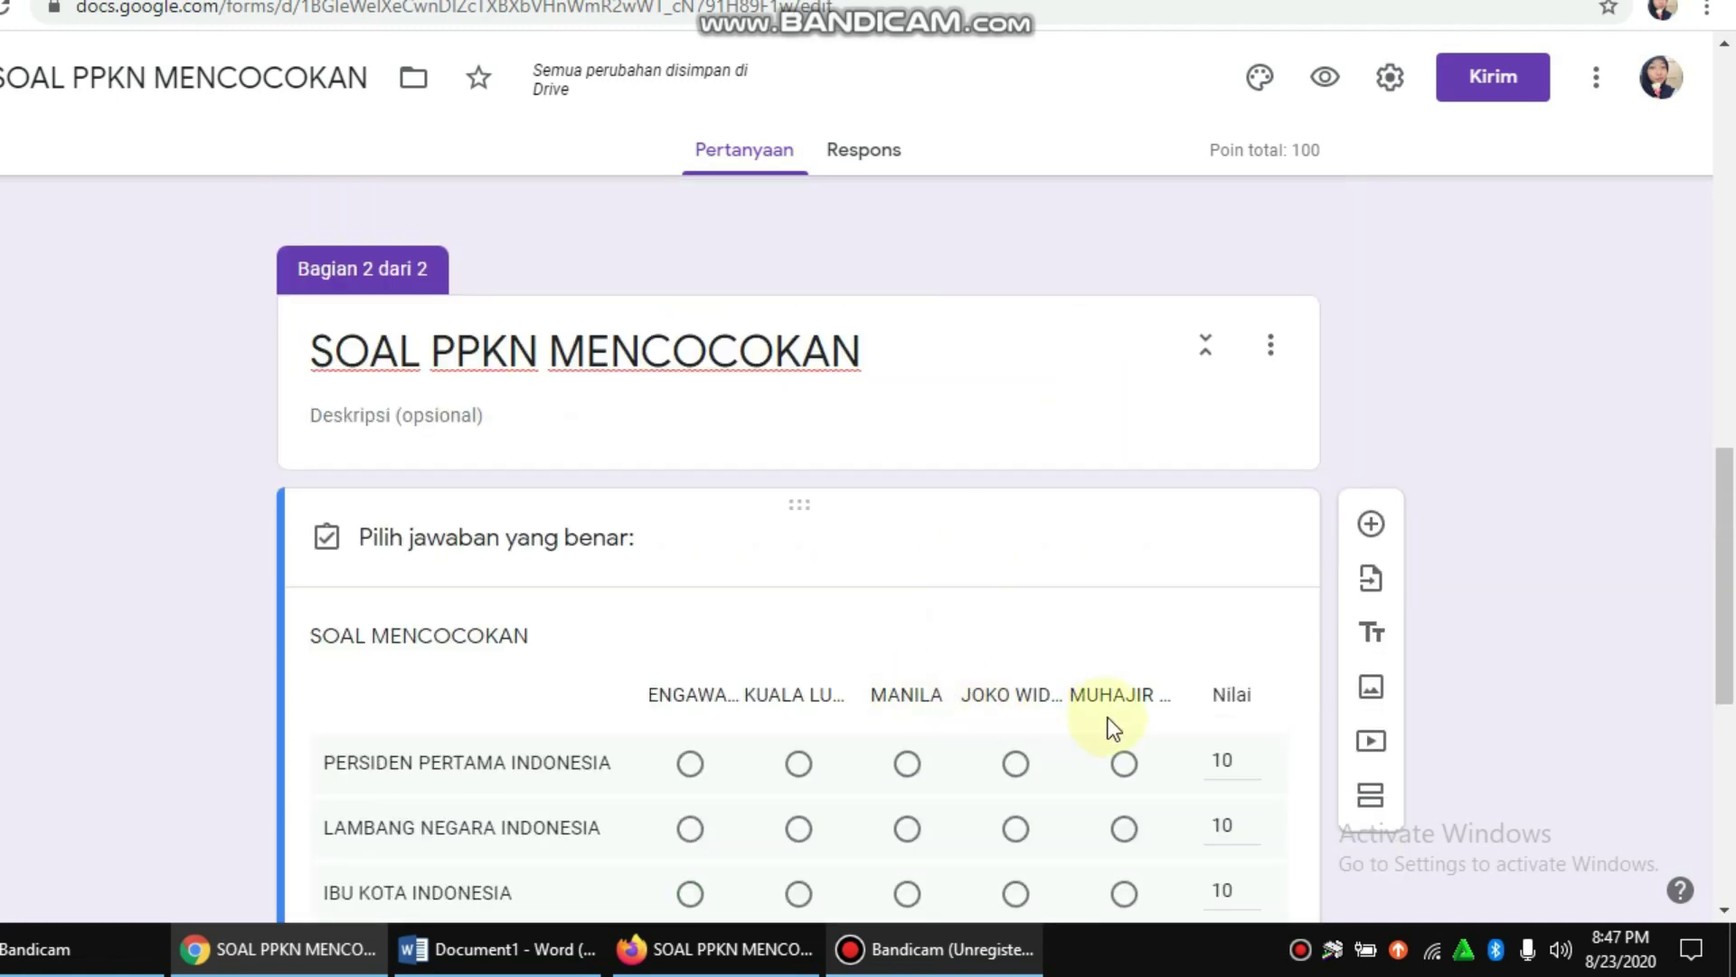
scroll(1140, 696, "down", 7)
left_click_drag(1136, 719, 558, 710)
scroll(969, 523, "up", 3)
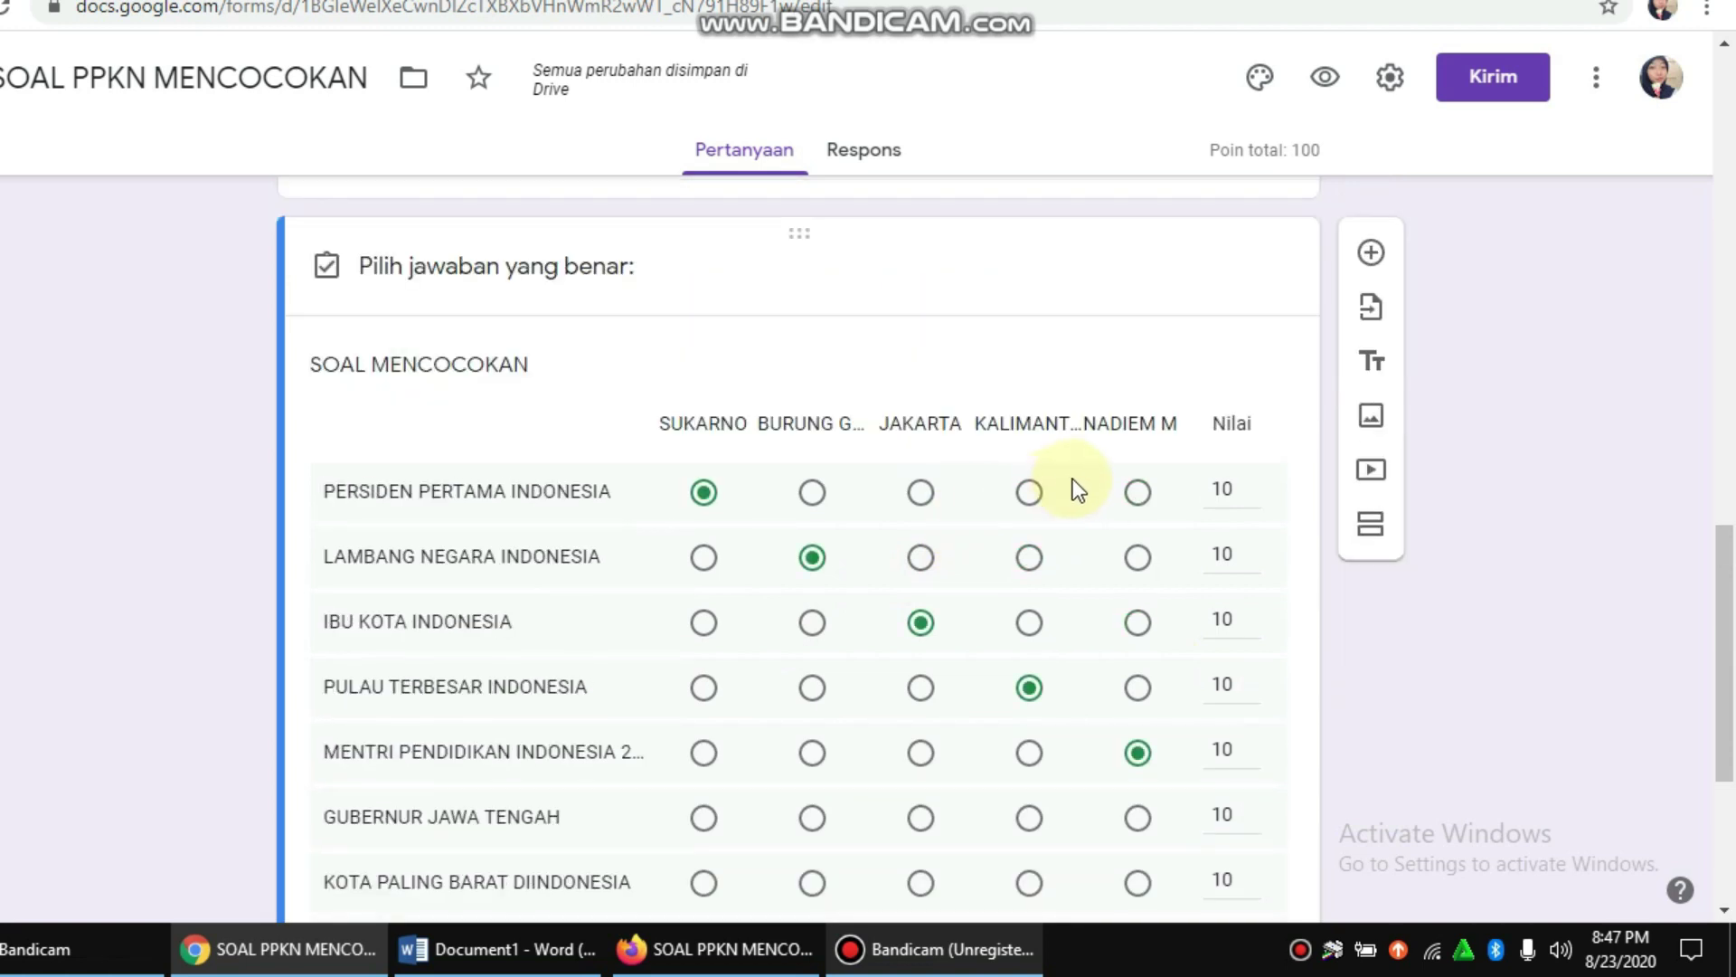
scroll(1134, 487, "down", 3)
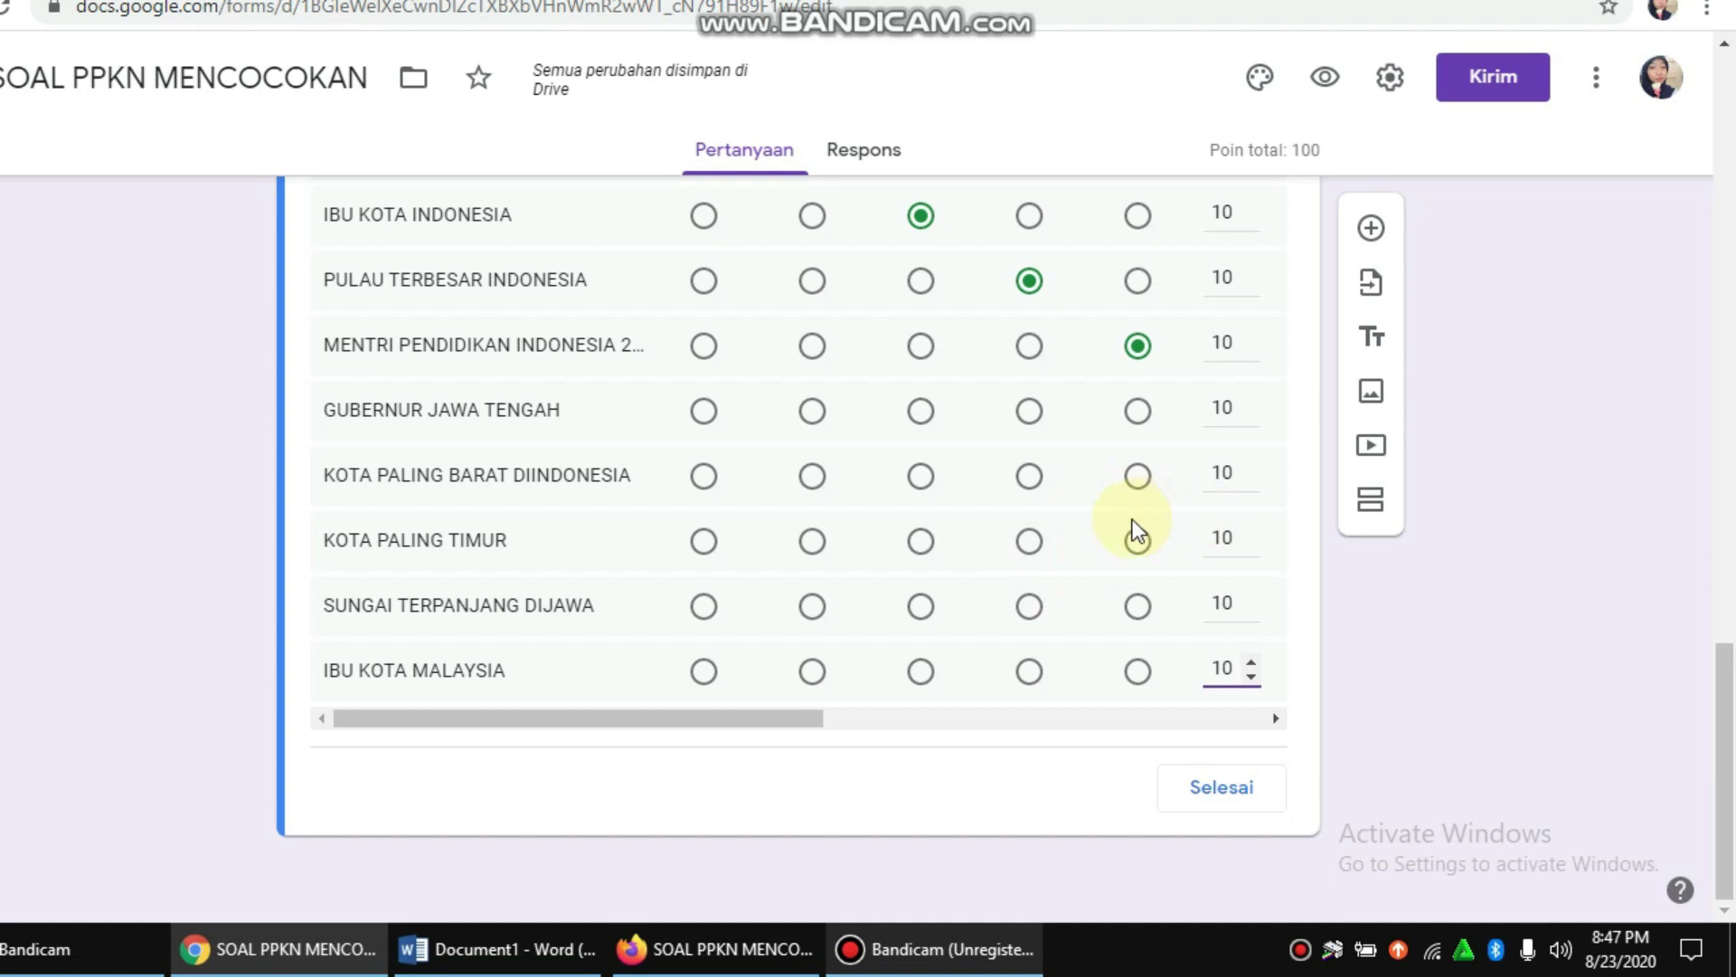
scroll(1022, 495, "up", 3)
scroll(1076, 474, "down", 2)
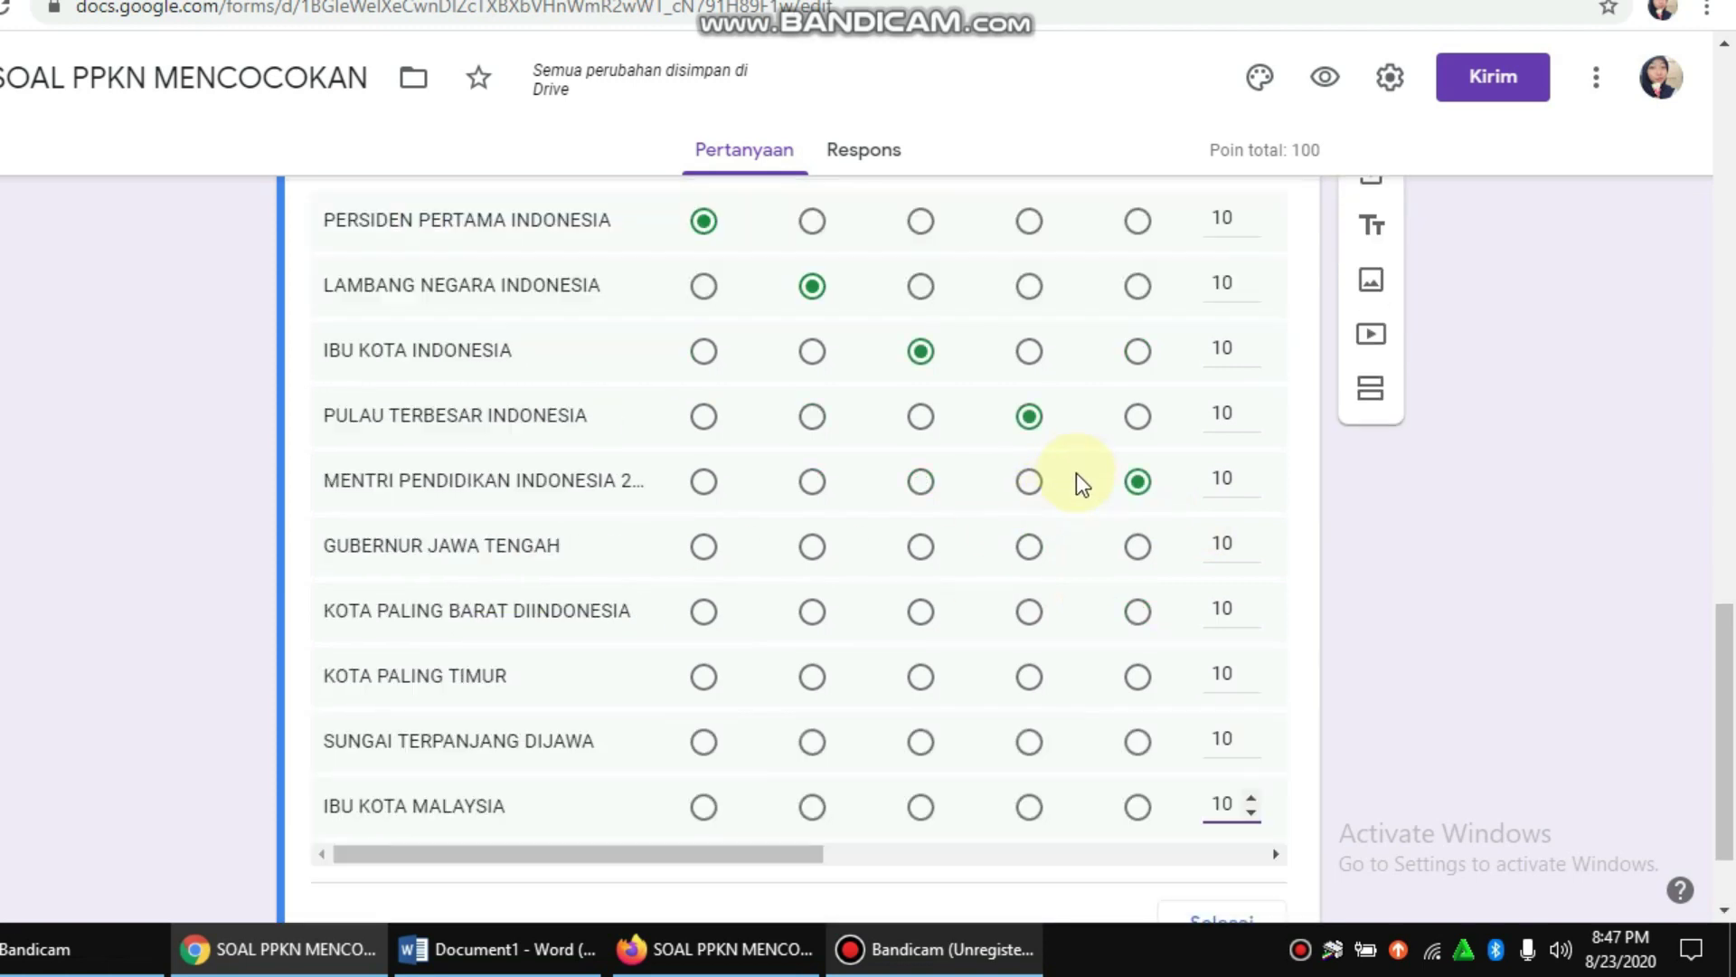
left_click_drag(696, 854, 624, 814)
scroll(1221, 480, "down", 2)
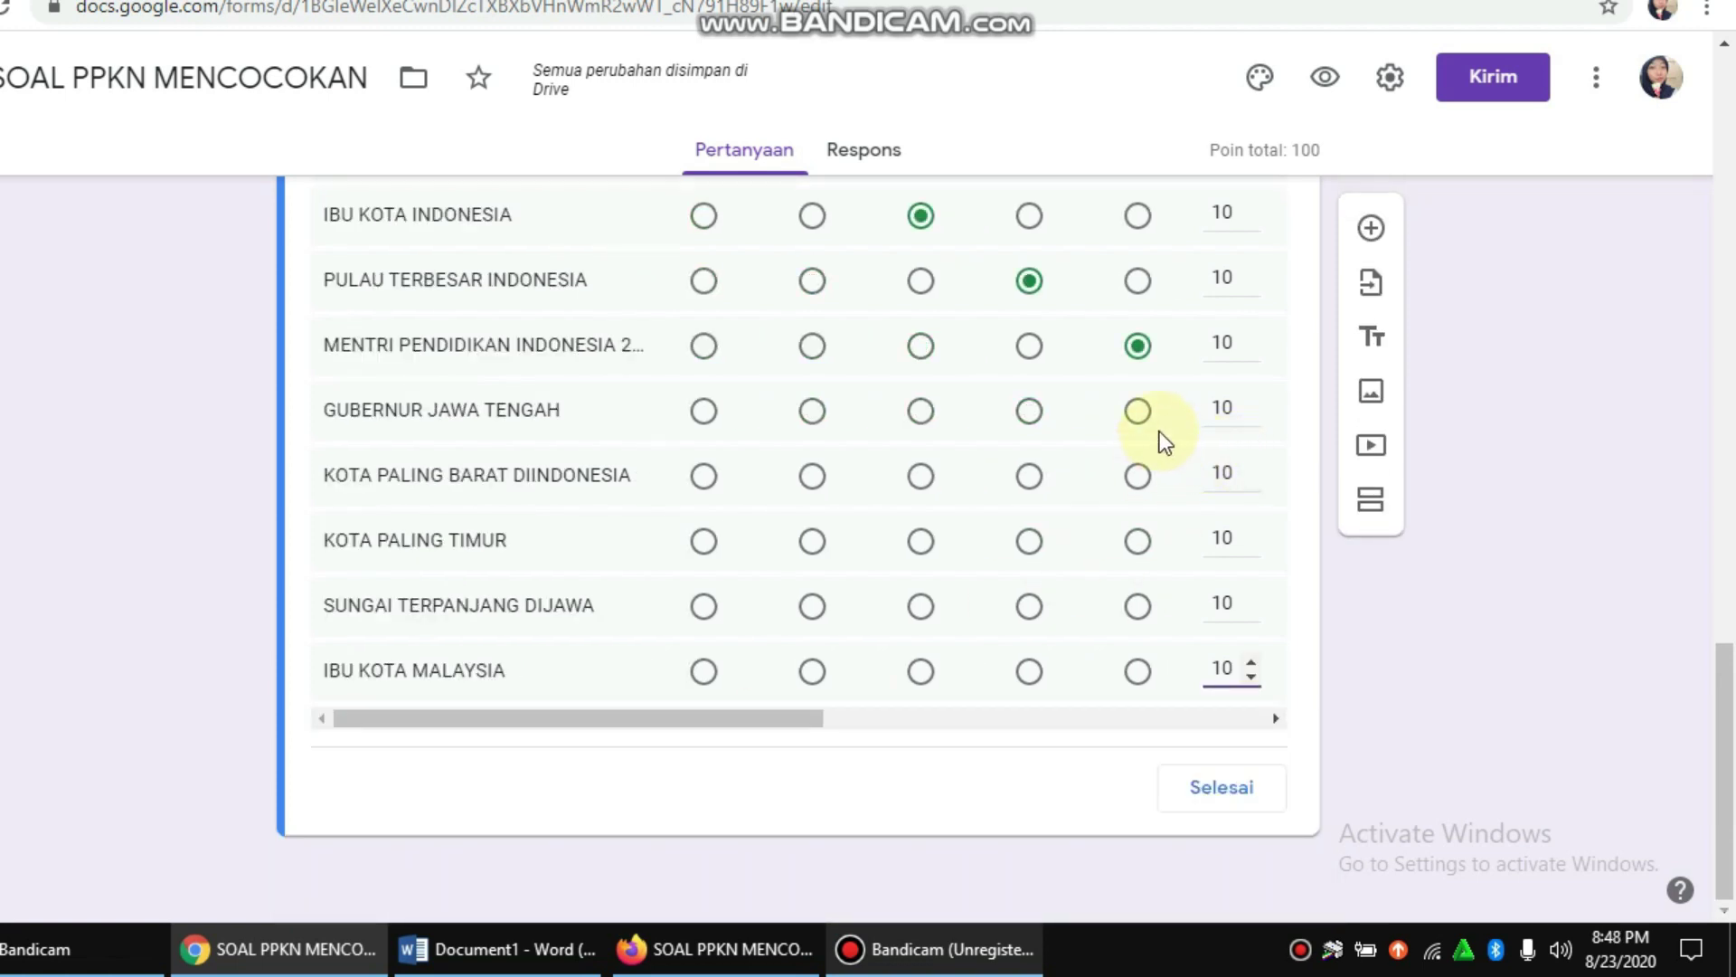
left_click(1223, 787)
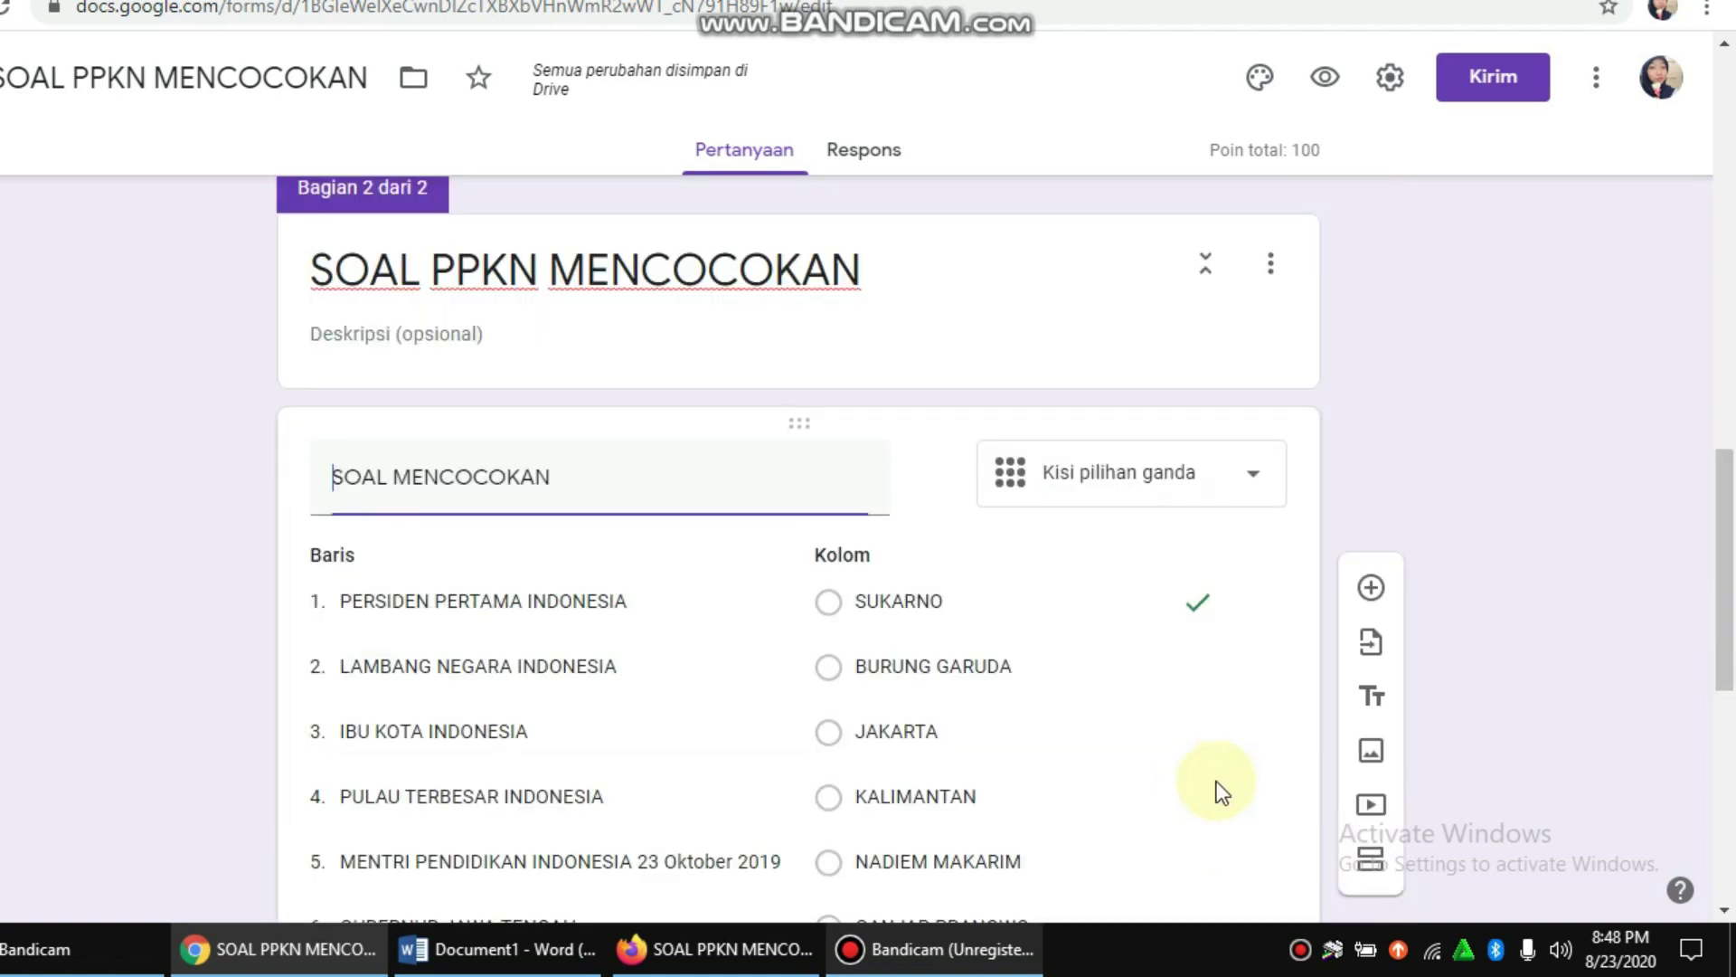
scroll(1194, 550, "down", 5)
scroll(1140, 489, "down", 4)
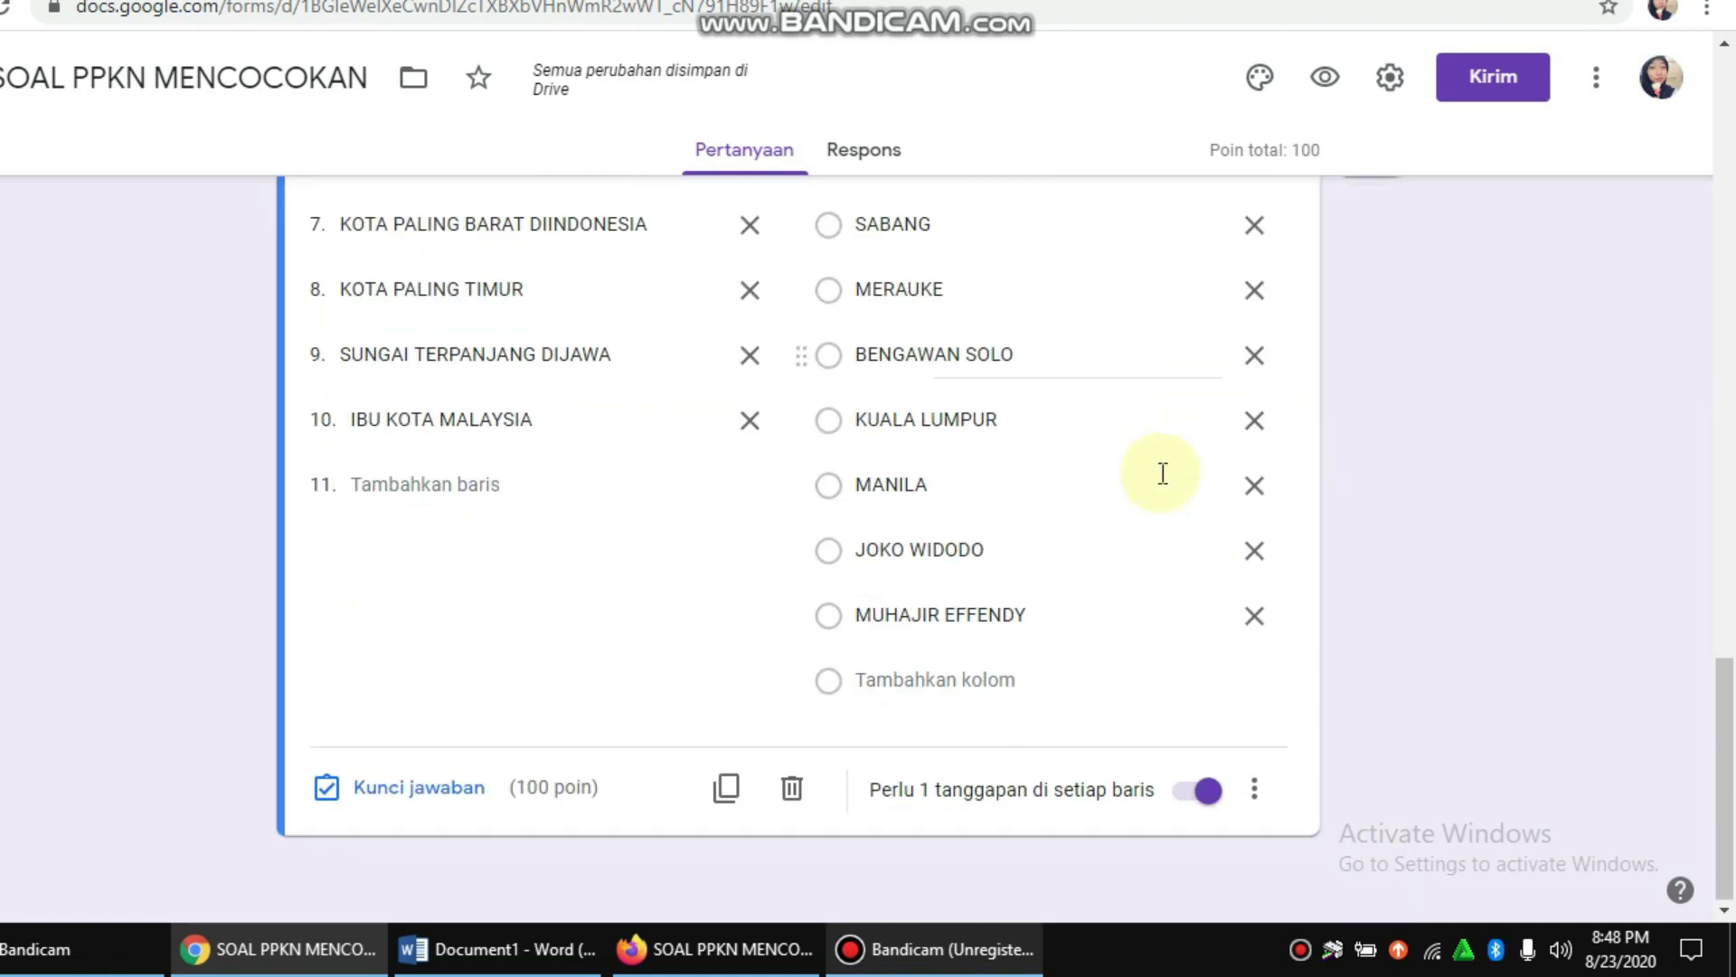
scroll(1130, 638, "up", 15)
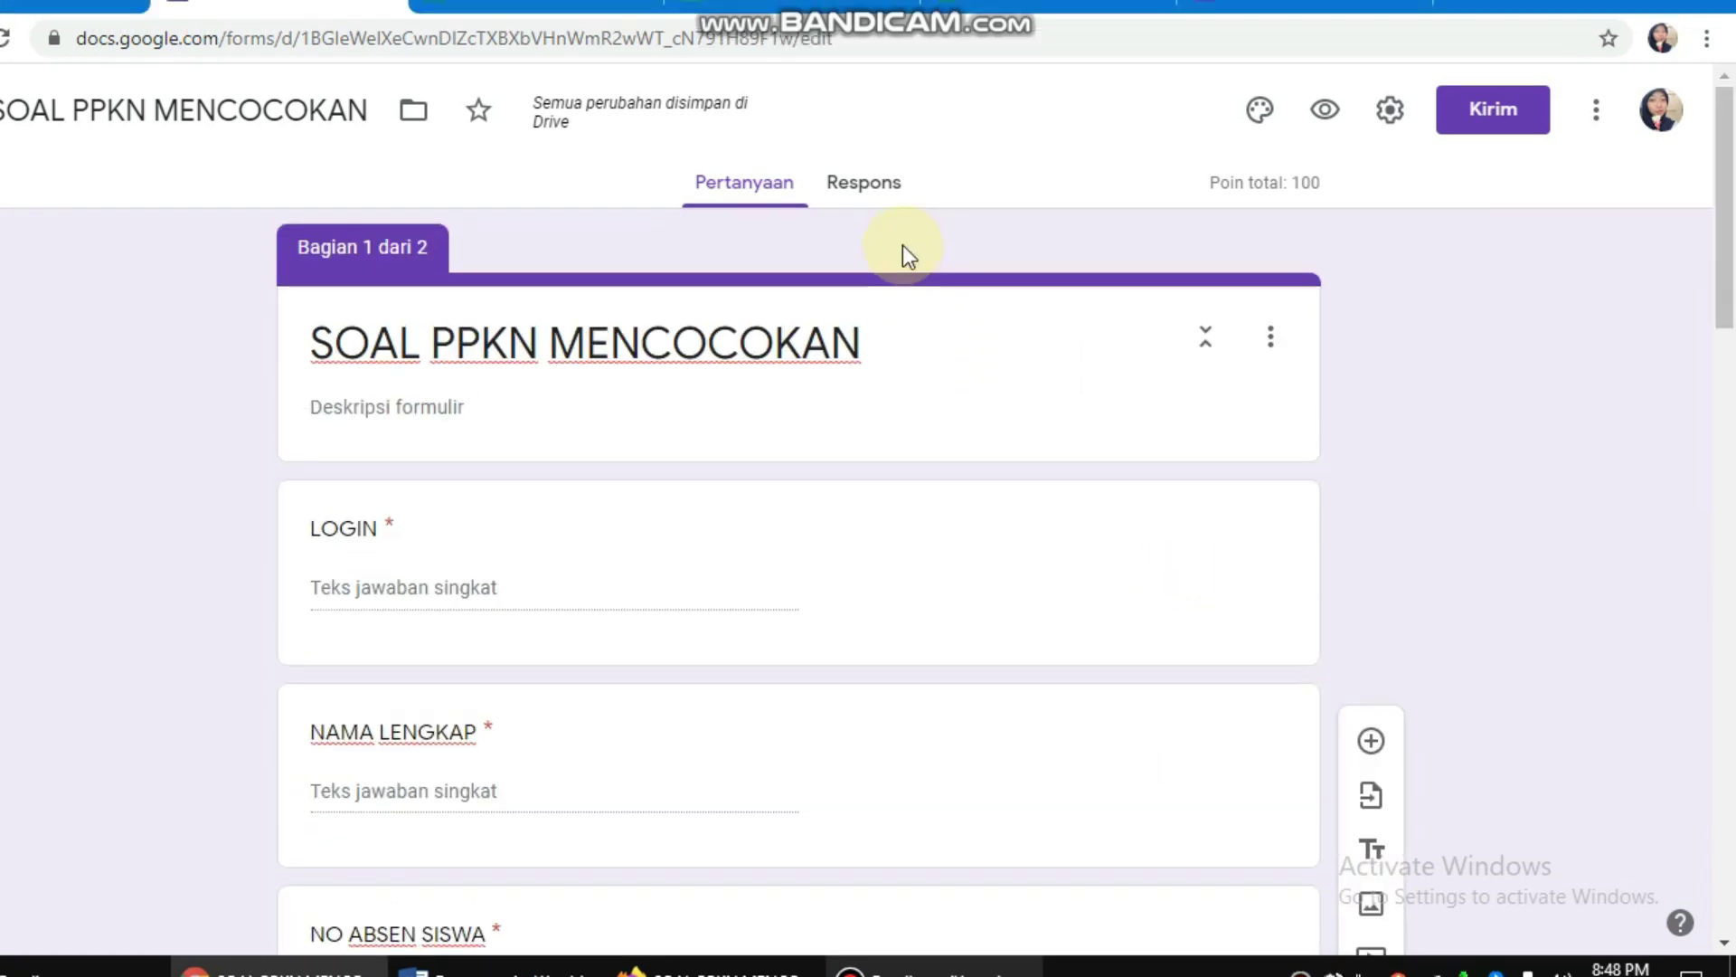
Step: Open the quiz preview and enter a login, the student's name and roll number 3
left_click(1325, 112)
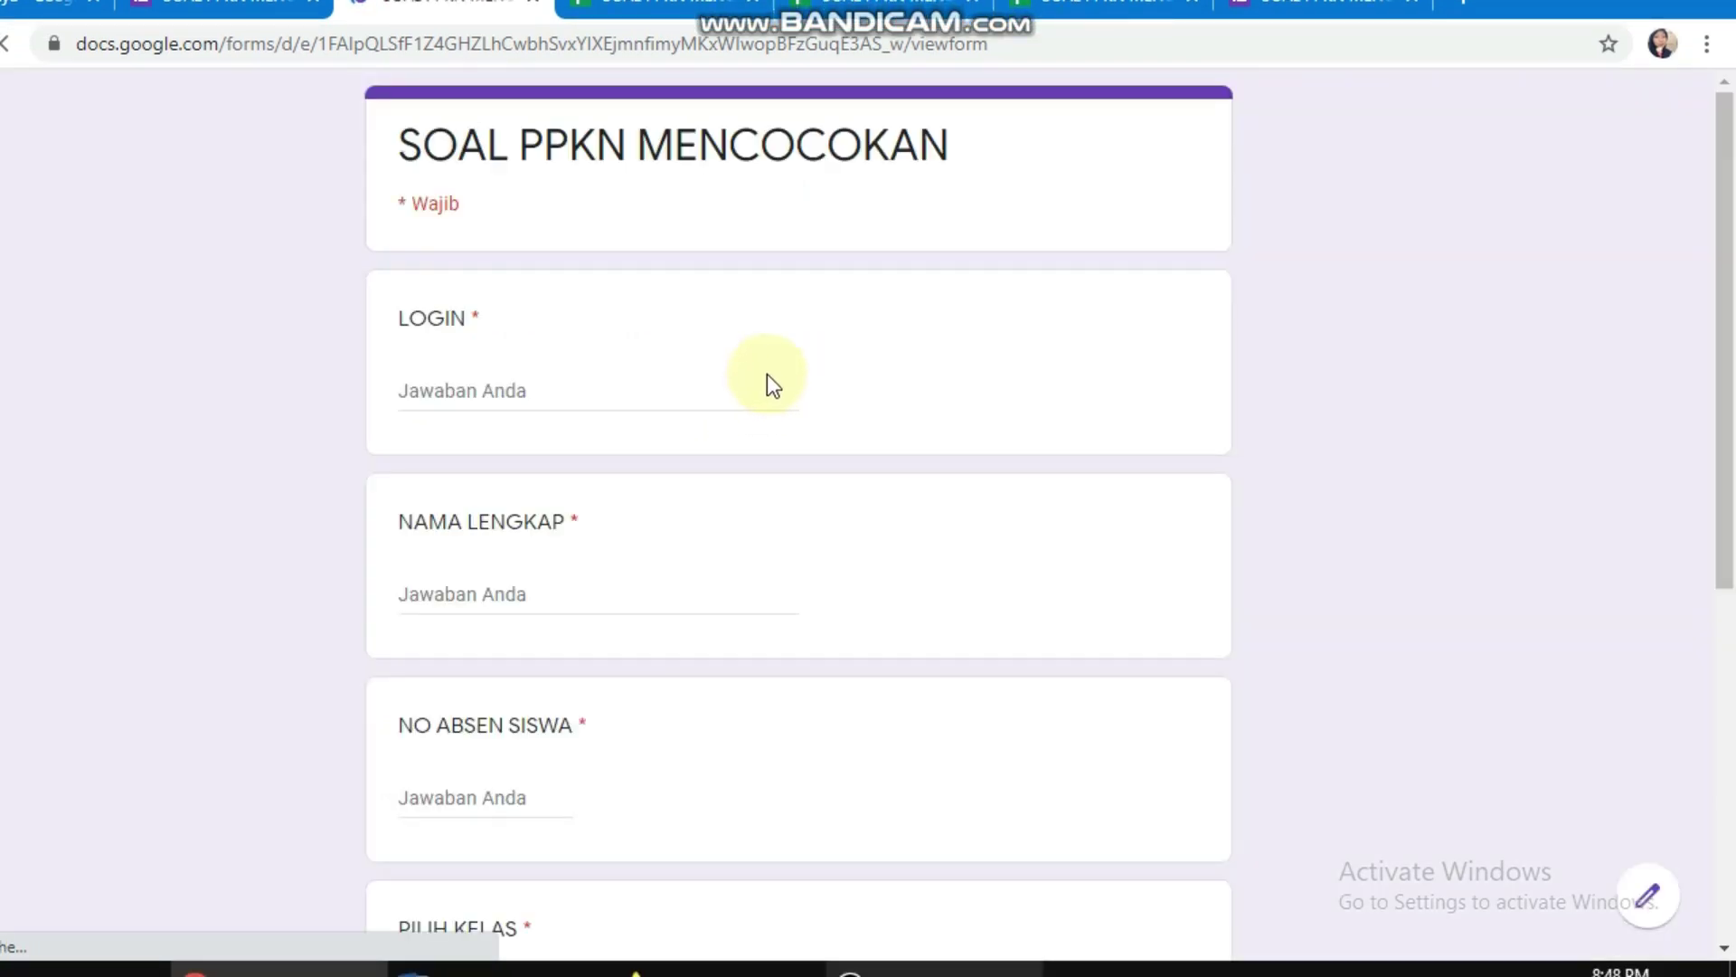
left_click(552, 386)
type("123456")
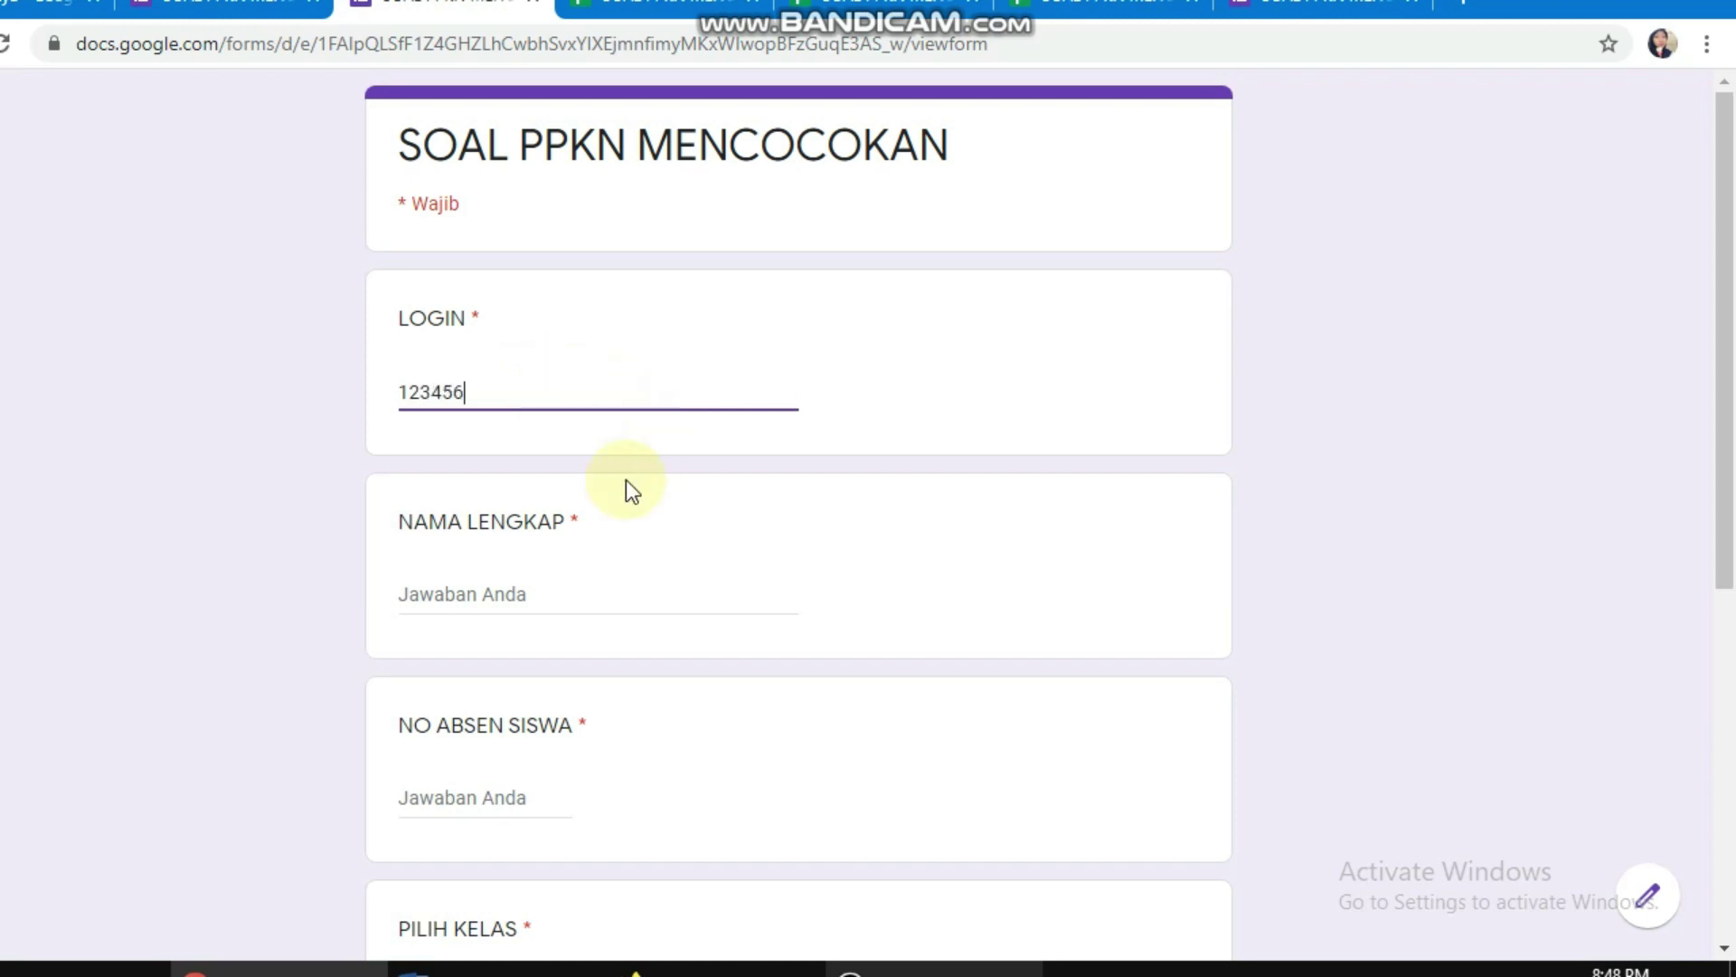
left_click(493, 592)
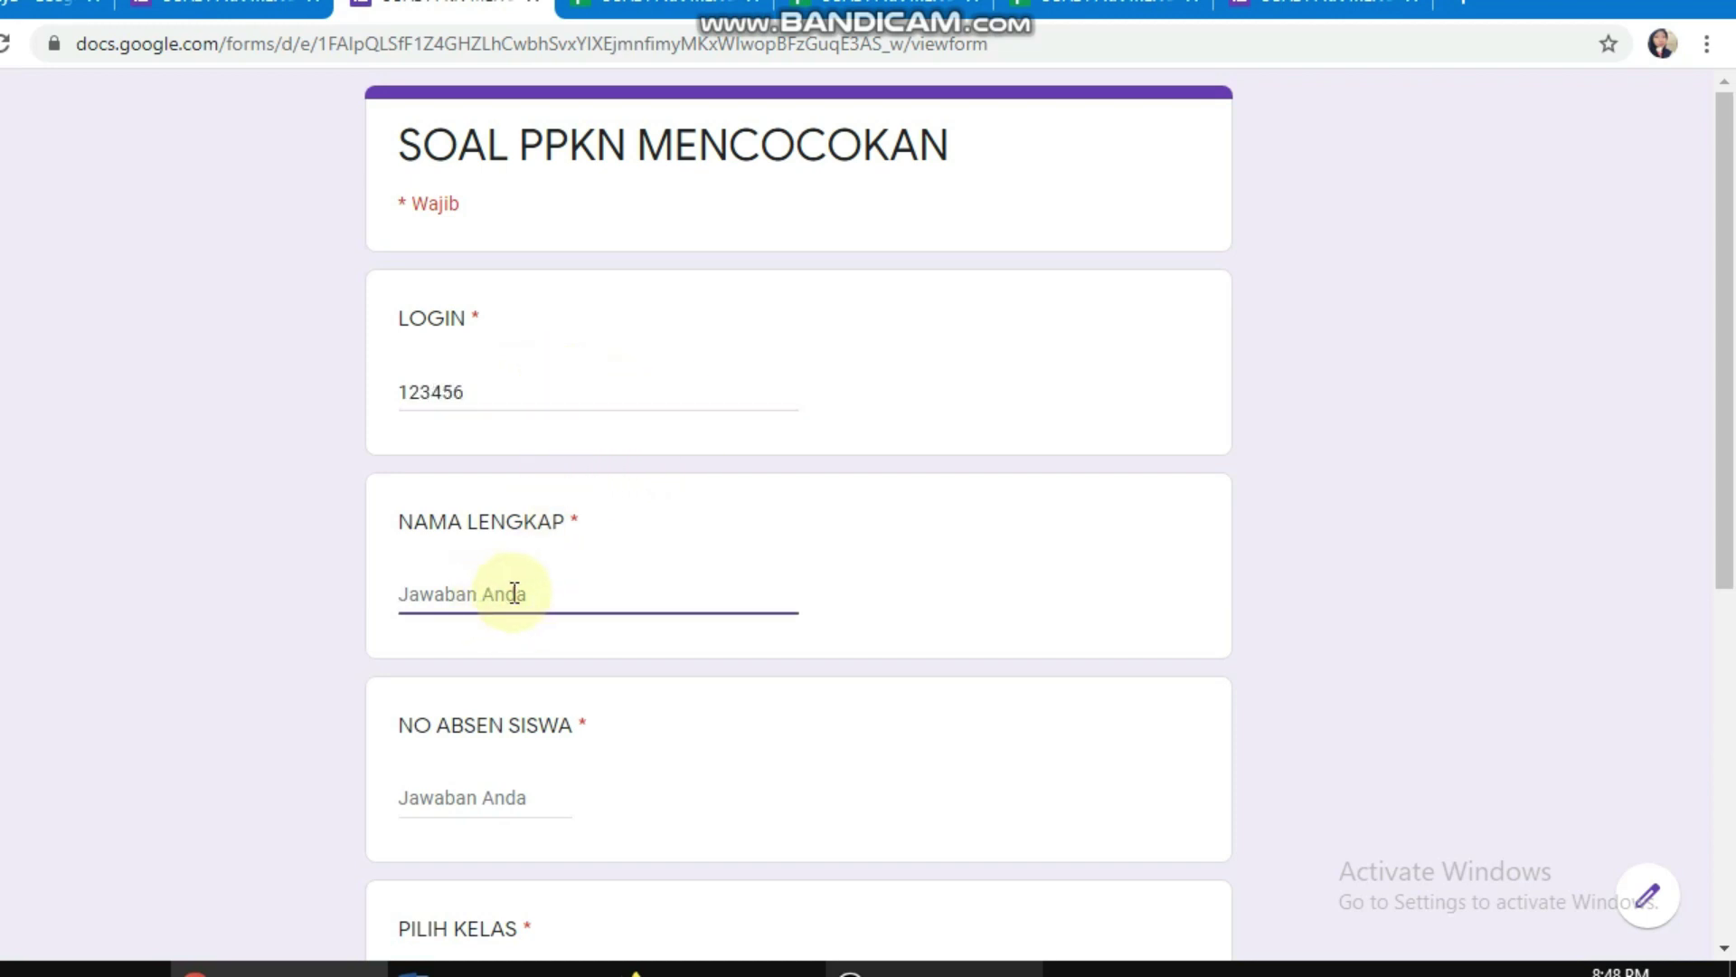
type("ANDI")
scroll(493, 619, "down", 3)
left_click(477, 528)
type("1")
key("BackSpace")
type("3")
Step: Choose class X TITL 1, set the date to 24 August 2020, and continue
left_click(481, 736)
left_click(485, 832)
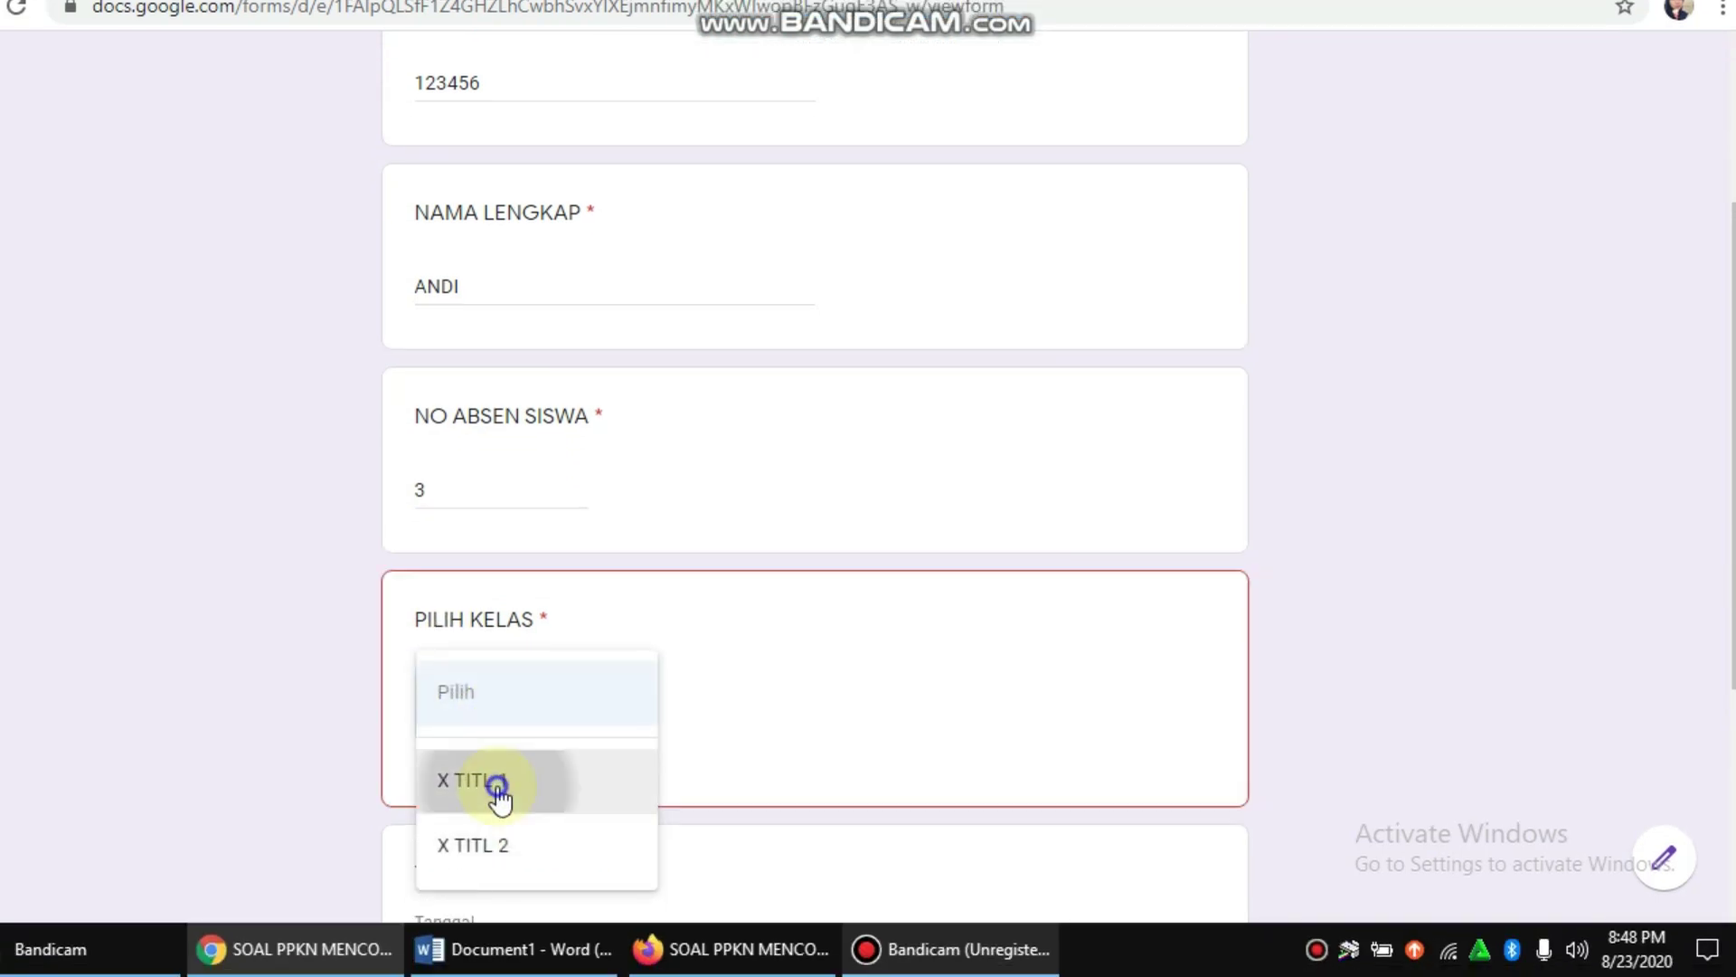
scroll(548, 756, "down", 3)
left_click(582, 660)
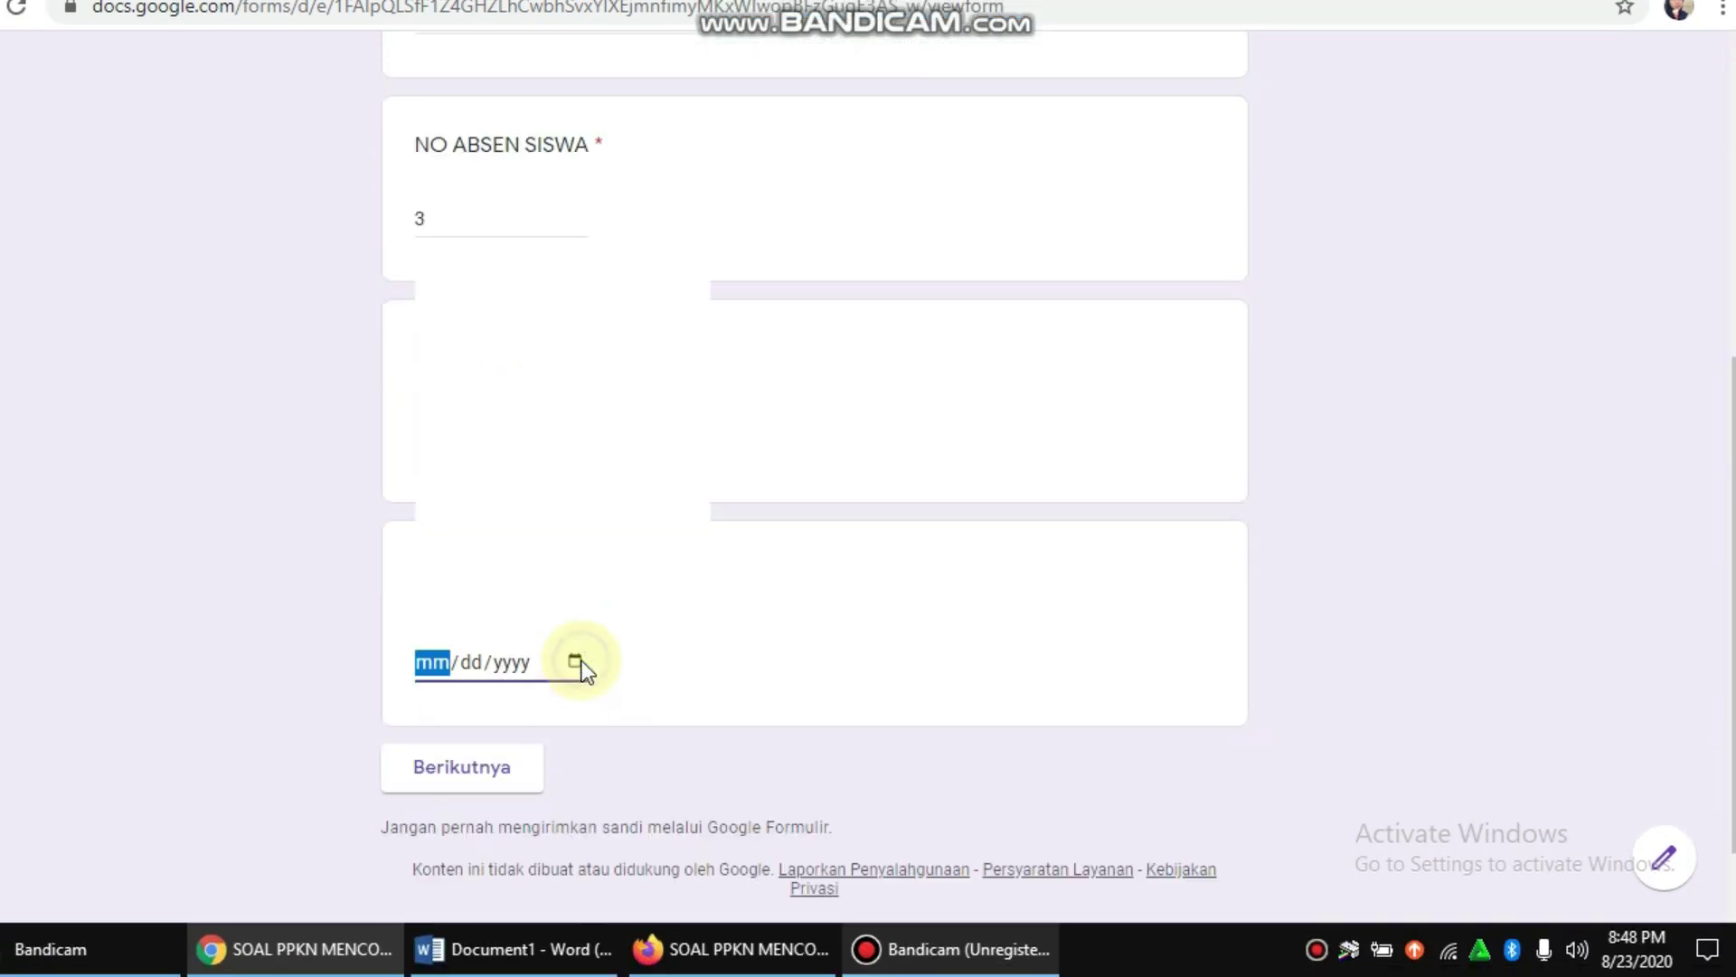
left_click(488, 539)
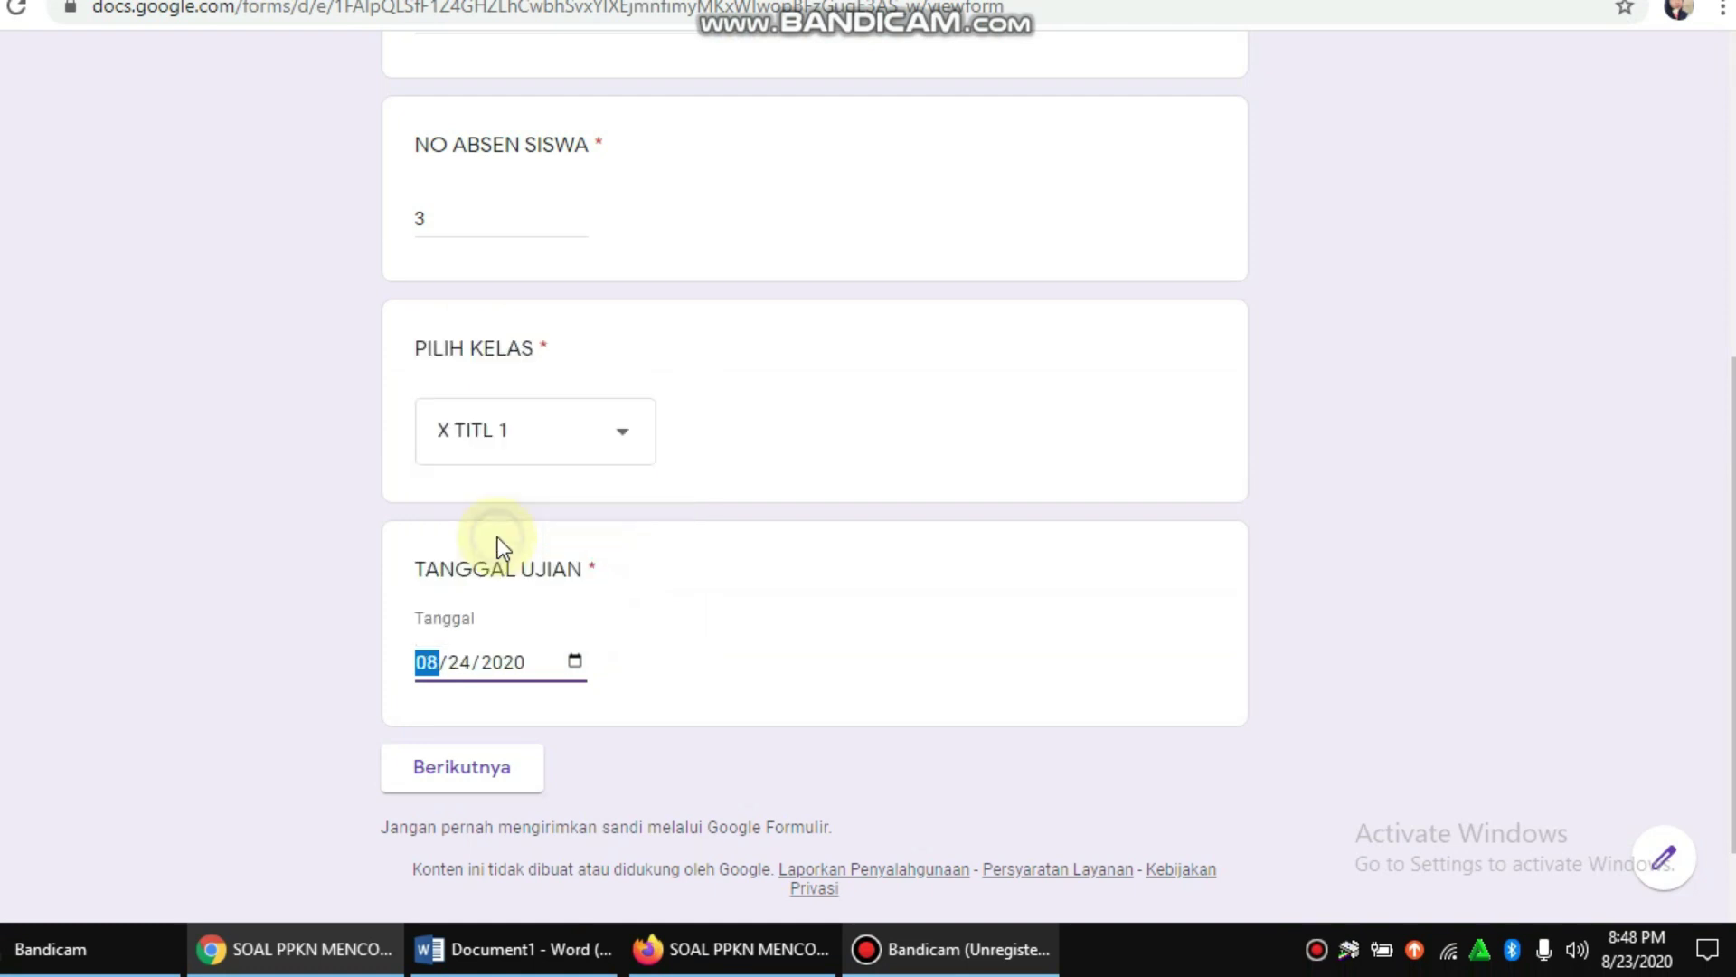
left_click(464, 771)
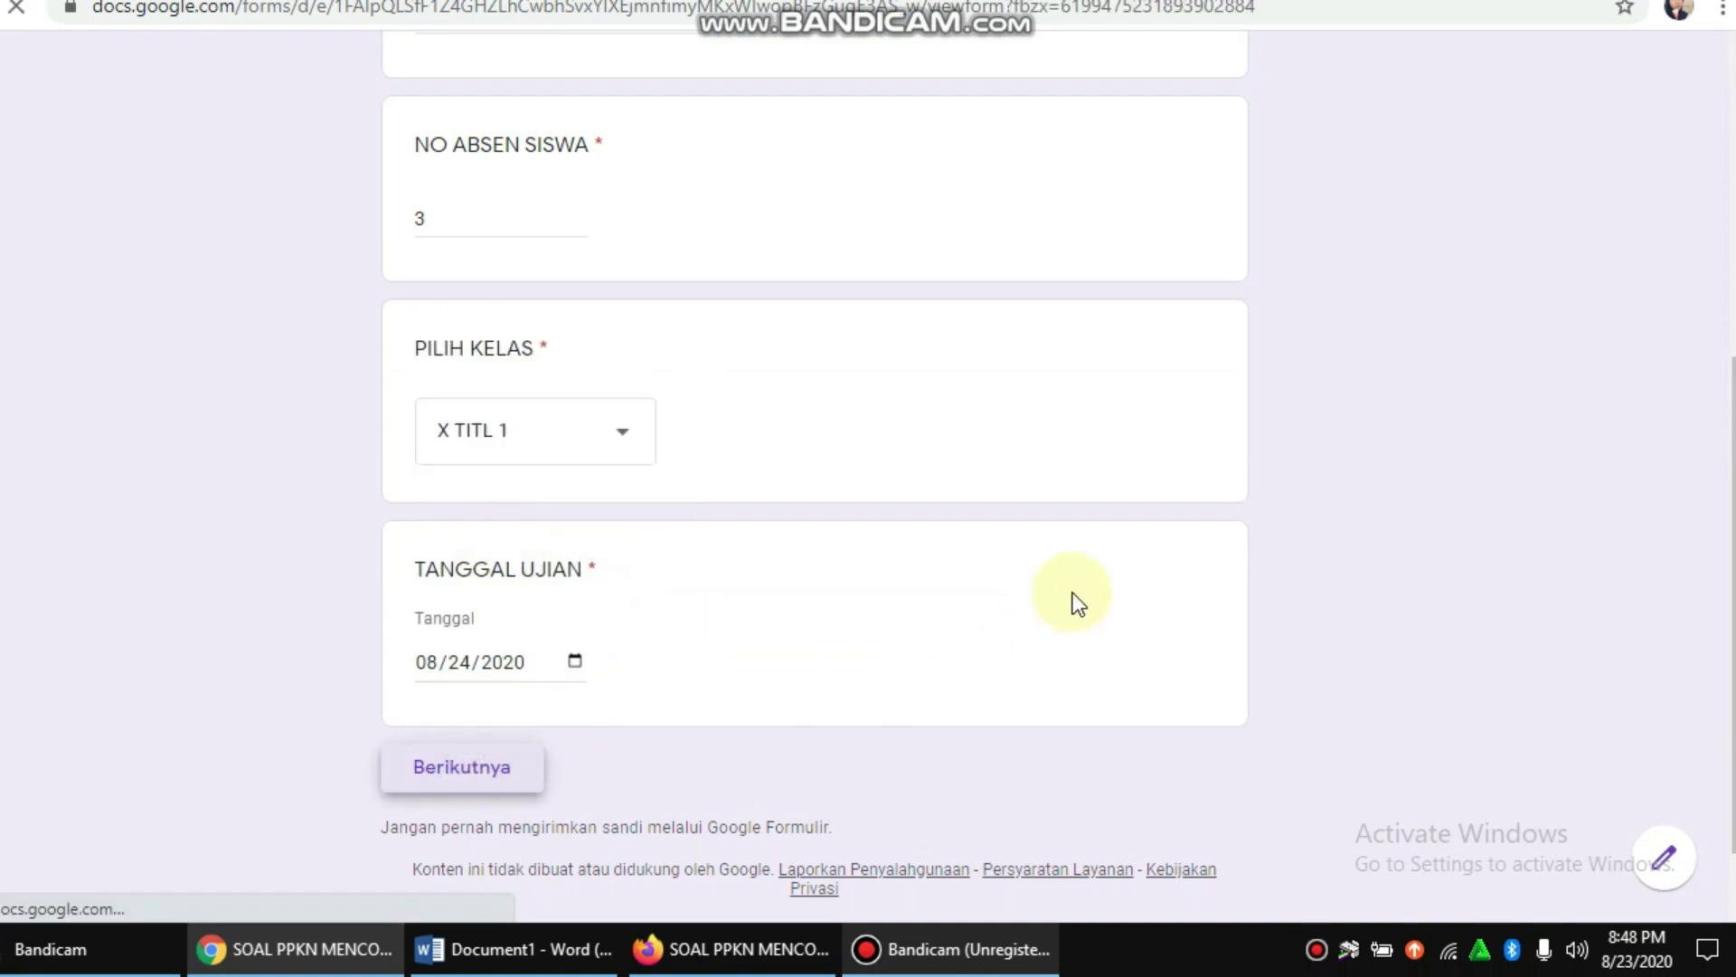
scroll(1062, 543, "up", 6)
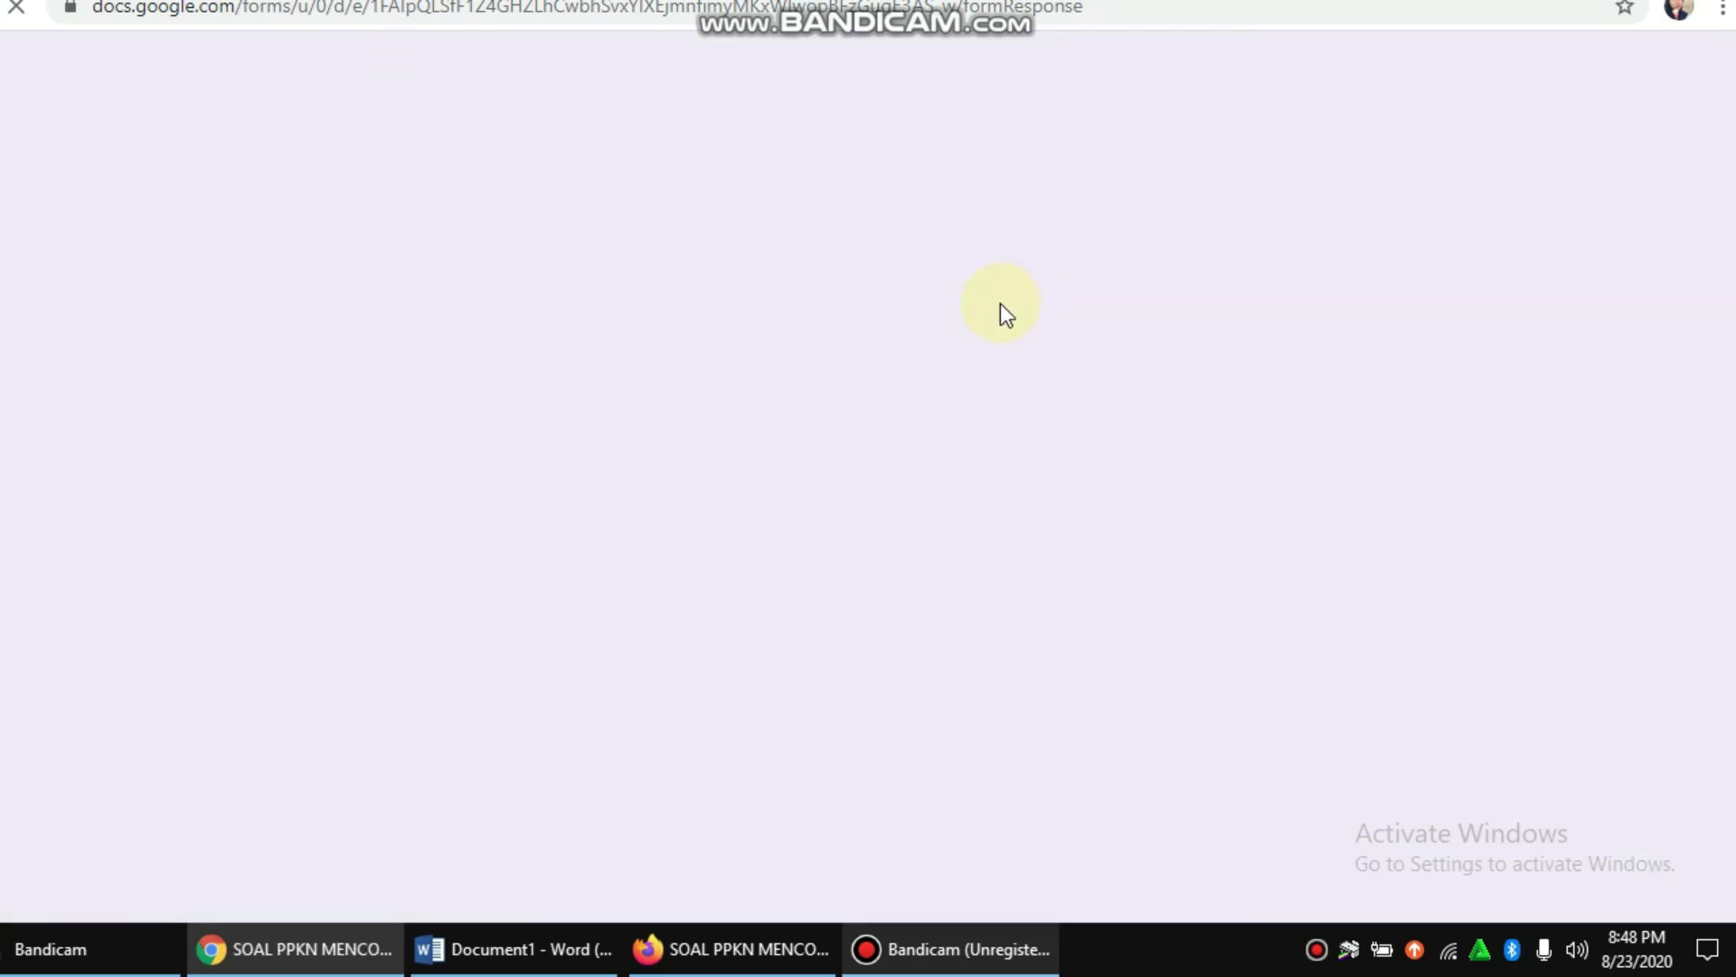
Step: Match KOTA PALING BARAT with SUKARNO and GUBERNUR JAWA TENGAH with GANJAR PRANOWO
scroll(640, 362, "down", 3)
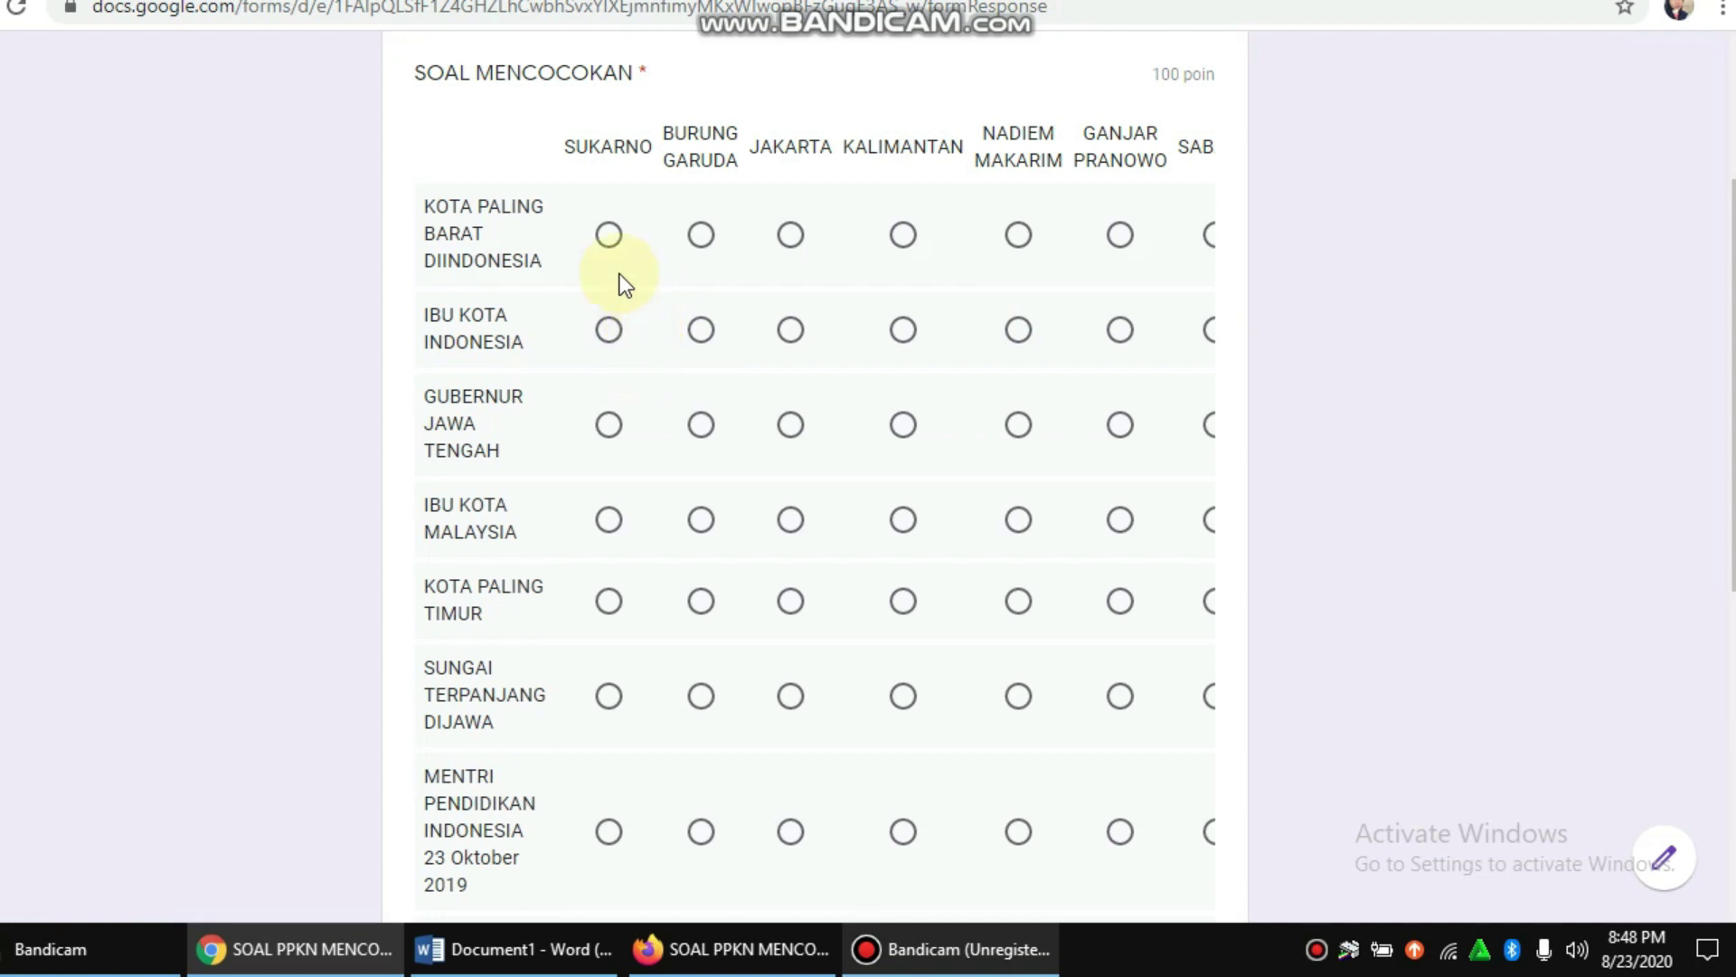
left_click(608, 259)
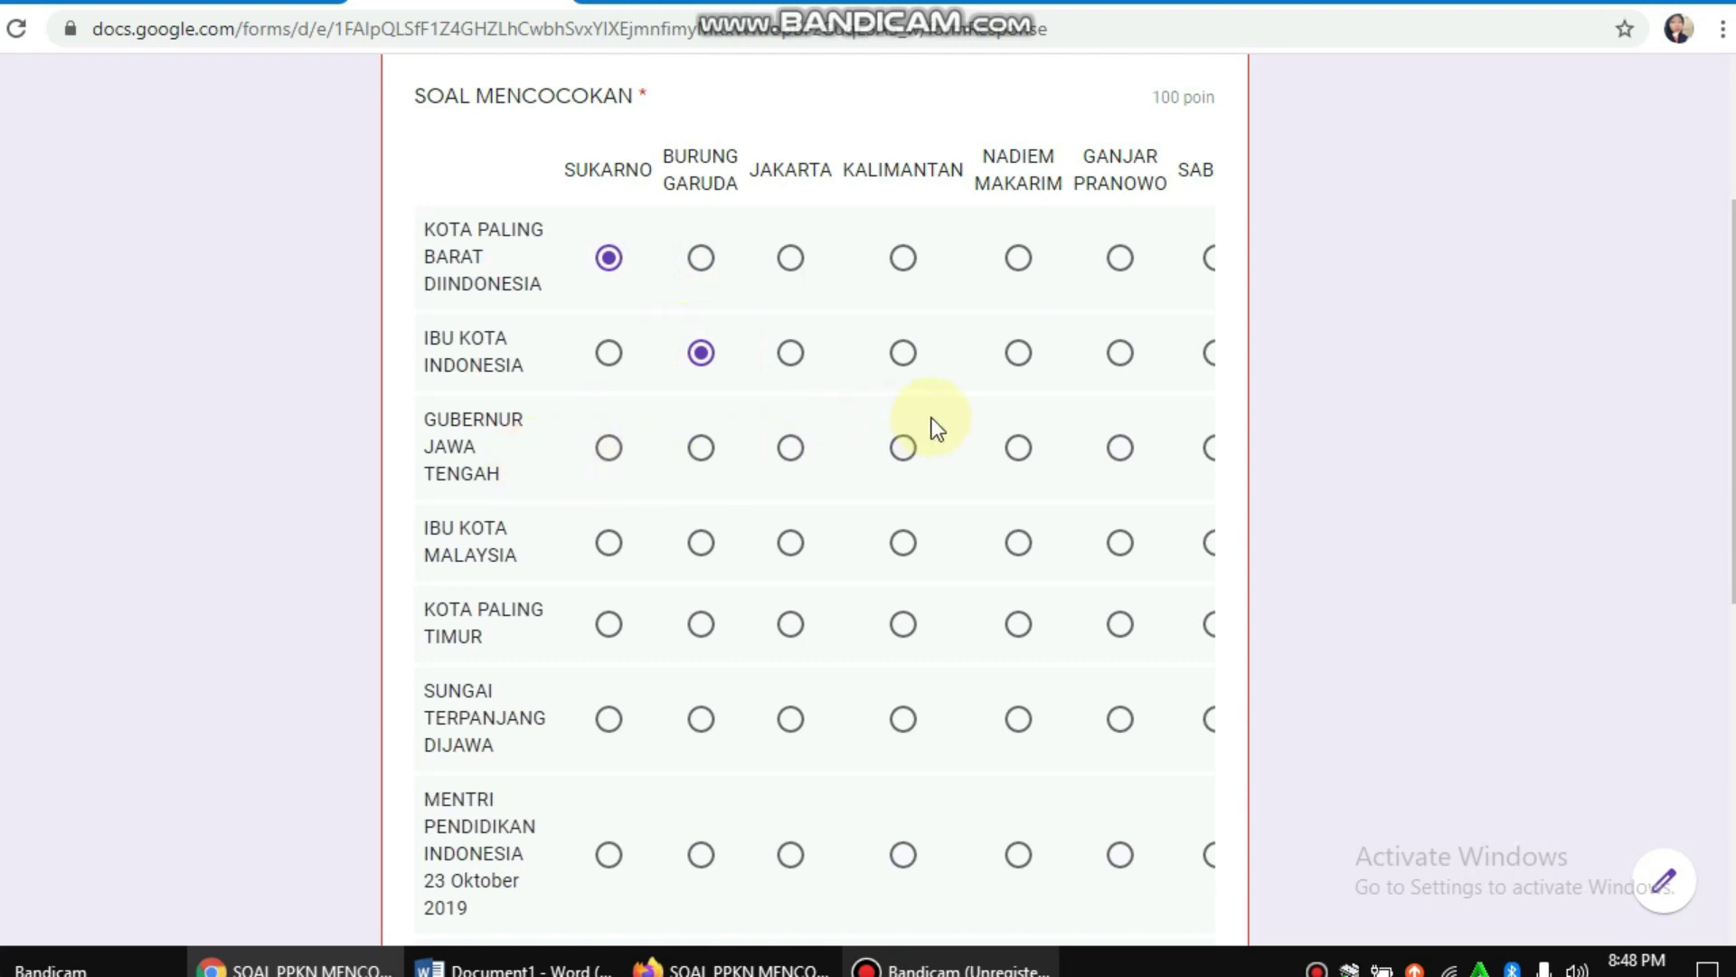
left_click(1115, 473)
scroll(908, 534, "down", 1)
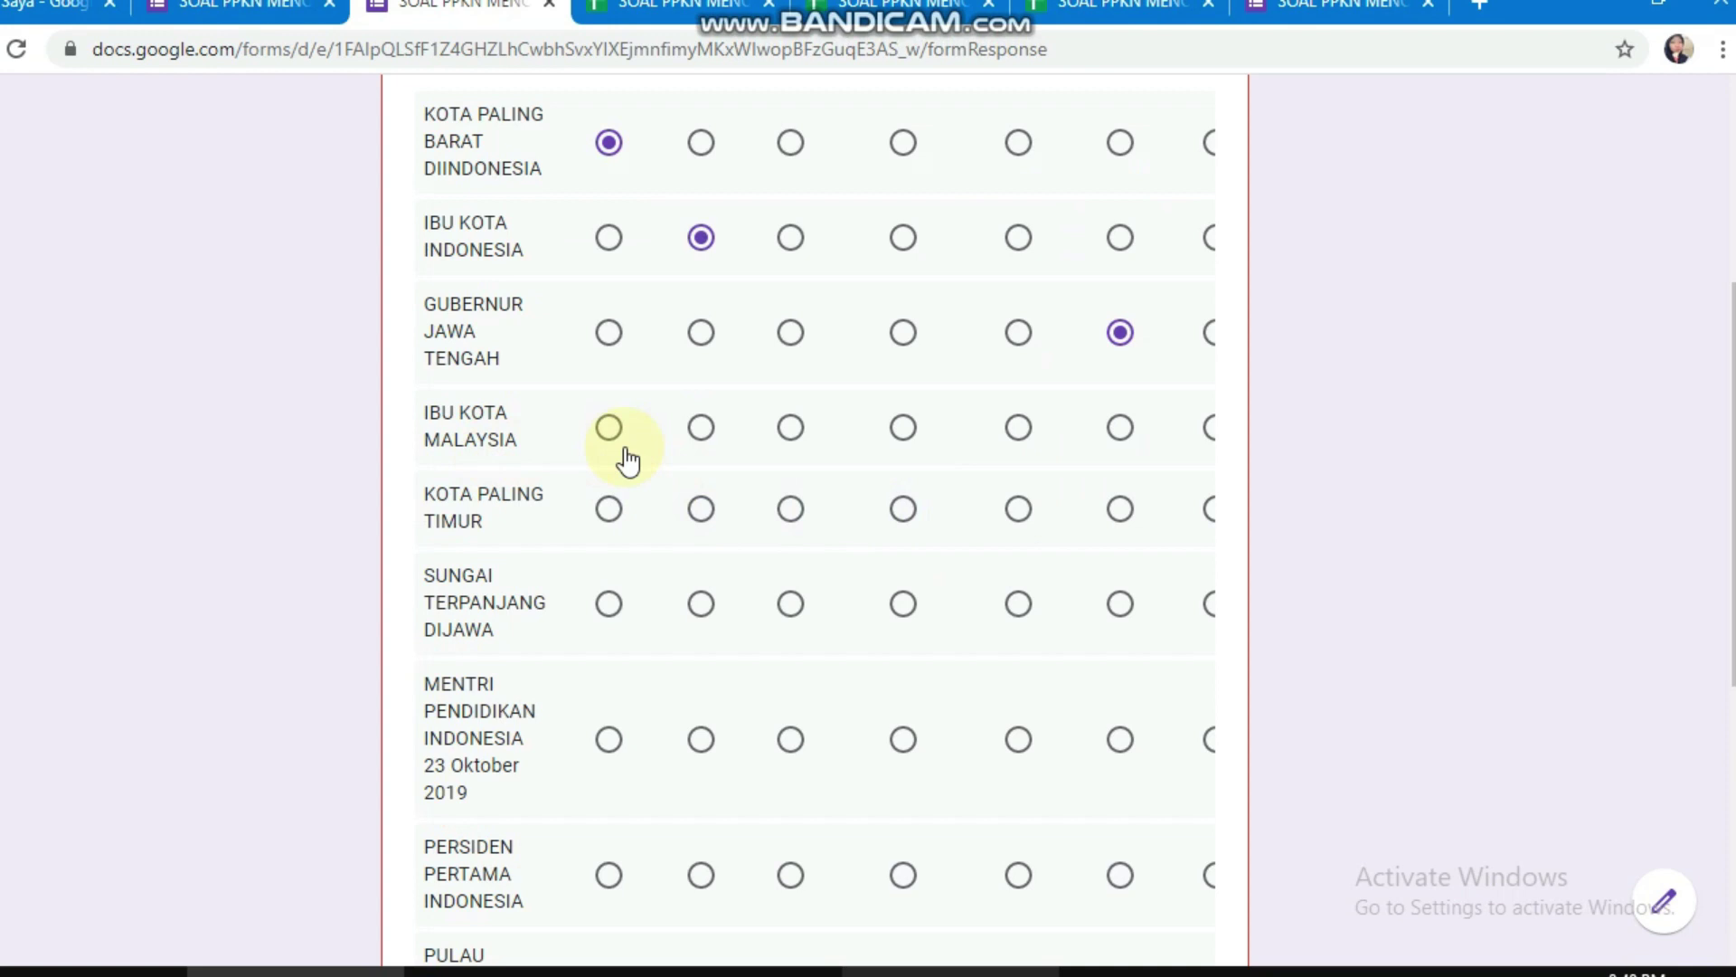
scroll(1013, 472, "up", 3)
scroll(1000, 436, "down", 9)
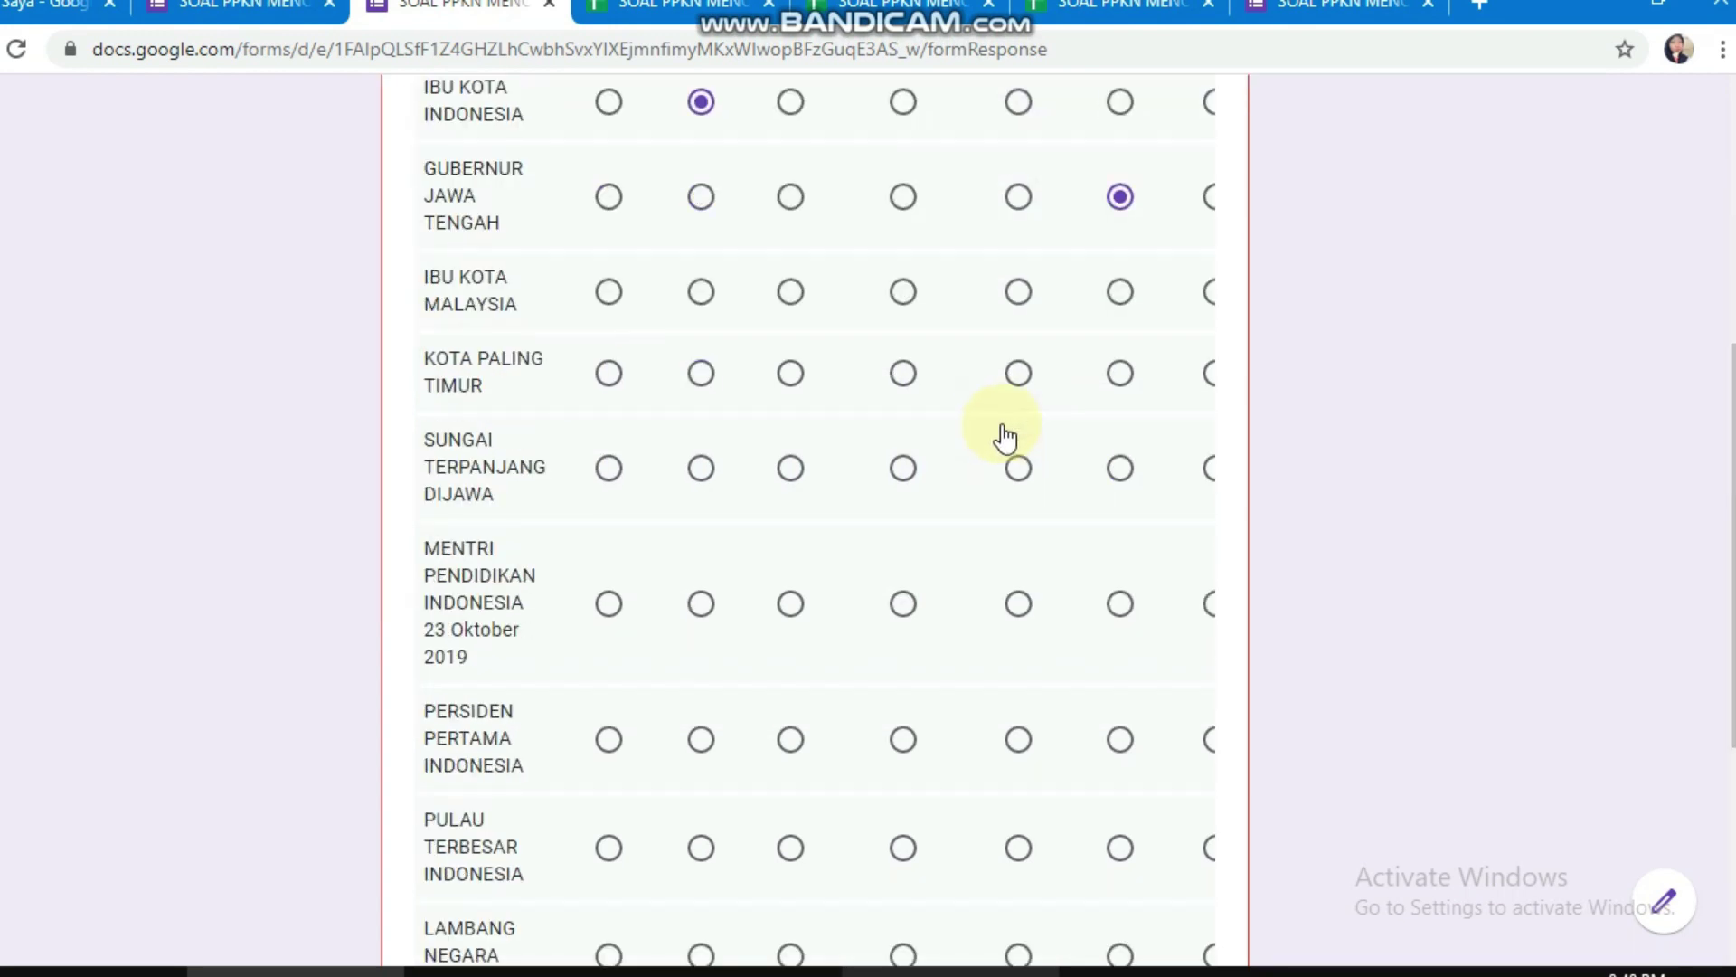
left_click_drag(813, 625, 1116, 635)
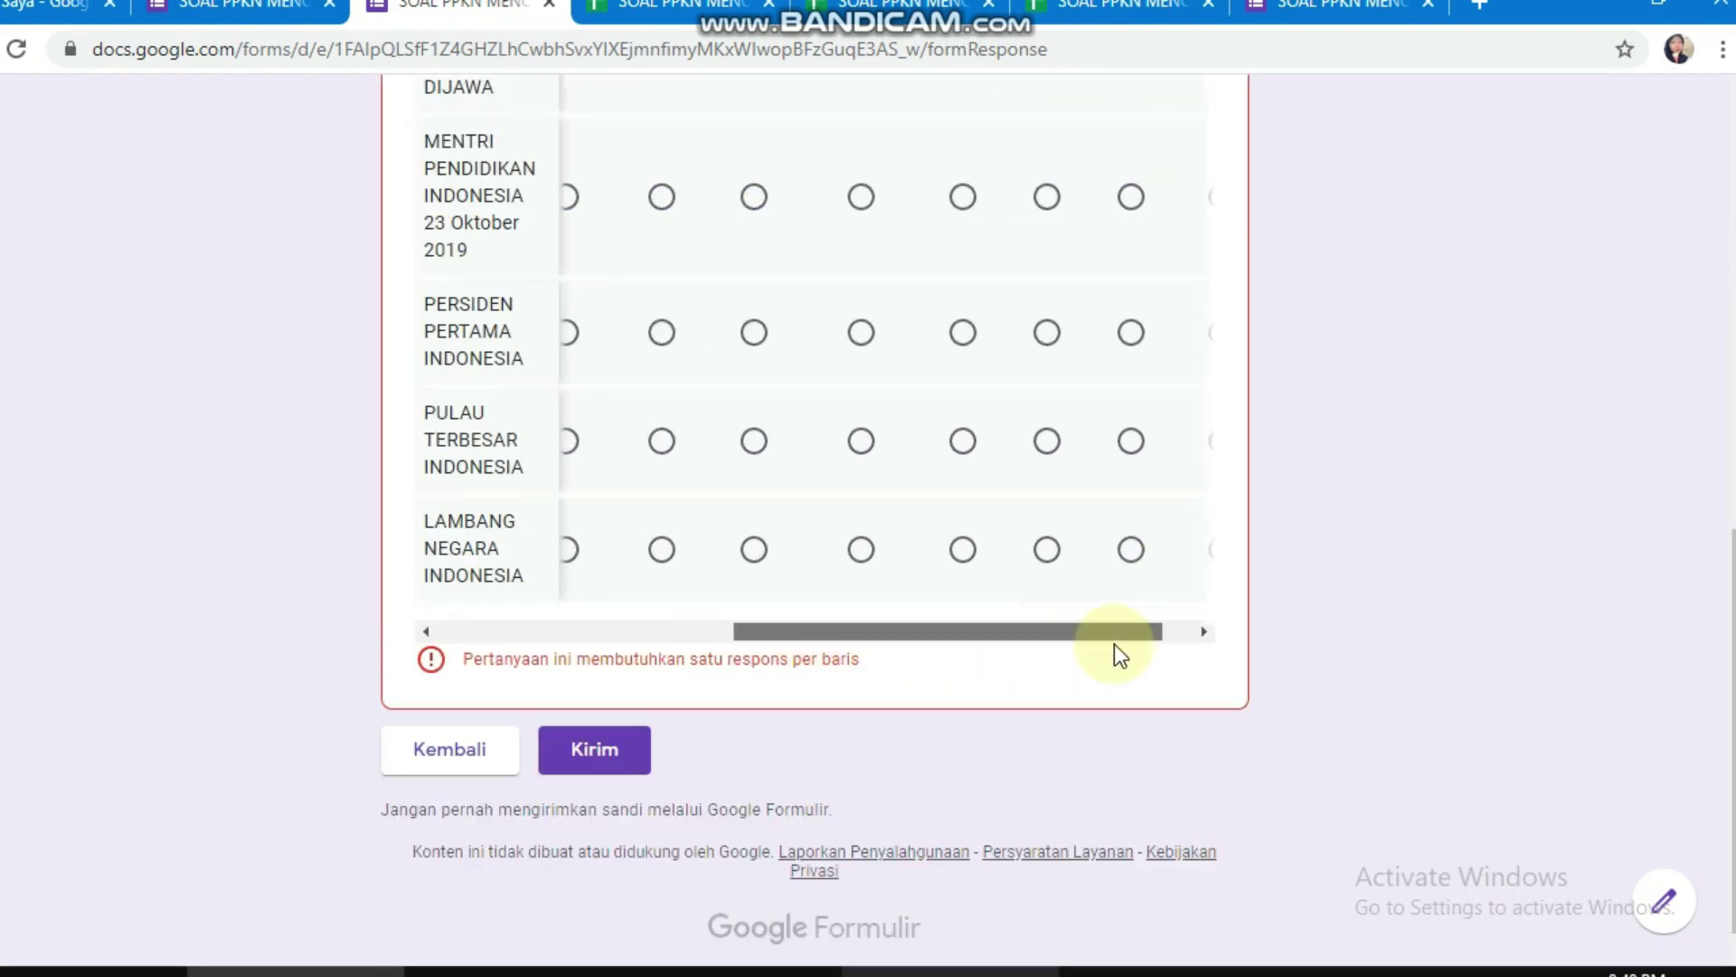
scroll(1049, 479, "up", 8)
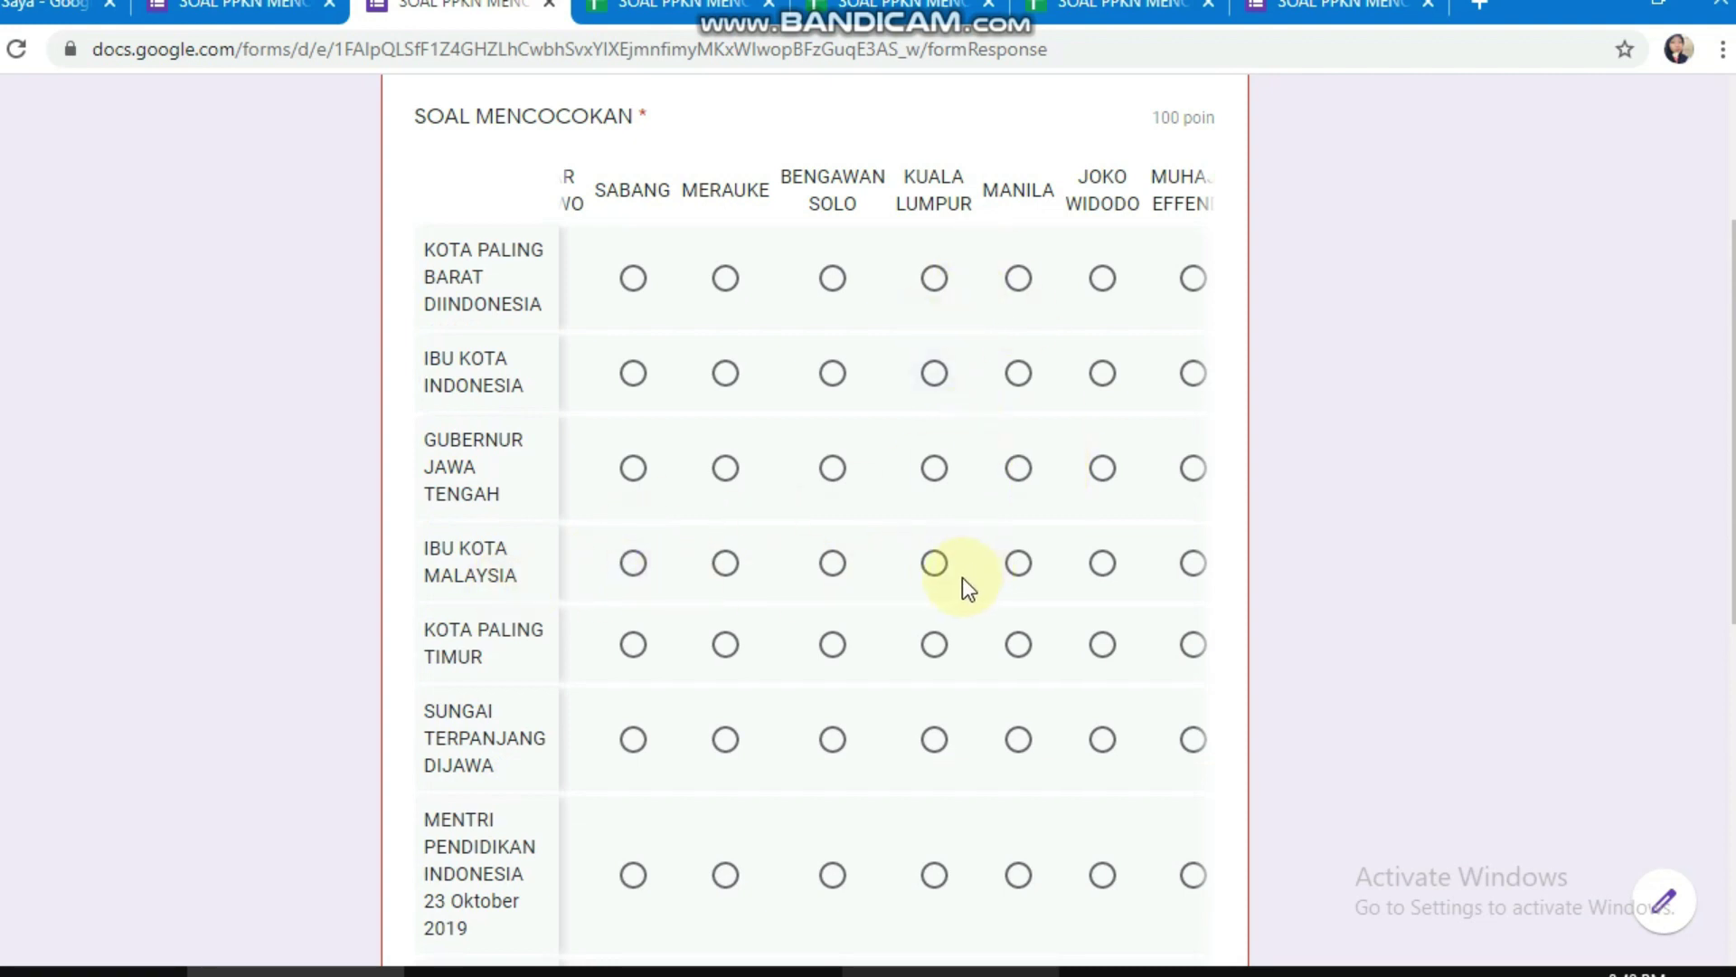
scroll(943, 570, "down", 8)
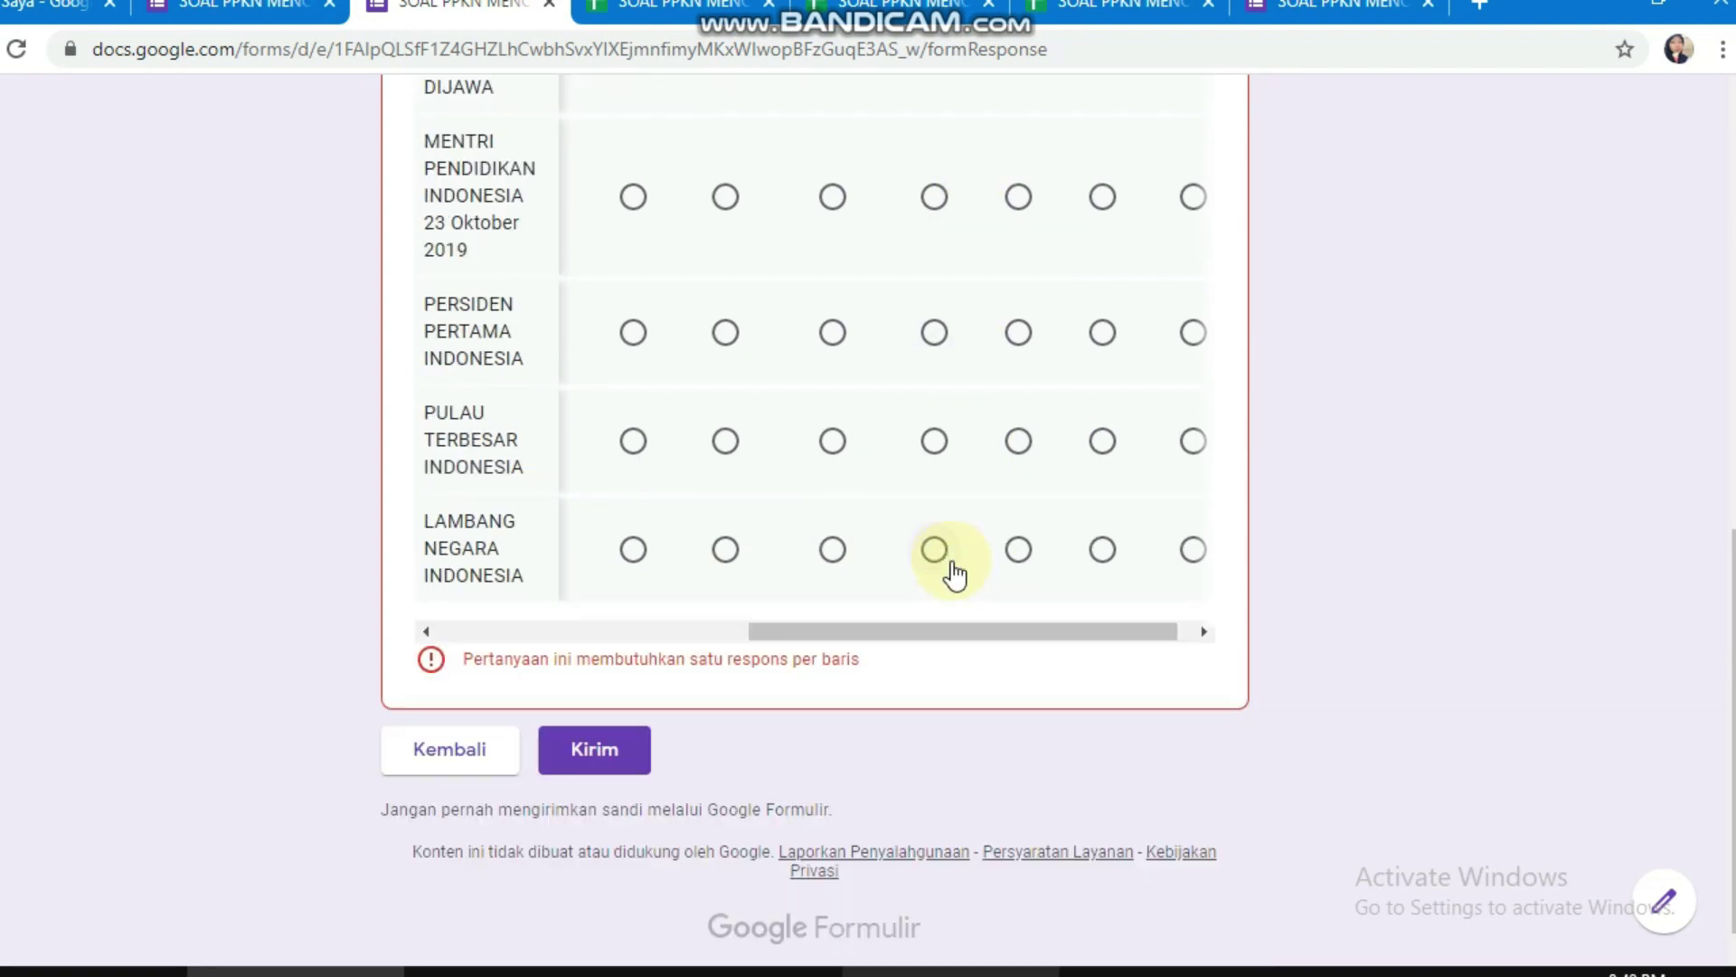
left_click_drag(861, 633, 626, 631)
scroll(544, 633, "left", 1)
scroll(651, 615, "up", 3)
scroll(652, 620, "down", 3)
Step: Answer the remaining grid rows (SUKARNO, BURUNG GARUDA, JAKARTA) and submit the response
left_click(611, 548)
left_click(609, 444)
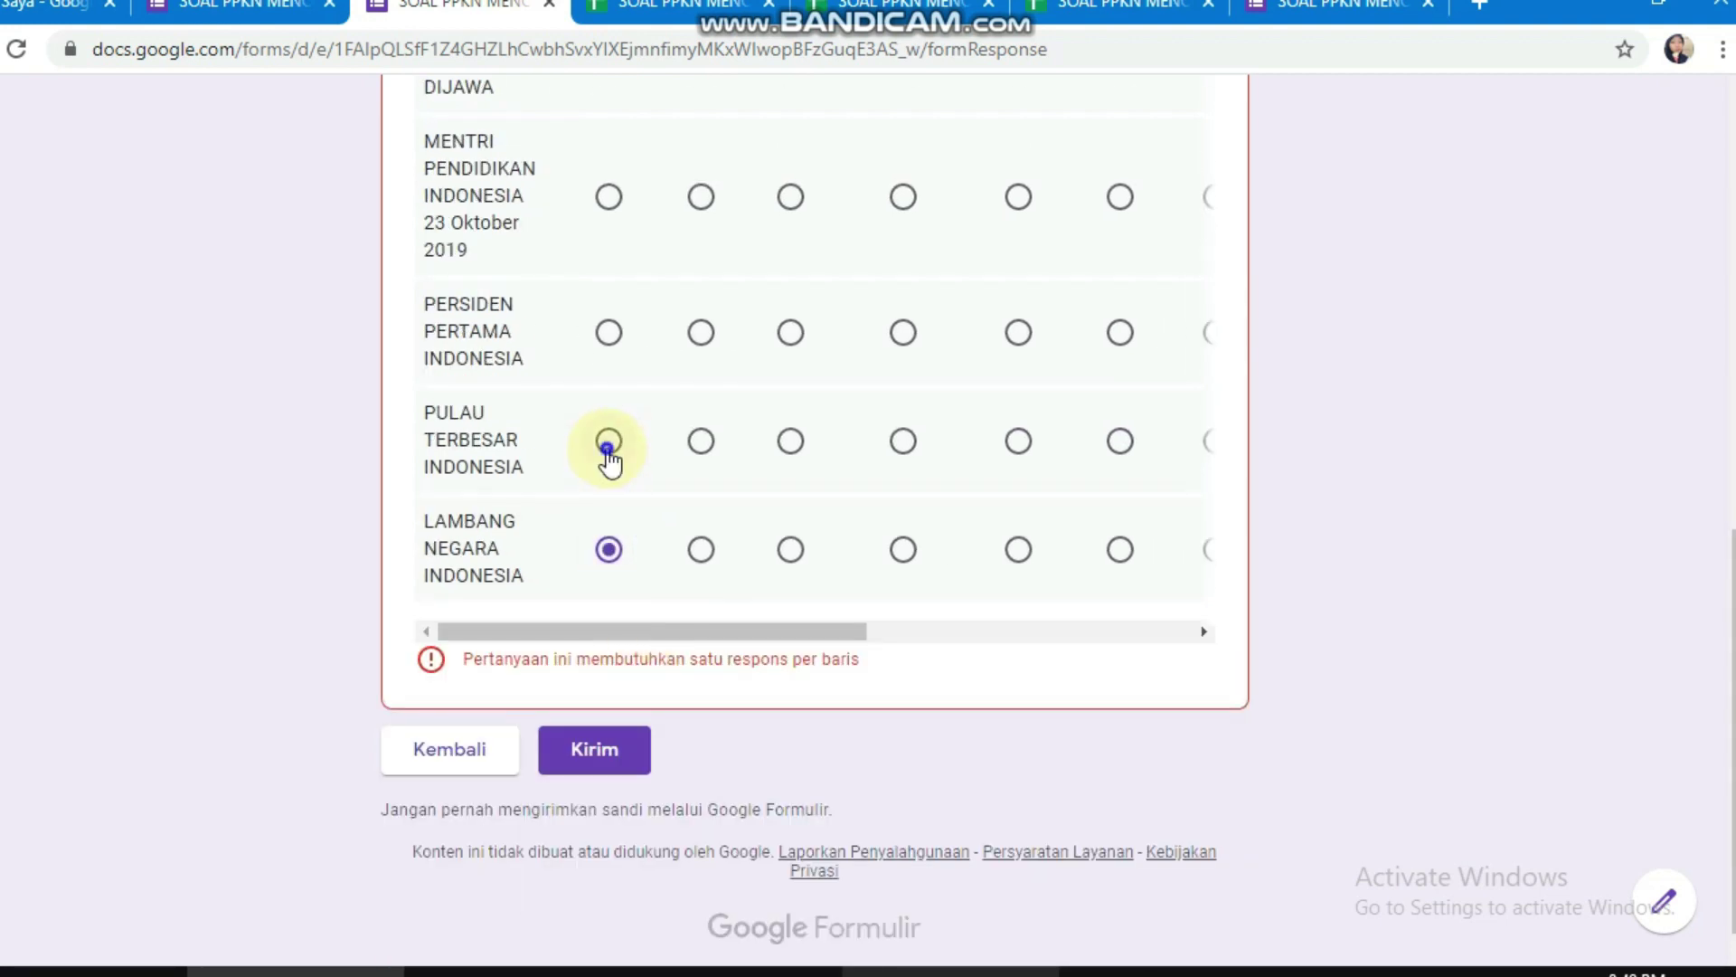
left_click(700, 332)
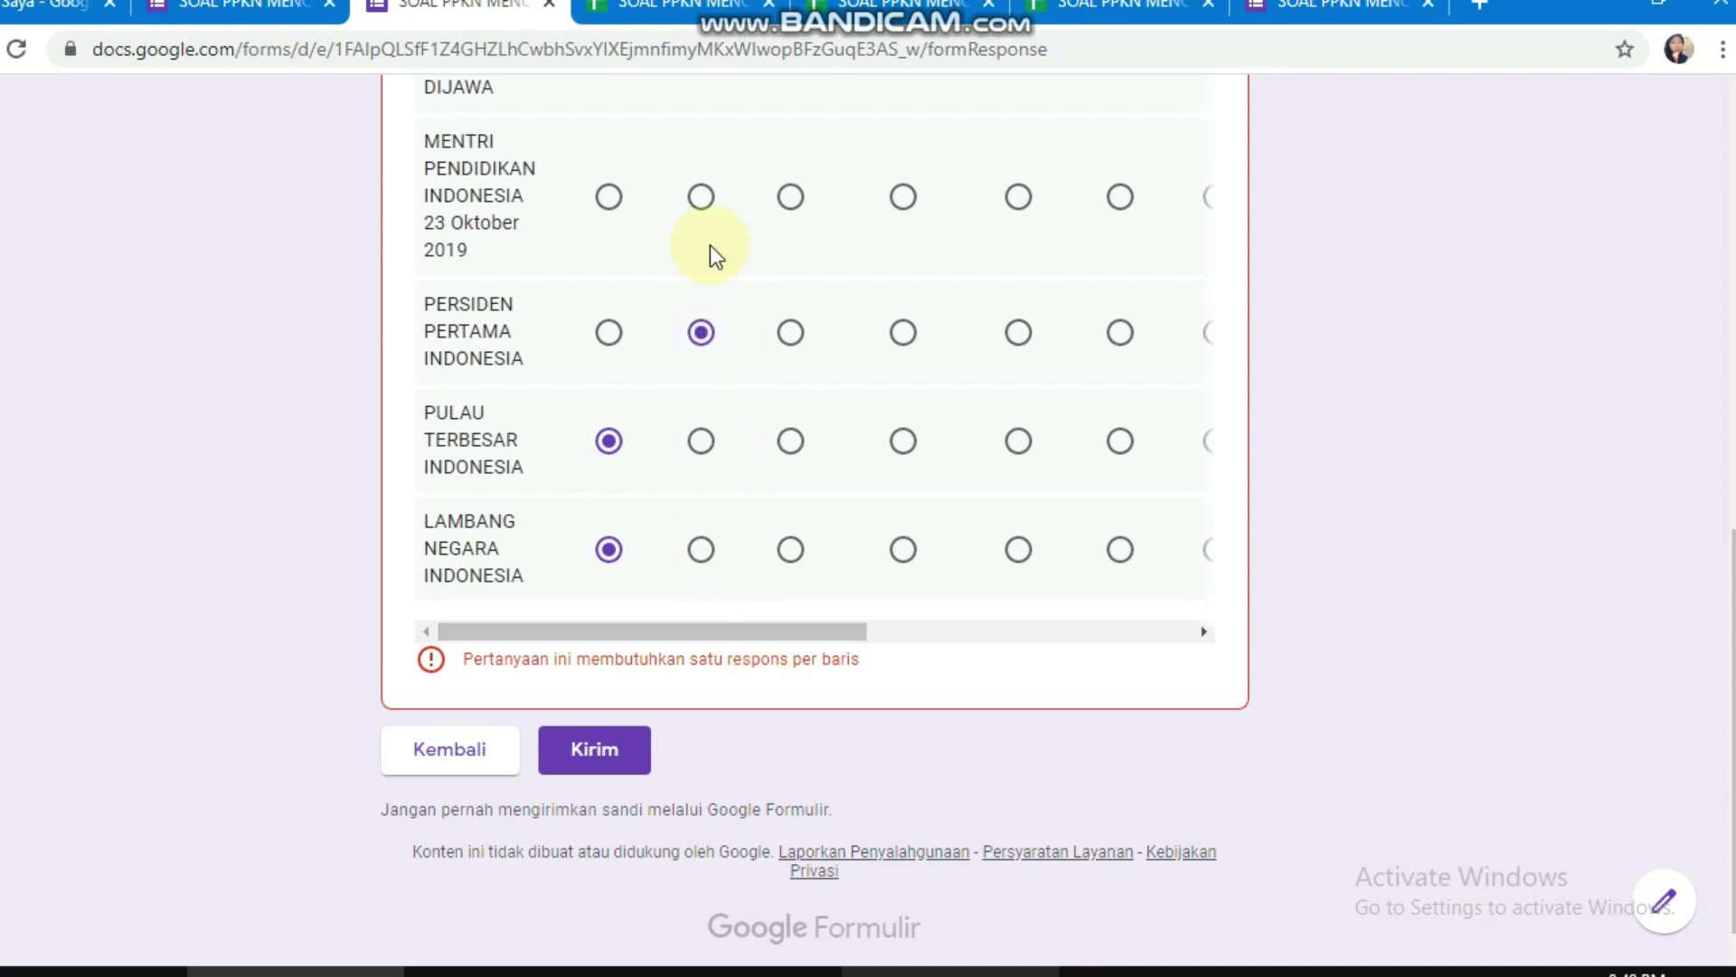
scroll(713, 254, "up", 2)
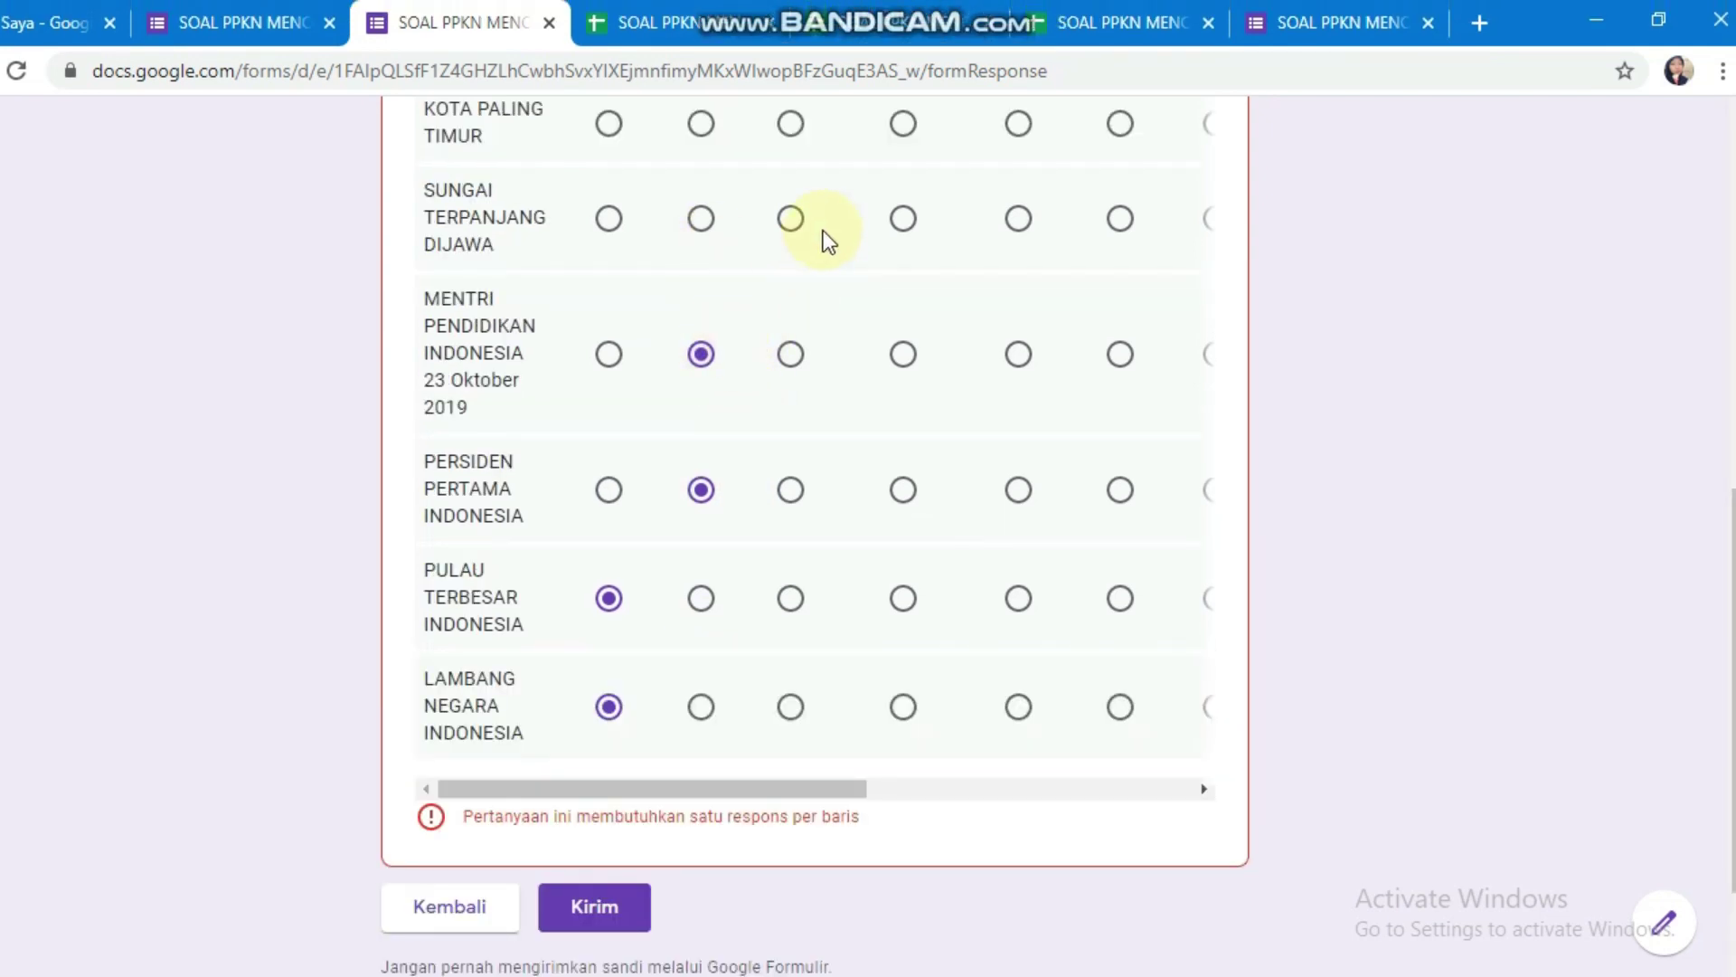
scroll(818, 299, "up", 3)
left_click(791, 396)
left_click(791, 315)
scroll(949, 299, "up", 6)
scroll(1022, 307, "down", 10)
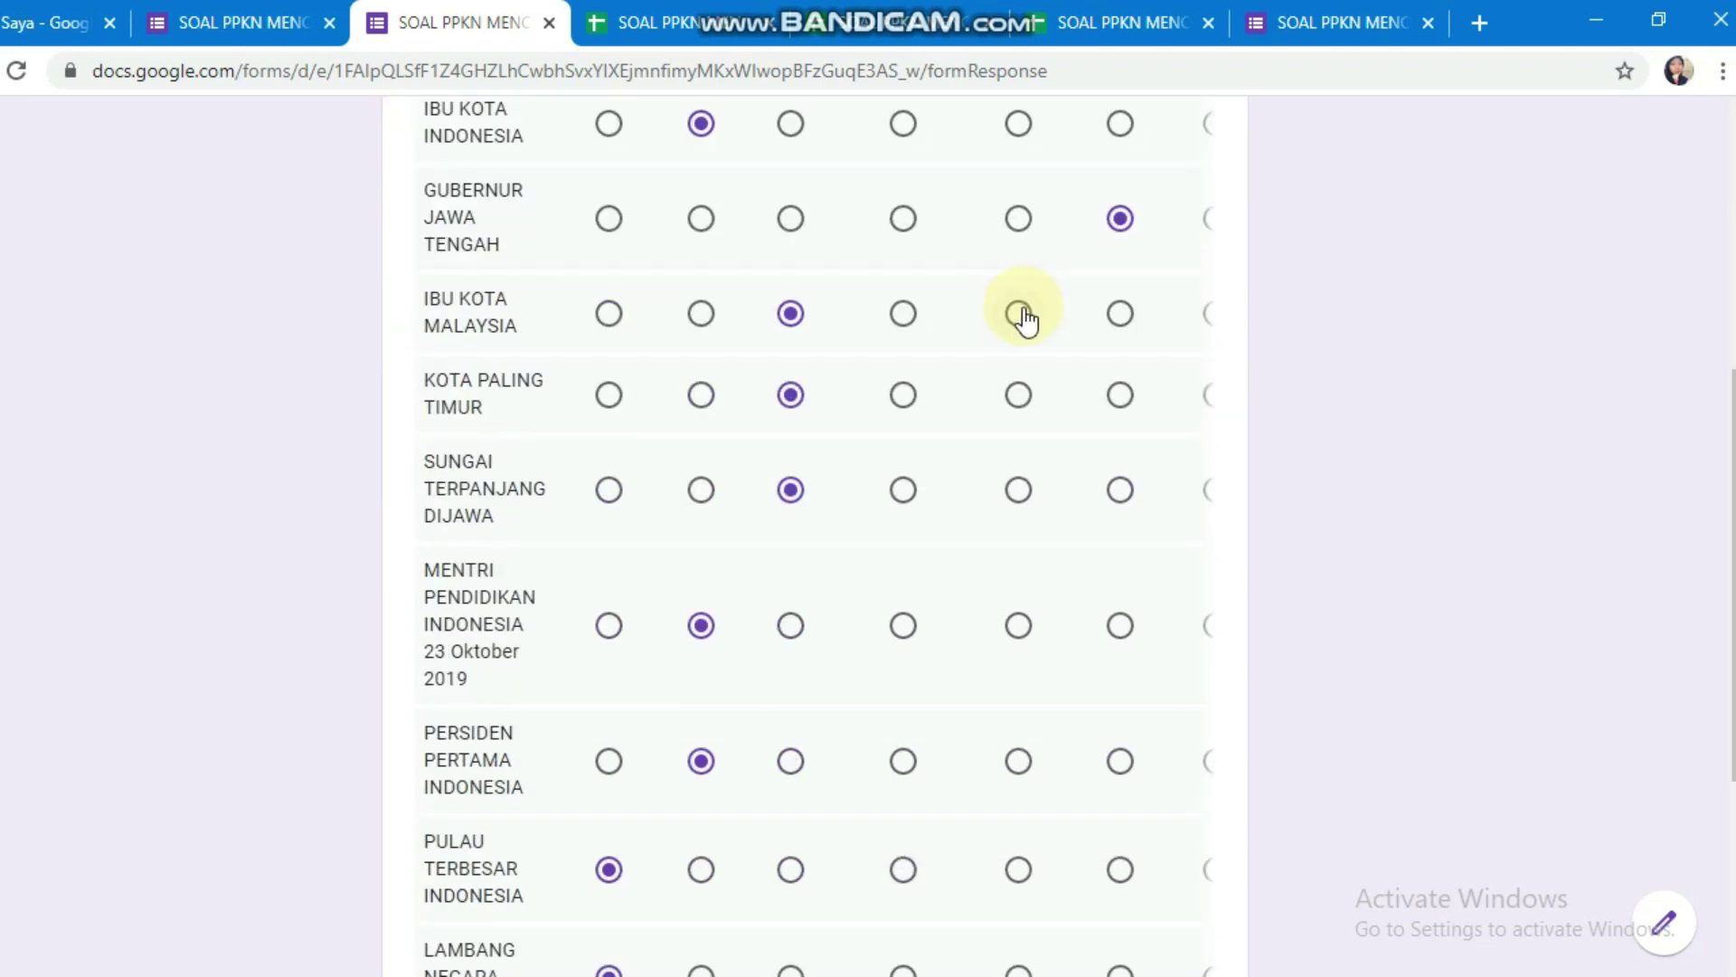
left_click(579, 747)
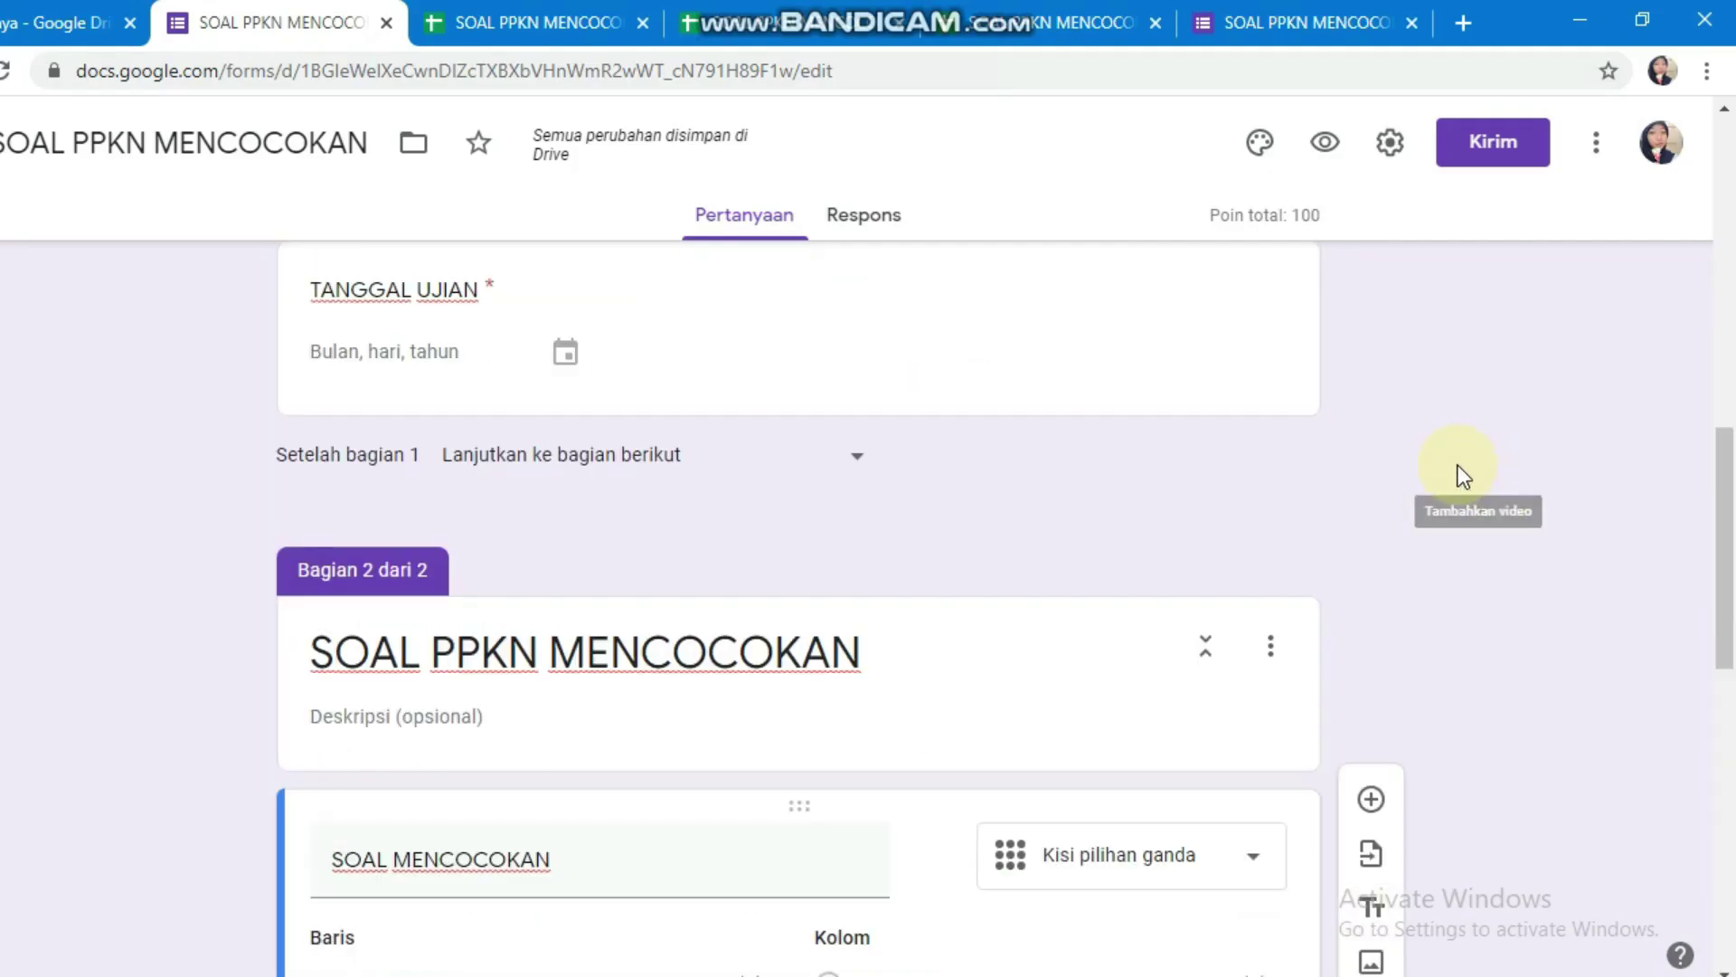
Step: Open a new preview and enter a login, the student's name and roll number 5
scroll(1458, 465, "up", 6)
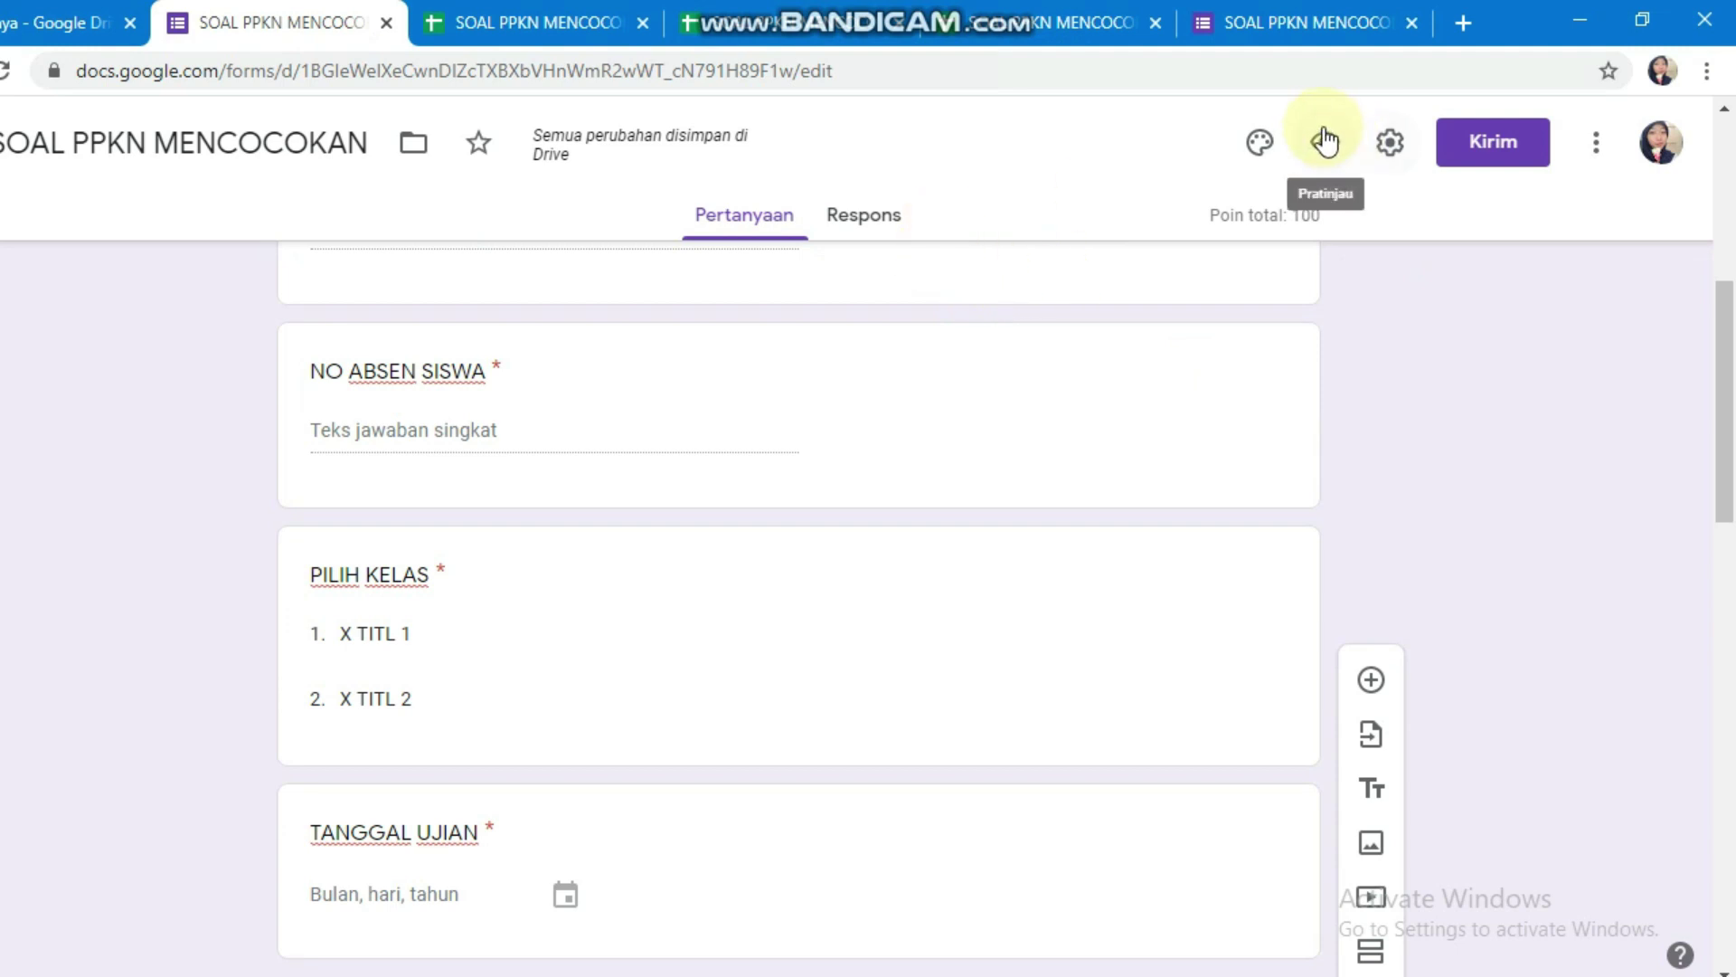
left_click(1325, 140)
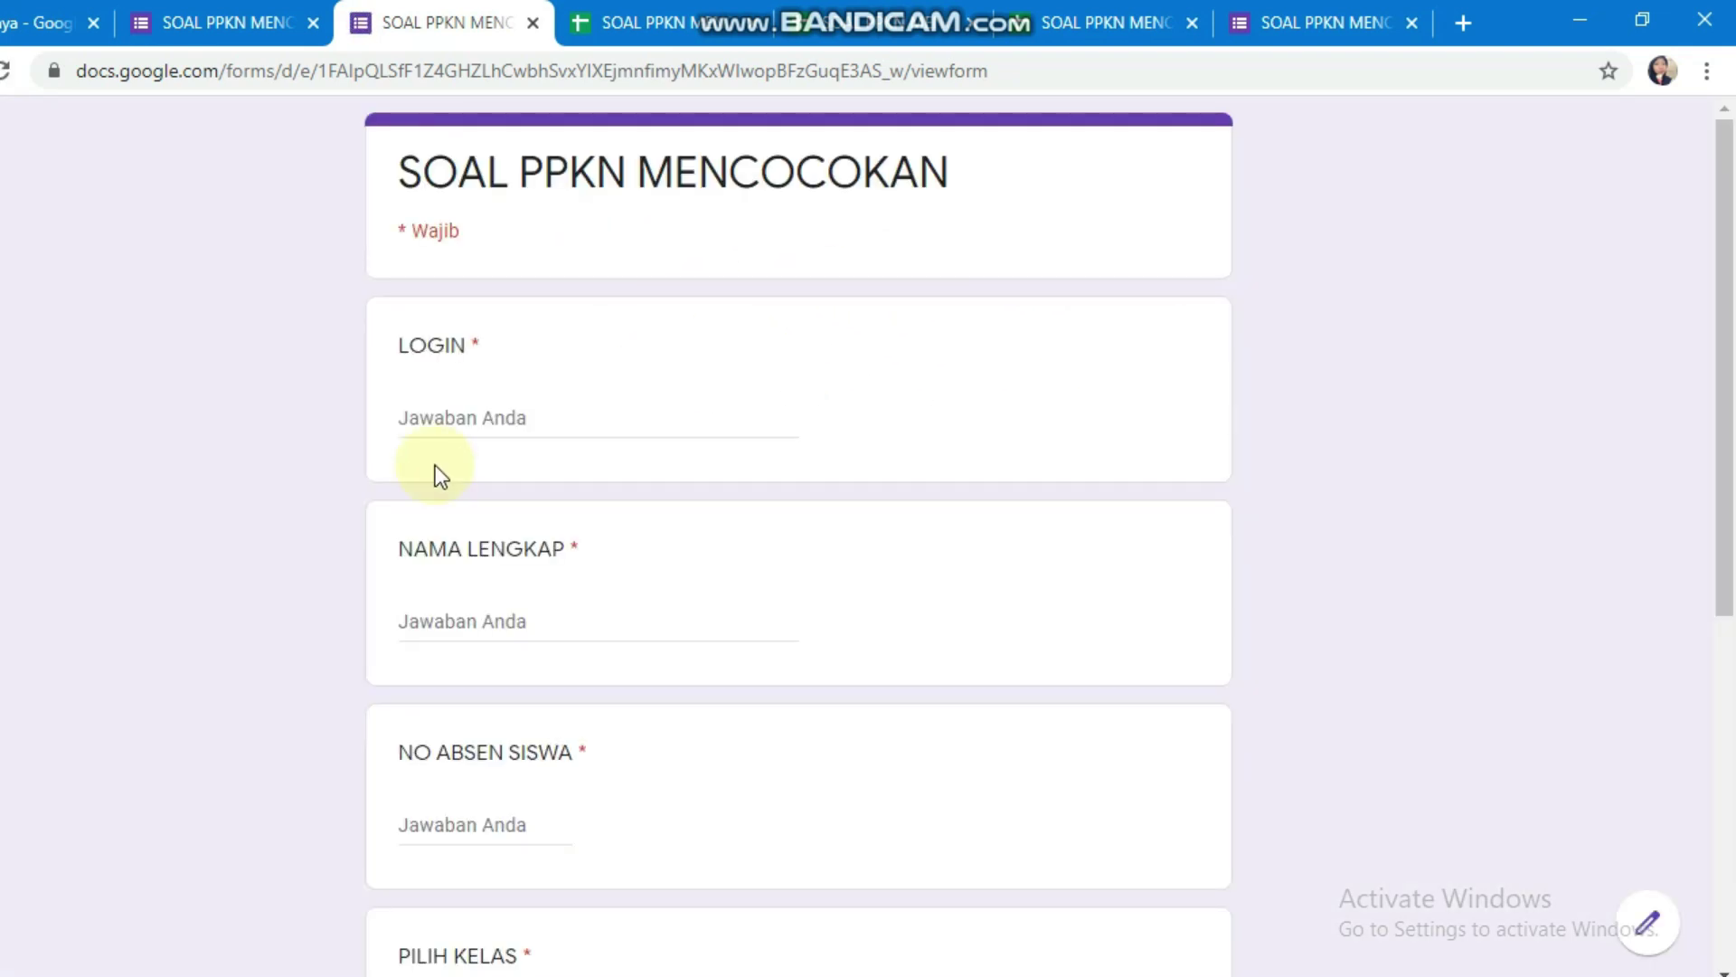
left_click(472, 409)
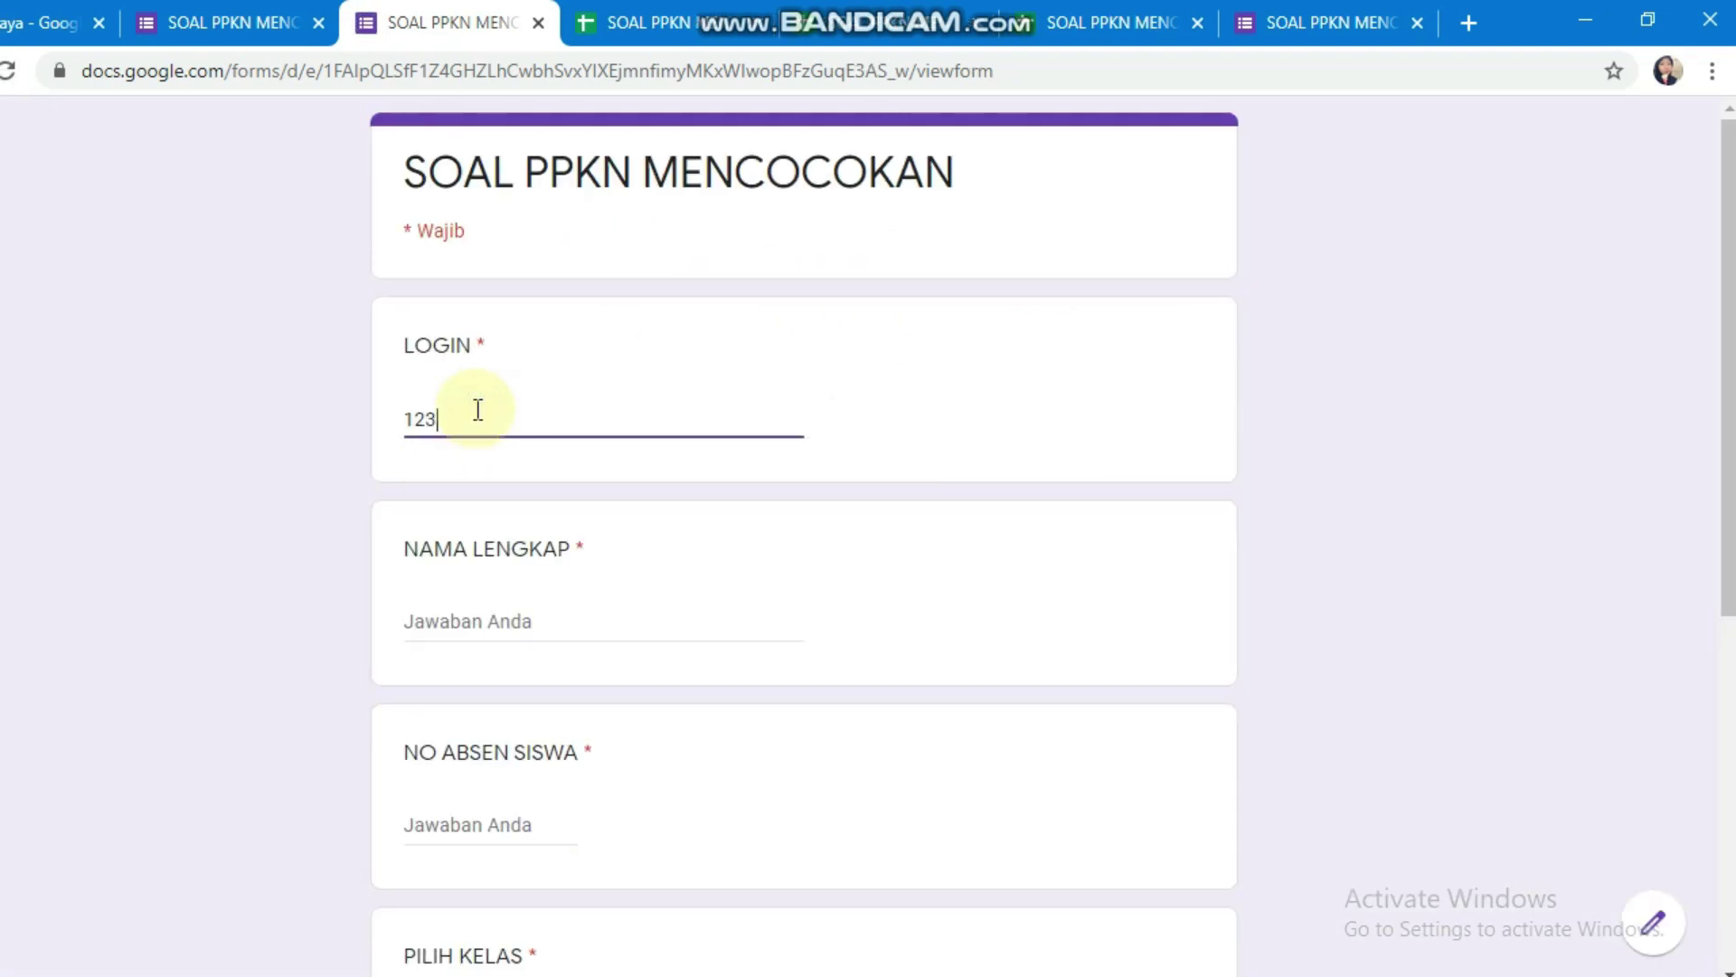
type("123456")
left_click(517, 607)
type("ANDI")
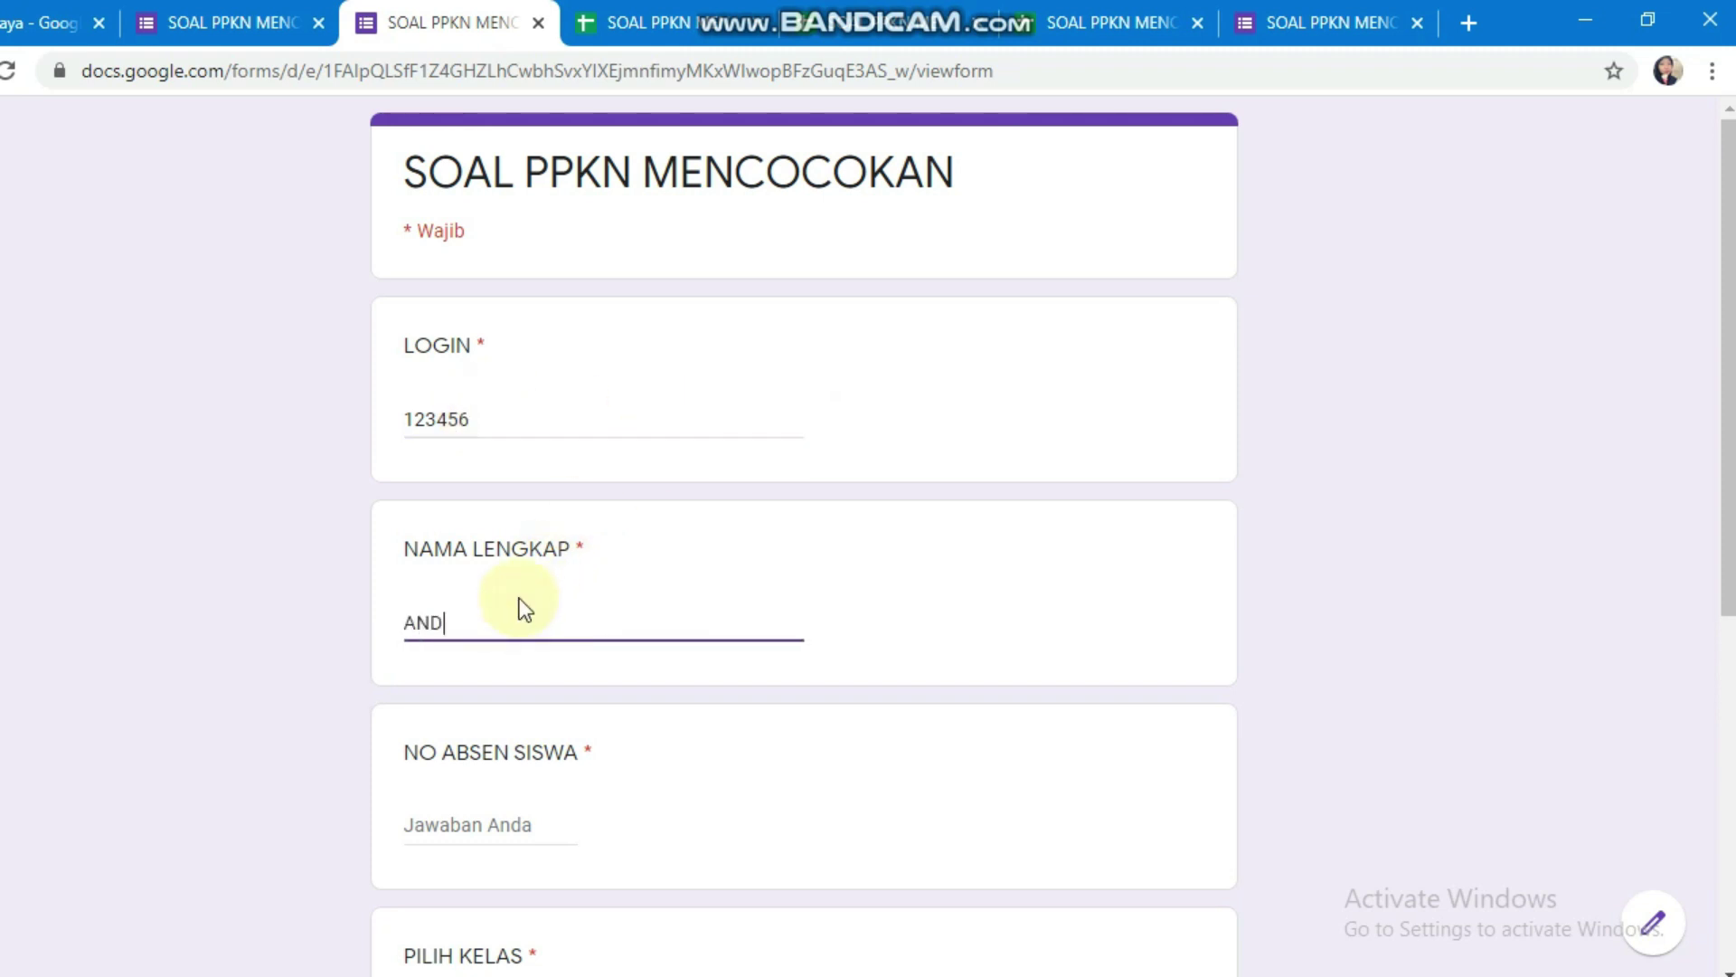
left_click(563, 837)
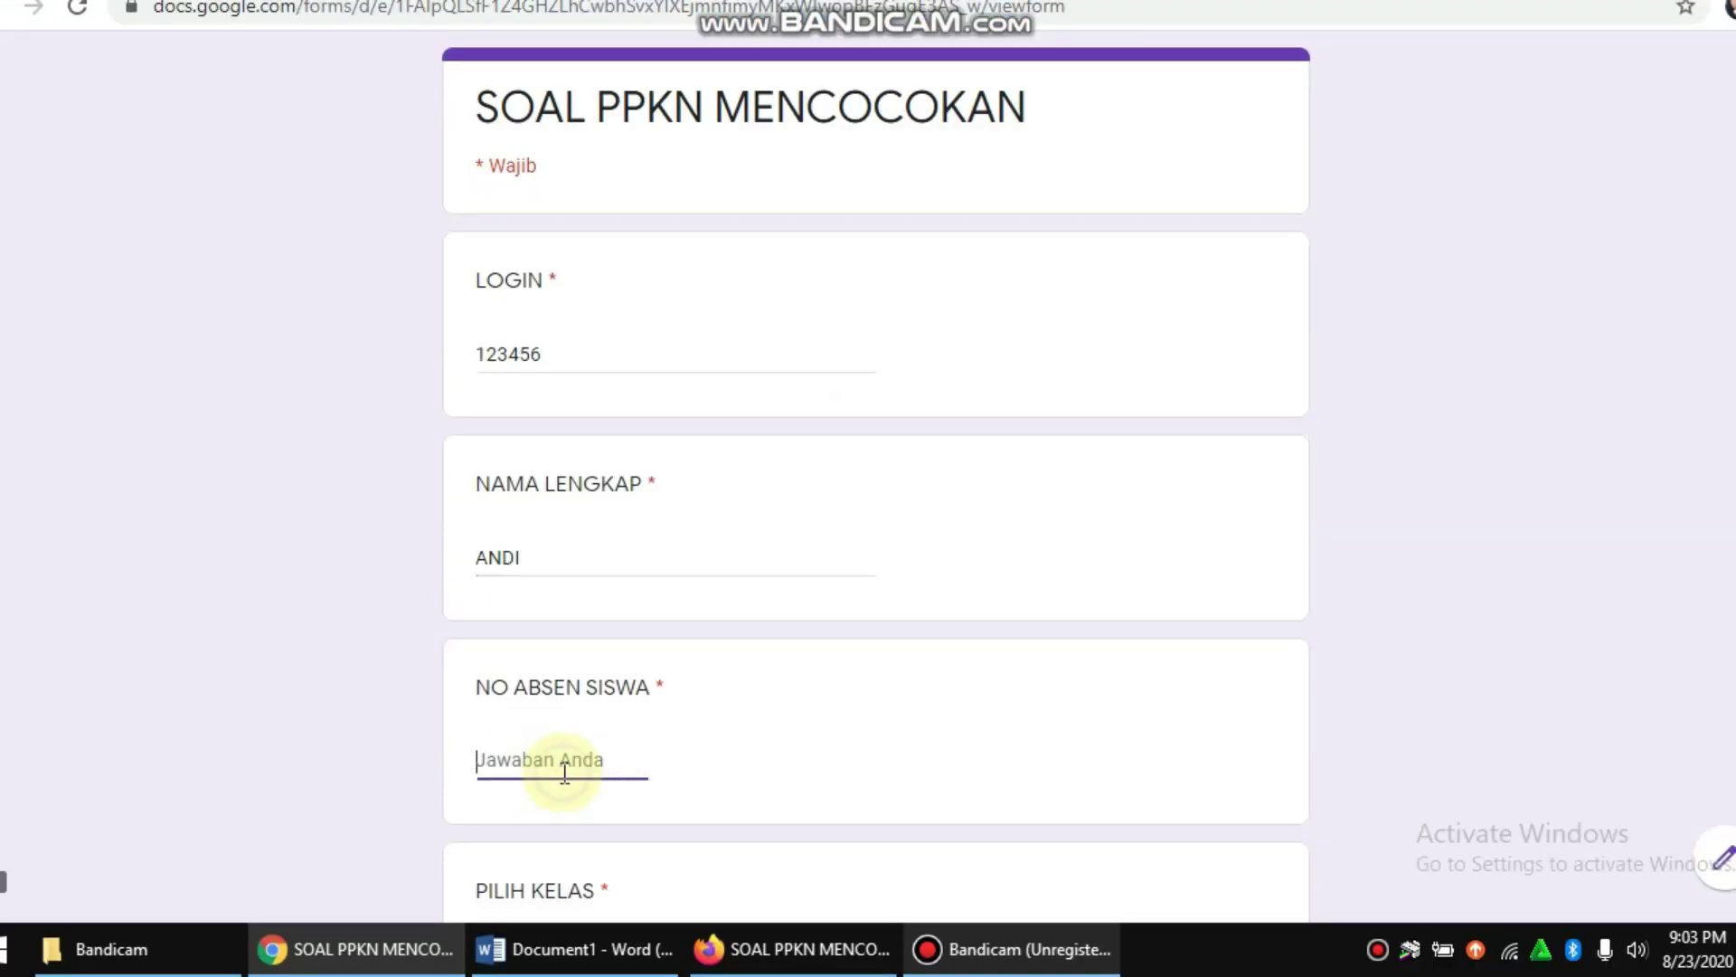
type("5")
Step: Choose class X TITL 2, set the date to 24 August 2020, and continue
scroll(698, 706, "down", 4)
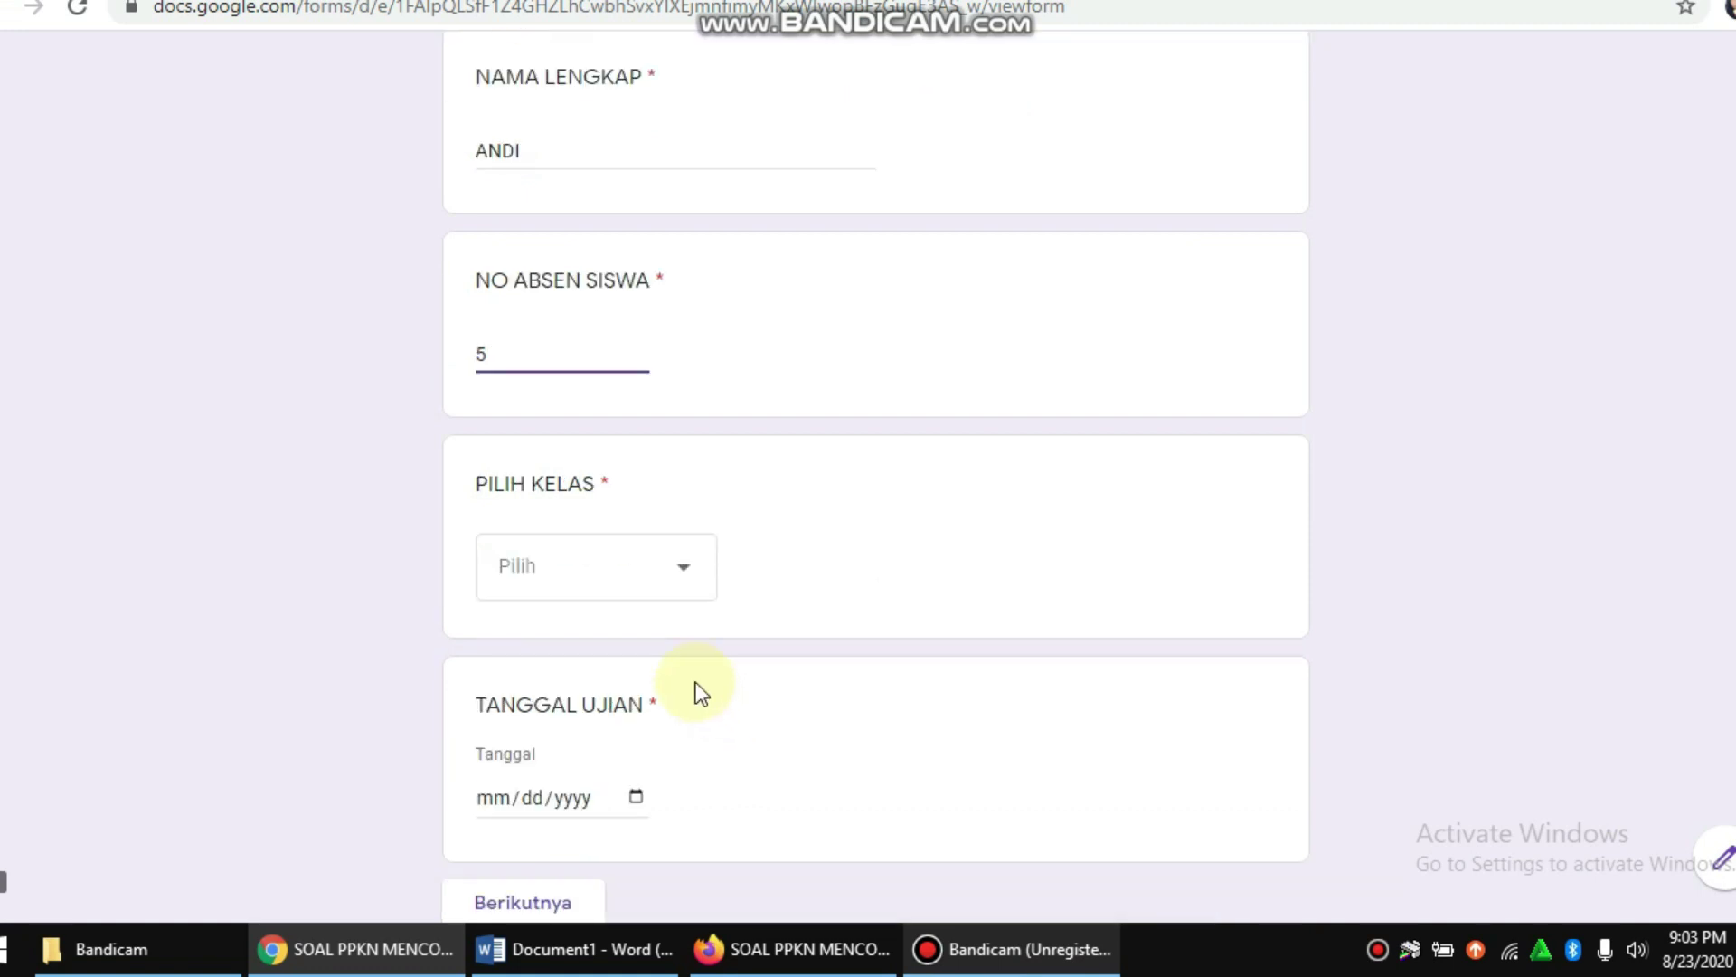
left_click(583, 577)
left_click(534, 719)
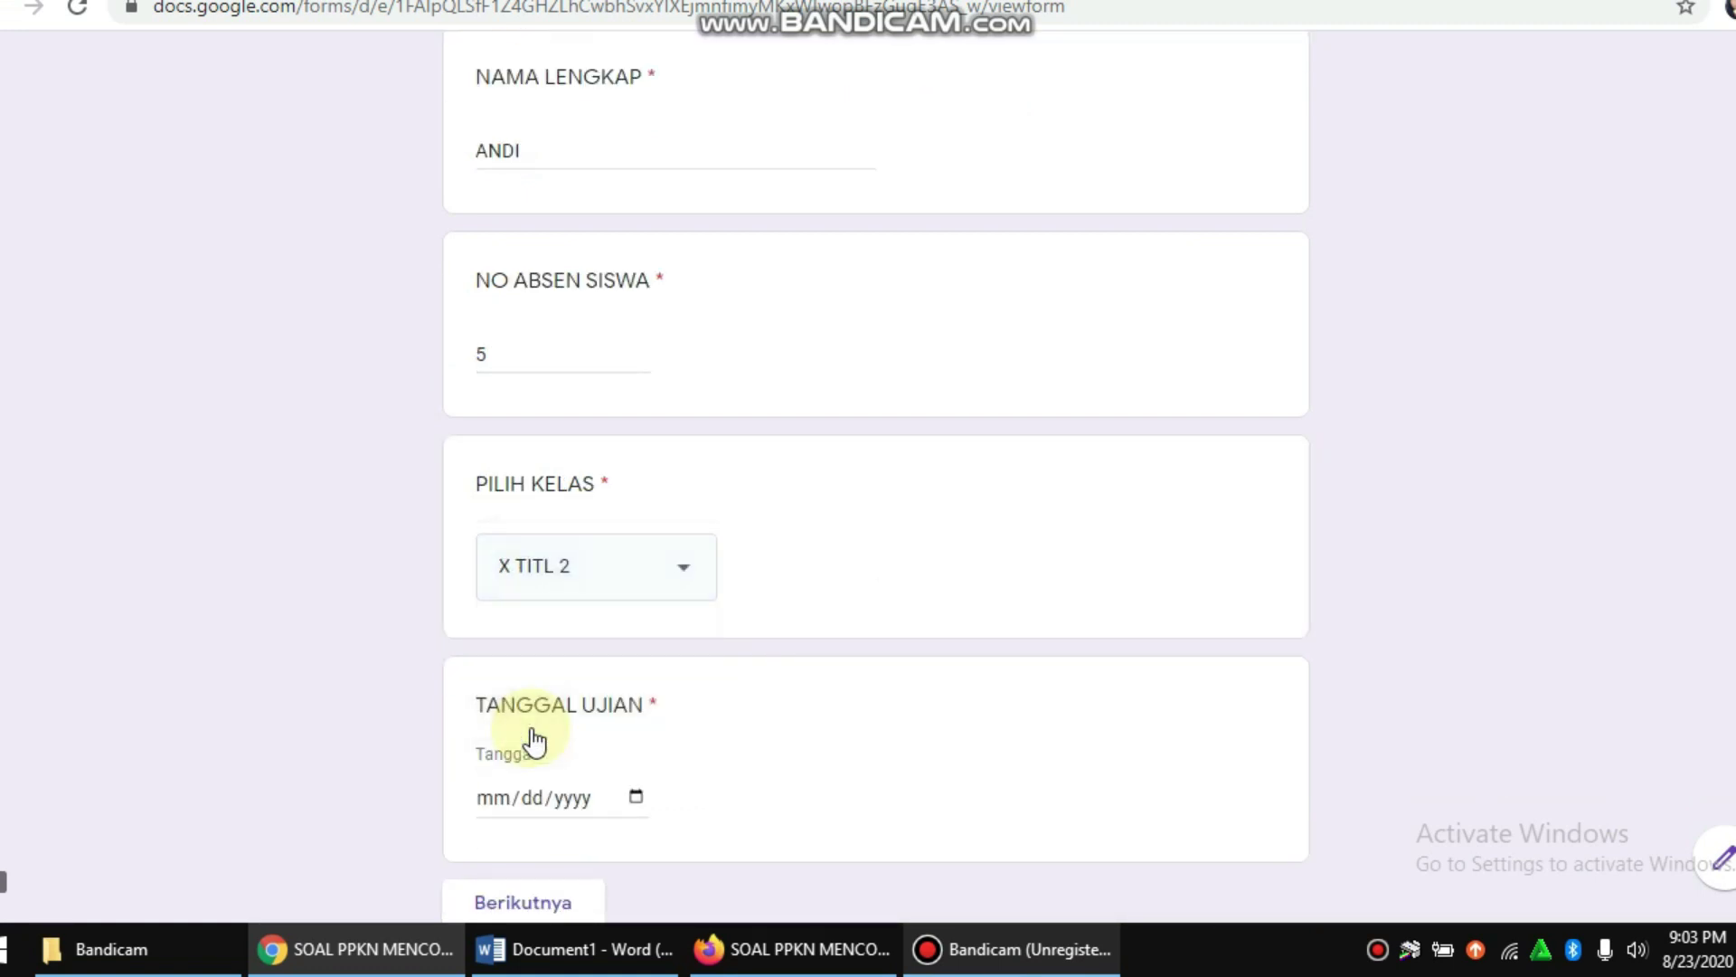
scroll(734, 624, "down", 2)
left_click(647, 586)
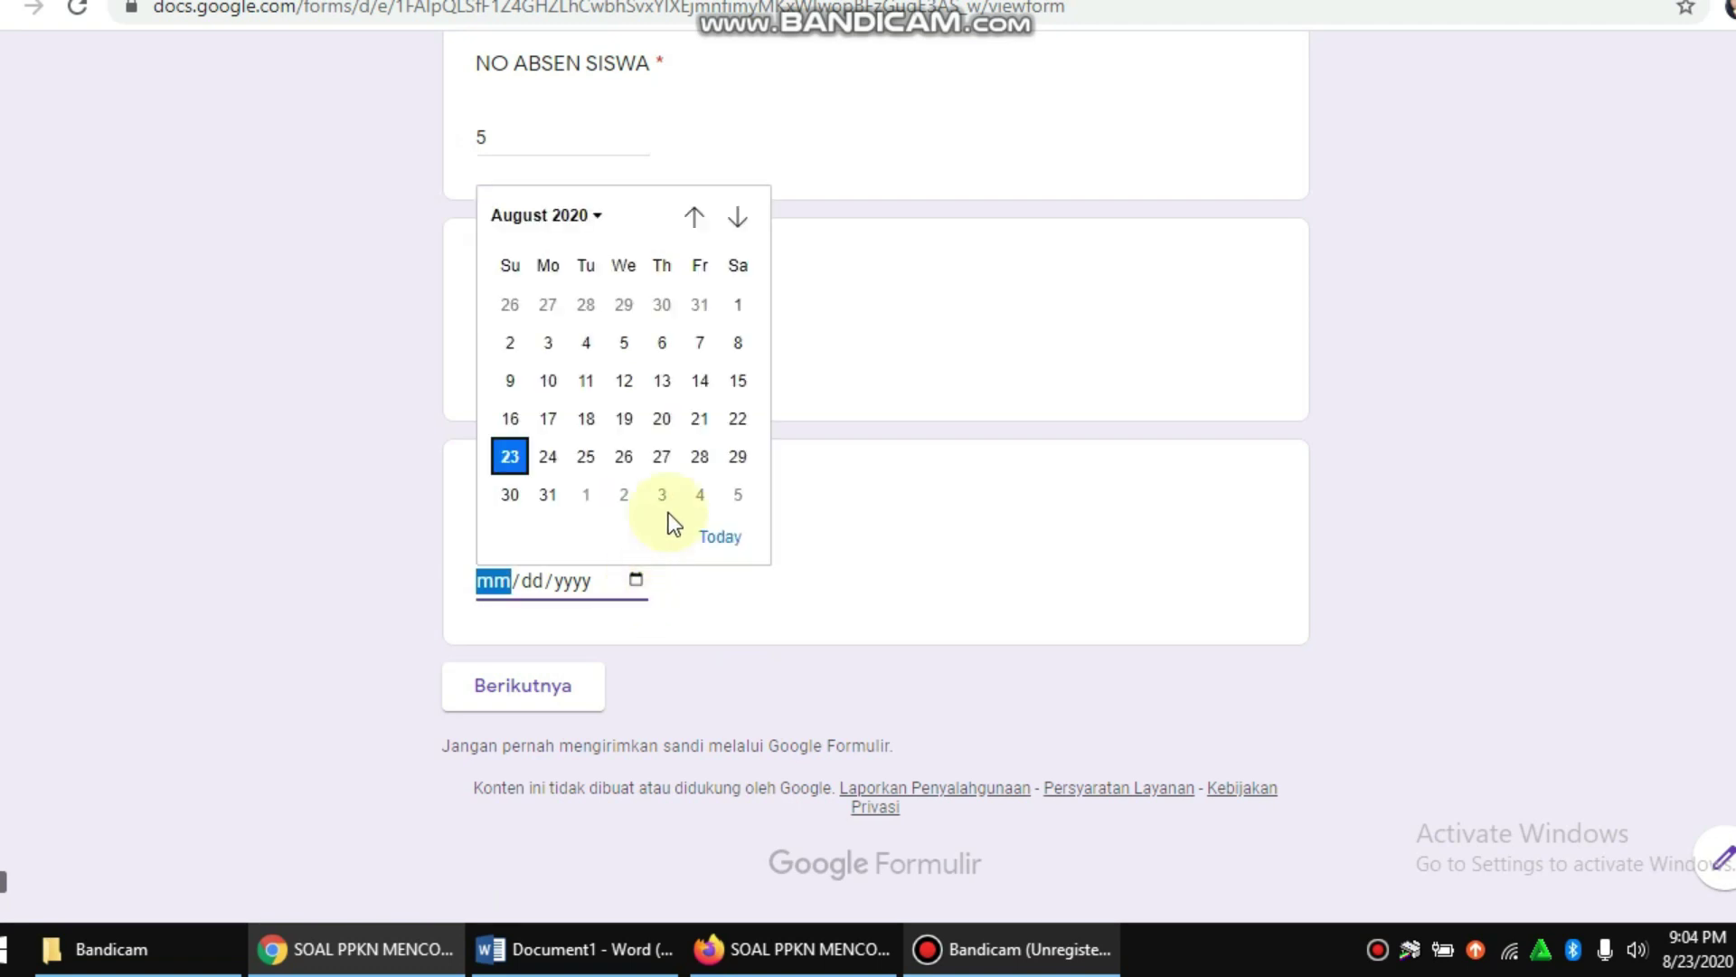
left_click(549, 457)
left_click(541, 683)
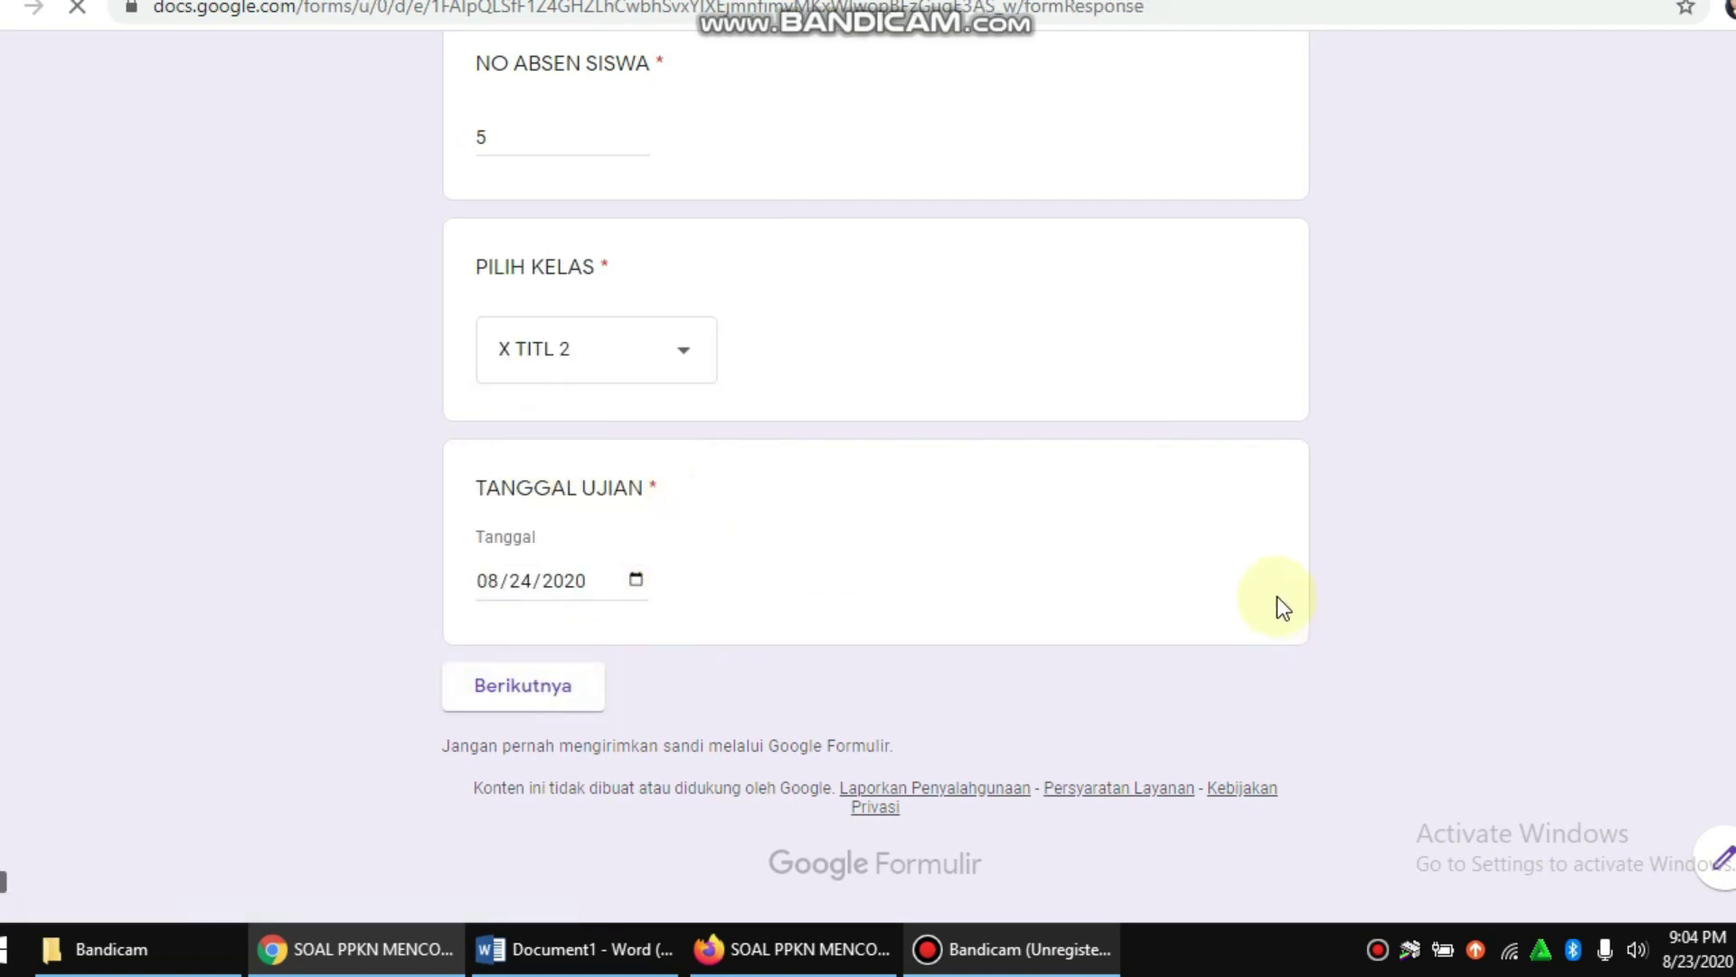
Step: Match GUBERNUR JAWA TENGAH with GANJAR PRANOWO and IBU KOTA MALAYSIA with KUALA LUMPUR in the grid
scroll(1022, 366, "down", 3)
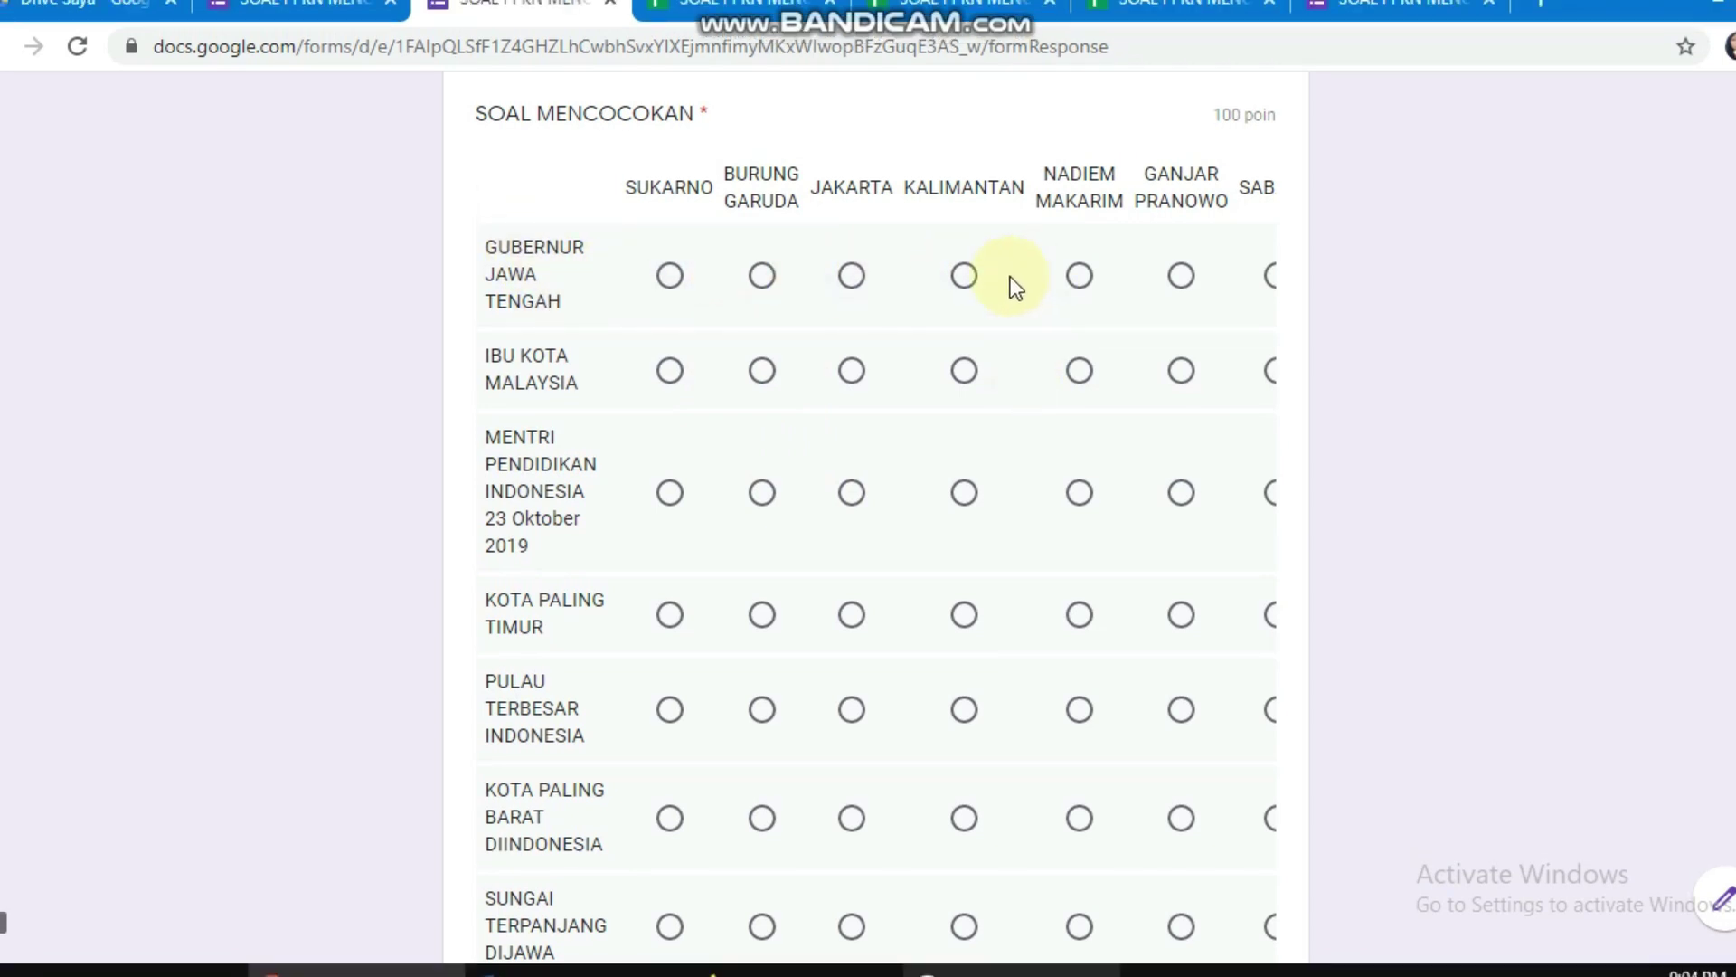
scroll(799, 550, "down", 5)
left_click_drag(790, 736, 1189, 739)
scroll(1131, 434, "up", 8)
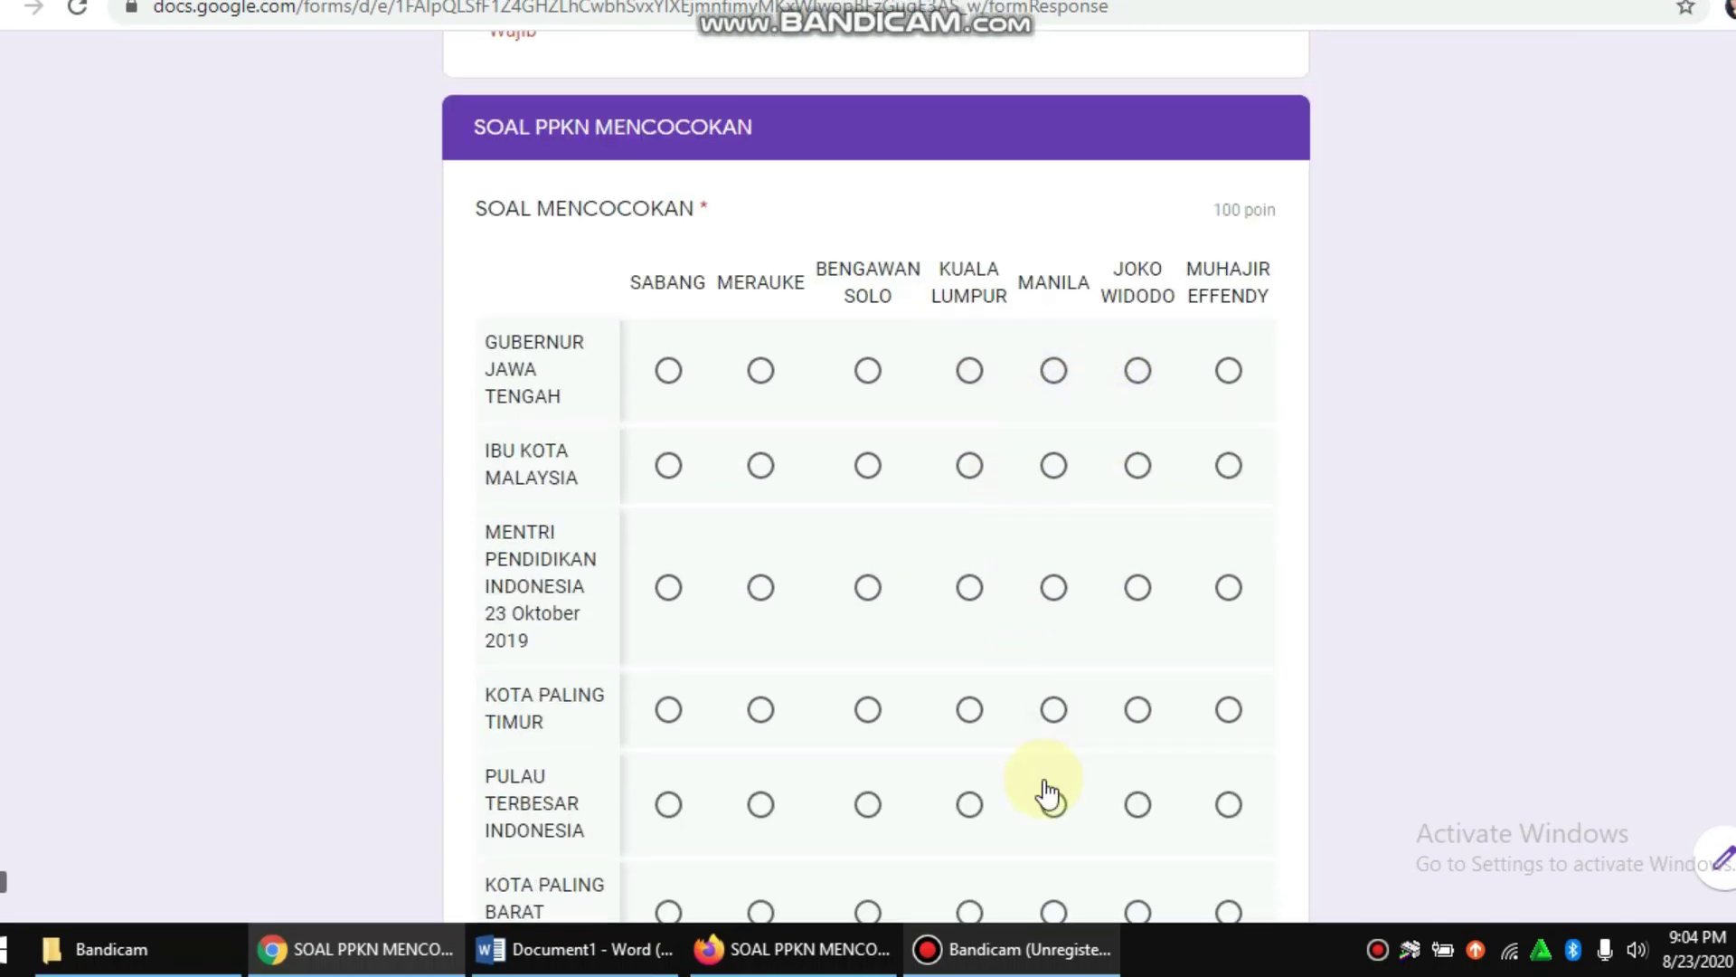
scroll(1022, 877, "down", 8)
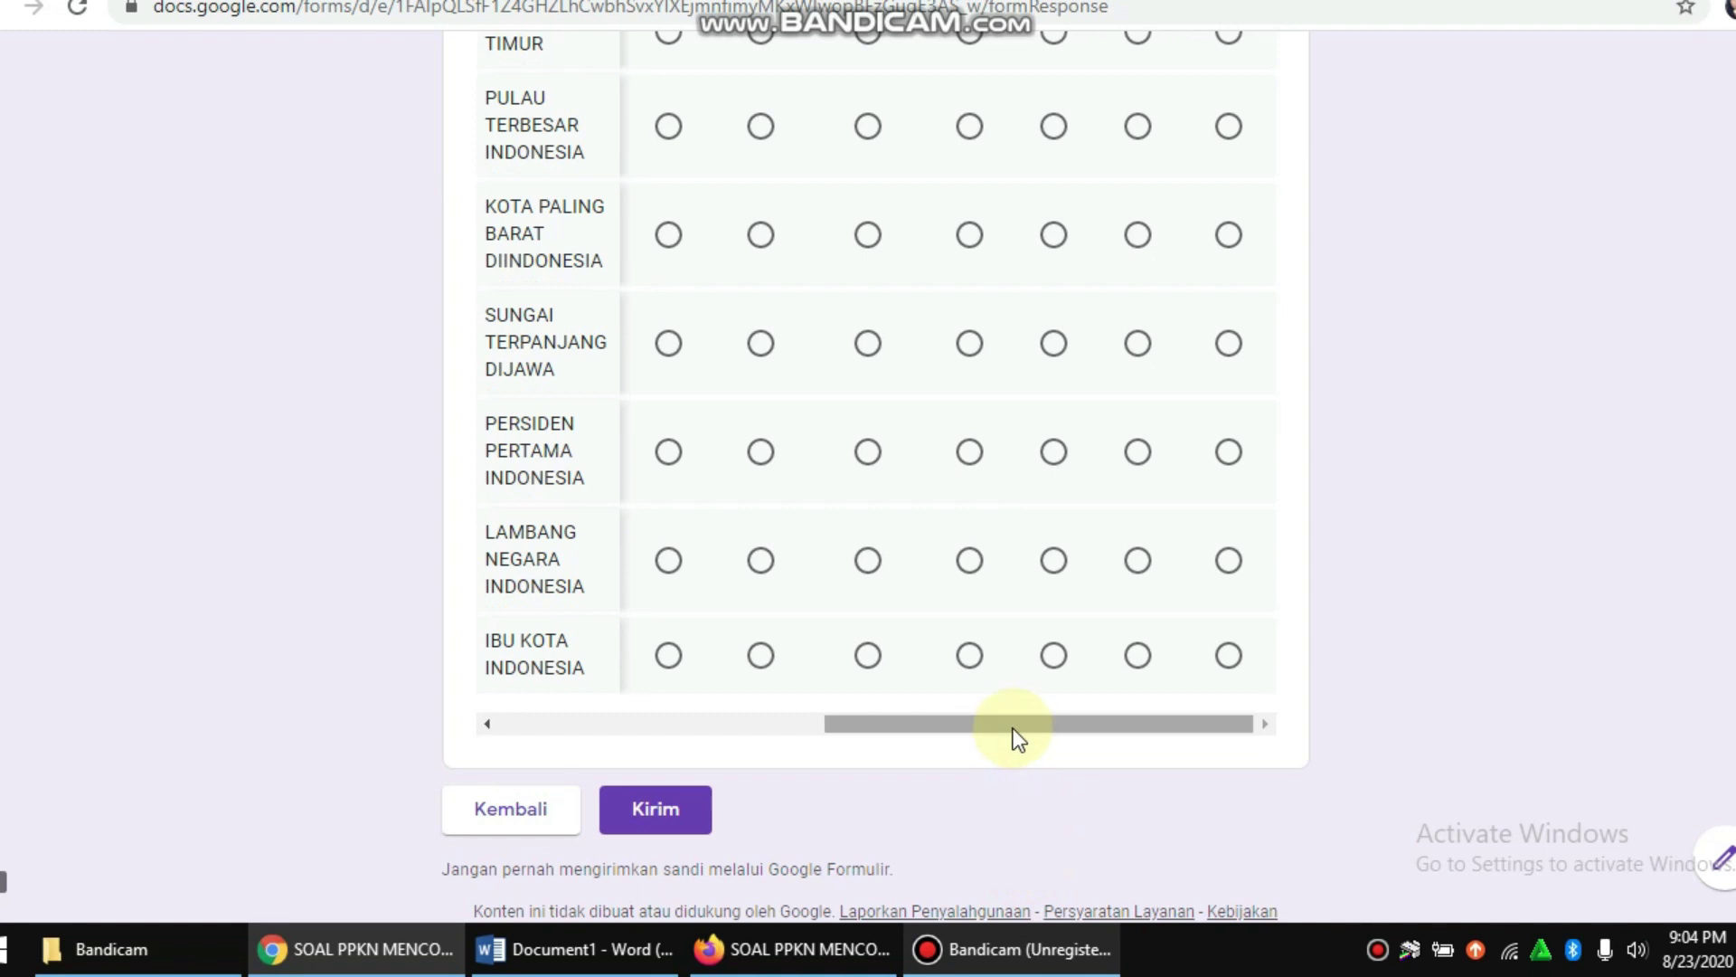
left_click_drag(1013, 729, 948, 724)
scroll(1044, 588, "up", 8)
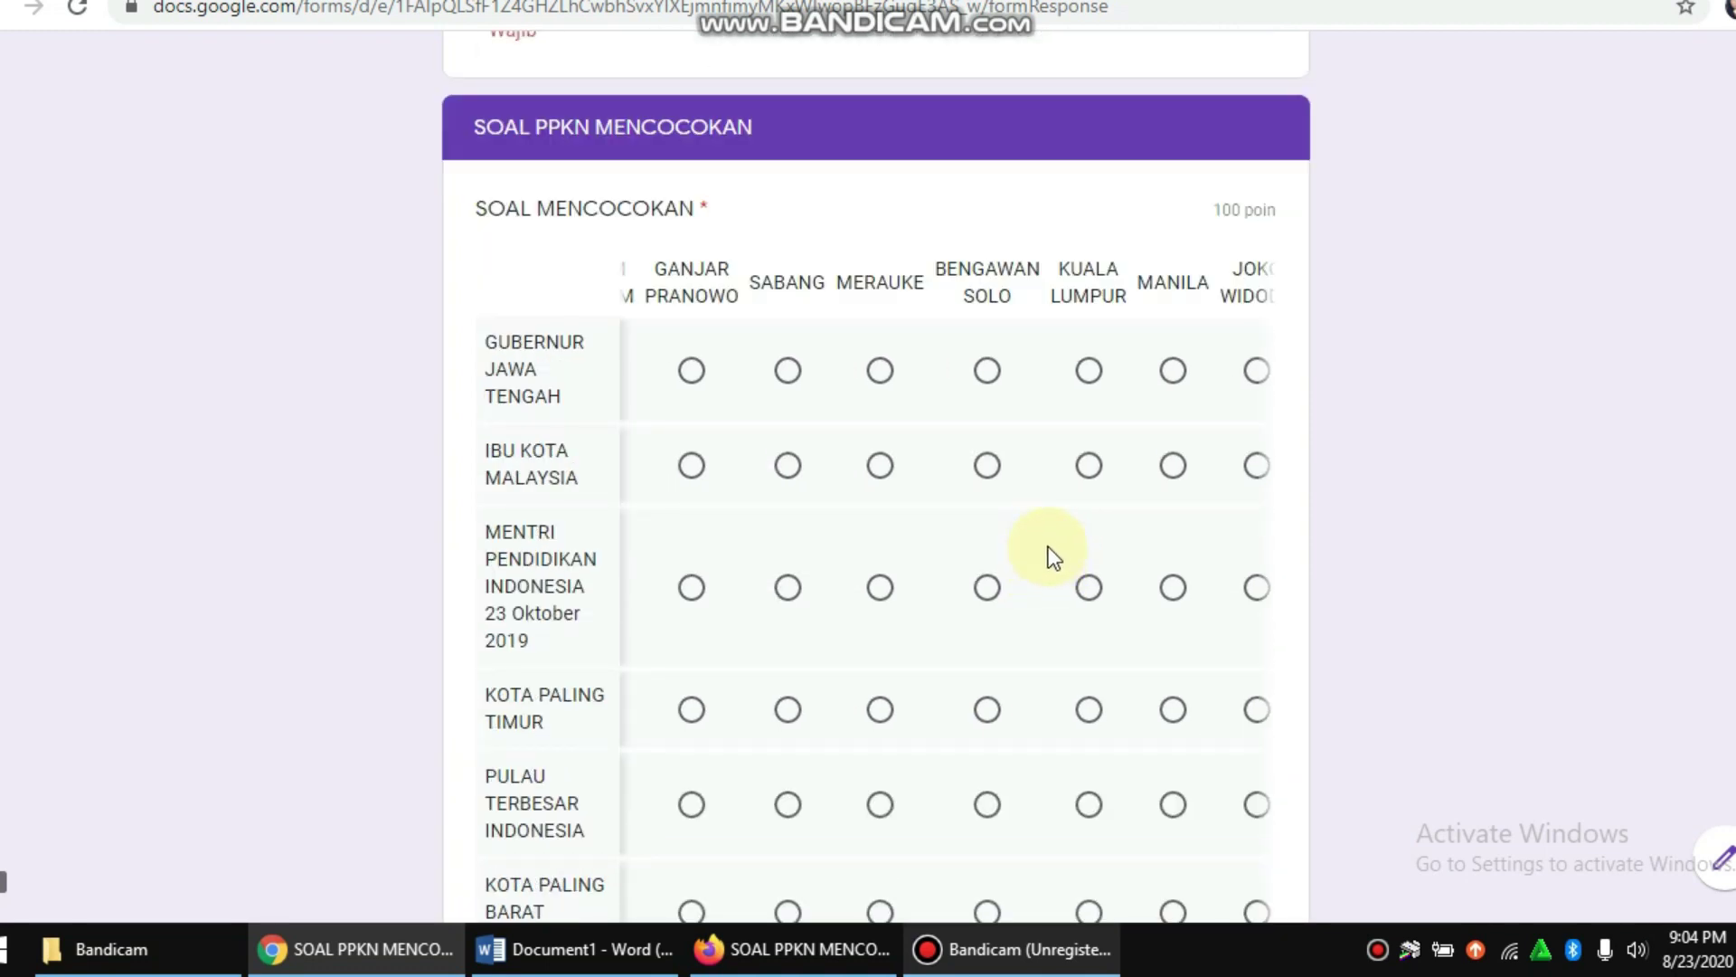
left_click(692, 371)
scroll(715, 447, "down", 3)
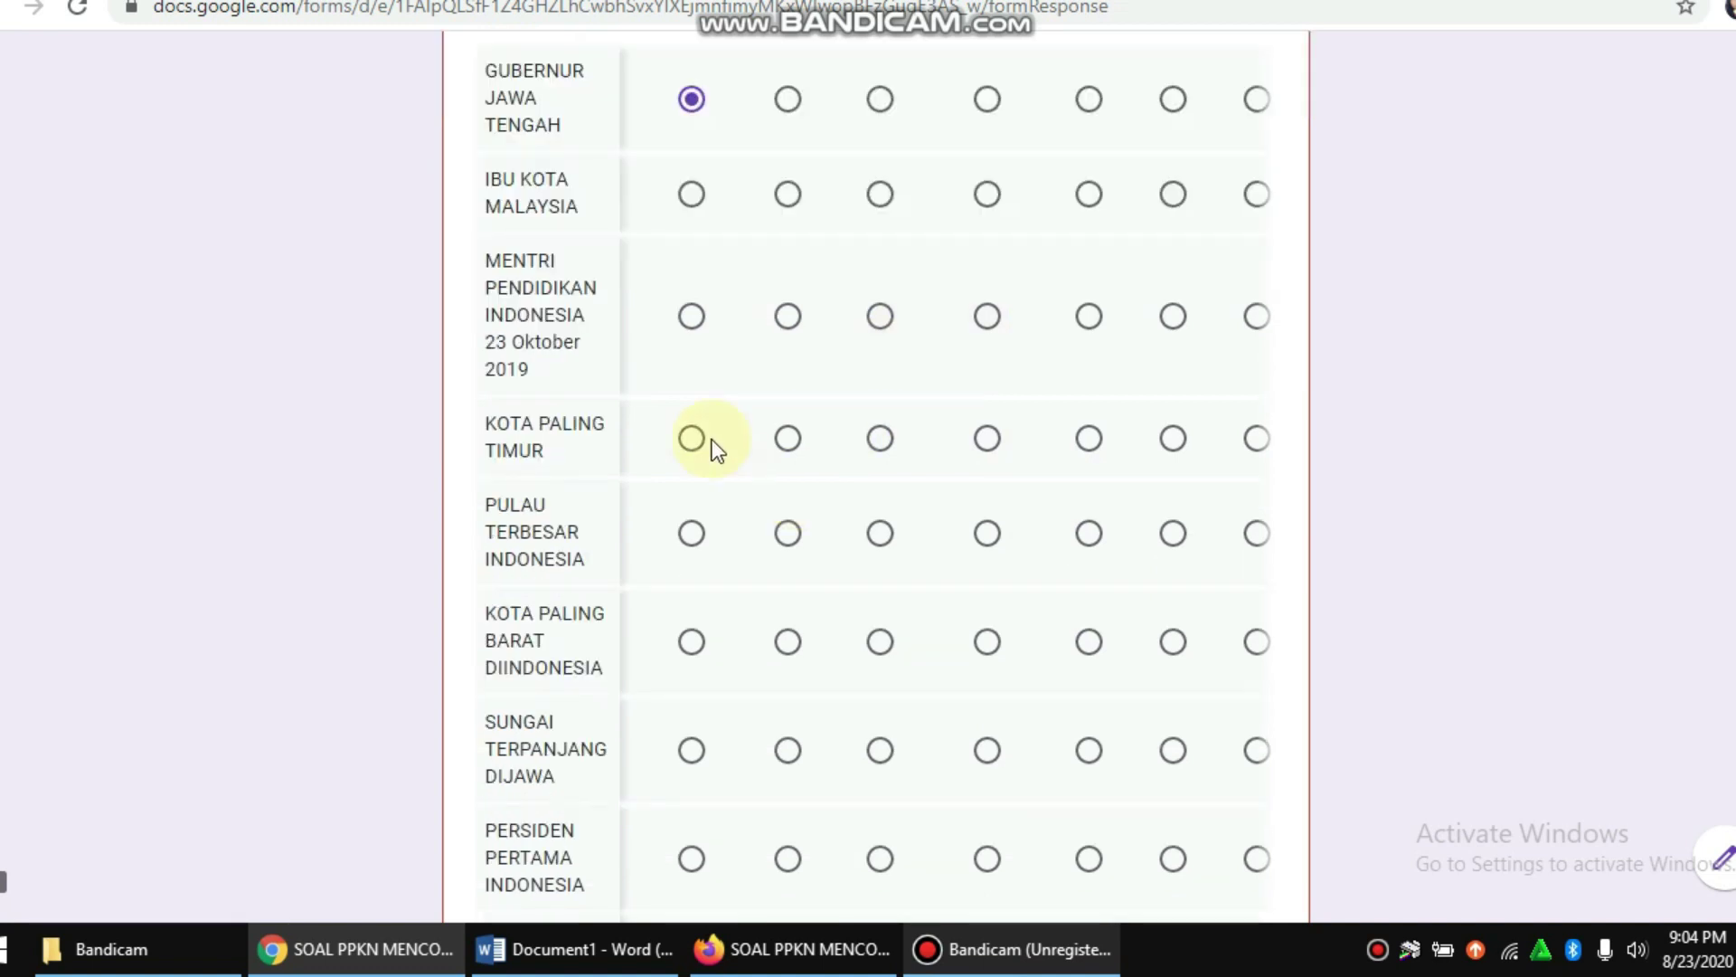
scroll(671, 253, "up", 3)
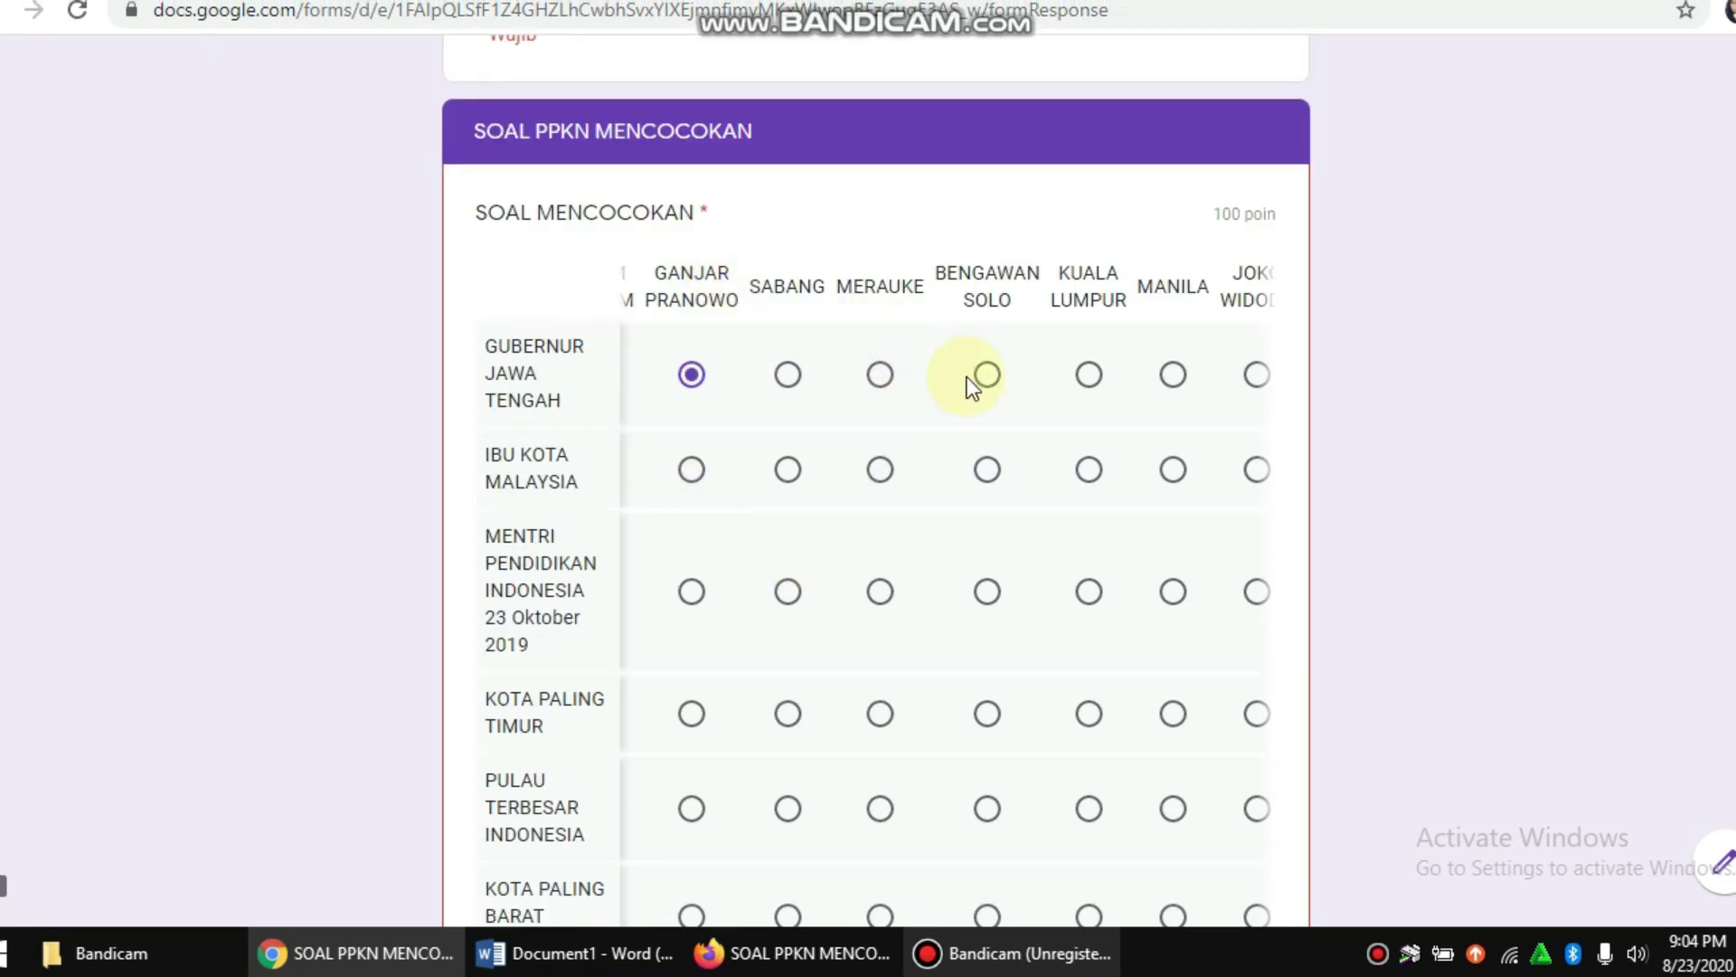
left_click(1090, 470)
Step: Answer the remaining grid rows, including KOTA PALING BARAT with SABANG, and submit the quiz
scroll(1040, 435, "down", 3)
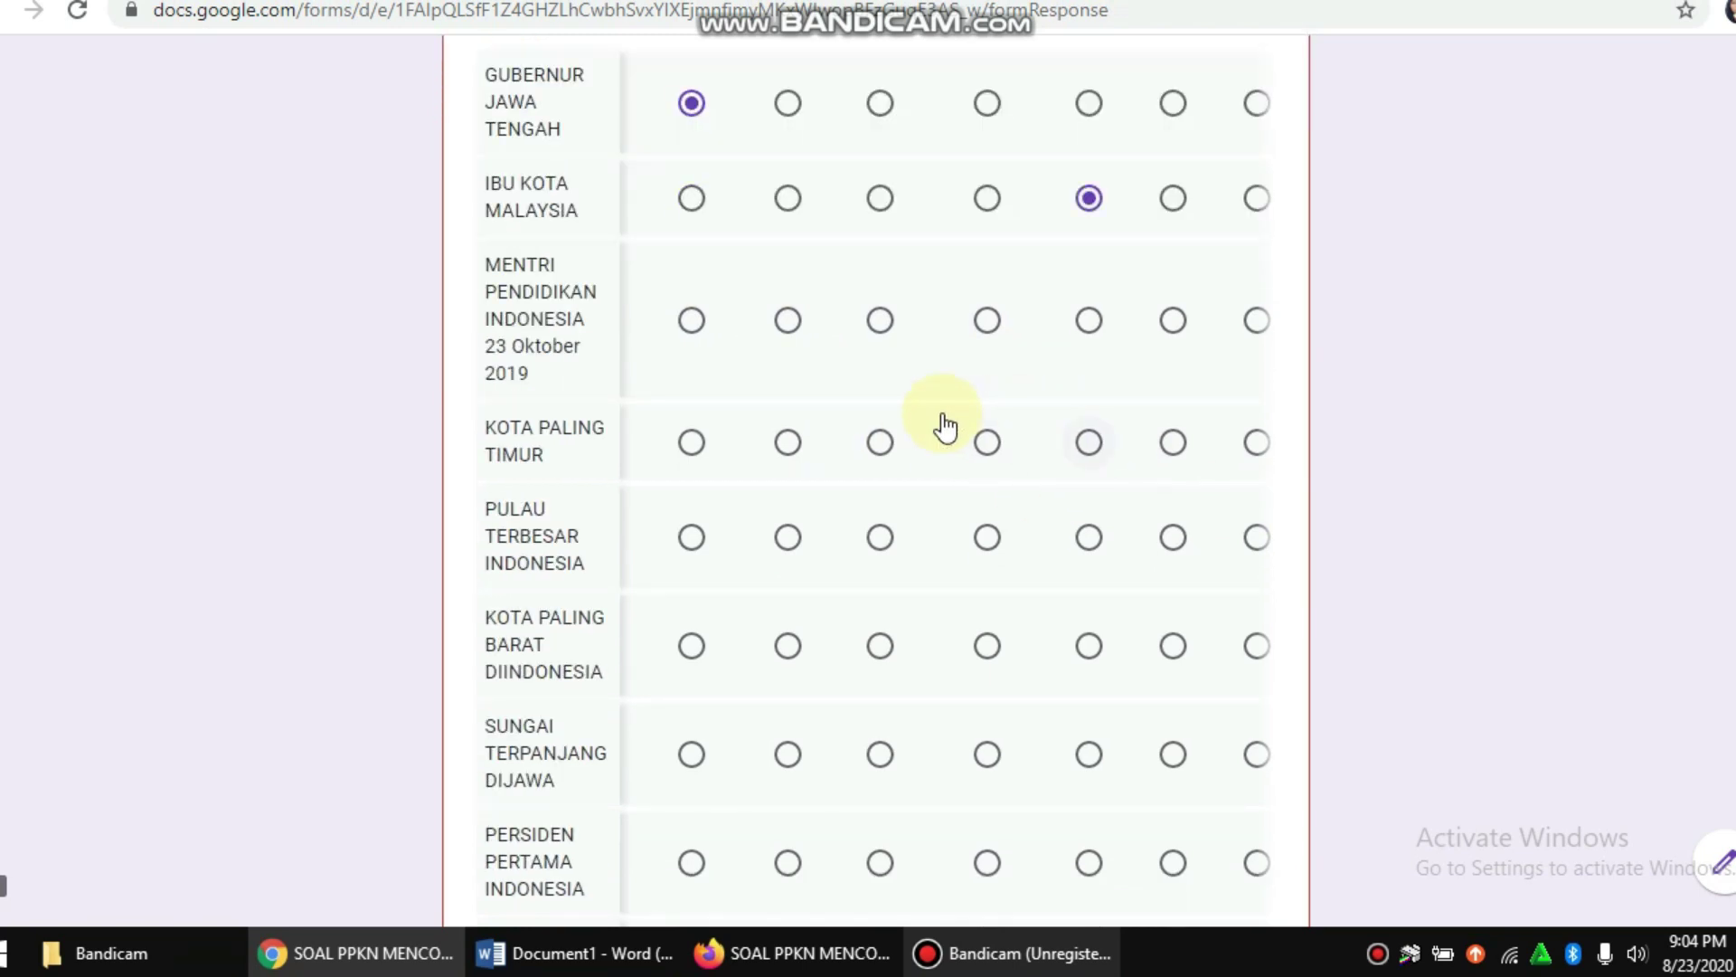
left_click(691, 443)
left_click(788, 537)
scroll(787, 432, "down", 5)
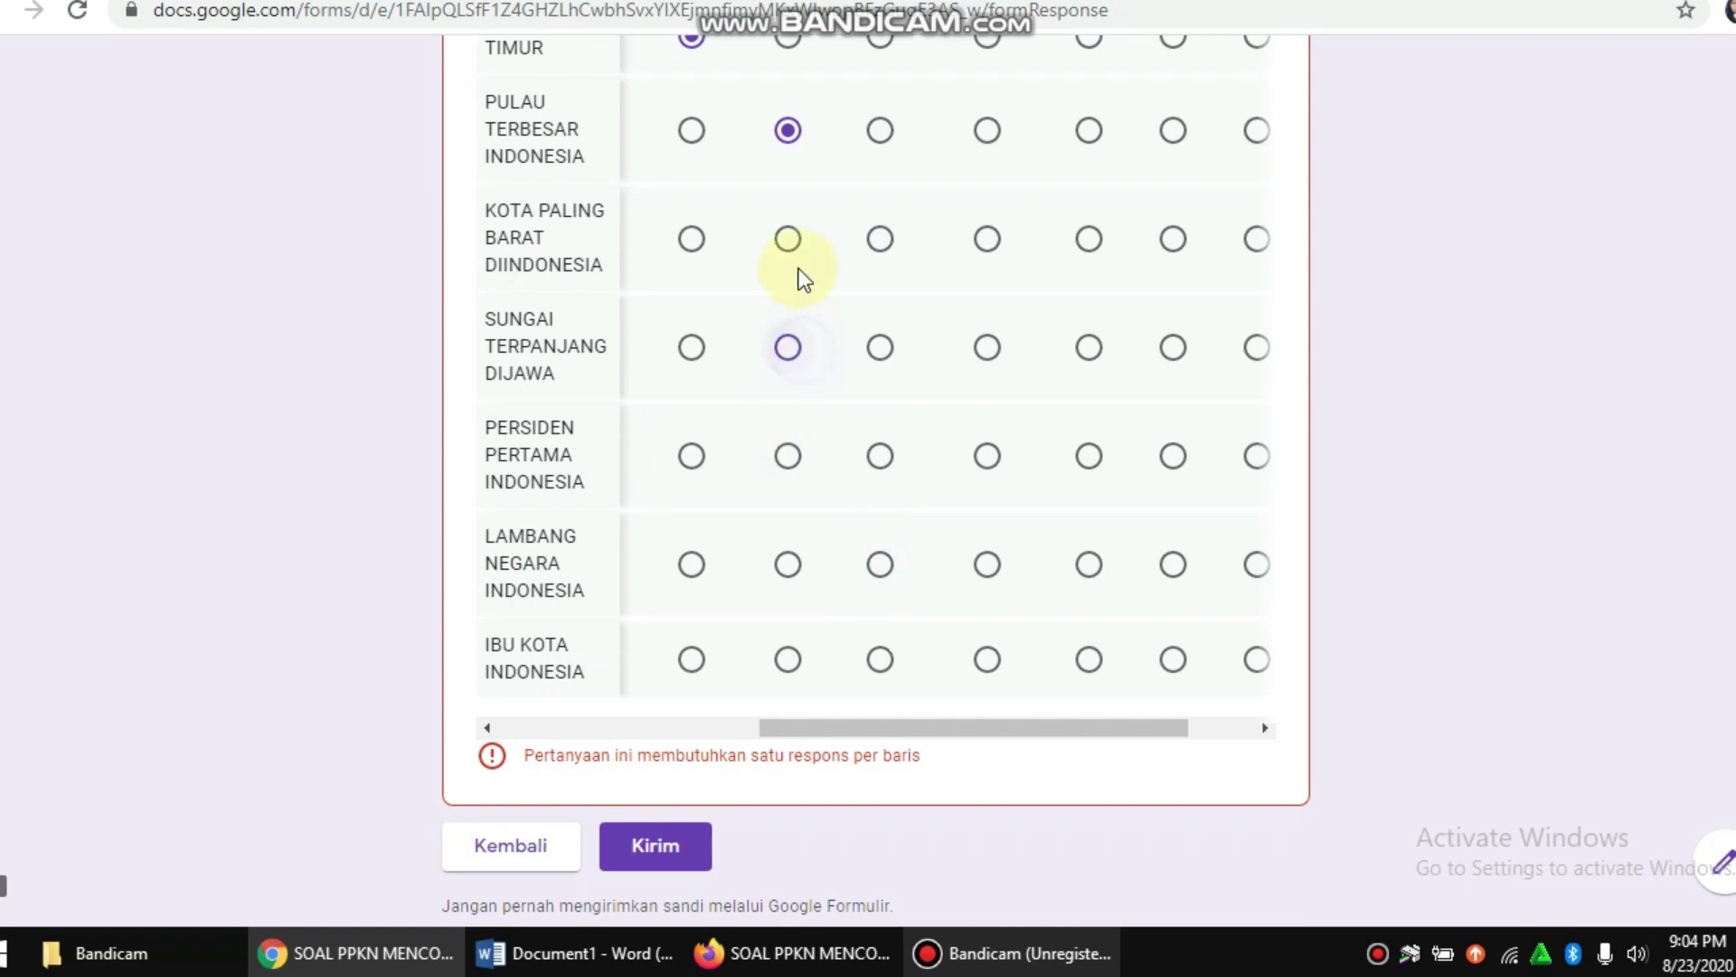
left_click(788, 240)
left_click(691, 475)
left_click(691, 583)
left_click(691, 679)
scroll(965, 606, "down", 2)
left_click(681, 729)
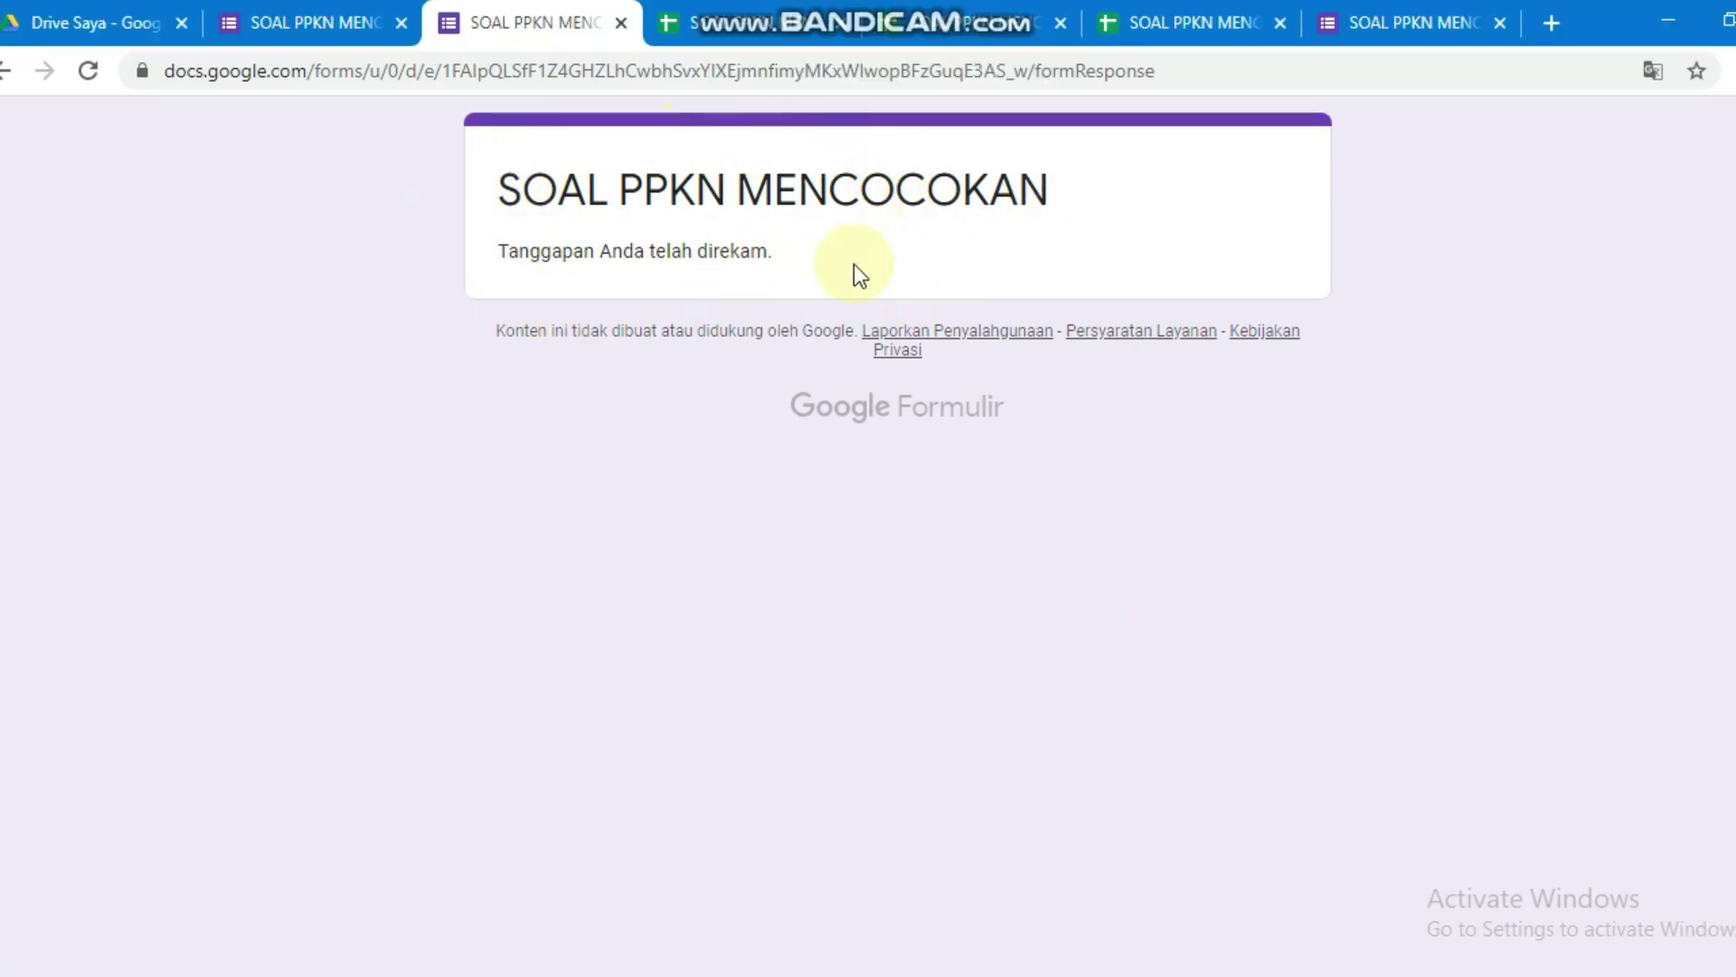
Step: Open the quiz's Respons summary and link its responses to a Google Sheets spreadsheet
left_click(328, 21)
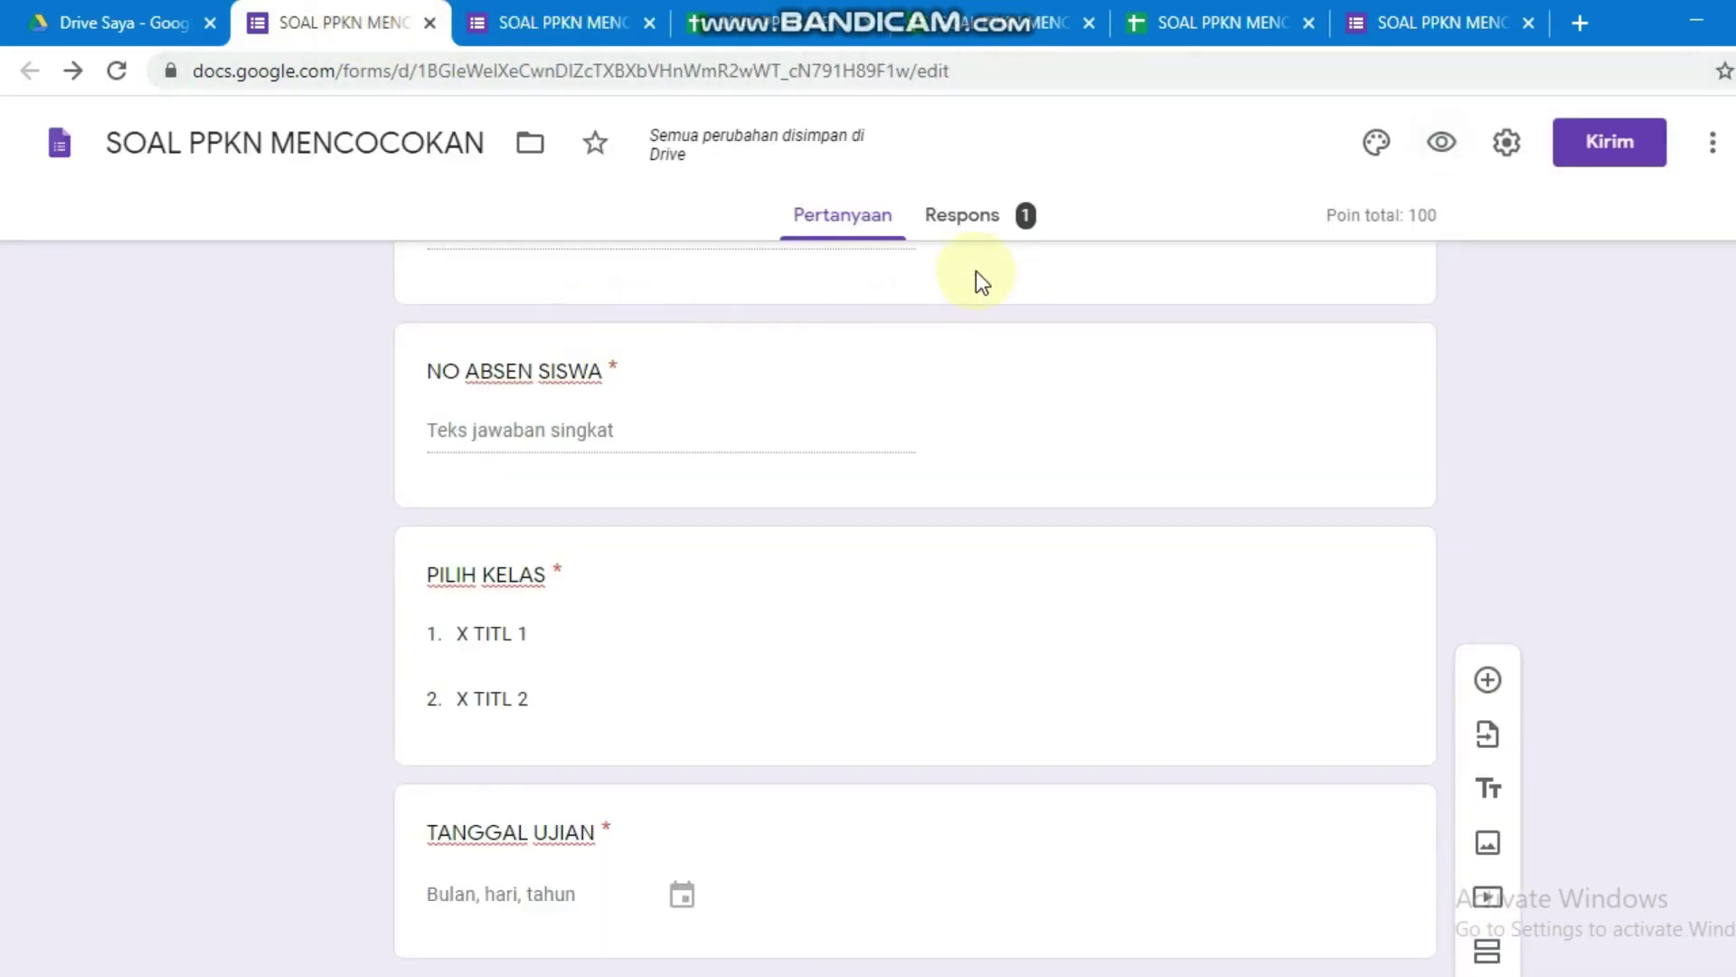
left_click(980, 221)
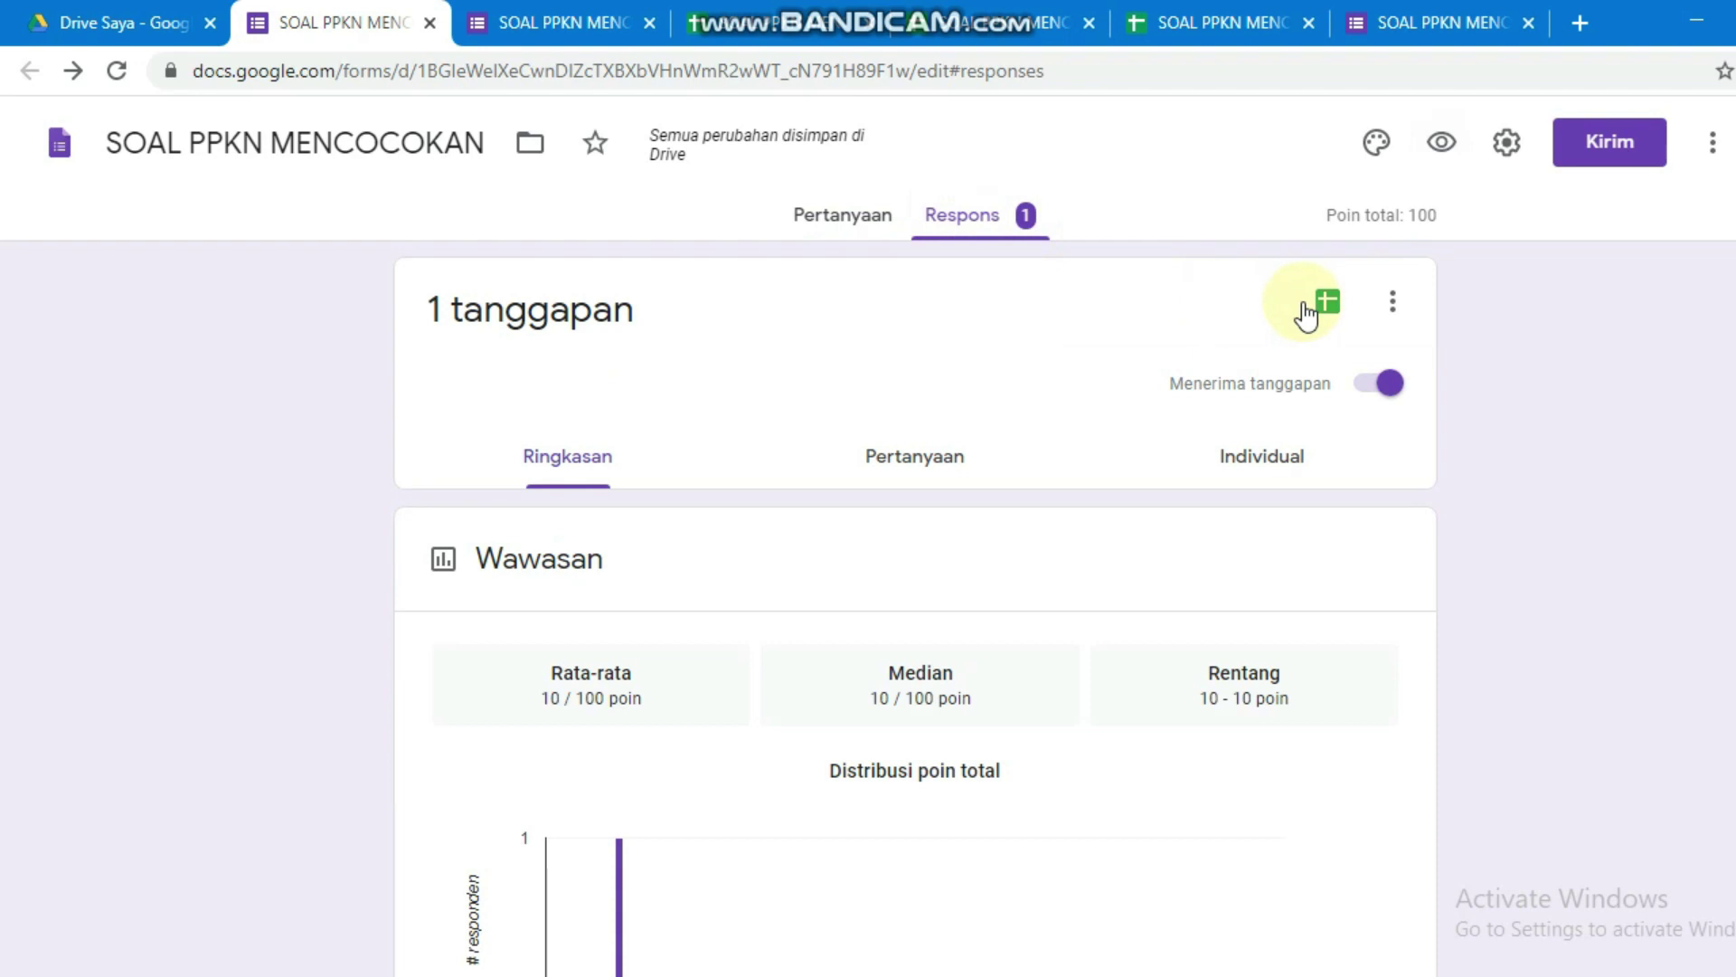
left_click(1322, 299)
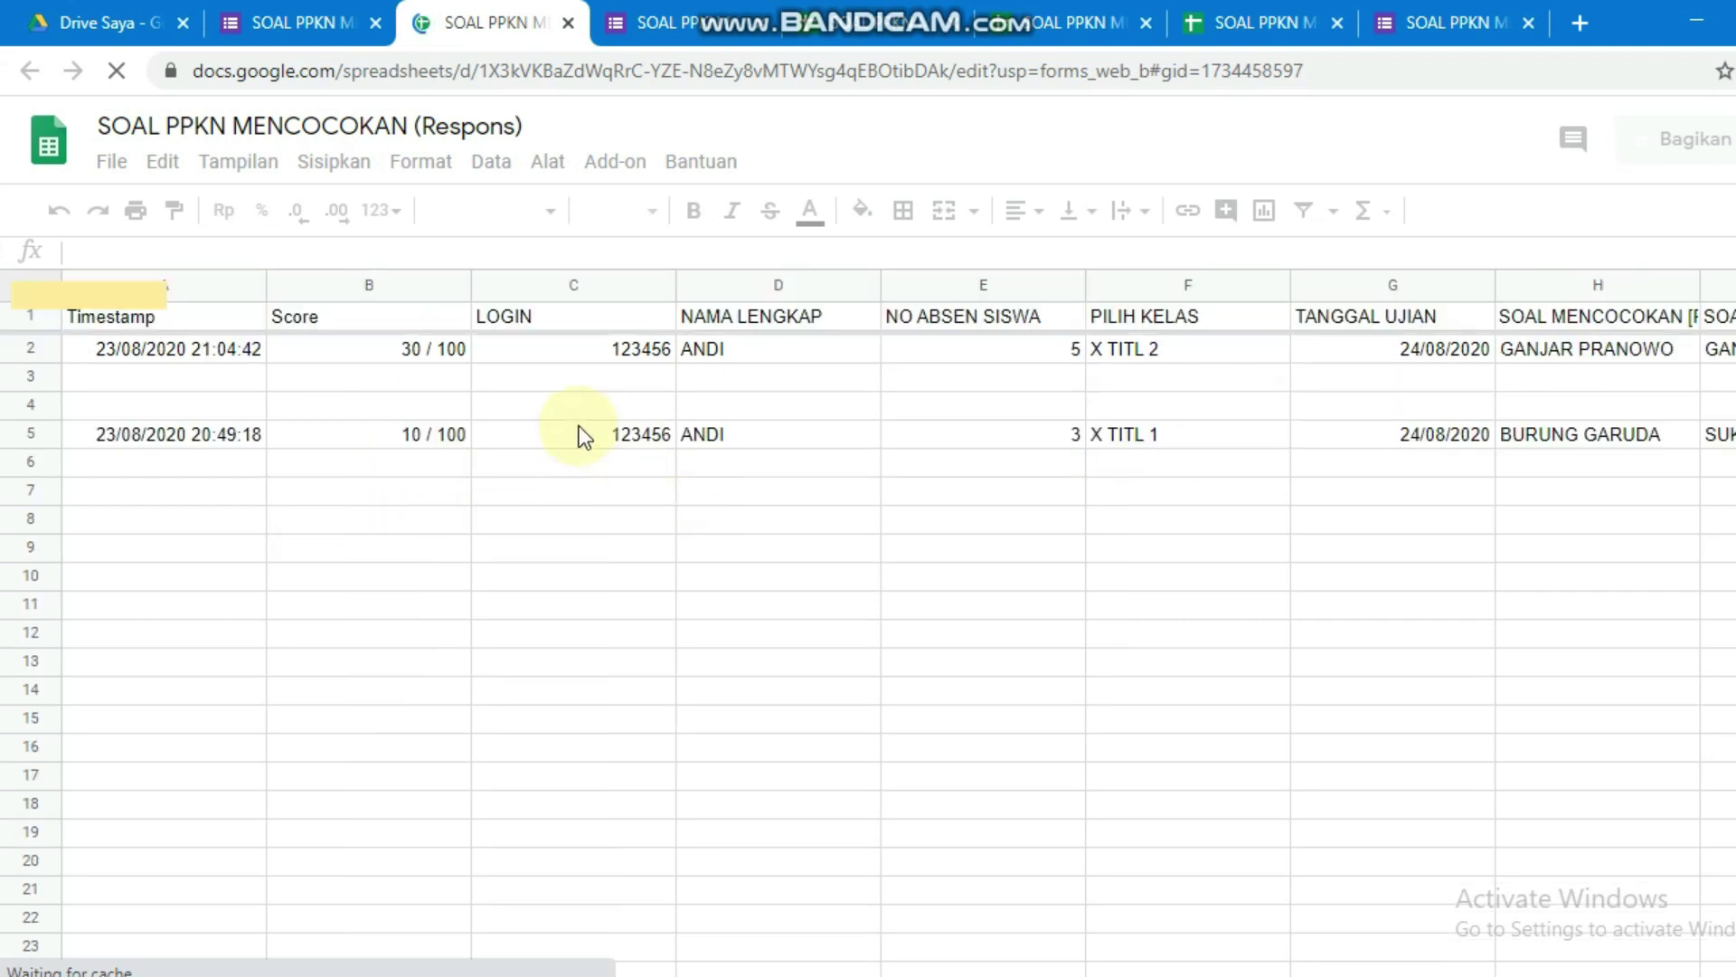
Step: Browse the score and answer columns of SOAL PPKN MENCOCOKAN (Respons), then close the spreadsheet
left_click(361, 345)
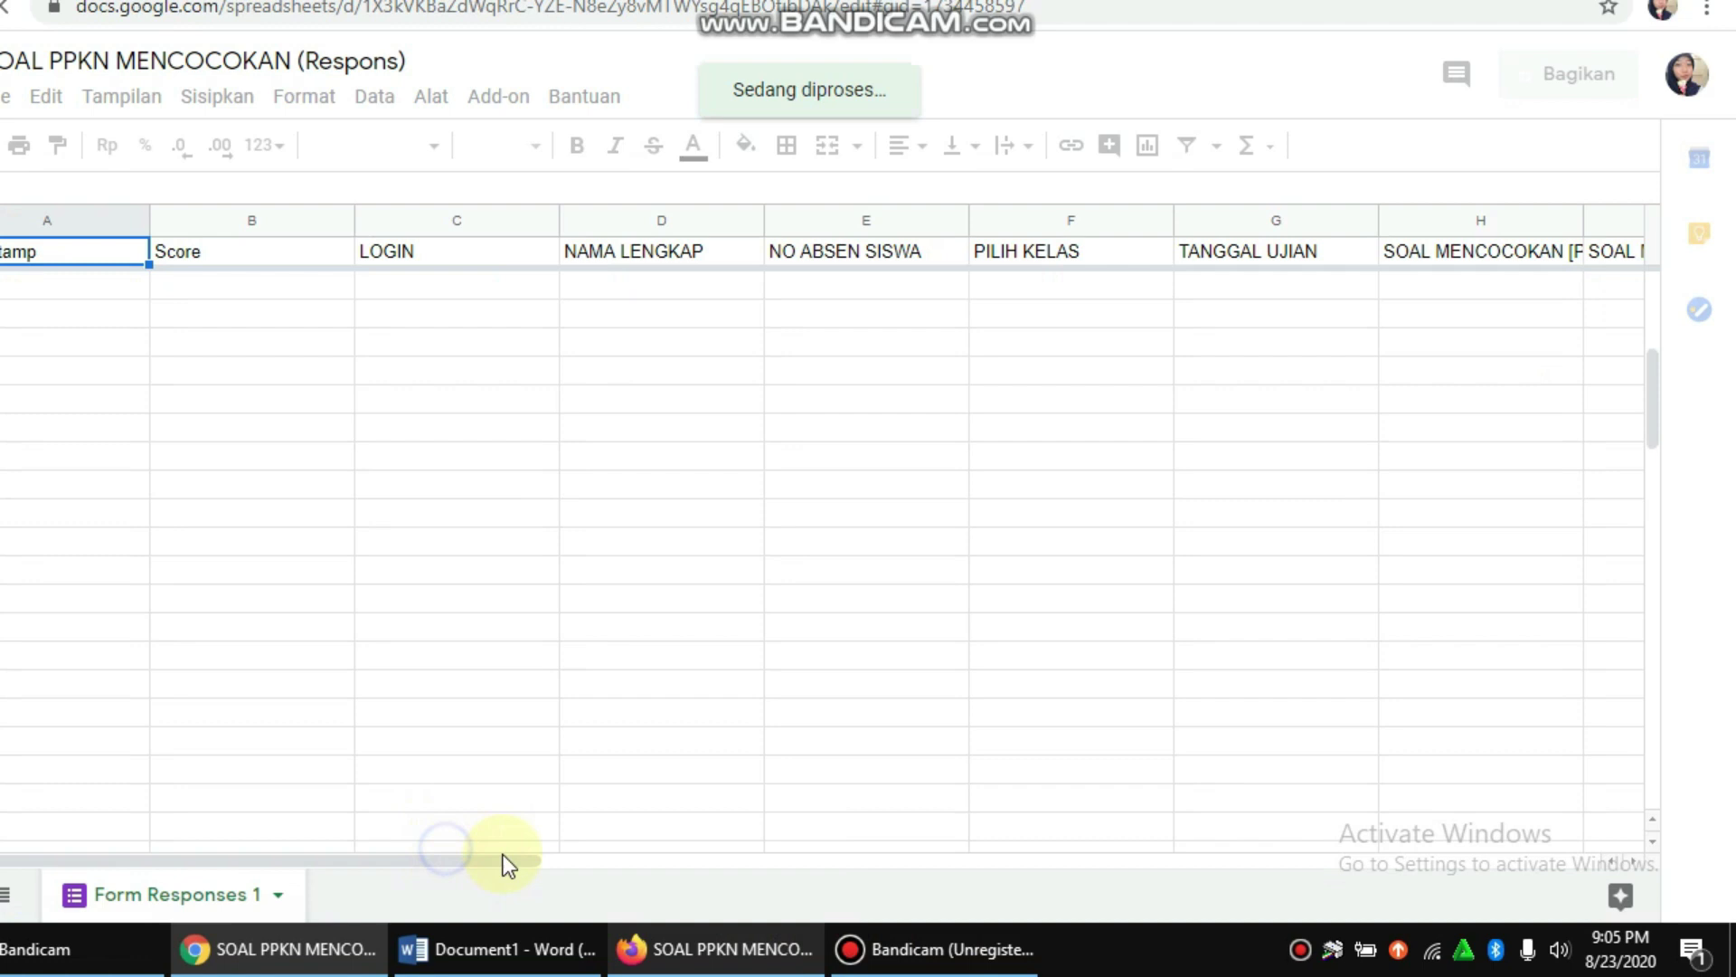
left_click(1086, 860)
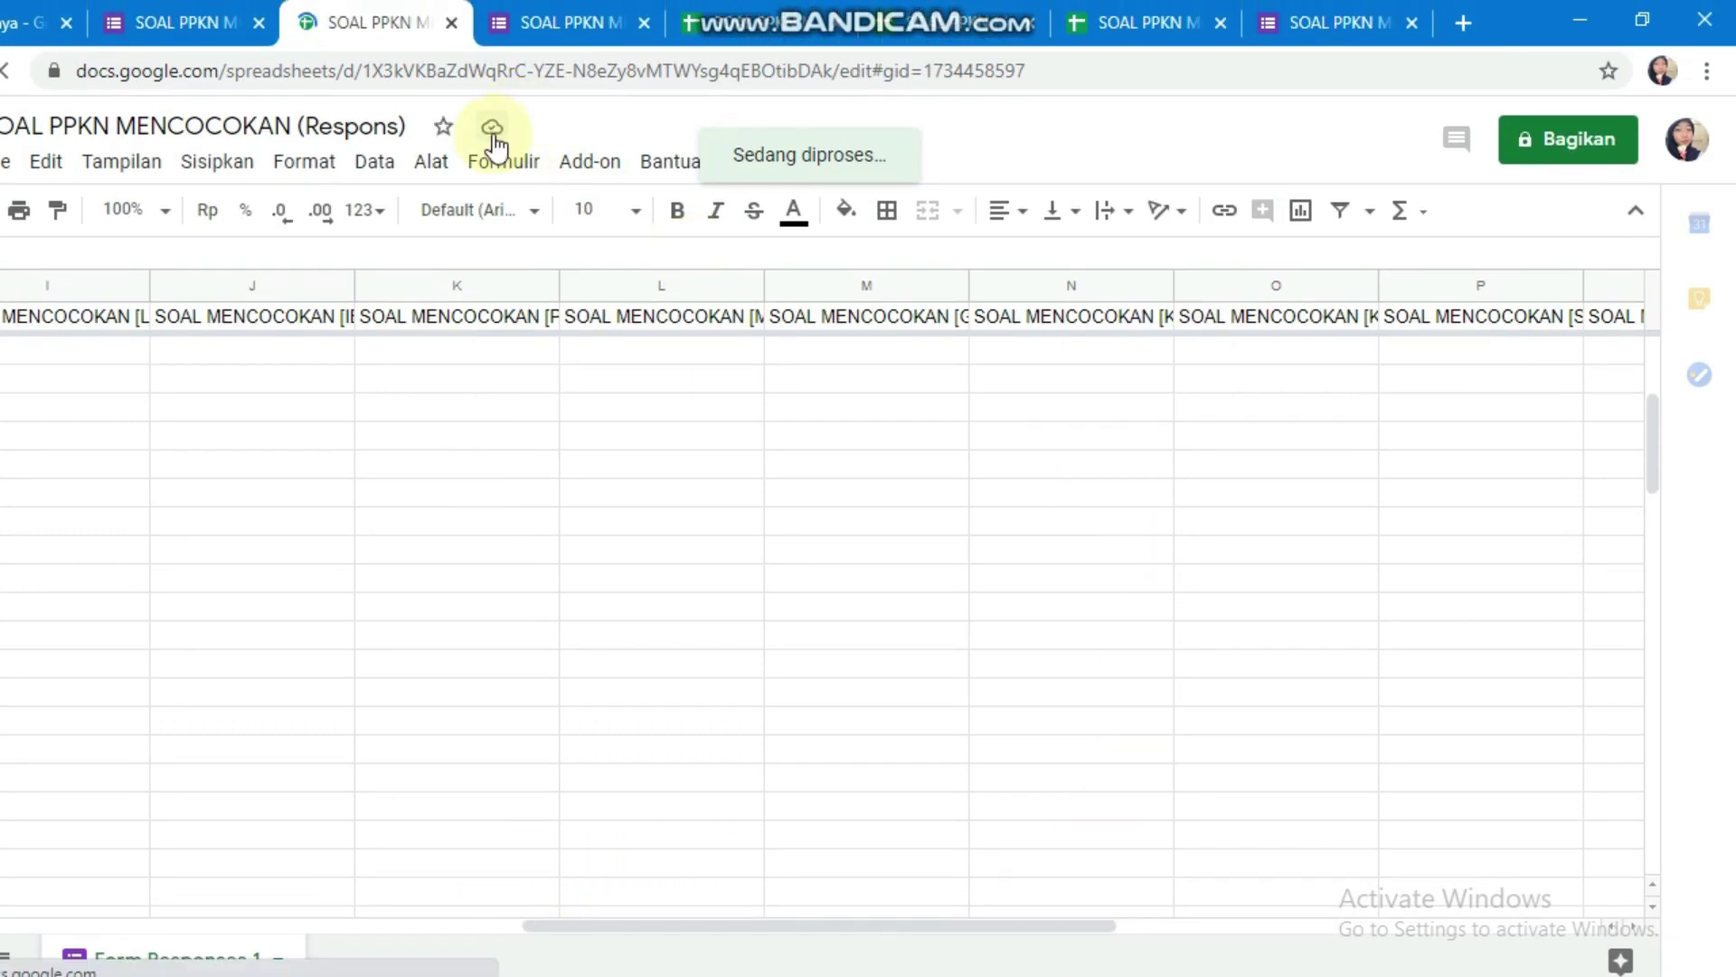
left_click(452, 24)
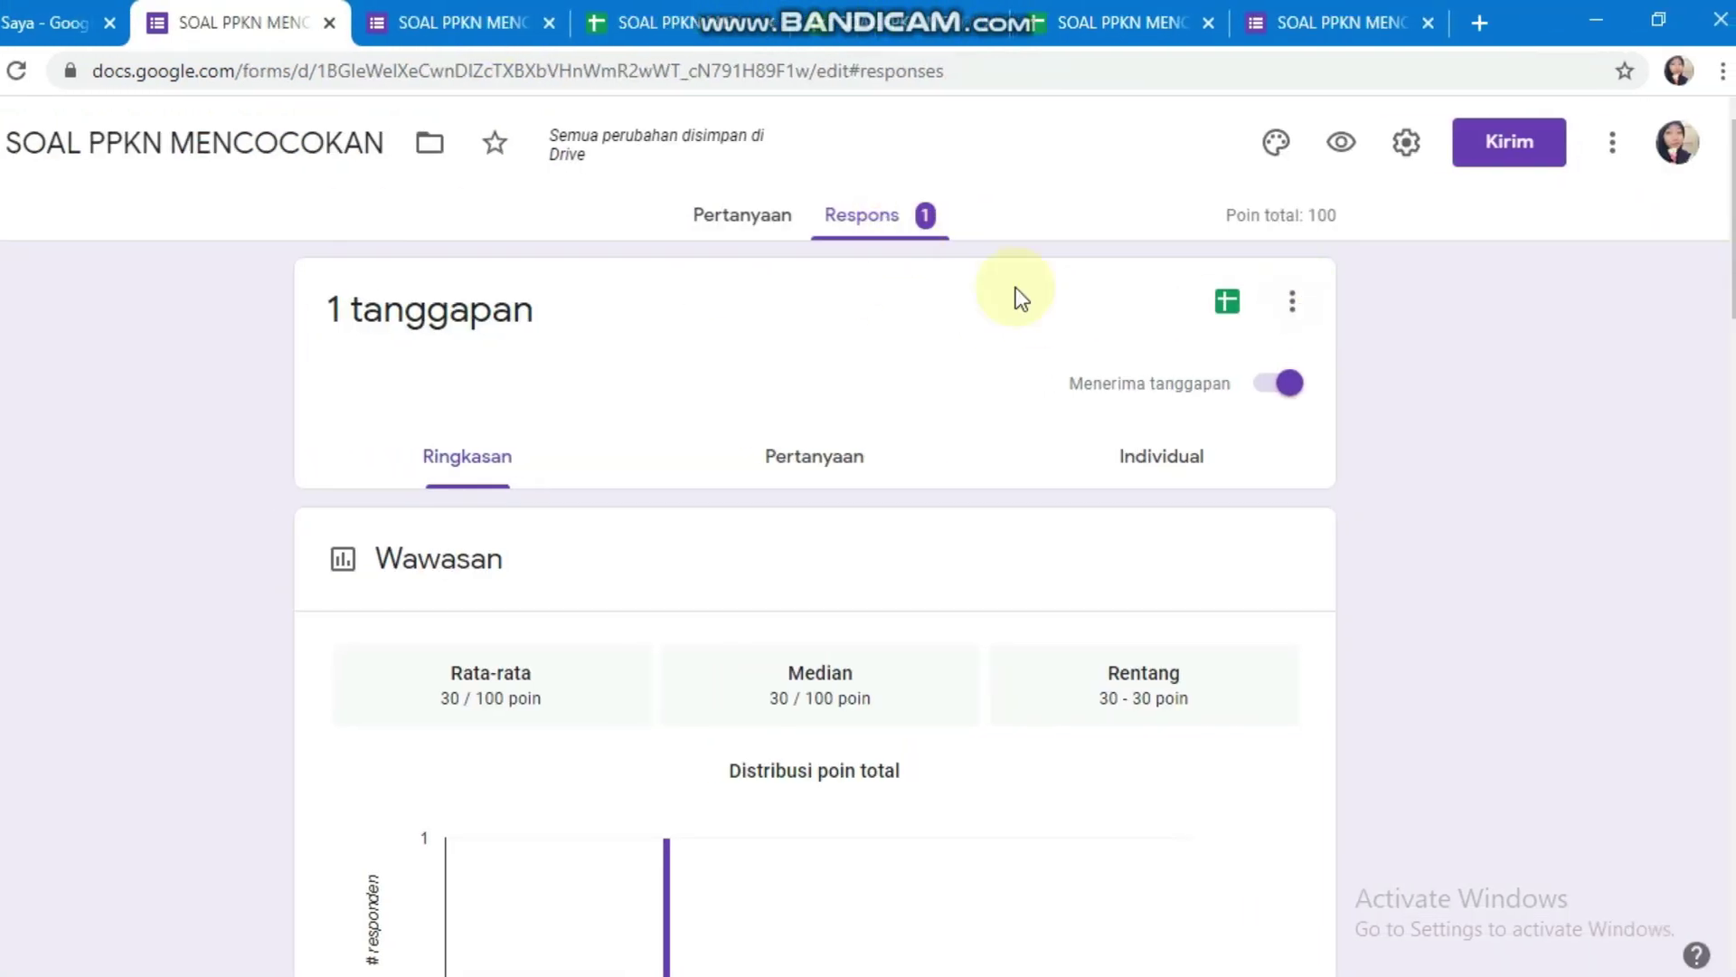
Step: Delete all collected responses with Hapus semua tanggapan, then return to the Pertanyaan tab
left_click(1293, 304)
left_click(1389, 372)
left_click(1264, 305)
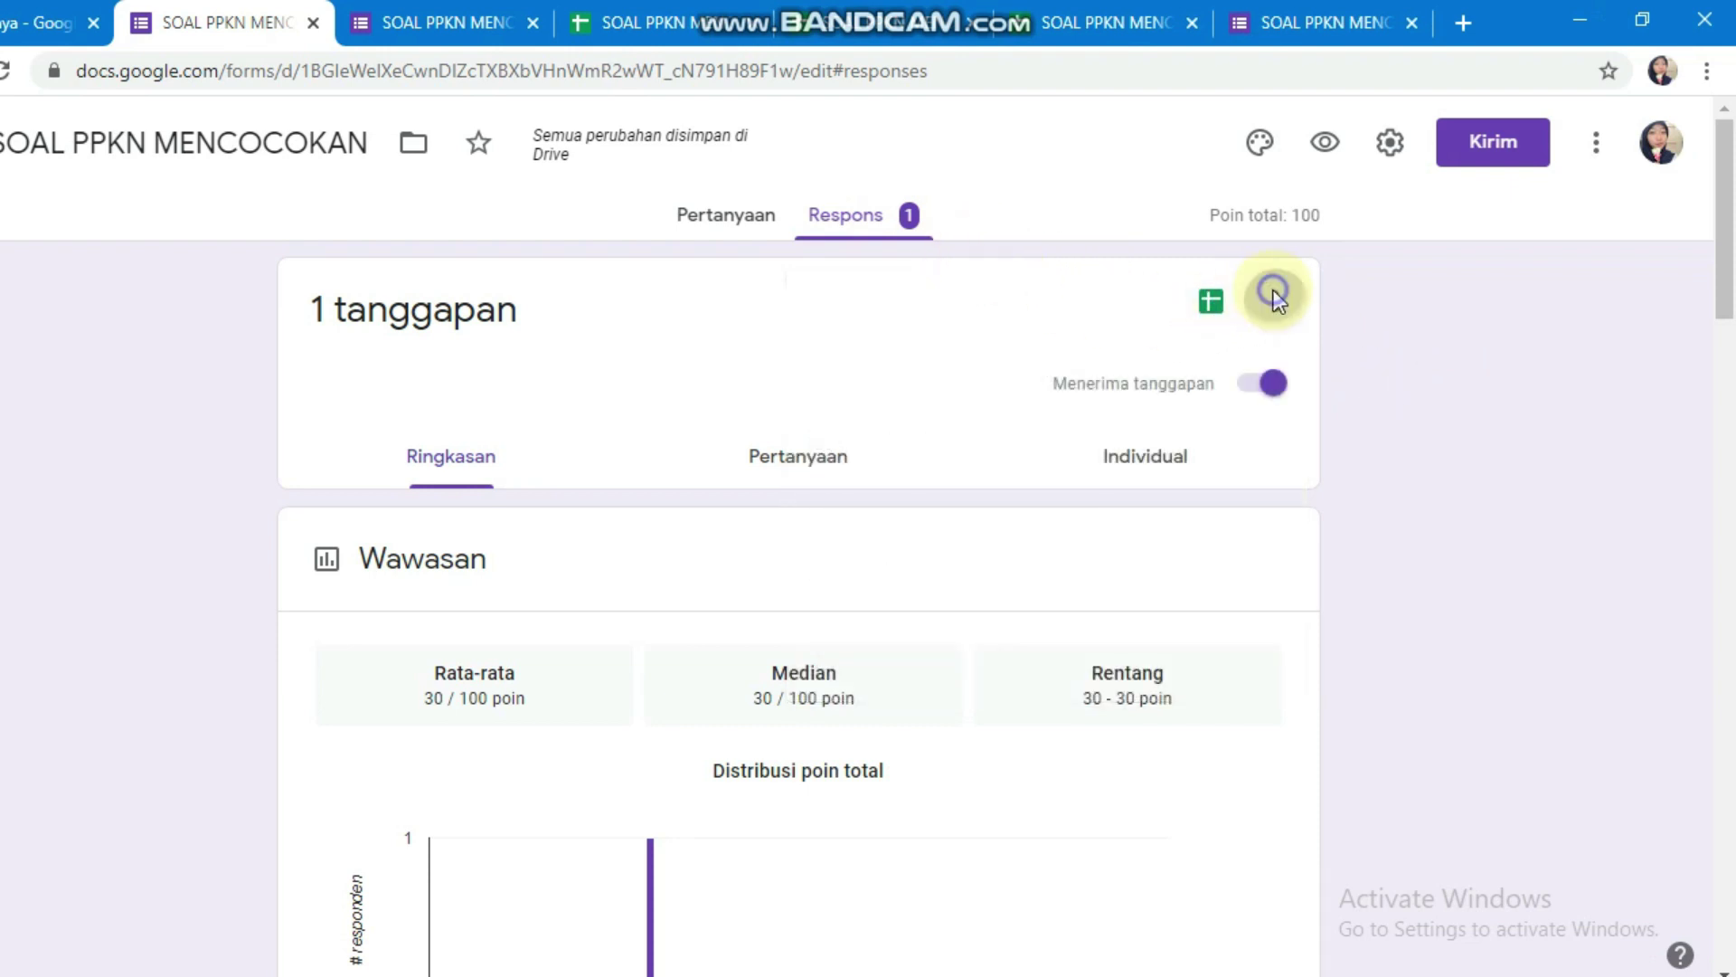
left_click(1013, 660)
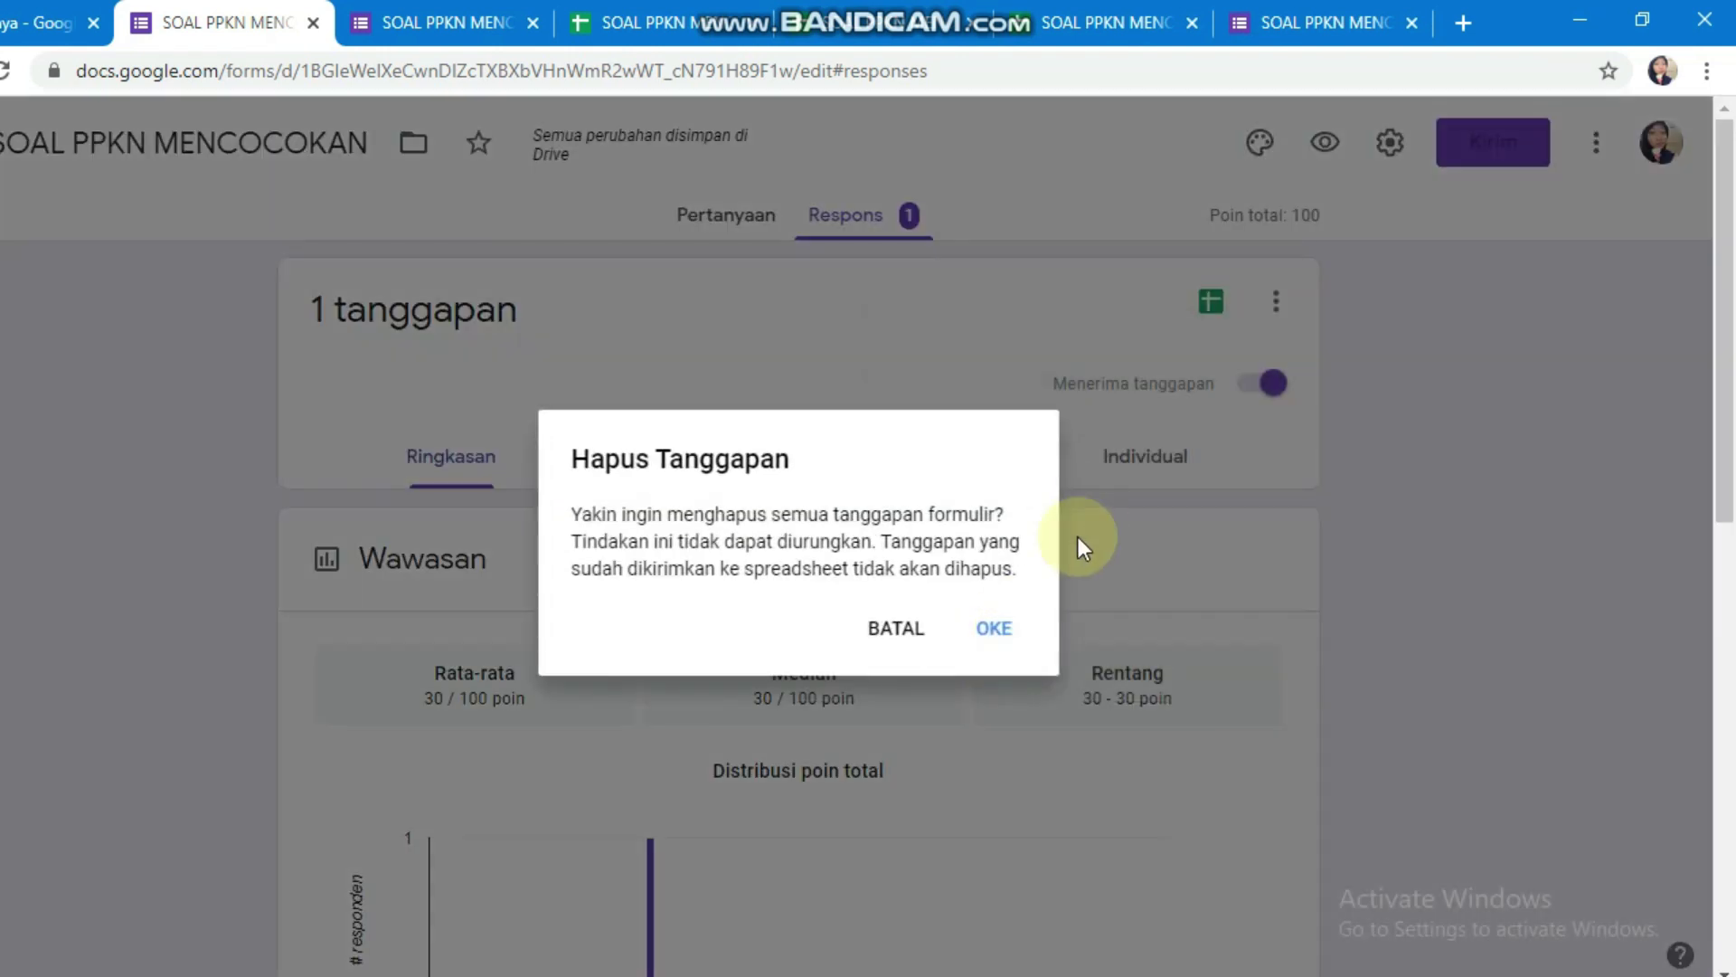
left_click(995, 624)
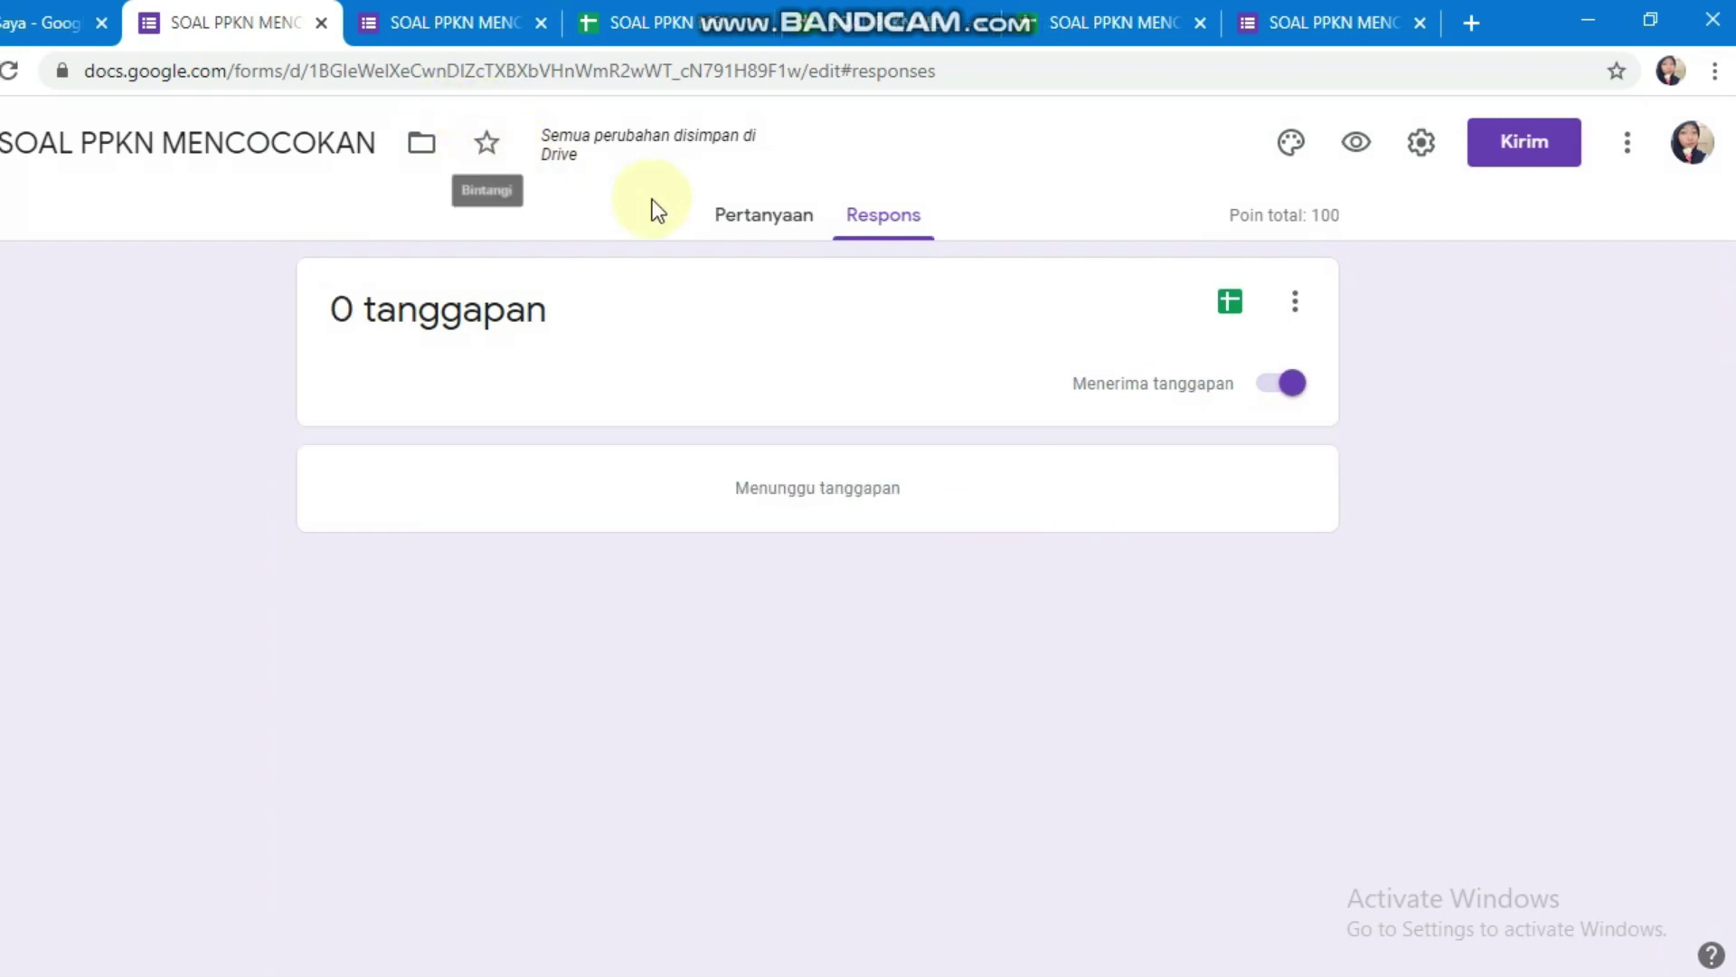
left_click(774, 222)
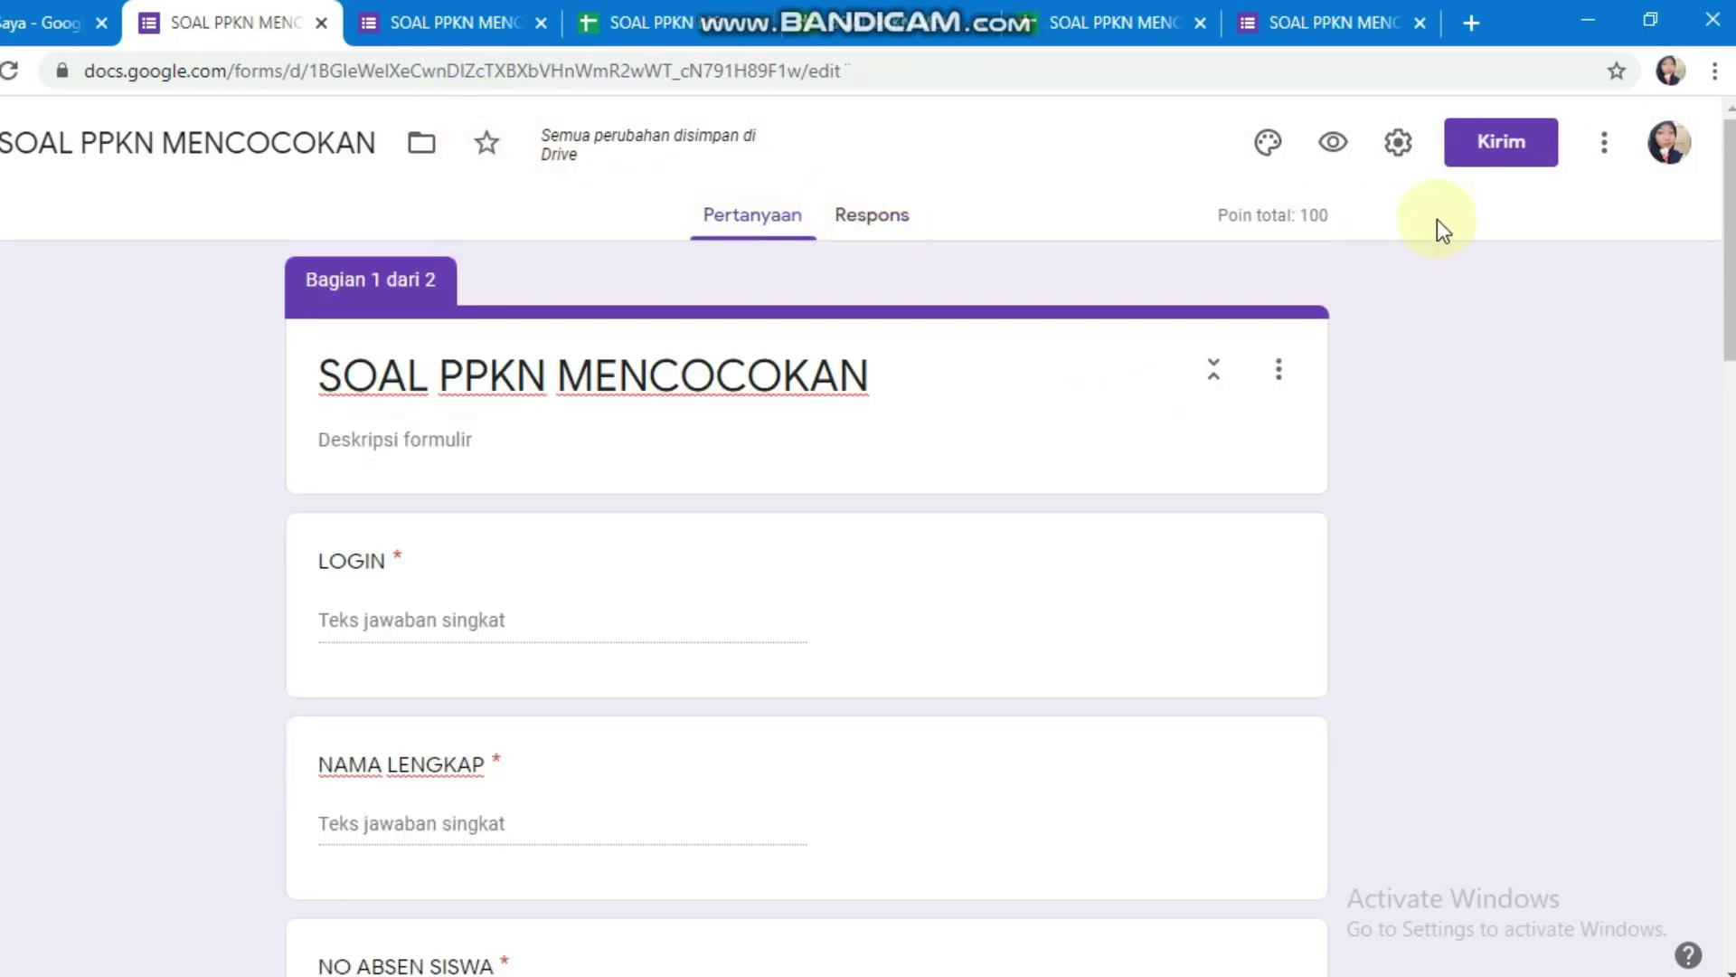
Step: Shorten the form's share link with Perpendek URL and copy the forms.gle URL
left_click(1487, 158)
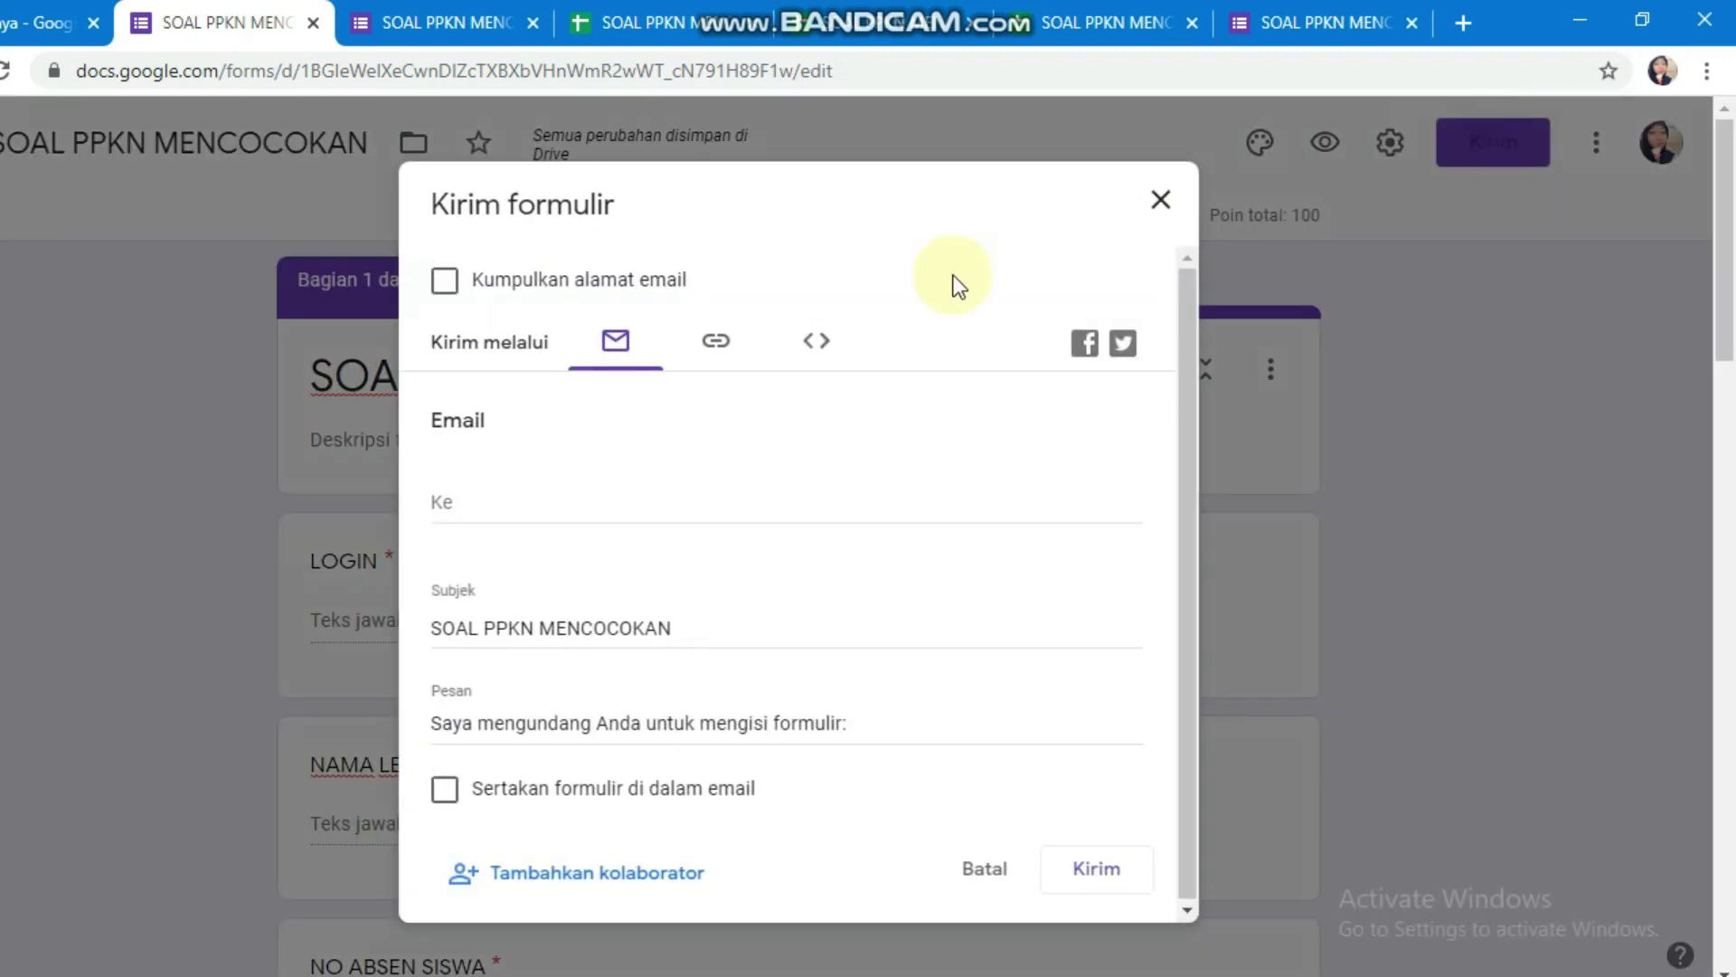
left_click(719, 346)
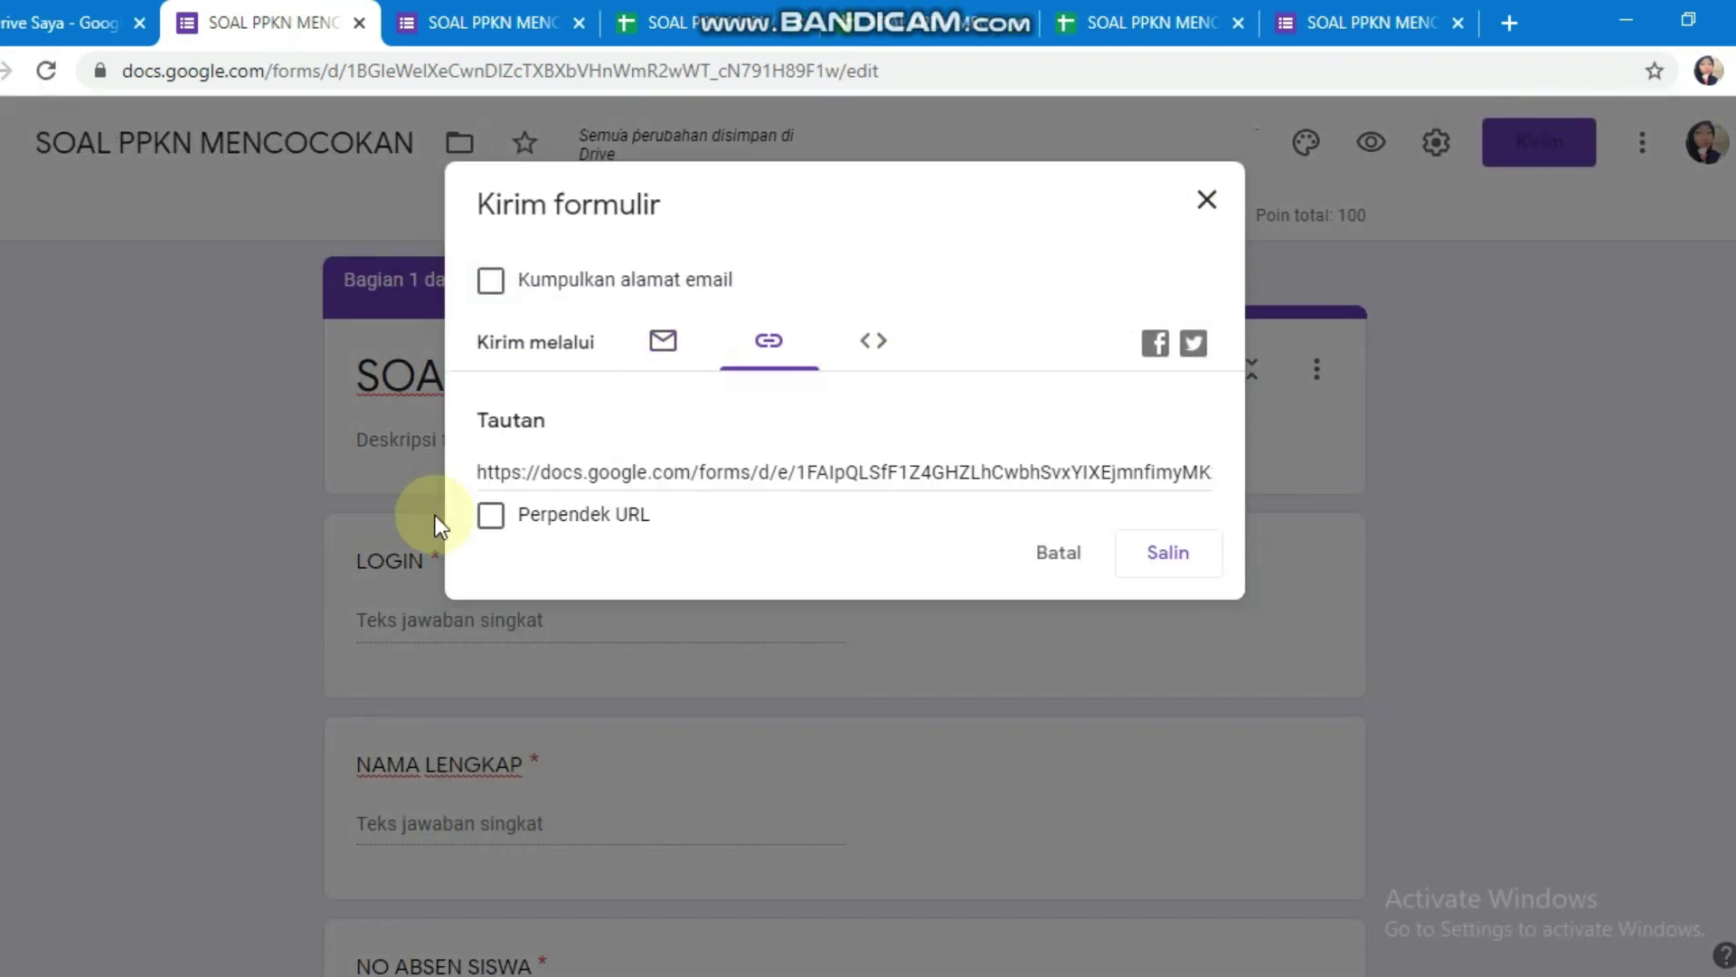
left_click(493, 516)
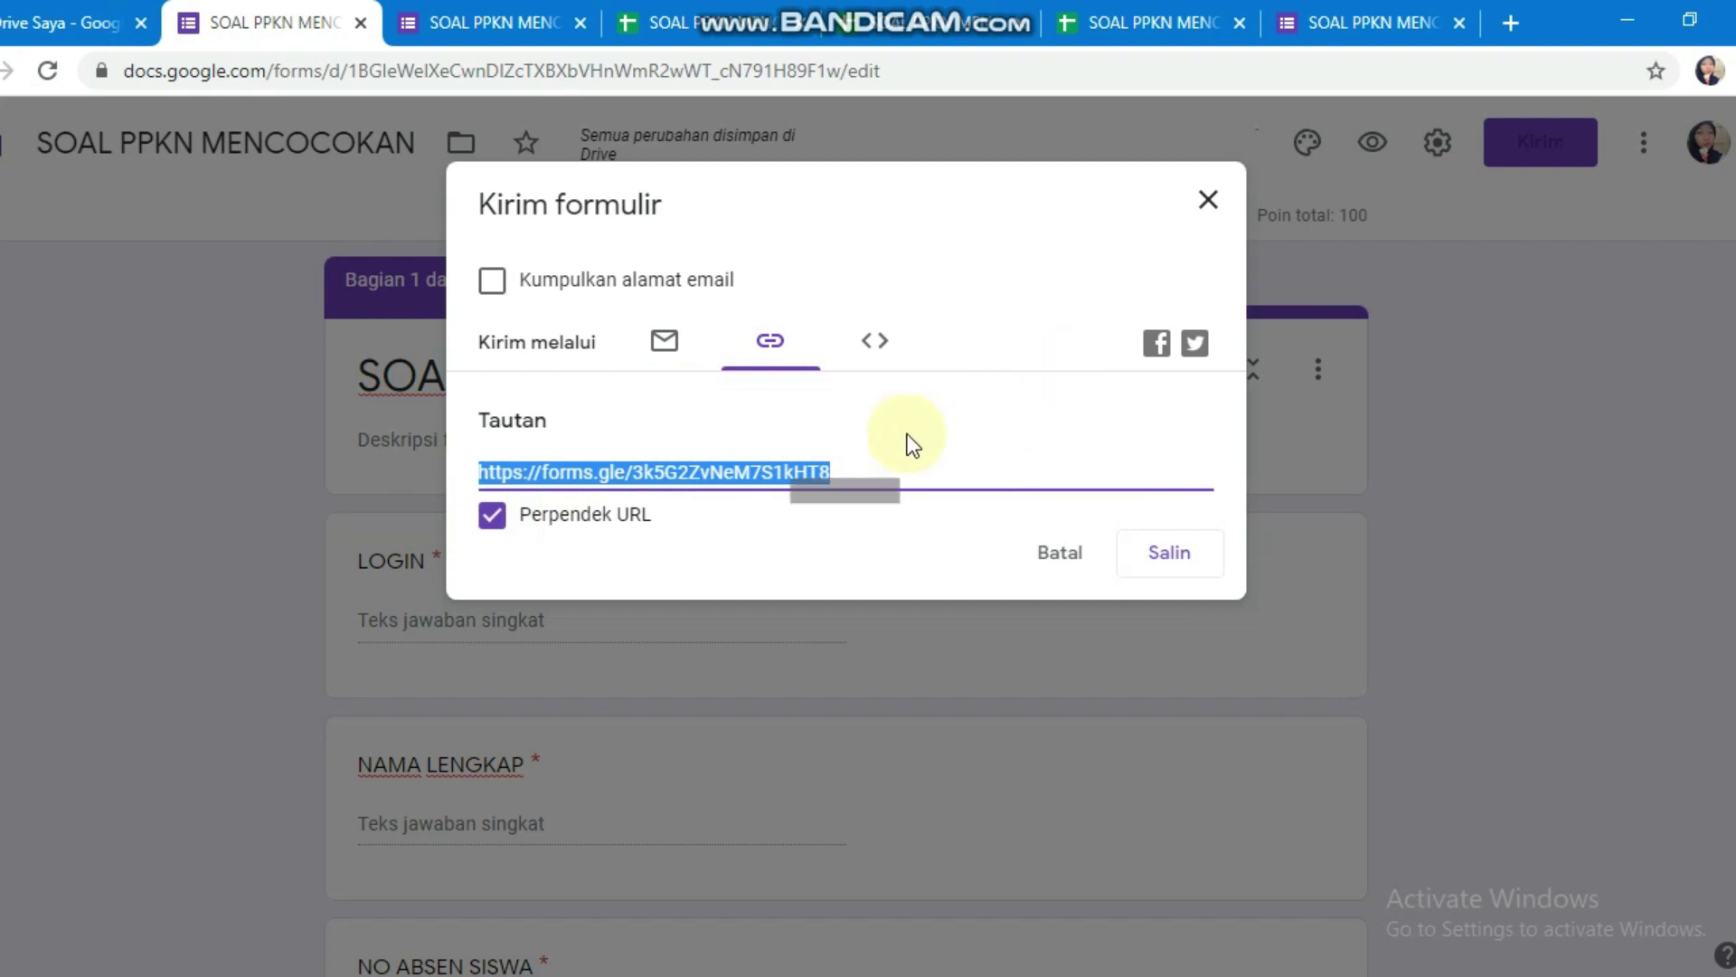
right_click(767, 472)
left_click(868, 496)
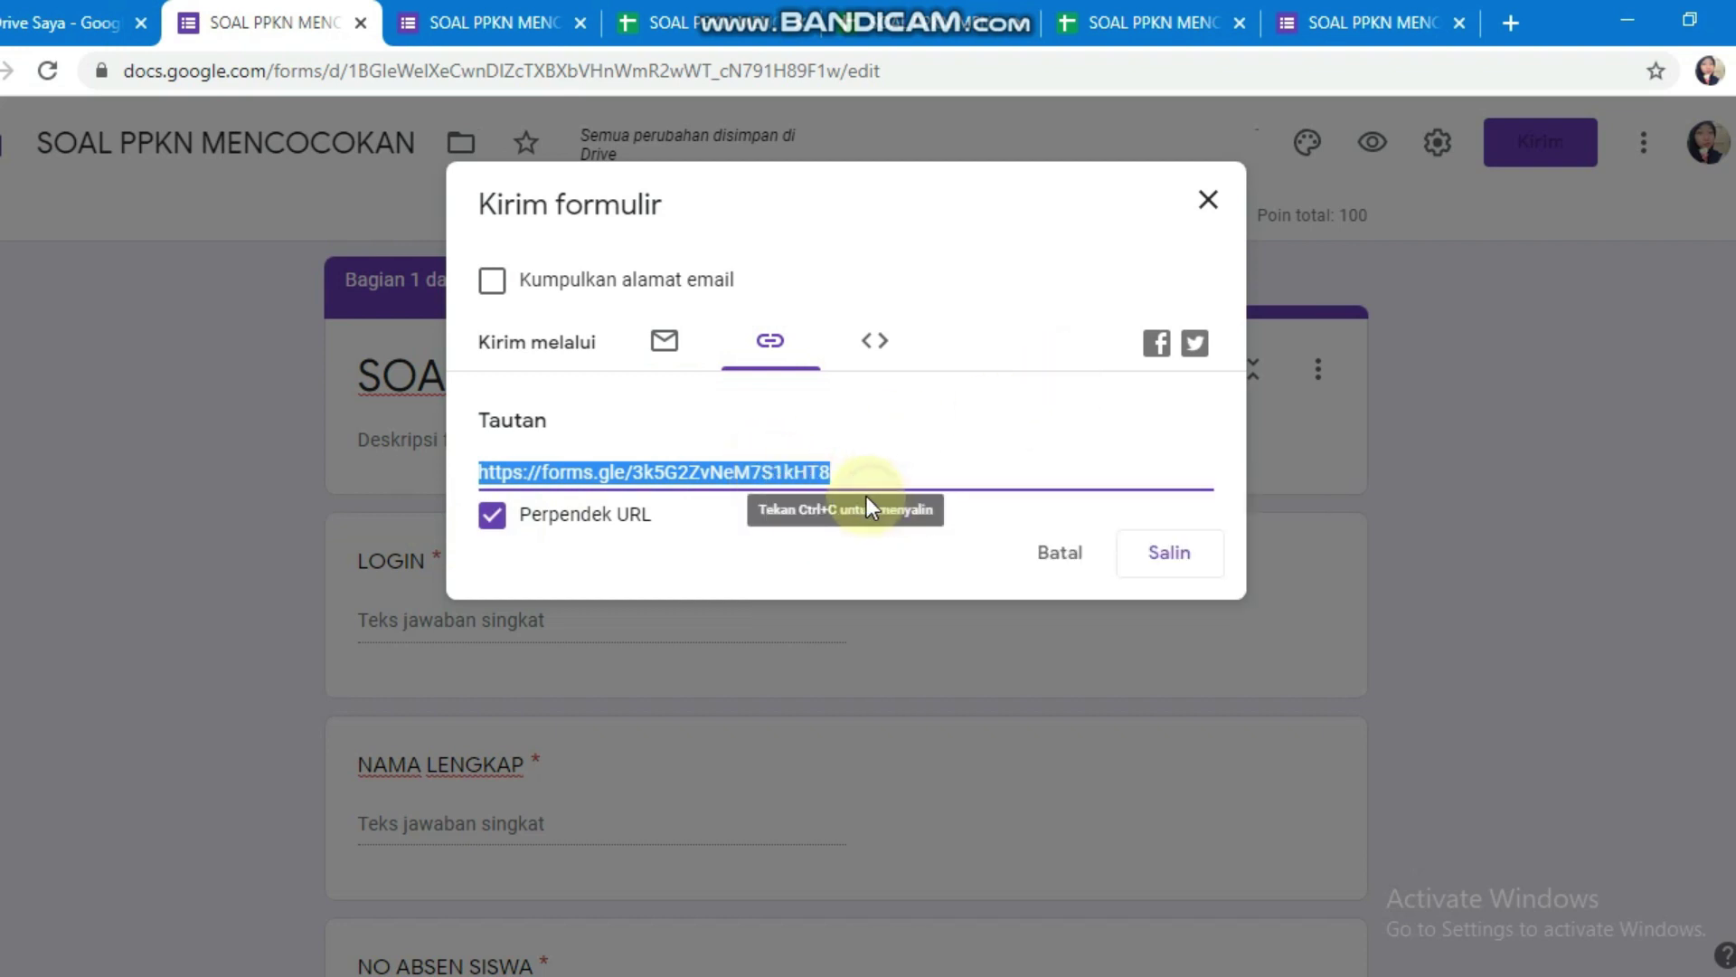
left_click(1460, 22)
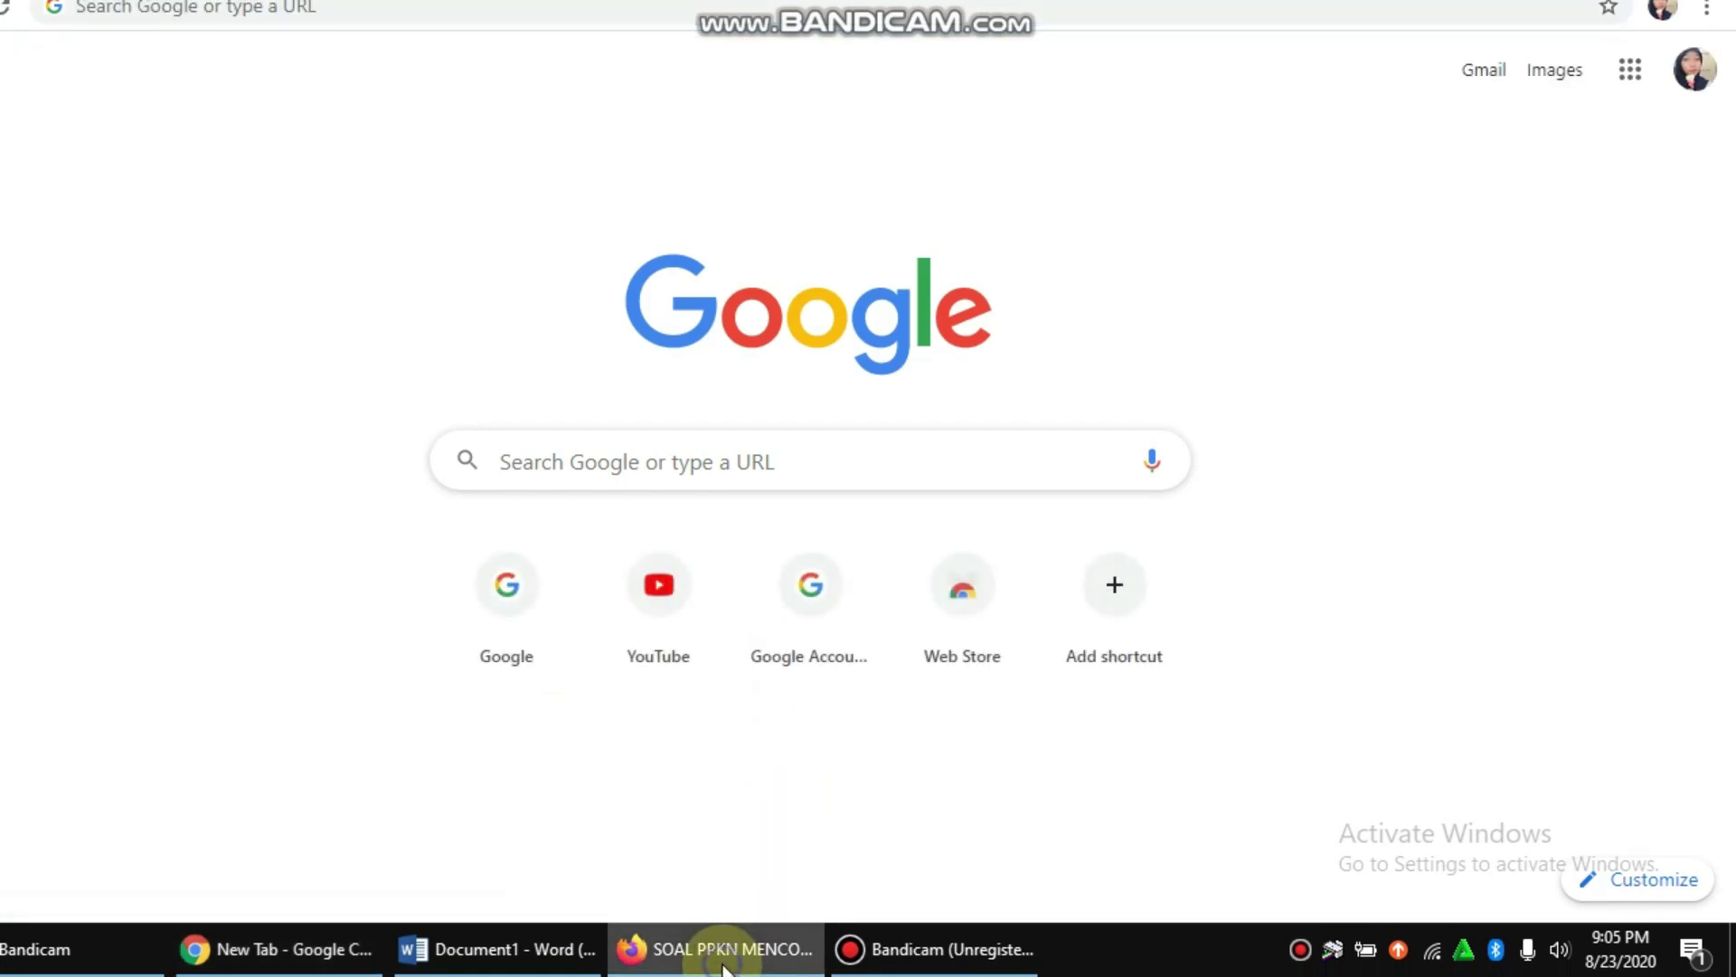
Step: Load the live quiz in Firefox by pasting the copied forms.gle link into the address bar
left_click(714, 960)
left_click(805, 23)
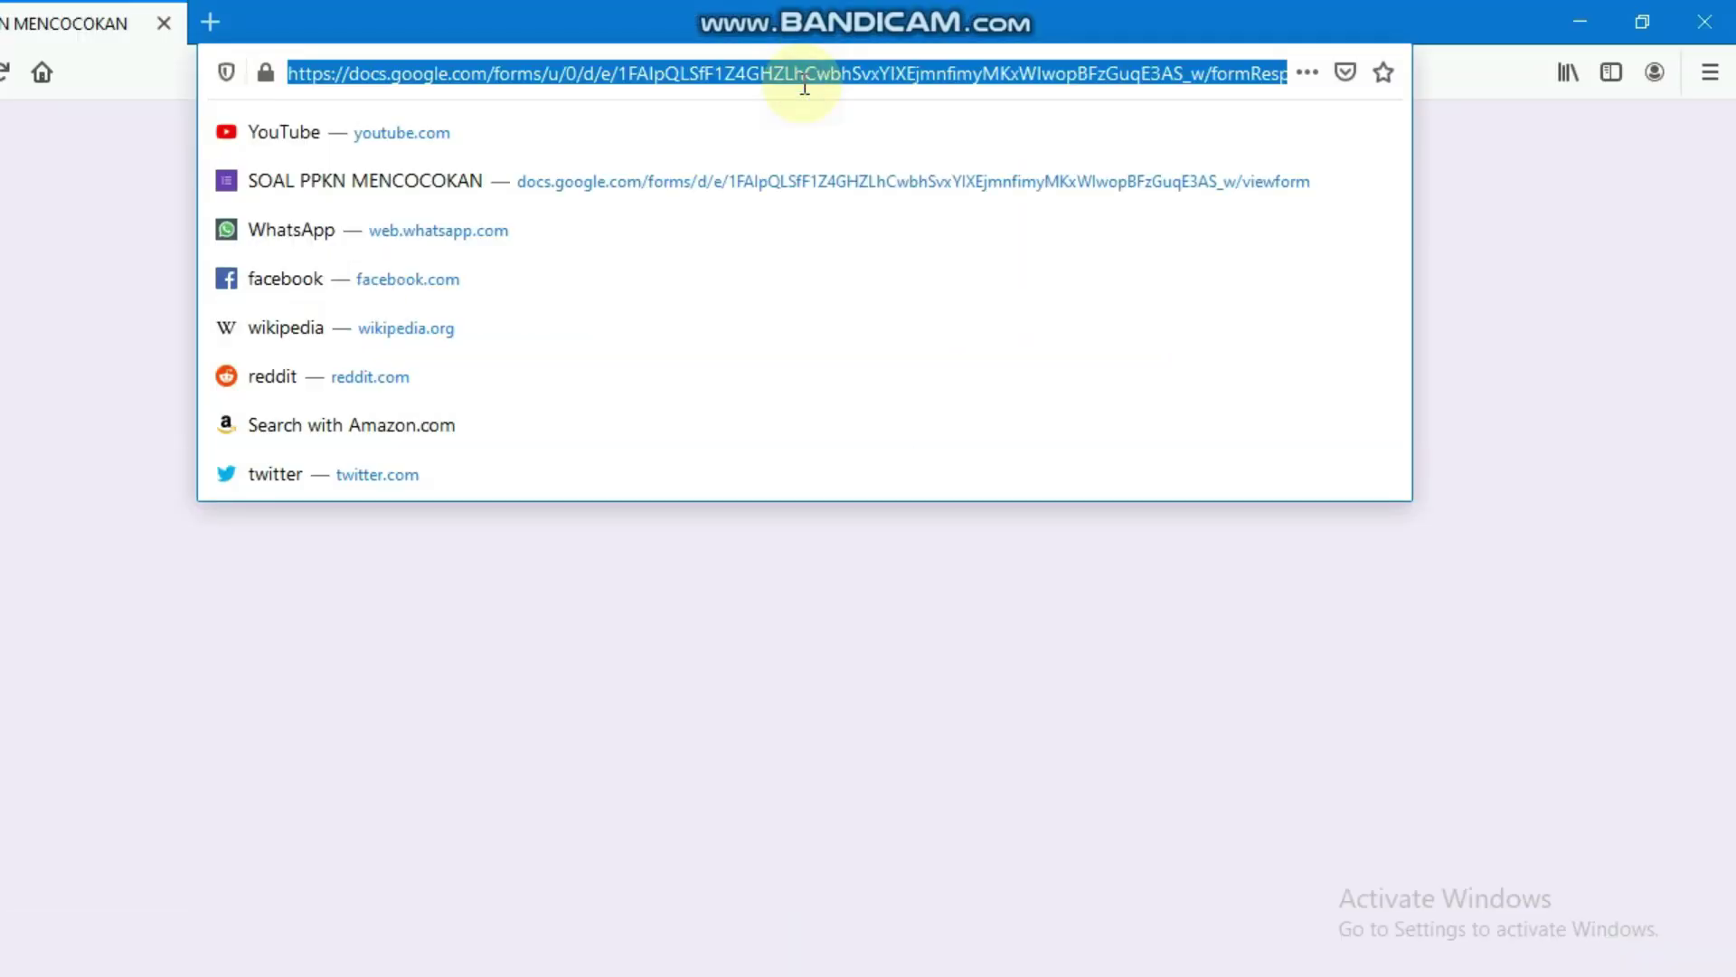
key("ctrl+v")
key("Return")
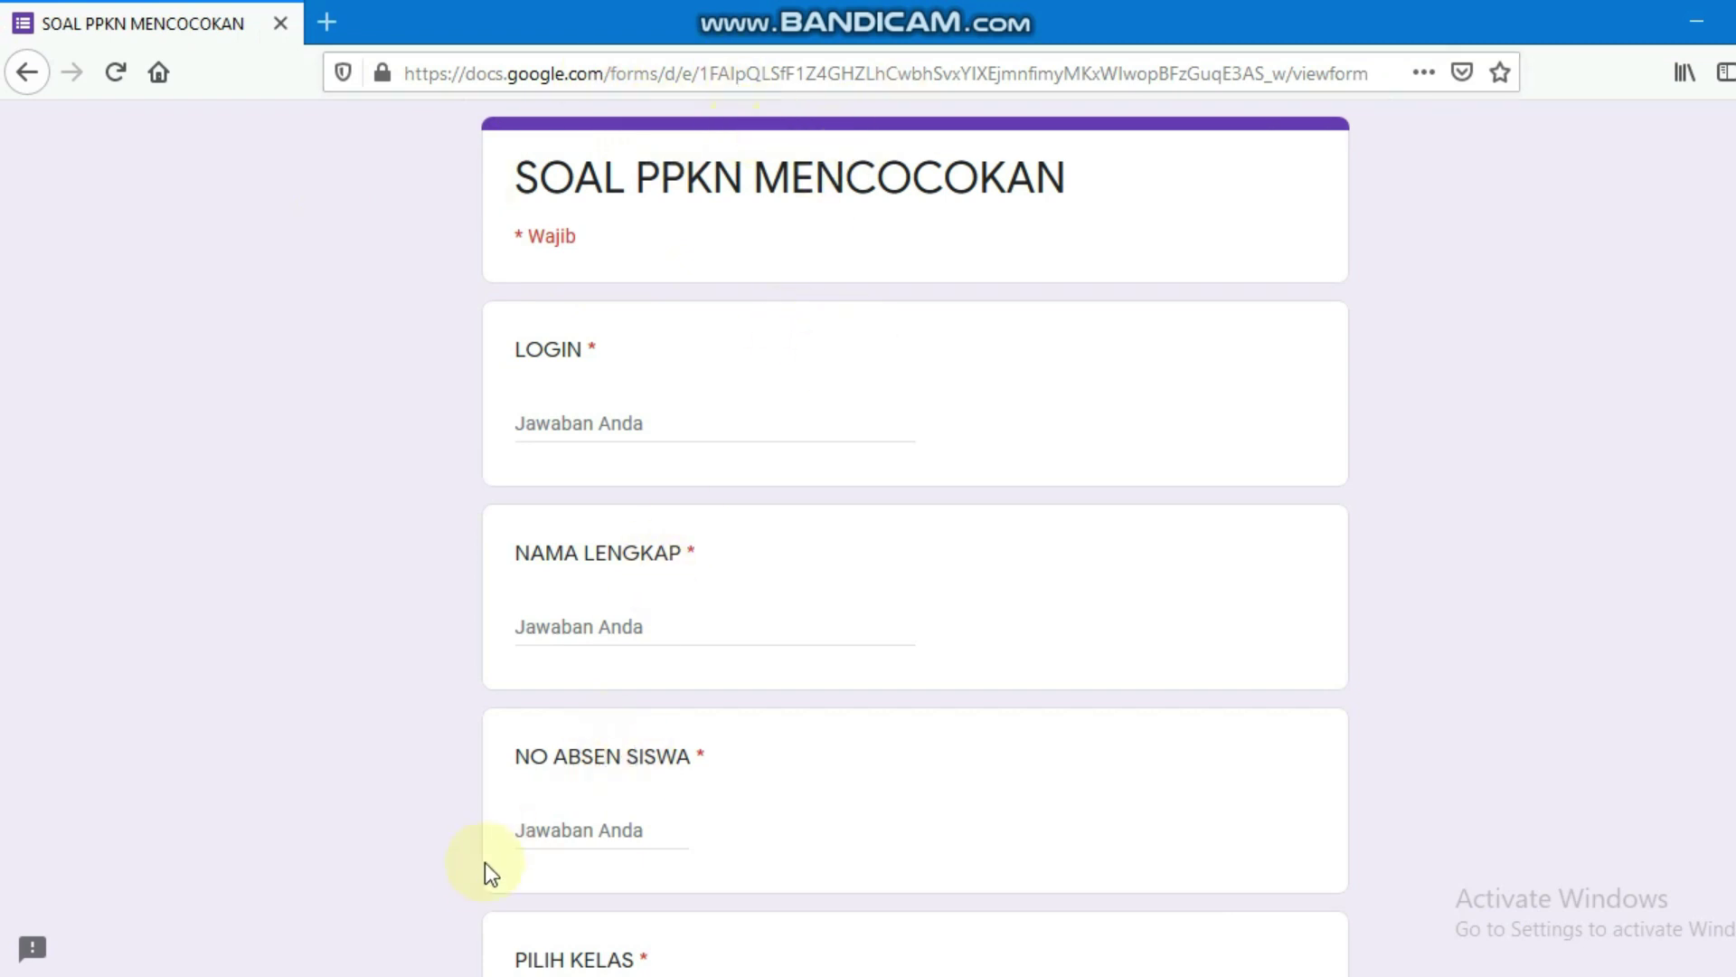
Step: Go back to the Forms tab in Chrome and copy the forms.gle short link again with Salin
left_click(446, 946)
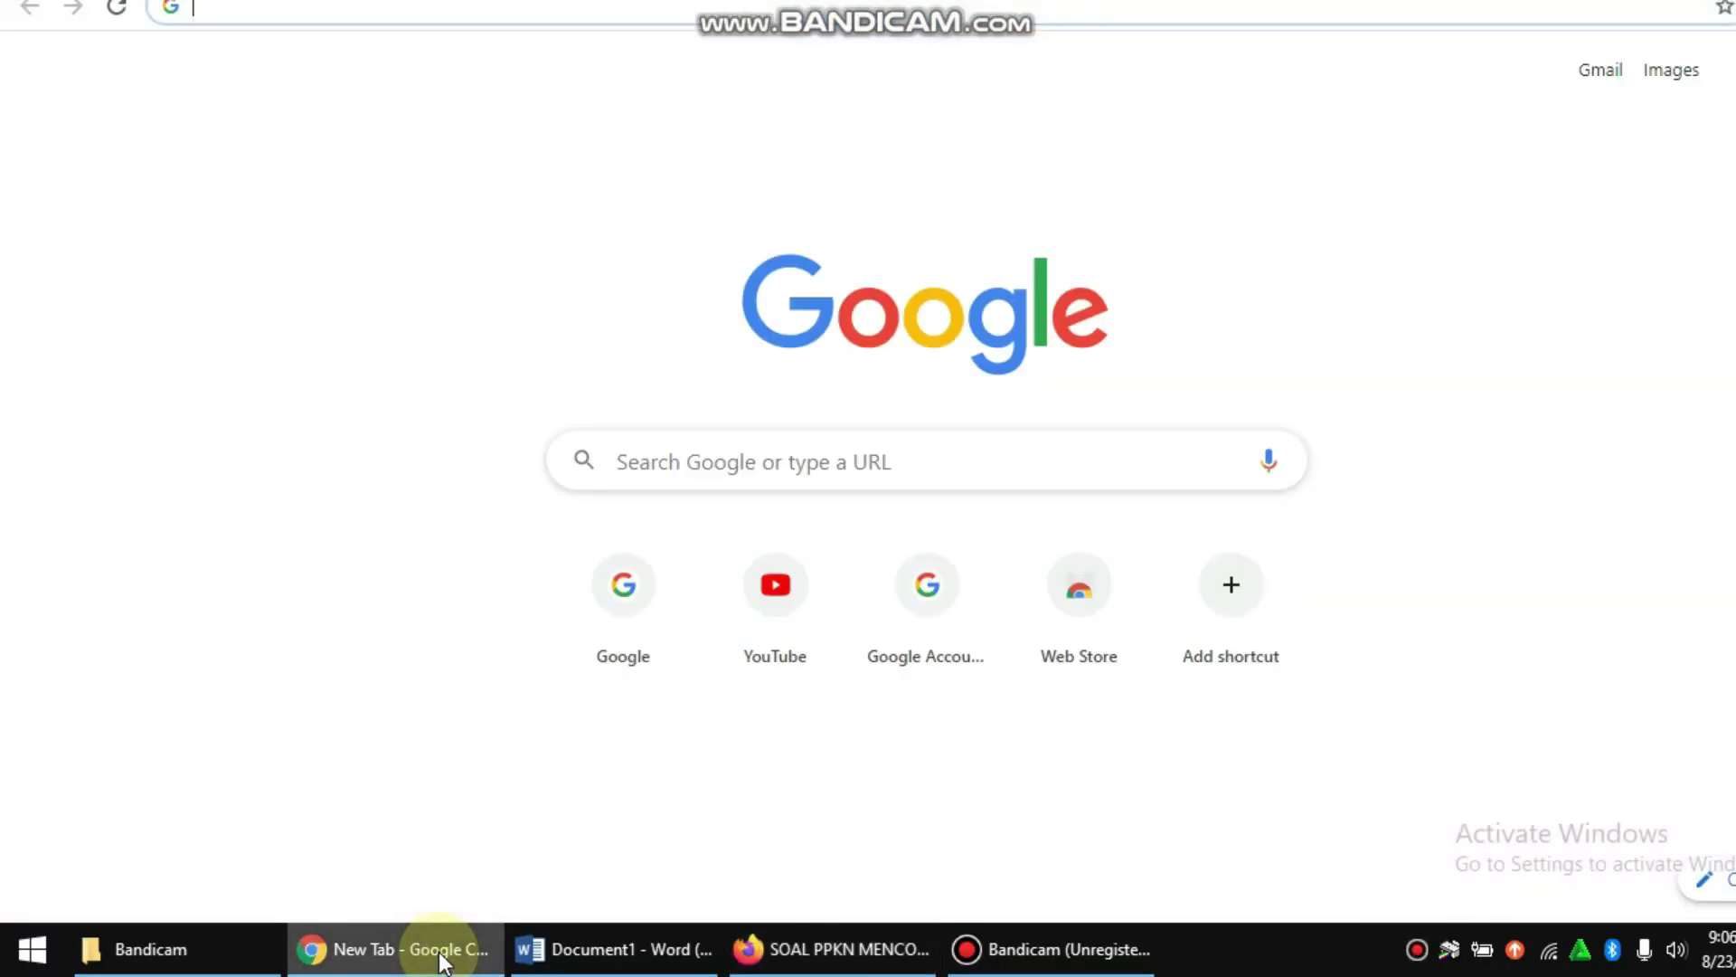
left_click(827, 20)
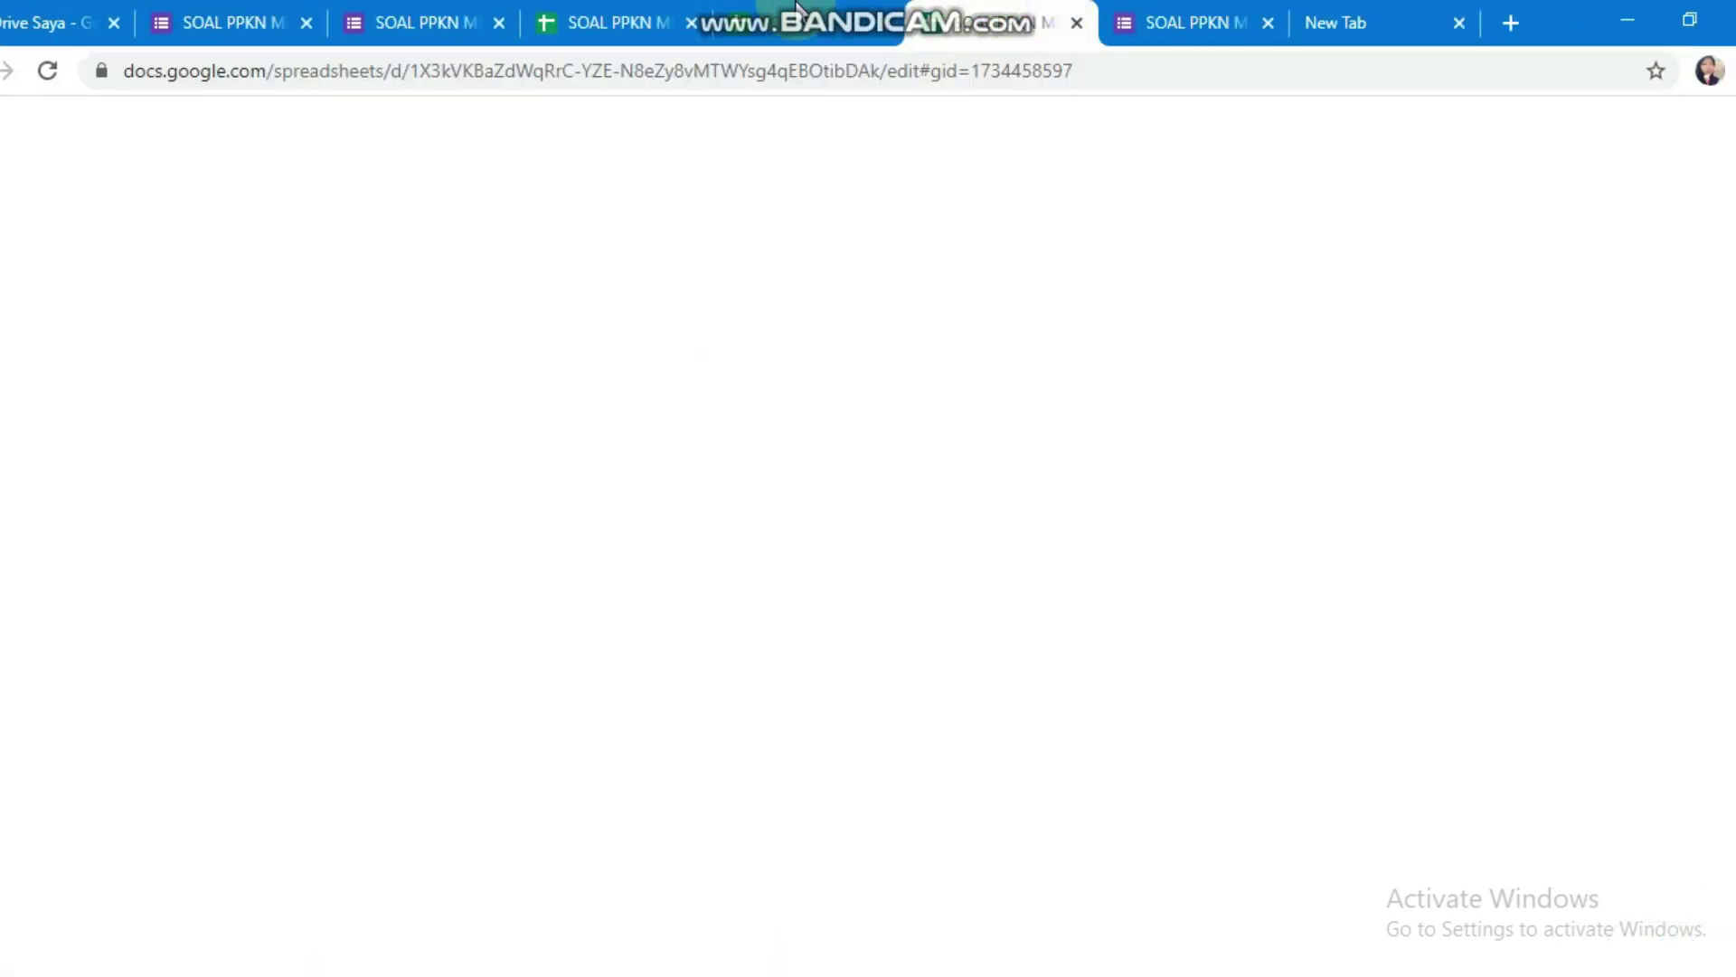
left_click(675, 6)
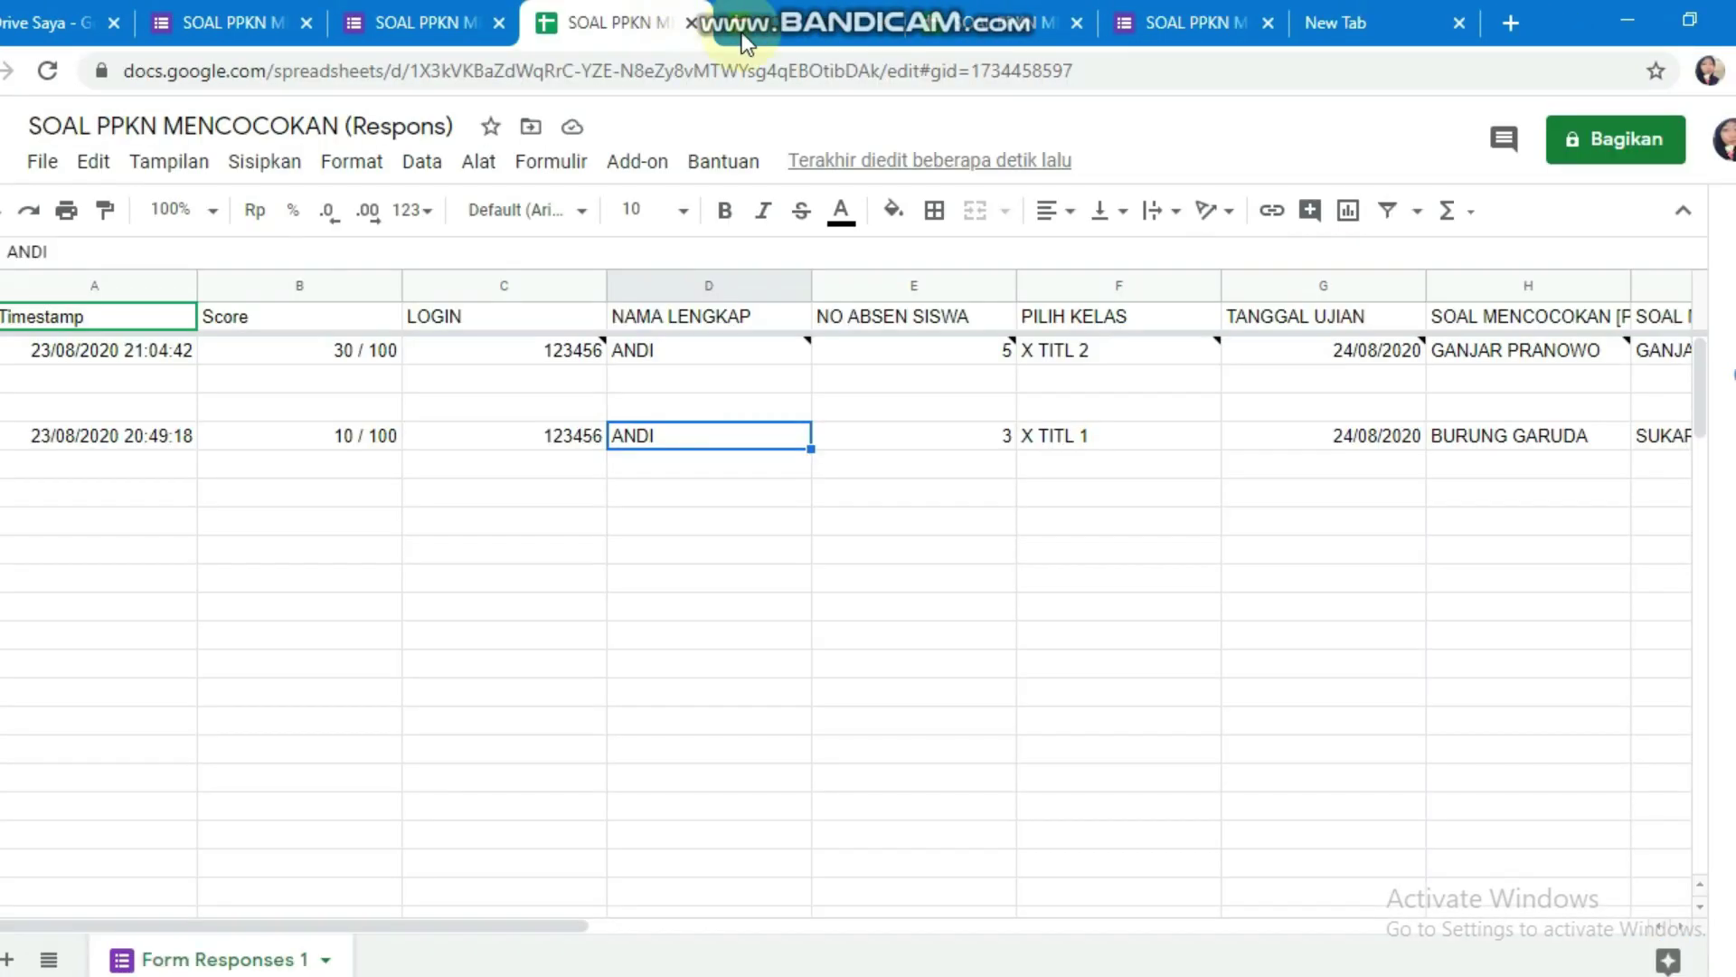
left_click(217, 20)
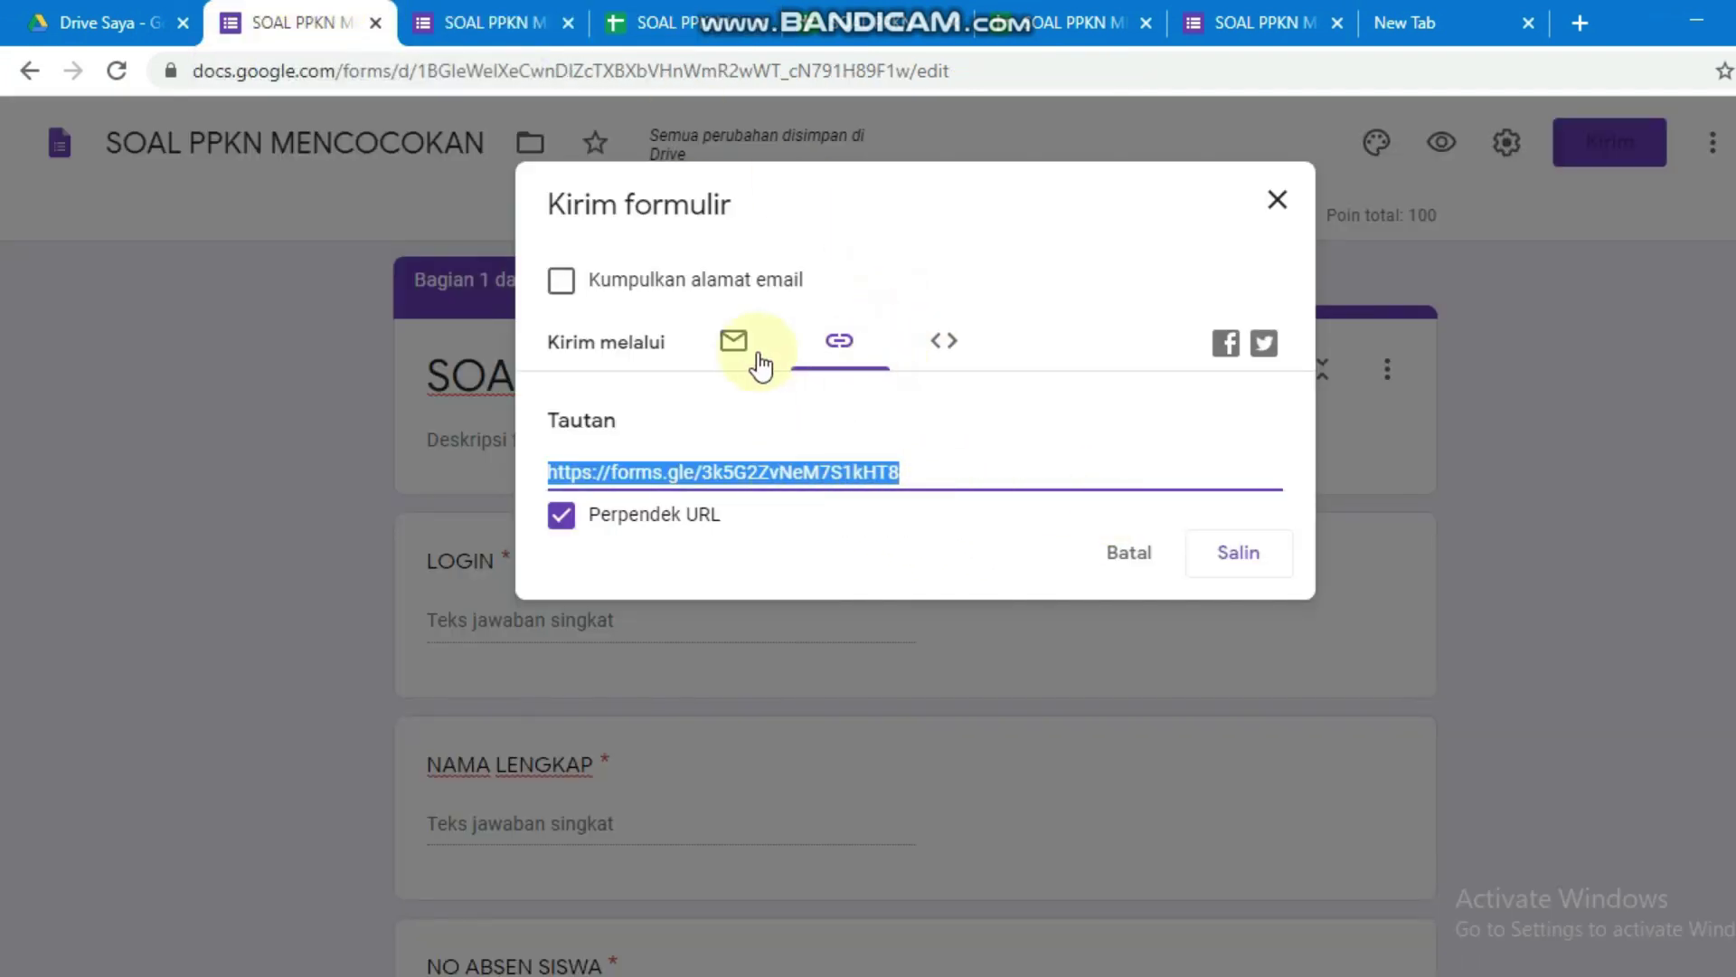
left_click(1246, 553)
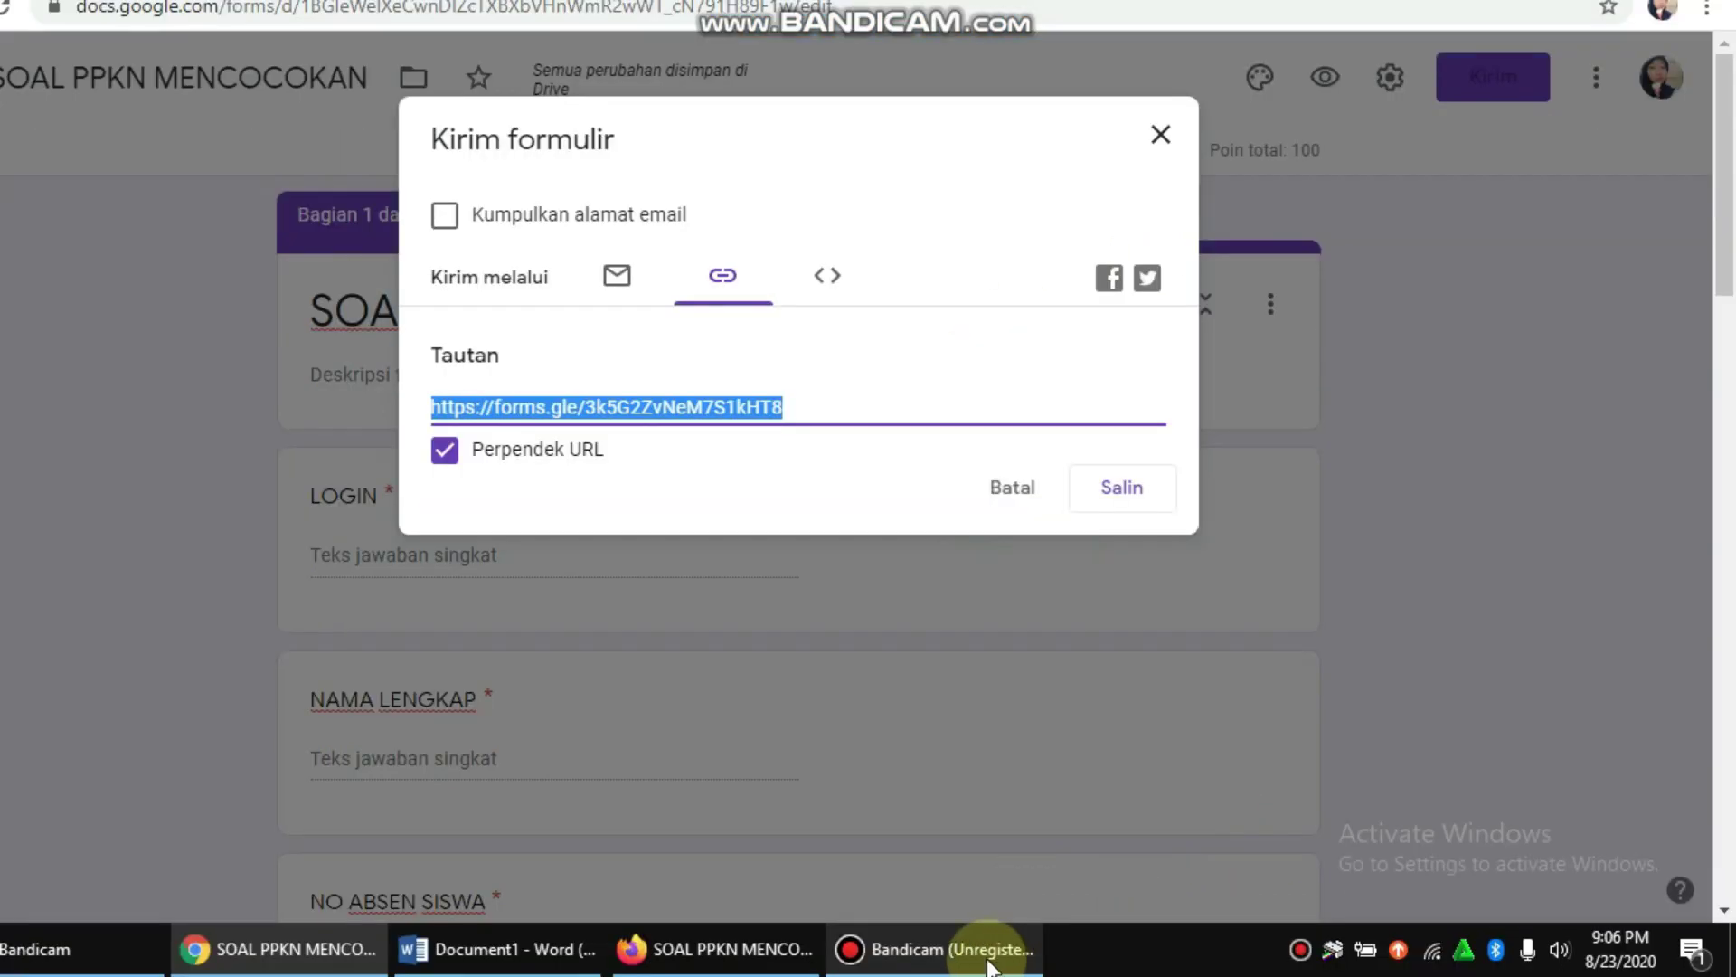
left_click(989, 944)
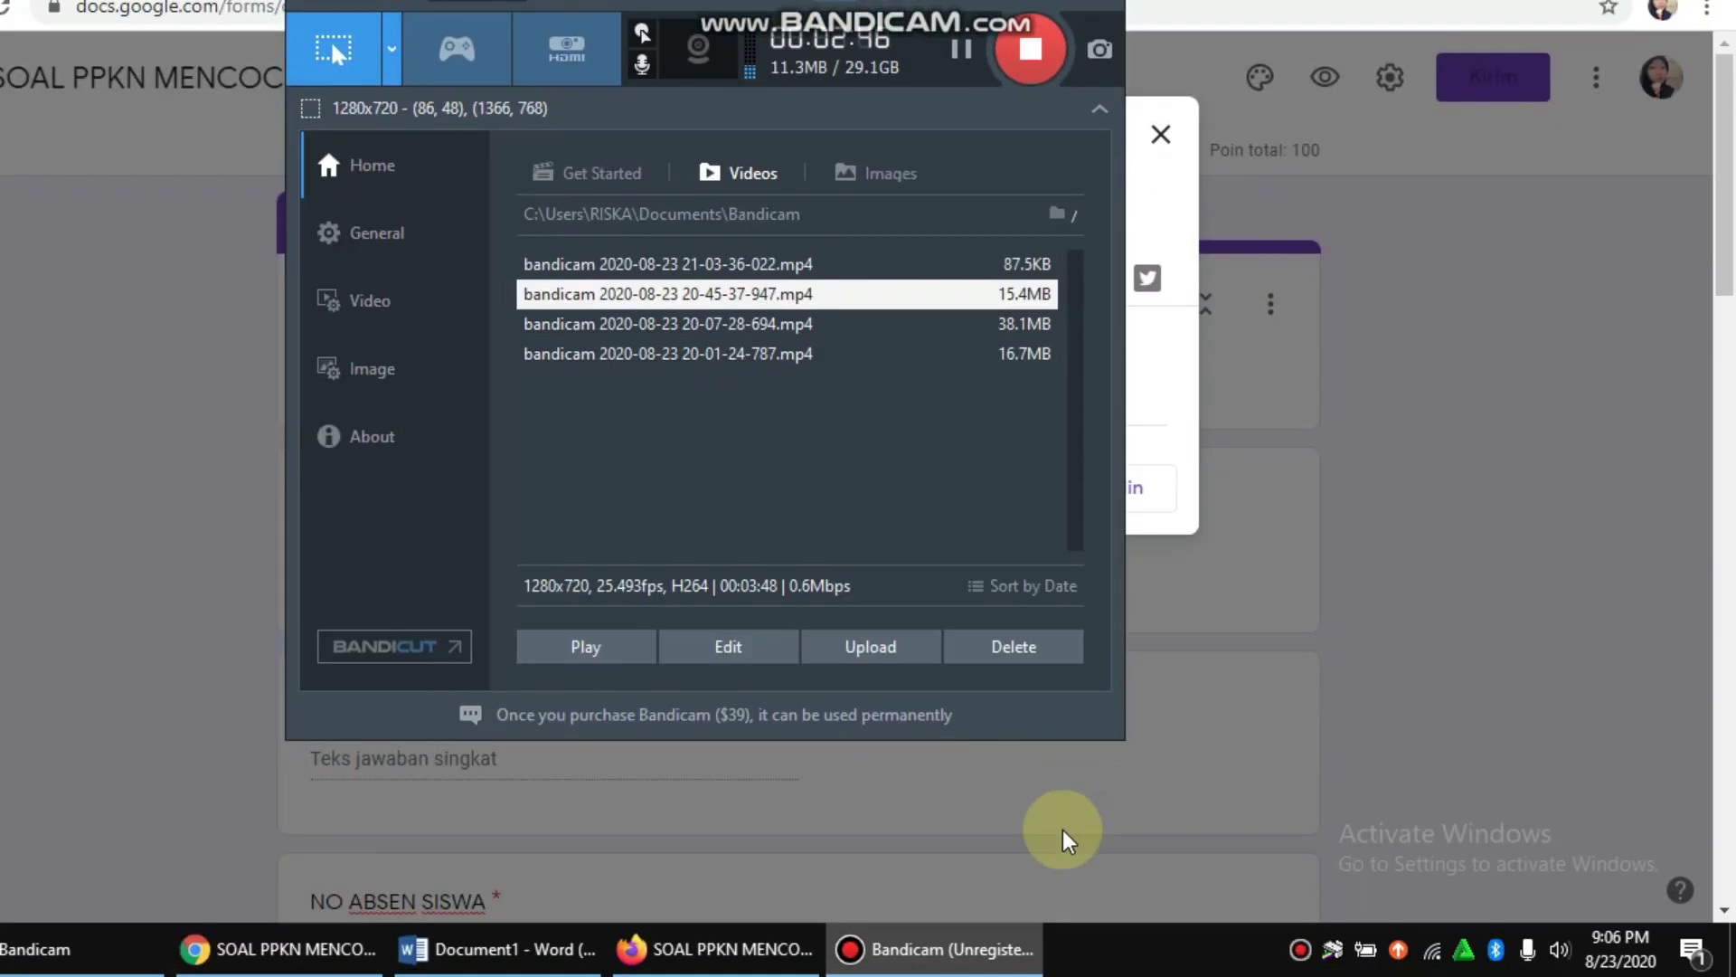